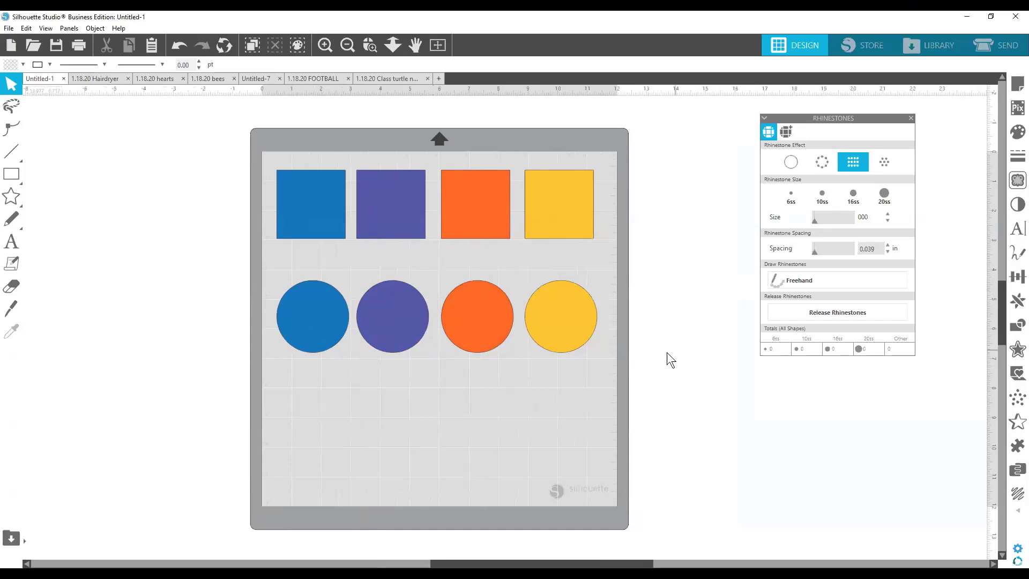
Close and reopen the Rhinestones panel, and place it beside the cutting mat
click(912, 116)
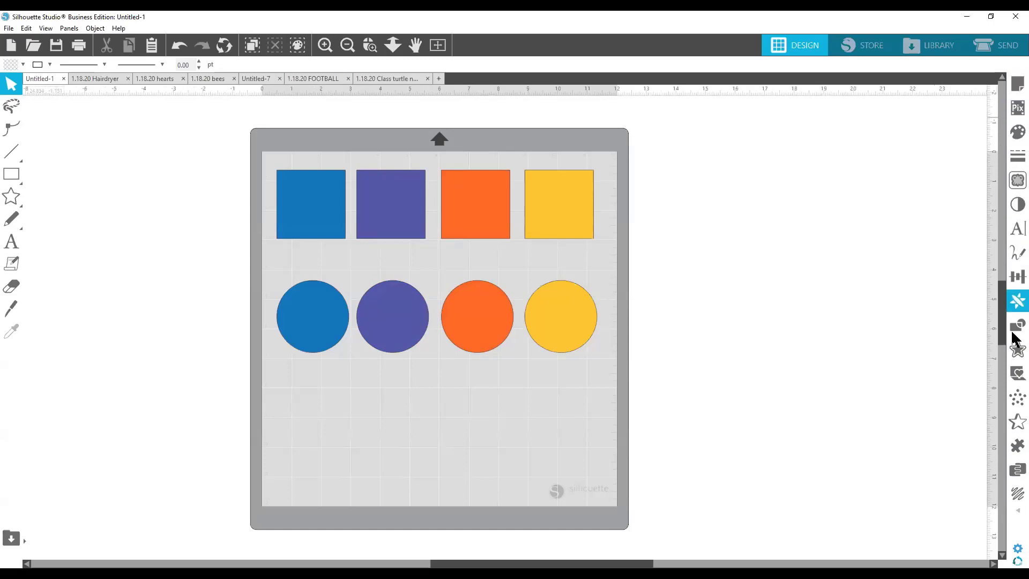
click(1014, 511)
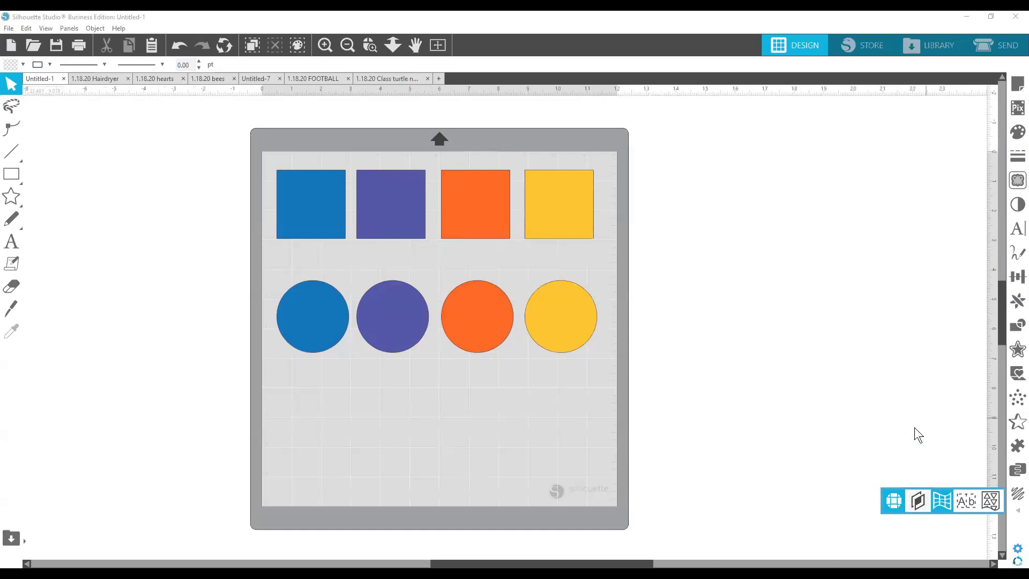
click(893, 503)
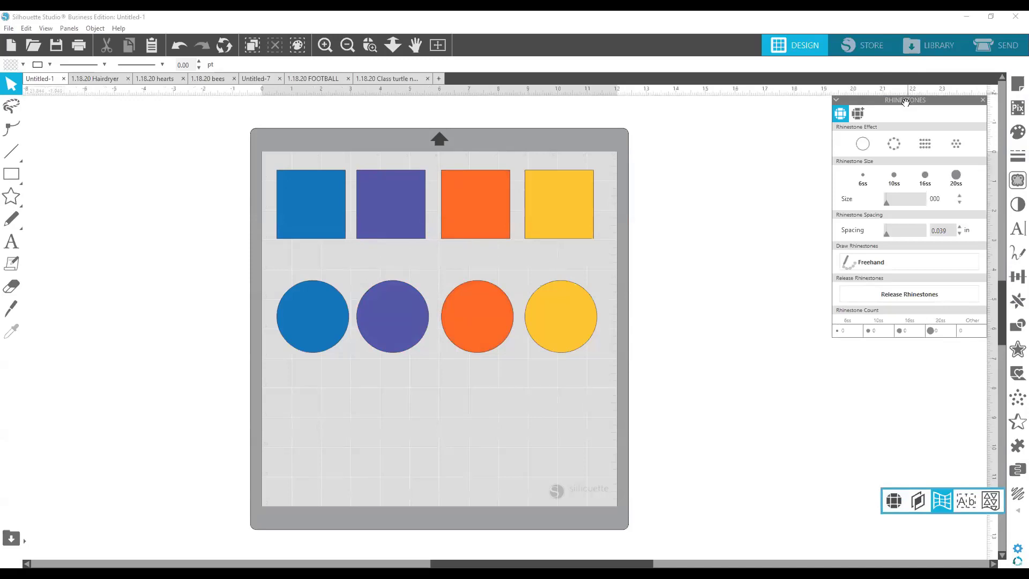
drag(910, 98, 716, 141)
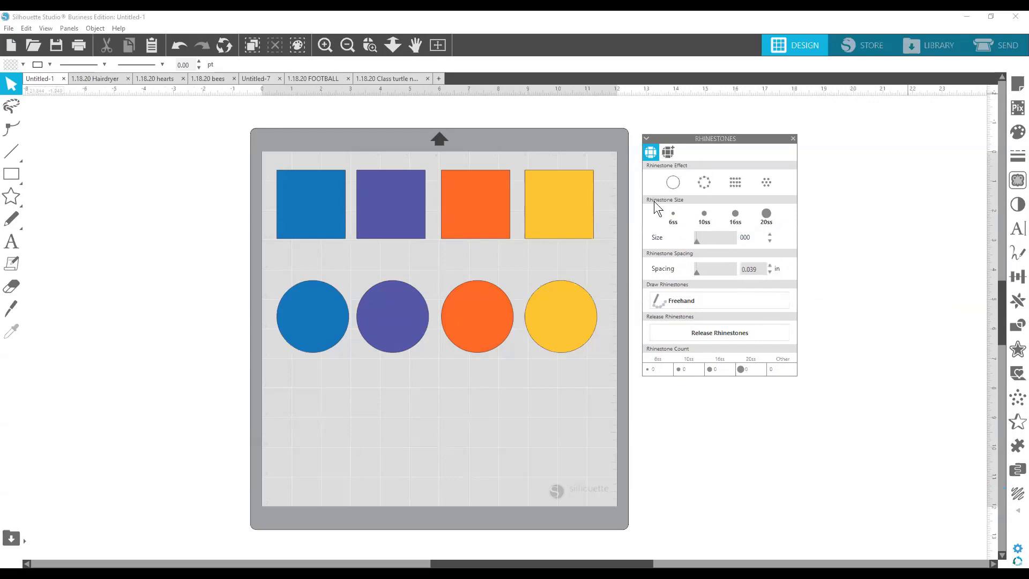
Shift the blue square slightly to the right, keeping it above the blue circle
click(324, 227)
click(316, 327)
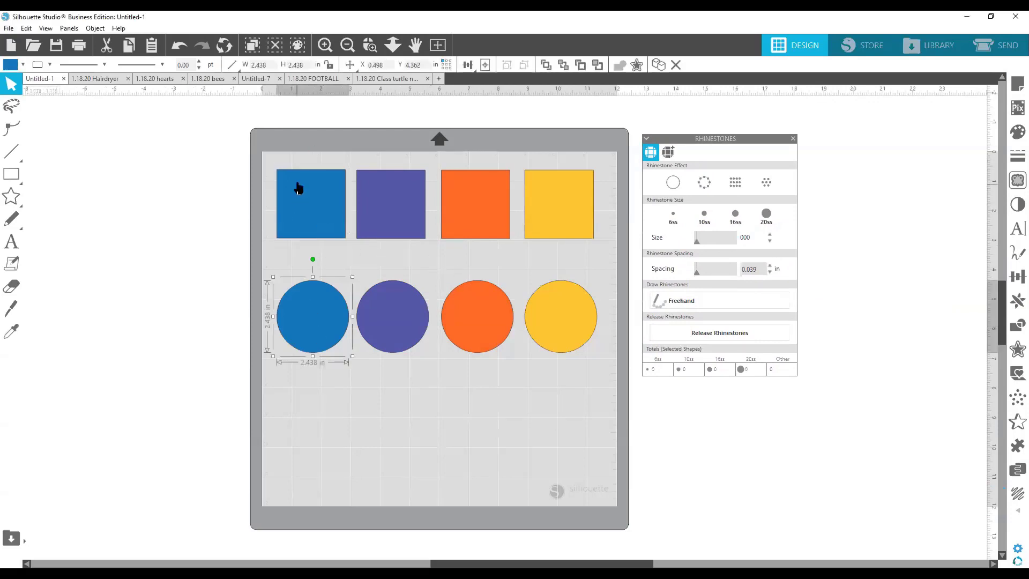
click(322, 217)
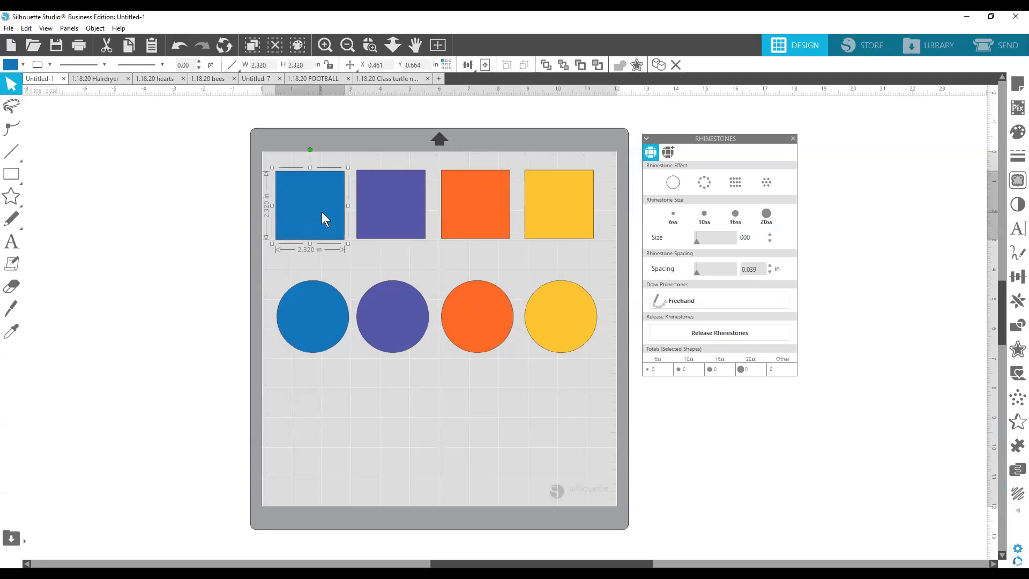
drag(321, 218, 324, 217)
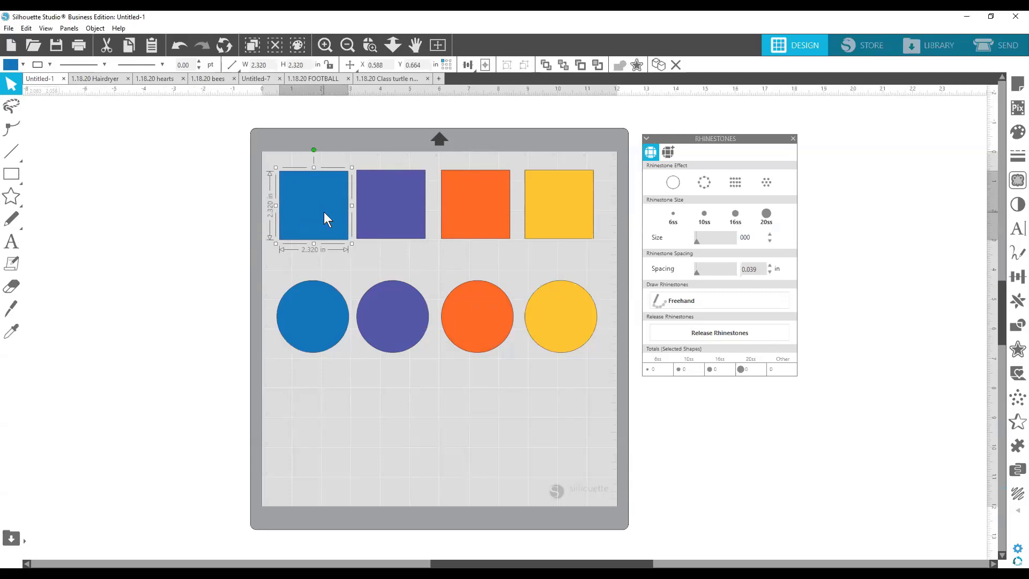
Apply the basic rhinestone edge effect to the purple square and the purple circle, after a look at the advanced rhinestone options
click(397, 224)
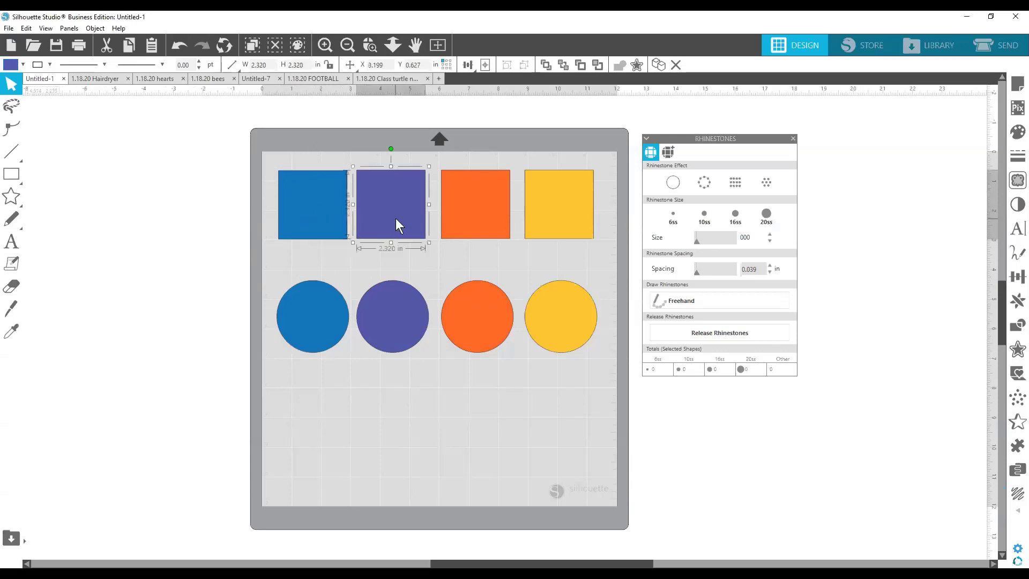
click(669, 152)
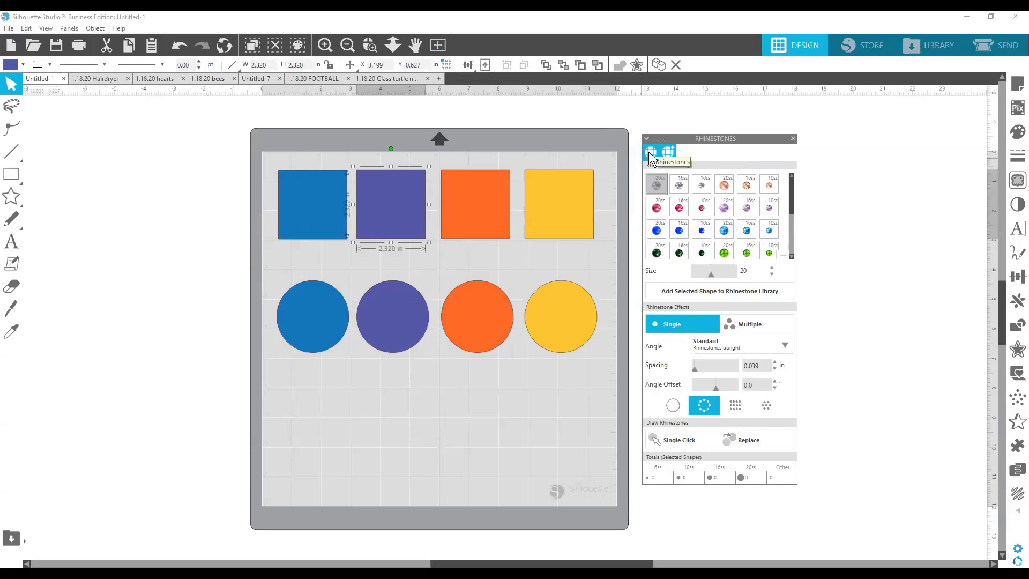
click(651, 153)
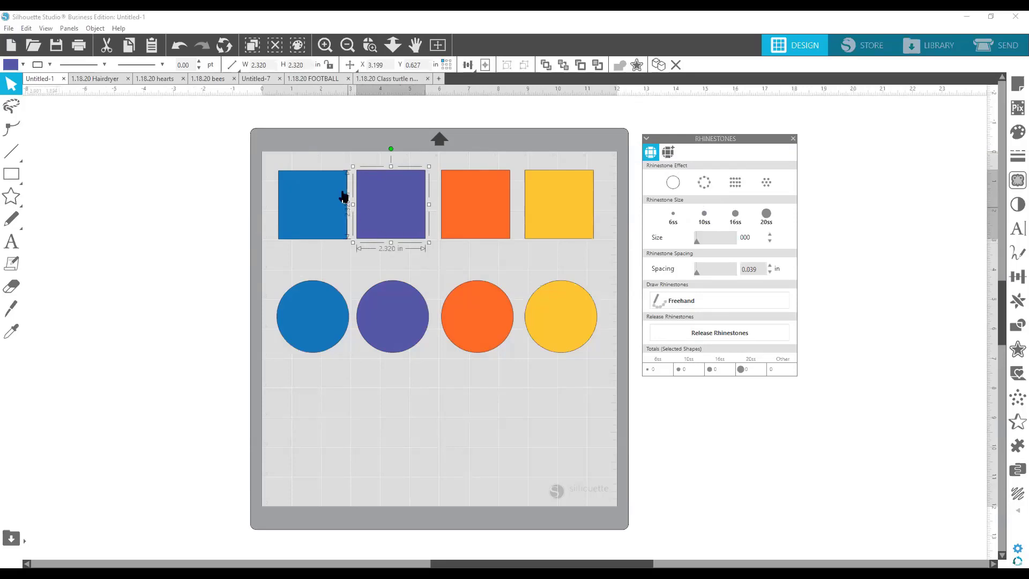
click(708, 183)
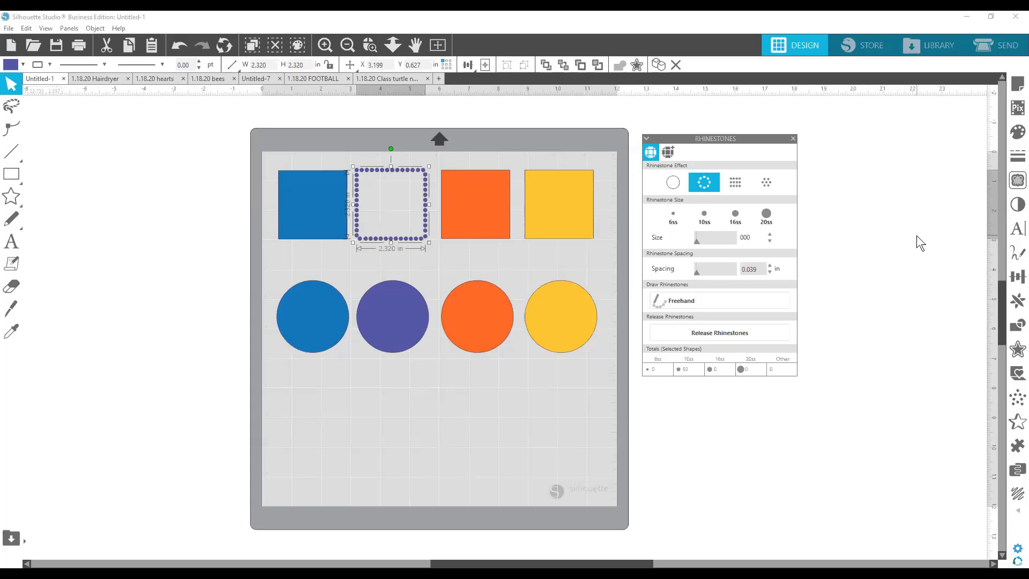
click(389, 341)
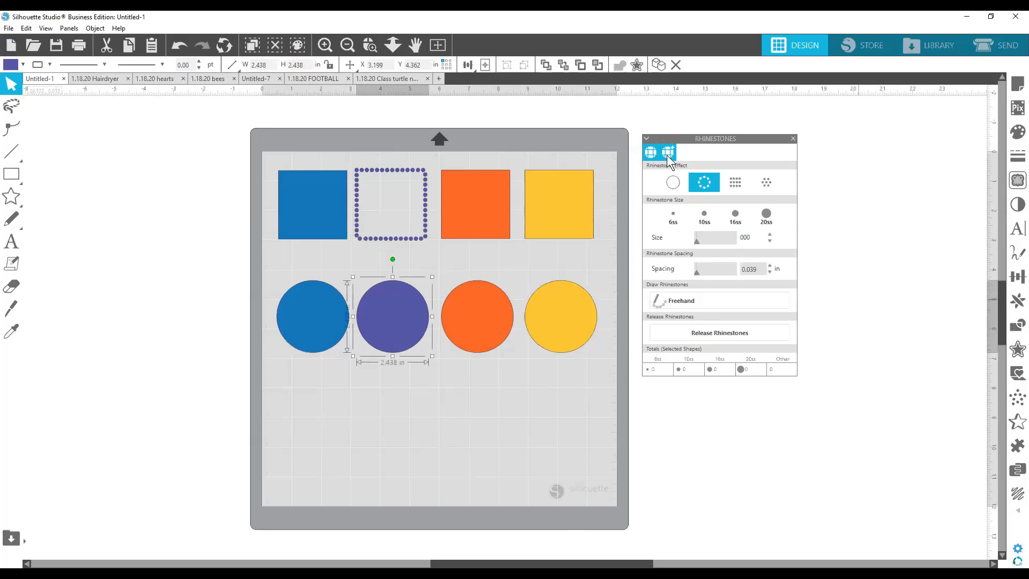
click(705, 185)
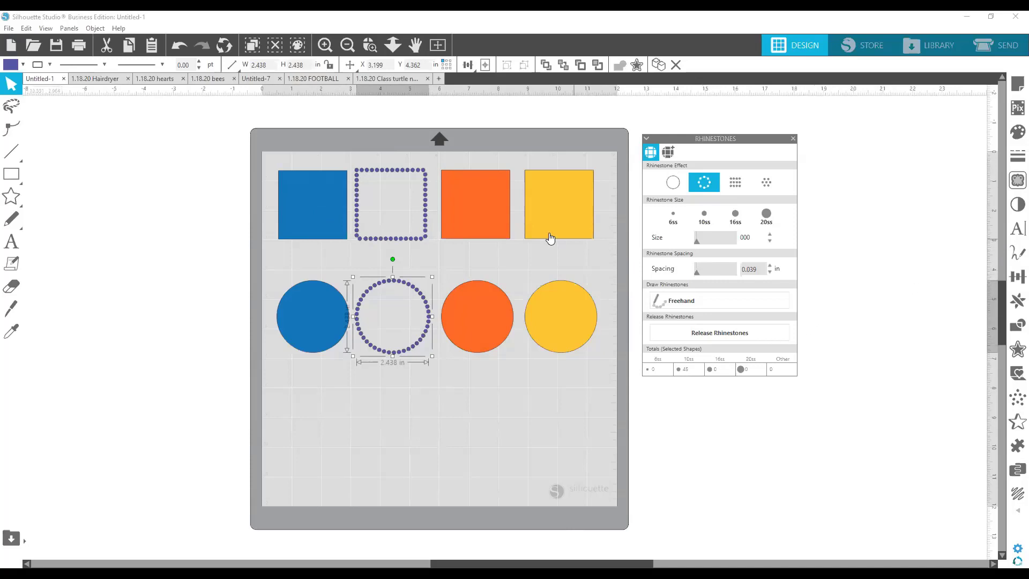
Apply the Linear Fill rhinestone effect to the orange square and the orange circle, and clear the selection
click(497, 229)
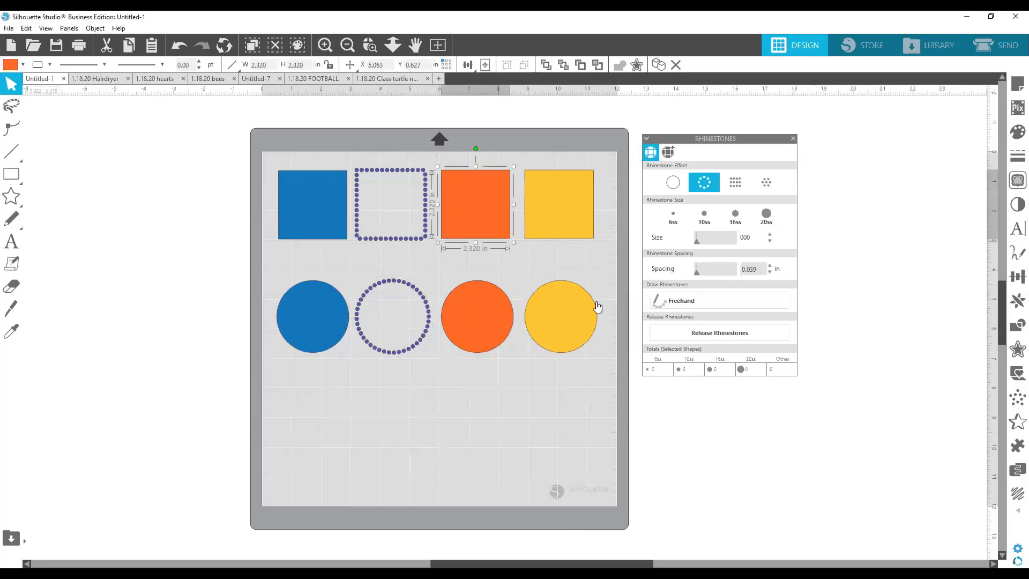
click(735, 179)
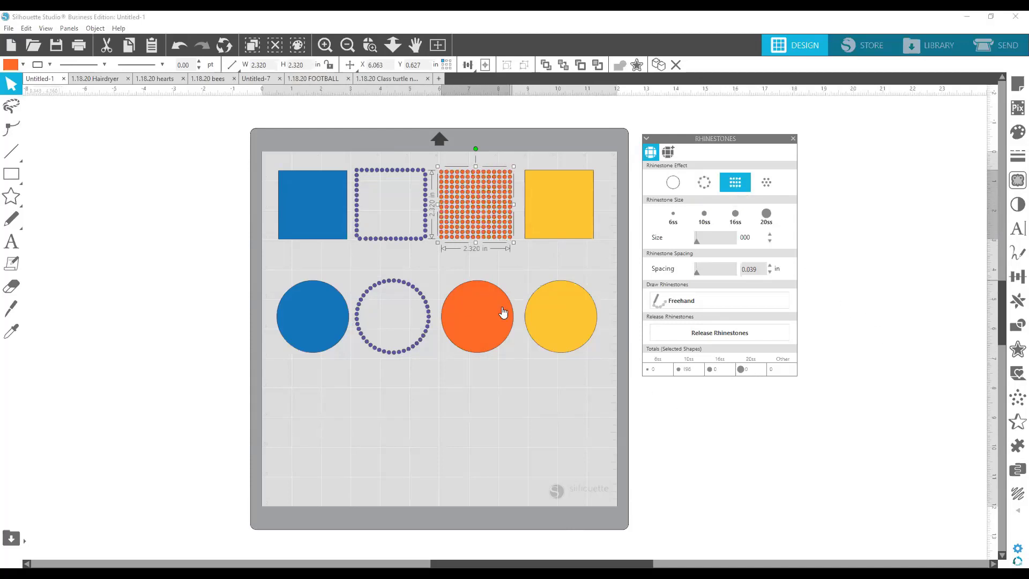
click(484, 333)
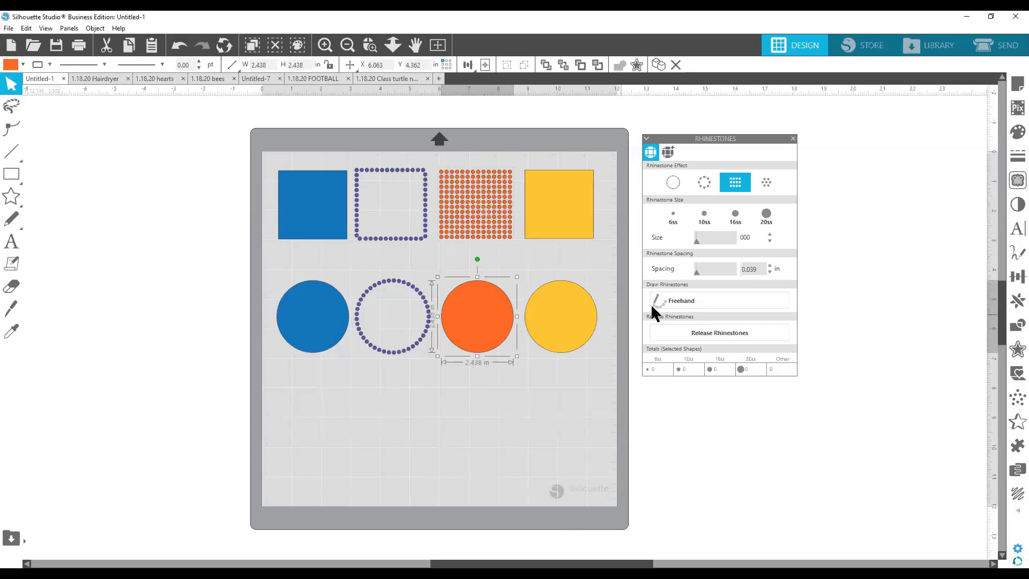
click(734, 181)
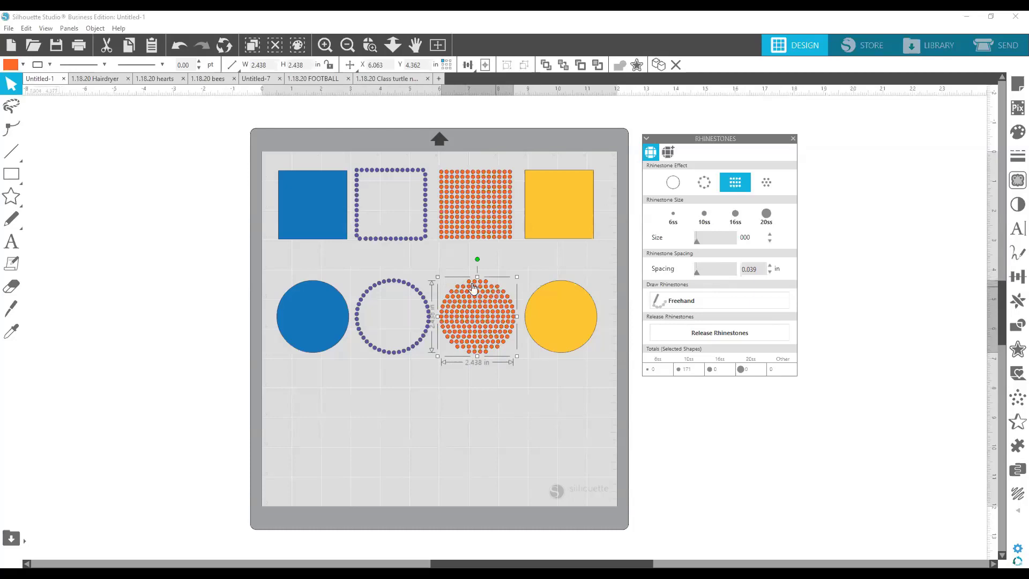
click(483, 450)
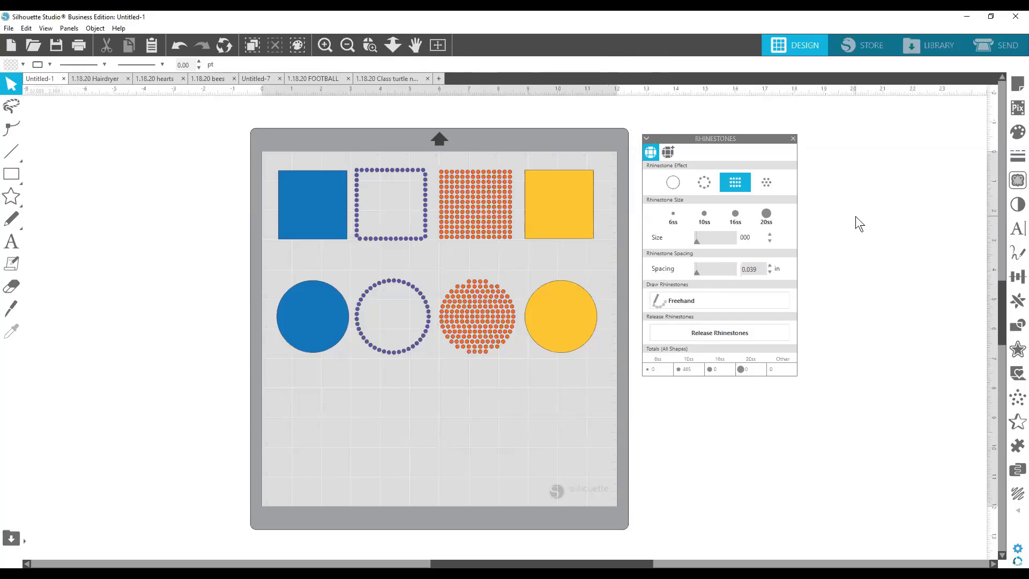
Apply the Radial Fill rhinestone effect to the yellow circle and the yellow square, trying Linear Fill on the square first
click(567, 321)
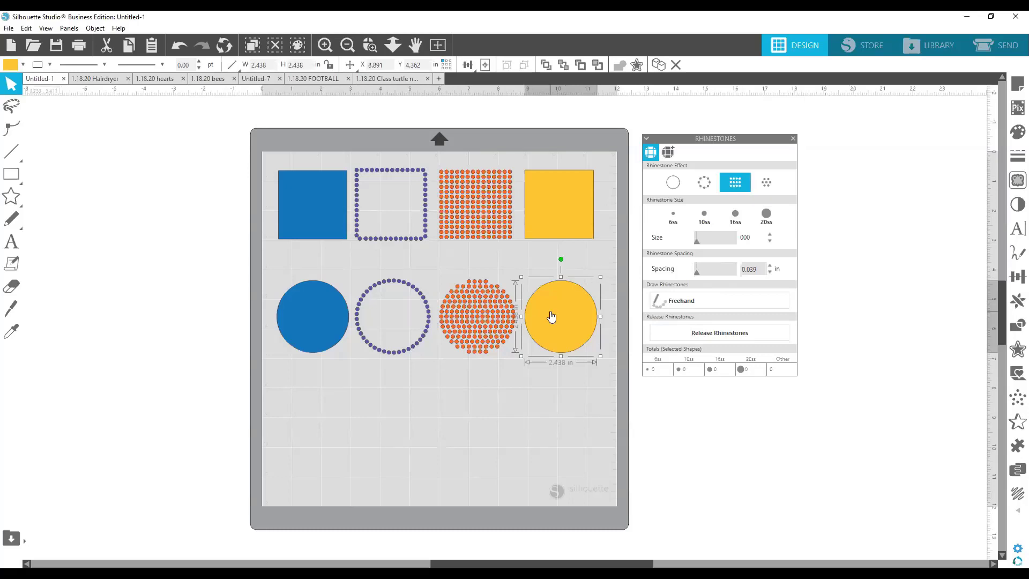
click(769, 184)
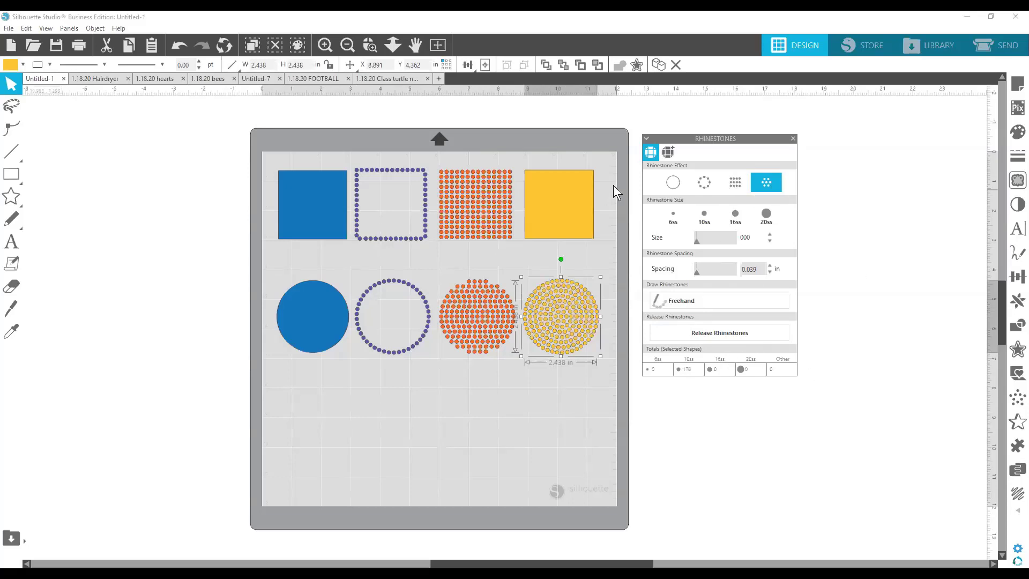
click(576, 196)
click(733, 186)
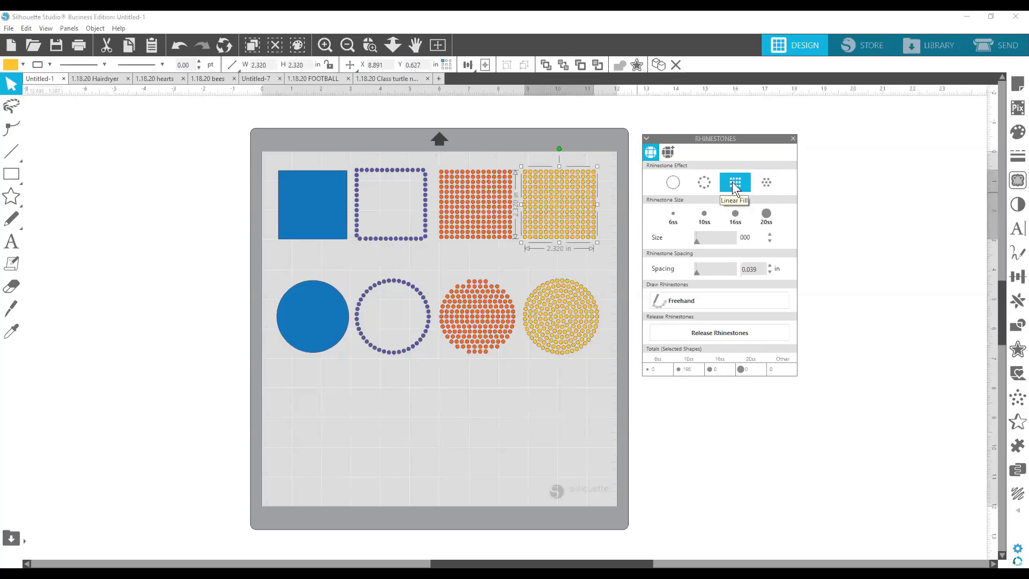
click(768, 178)
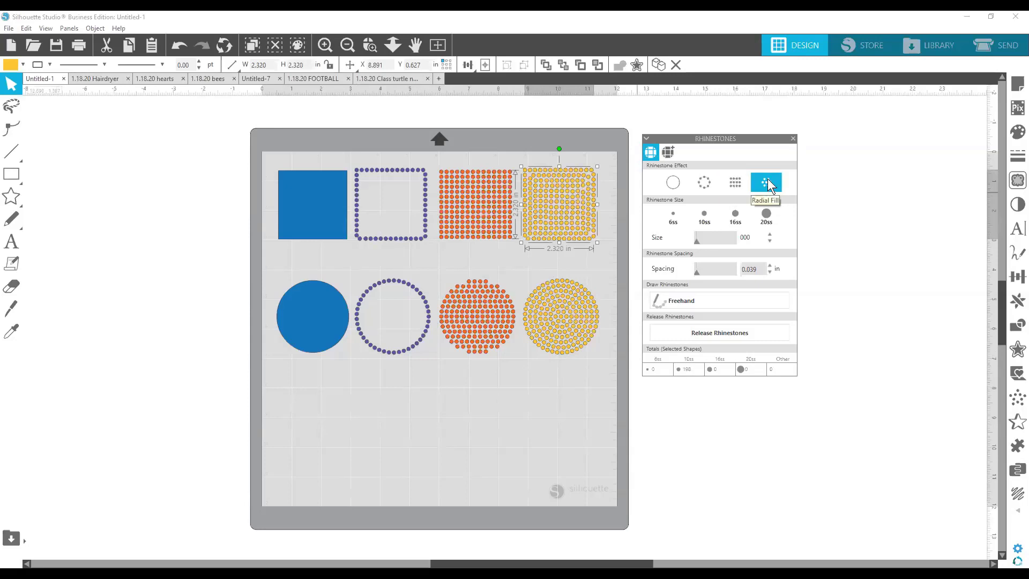
Enlarge the two rows of shapes and move the Rhinestones panel clear of them to compare the edge and fill effects
click(368, 45)
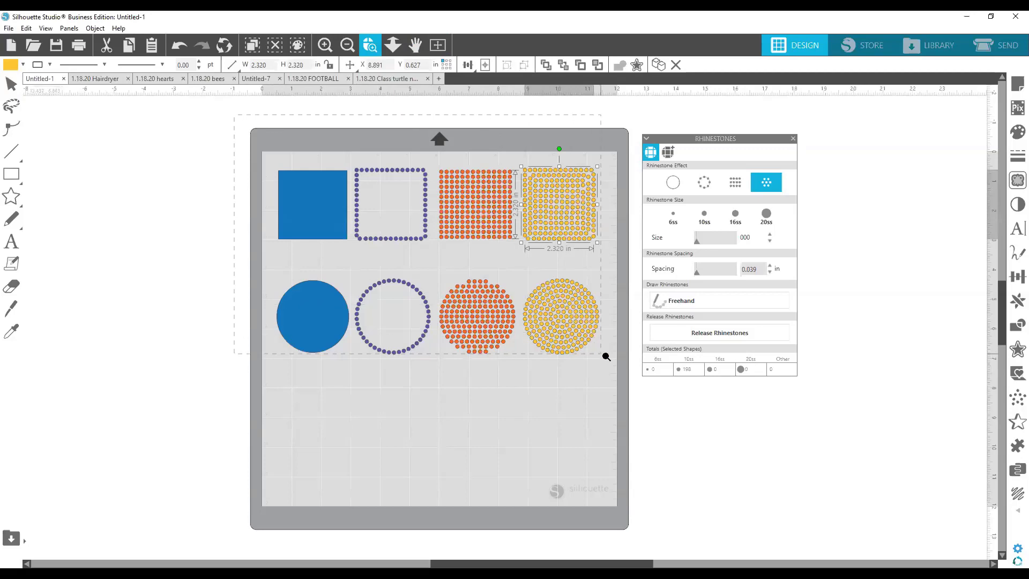
click(622, 362)
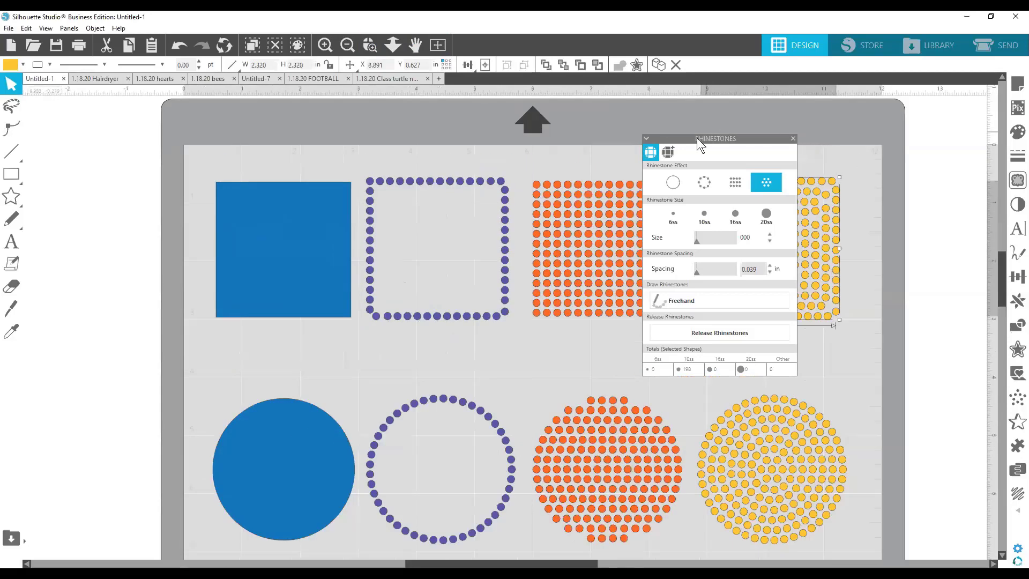
drag(693, 140, 921, 148)
scroll(845, 394, down, 2)
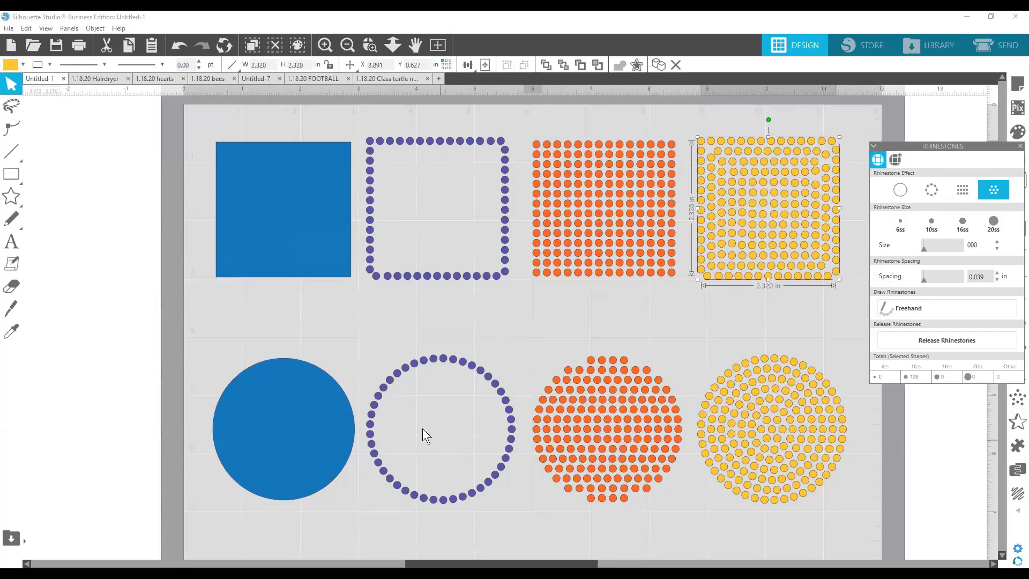
scroll(751, 408, down, 1)
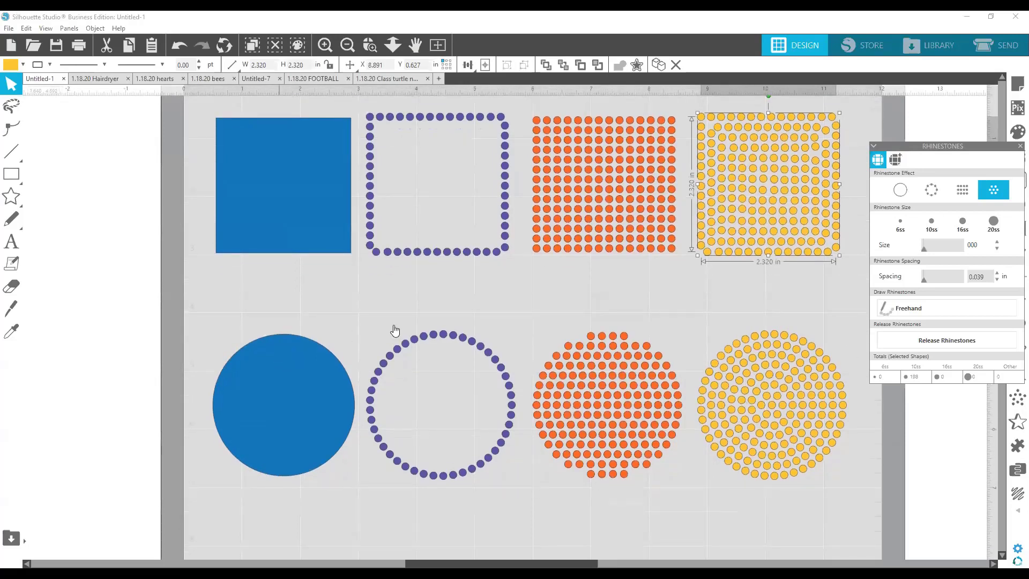
Cycle the yellow circle through the rhinestone edge, Linear Fill and Radial Fill effects, ending with its effect set to None
click(764, 417)
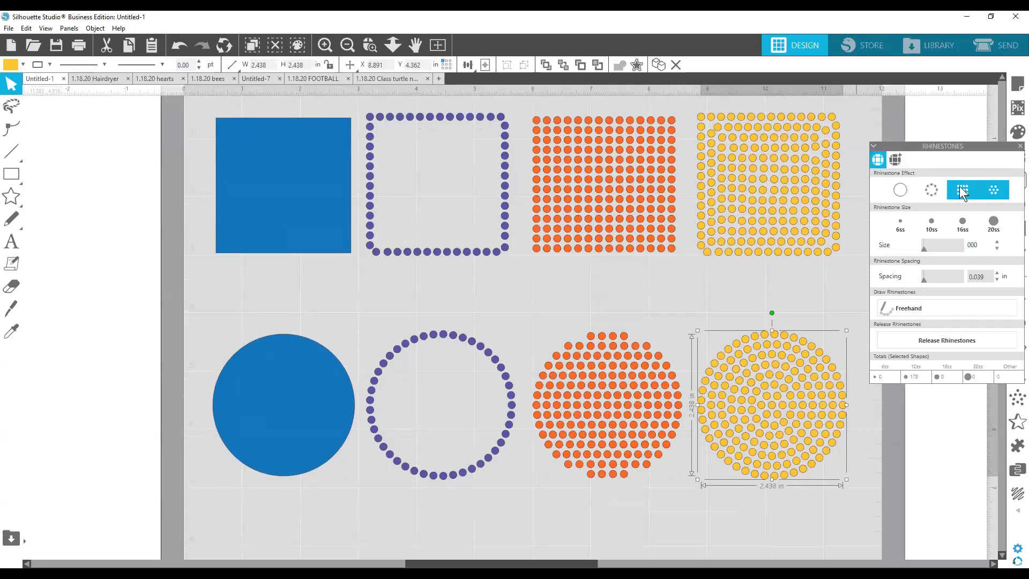
click(900, 190)
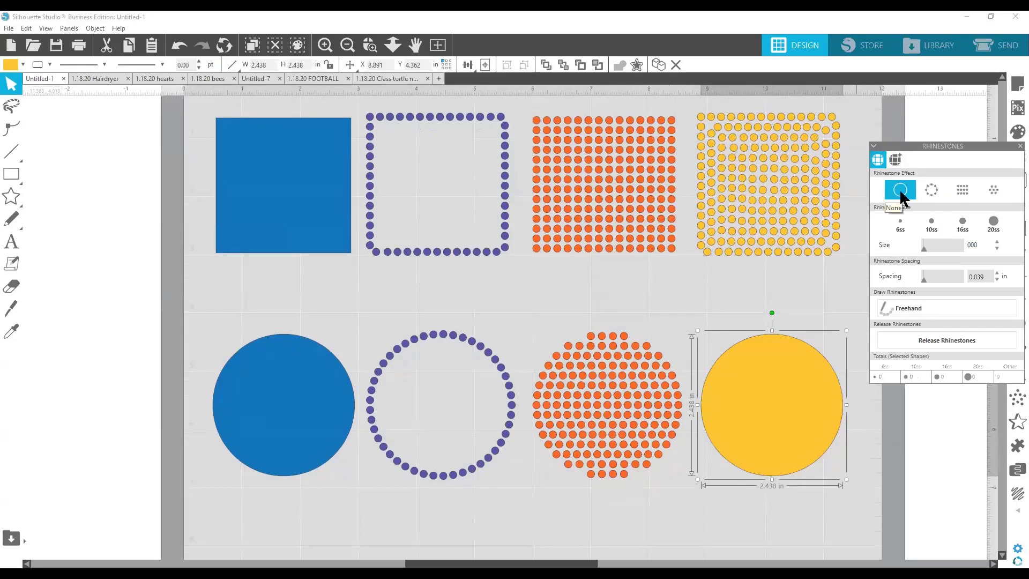
click(927, 193)
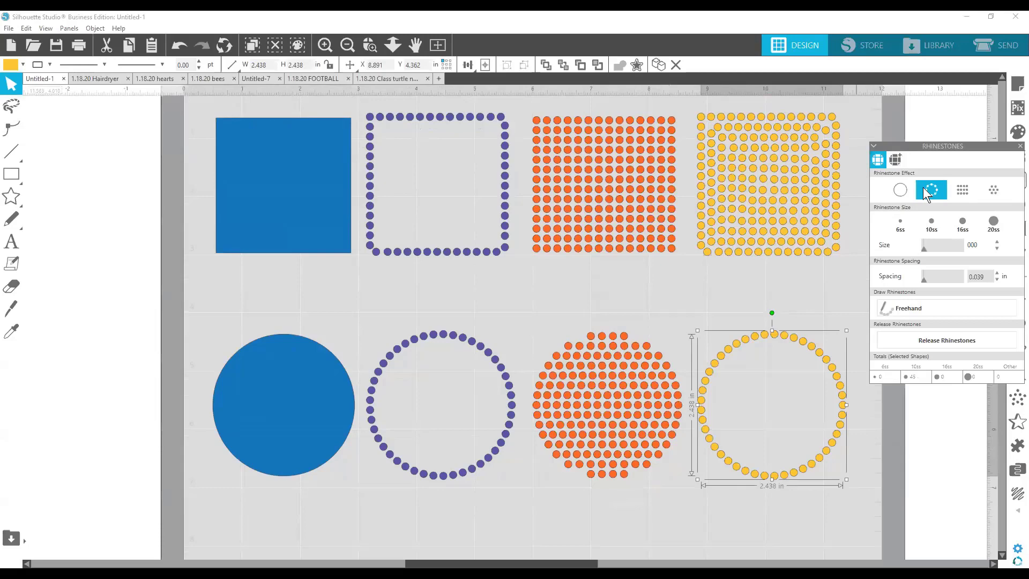
click(959, 188)
click(990, 186)
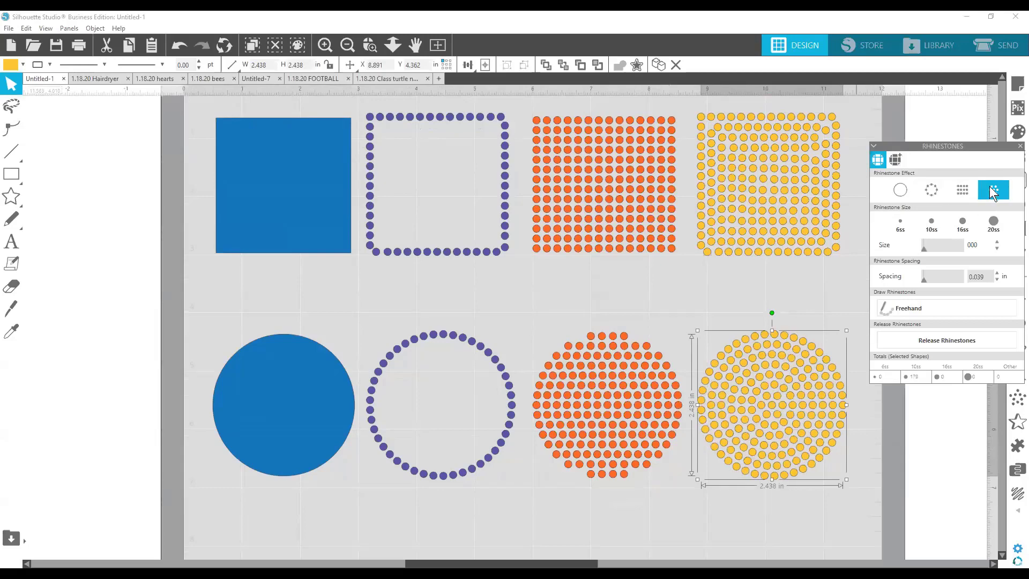
click(963, 191)
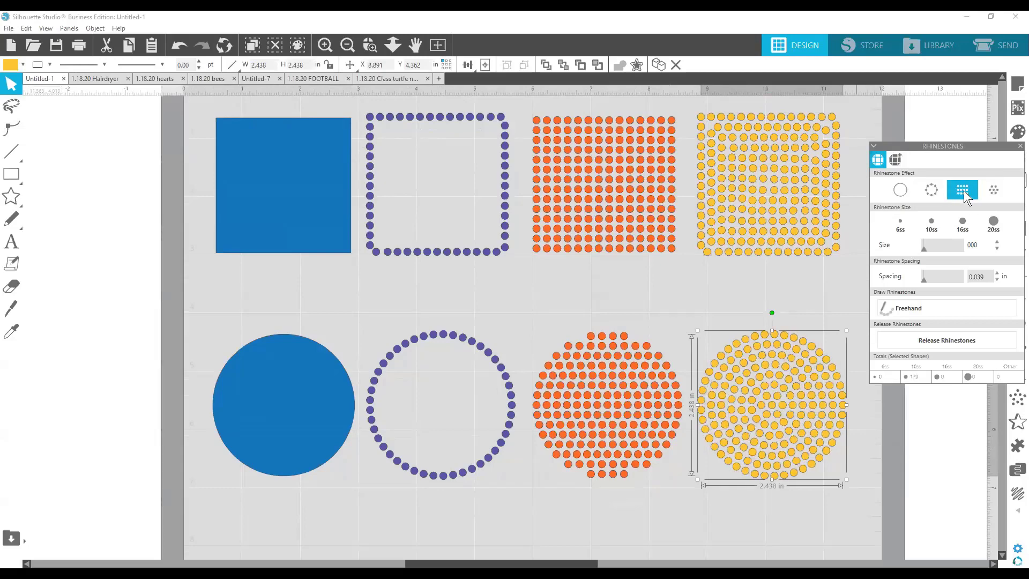
click(936, 190)
click(905, 196)
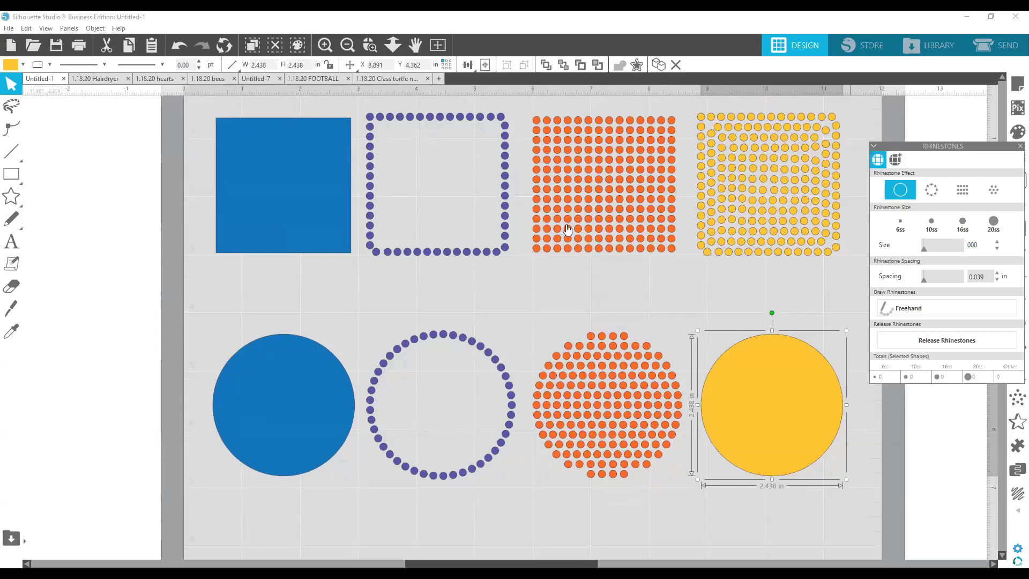
scroll(110, 295, up, 1)
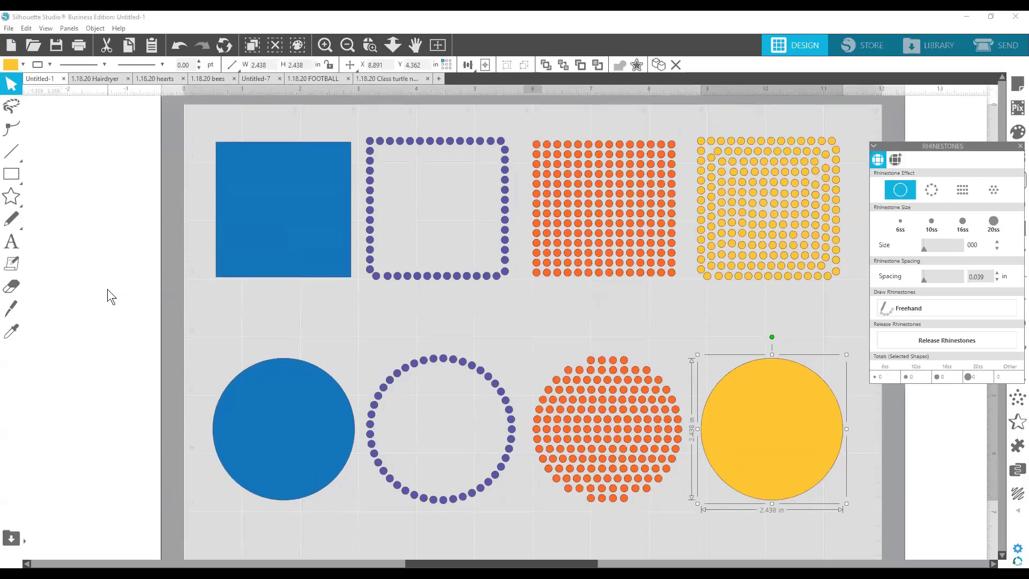
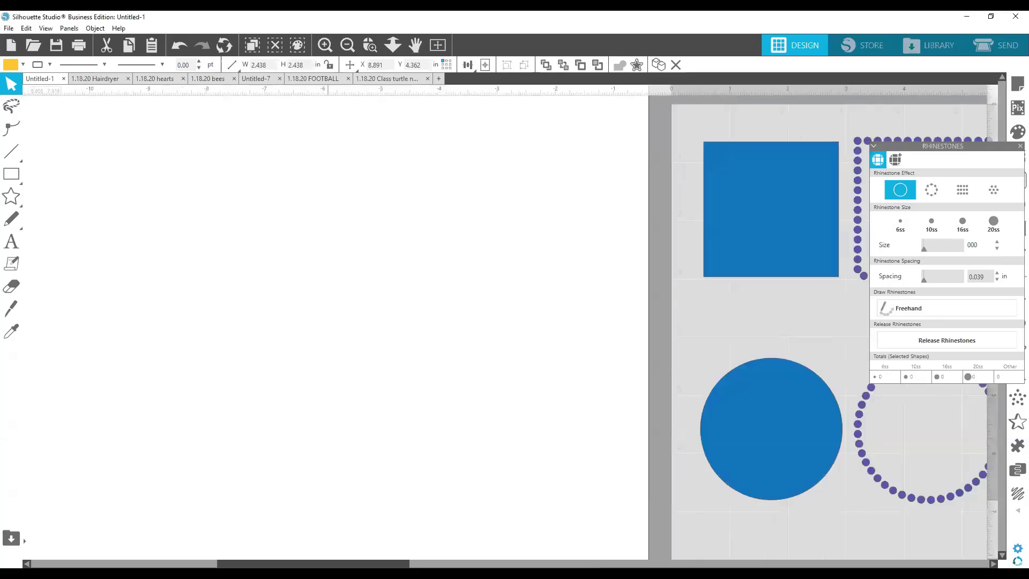
drag(351, 564, 562, 564)
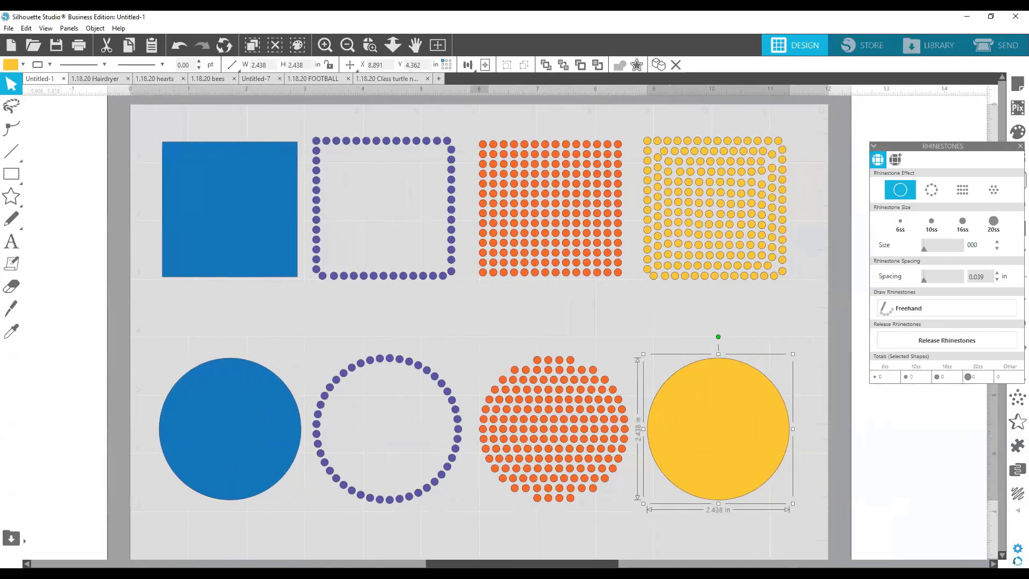
Switch to the 1.18.20 Hairdryer document and move the rhinestone hairdryer off the page, clear of the solid one
drag(488, 561, 500, 561)
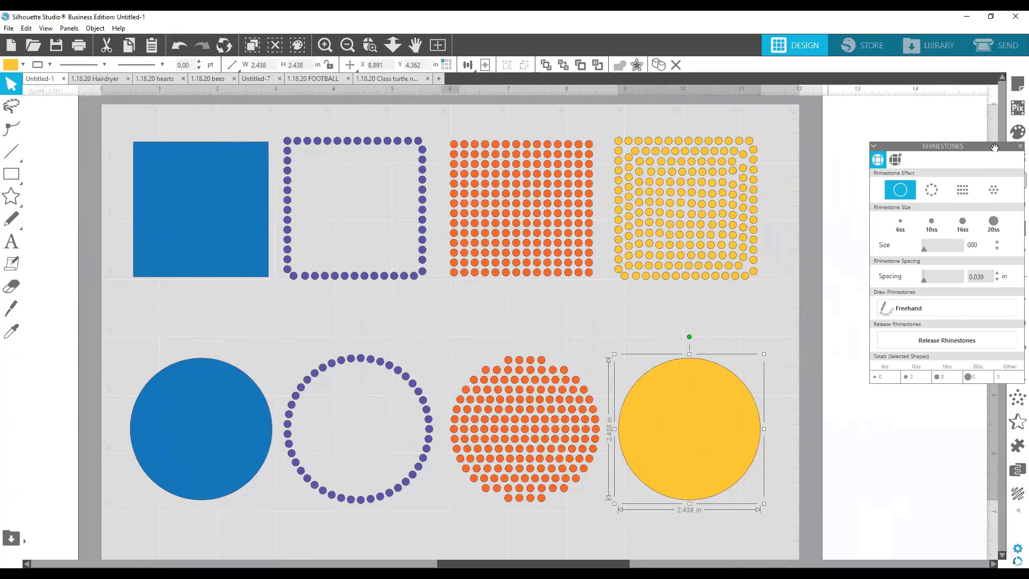
drag(995, 147, 919, 146)
click(231, 64)
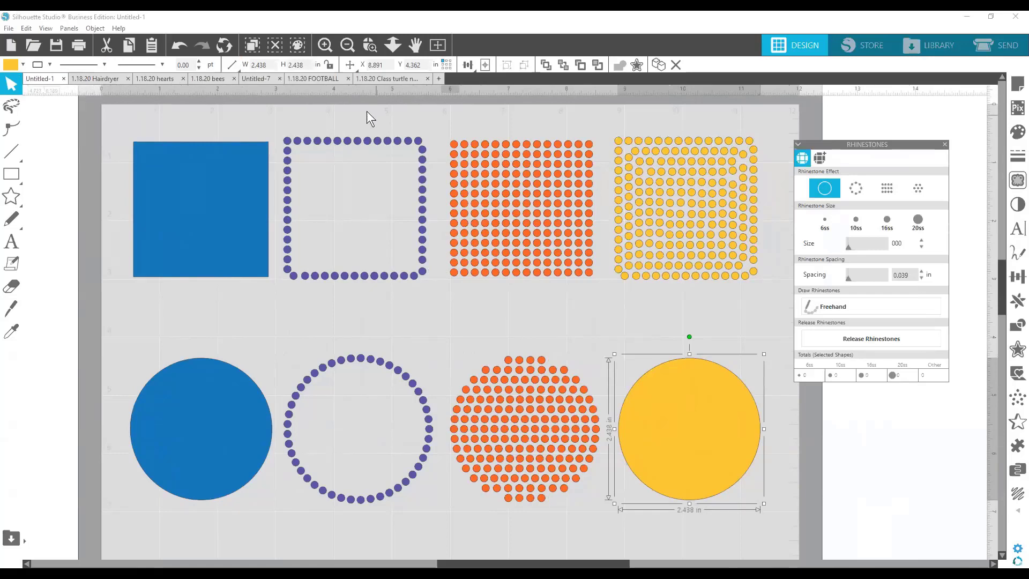
click(98, 80)
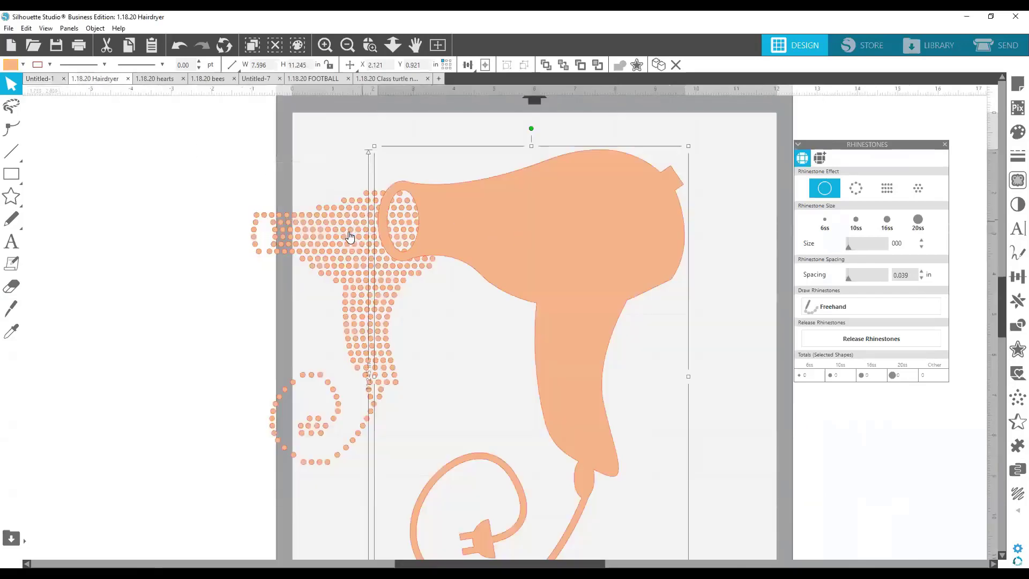
drag(344, 232, 119, 214)
Scale the solid hairdryer down to about 5.47 by 8.10 in and shift it slightly down on the page
click(547, 227)
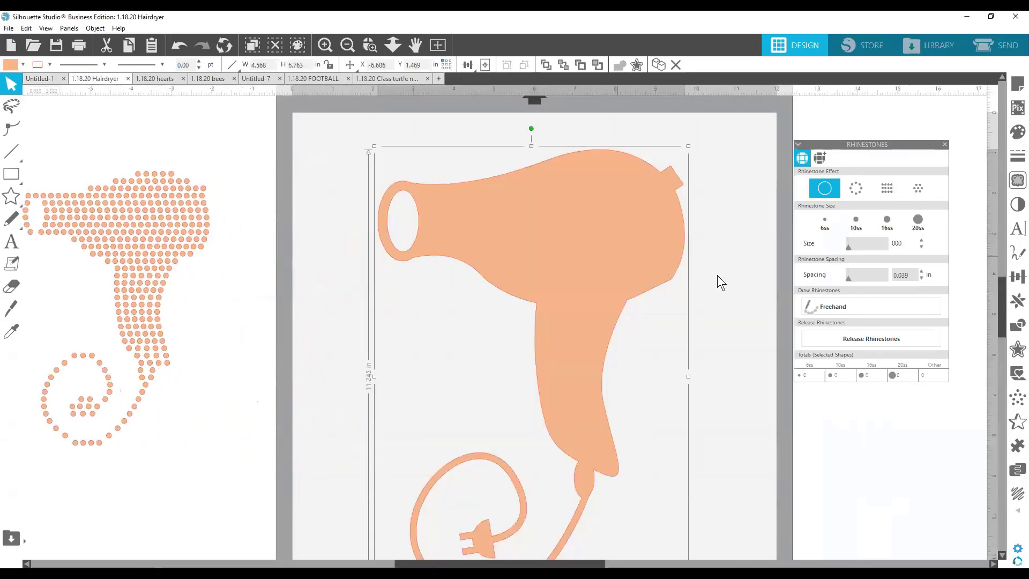
scroll(739, 288, down, 1)
scroll(739, 288, down, 1)
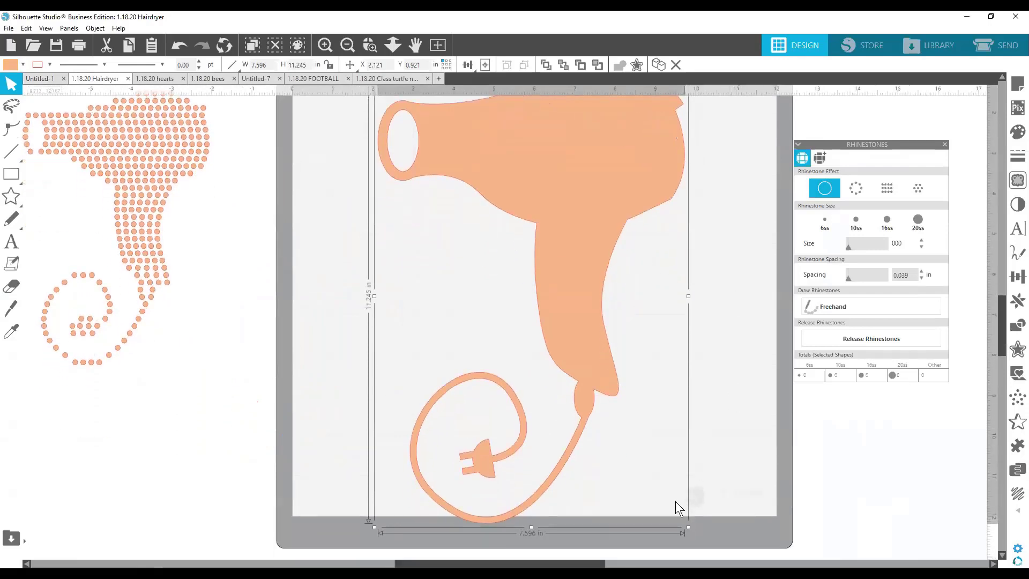
drag(676, 502, 628, 382)
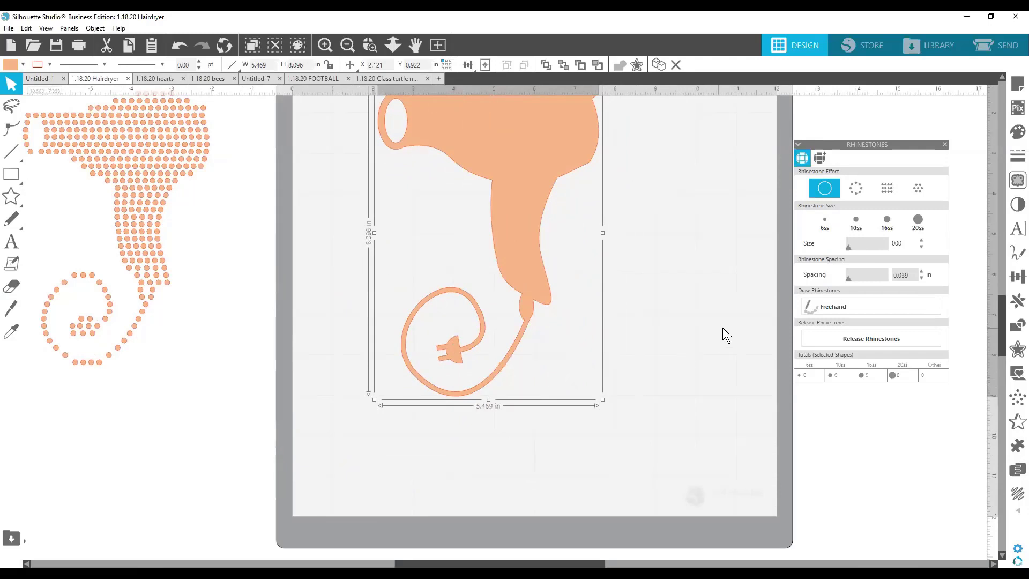
scroll(723, 327, up, 4)
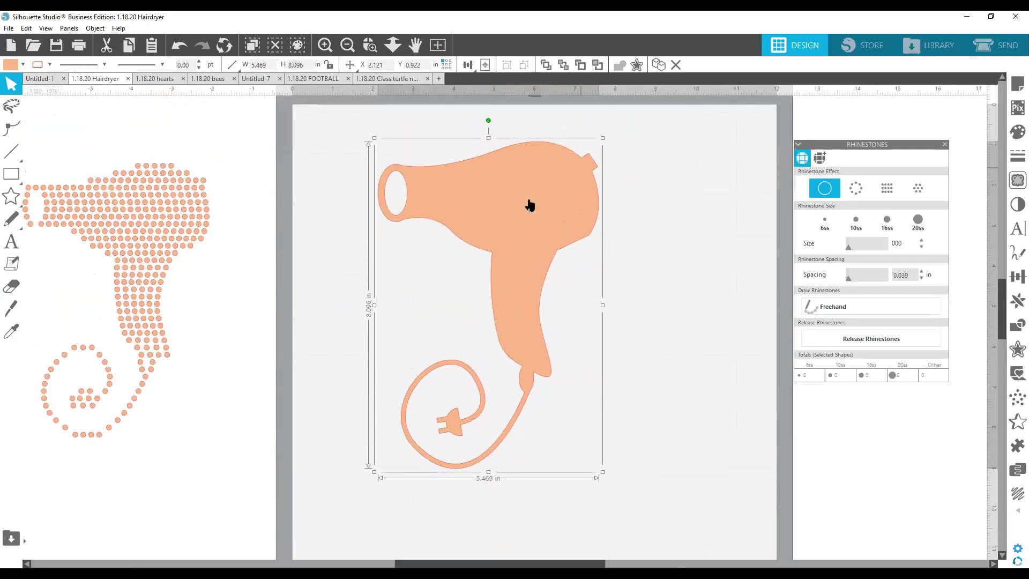
drag(520, 209, 521, 215)
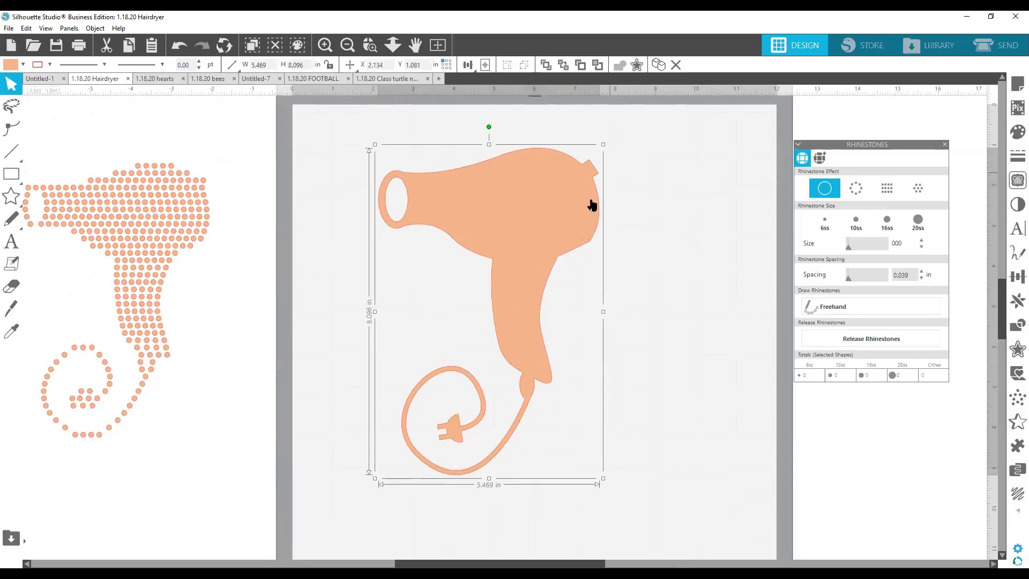
Place the Rhinestones panel beside the solid hairdryer, deselect the shape and examine the rhinestone spacing value
drag(851, 147, 731, 169)
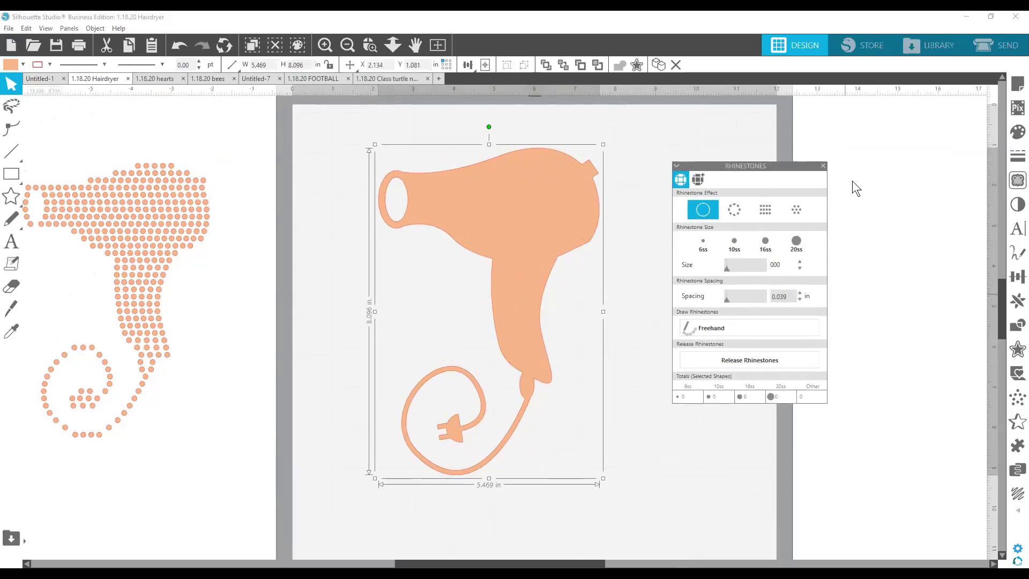
click(1014, 513)
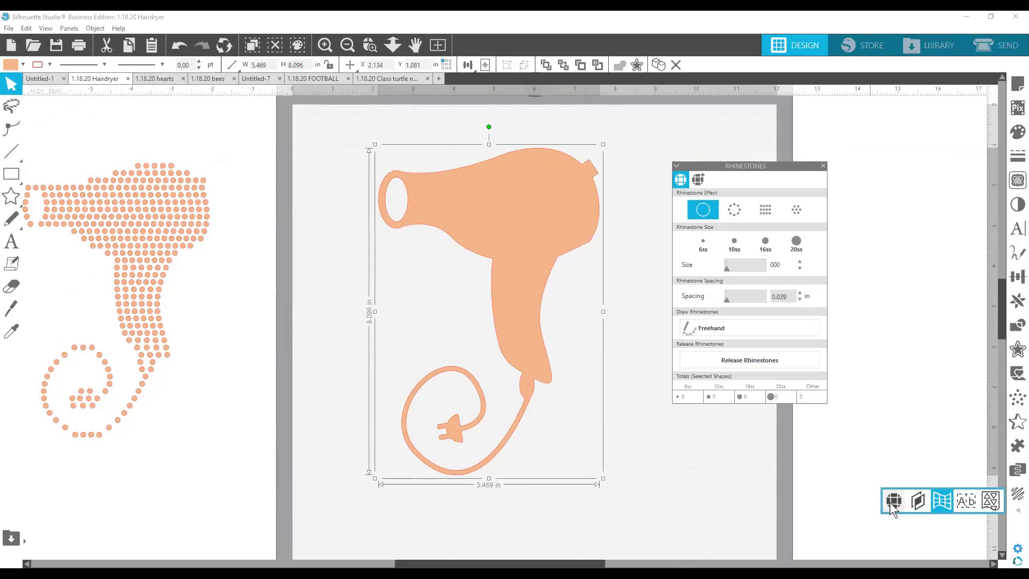
click(927, 396)
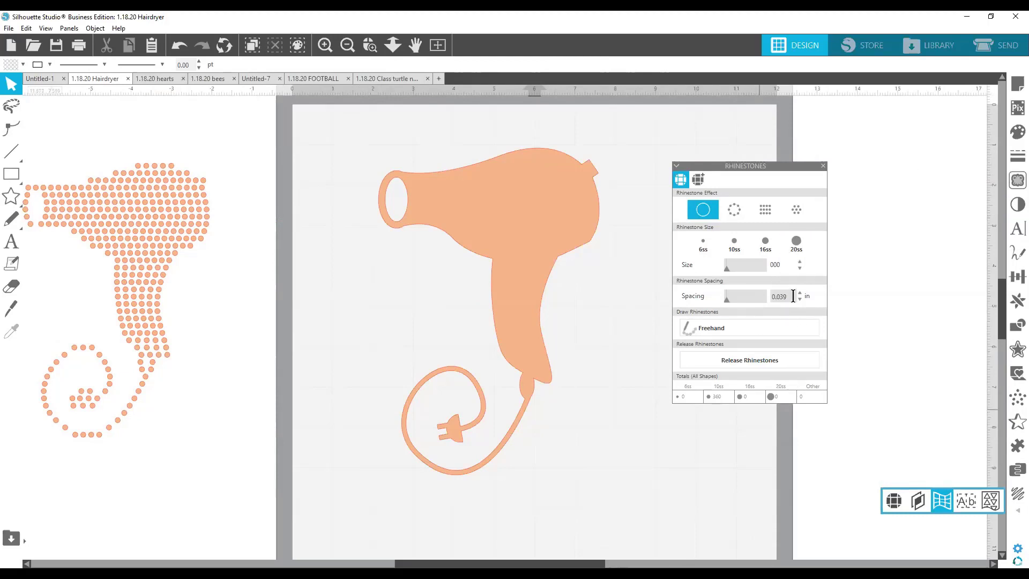
drag(791, 298, 767, 296)
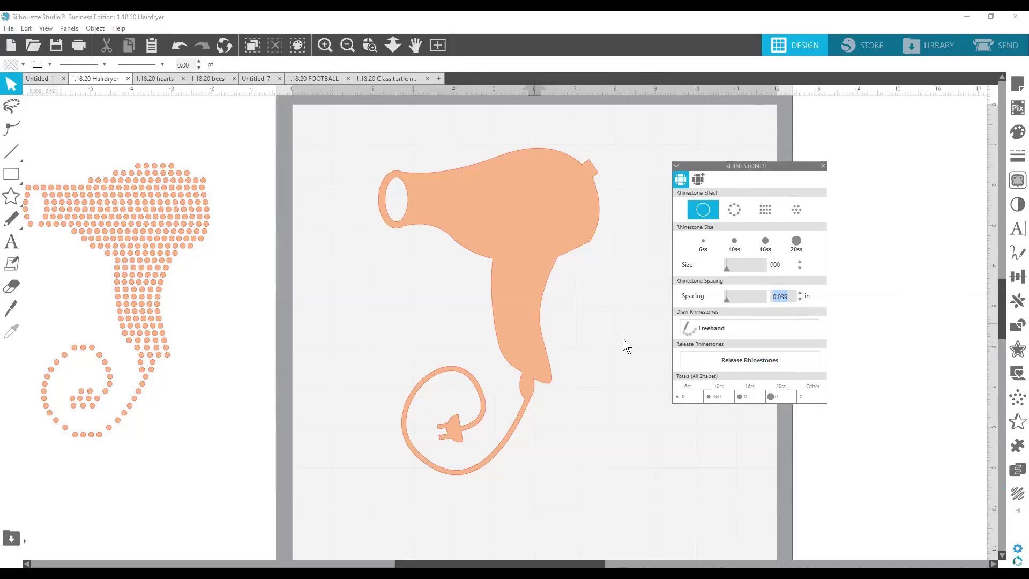
Apply the Radial Fill rhinestone effect to the solid hairdryer, trying the edge and Linear Fill effects first
click(547, 223)
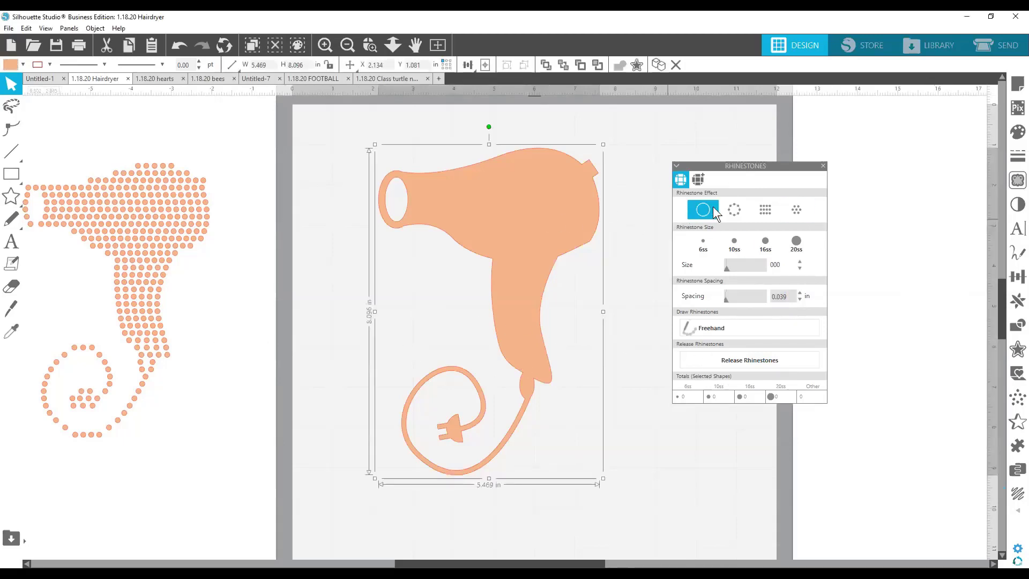
click(732, 208)
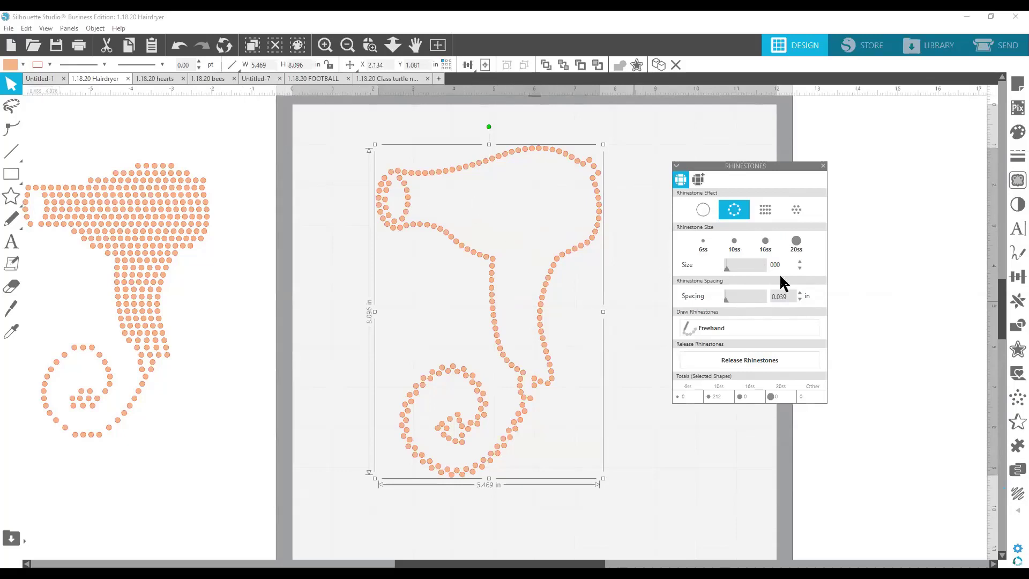
click(766, 210)
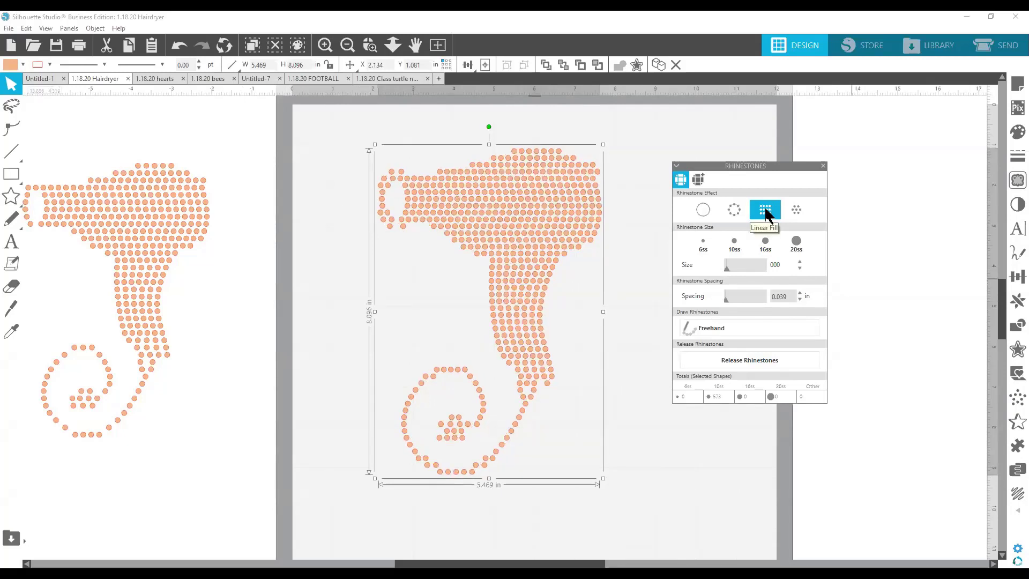
click(793, 209)
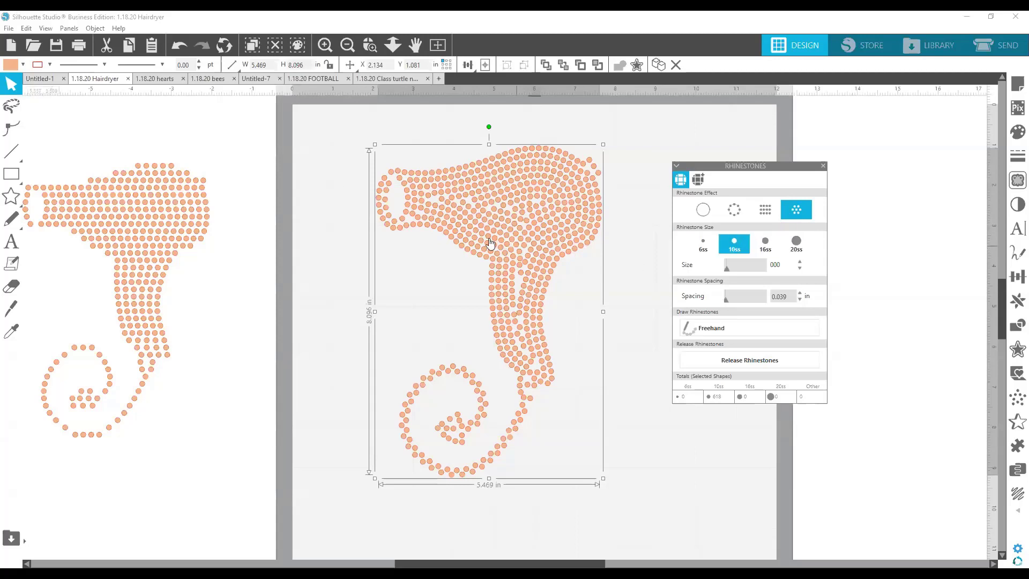
Examine the stone spacing of the hairdryer's Radial Fill close up, with the Rhinestones panel moved out of the way
click(370, 45)
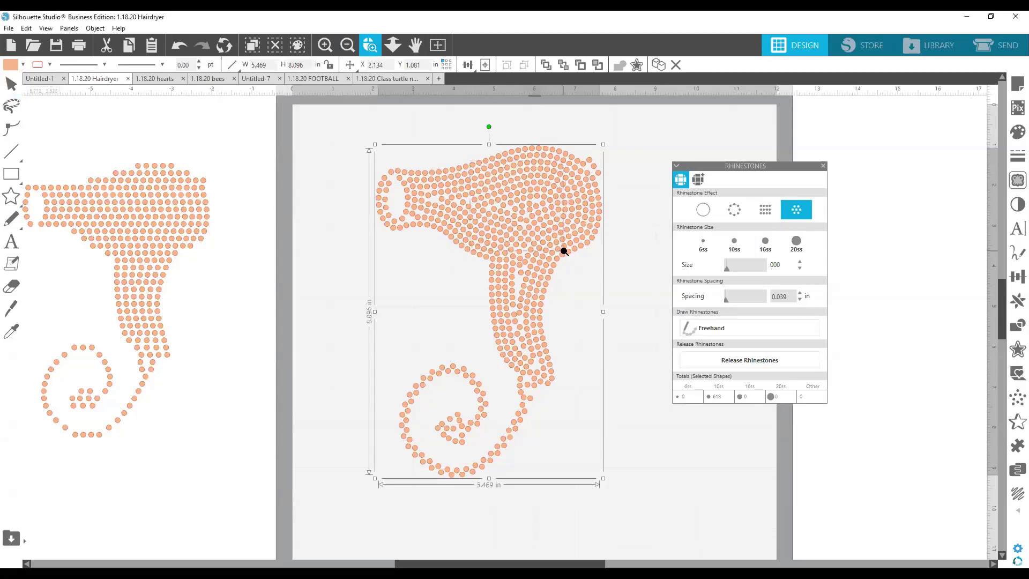
drag(564, 251, 564, 251)
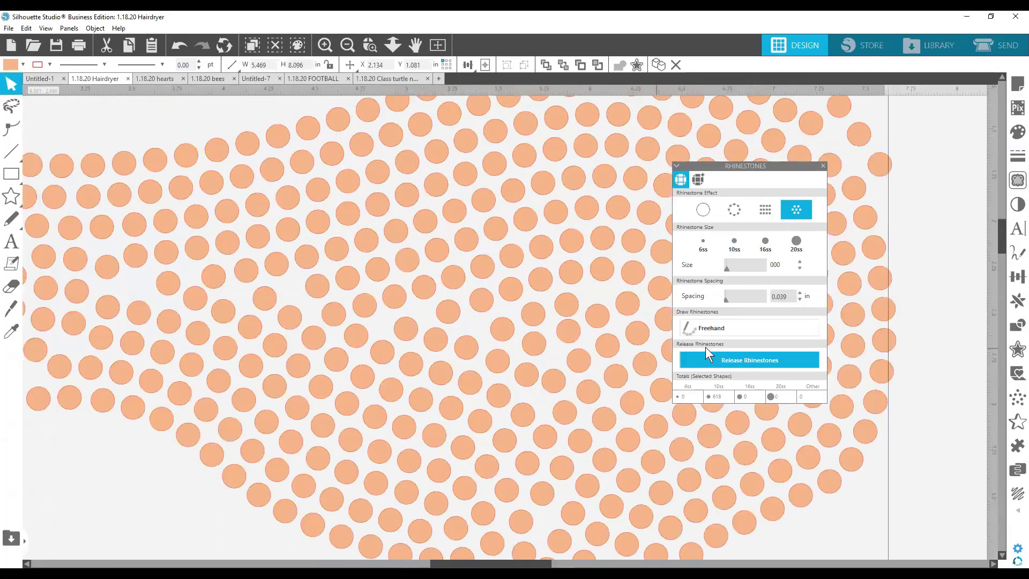
scroll(552, 290, down, 1)
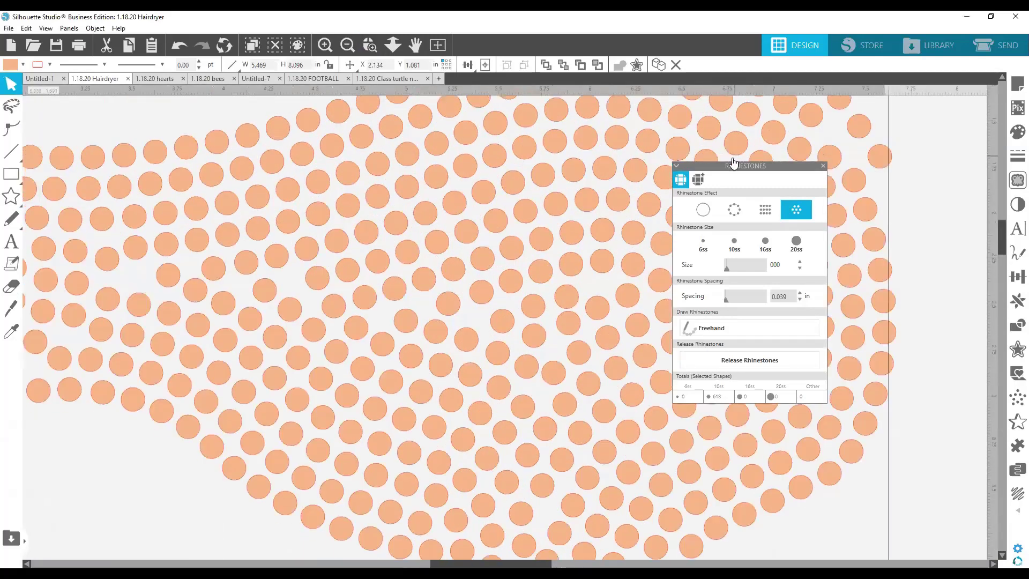
drag(719, 165, 895, 179)
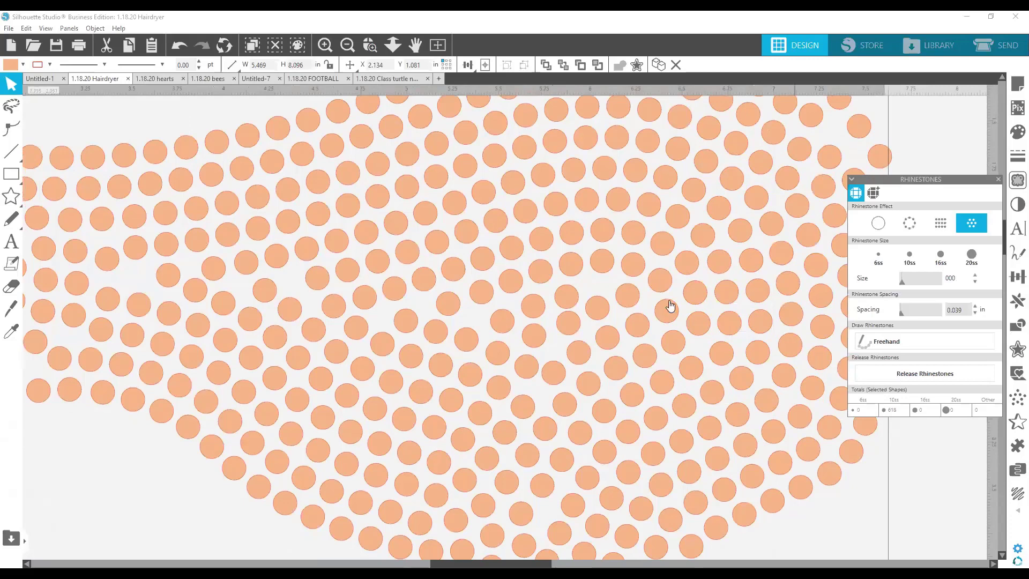
scroll(655, 323, down, 2)
scroll(656, 323, down, 5)
scroll(660, 327, up, 8)
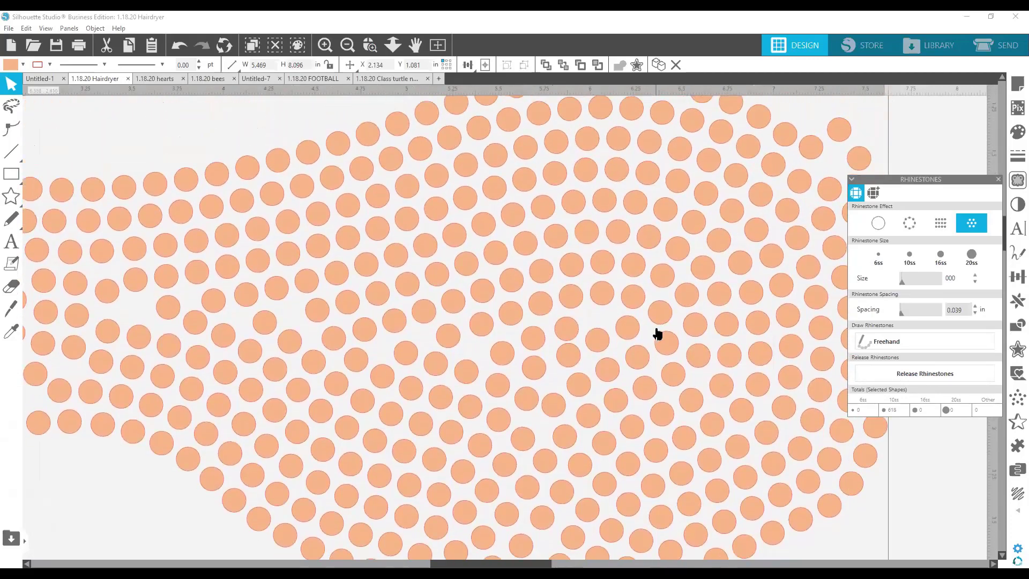
click(348, 41)
click(349, 41)
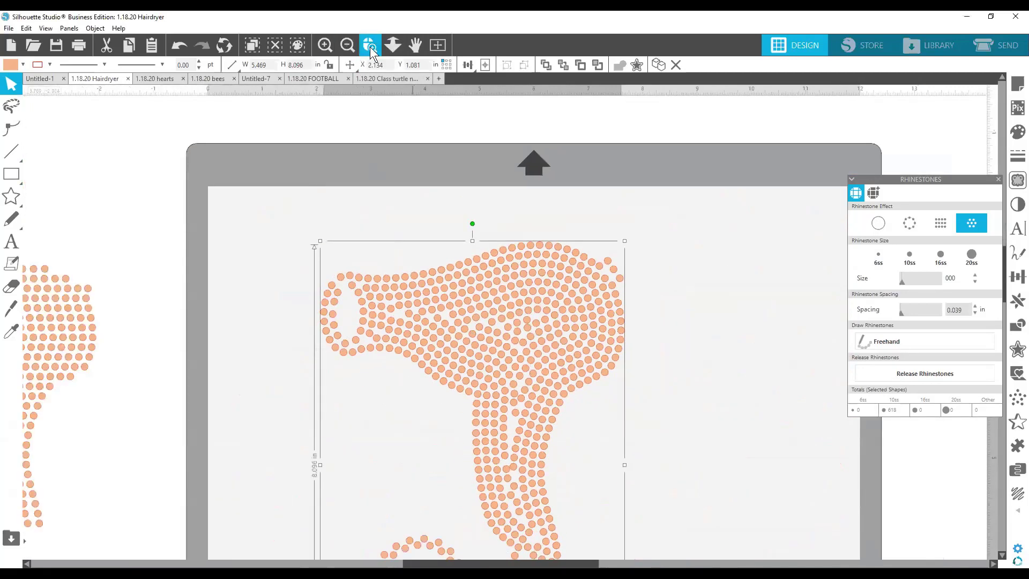
click(347, 44)
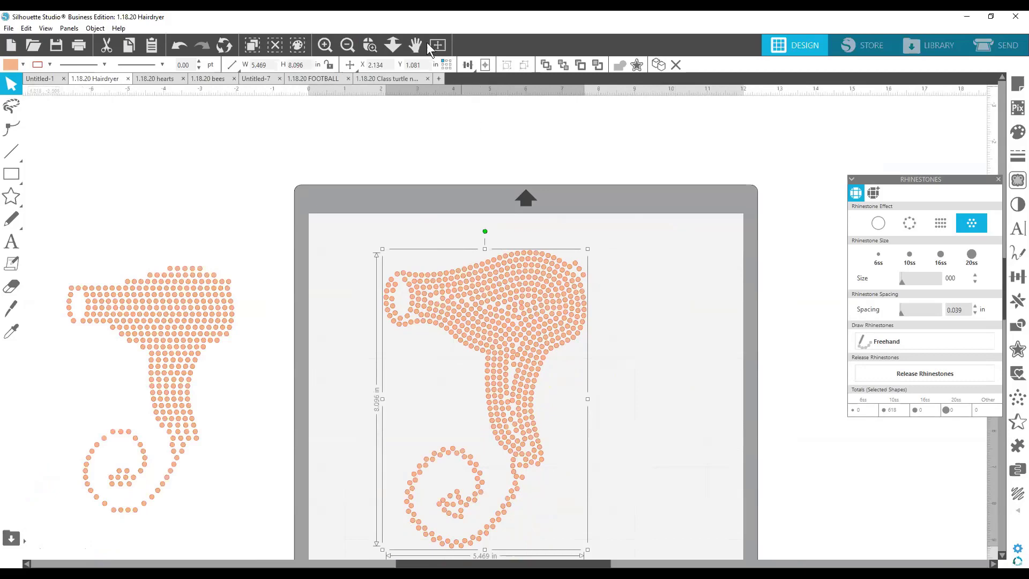
click(372, 46)
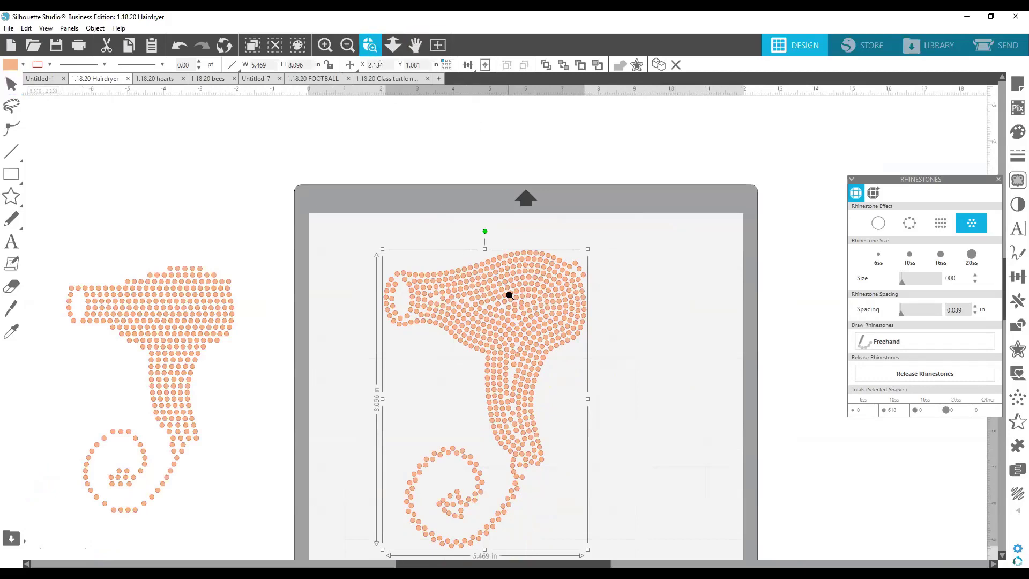
click(536, 319)
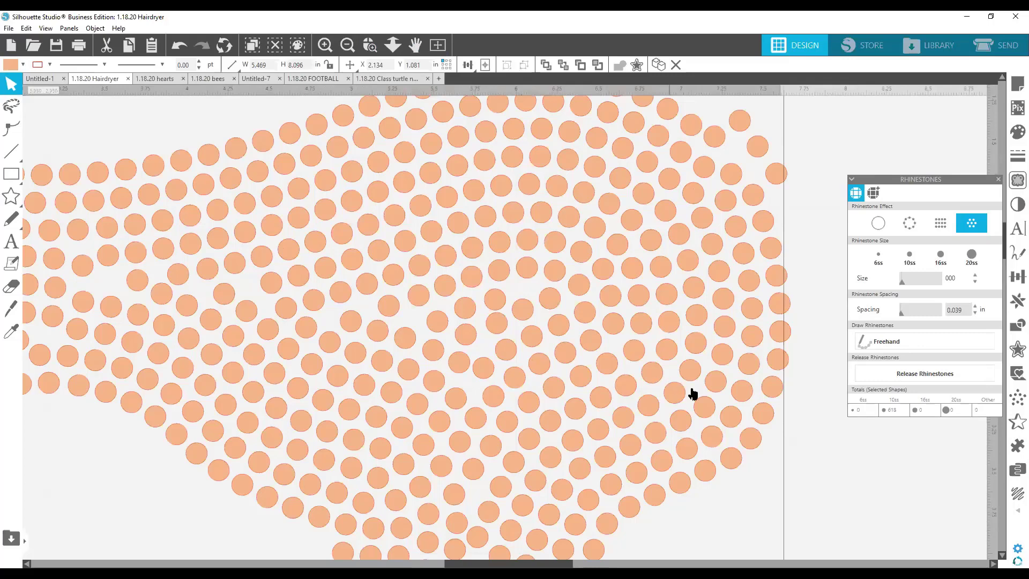
Release the radial-filled hairdryer into individual rhinestones and clear the selection
click(918, 374)
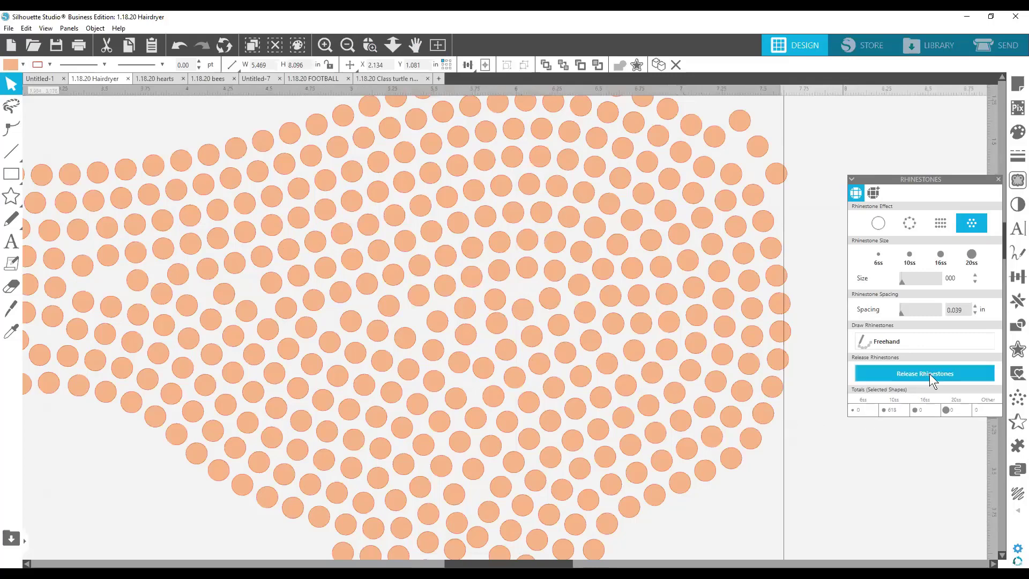
drag(924, 180, 872, 144)
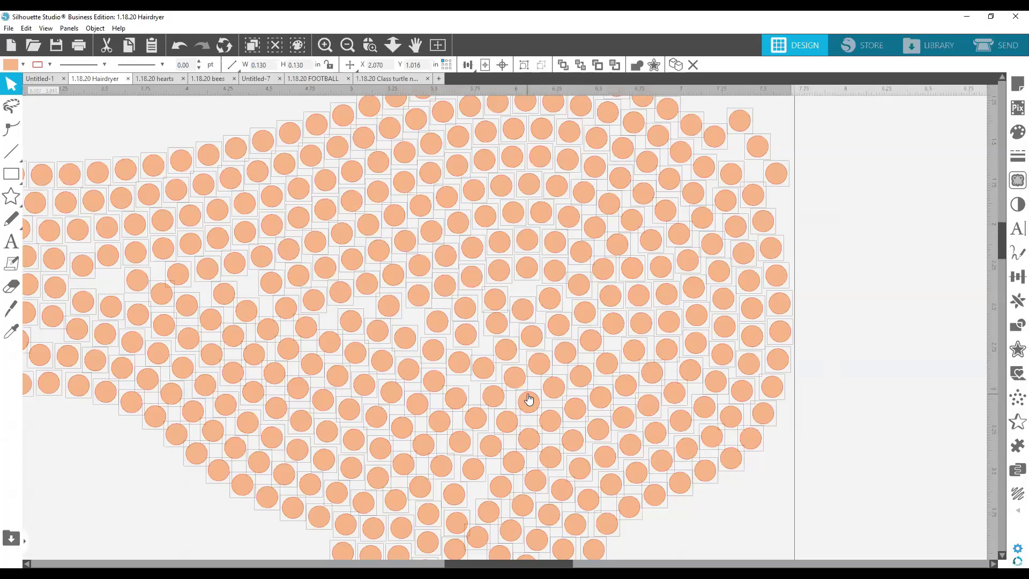
click(845, 370)
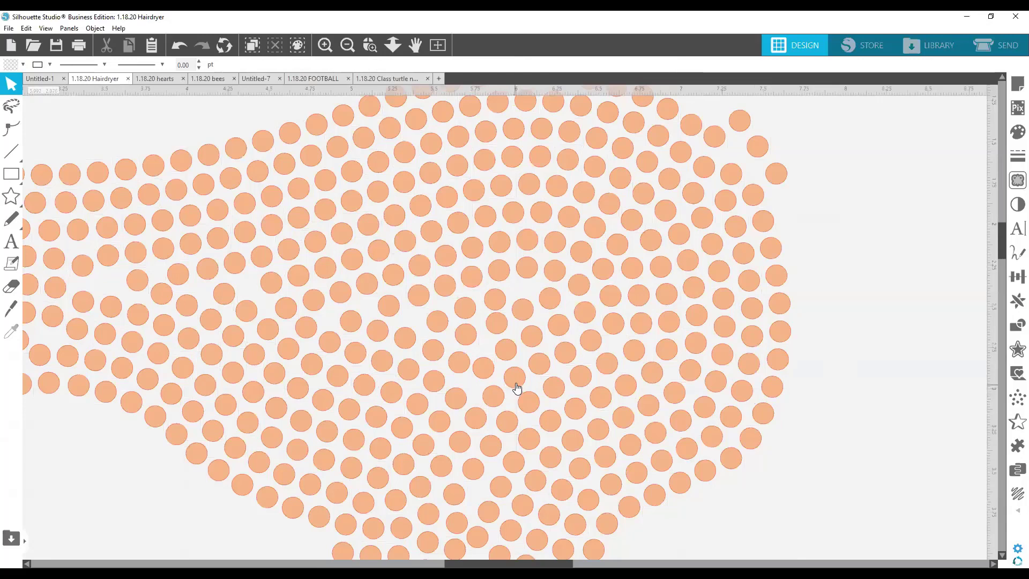
Space five neighbouring stones in a column at the centre of the hairdryer's body evenly in the vertical direction, and clear the selection
click(516, 380)
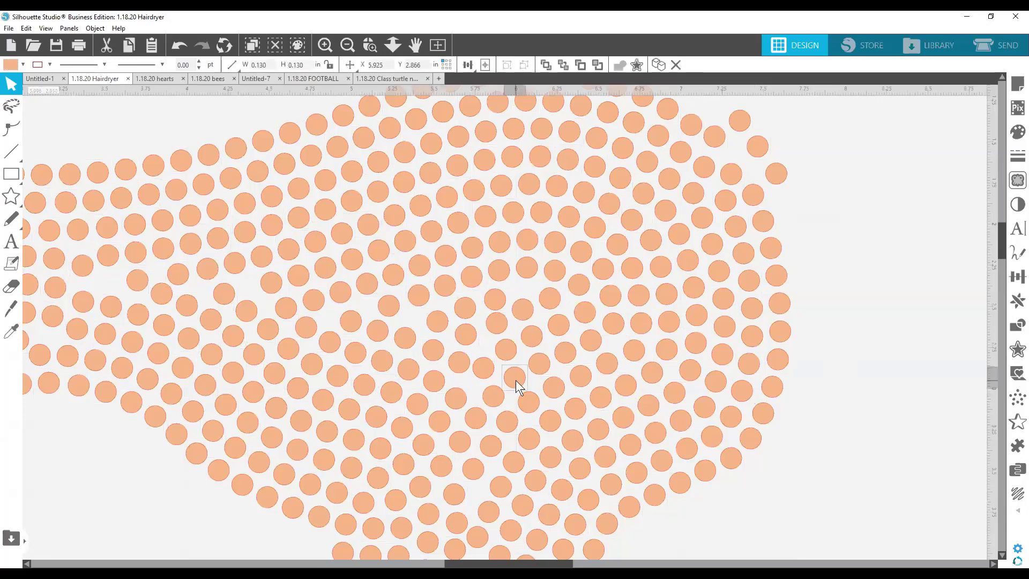
shift+click(507, 352)
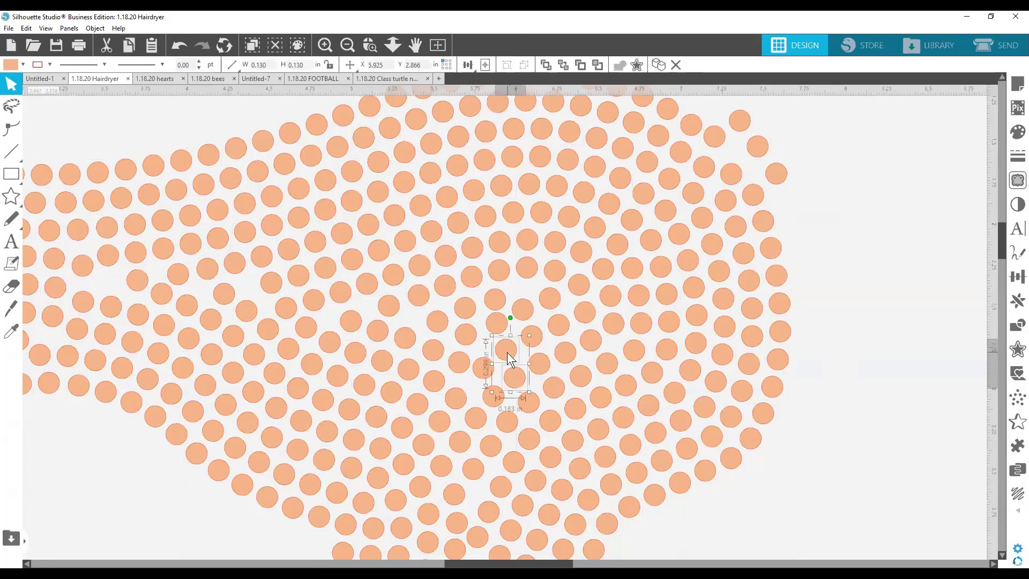
shift+click(497, 326)
shift+click(495, 298)
shift+click(500, 272)
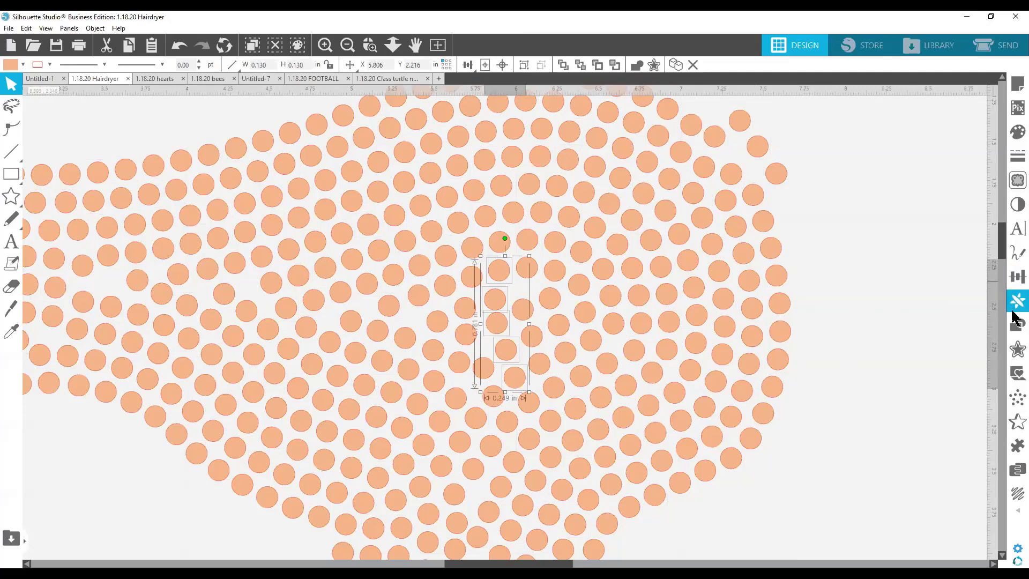
click(1017, 279)
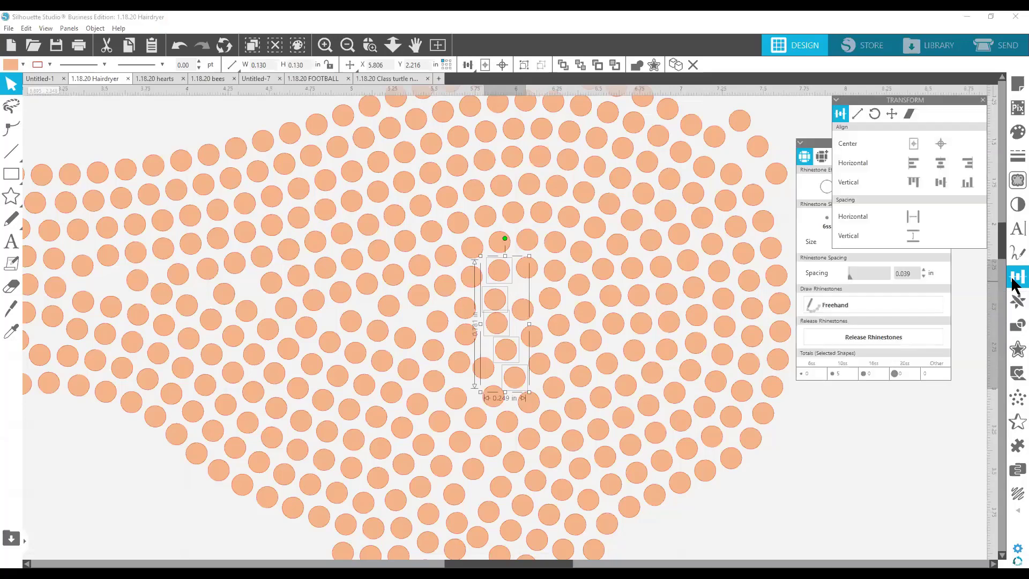
drag(949, 103, 912, 113)
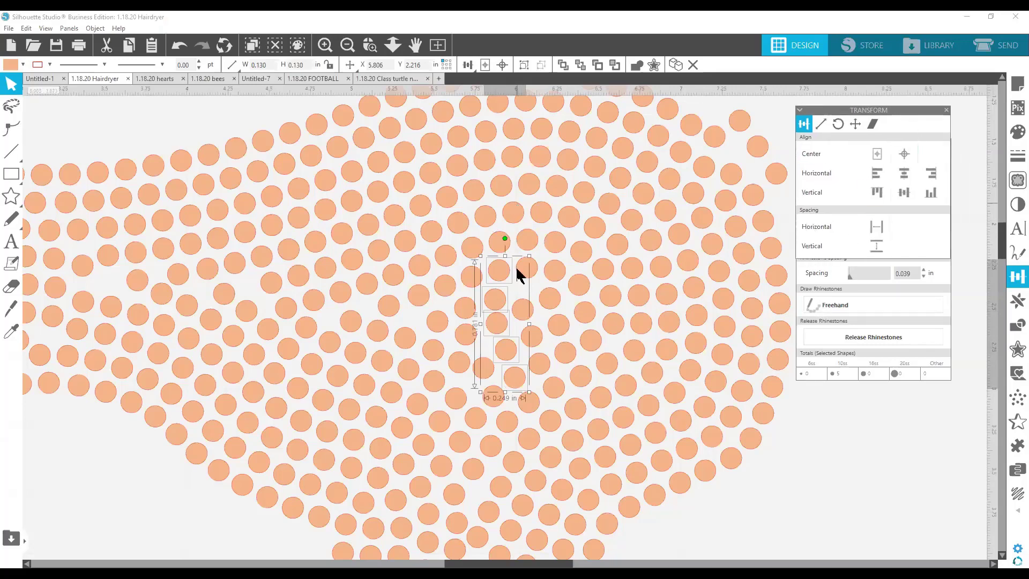
click(874, 249)
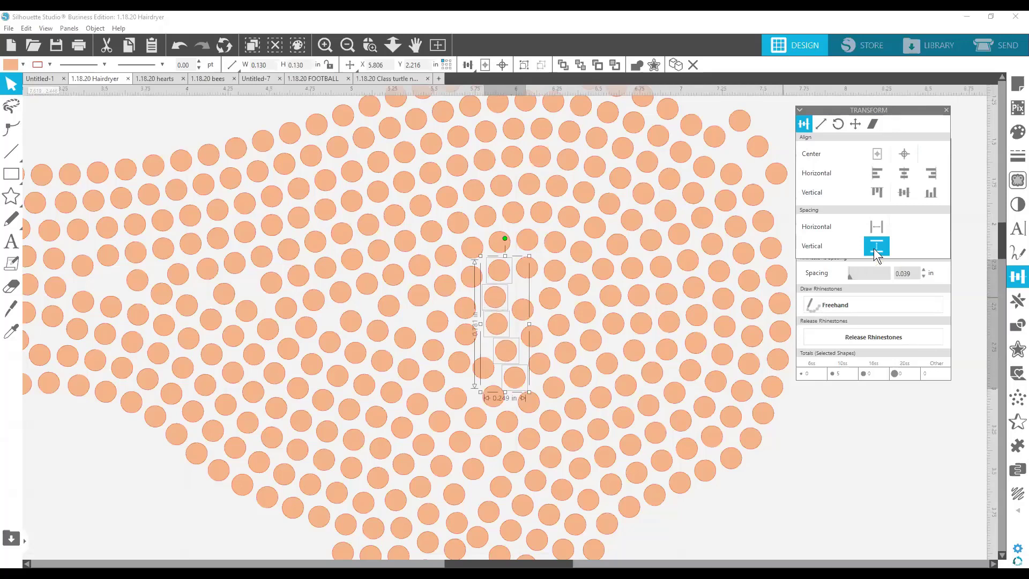
click(858, 490)
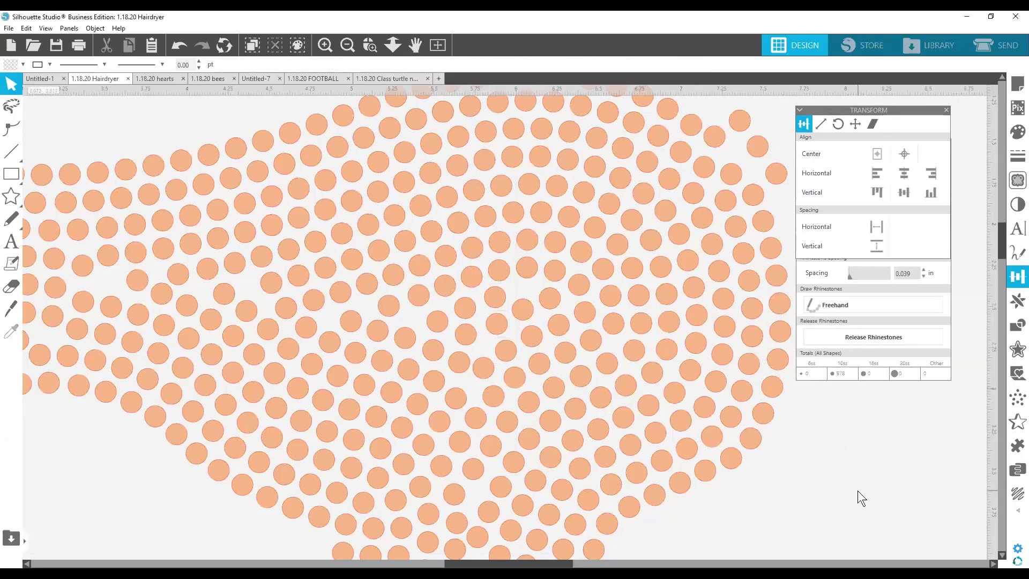
Undo the vertical spacing of the five stones, fill the stones of the hairdryer's body with dark pink, and clear the selection
click(180, 45)
click(181, 44)
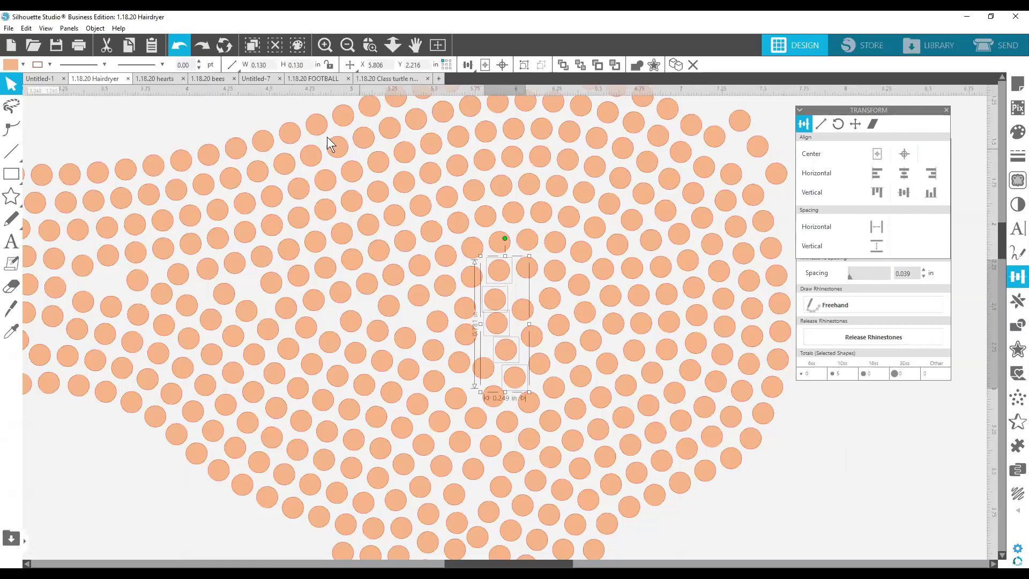
click(79, 119)
drag(119, 104, 778, 560)
click(9, 67)
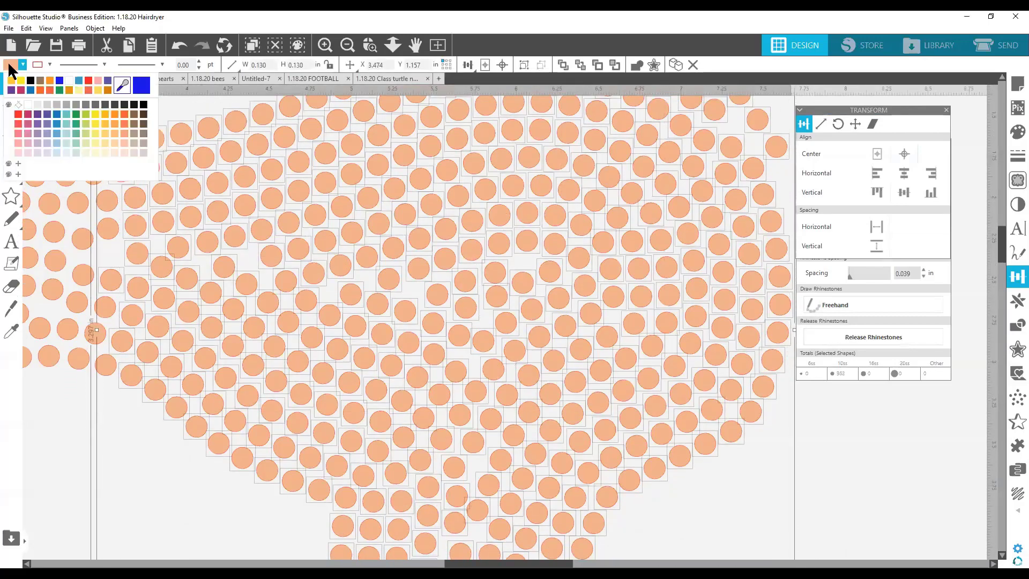
click(21, 88)
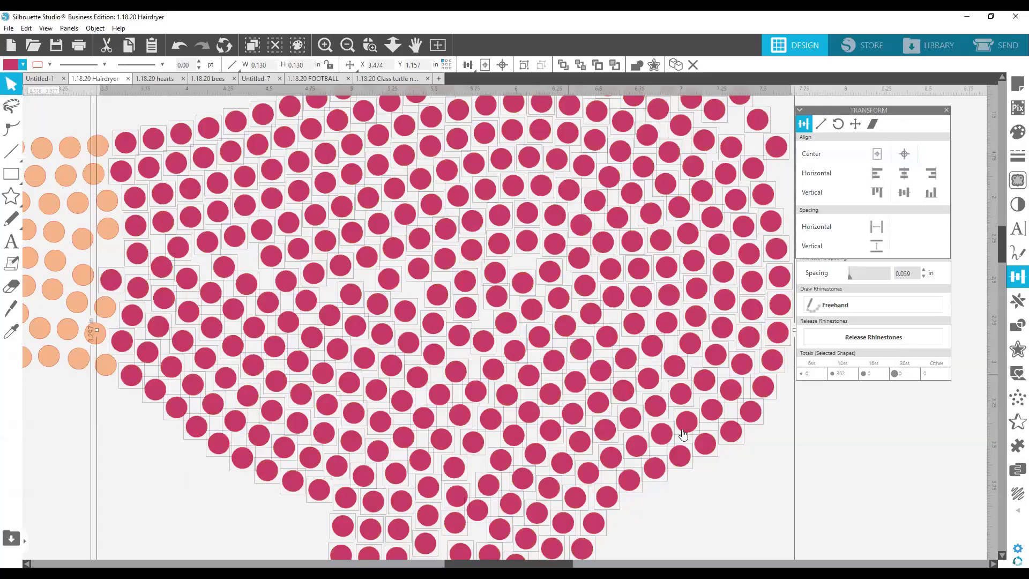
click(710, 470)
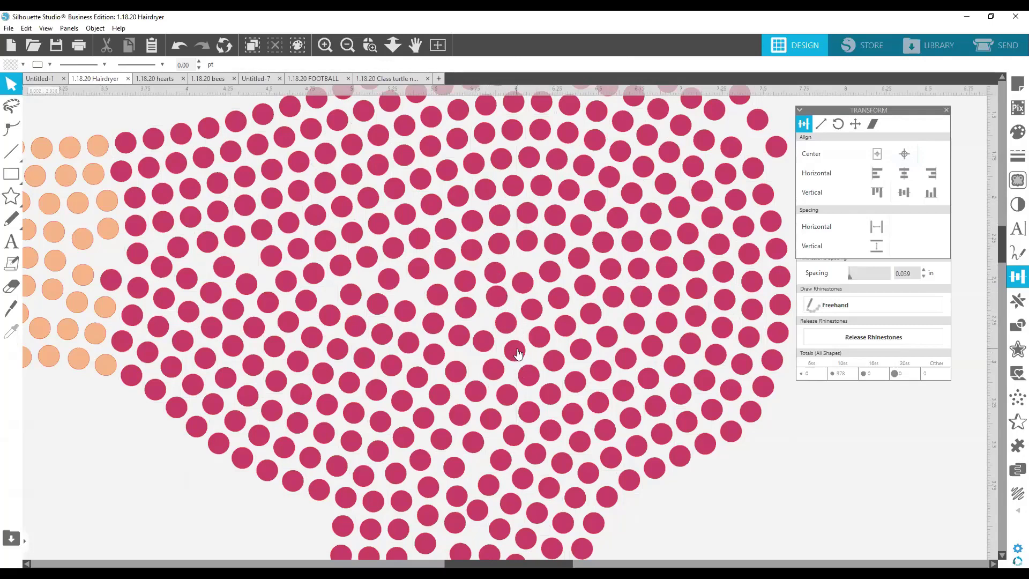
Space the six stones in the column at the centre of the hairdryer's body evenly in the vertical direction, and clear the selection
drag(518, 354, 501, 194)
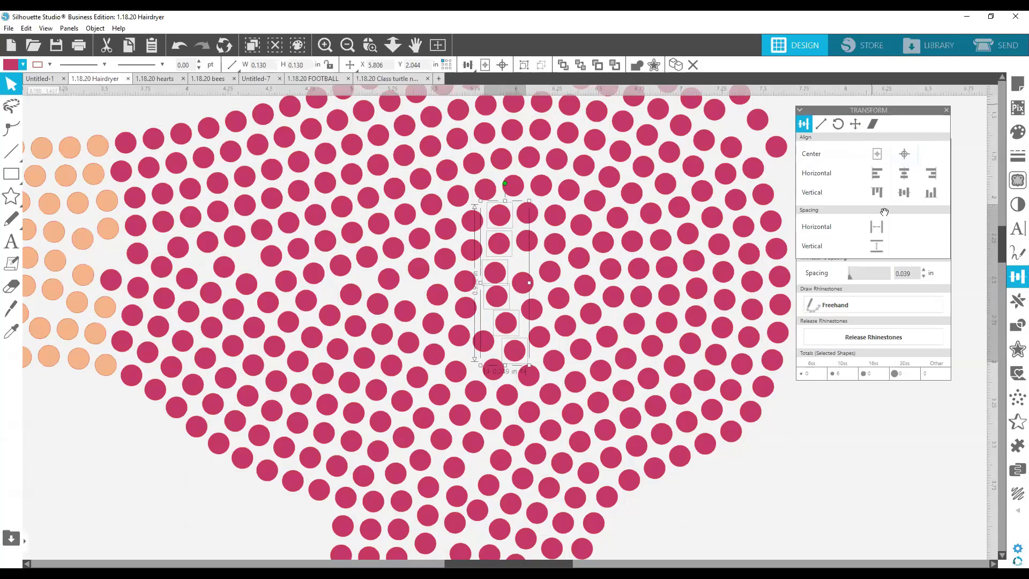
click(882, 243)
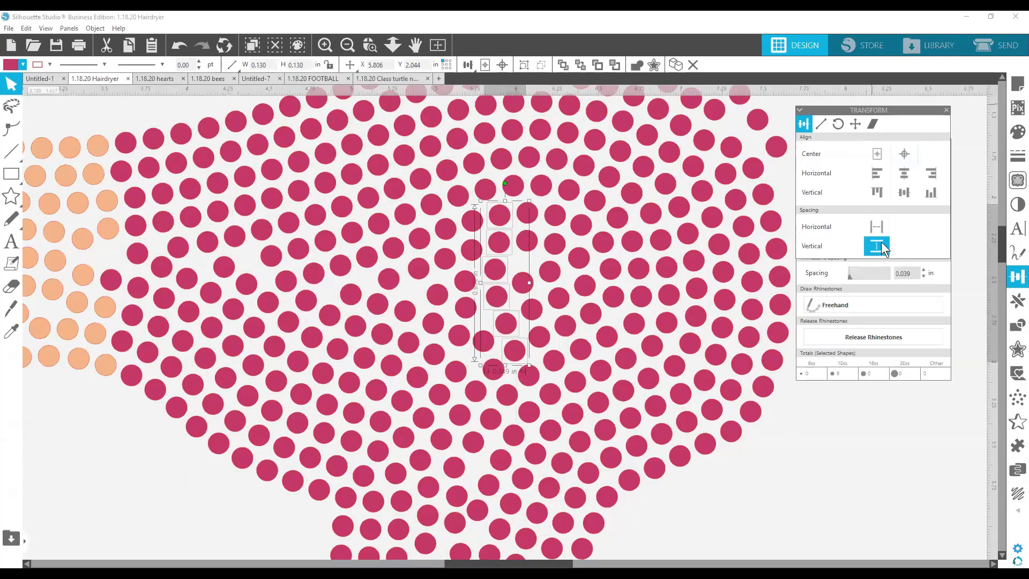
click(828, 516)
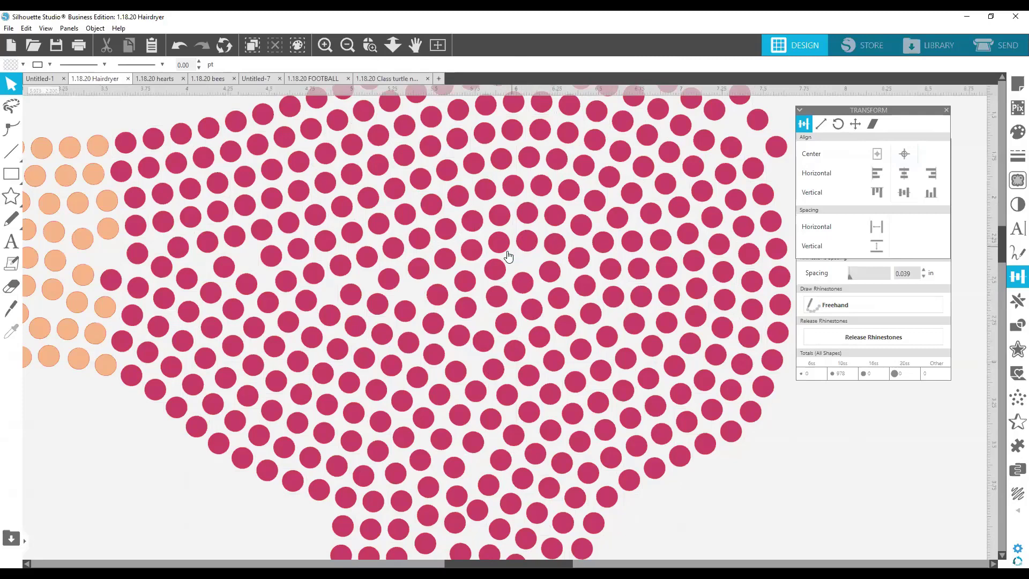
Duplicate a stone into the gap below it in the neighbouring column and space that column's seven stones evenly in the vertical direction
click(525, 244)
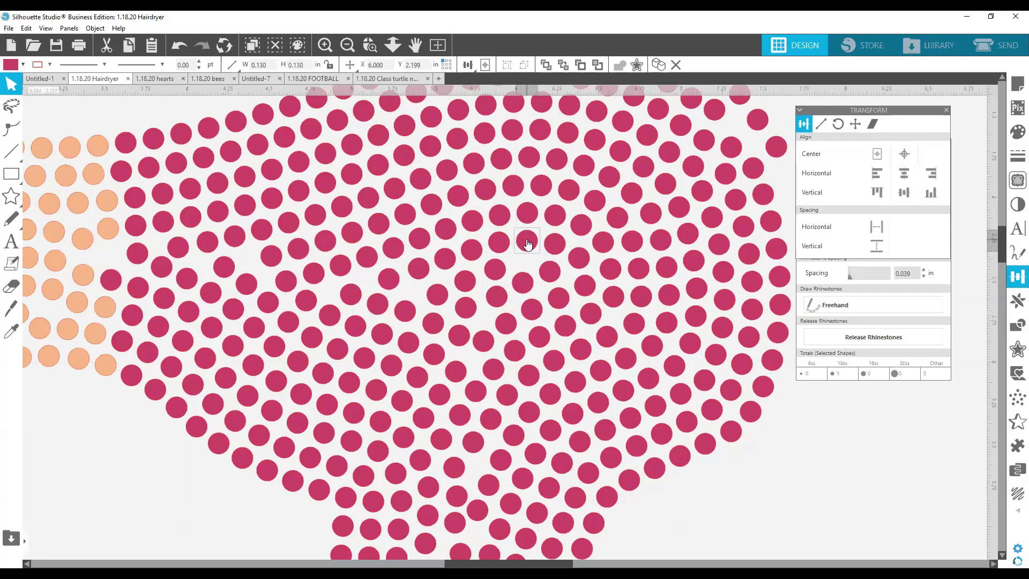
drag(528, 244, 525, 261)
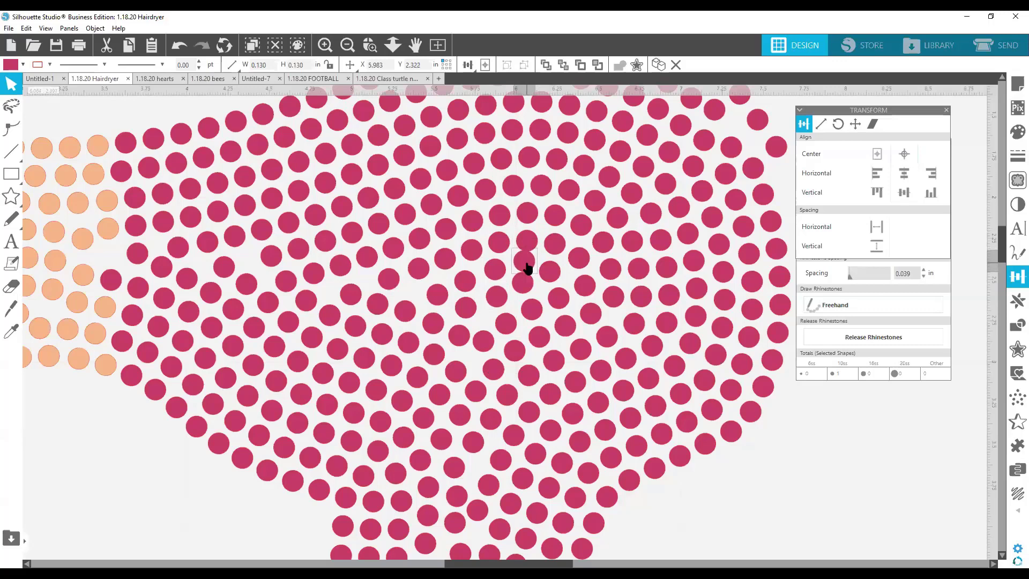
click(553, 359)
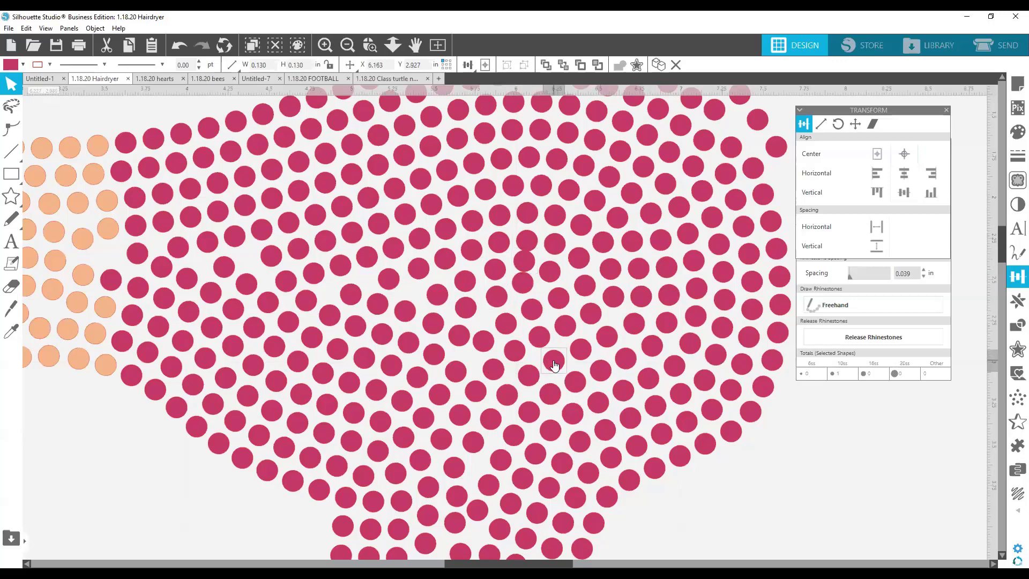
shift+click(541, 335)
shift+click(534, 314)
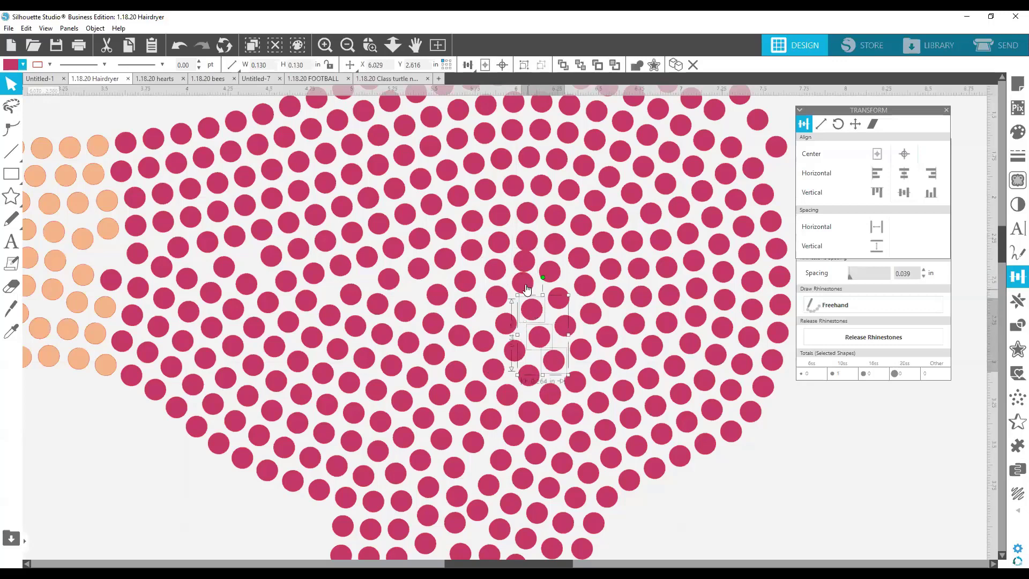
shift+click(523, 284)
shift+click(525, 261)
shift+click(527, 239)
shift+click(530, 221)
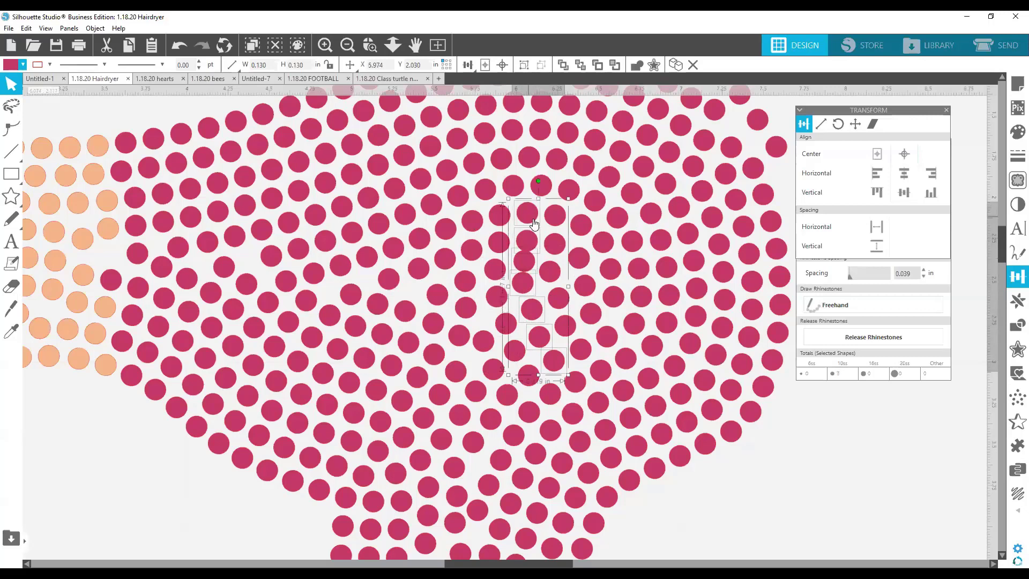
click(878, 245)
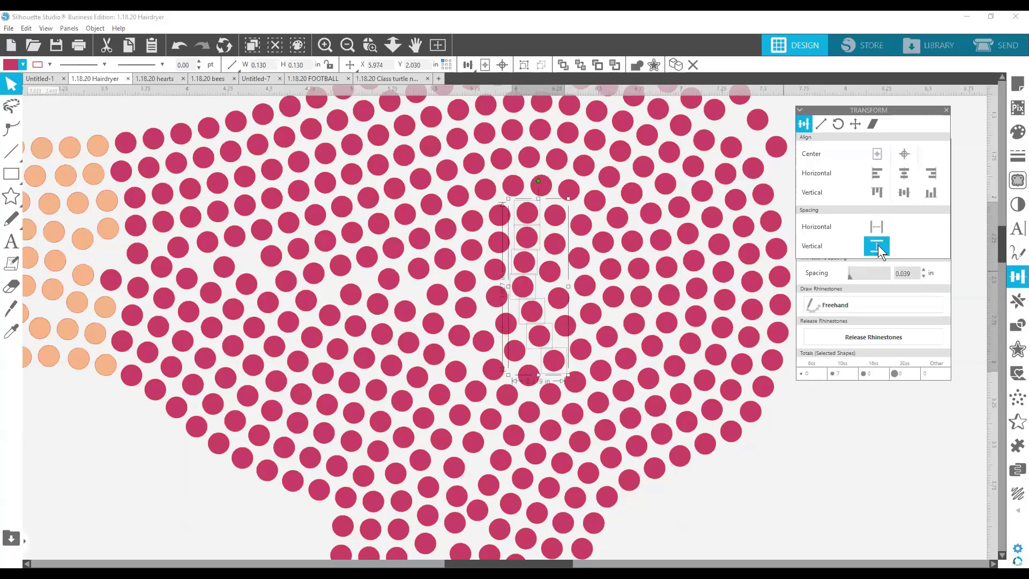
click(893, 401)
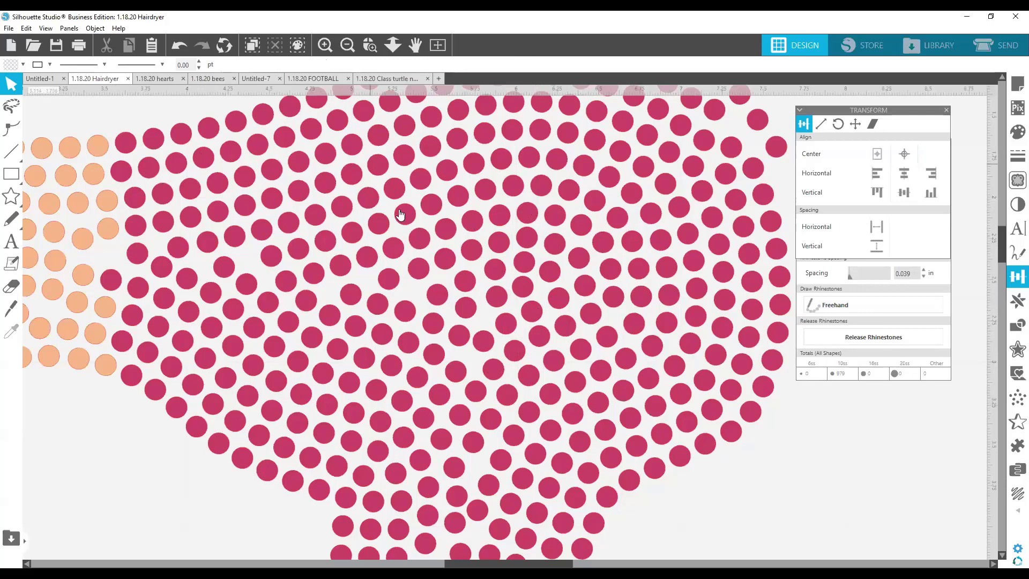
Use Multiple Undo to revert the design to the solid hairdryer, back to the Move 2 Shapes action
click(348, 44)
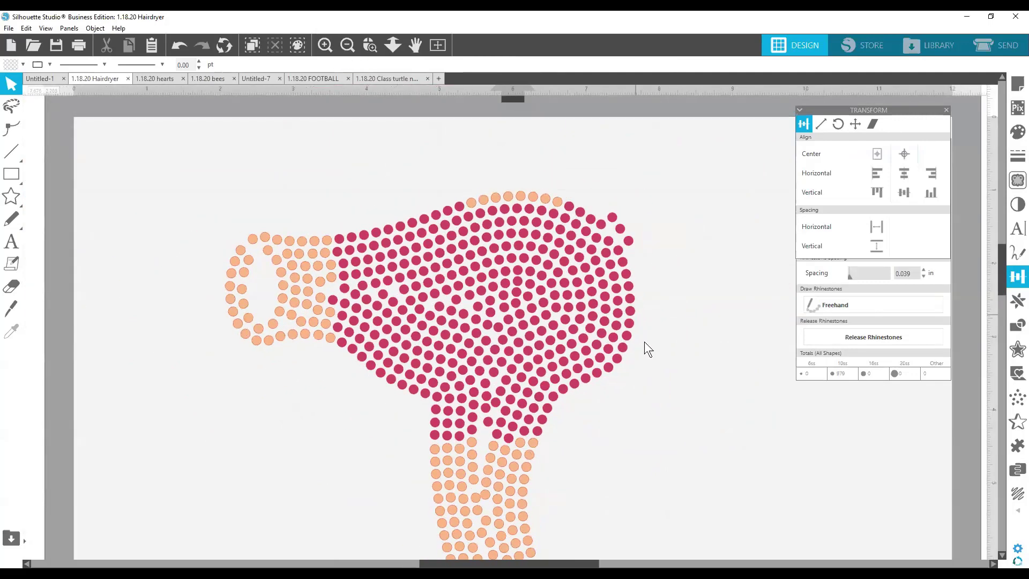
scroll(645, 343, down, 1)
scroll(644, 343, down, 2)
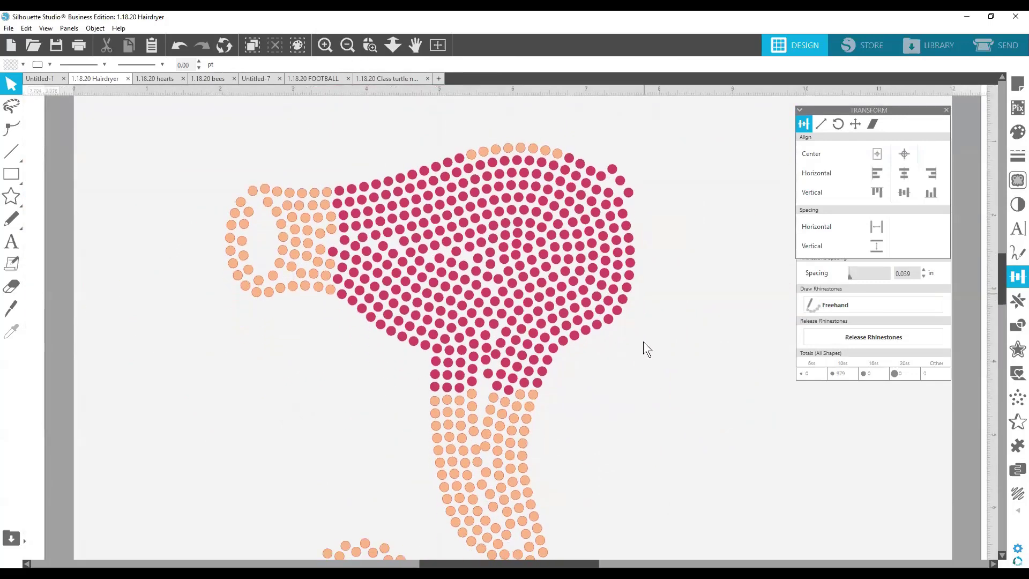
scroll(643, 342, down, 2)
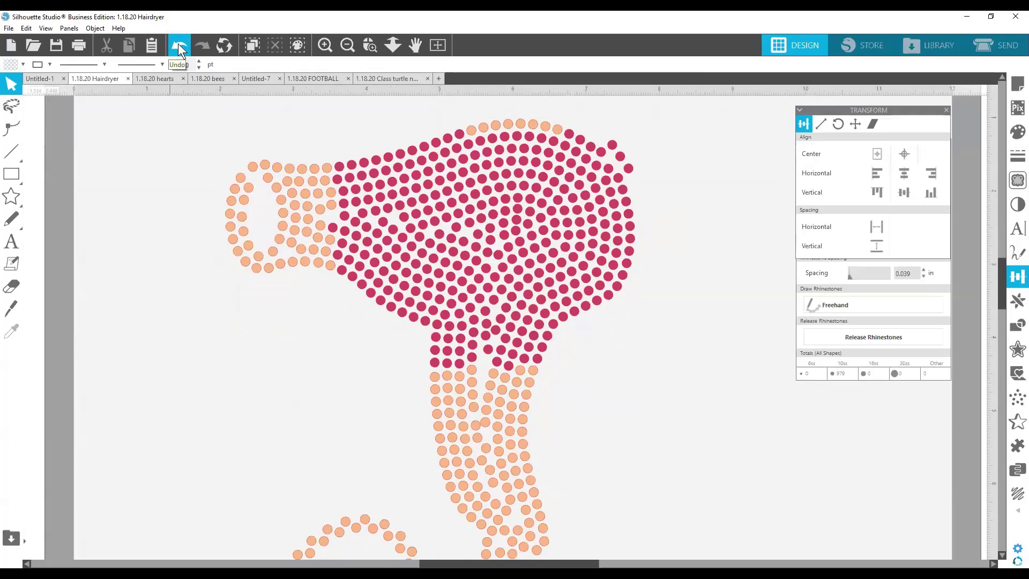
click(224, 46)
scroll(888, 268, down, 5)
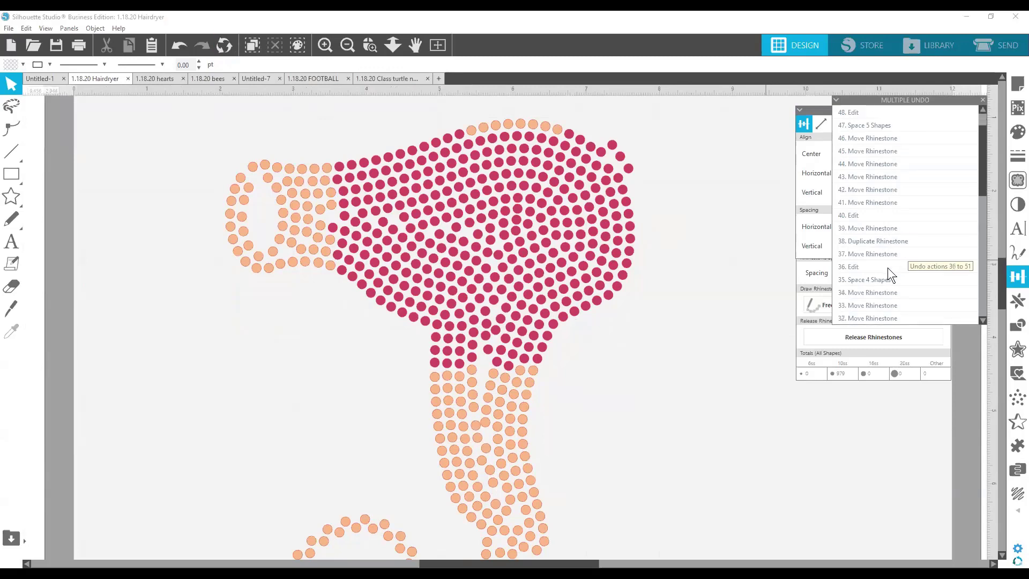
scroll(890, 266, down, 5)
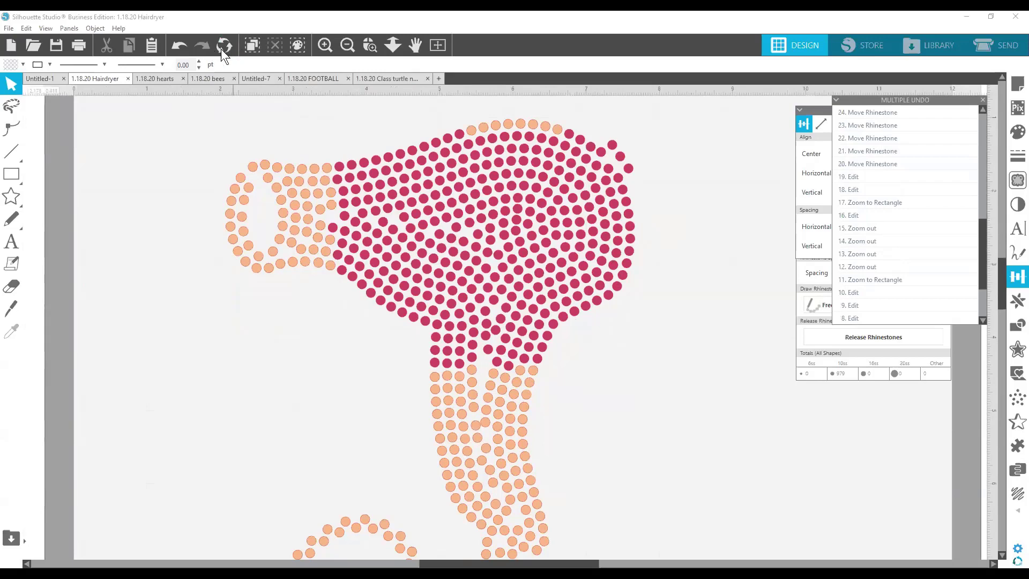
scroll(914, 248, down, 2)
scroll(918, 248, down, 1)
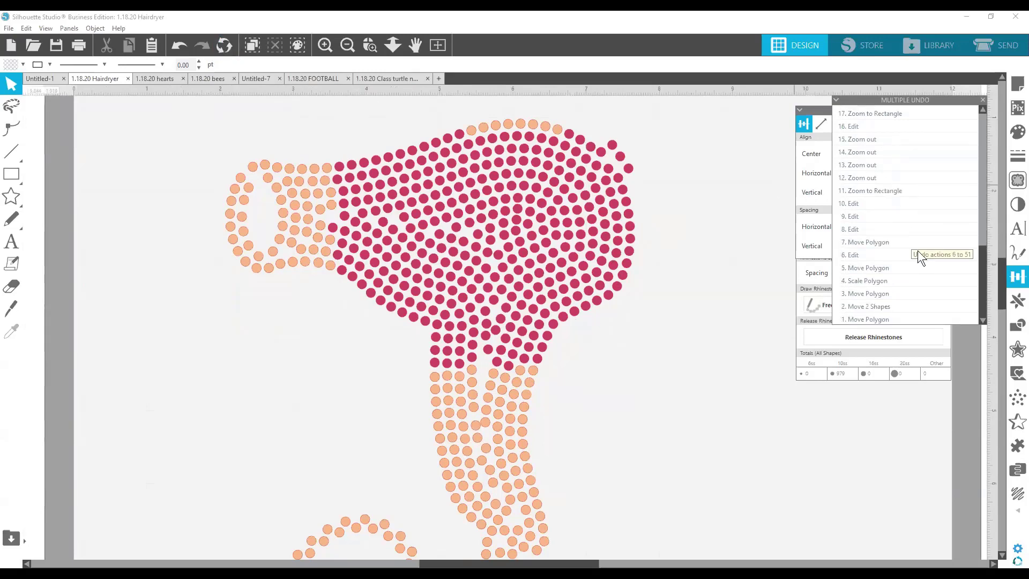
click(860, 190)
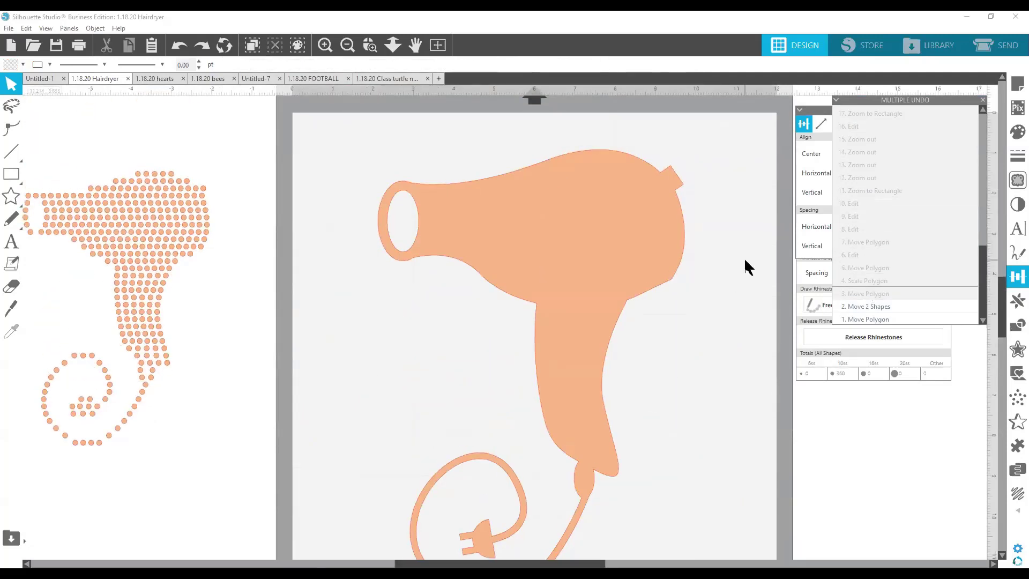
Move the solid hairdryer slightly upward and create a 0.125 in offset with rounded corners around it
drag(620, 259, 619, 250)
click(739, 314)
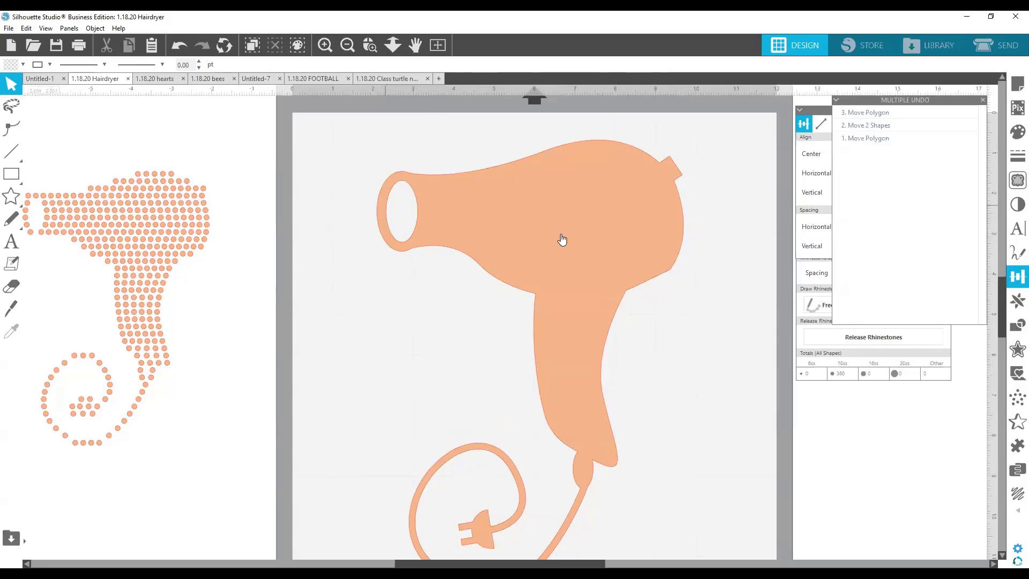
click(615, 235)
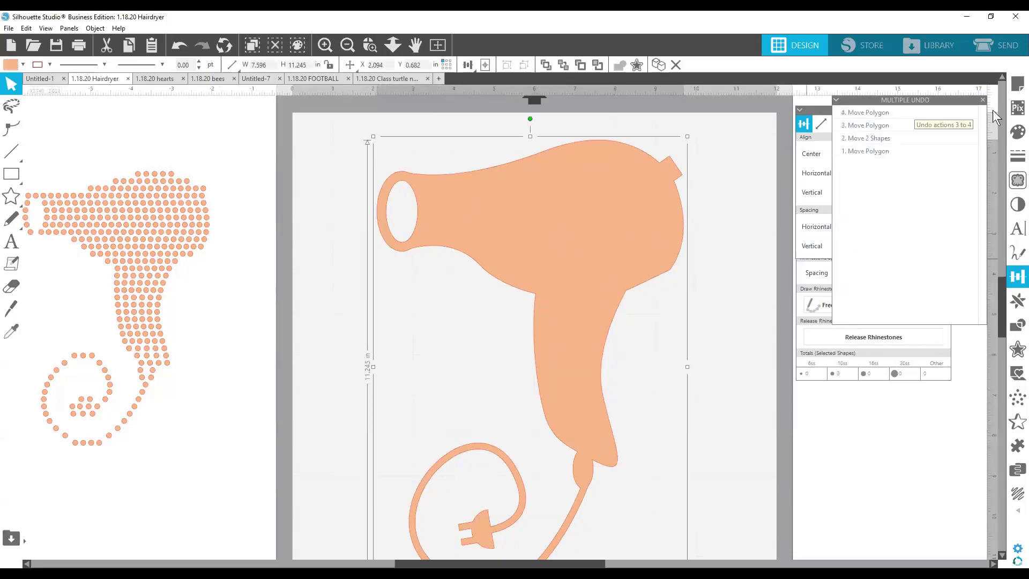
click(983, 100)
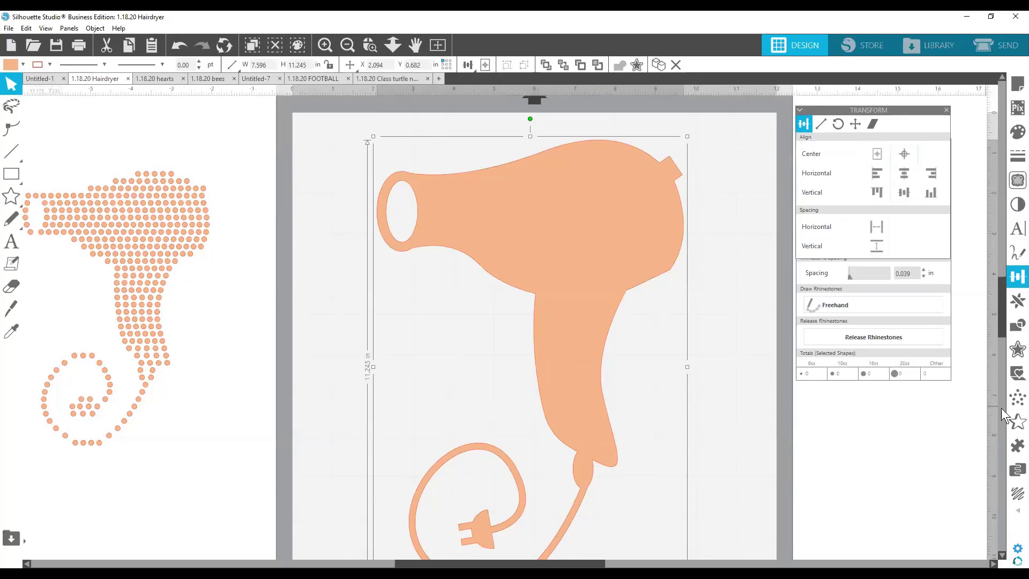
click(1017, 351)
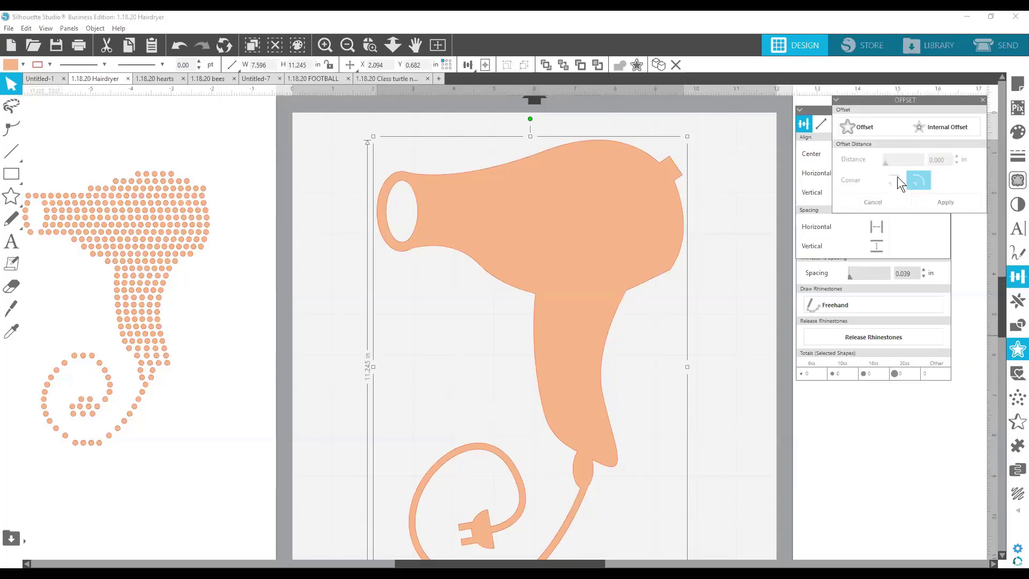
click(863, 127)
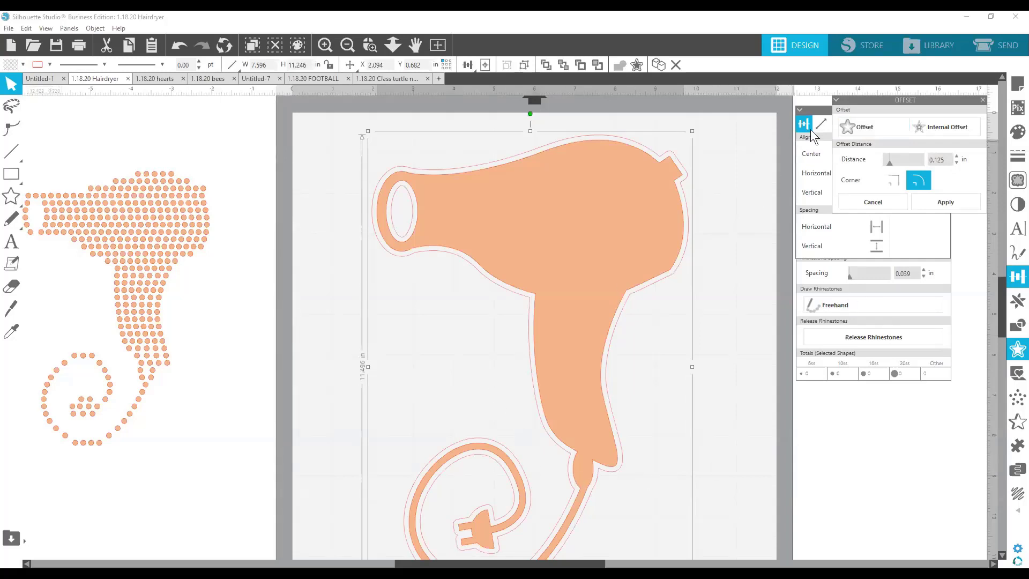
Apply the edge rhinestone effect to the offset outline around the hairdryer, moving the overlapping panels apart
drag(817, 111, 848, 314)
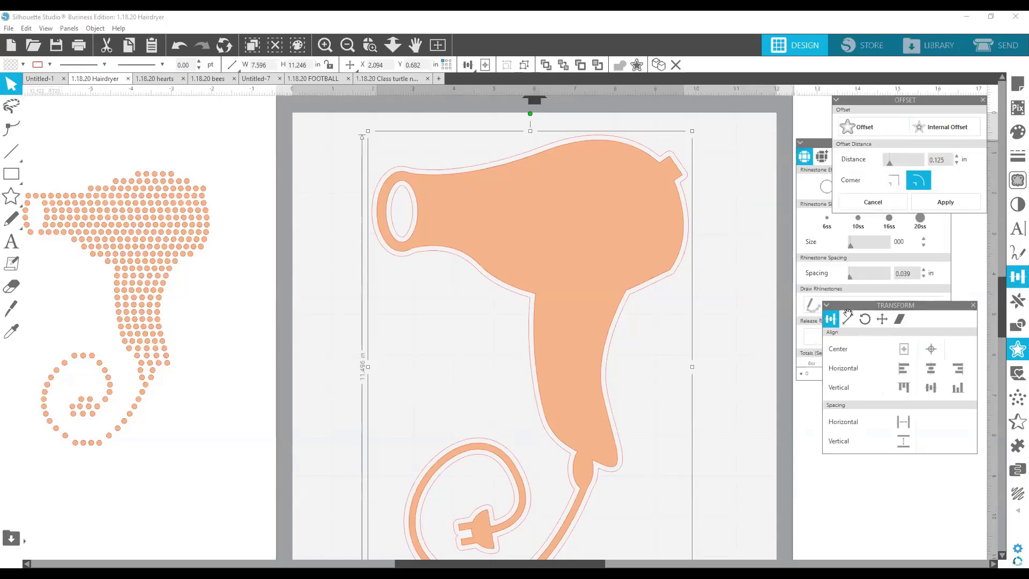
drag(814, 143, 744, 145)
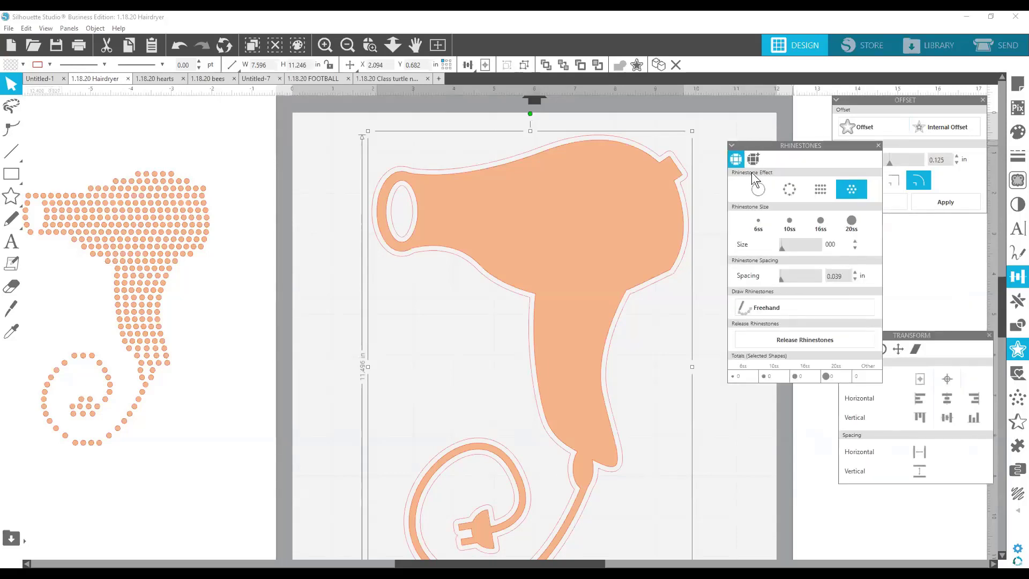
click(786, 191)
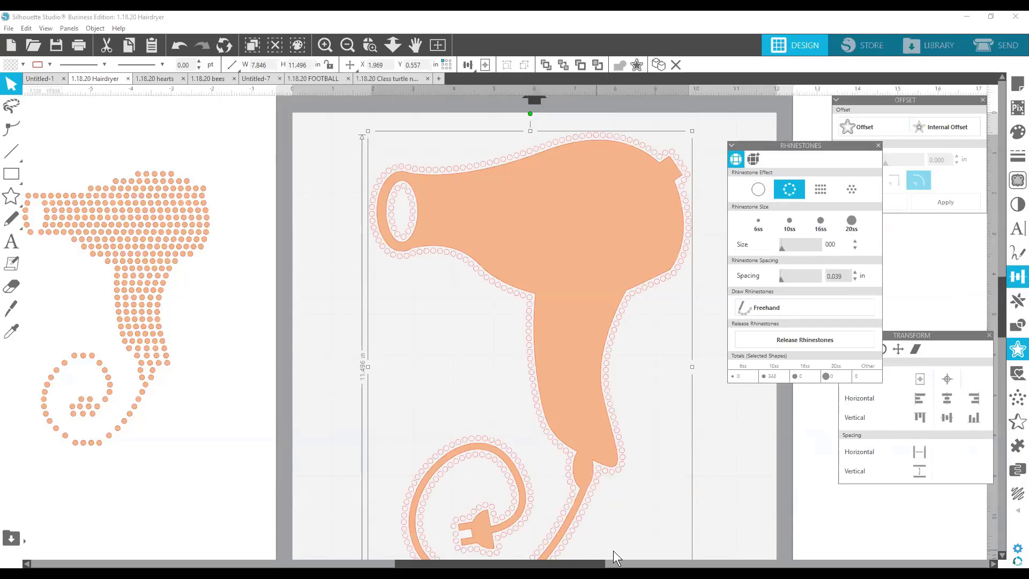
scroll(659, 467, down, 3)
scroll(660, 471, up, 2)
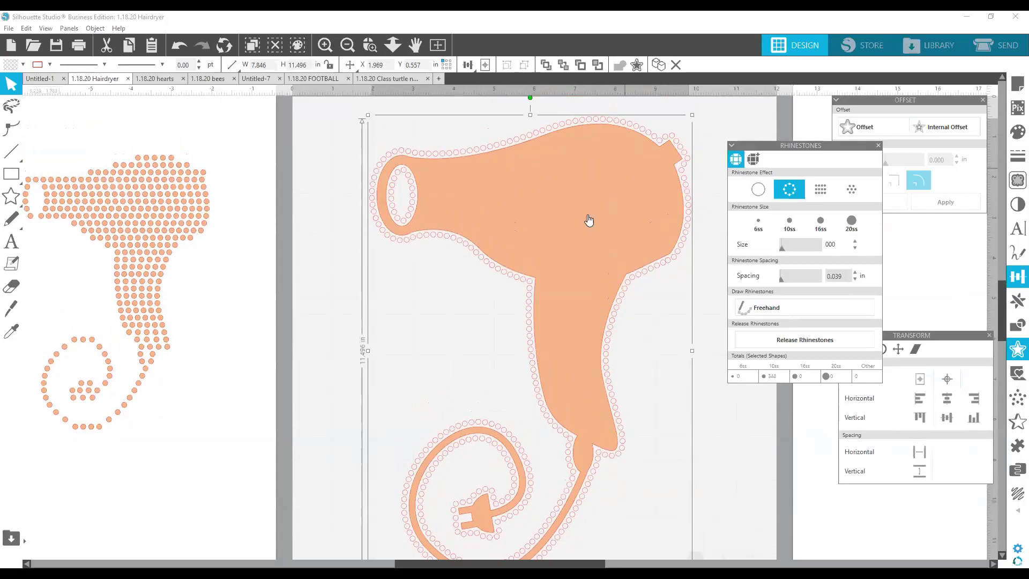
Fill the solid hairdryer with dark pink and the rhinestone outline around it with black
click(570, 229)
click(9, 64)
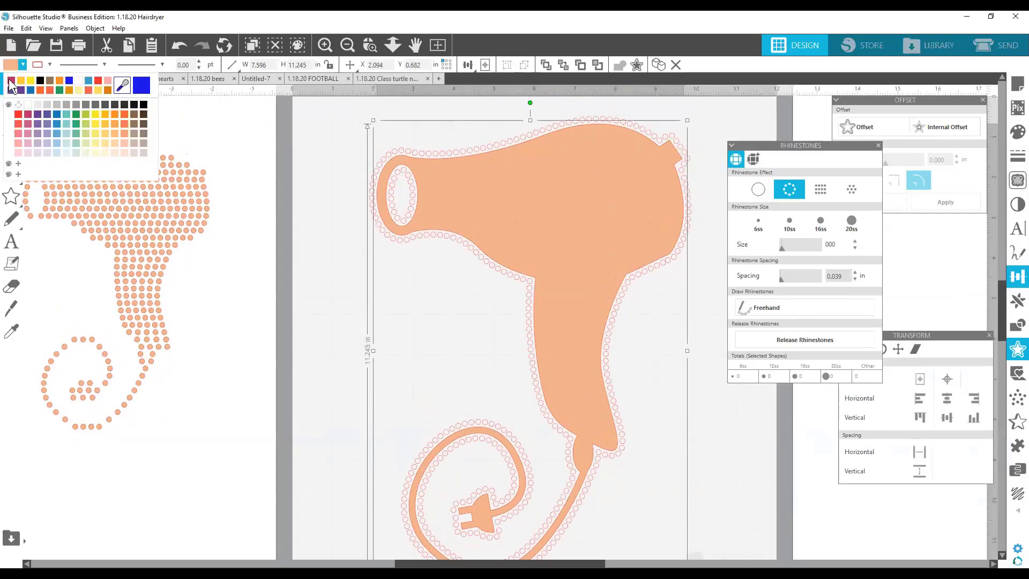
click(10, 81)
click(458, 149)
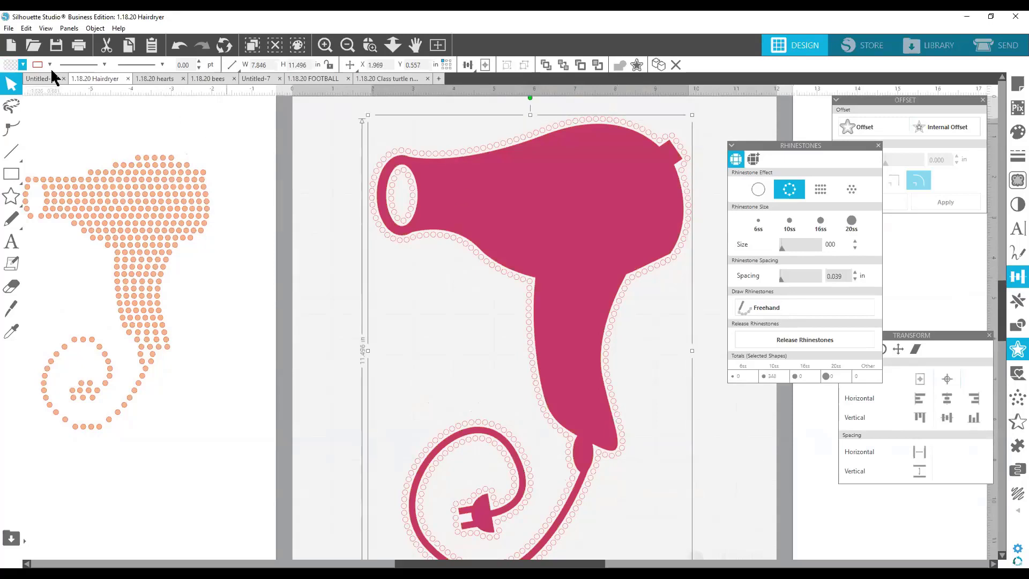
click(10, 65)
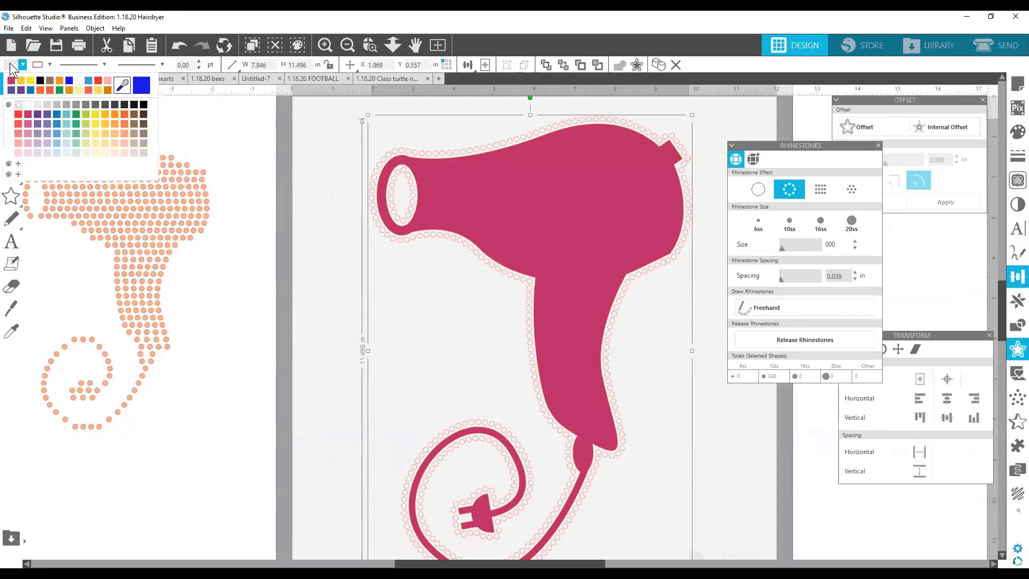
click(40, 81)
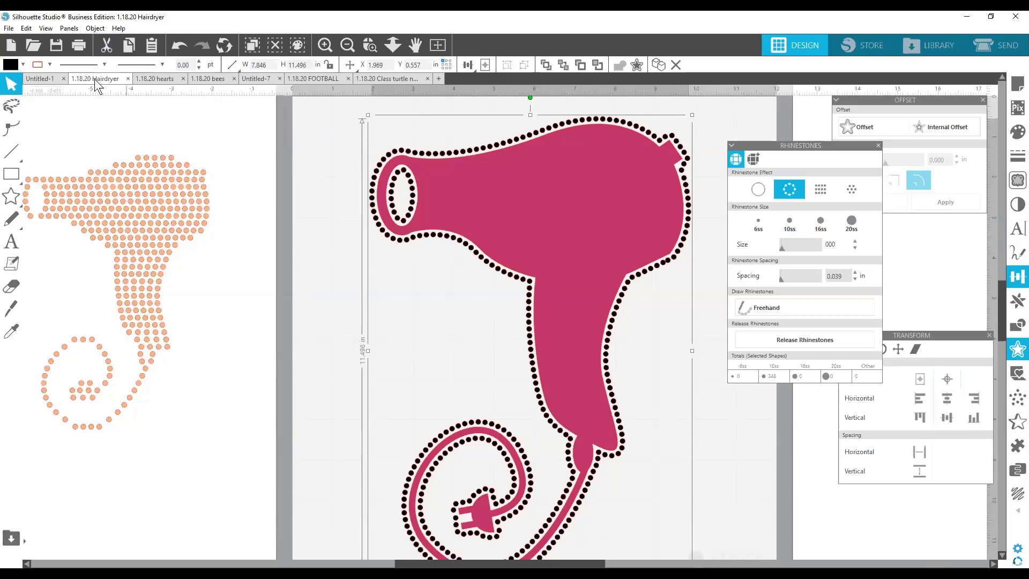
Switch to the 1.18.20 hearts design
click(168, 83)
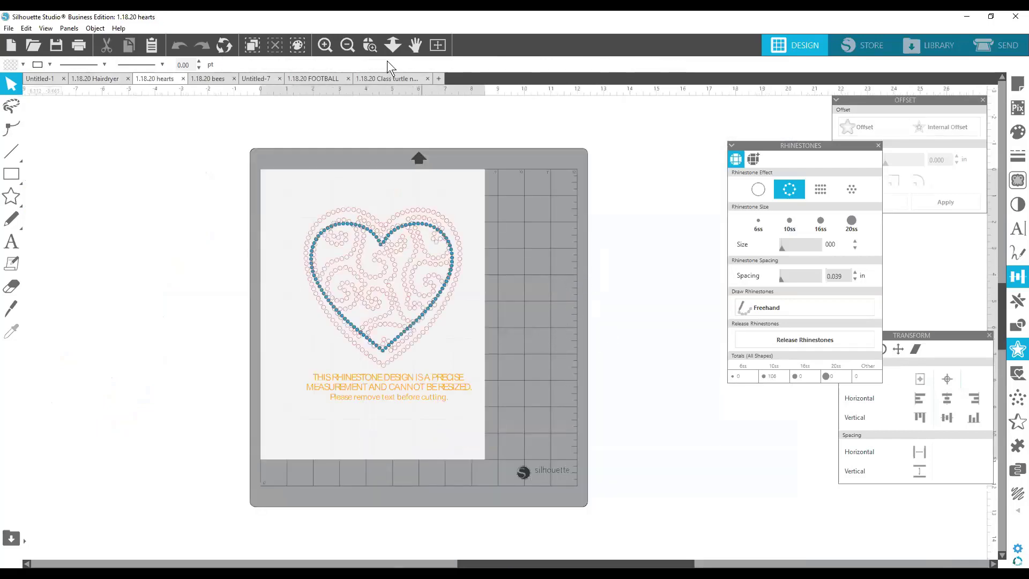
Move the swirl heart design with its orange warning text down and left, offsetting it from the blue rhinestone heart
click(324, 42)
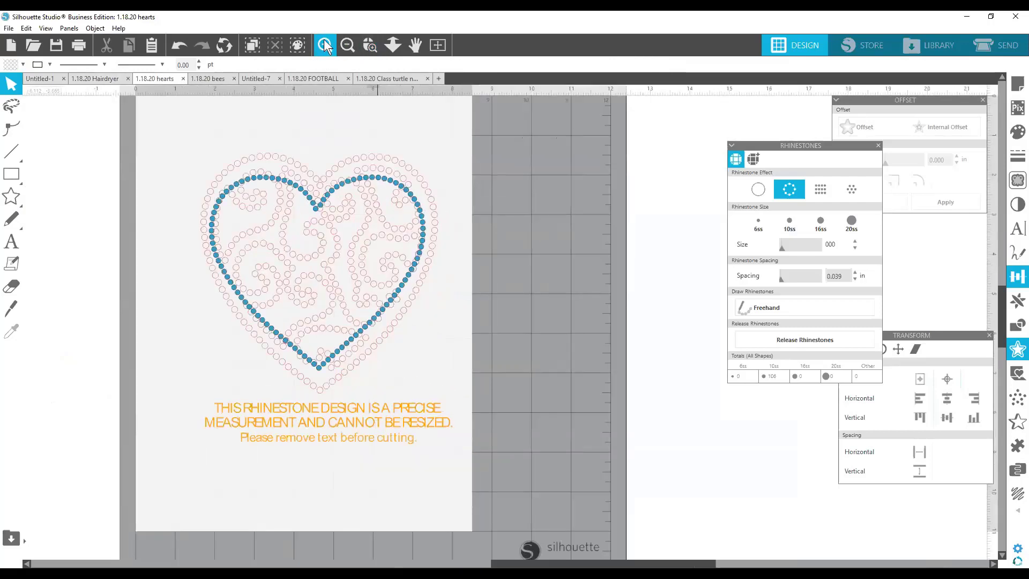
mouse_move(353, 429)
mouse_down()
mouse_move(557, 427)
mouse_move(364, 442)
mouse_up()
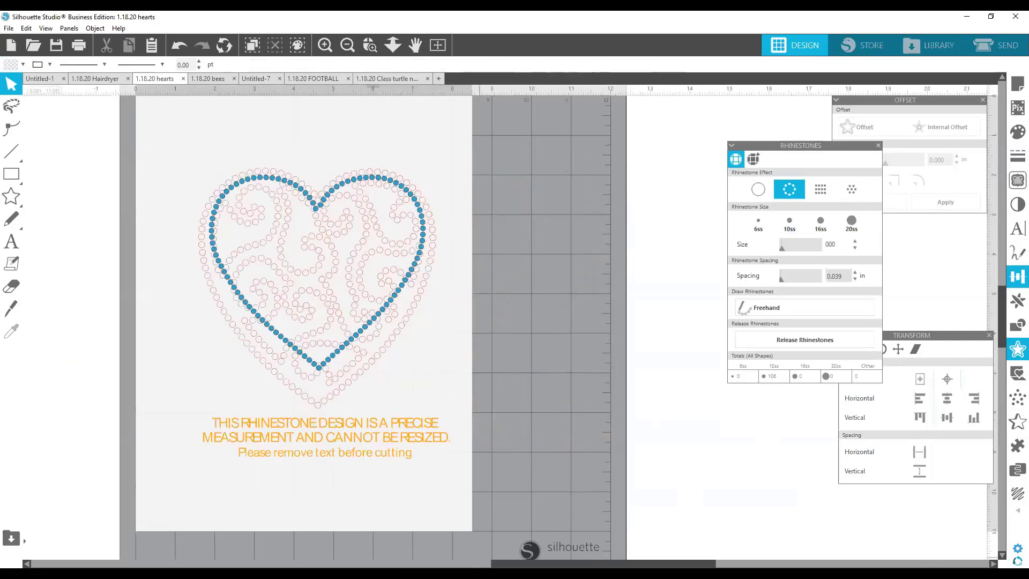
scroll(466, 497, left, 4)
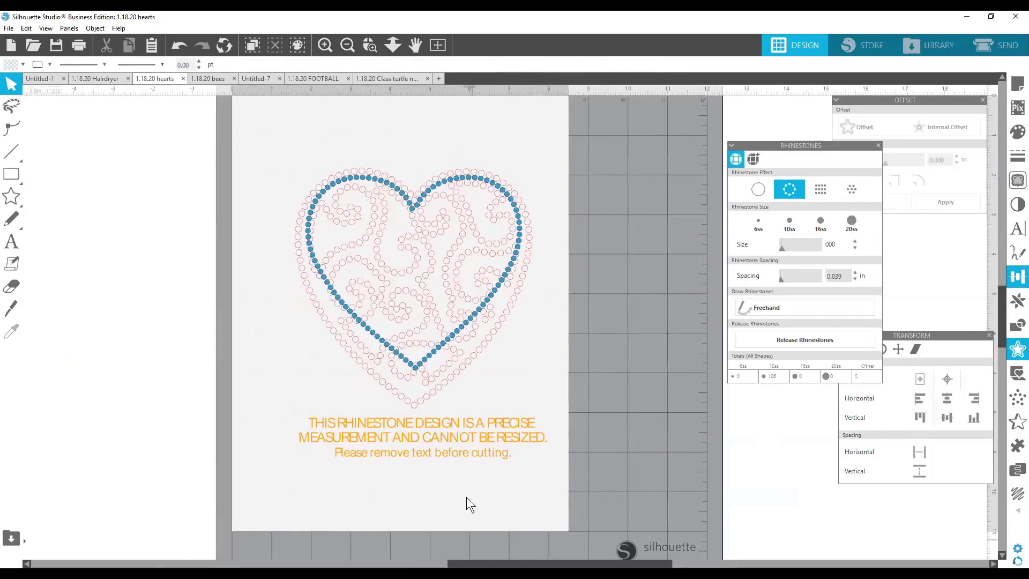
mouse_move(446, 423)
mouse_down()
mouse_move(421, 419)
mouse_move(444, 426)
mouse_up()
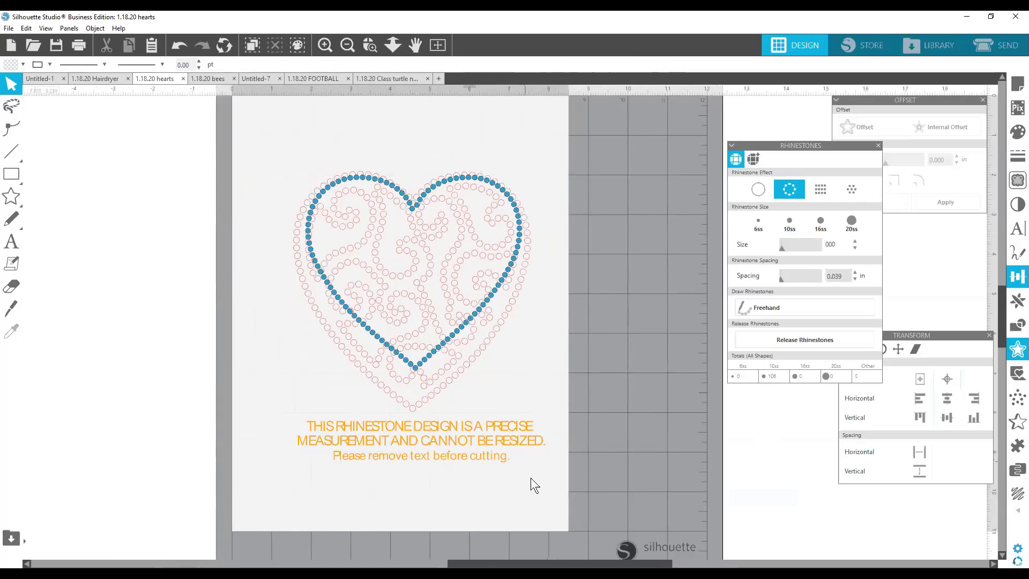
click(451, 444)
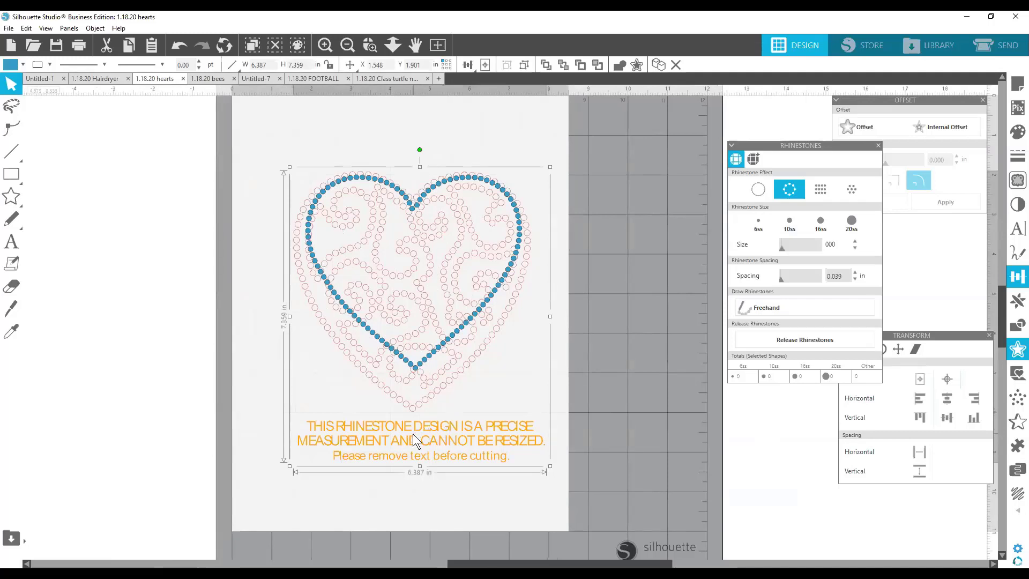
drag(415, 441, 391, 444)
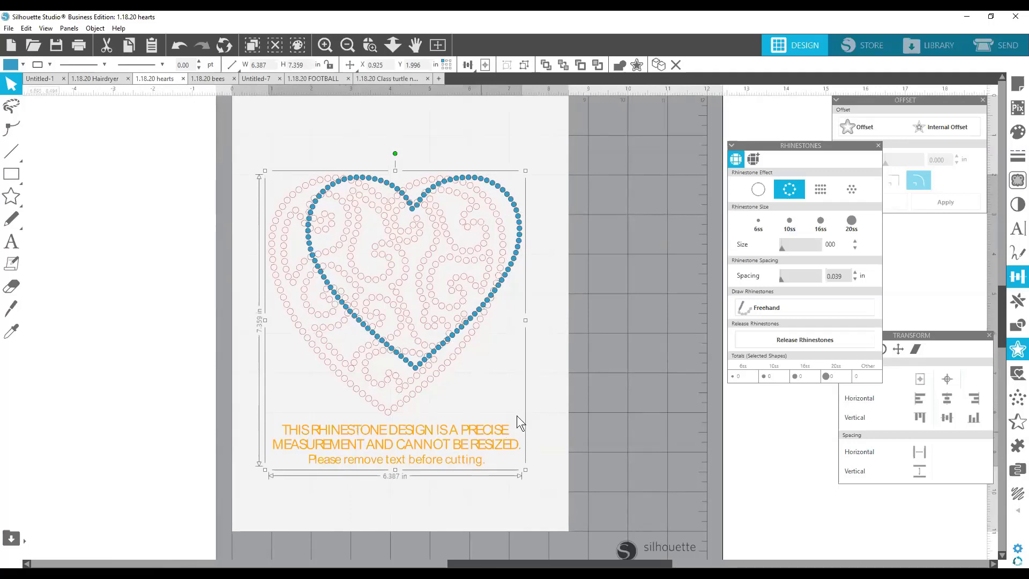
Ungroup the swirl heart design and delete the orange warning text beneath it
right_click(399, 406)
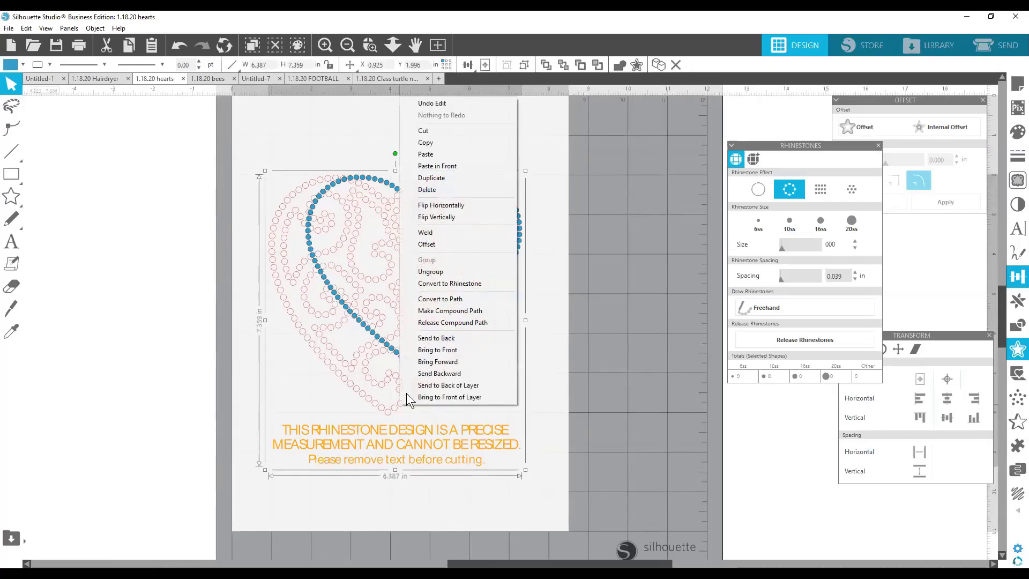
click(456, 272)
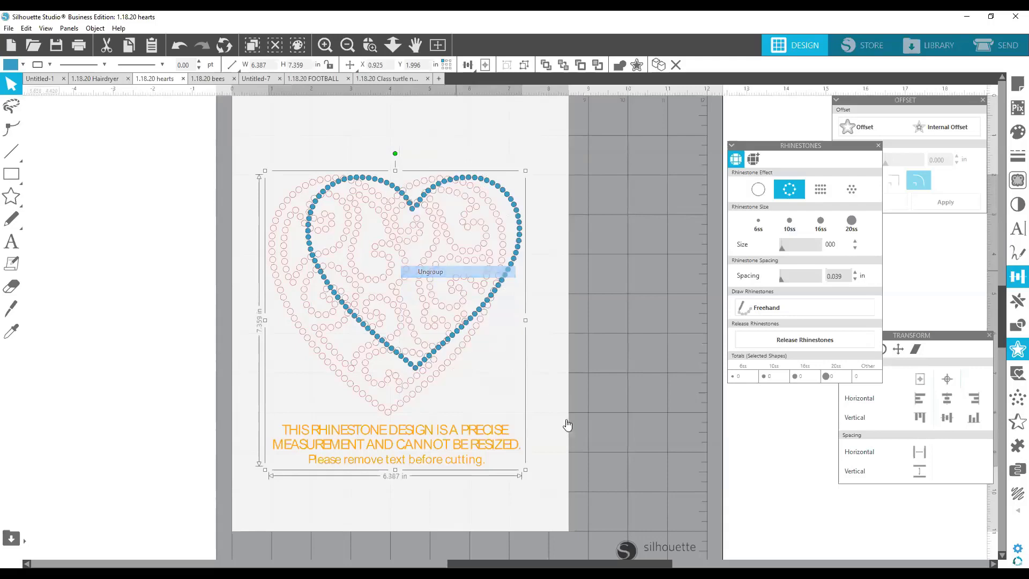
click(245, 433)
click(383, 460)
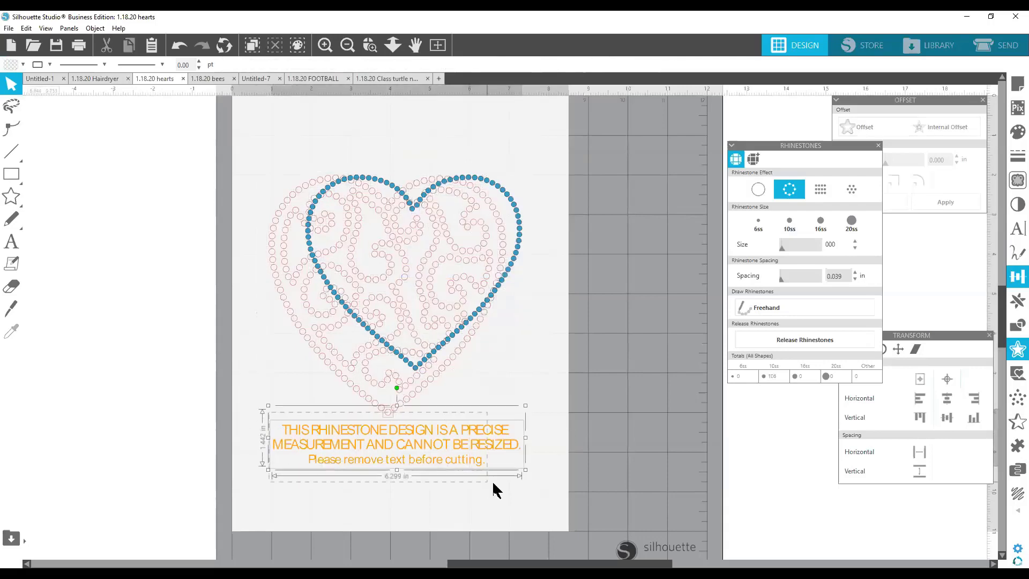
click(489, 473)
click(358, 452)
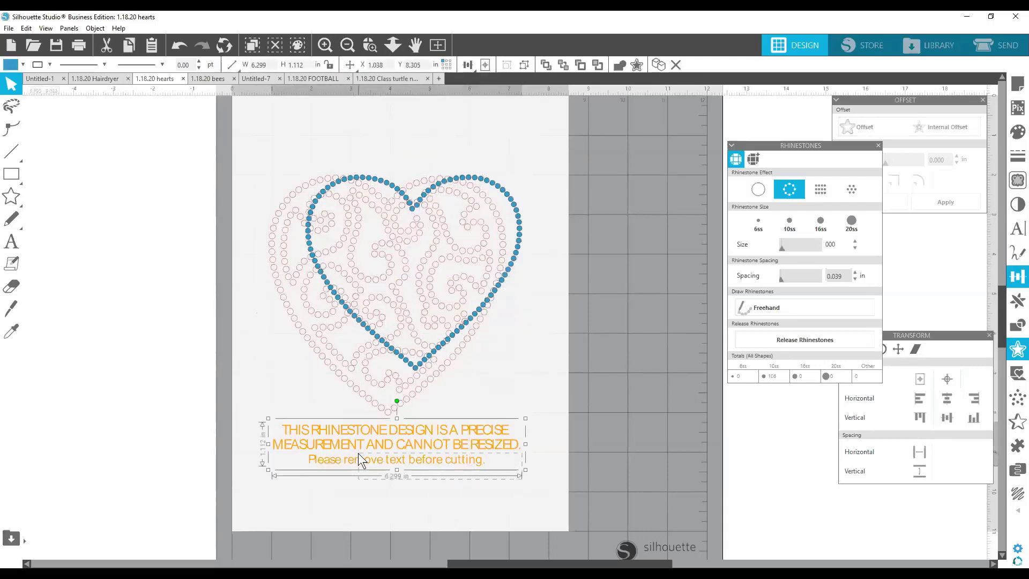
key(Delete)
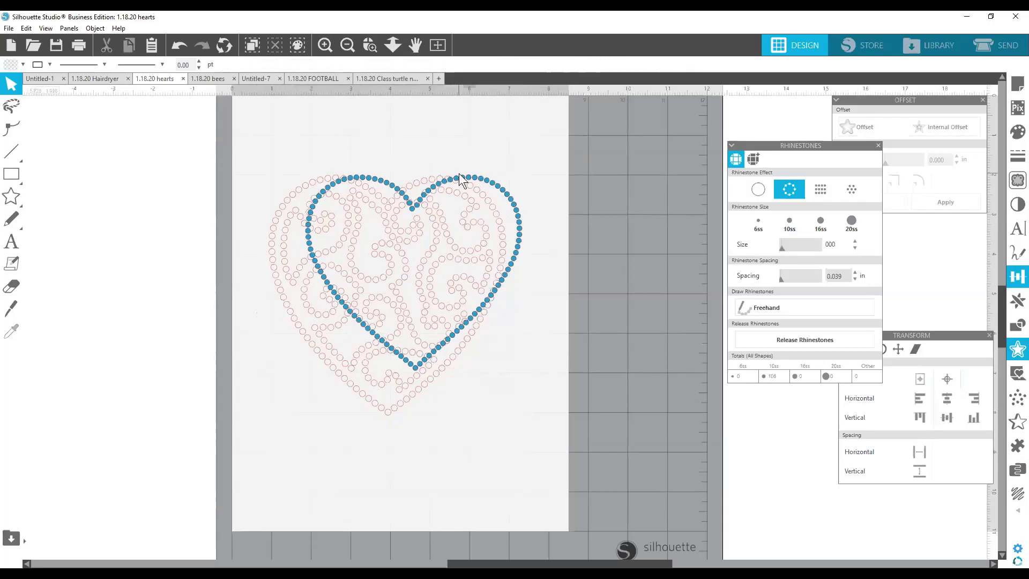
Move the blue rhinestone heart off the page to the left and group all circles of the swirl heart
drag(462, 180, 114, 232)
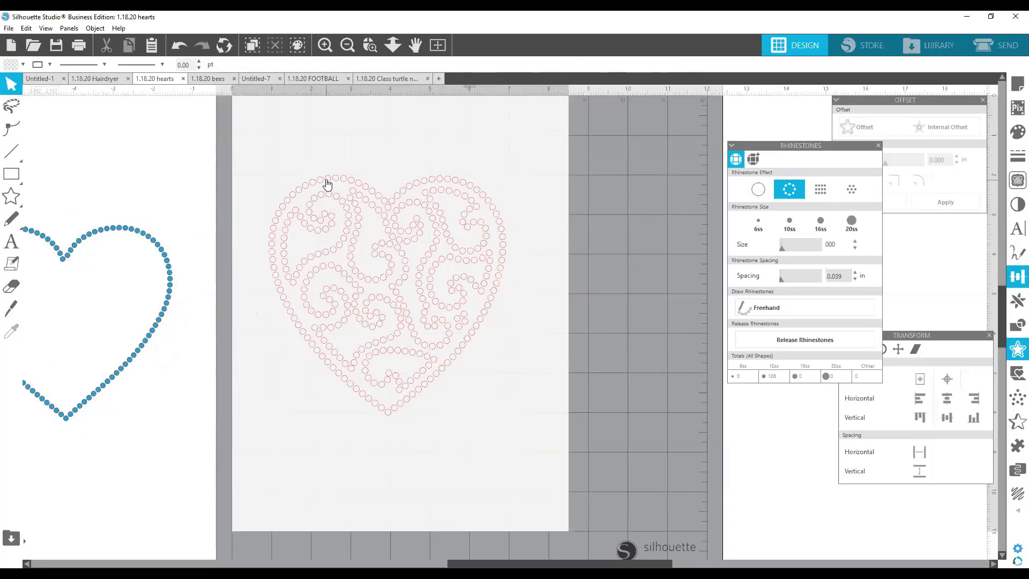
click(327, 179)
drag(270, 160, 531, 490)
right_click(412, 355)
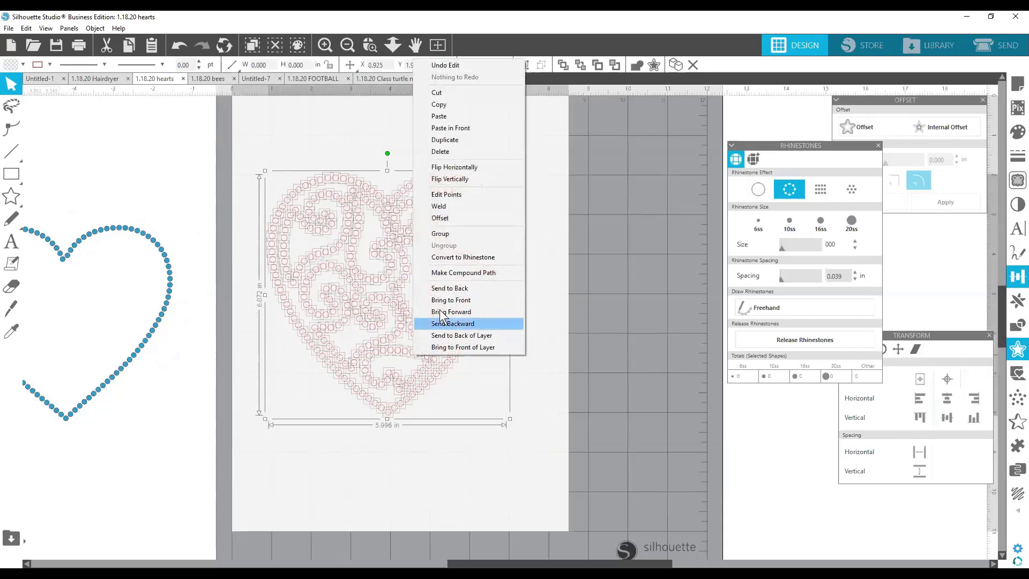
click(439, 311)
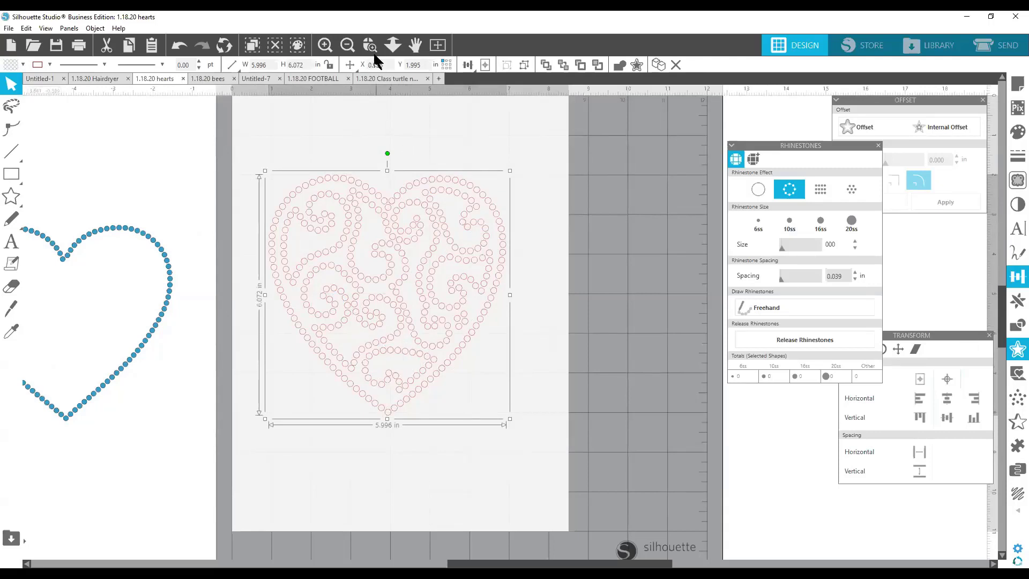
Scale the swirl heart down proportionally to about 5.264 by 5.330 in and move it lower on the page
click(349, 45)
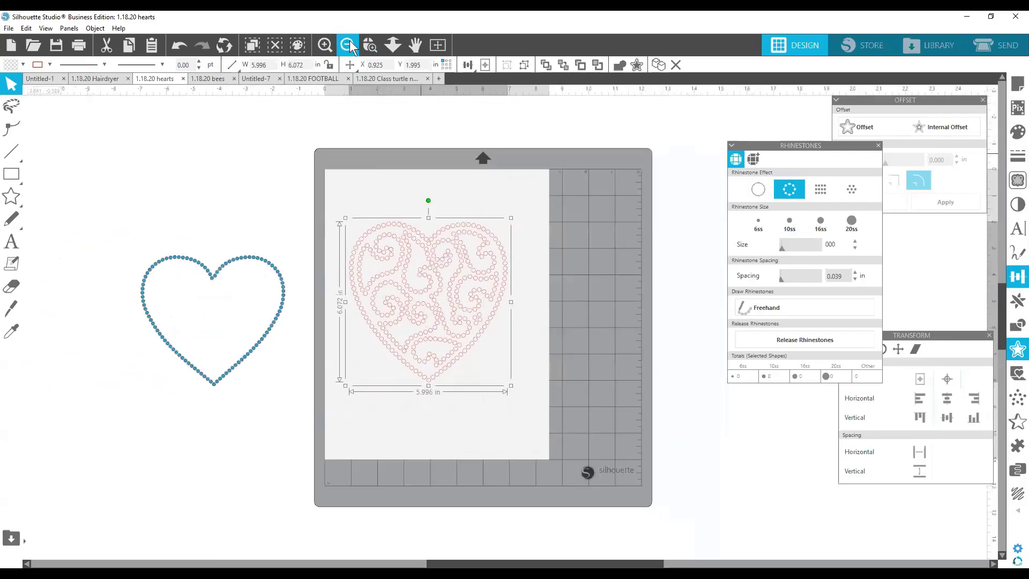
click(325, 45)
click(325, 46)
click(325, 45)
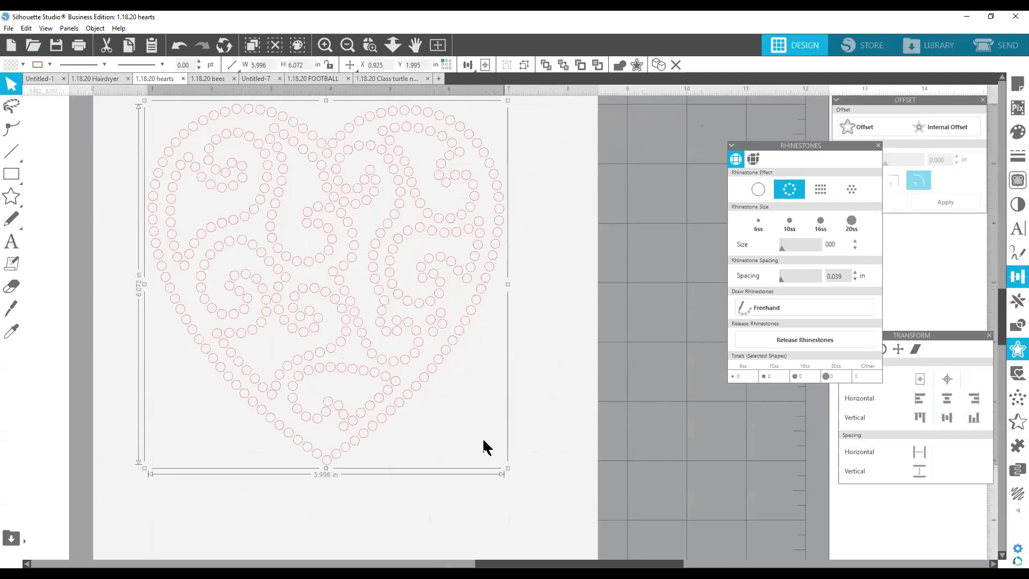
drag(484, 440, 477, 411)
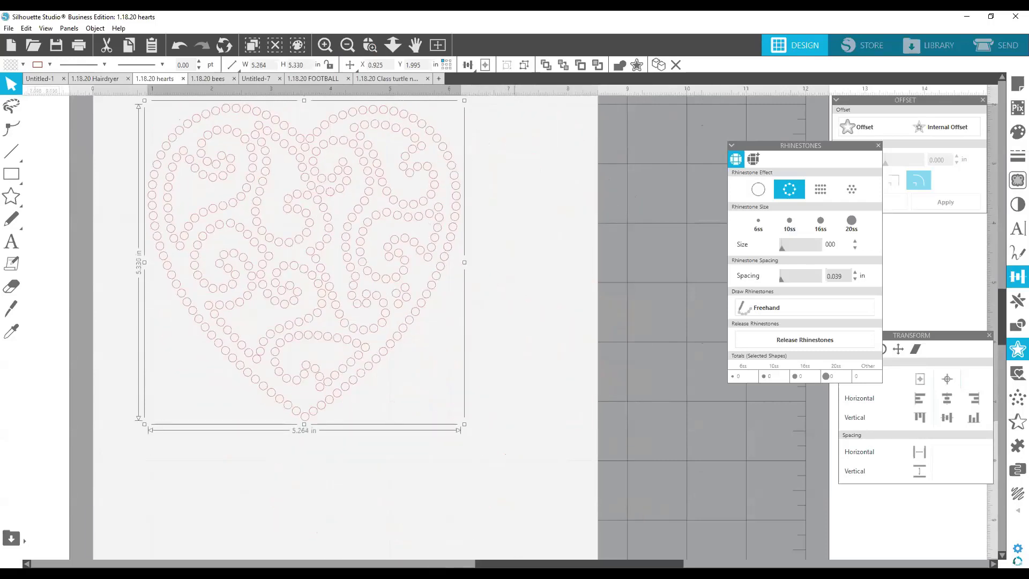
drag(488, 563, 457, 561)
scroll(522, 294, left, 3)
drag(512, 311, 506, 357)
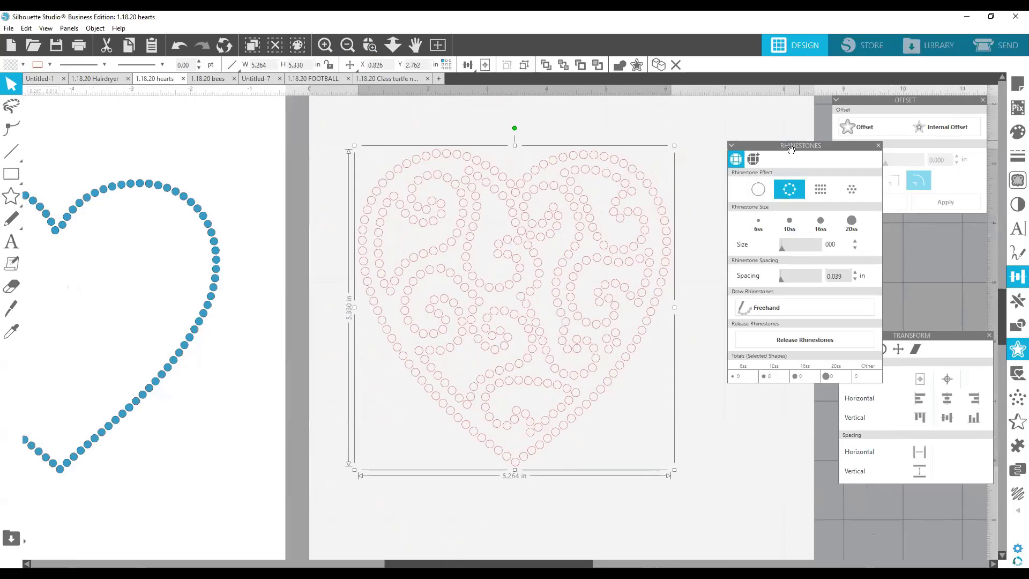
Draw a single freehand 10ss rhinestone near the page's upper-left corner and move it close to the swirl heart
drag(792, 146, 761, 144)
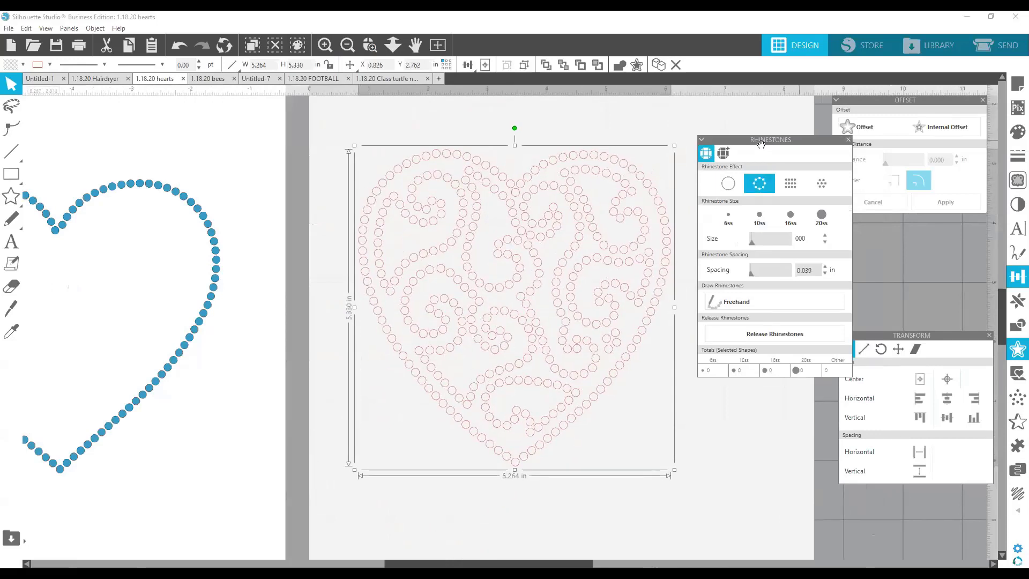
click(750, 303)
click(723, 302)
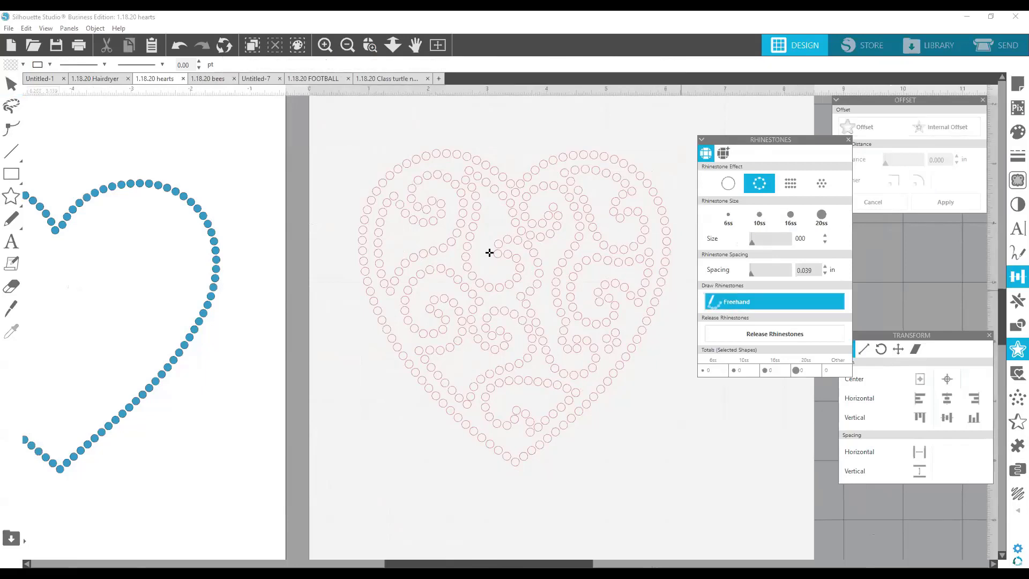
click(326, 131)
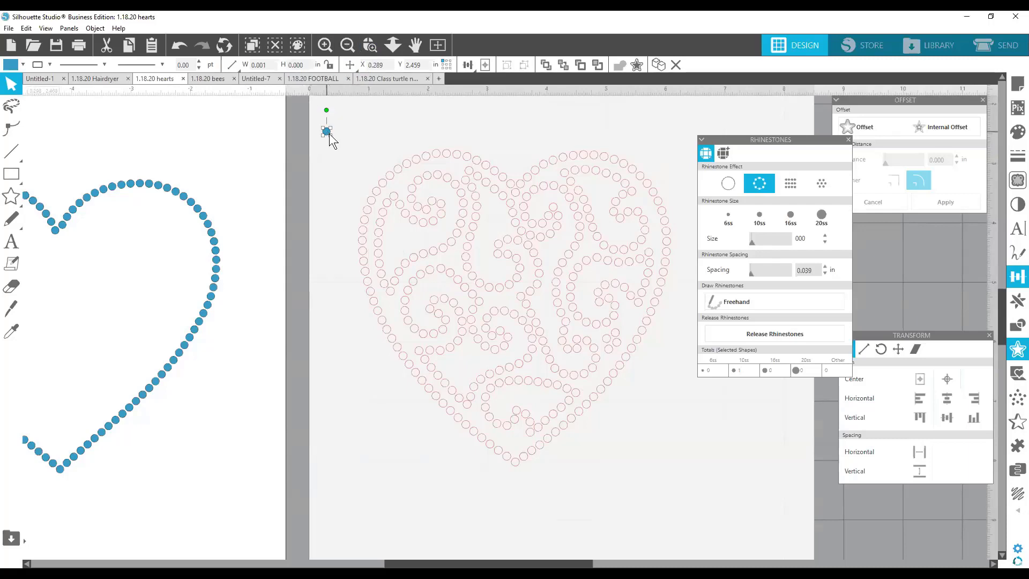
drag(328, 132, 365, 160)
Move the swirl heart away from the single rhinestone and enlarge it to about 9.244 by 9.360 in
click(467, 156)
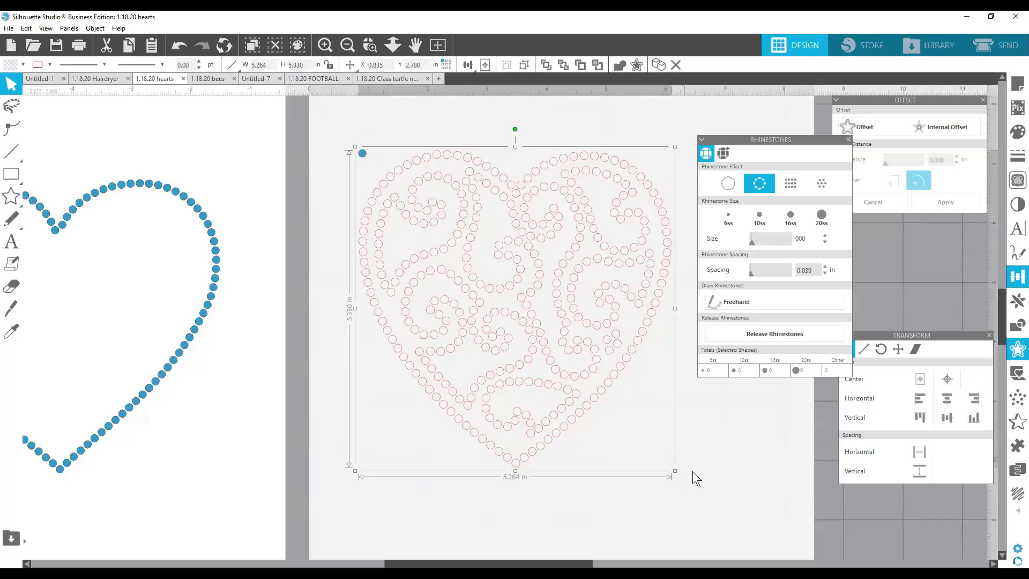
drag(466, 340, 504, 361)
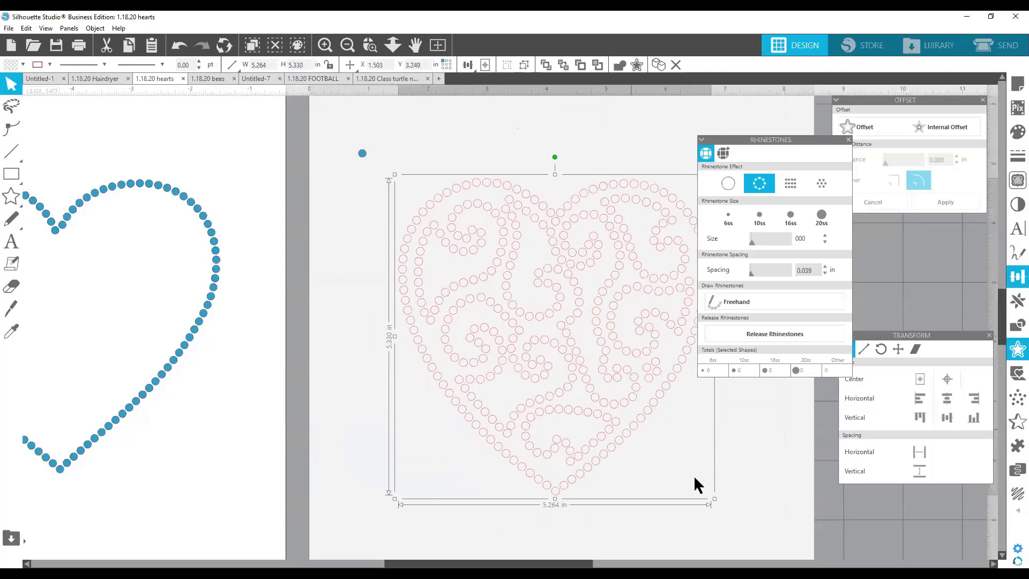
drag(715, 498, 875, 558)
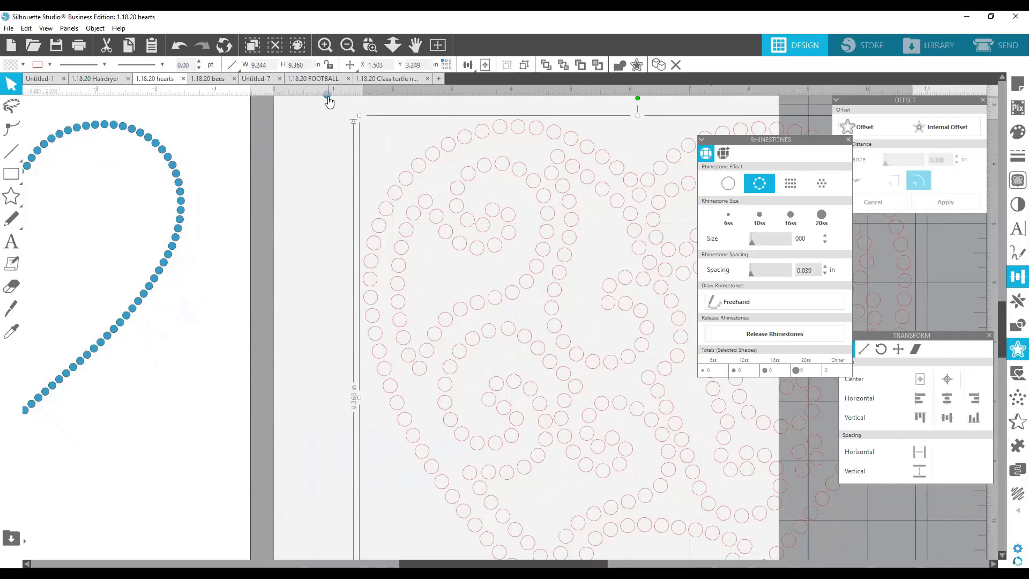
Move the single rhinestone down beside the upper-left edge of the enlarged swirl heart
click(327, 98)
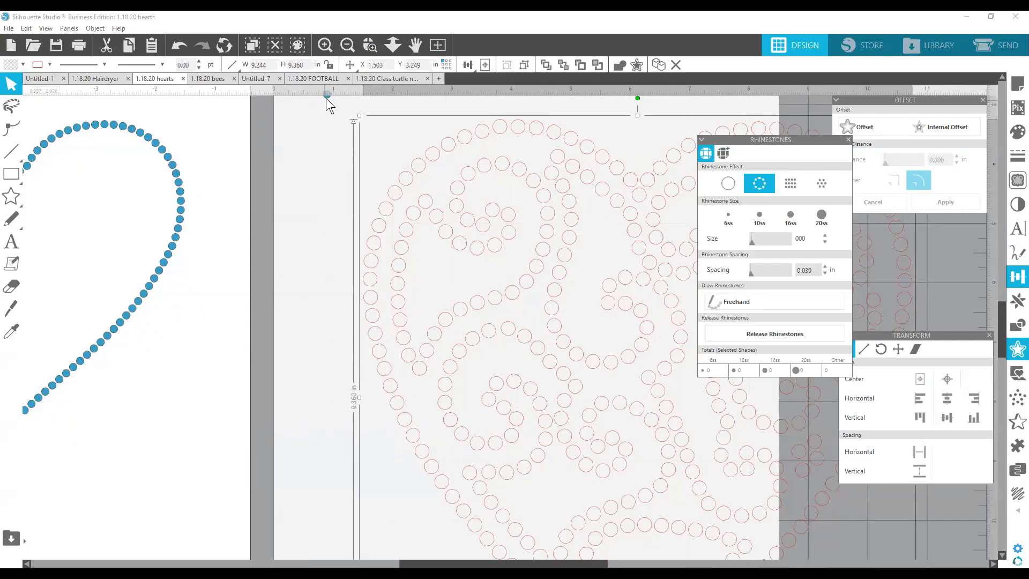
drag(328, 99, 337, 154)
click(438, 164)
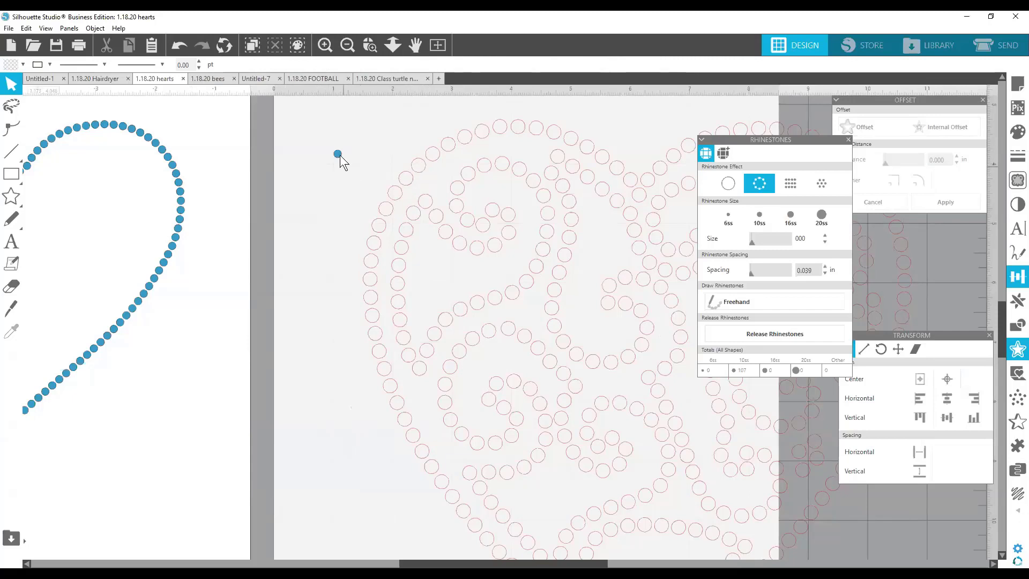
mouse_move(339, 155)
mouse_down()
mouse_move(405, 181)
mouse_move(436, 153)
mouse_move(376, 257)
mouse_move(339, 162)
mouse_up()
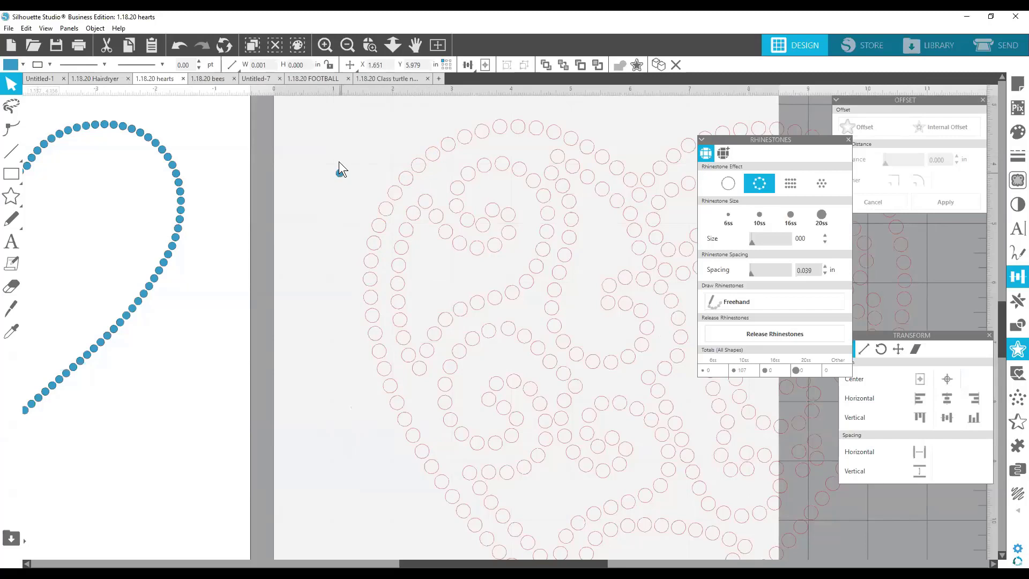
Lock the swirl heart's aspect ratio and set its width to 2 in
click(519, 167)
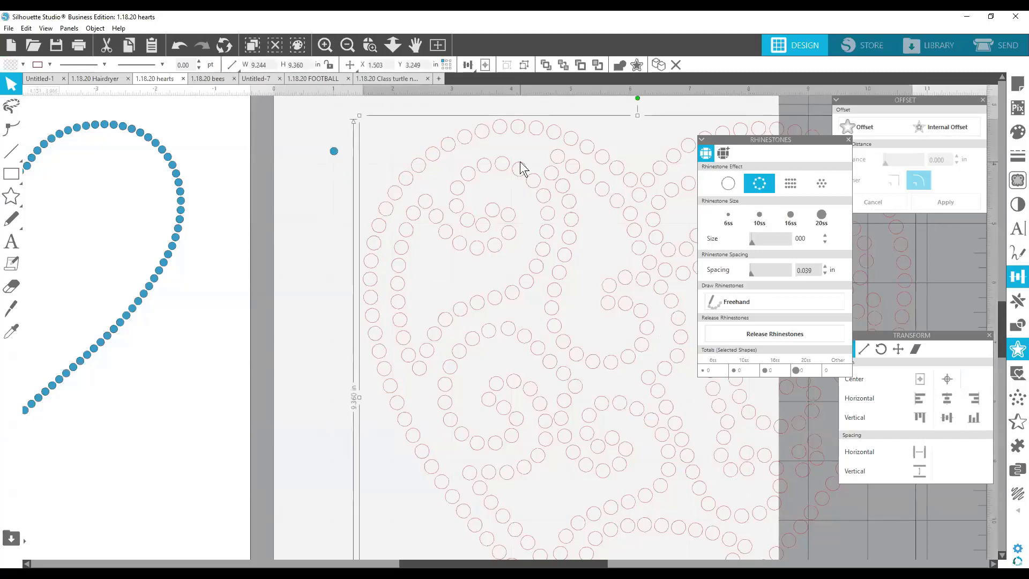
click(262, 64)
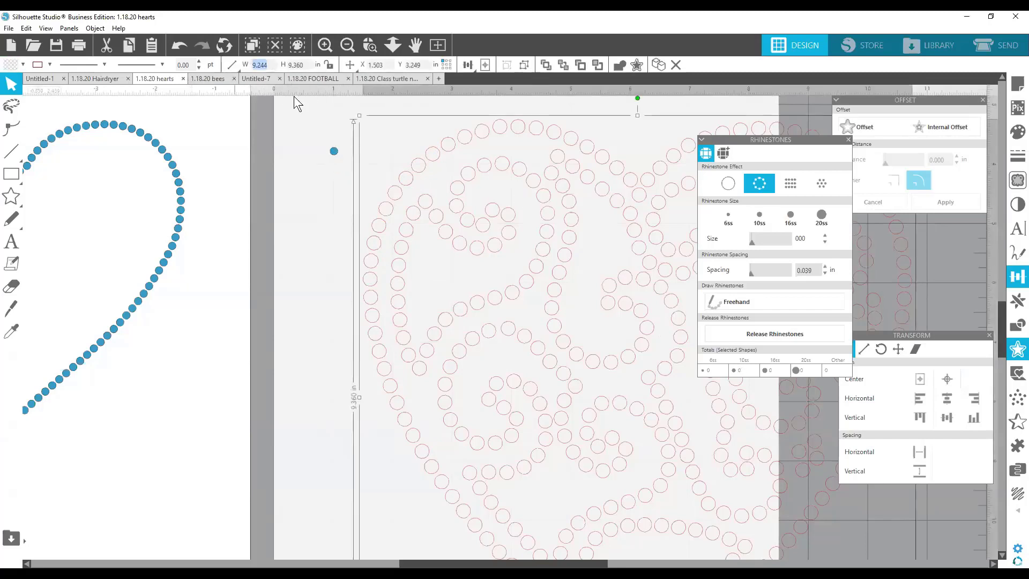
click(329, 65)
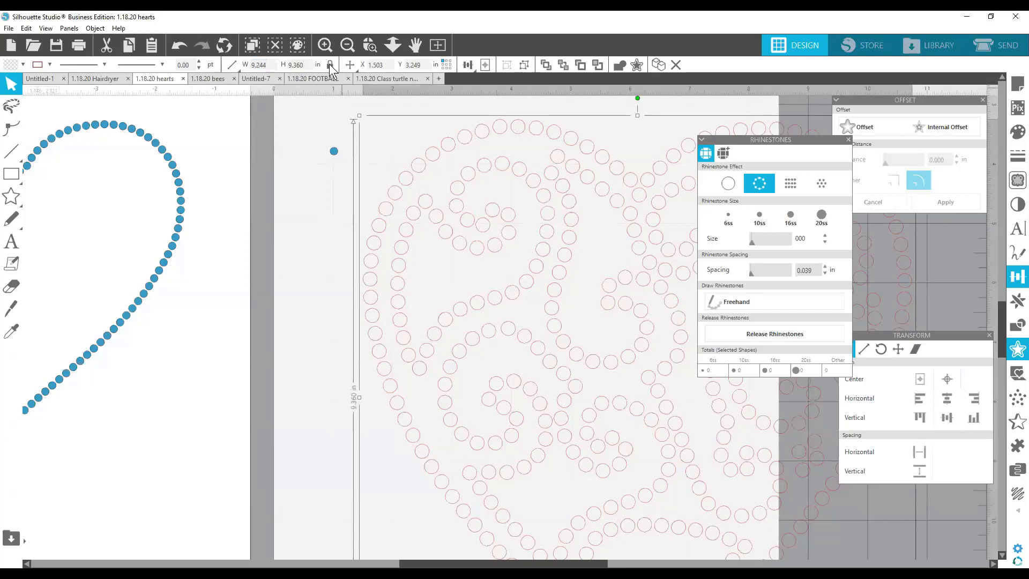
click(253, 65)
text(2)
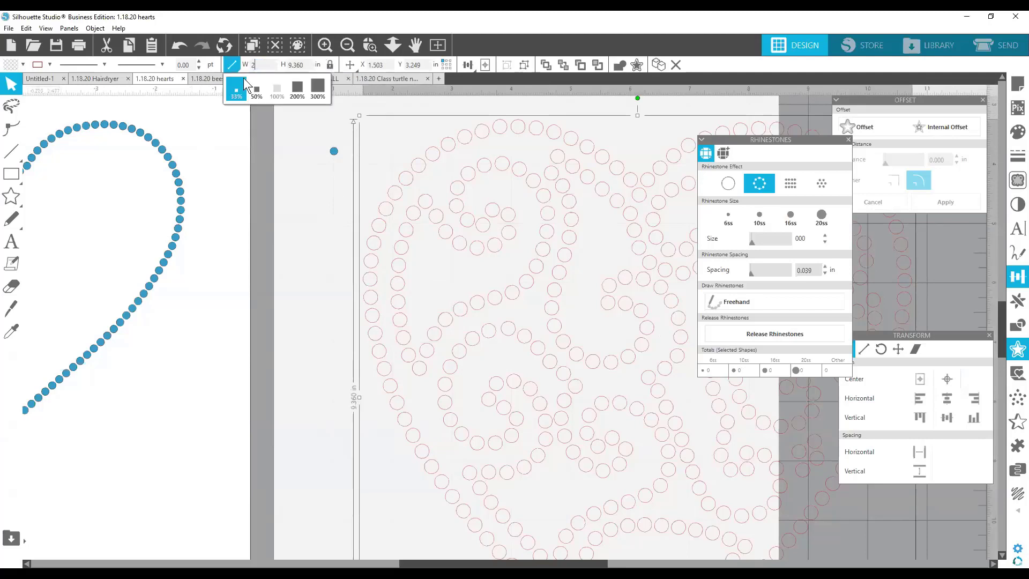
key(Return)
Move the swirl heart next to the single rhinestone and compare the stone with the heart's circles up close
click(603, 379)
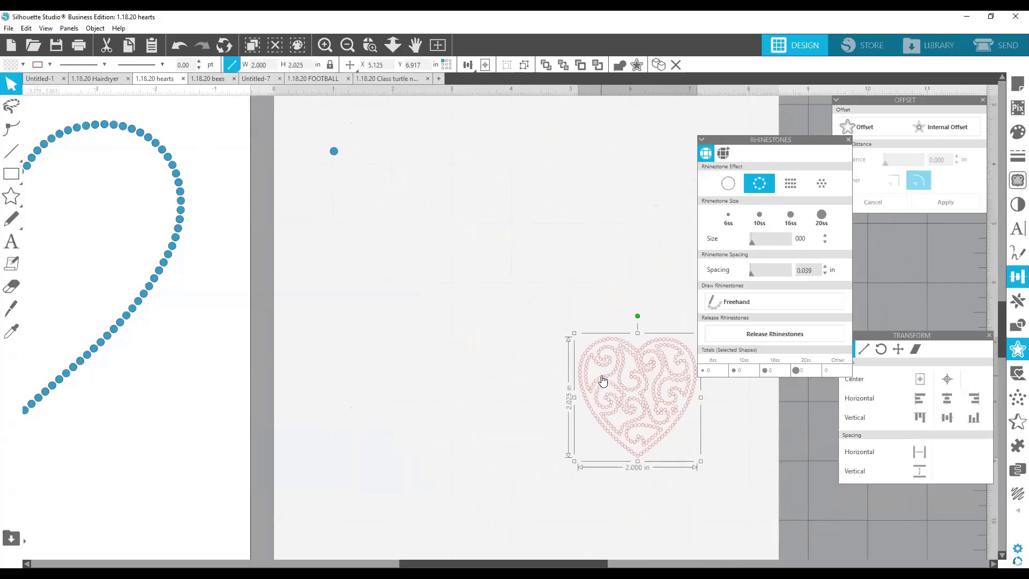
drag(604, 380, 394, 166)
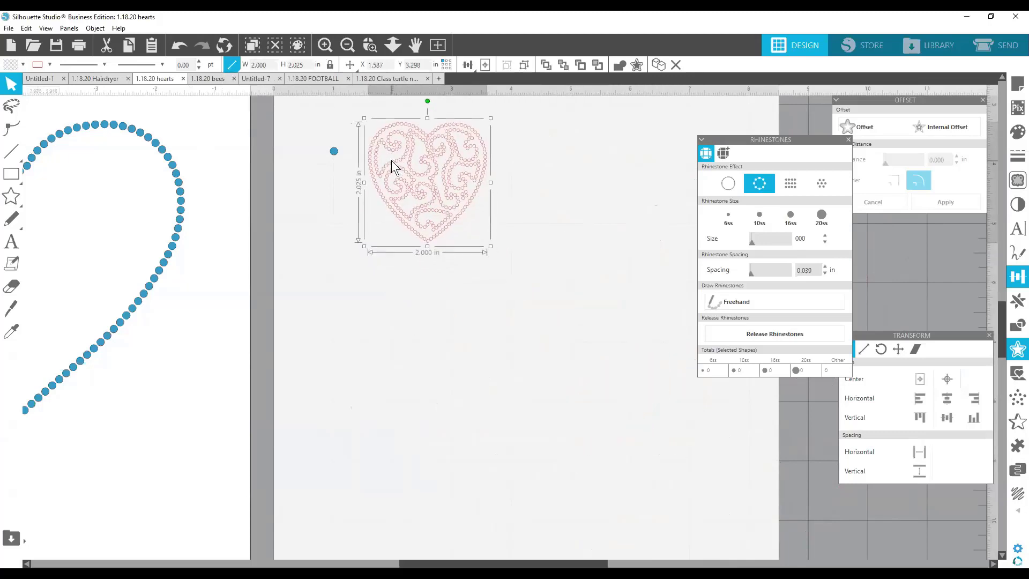
click(370, 45)
drag(539, 285, 275, 104)
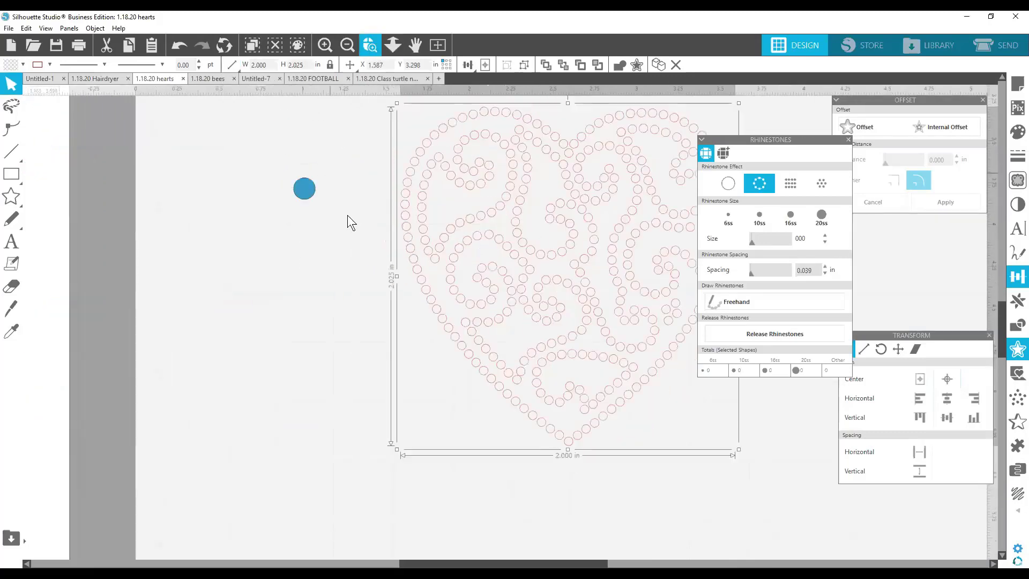
click(311, 192)
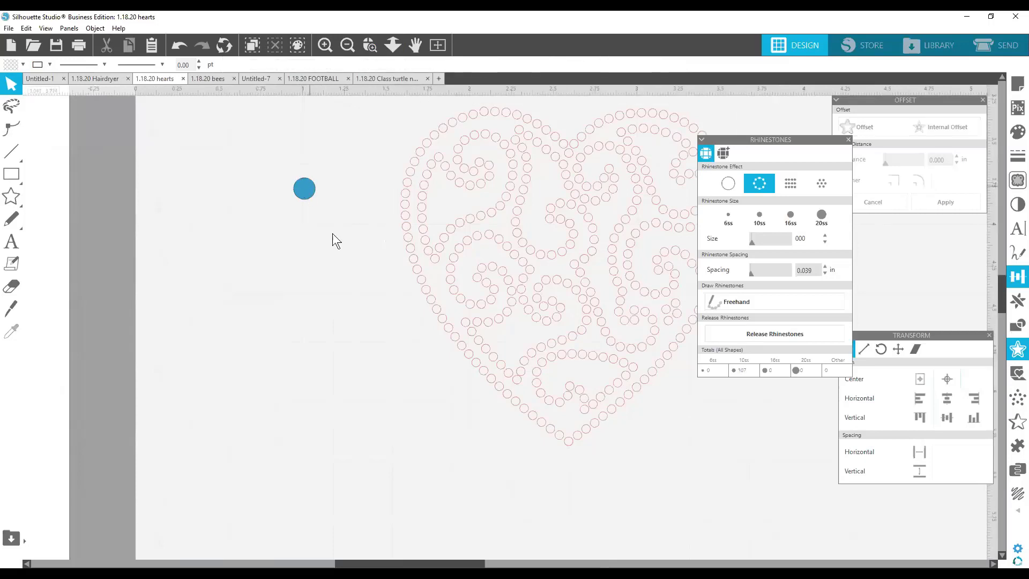
Duplicate the single rhinestone just to its right and place another 10ss rhinestone freehand below the pair
click(304, 194)
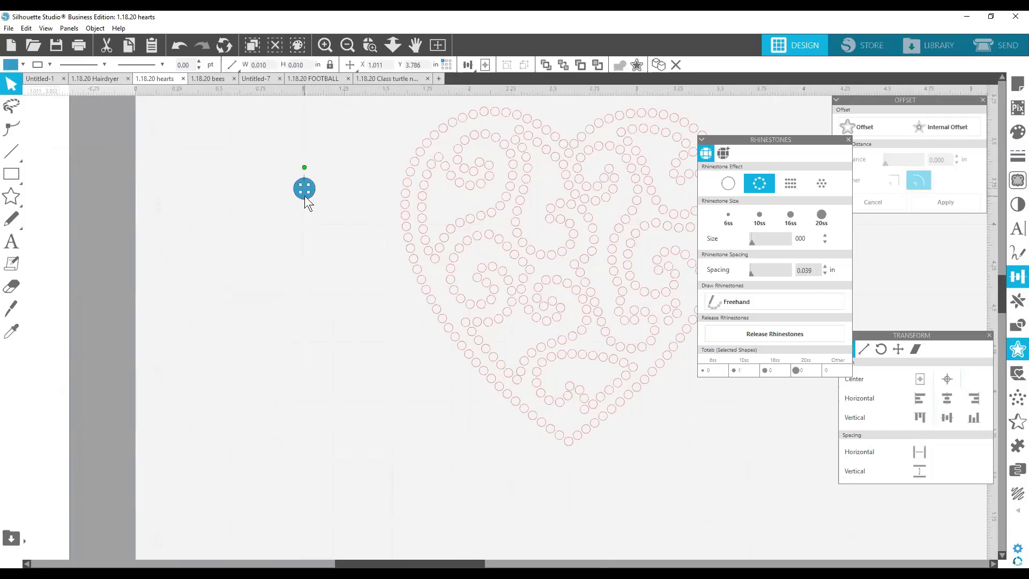
click(320, 193)
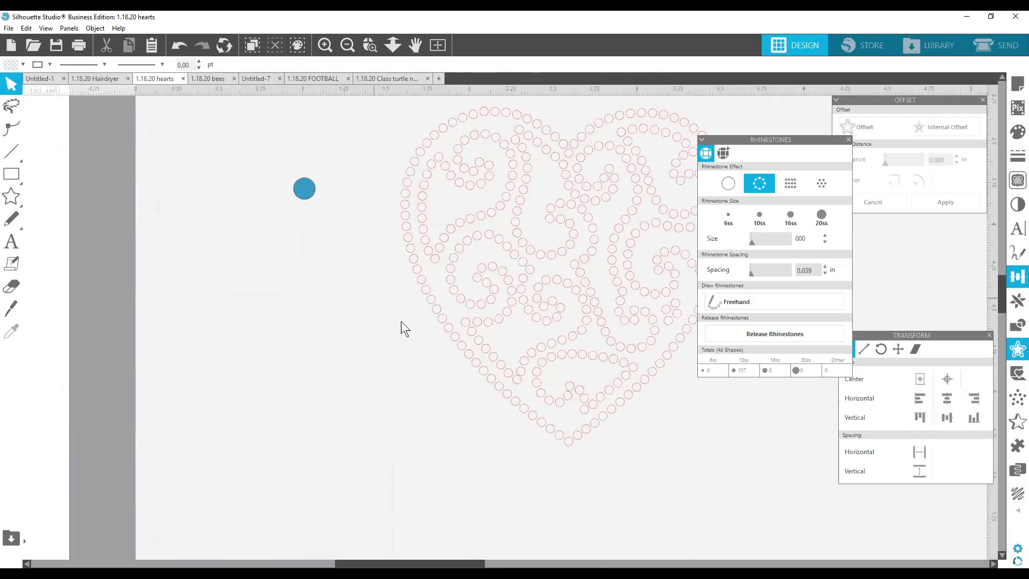
click(309, 192)
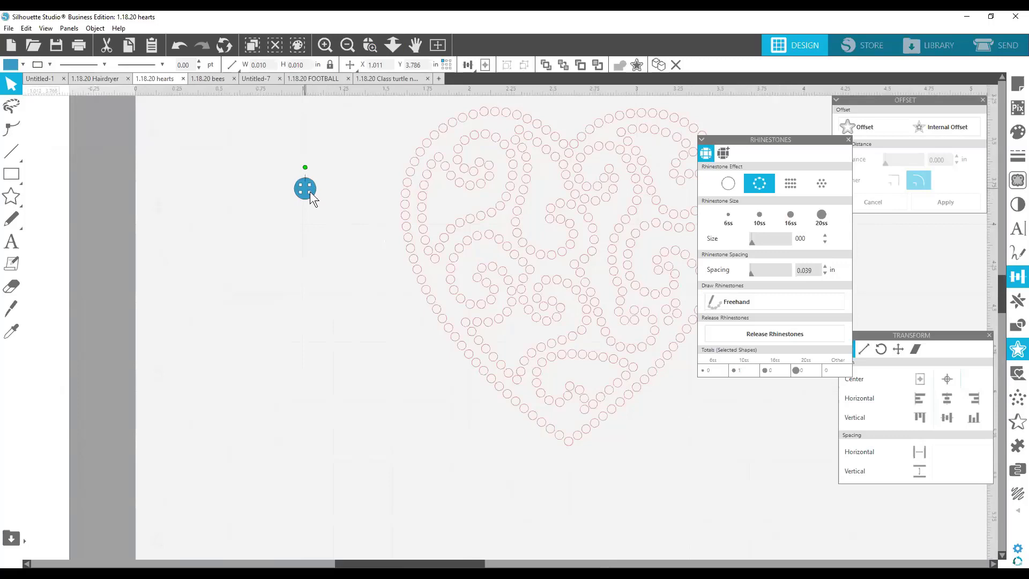
drag(310, 191, 361, 197)
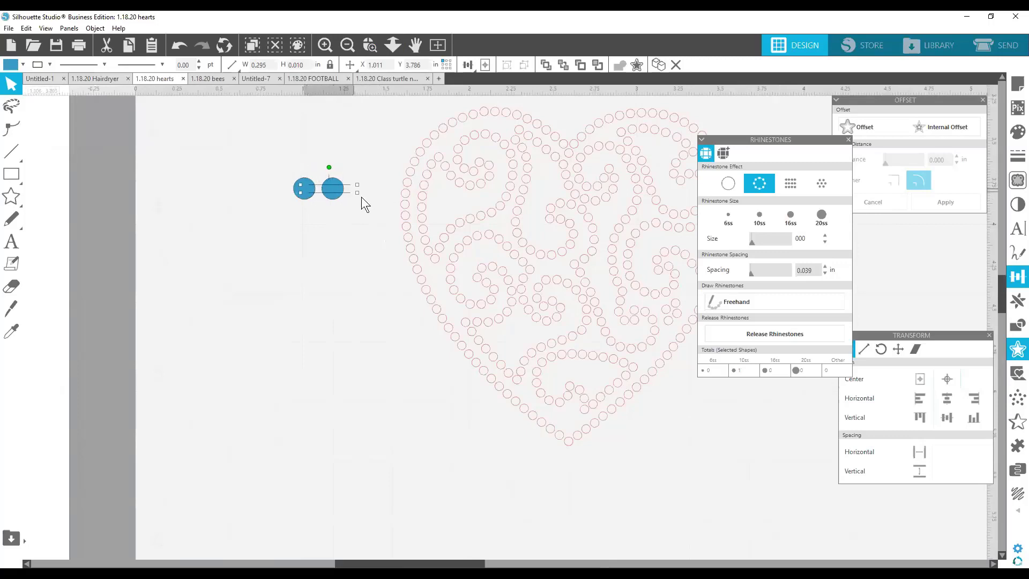
click(362, 200)
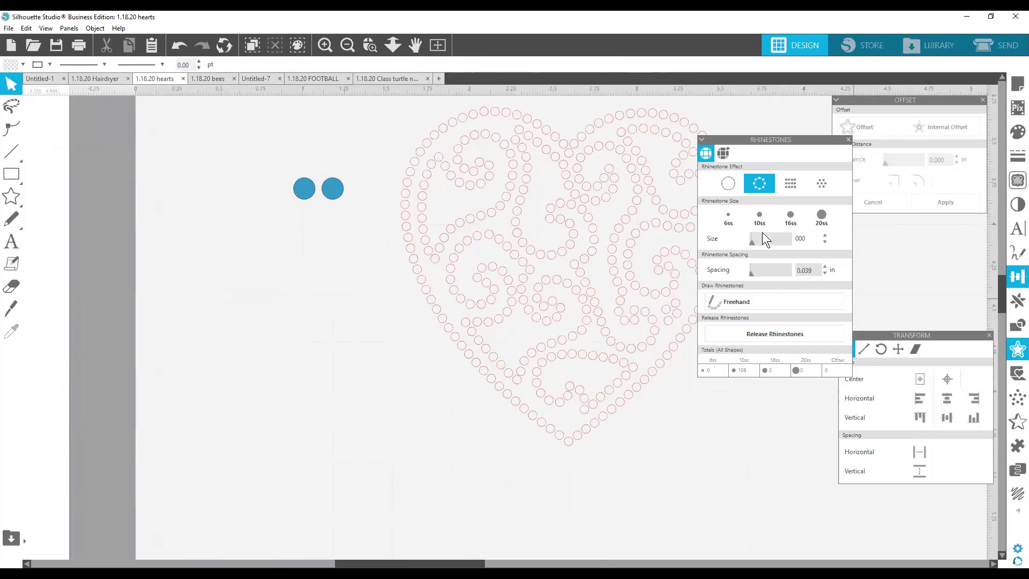
click(727, 304)
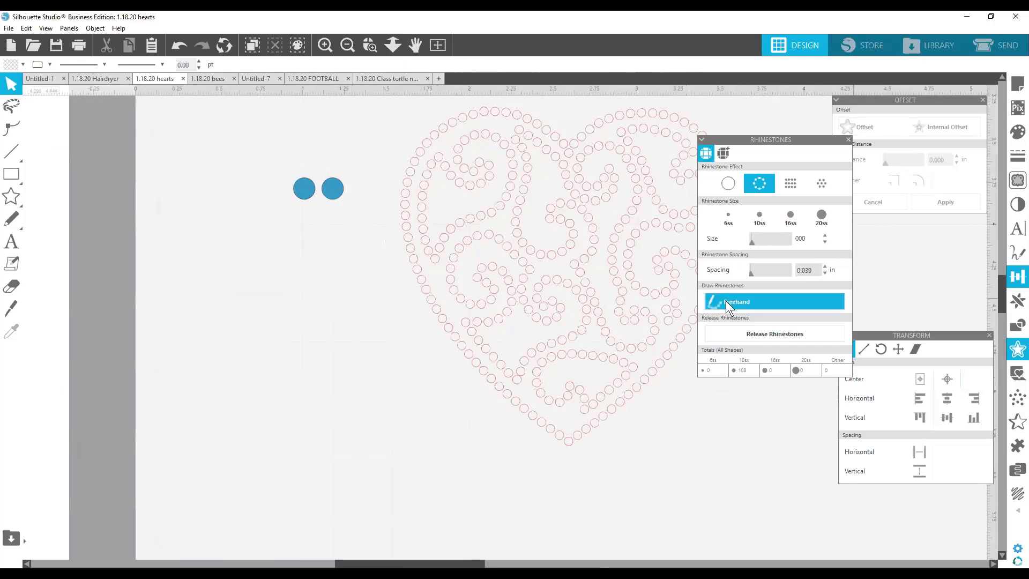
click(321, 288)
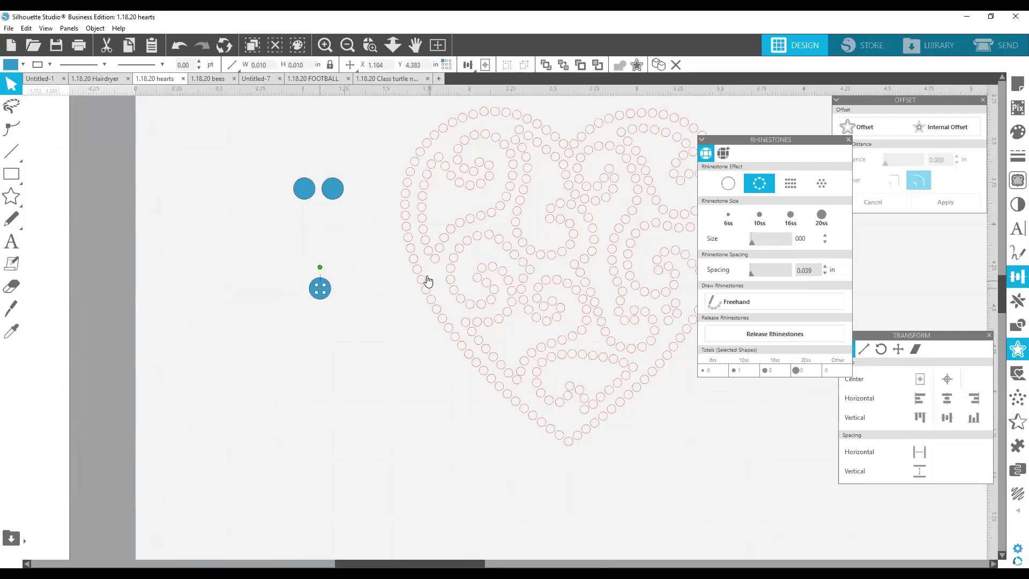
Bring the swirl heart to the front and move it over the three single rhinestones to compare circle sizes
click(427, 295)
drag(427, 294, 364, 327)
right_click(363, 327)
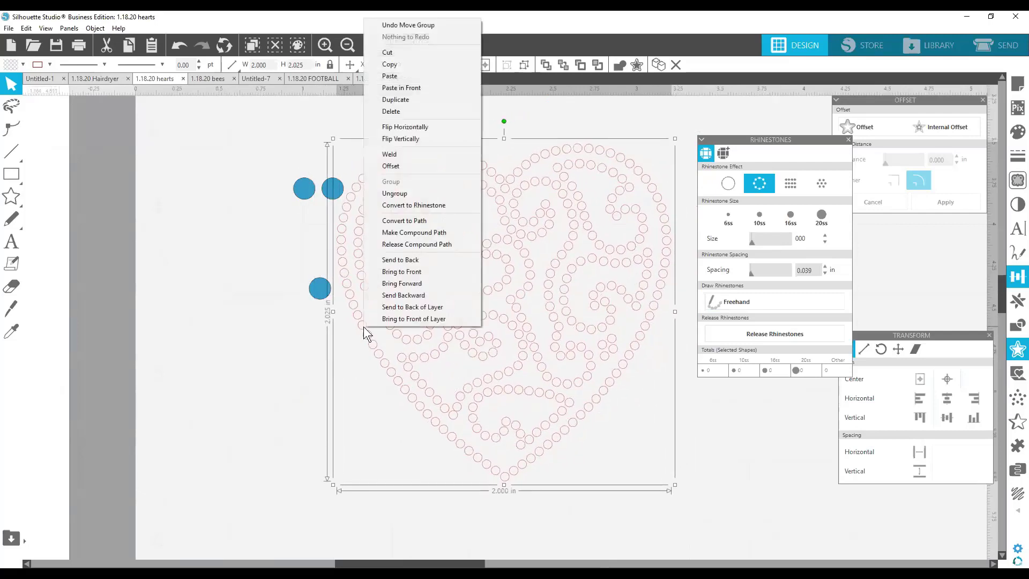
click(412, 272)
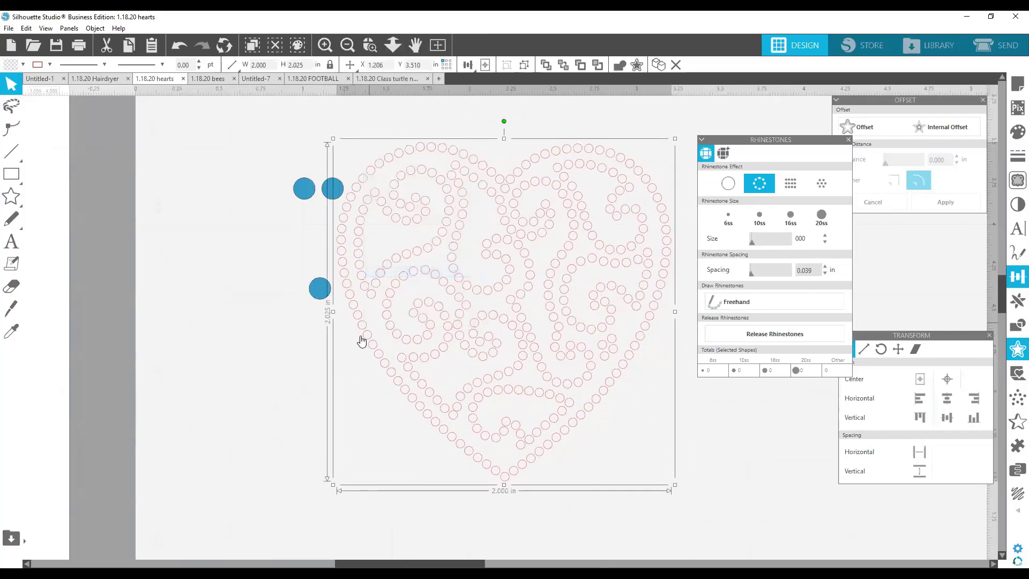
drag(360, 330, 334, 330)
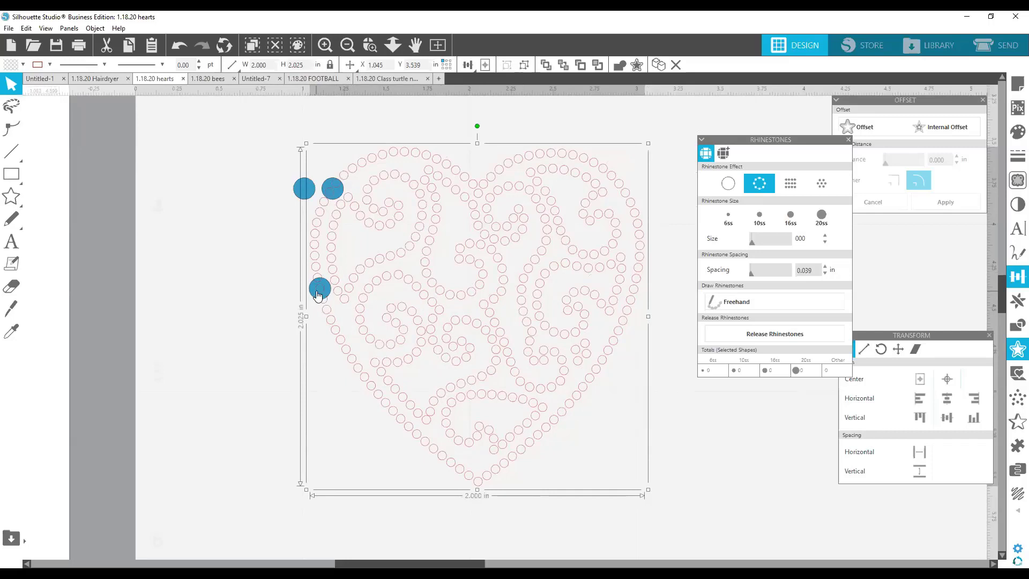
drag(316, 291, 317, 290)
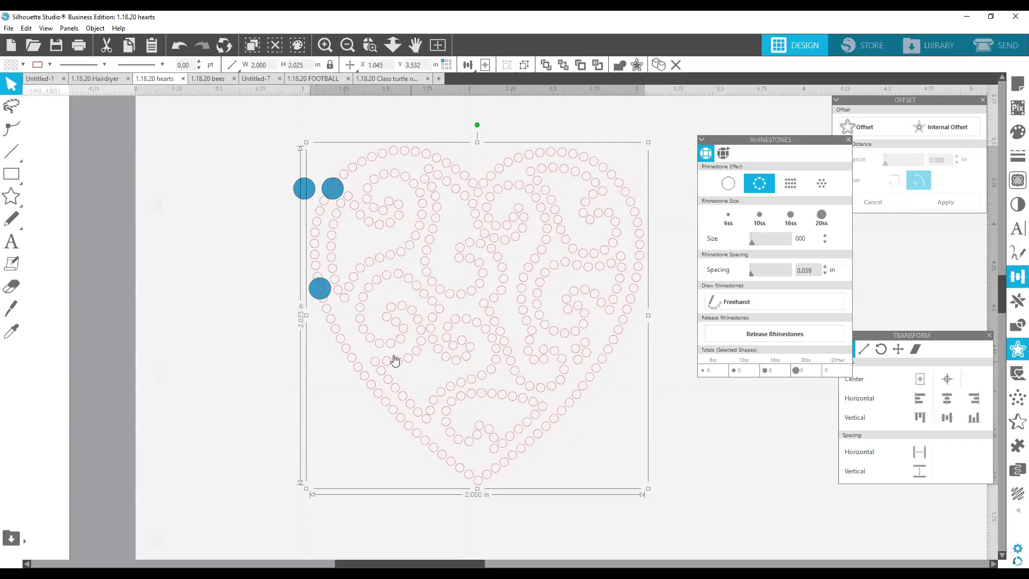
Move the swirl heart together with the three single rhinestones off the page, above the rhinestone outline heart
click(346, 45)
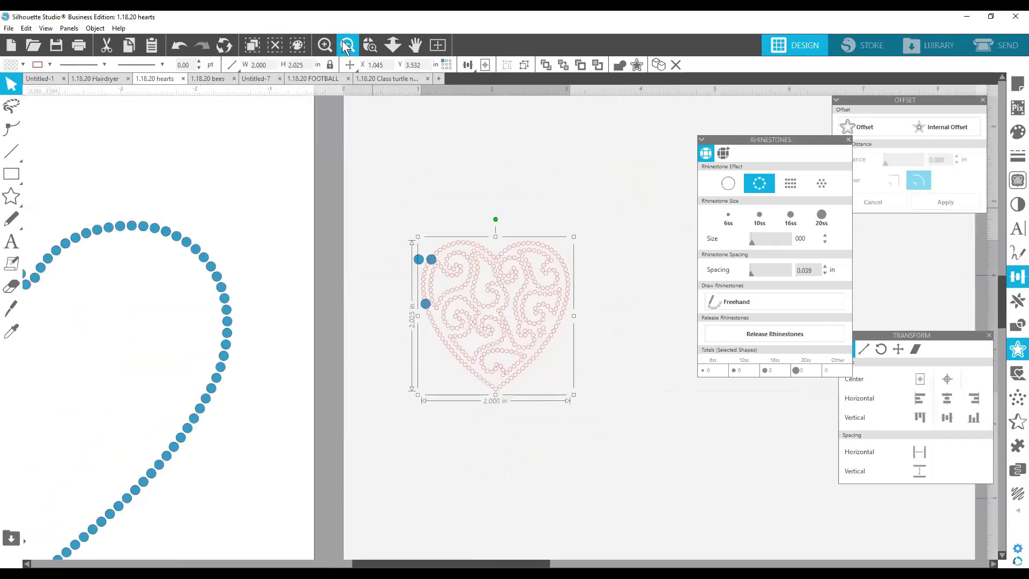
click(346, 45)
click(346, 45)
click(542, 444)
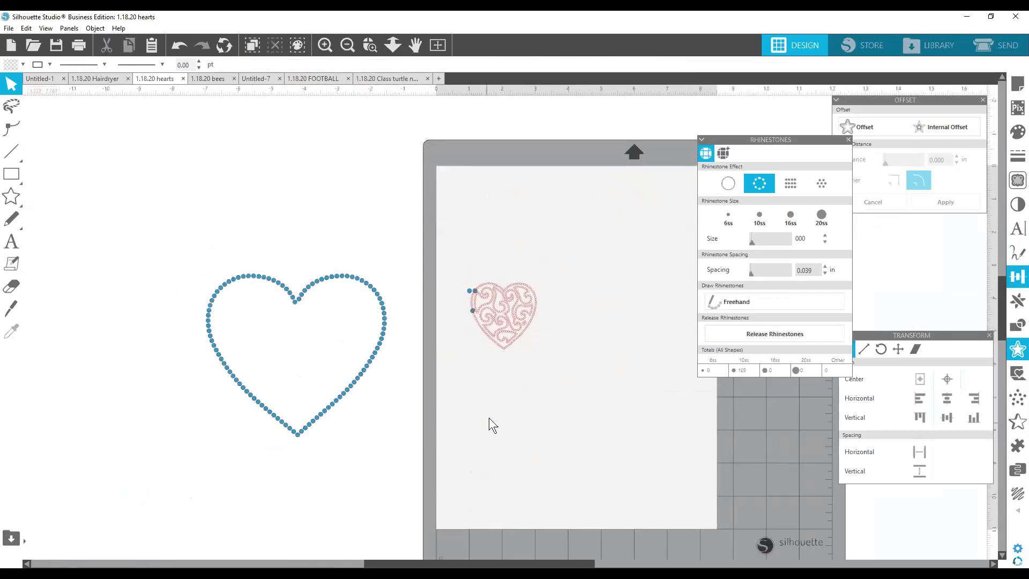
drag(476, 292, 211, 162)
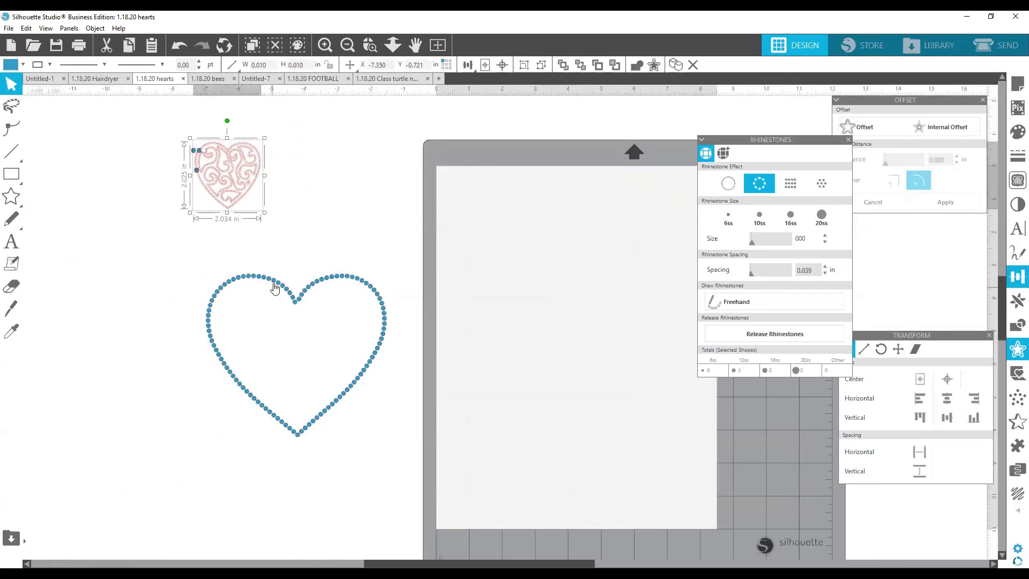
Move the rhinestone outline heart onto the upper part of the page
drag(295, 285, 538, 204)
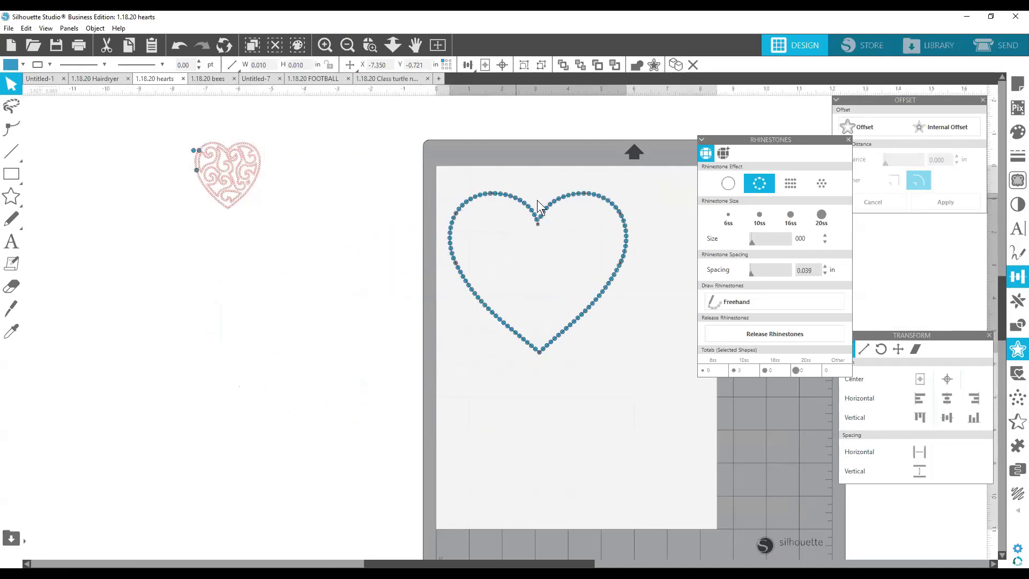
double_click(538, 202)
click(359, 564)
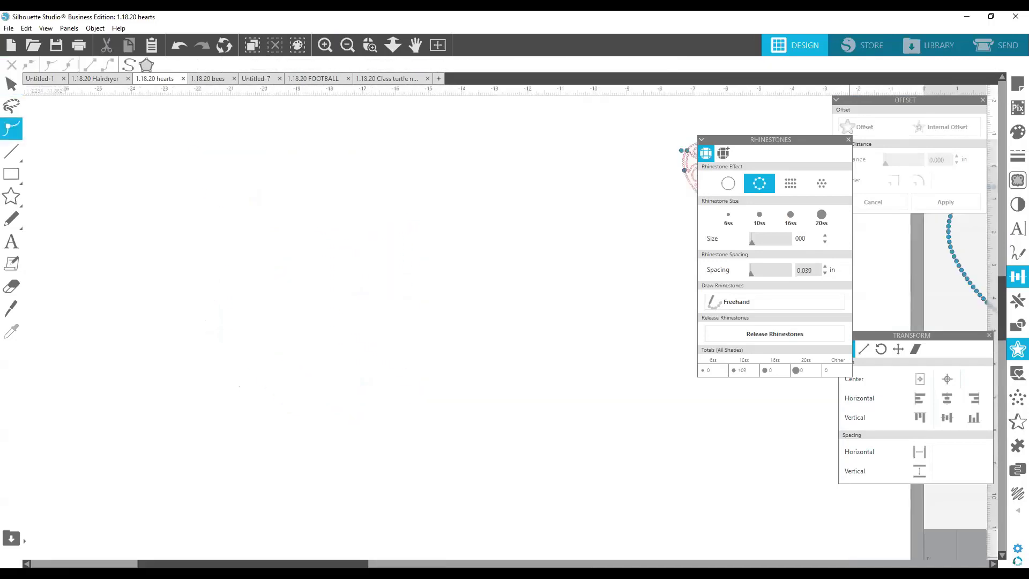
drag(329, 564, 607, 564)
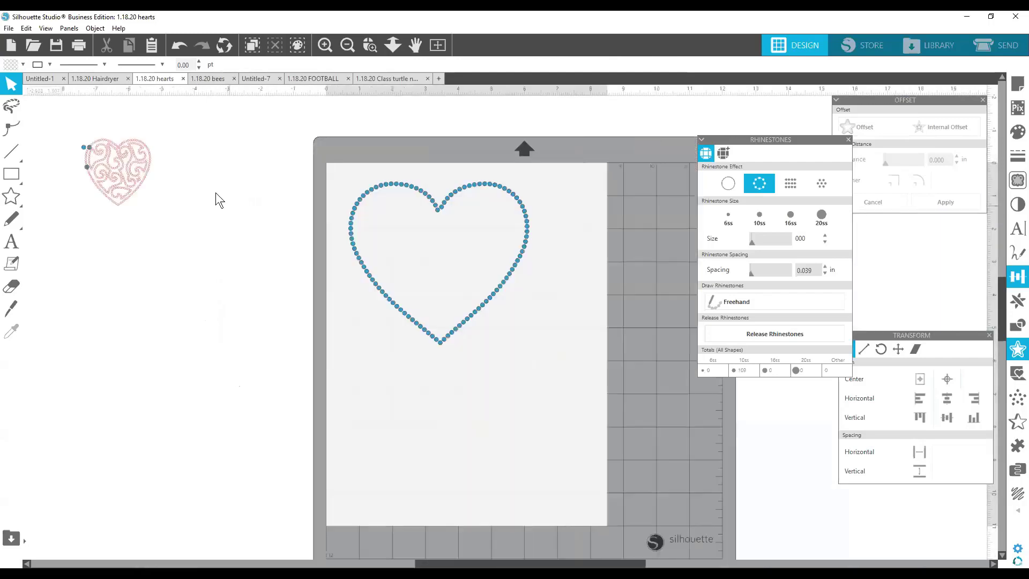
Delete the swirl heart with its three single rhinestones and select the rhinestone outline heart
drag(70, 138, 172, 248)
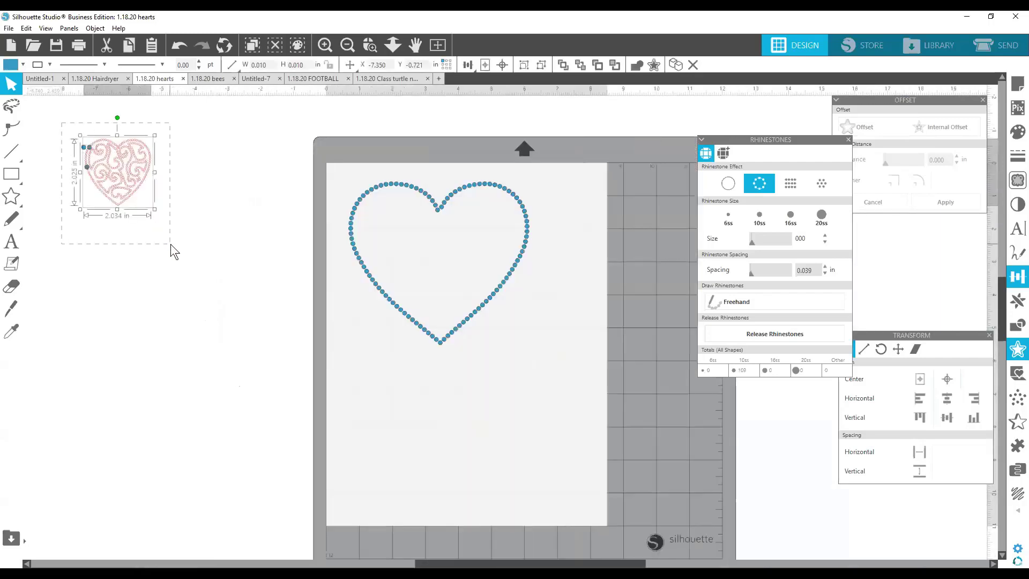
key(Delete)
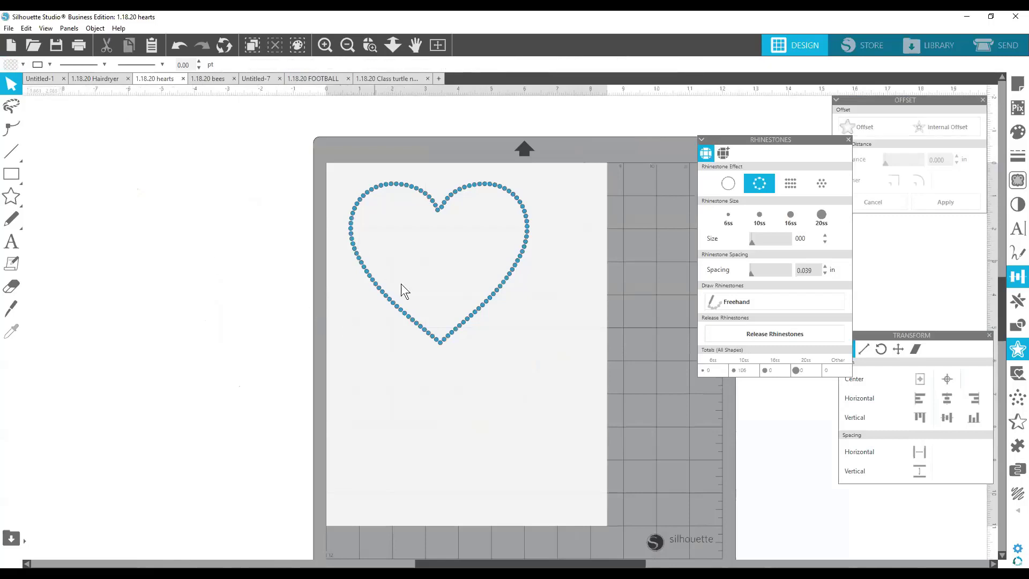
click(483, 309)
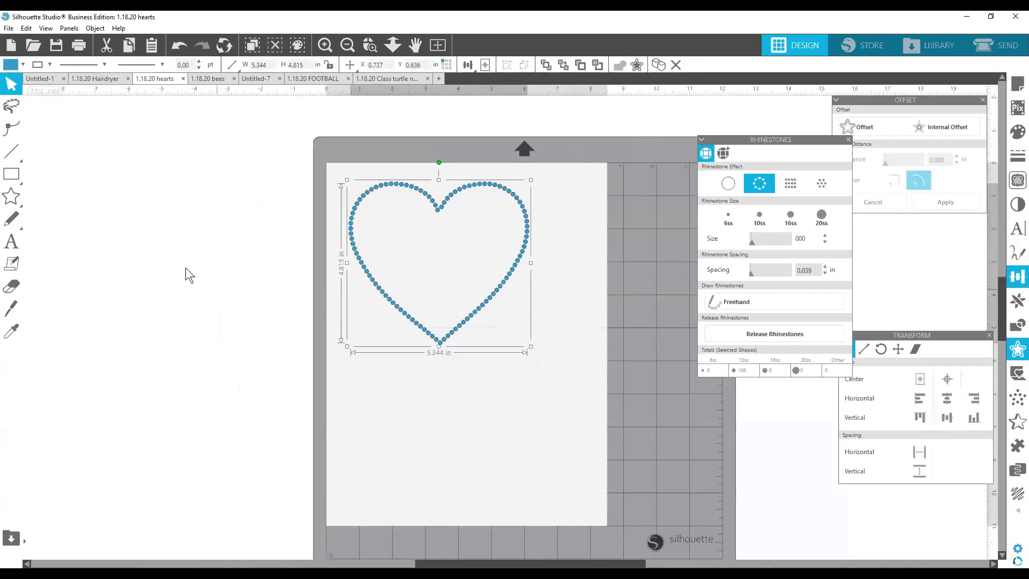
Draw a flexishape heart about 4.817 by 4.432 in beside the page
click(11, 181)
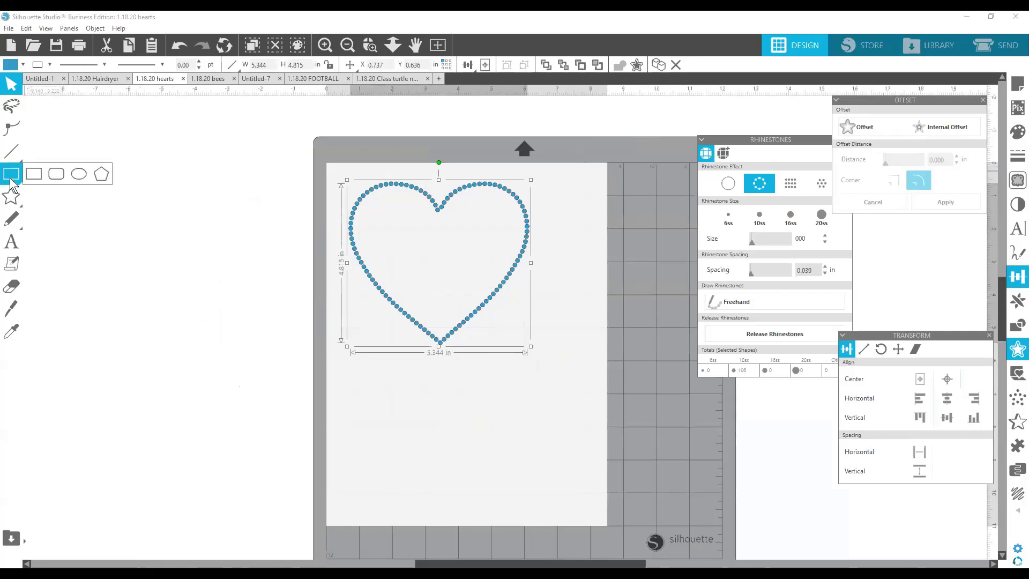
click(10, 196)
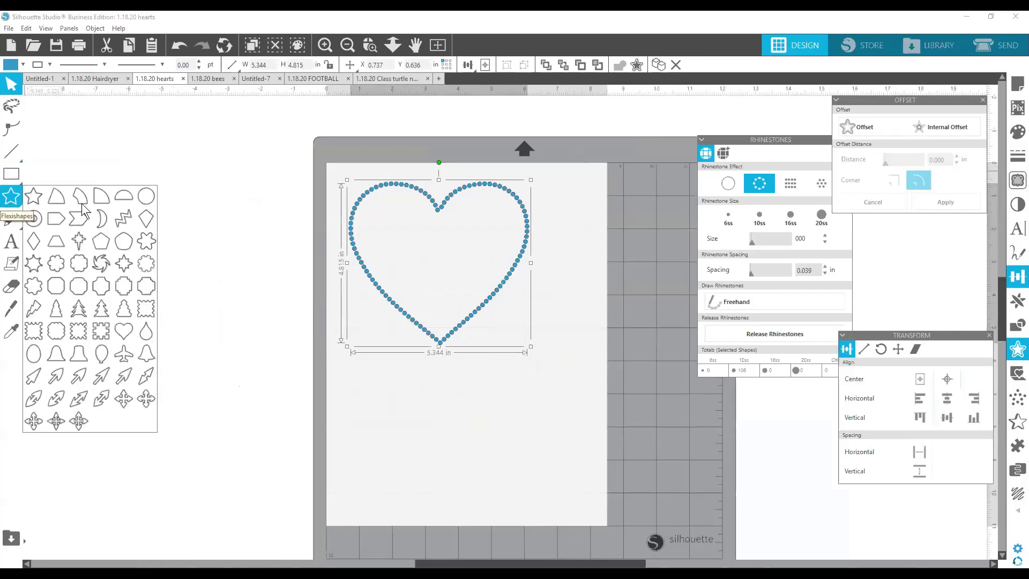
click(126, 332)
drag(196, 134, 207, 271)
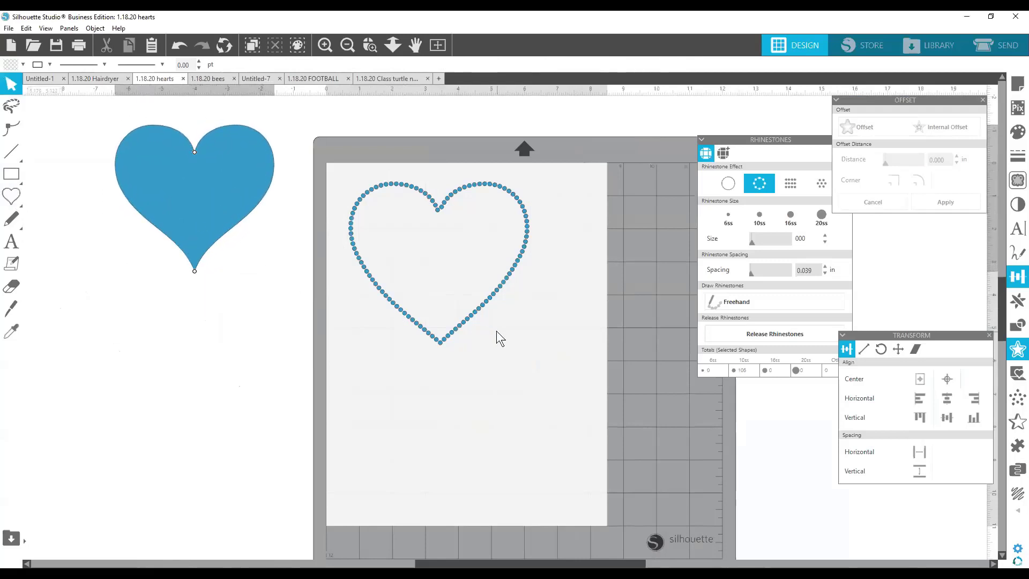
Delete the rhinestone outline heart and move the solid heart into its place on the page
drag(496, 336, 324, 159)
key(Delete)
drag(215, 163, 470, 235)
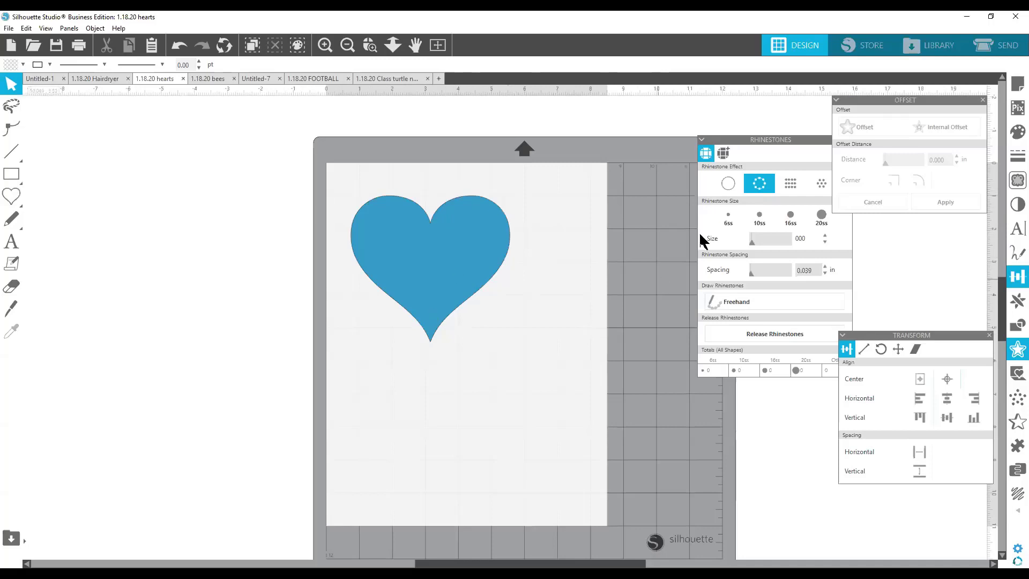
Apply the rhinestone effect that places stones along the edge to the solid heart
click(760, 185)
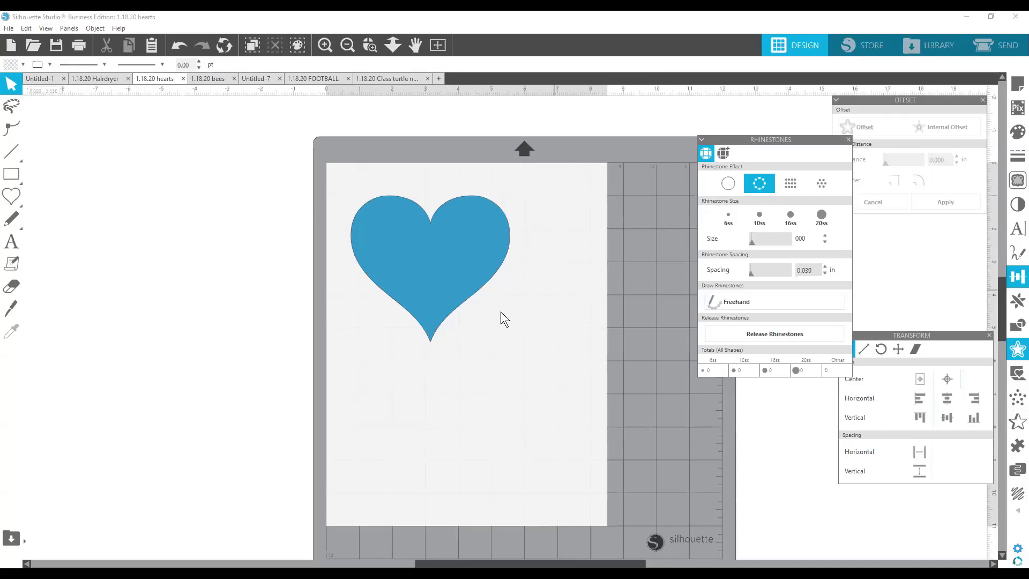
click(482, 277)
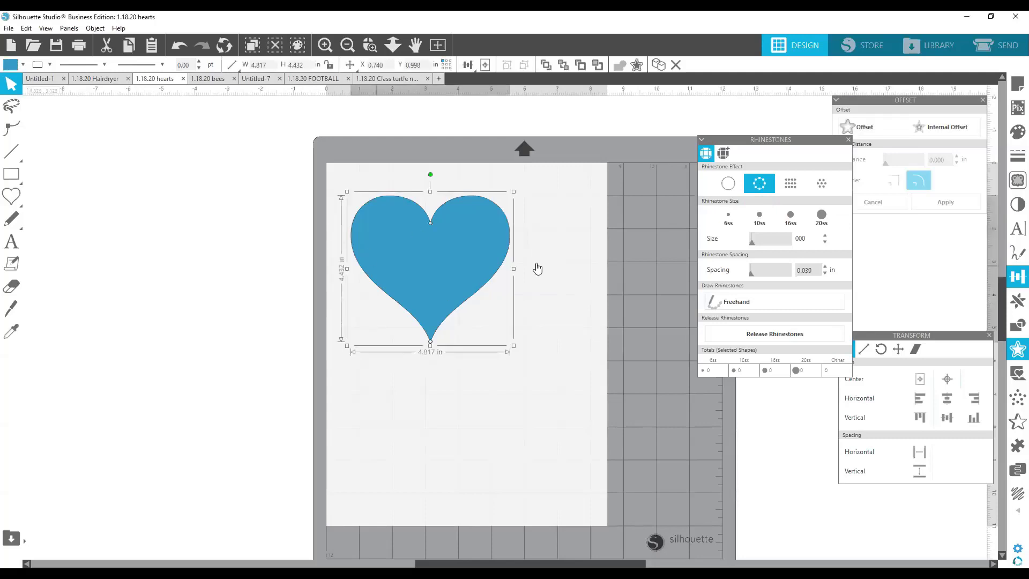
click(753, 185)
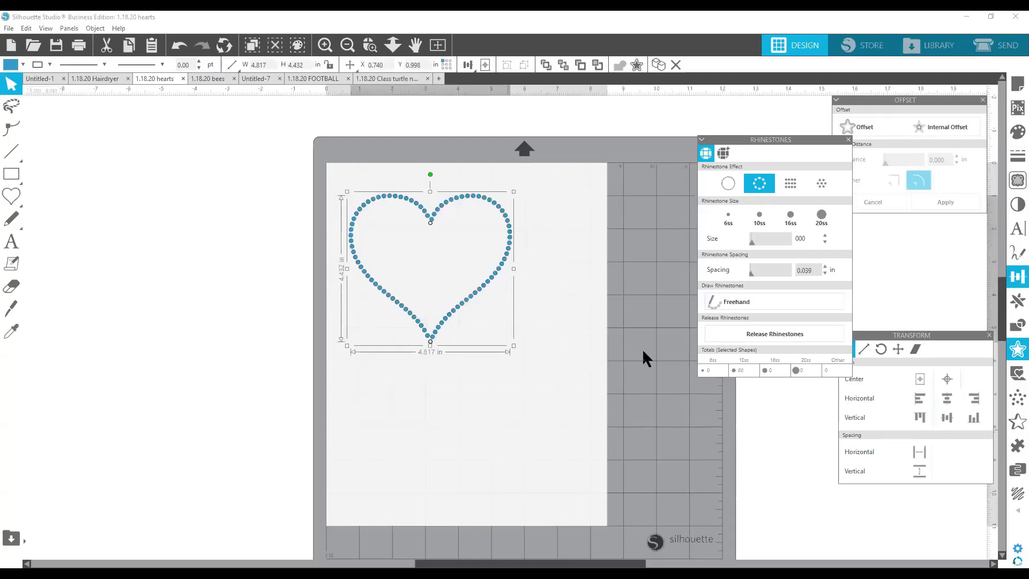
Enlarge the new rhinestone heart to about 8.153 by 7.5 in and check its stone total
drag(786, 139, 637, 99)
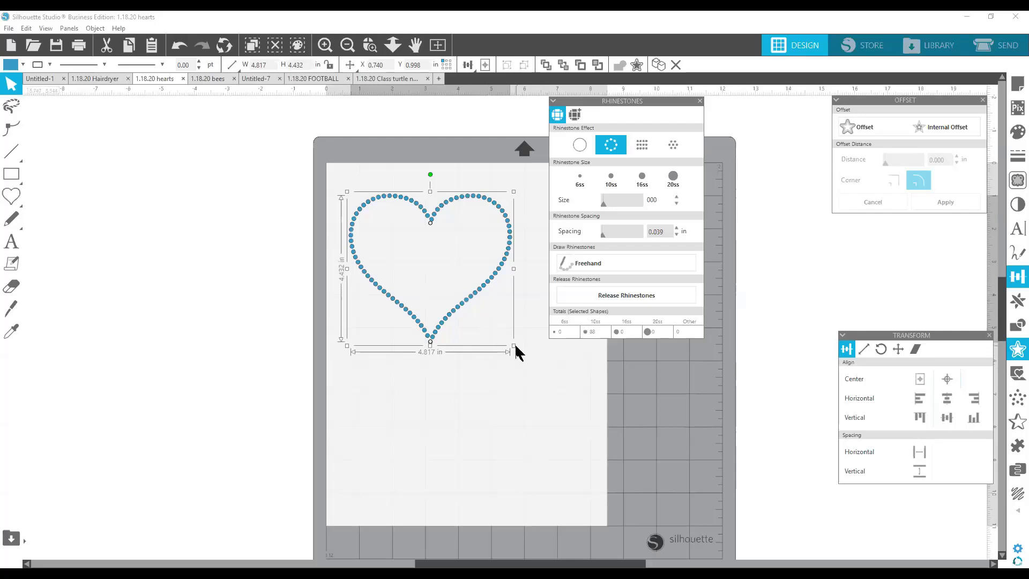
drag(513, 346, 623, 447)
drag(596, 104, 655, 101)
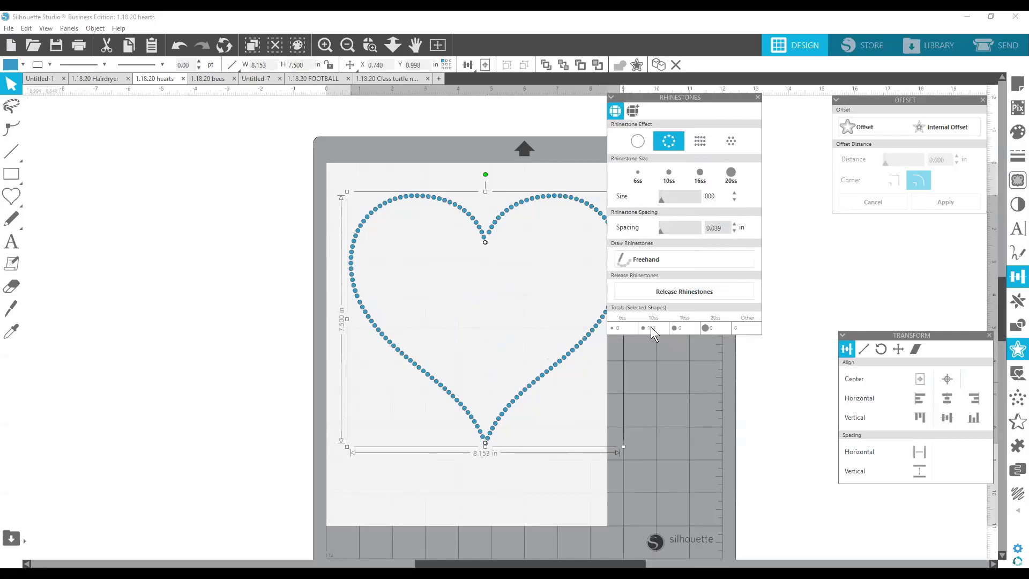
Undo the enlargement, rhinestone effect, new heart shape and deletions, back to the swirl heart and original rhinestone outline
click(178, 43)
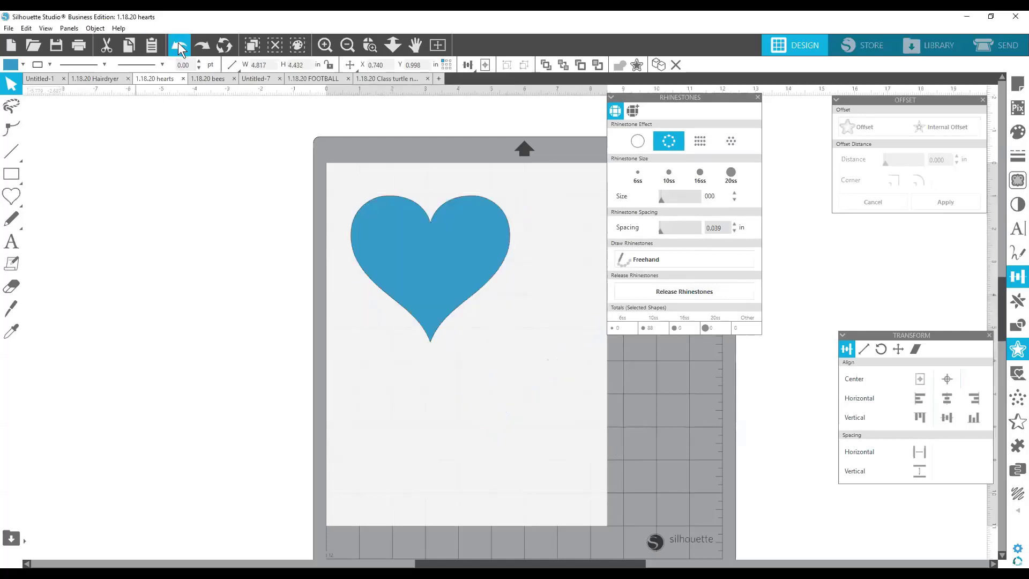
click(177, 43)
click(178, 42)
click(178, 43)
click(178, 43)
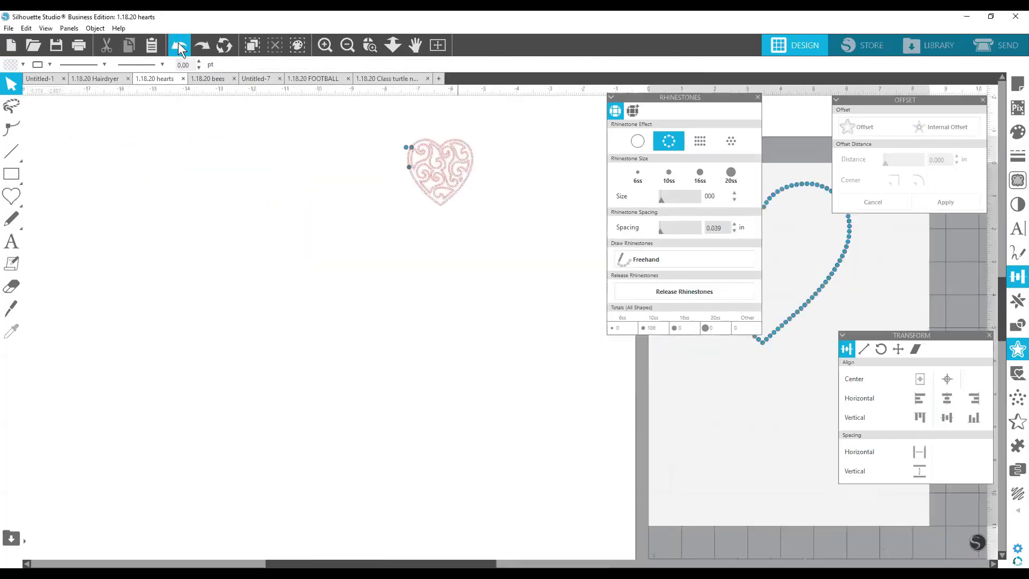
click(178, 43)
click(178, 43)
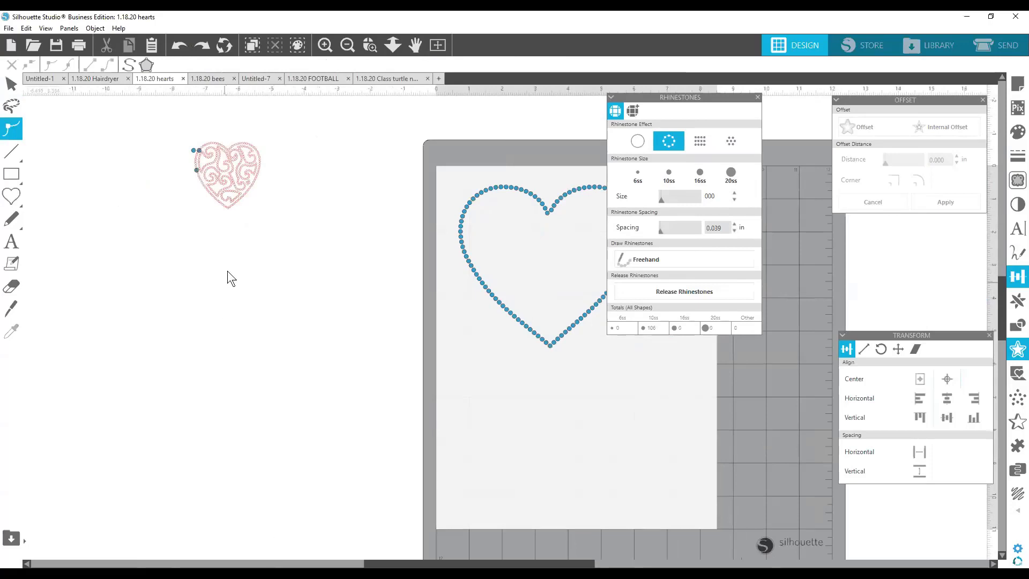
Move the swirl heart away from the single stones, enlarge it to about 8.798 by 8.909 in, and shrink it to about 3.163 by 3.203 in
click(214, 155)
drag(242, 174, 526, 412)
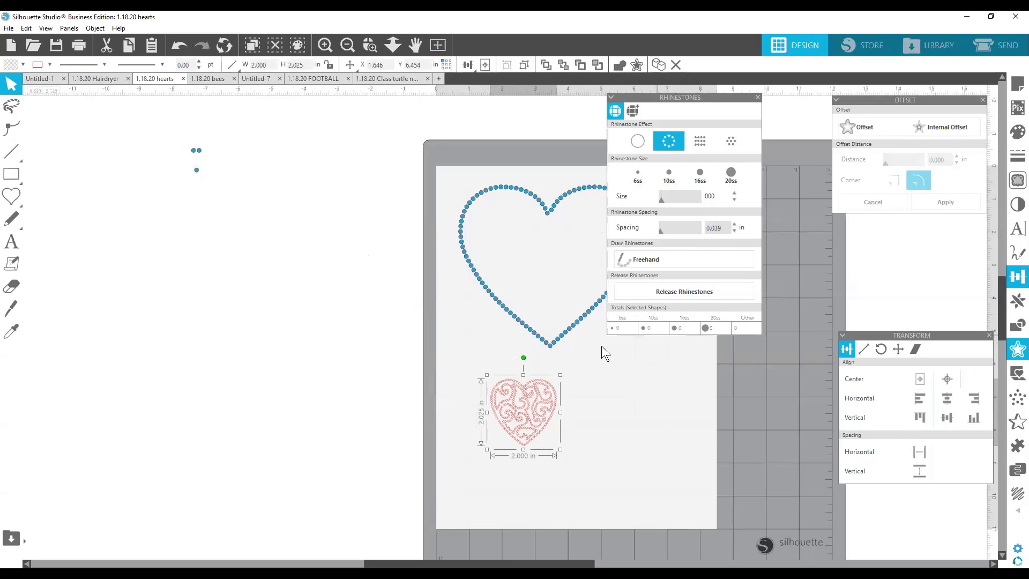
drag(534, 420, 644, 499)
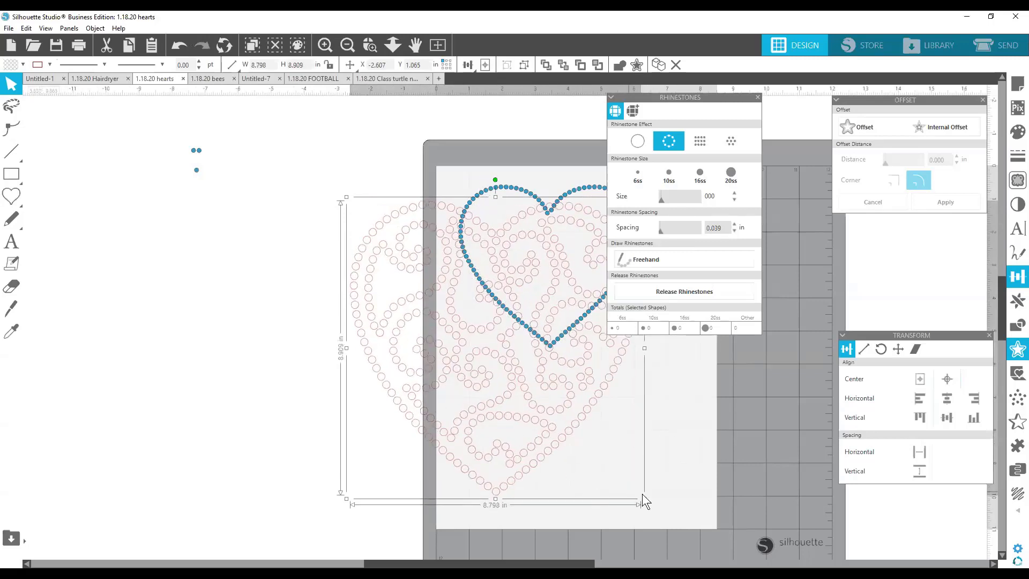
drag(645, 496, 356, 287)
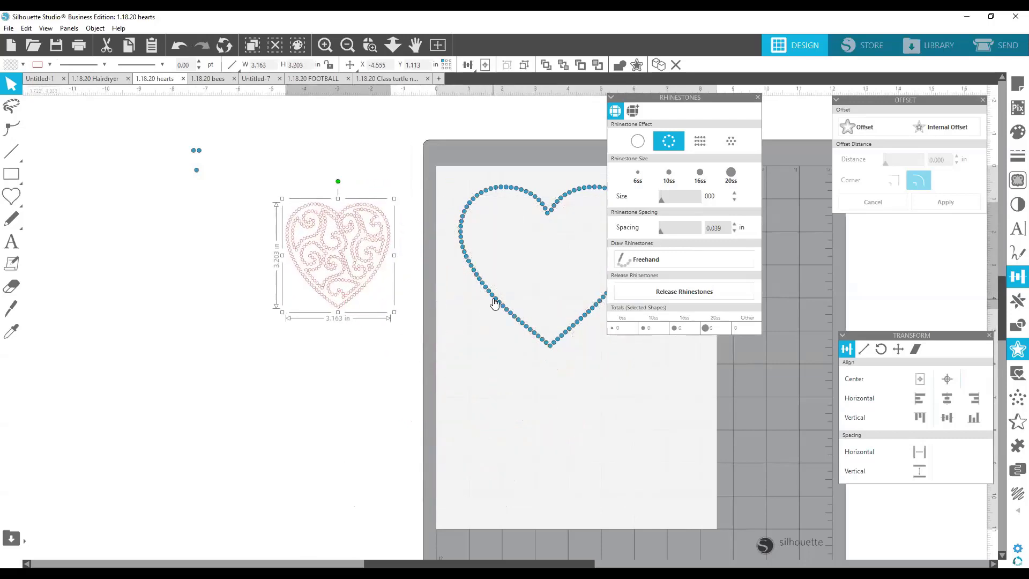
Enlarge the rhinestone outline heart to about 9.377 by 8.448 in and the swirl heart to about 9.081 by 9.196 in
click(495, 302)
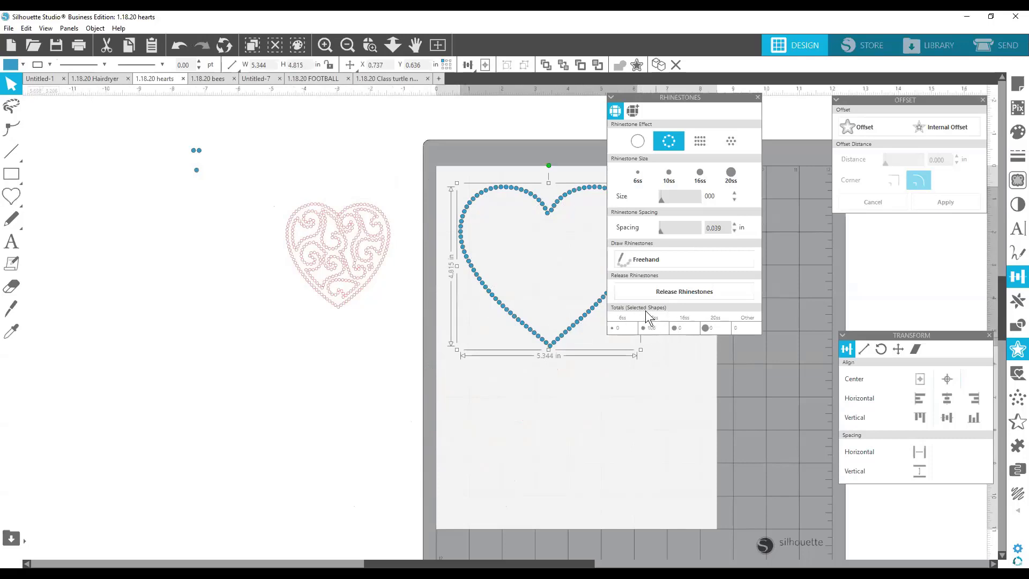
drag(640, 348, 788, 450)
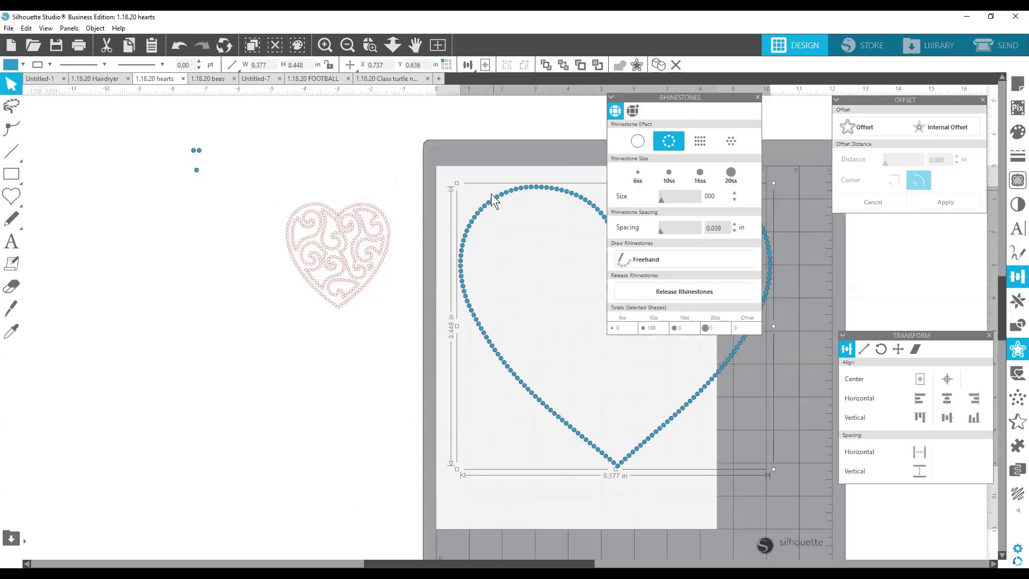
click(361, 278)
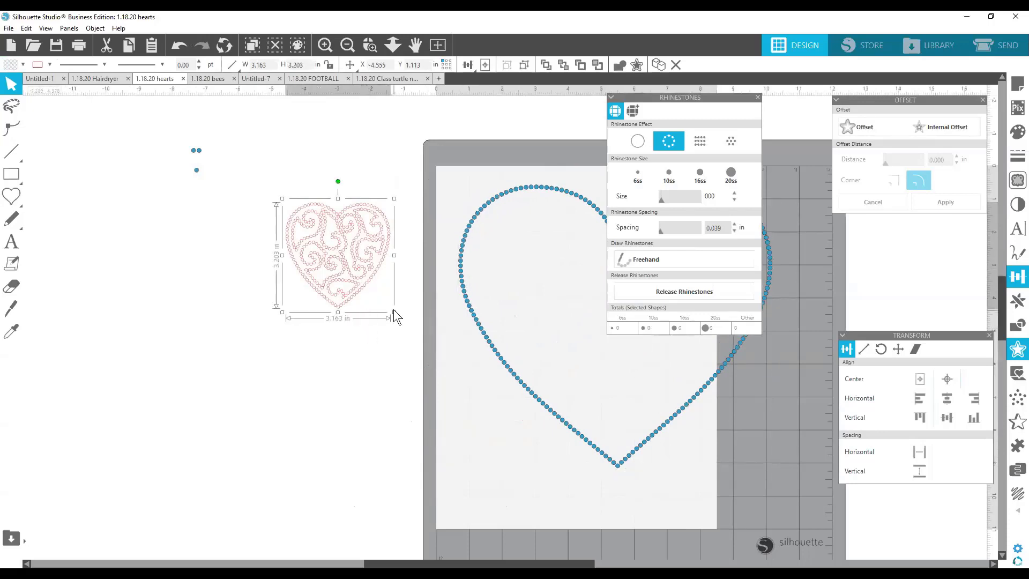
drag(394, 310, 601, 493)
click(363, 287)
drag(393, 313, 605, 504)
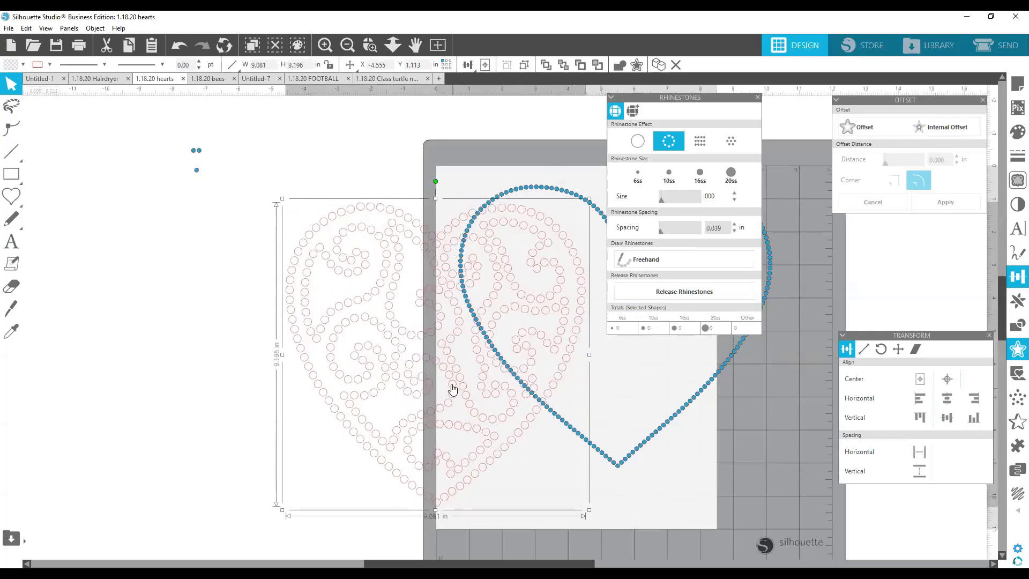
Separate the two hearts, with the swirl heart off the page and the rhinestone outline heart overlapping the page's left edge
drag(444, 382, 299, 380)
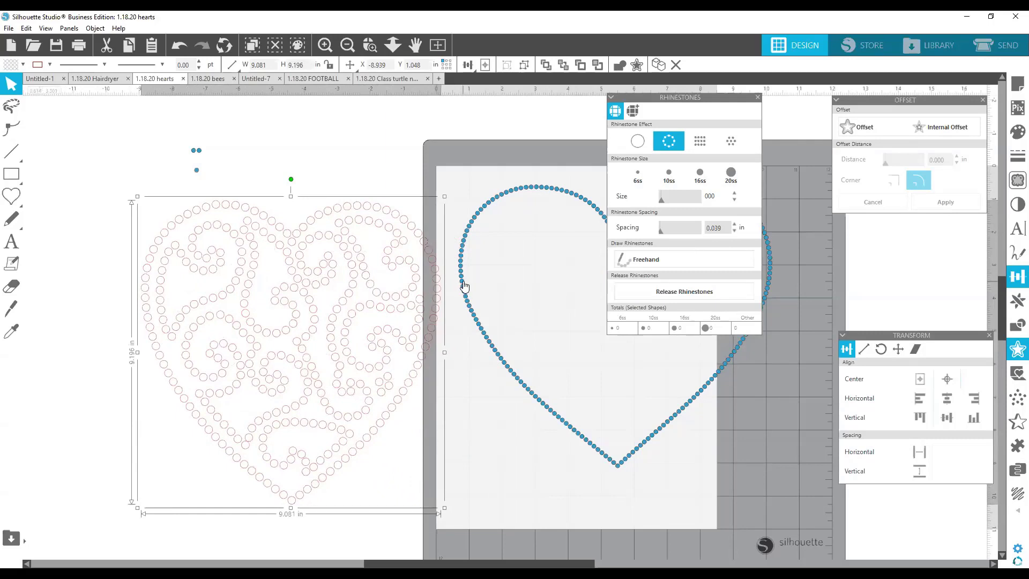
click(135, 130)
key(ctrl+a)
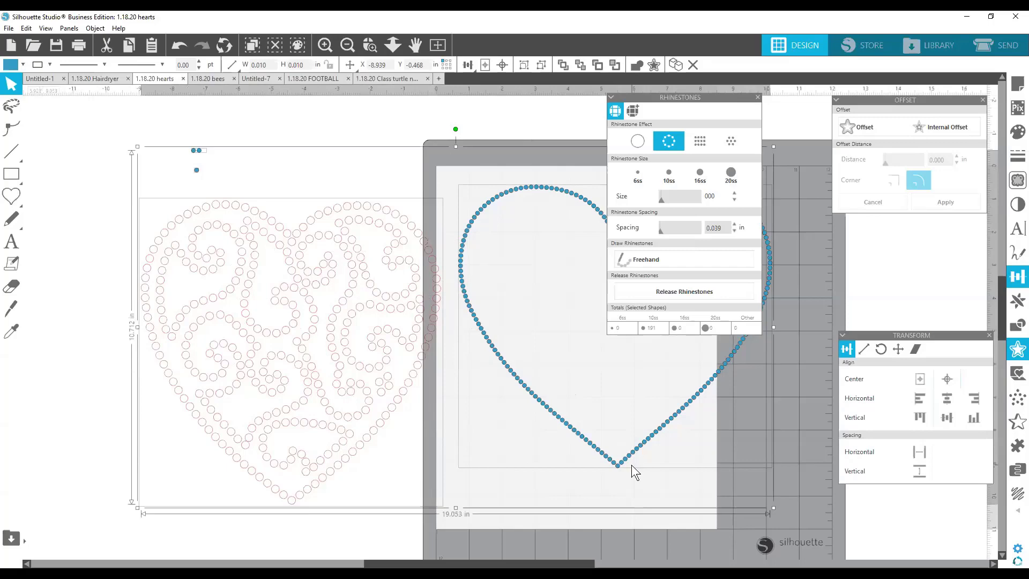
drag(343, 368, 171, 342)
click(740, 393)
click(387, 173)
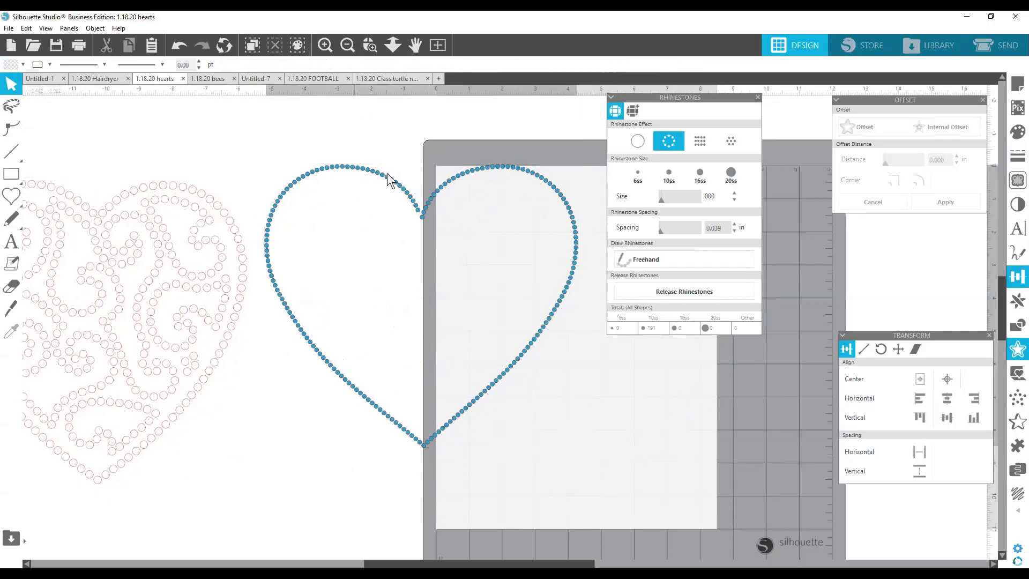
drag(387, 173, 437, 186)
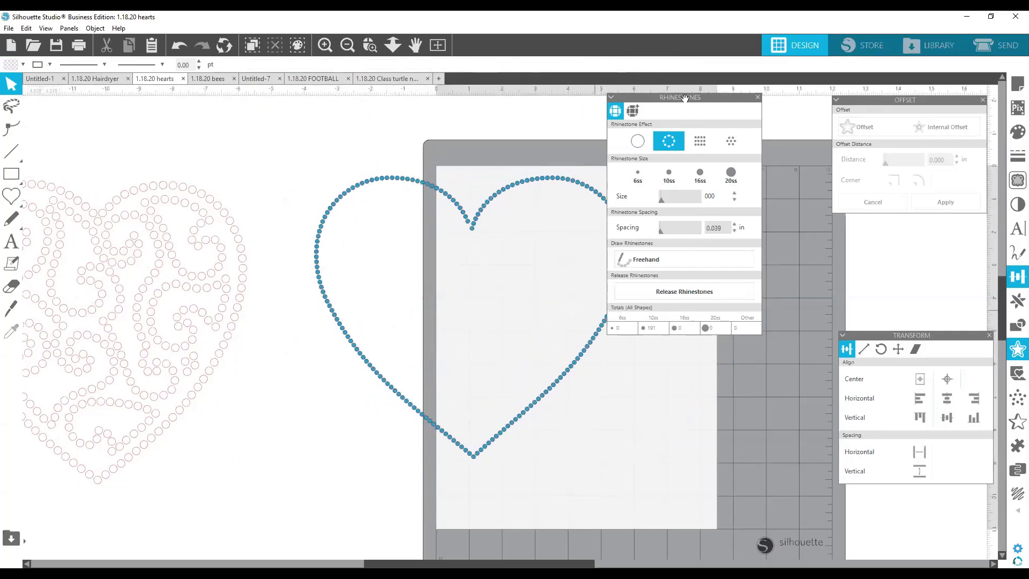
Draw a freehand rhinestone shape about 7.403 by 5.520 in inside the outline heart
drag(684, 98, 755, 110)
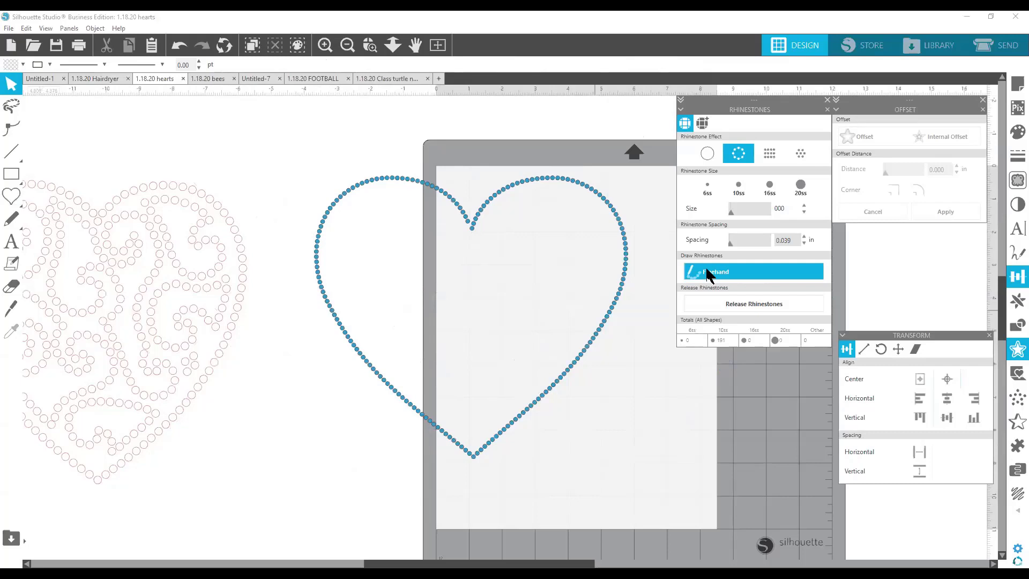
click(707, 271)
mouse_move(348, 254)
mouse_down()
mouse_move(413, 225)
mouse_move(457, 275)
mouse_move(512, 221)
mouse_move(548, 211)
mouse_move(583, 220)
mouse_move(592, 262)
mouse_move(502, 371)
mouse_move(459, 392)
mouse_move(466, 324)
mouse_move(416, 313)
mouse_move(386, 264)
mouse_move(362, 275)
mouse_move(346, 260)
mouse_up()
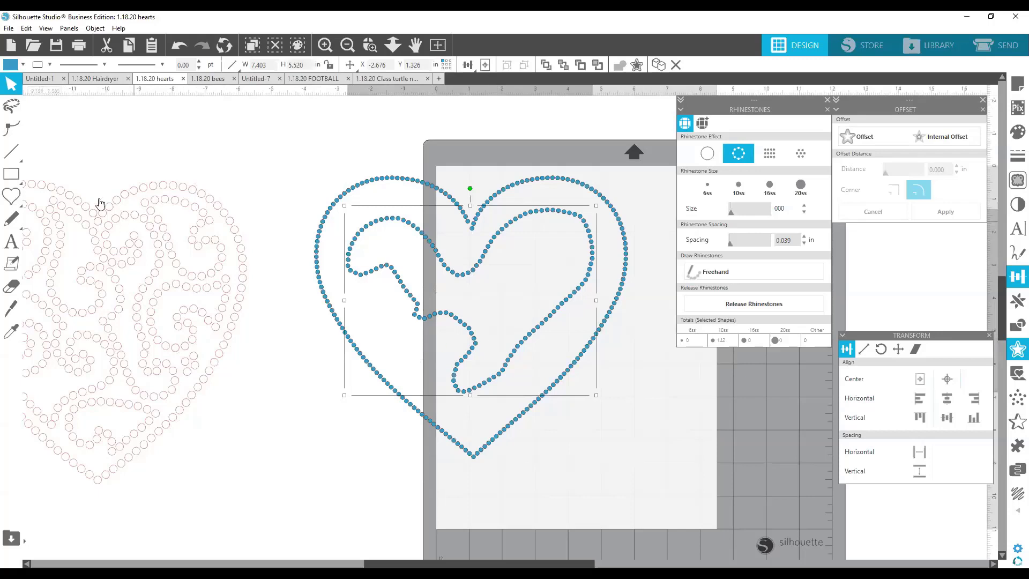
Delete both hearts together with the freehand rhinestone shape, and undo the deletion
drag(65, 160, 607, 490)
key(Delete)
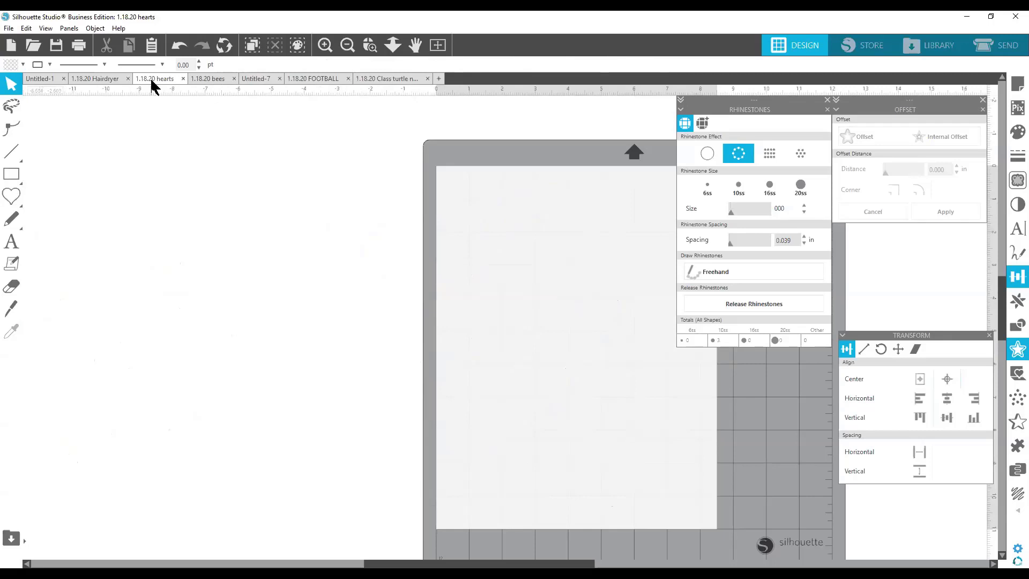
click(179, 48)
click(180, 47)
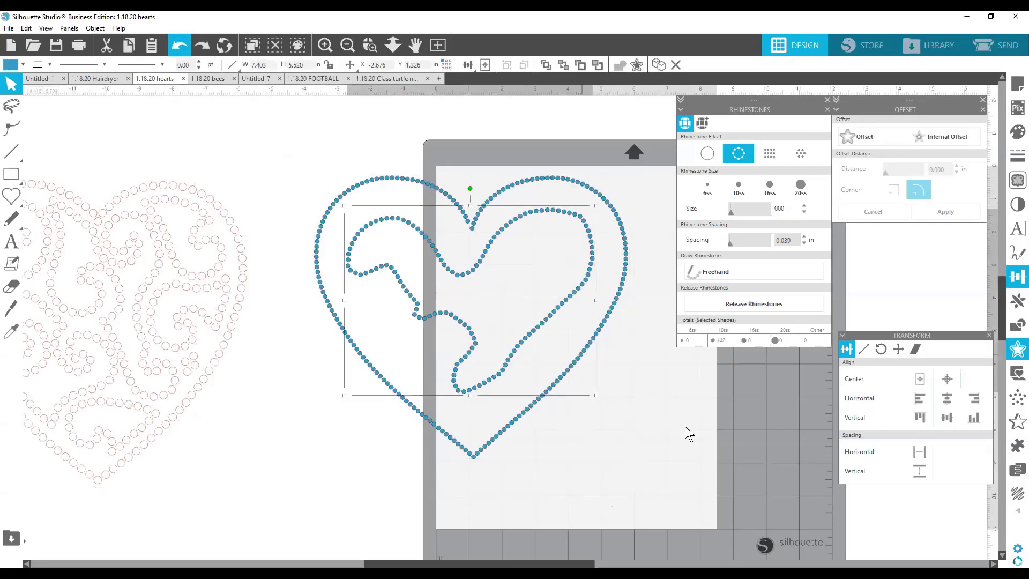
Delete the freehand rhinestone shape inside the outline heart
click(685, 433)
click(566, 304)
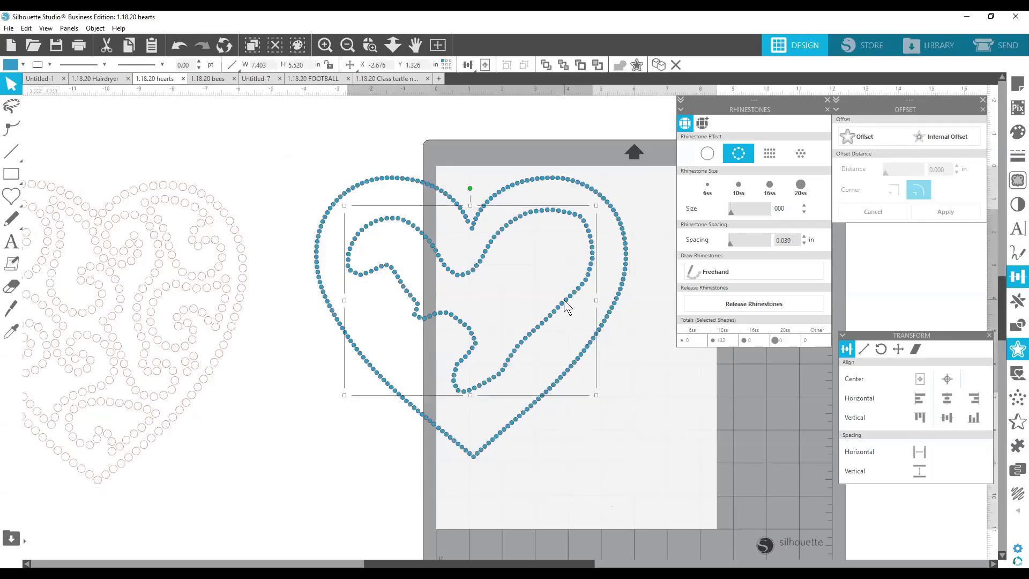
key(Delete)
Set the rhinestone outline heart's stone size to 20ss
click(510, 185)
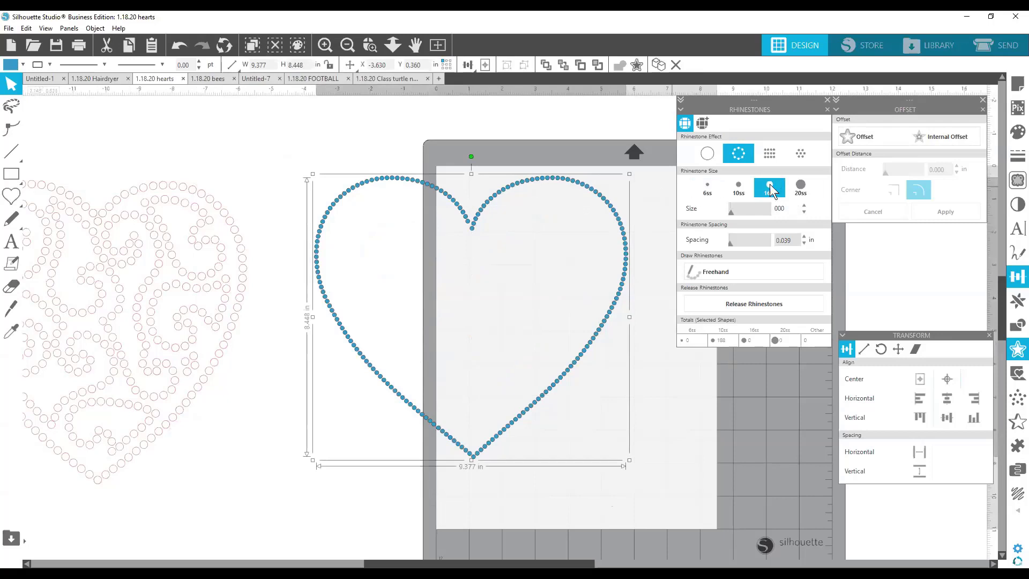
click(809, 191)
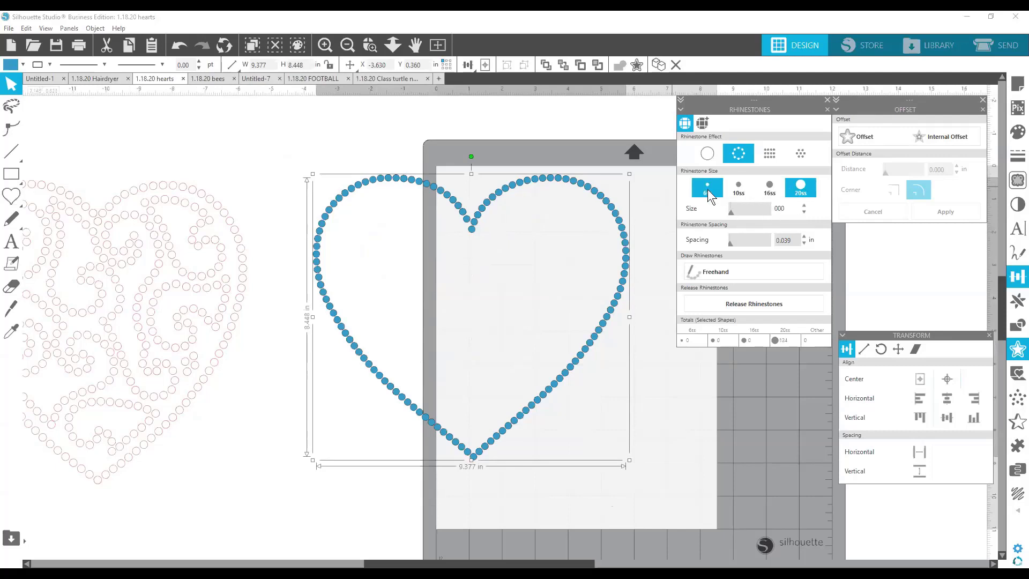
click(745, 190)
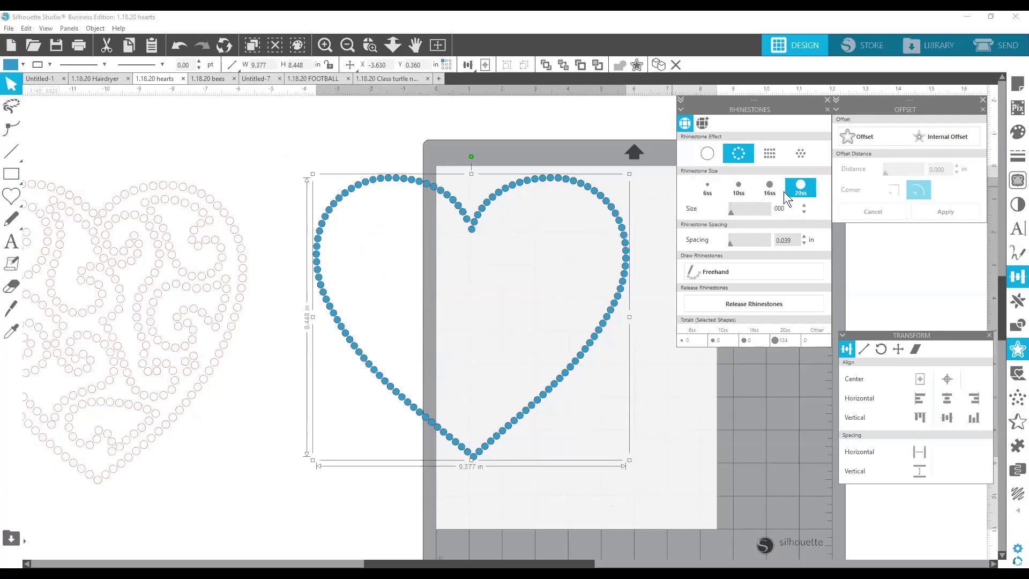
click(739, 192)
Draw a solid heart about 5.232 by 4.813 in and place it in the middle of the rhinestone outline heart
click(16, 200)
mouse_move(321, 200)
mouse_down()
mouse_move(526, 351)
mouse_move(408, 362)
mouse_up()
mouse_move(411, 294)
mouse_down()
mouse_move(501, 334)
mouse_move(477, 319)
mouse_up()
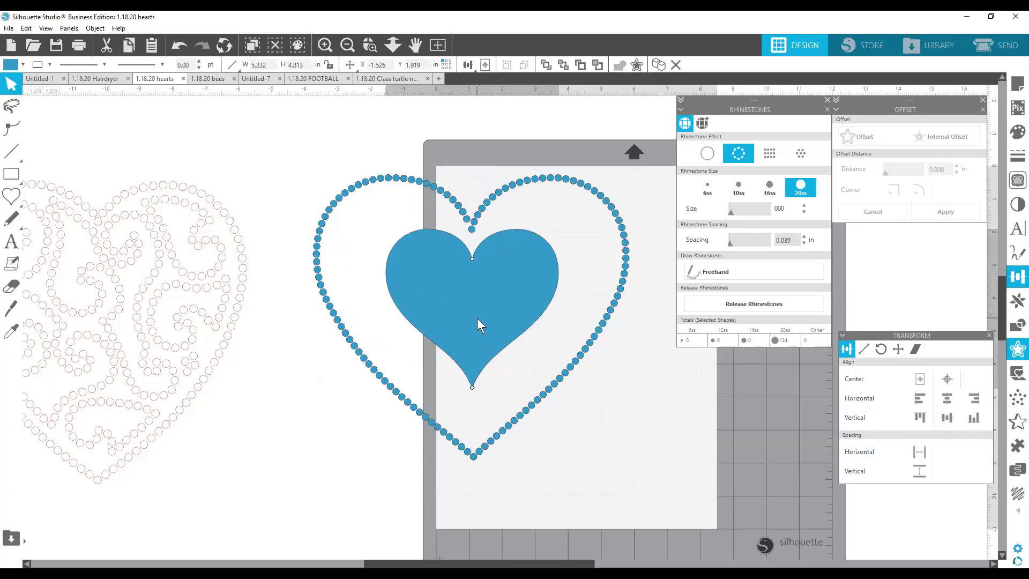
Apply the edge rhinestone effect to the inner heart with 10ss stones and lower it slightly inside the outline heart
click(466, 346)
click(740, 153)
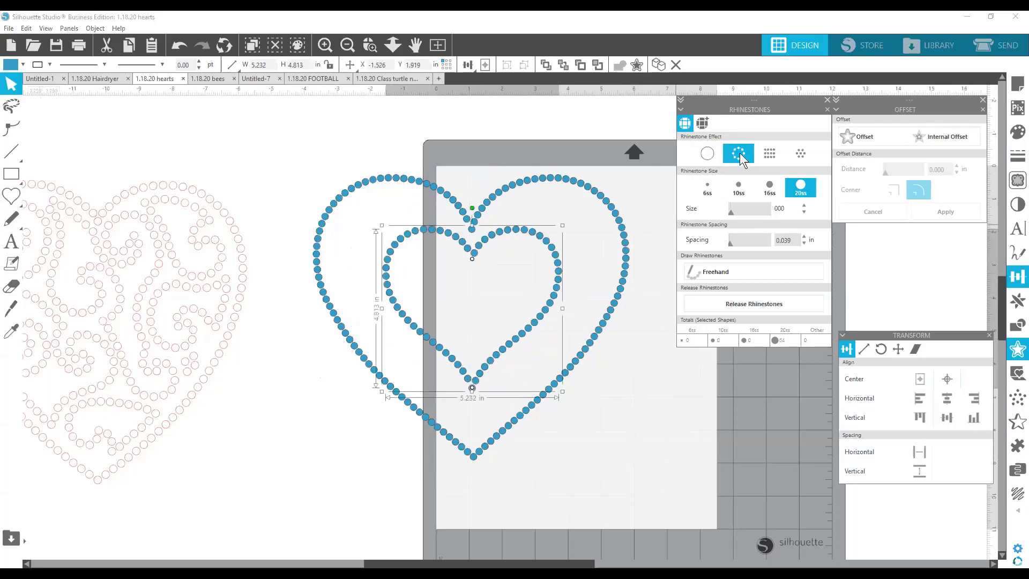
click(740, 188)
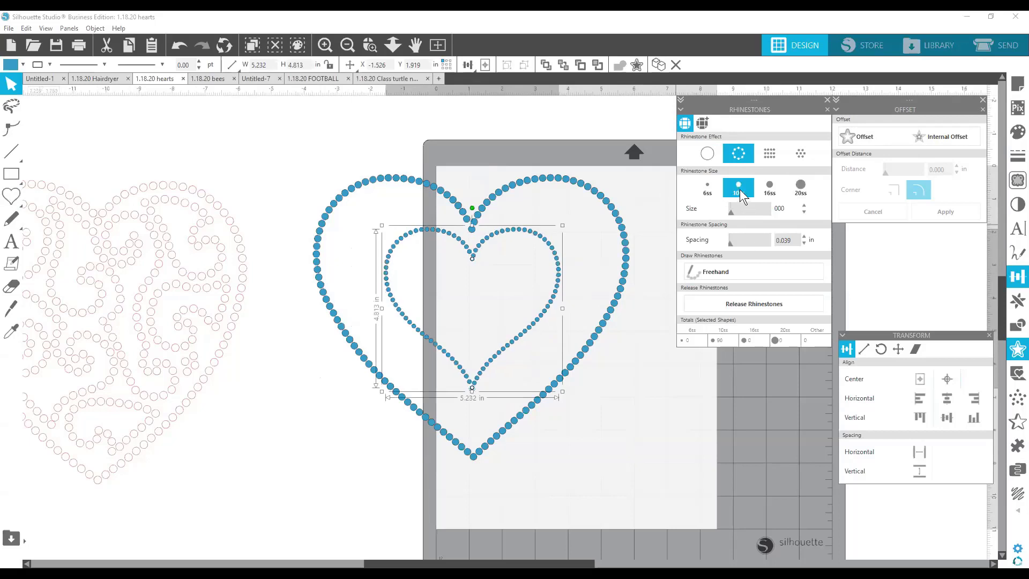
click(658, 429)
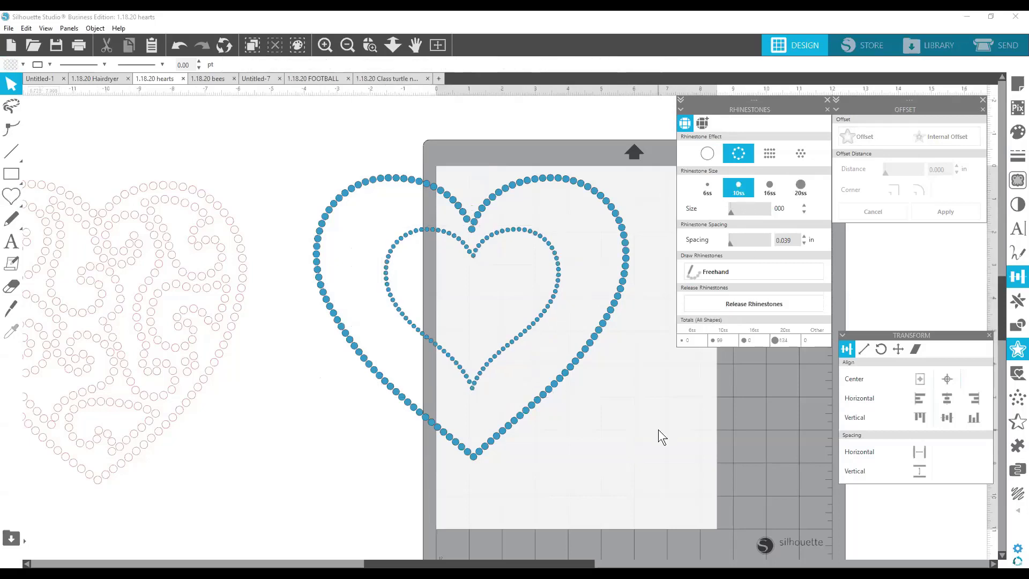
click(522, 338)
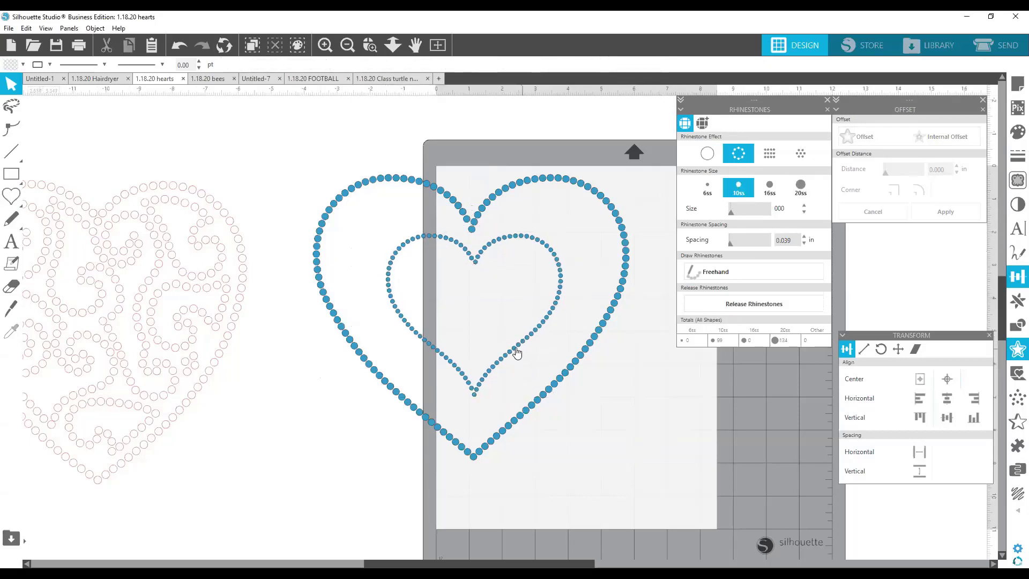
click(516, 348)
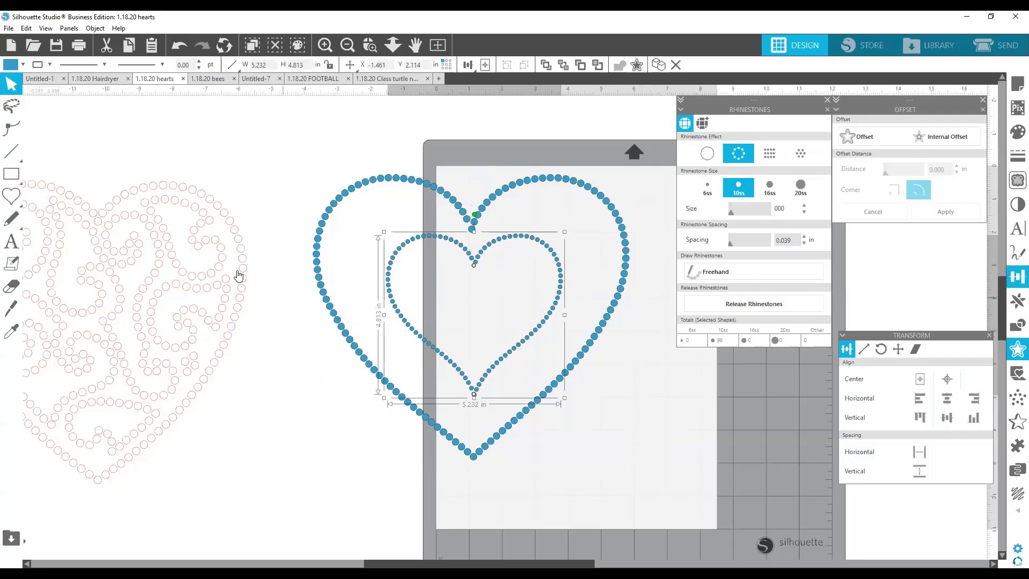
Move the swirl heart closer to the rhinestone outline heart without overlapping it
click(234, 255)
drag(255, 249, 341, 239)
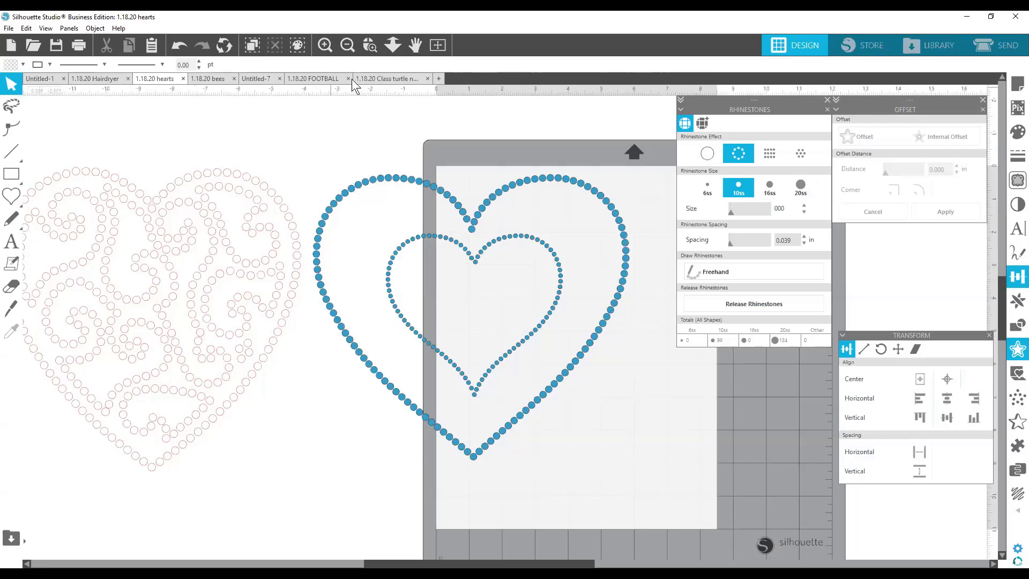
Look at the 1.18.20 Class turtle nodes design and return to the 1.18.20 hearts design
right_click(376, 75)
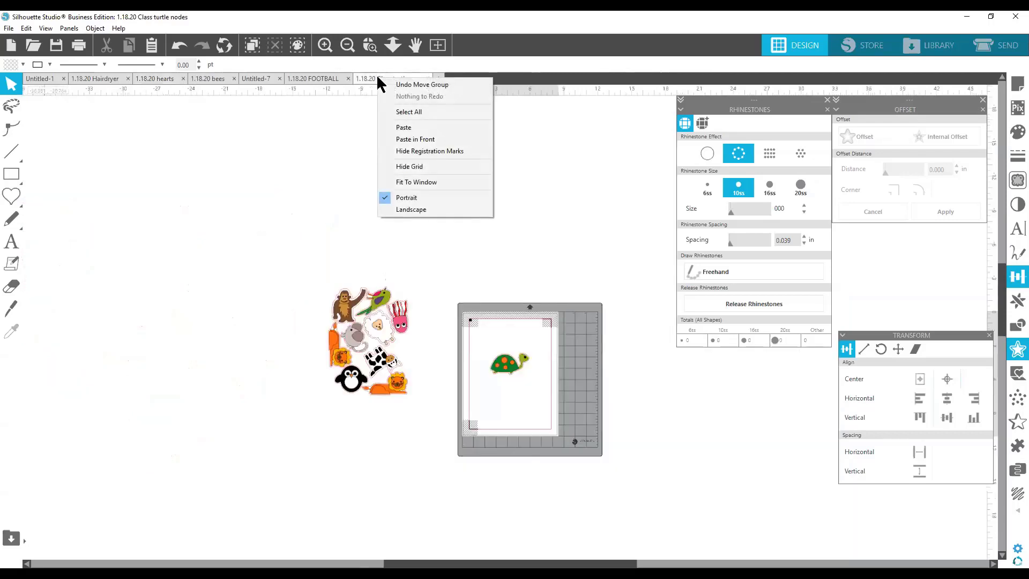
click(165, 79)
click(166, 79)
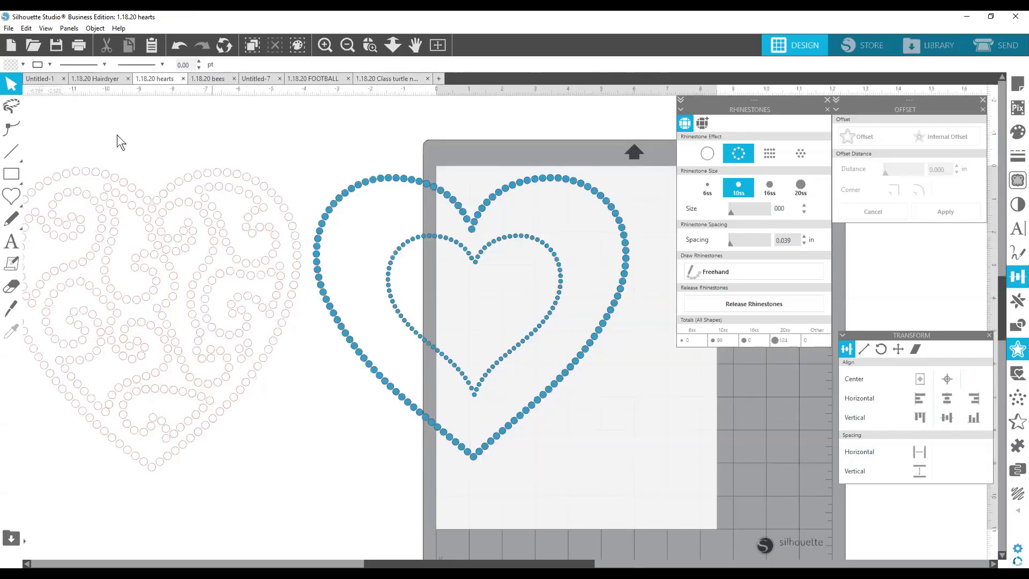
Delete every design in the hearts document and undo the deletion
key(ctrl+a)
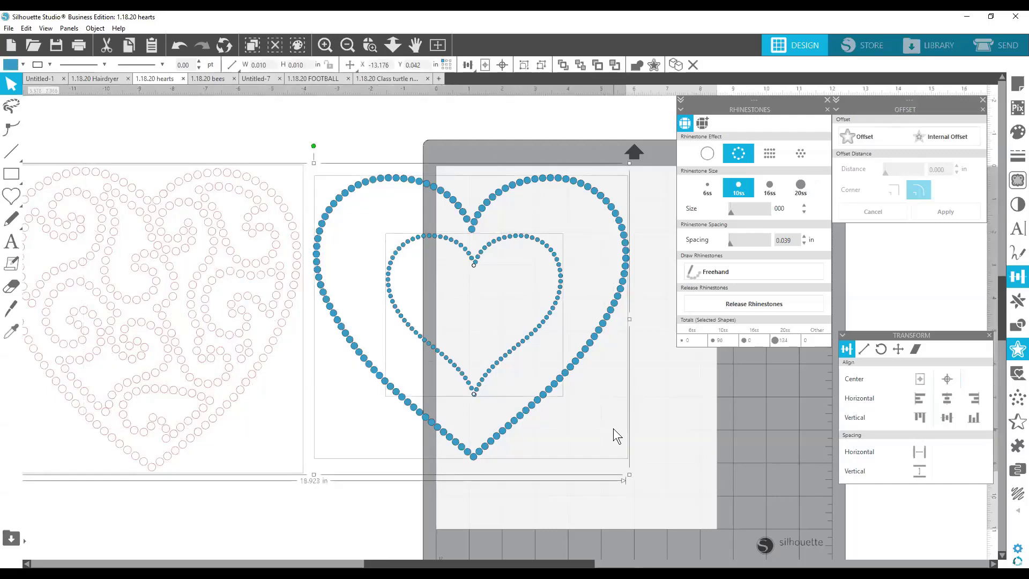
key(Delete)
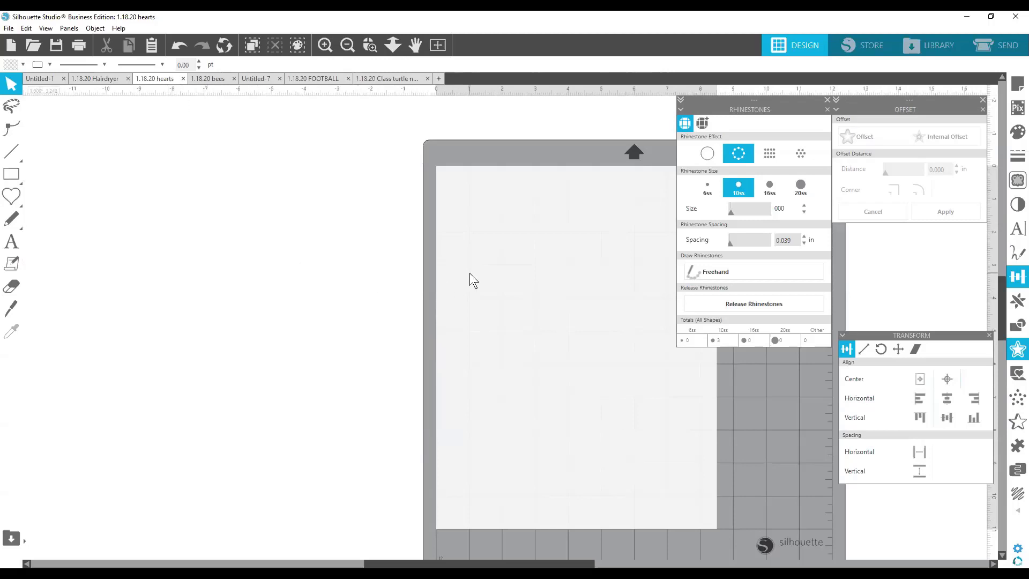
click(179, 45)
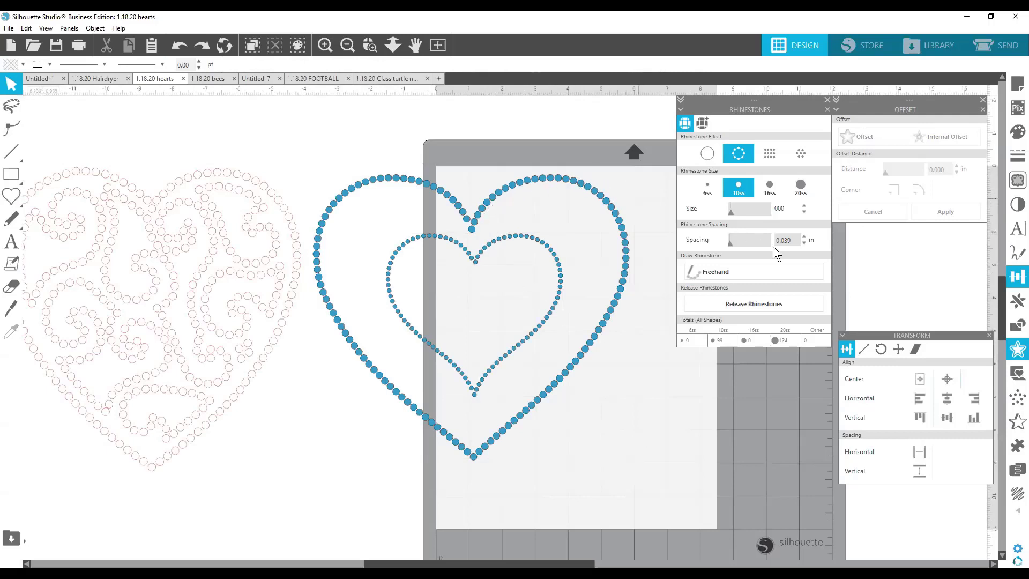
Set the outer 20ss heart's rhinestone spacing to 0.022 in
click(601, 202)
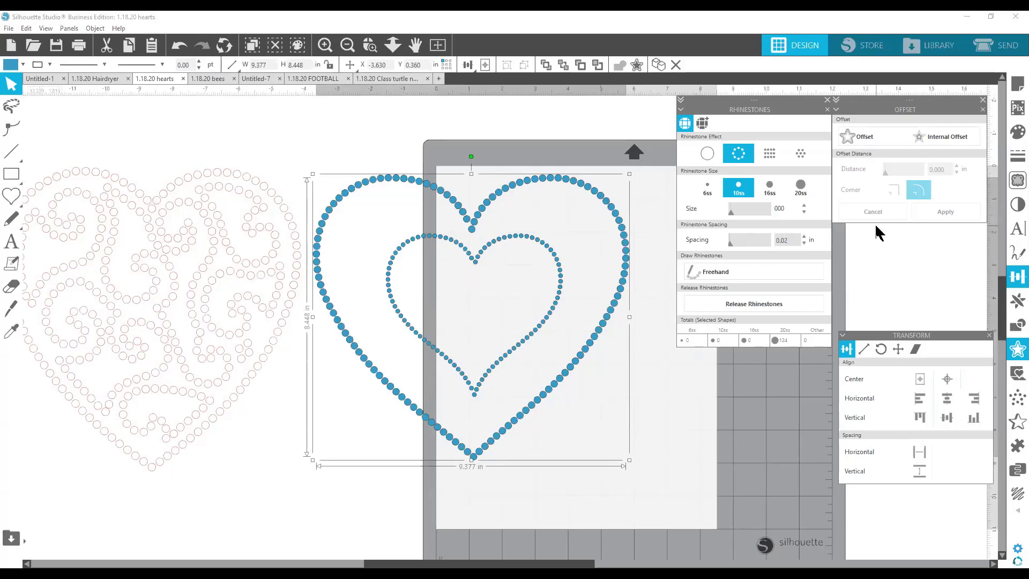
text(2)
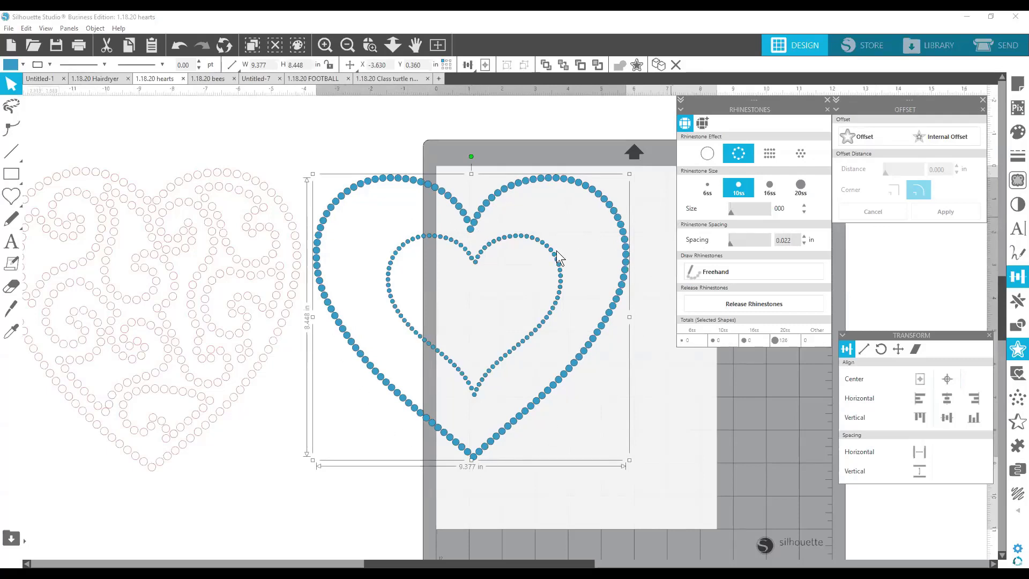
Widen the inner 10ss heart's rhinestone spacing to 0.500 in
click(524, 241)
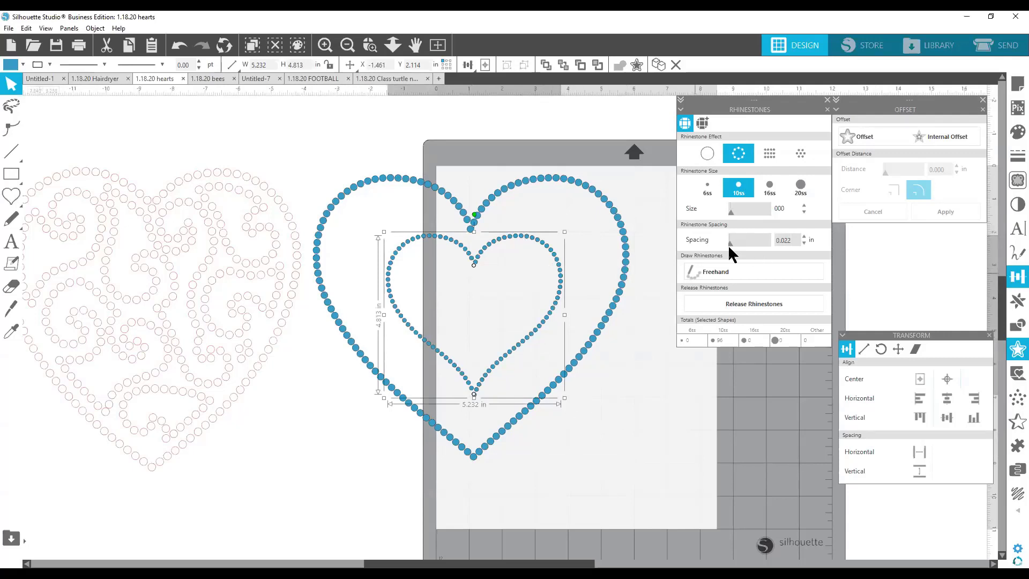
drag(730, 244, 738, 245)
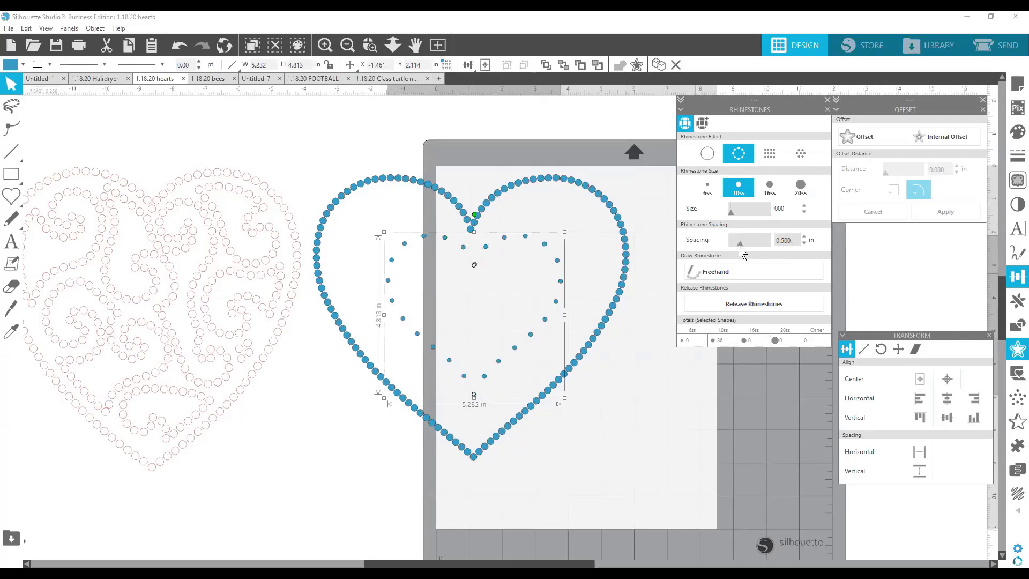
click(625, 423)
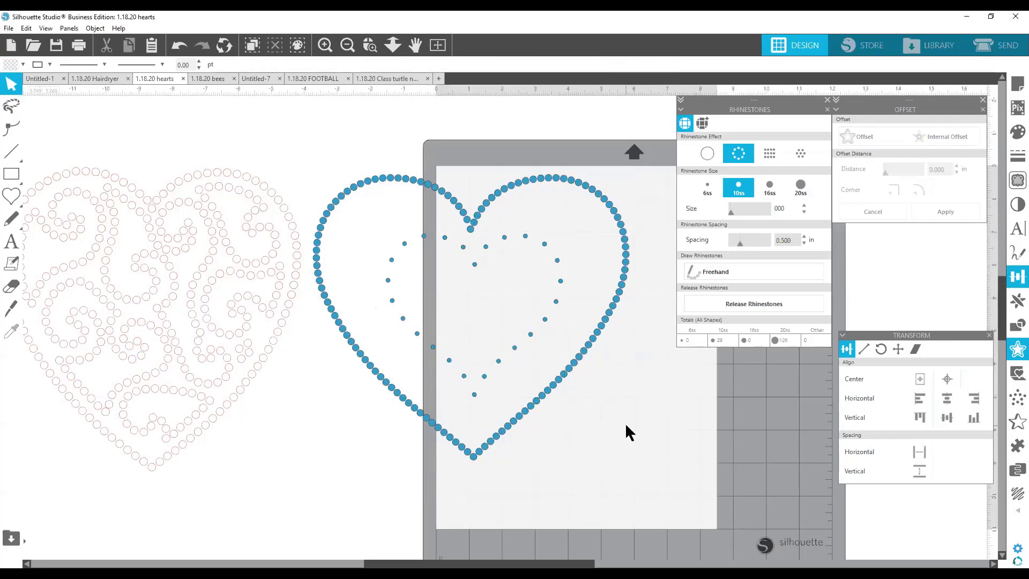
drag(741, 243, 739, 245)
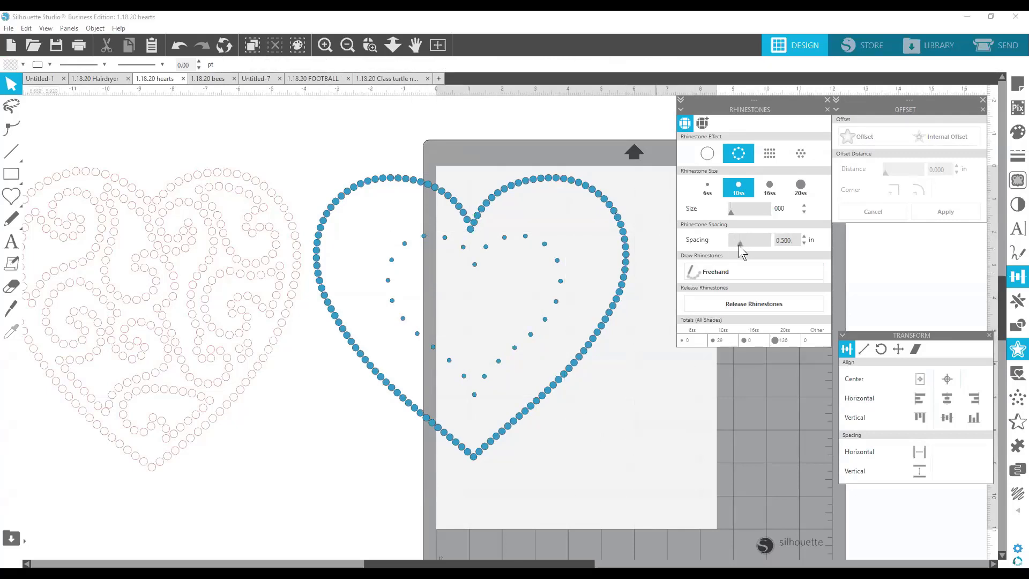
click(560, 263)
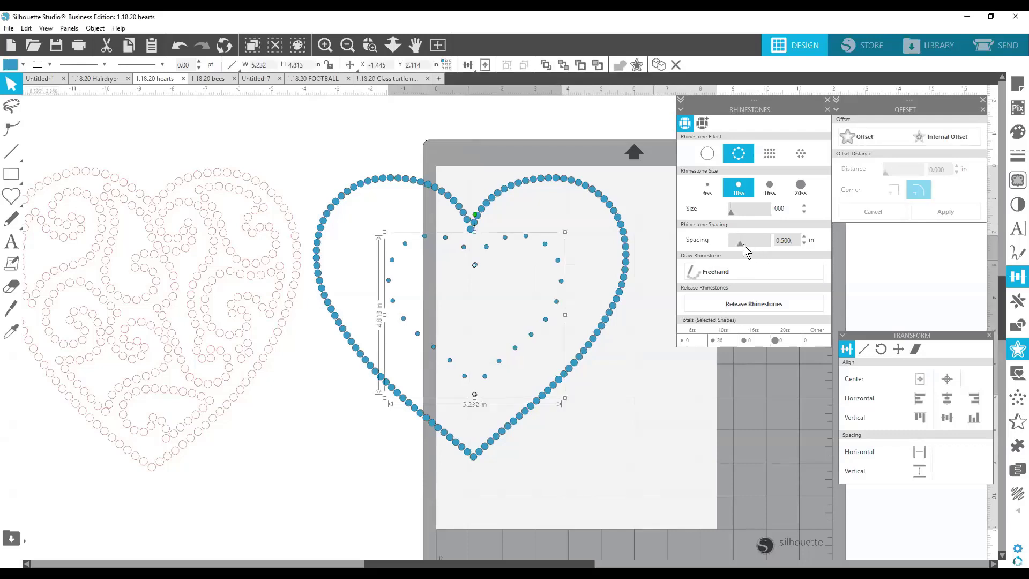
Set the inner 10ss heart's rhinestone spacing to 0.125 in and deselect the heart
drag(741, 243, 731, 243)
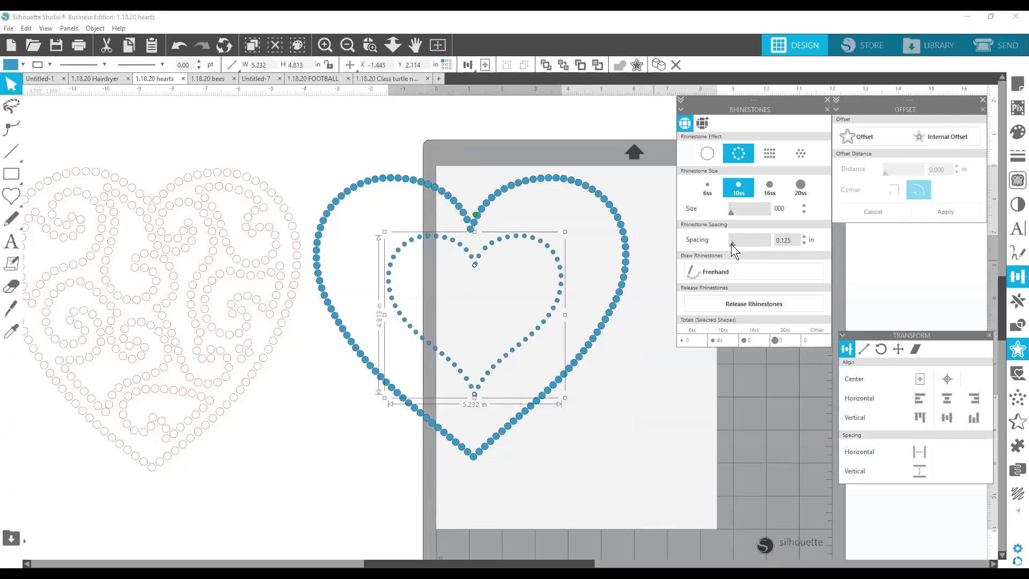
click(627, 441)
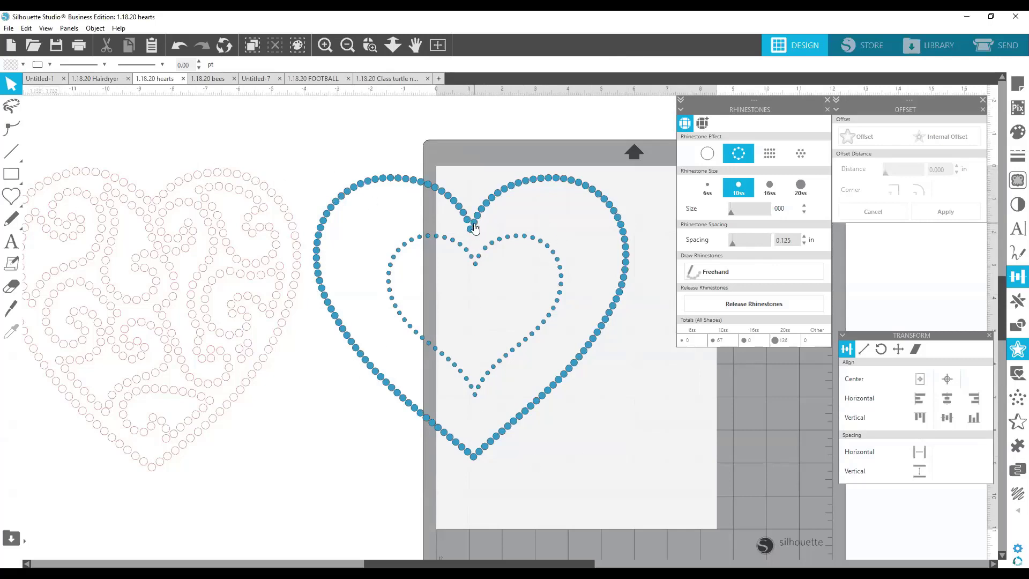
Examine up close how the stones are spaced along the outer 20ss and inner 10ss hearts
click(369, 45)
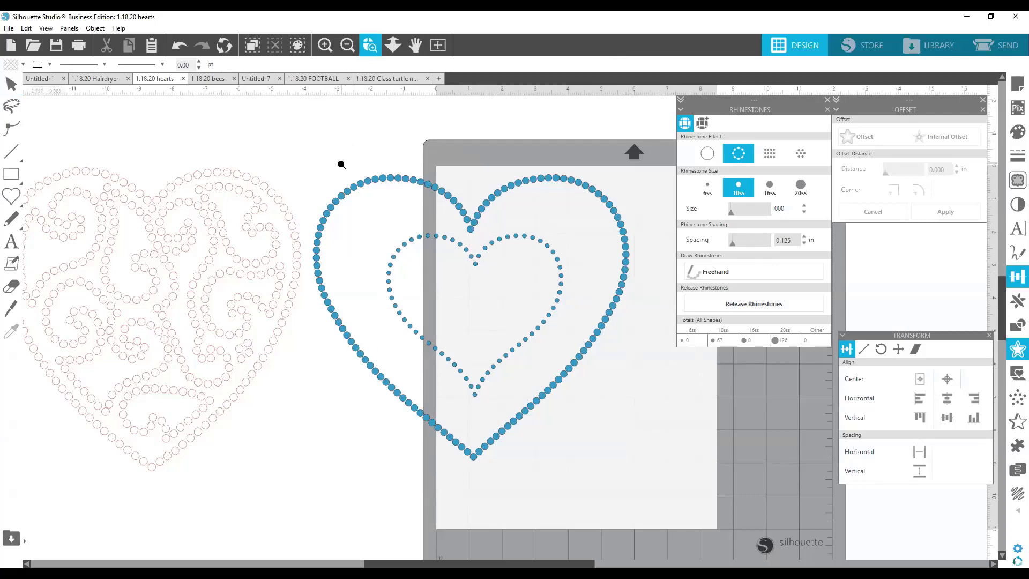
drag(342, 165, 509, 240)
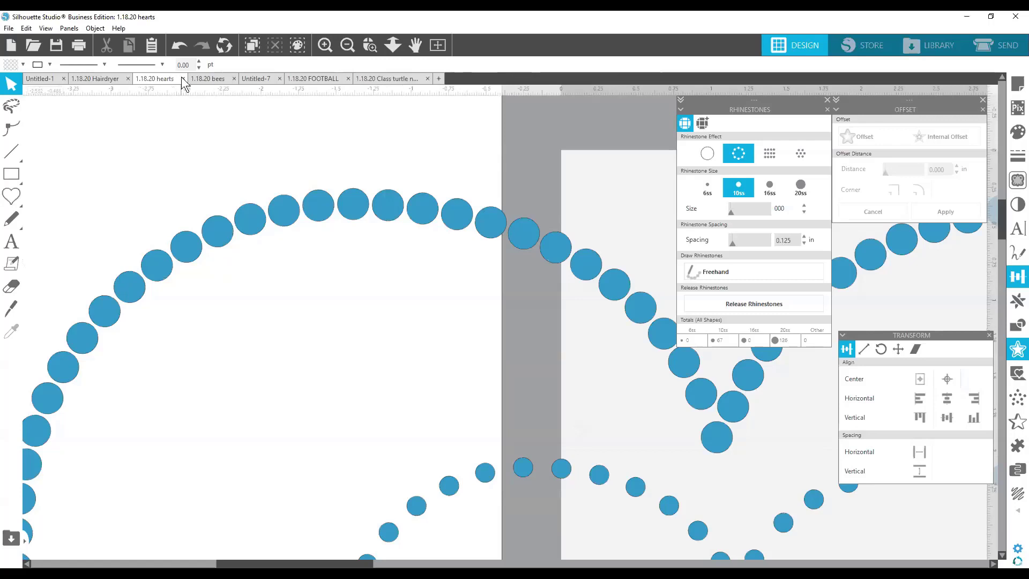
click(347, 46)
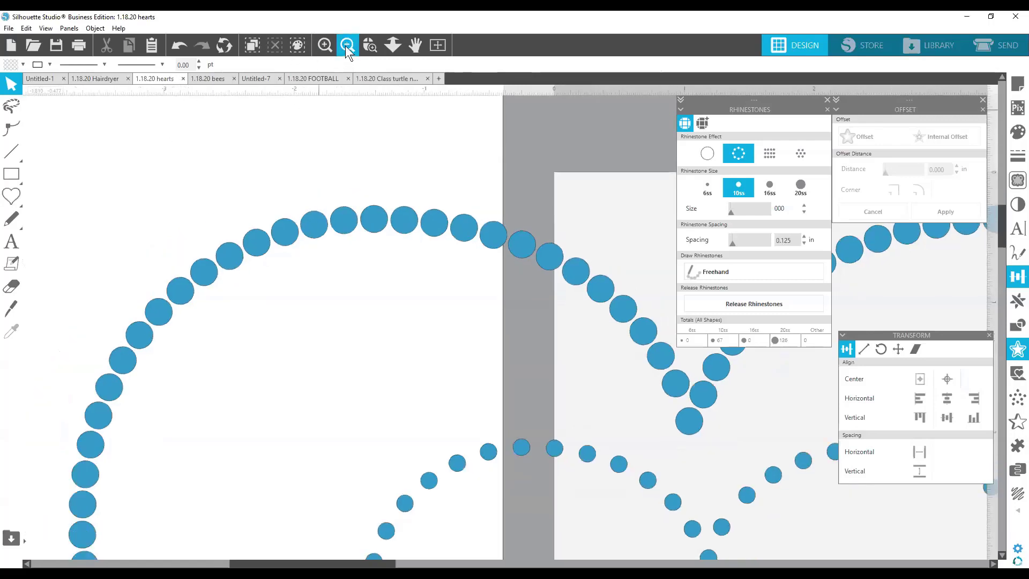
click(345, 46)
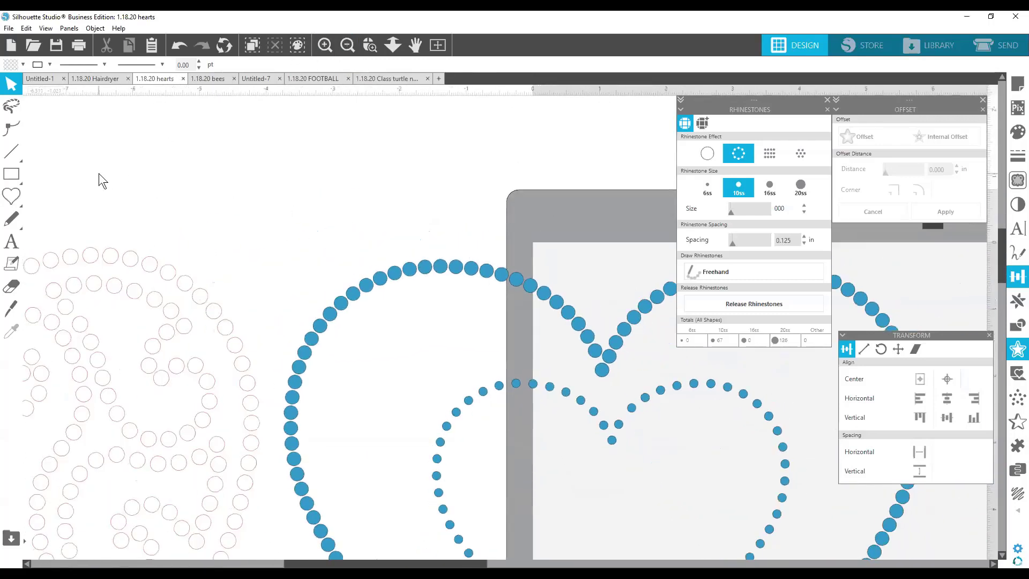
scroll(423, 182, down, 3)
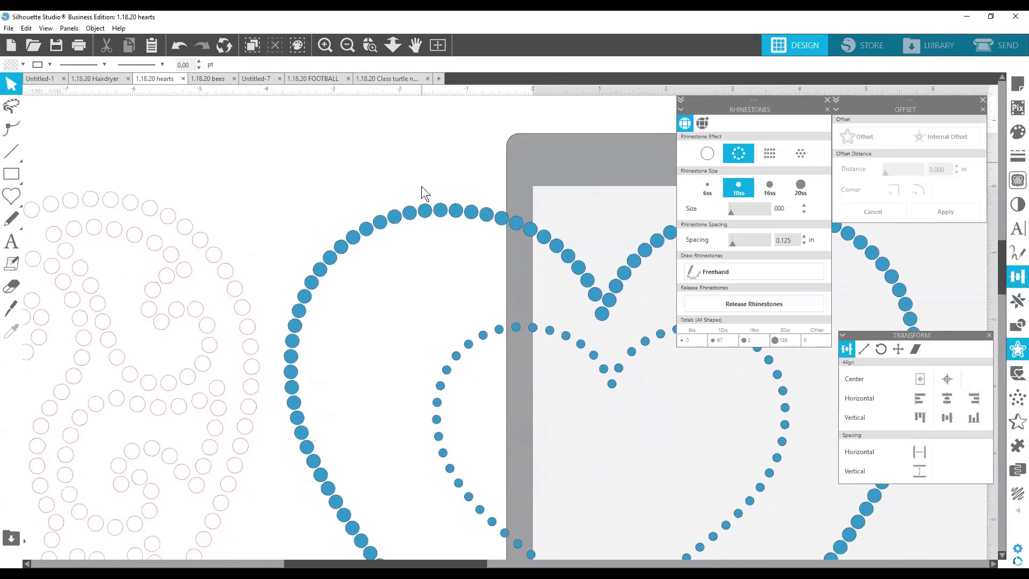
scroll(422, 187, down, 1)
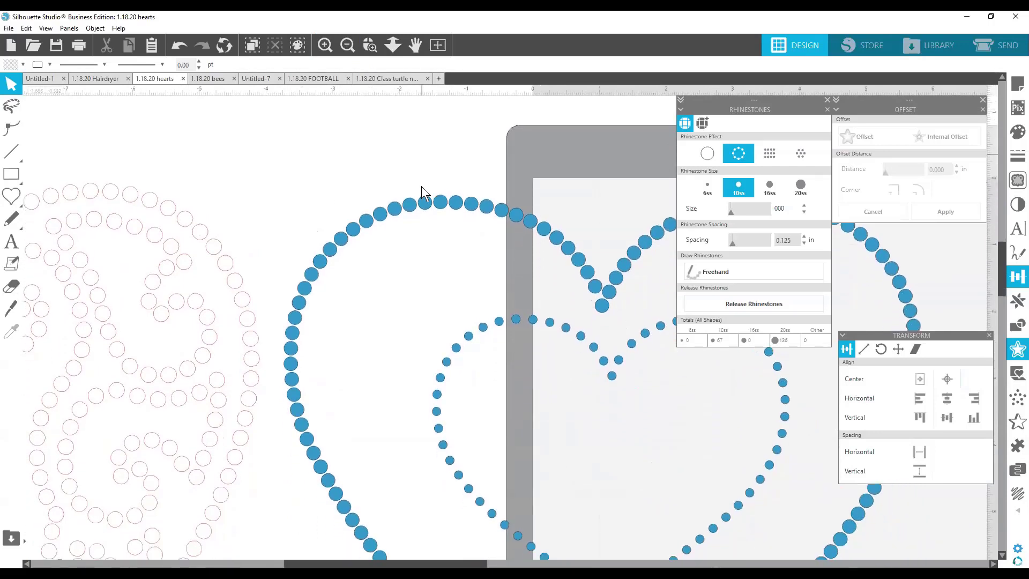
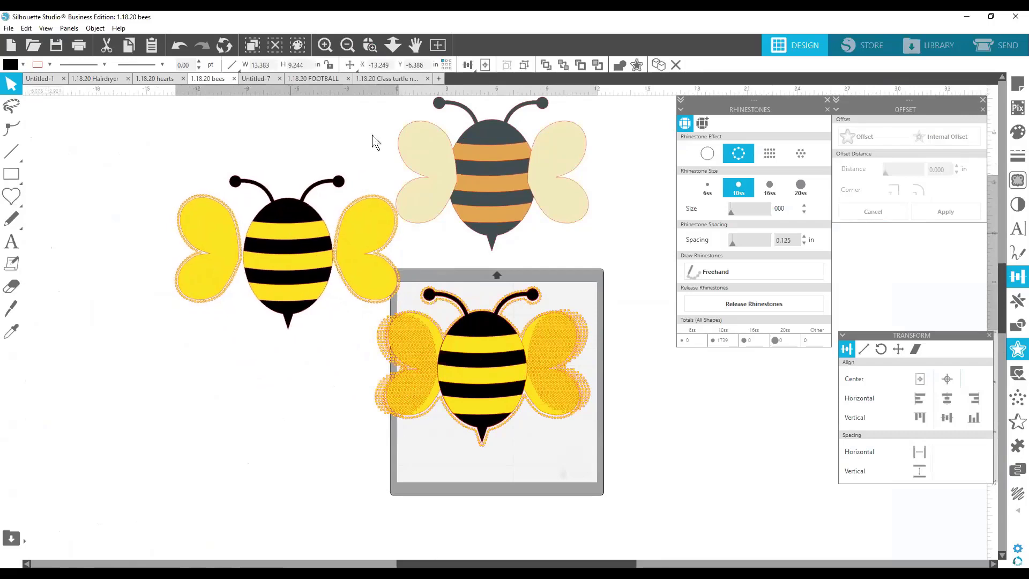
Pull the bee with rhinestone-edged wings away from the other bees in the 1.18.20 bees document and delete it
click(370, 46)
drag(232, 169, 616, 282)
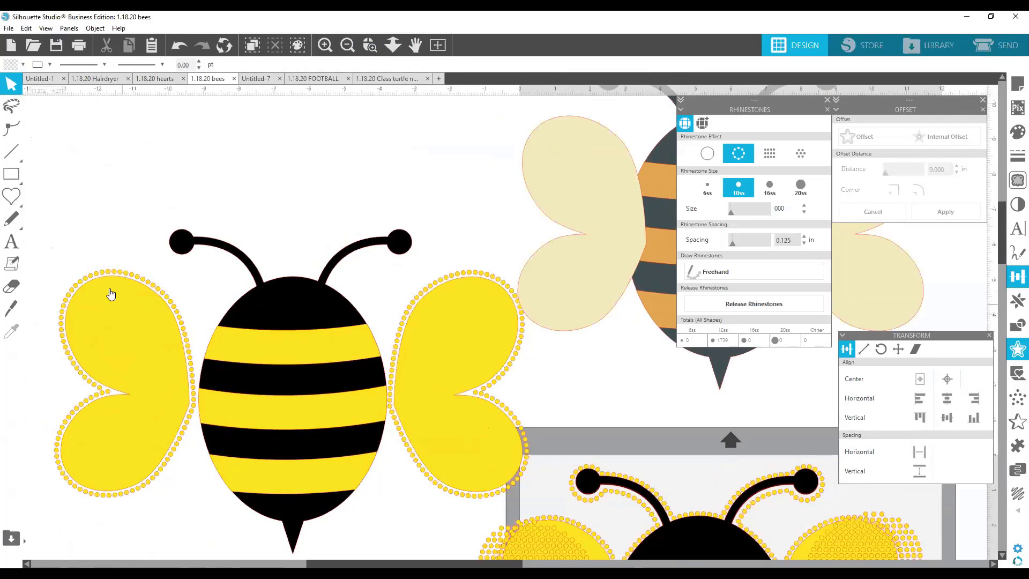
mouse_move(274, 346)
mouse_down()
mouse_move(243, 284)
mouse_move(277, 249)
mouse_up()
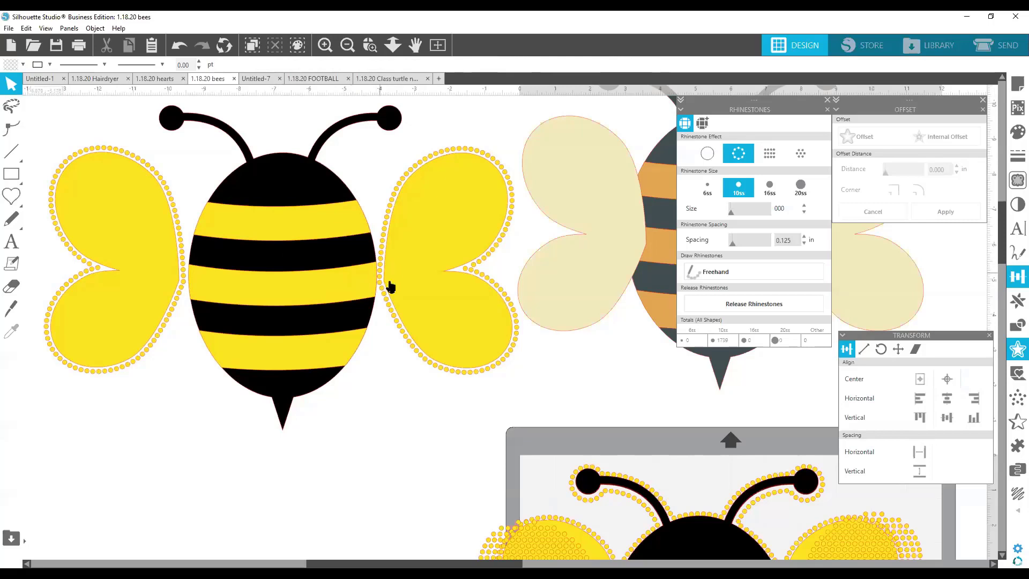
mouse_move(329, 285)
mouse_down()
mouse_move(338, 283)
mouse_move(321, 278)
mouse_up()
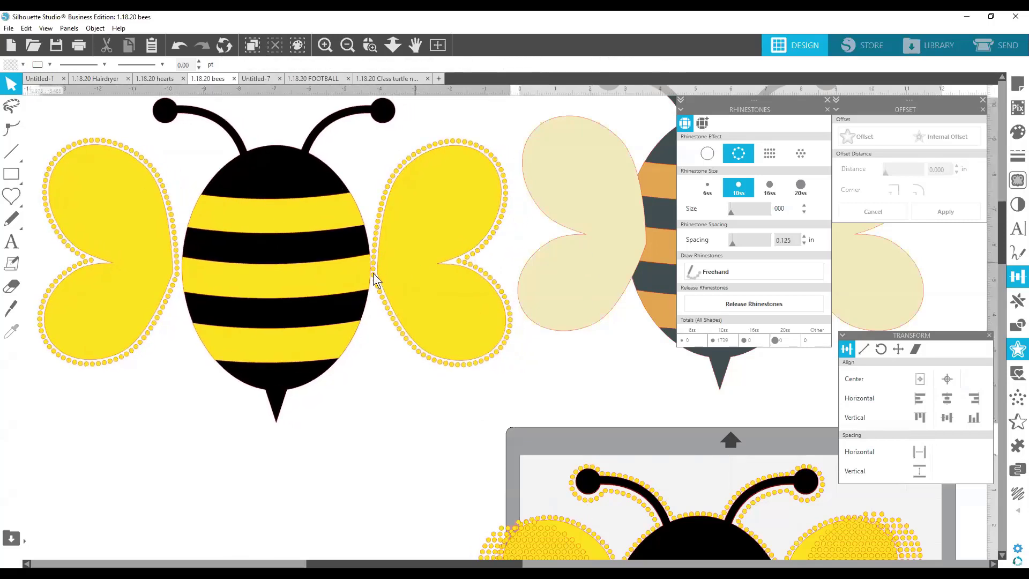
drag(408, 275, 357, 290)
key(Delete)
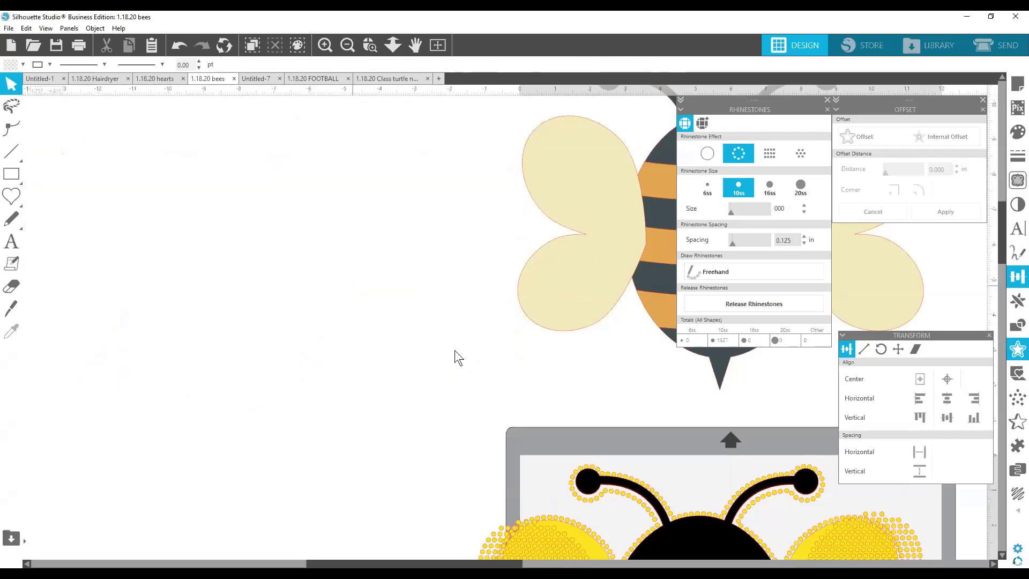
Separate the bee with rhinestone-filled wings from the fully outlined bee and delete the filled-wing bee
drag(538, 542, 275, 308)
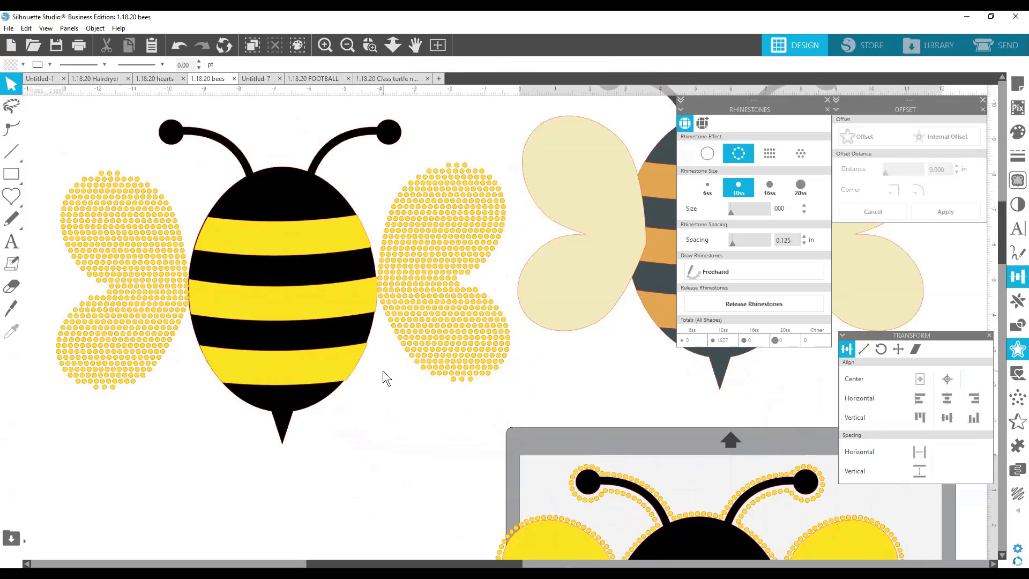
drag(326, 312, 255, 263)
drag(548, 543, 252, 363)
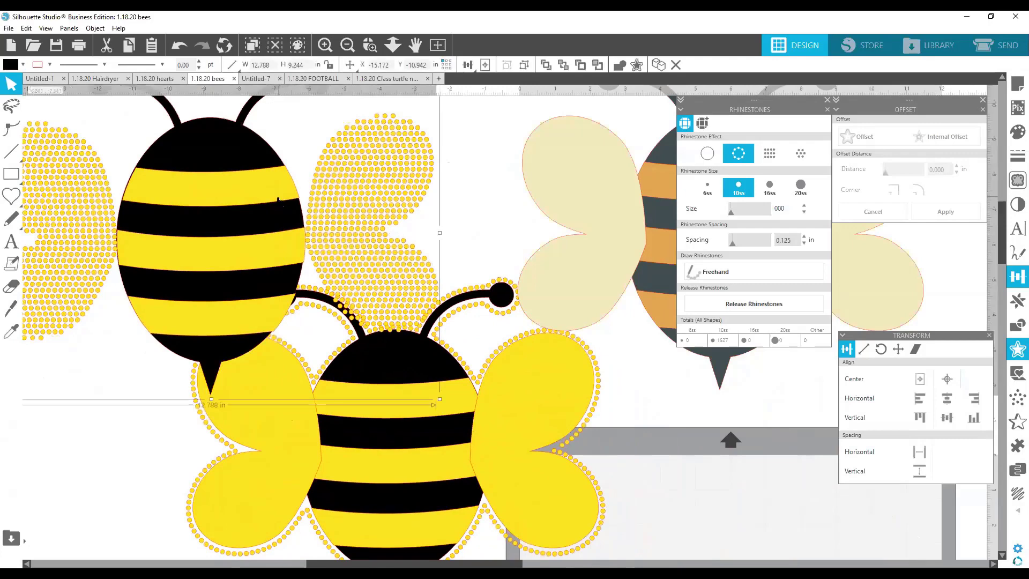
key(Delete)
Delete the bee with the rhinestone outline around its whole shape
drag(315, 339, 262, 265)
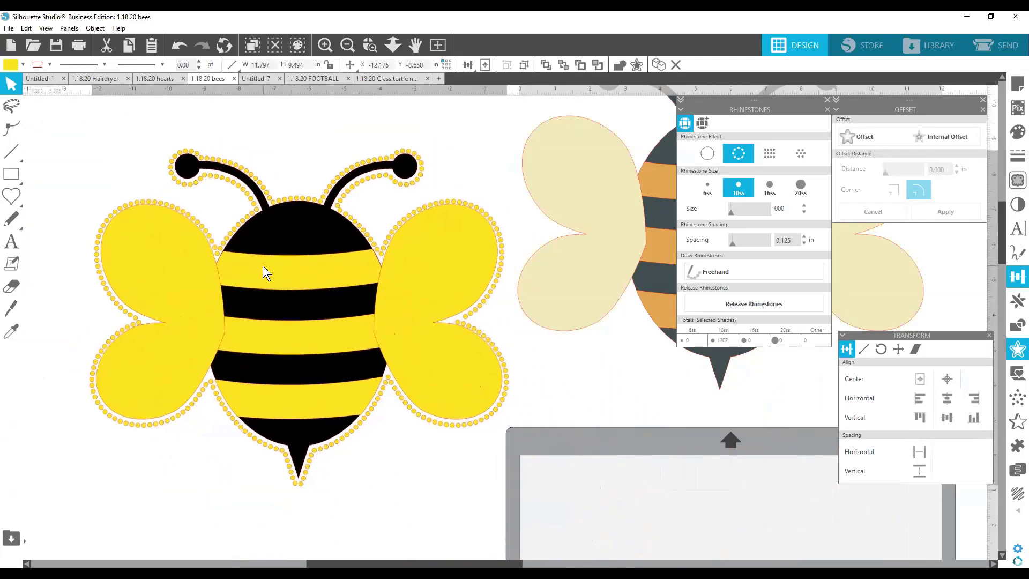
click(397, 340)
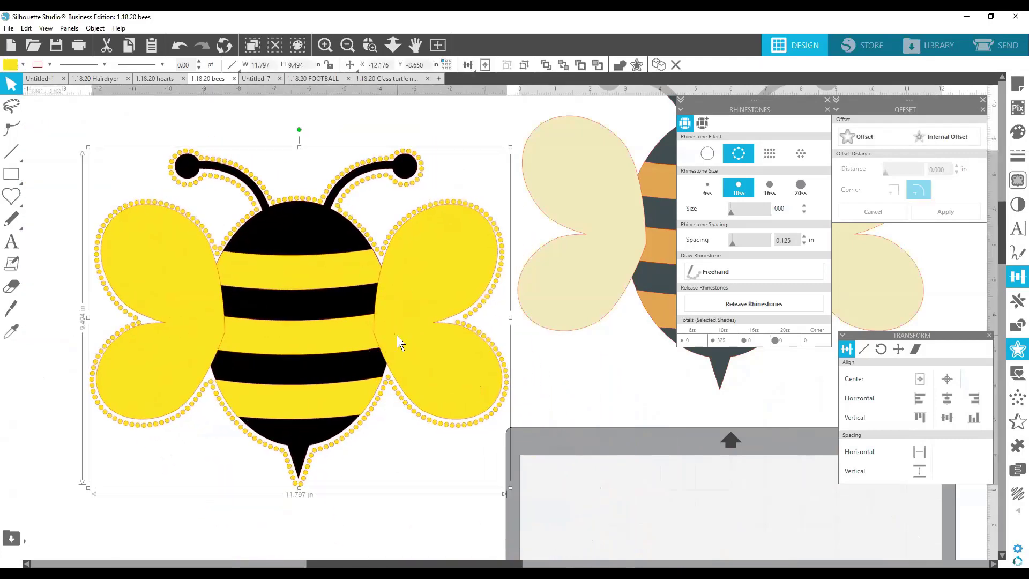
key(Delete)
Move the plain cream-winged bee into the cleared area and paste several copies of it
drag(576, 216, 361, 257)
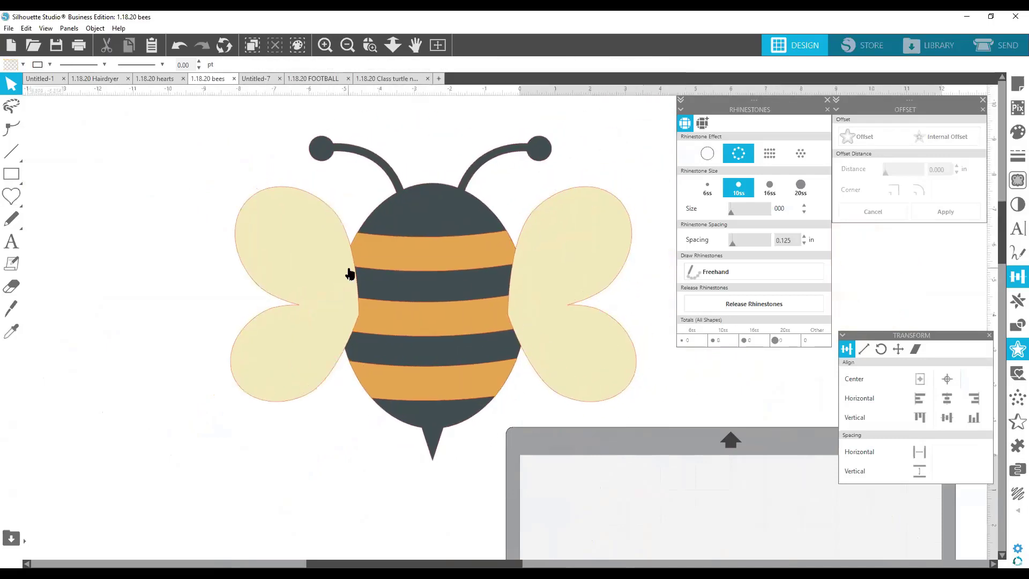
right_click(352, 262)
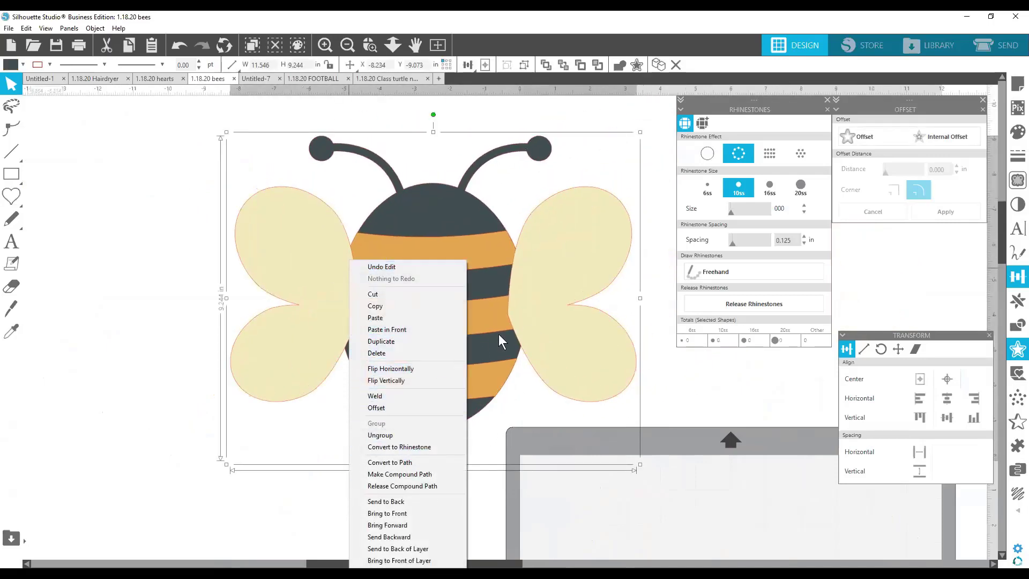
key(i)
click(257, 488)
click(416, 280)
key(ctrl+v)
key(ctrl+v)
key(ctrl+v)
key(ctrl+v)
key(ctrl+v)
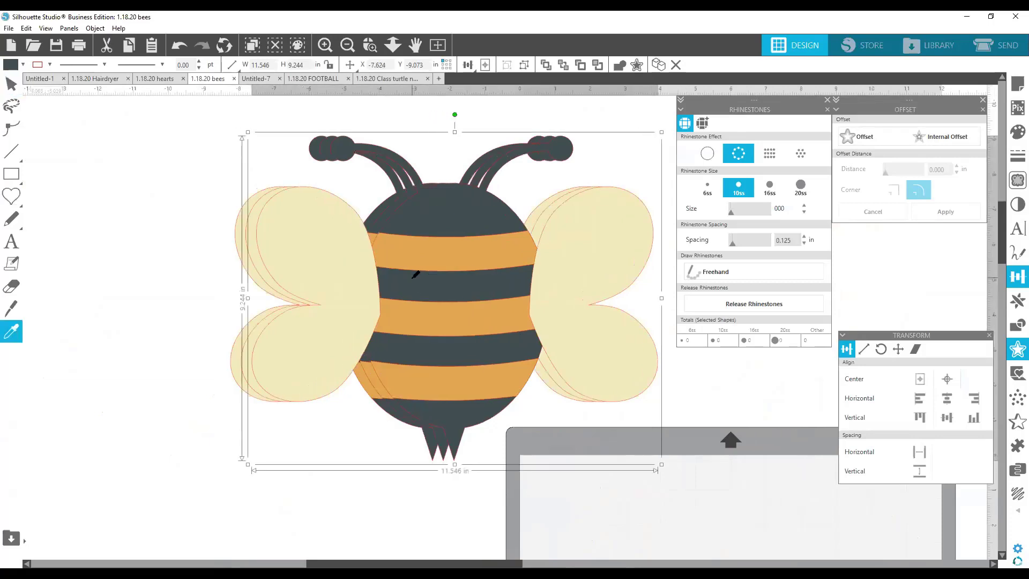
Move the extra bee copies off to the side of the workspace, keeping one single bee apart from them
key(v)
drag(573, 286, 120, 278)
drag(412, 275, 5, 265)
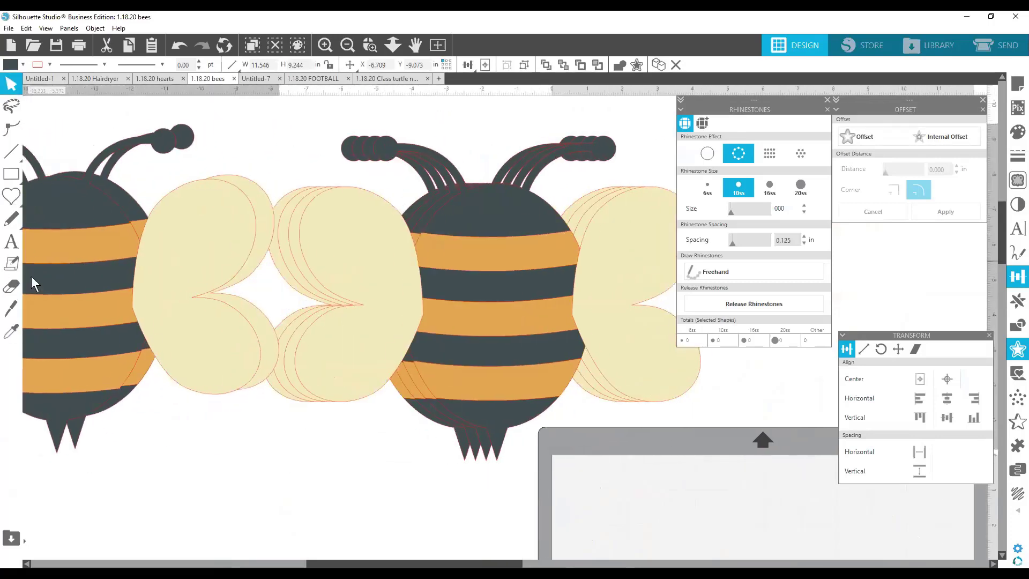
drag(419, 253, 5, 264)
drag(398, 245, 4, 255)
click(380, 296)
drag(404, 286, 423, 275)
click(642, 188)
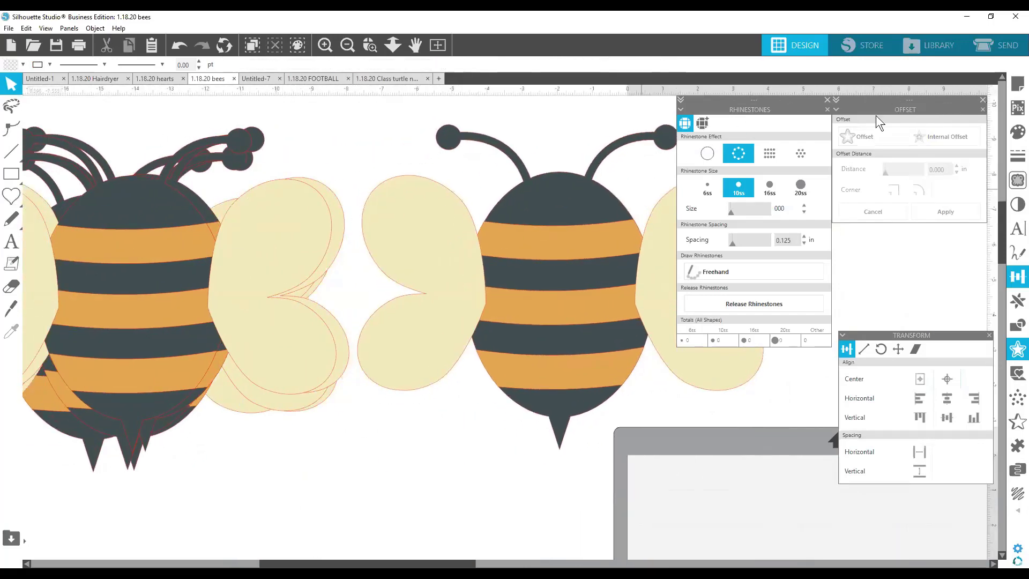
Position the single plain bee just above the page and ungroup it into separate parts
drag(298, 564, 391, 562)
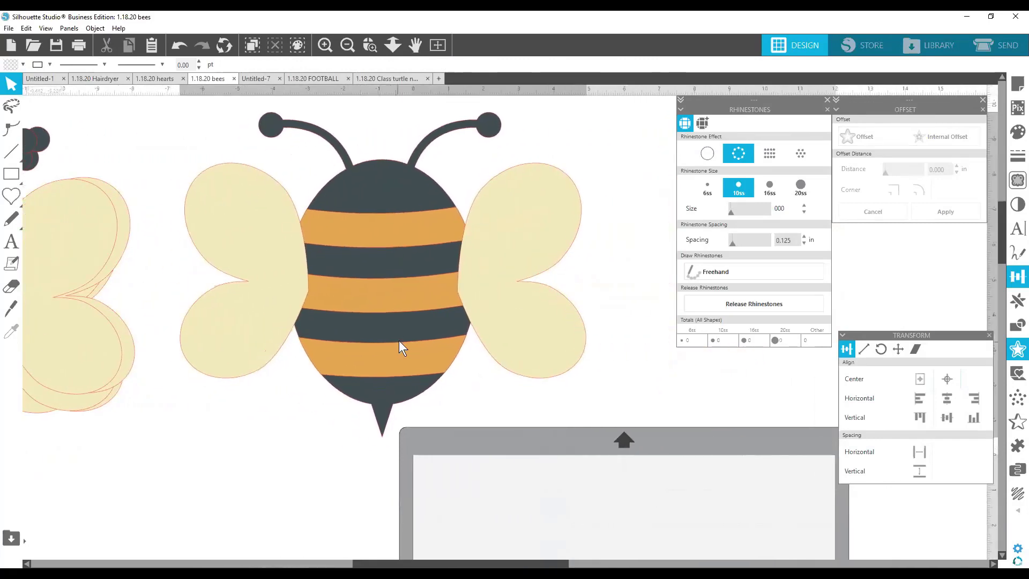
drag(399, 348, 420, 345)
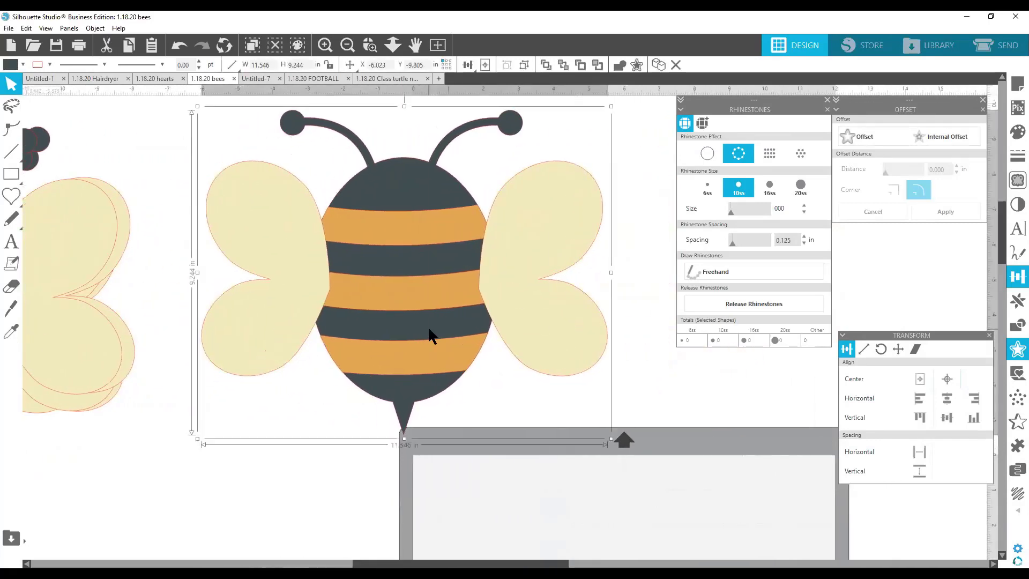
right_click(431, 336)
click(472, 199)
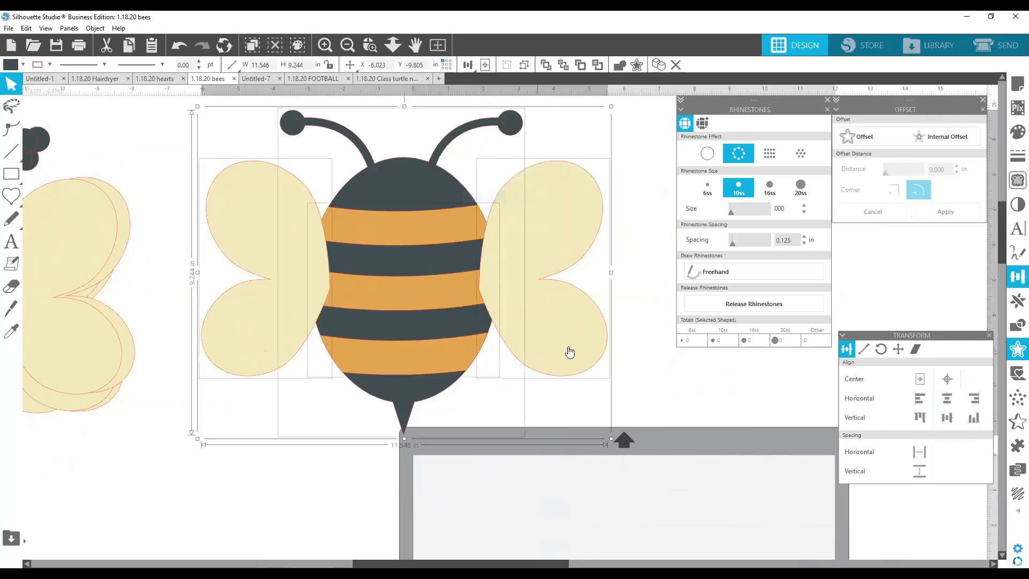
click(643, 343)
Compare the Edge, Linear Fill and radial fill rhinestone effects on the bee's right wing, keeping the radial fill with 10ss stones
click(571, 355)
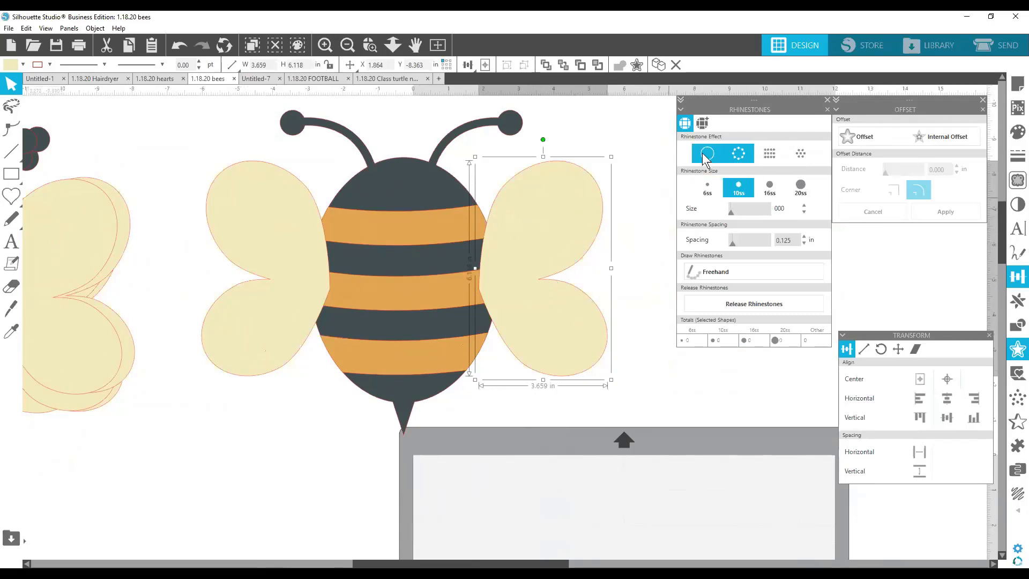
click(747, 152)
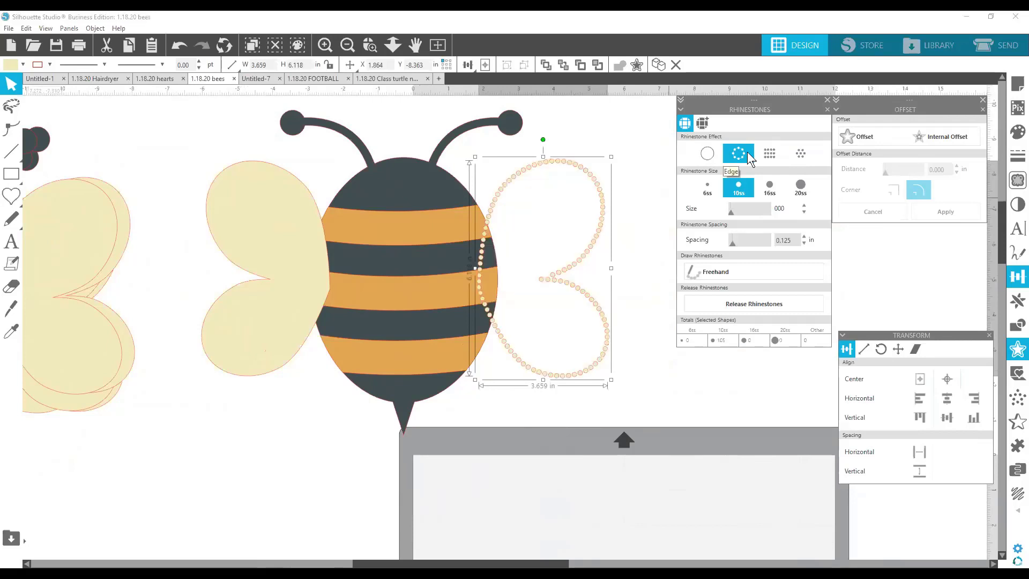
click(766, 156)
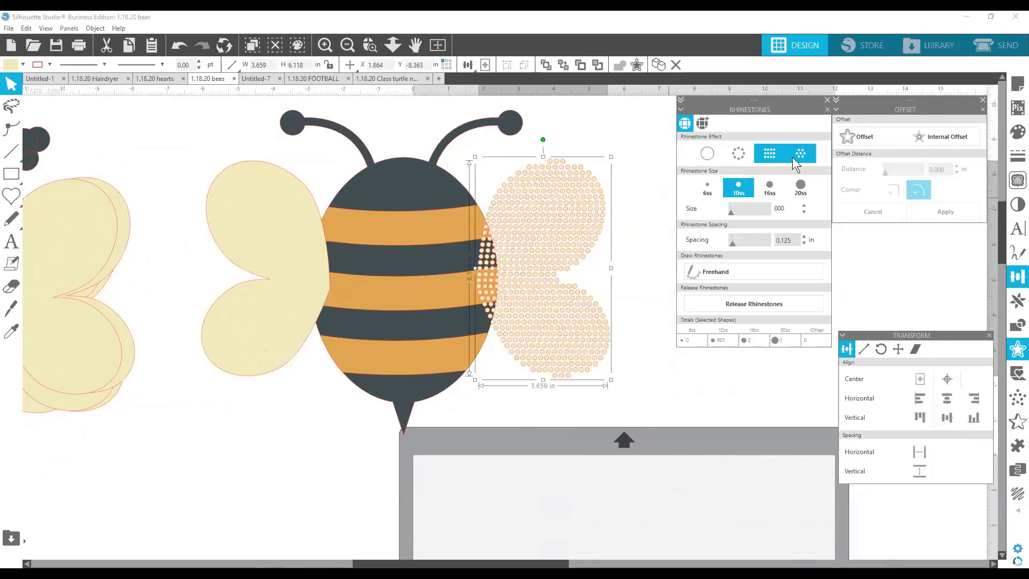
click(798, 156)
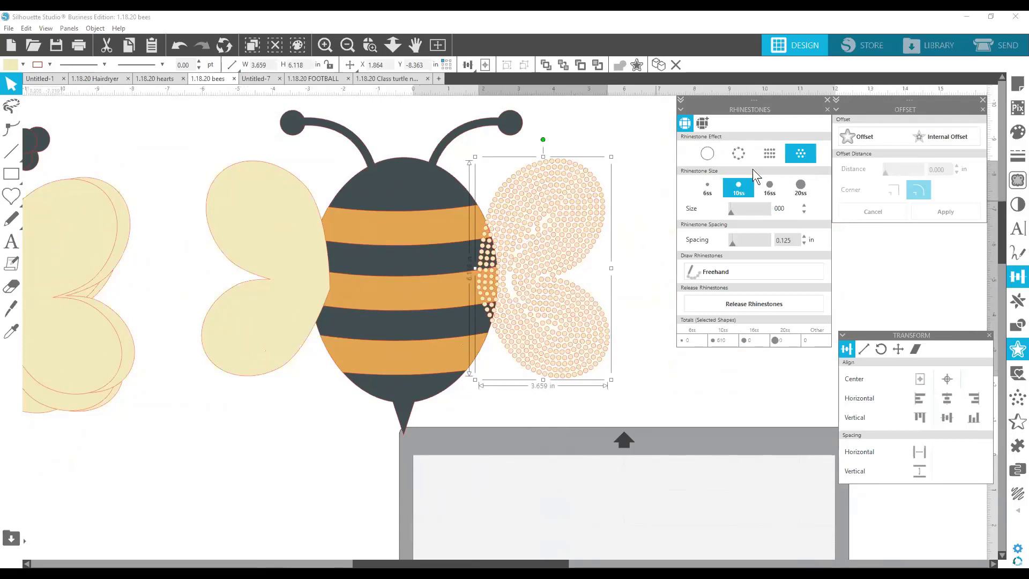
click(766, 154)
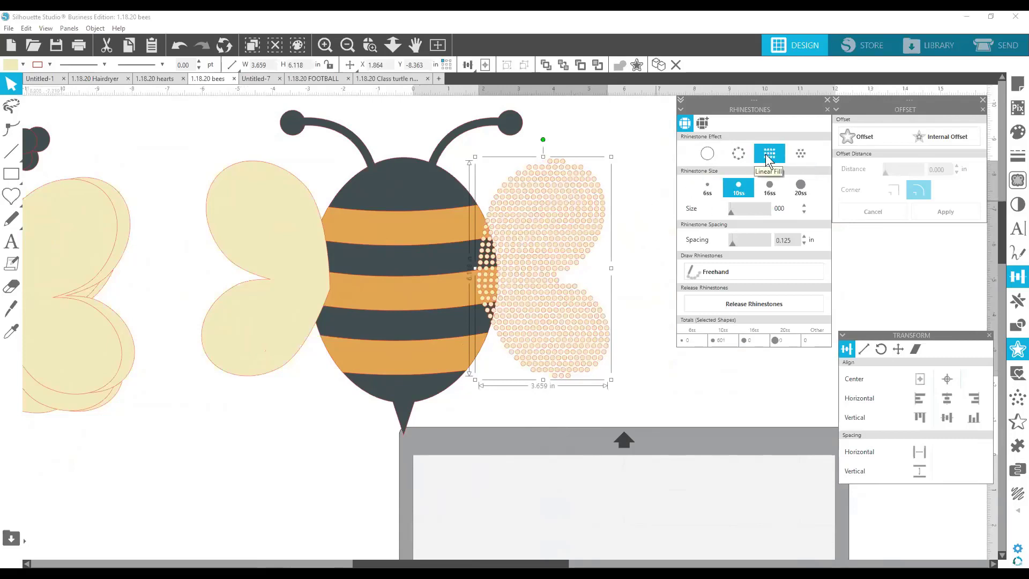
click(802, 153)
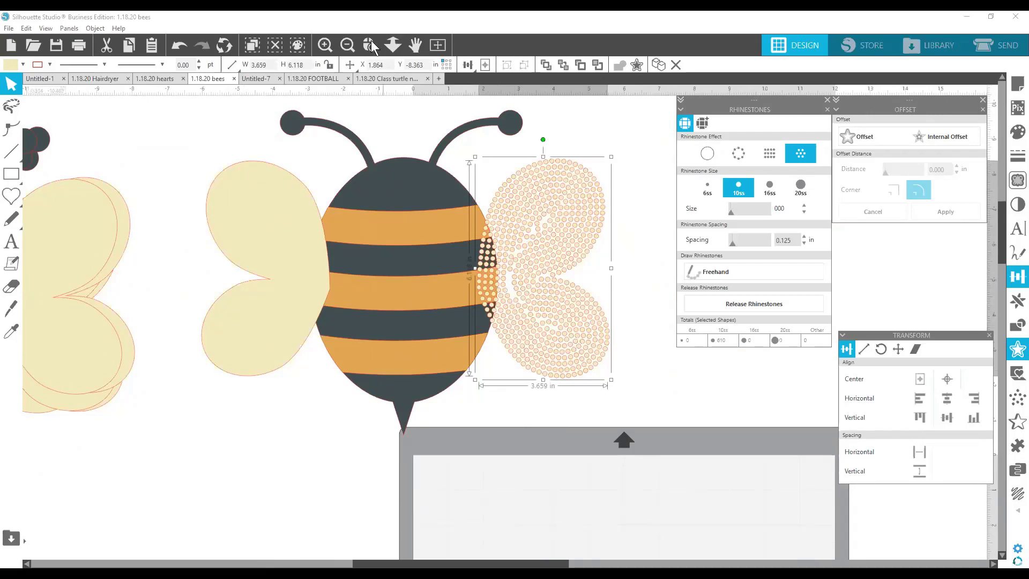
Move the rhinestone-filled right wing sideways, clear of the bee's body
scroll(667, 365, up, 3)
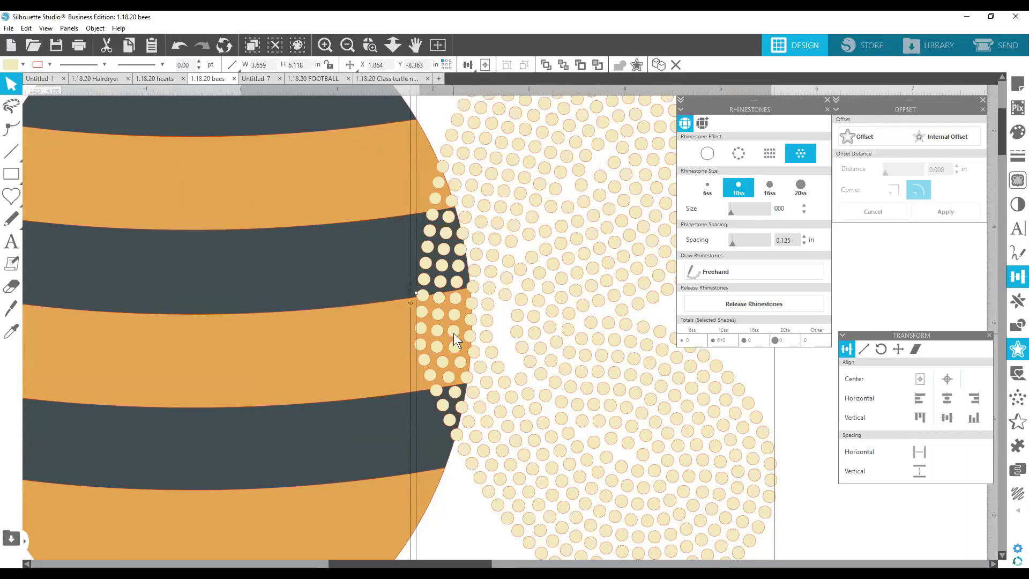
click(454, 329)
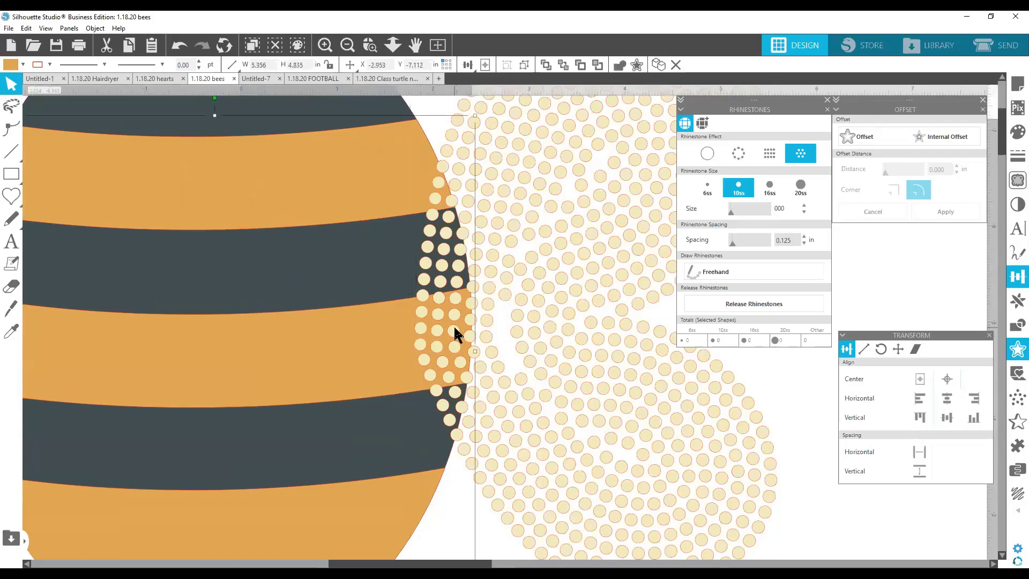
click(474, 344)
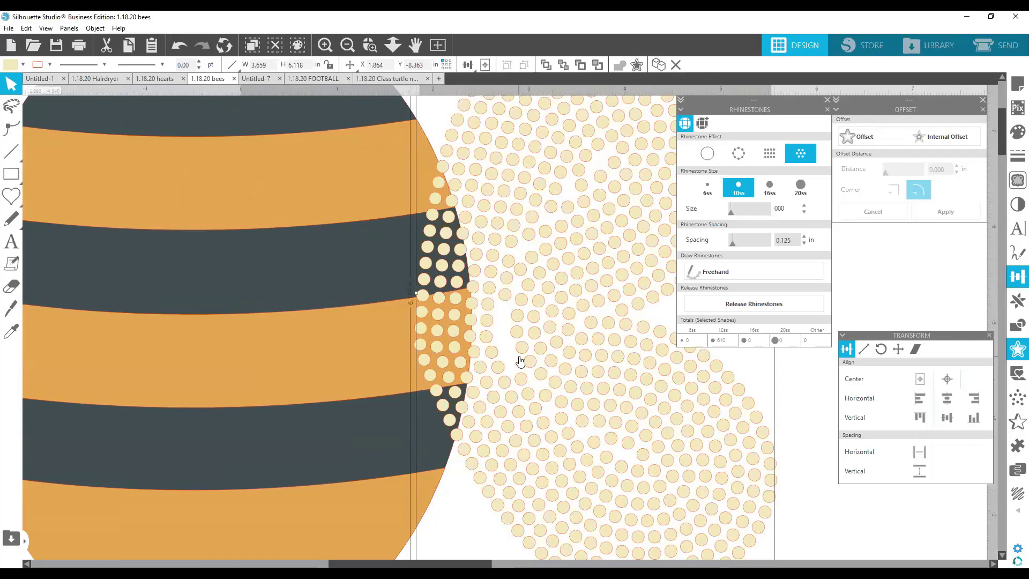
drag(351, 563, 425, 563)
drag(397, 429, 487, 427)
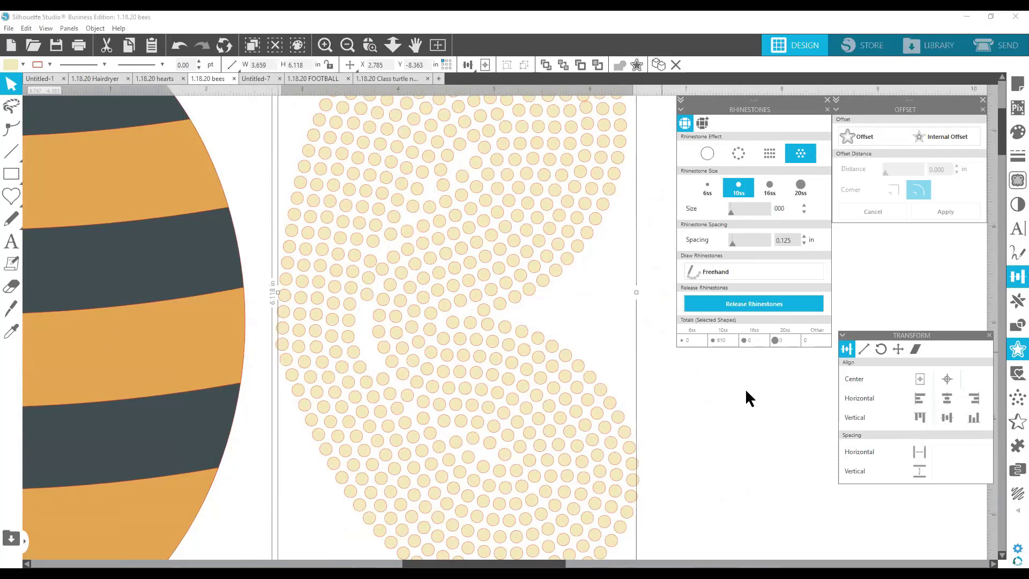
Release the right wing's rhinestones into individual stones
key(alt+Tab)
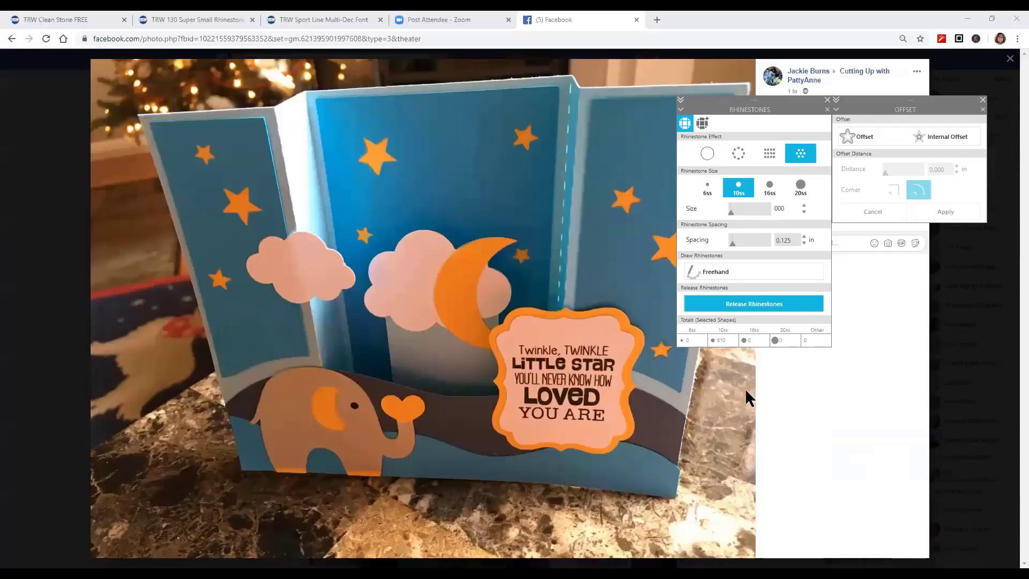
key(alt+Tab)
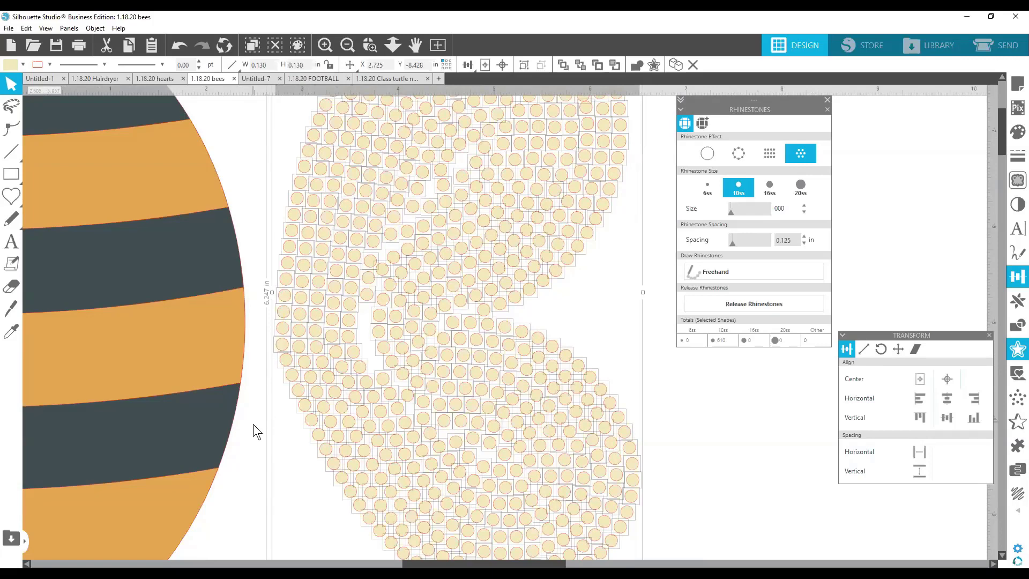
Close the Offset panel, clear the Transform panel for use, and space five stones across the gap near the wing's inner edge evenly horizontally
click(319, 313)
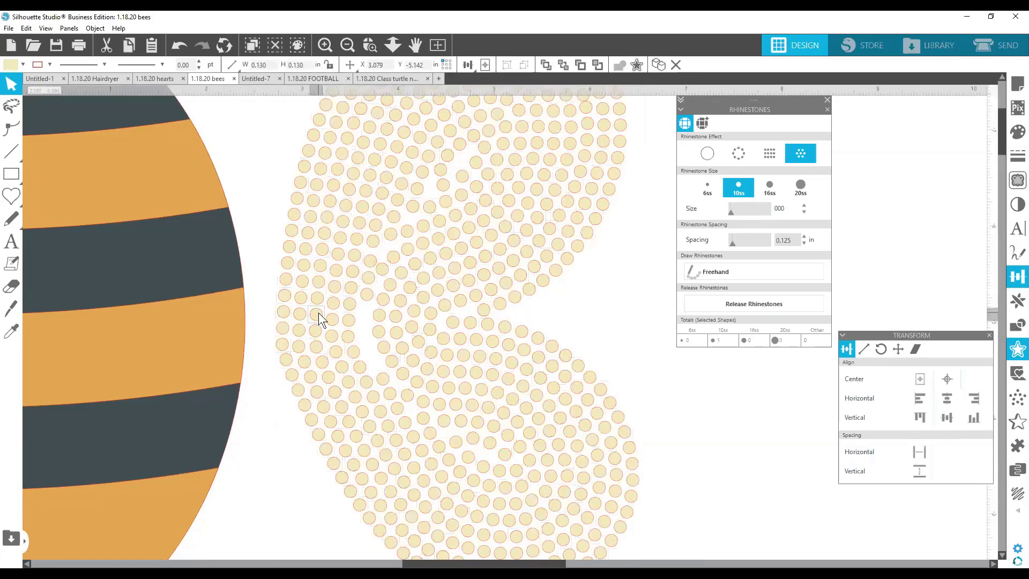
shift+click(332, 321)
shift+click(348, 323)
shift+click(380, 318)
shift+click(395, 316)
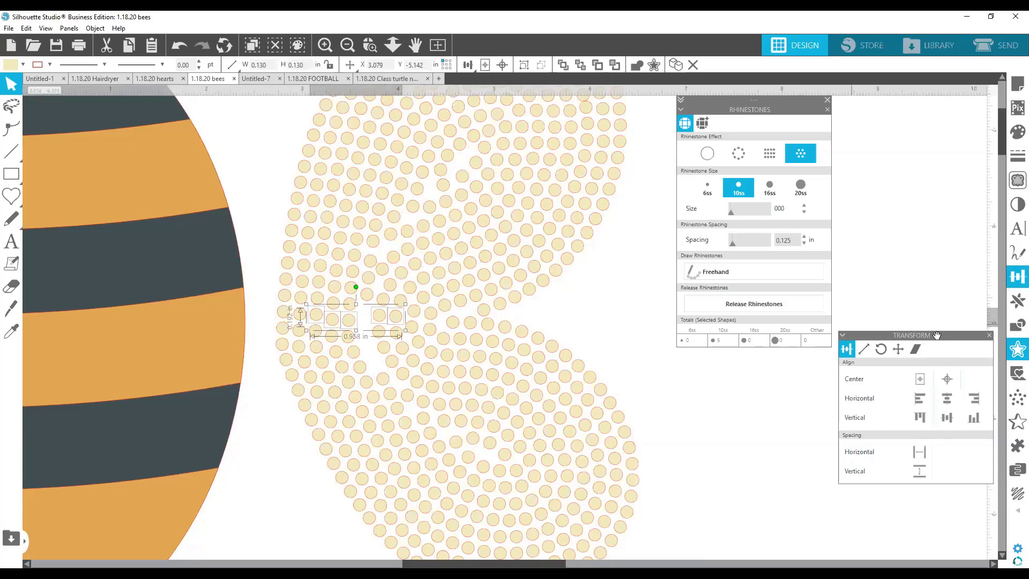
drag(937, 335, 813, 211)
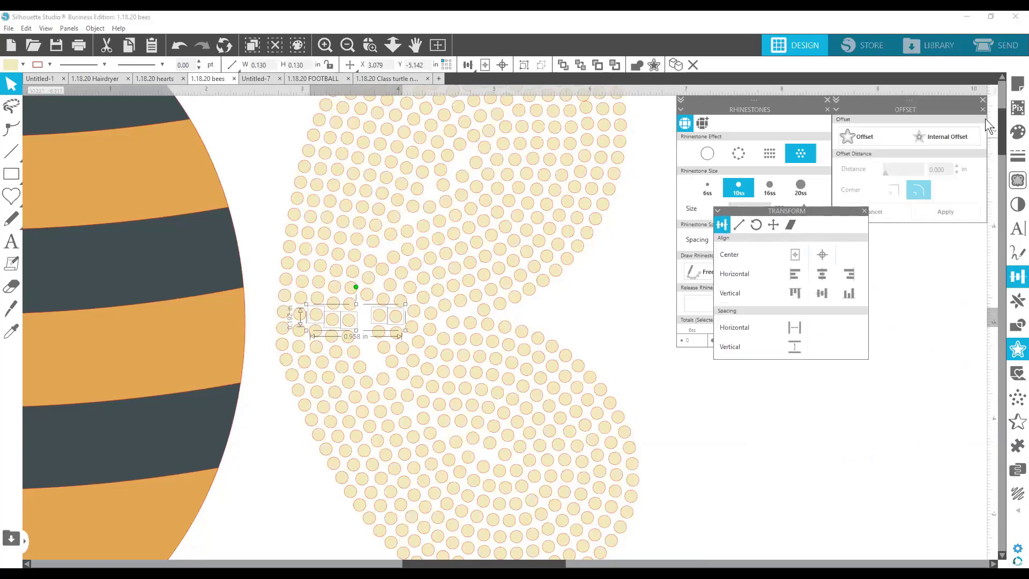
click(983, 100)
drag(767, 117, 816, 330)
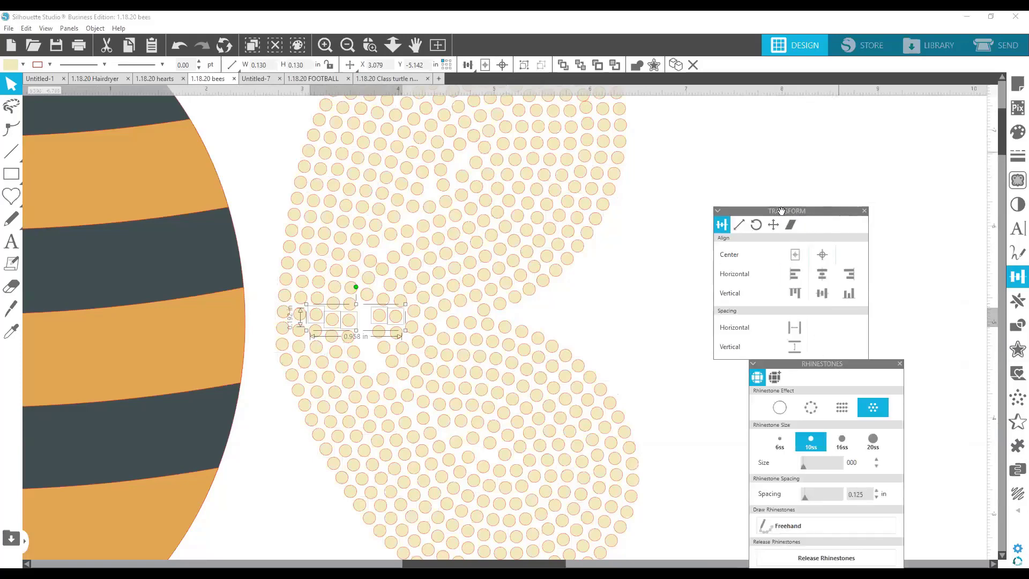
drag(779, 208, 746, 138)
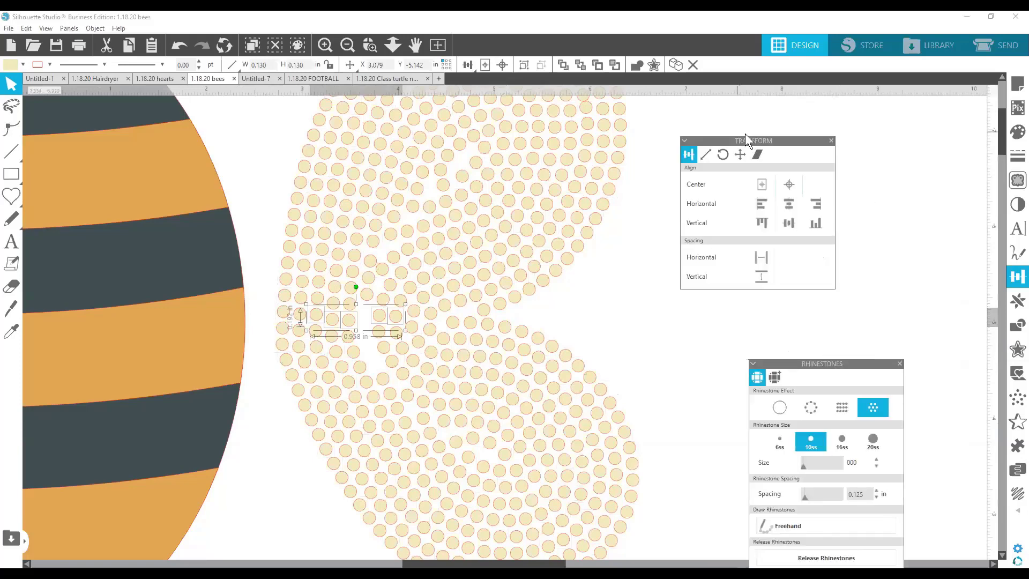
click(763, 256)
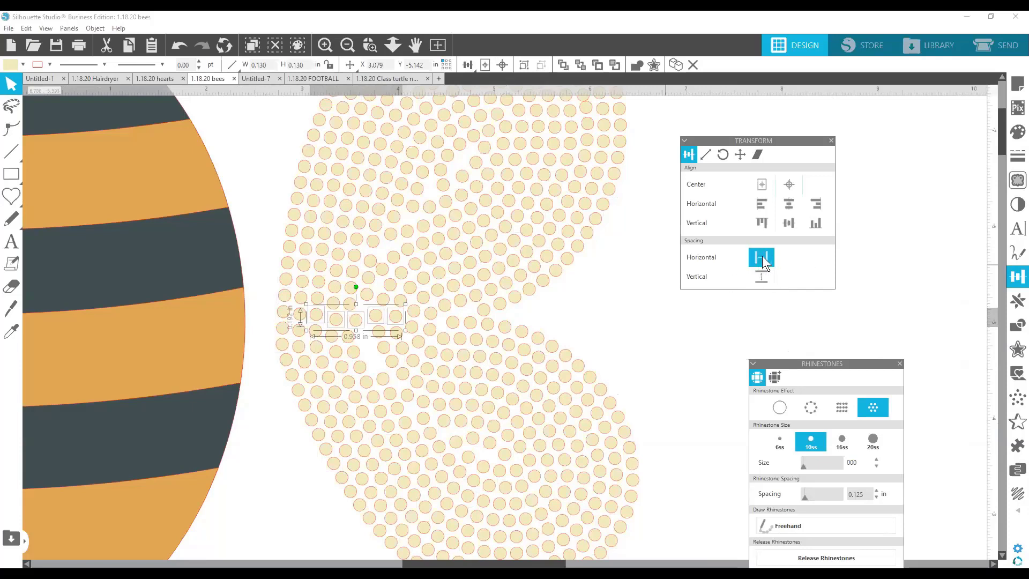
click(627, 300)
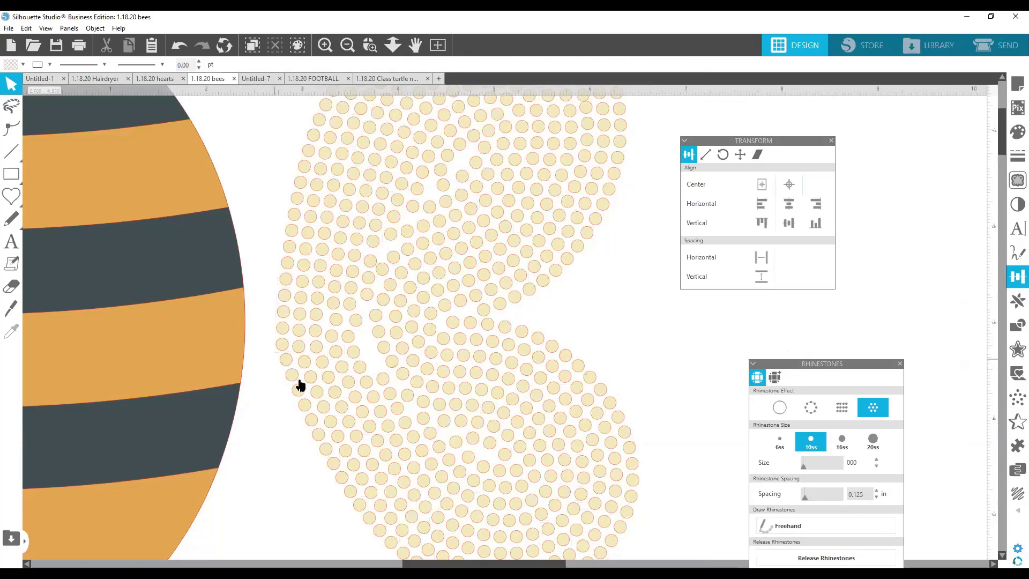
Space the four stones in the row directly below evenly in the horizontal direction, closing the gap between the two pairs
click(329, 339)
shift+click(347, 339)
shift+click(379, 334)
shift+click(397, 333)
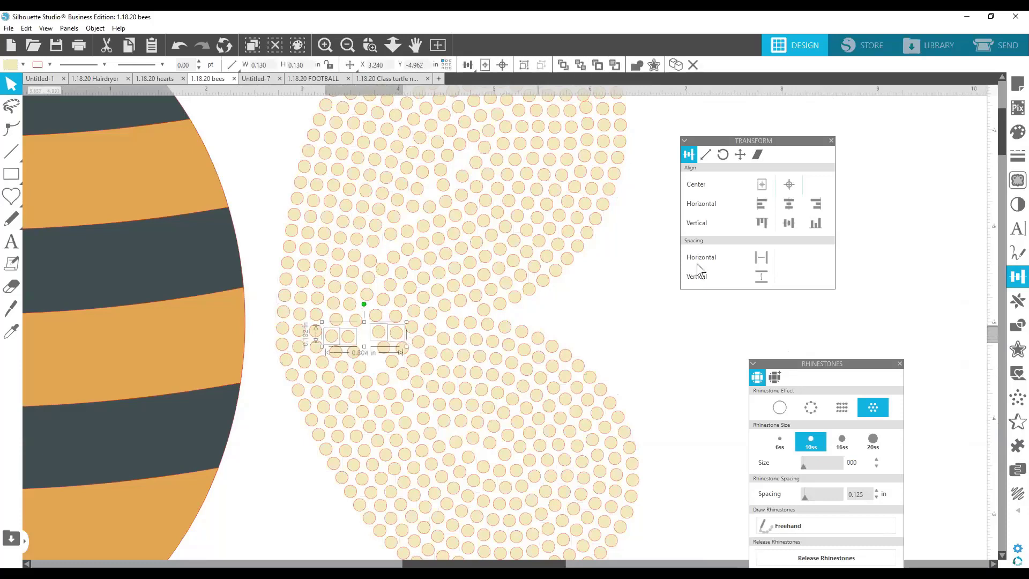
click(761, 257)
click(651, 335)
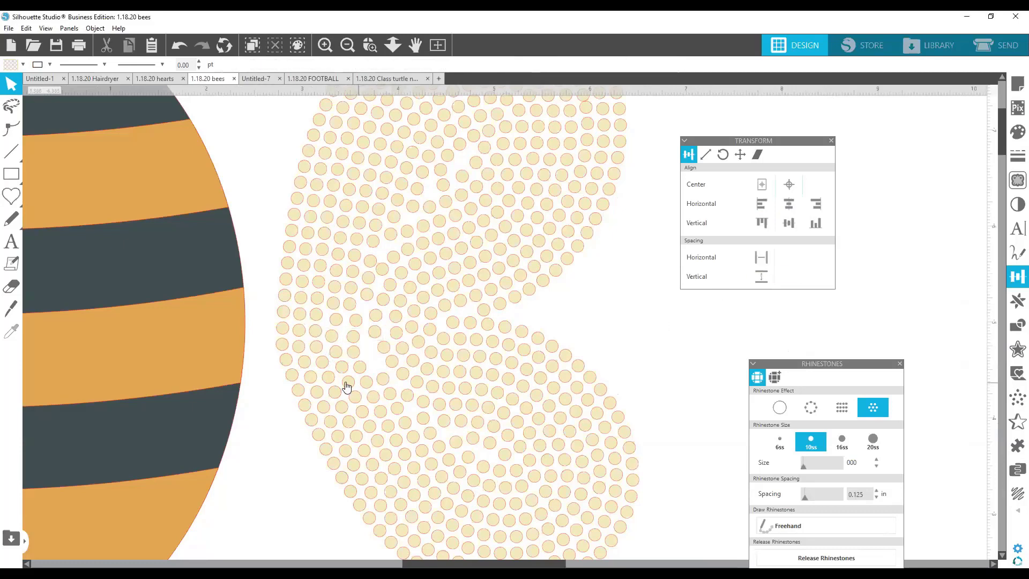
Even out the horizontal spacing of the four stones in the third row across the wing's middle gap
click(336, 352)
shift+click(353, 351)
shift+click(384, 348)
shift+click(402, 347)
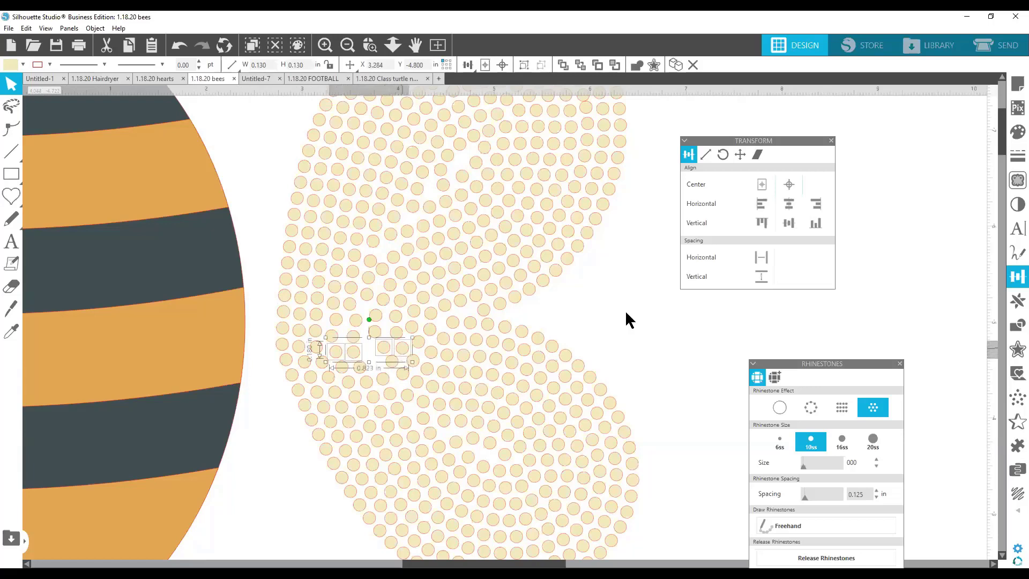
click(759, 258)
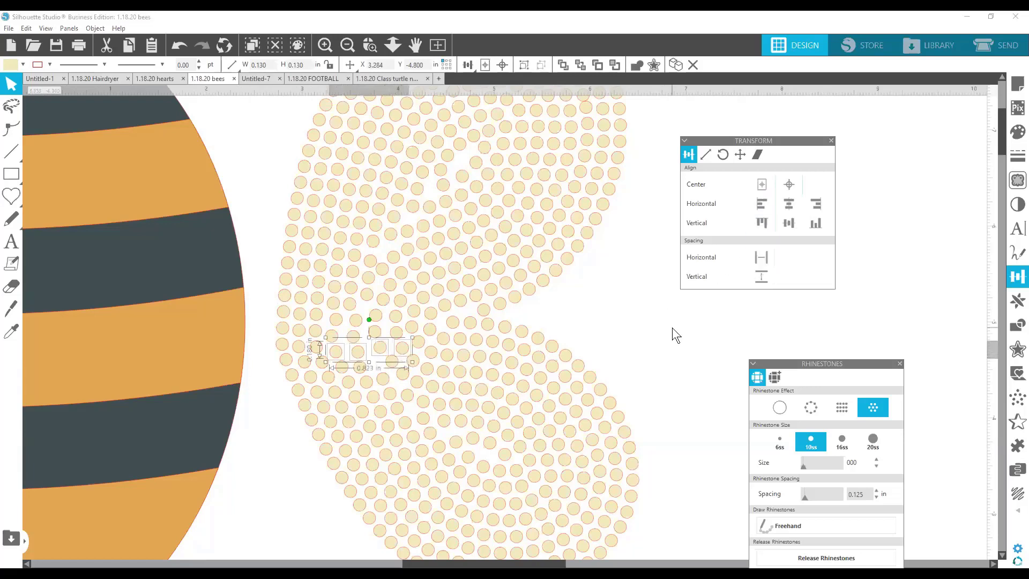
Distribute the four stones in the fourth row of the middle gap evenly in the horizontal direction
click(342, 368)
shift+click(361, 368)
shift+click(393, 360)
shift+click(413, 360)
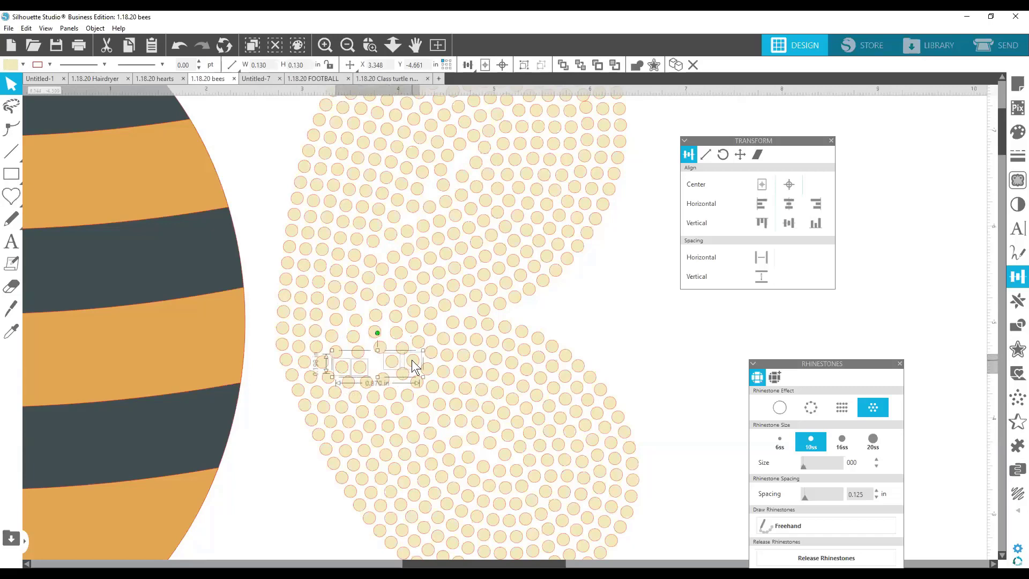
click(761, 256)
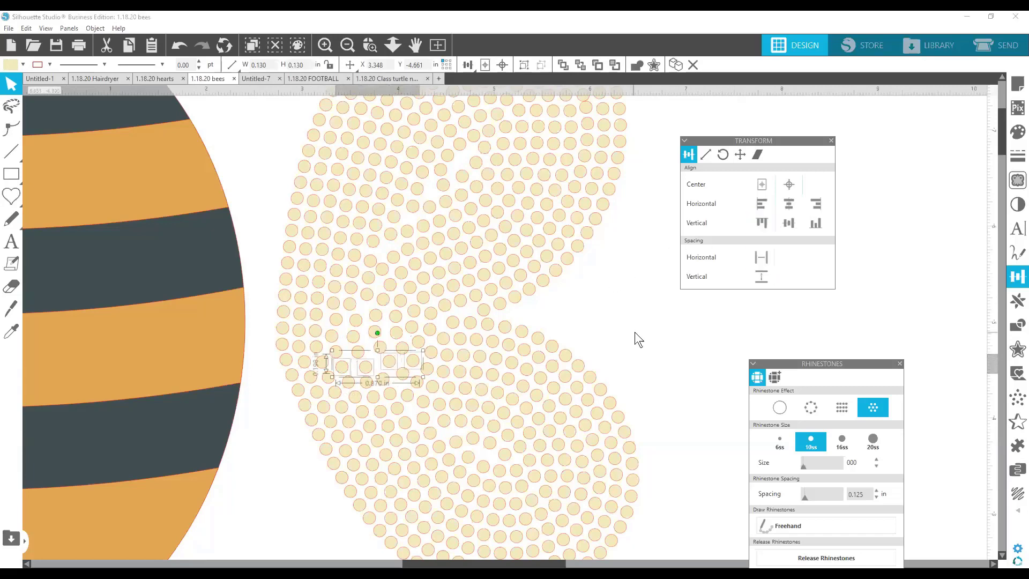
click(638, 339)
Space the small cluster of stones beside the gap in the wing's lower lobe evenly in the vertical direction
scroll(666, 392, down, 2)
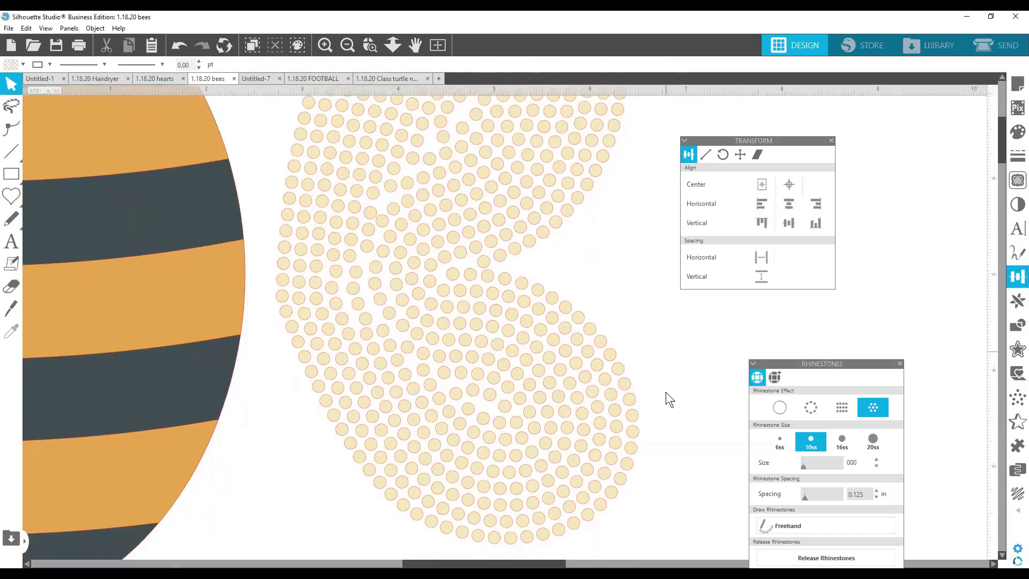
drag(479, 425, 494, 381)
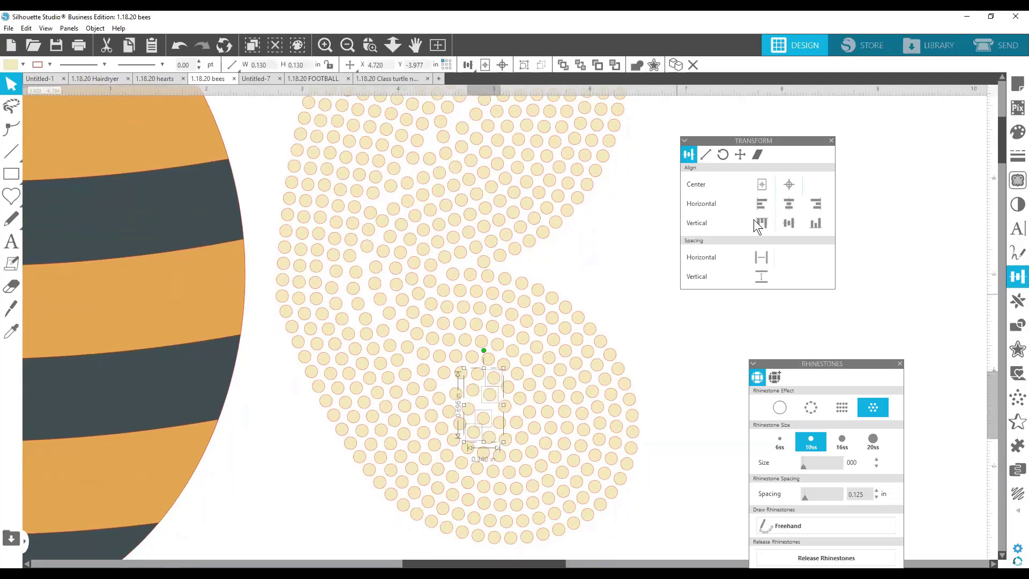
click(764, 276)
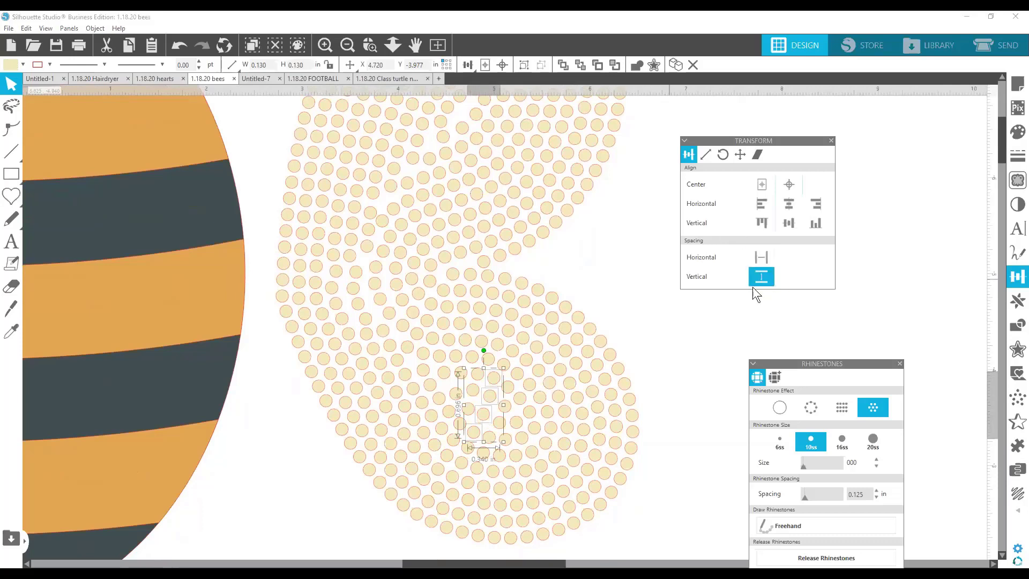
click(658, 421)
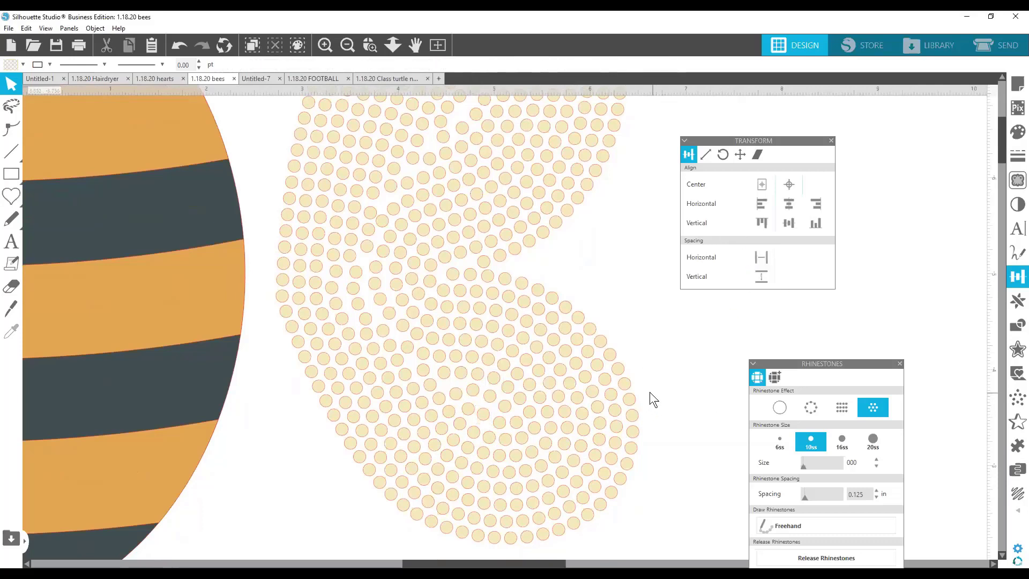
Select all the stones of the right wing and rotate them slightly clockwise
scroll(637, 279, up, 3)
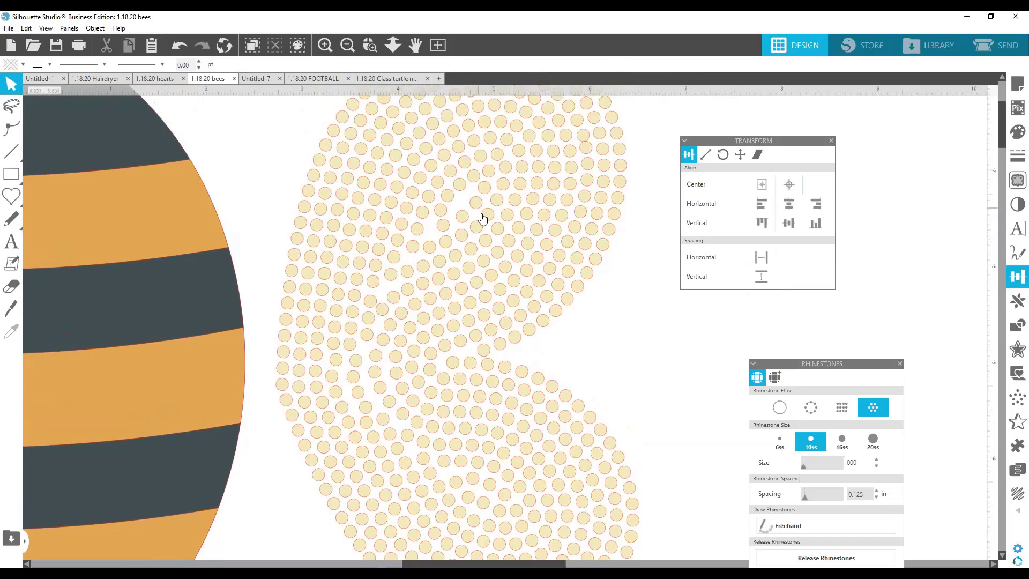
click(350, 46)
drag(404, 172, 639, 526)
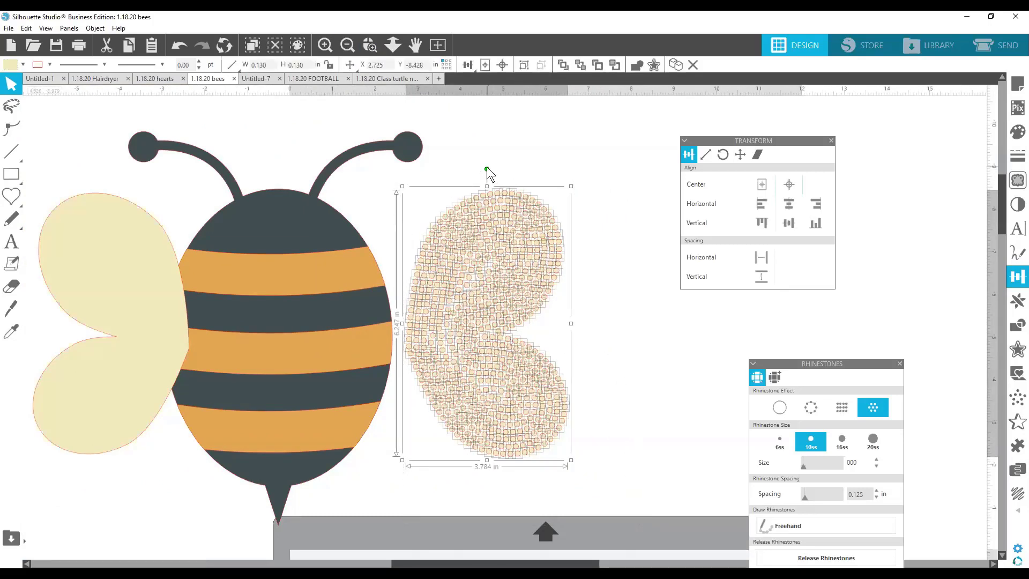
drag(487, 170, 534, 173)
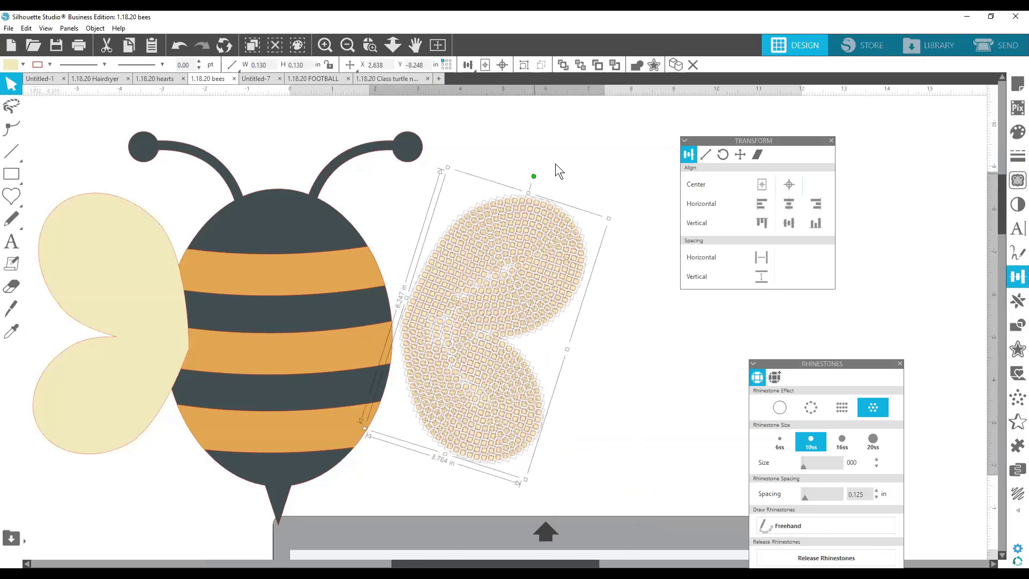
click(555, 163)
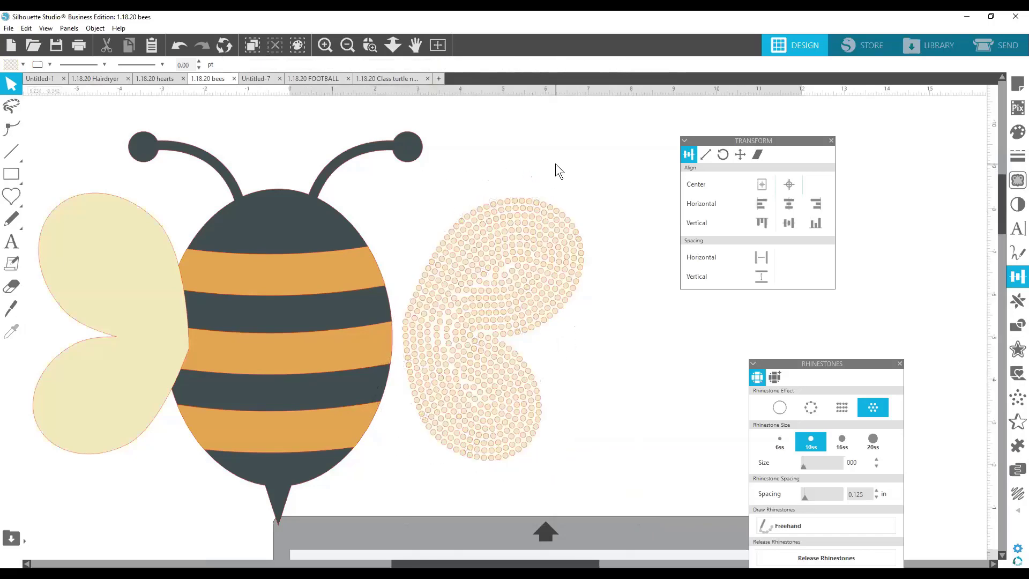
Space a short column of stones around the gap in the wing's upper lobe evenly in the vertical direction
click(503, 263)
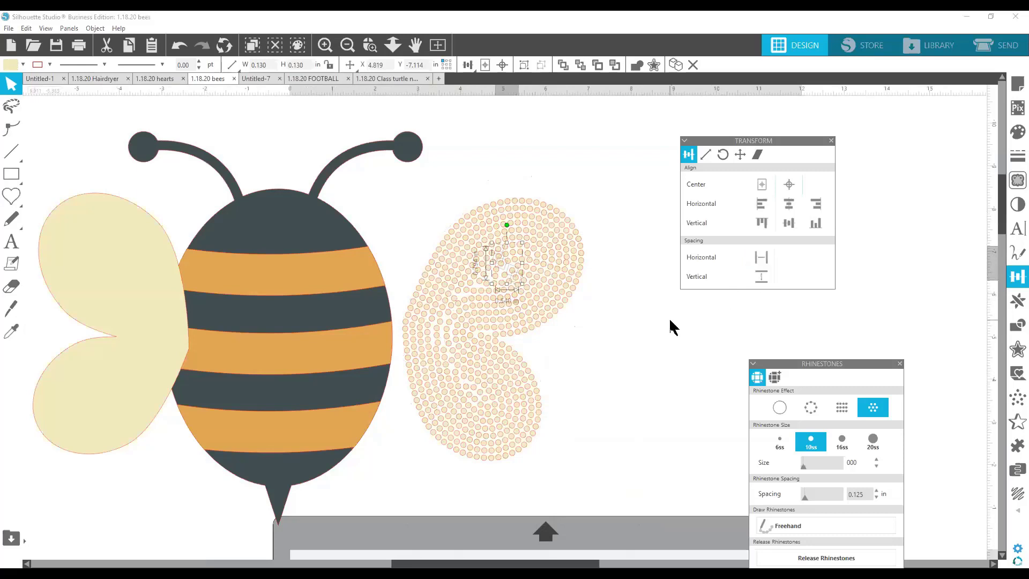
click(580, 383)
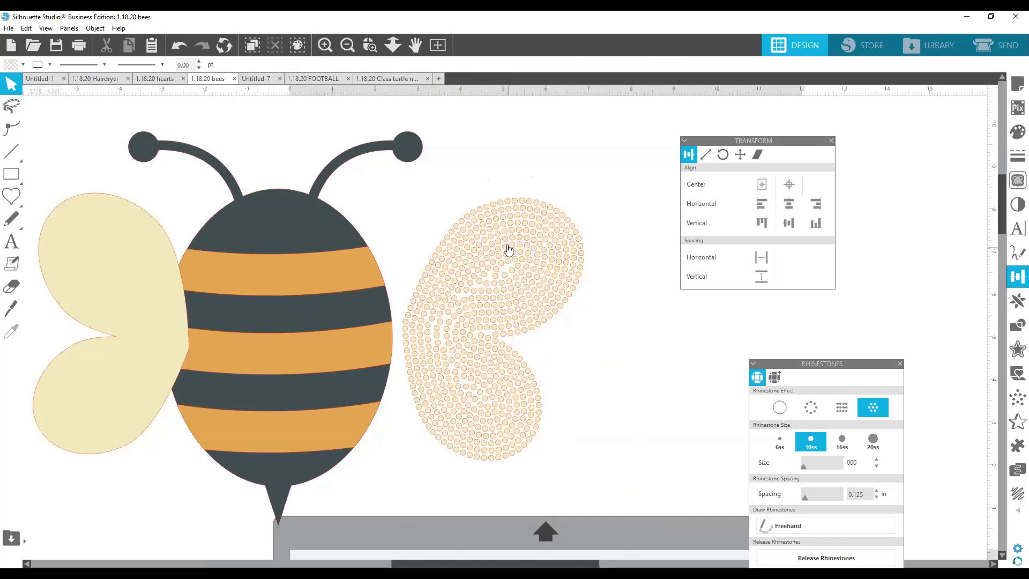
click(506, 251)
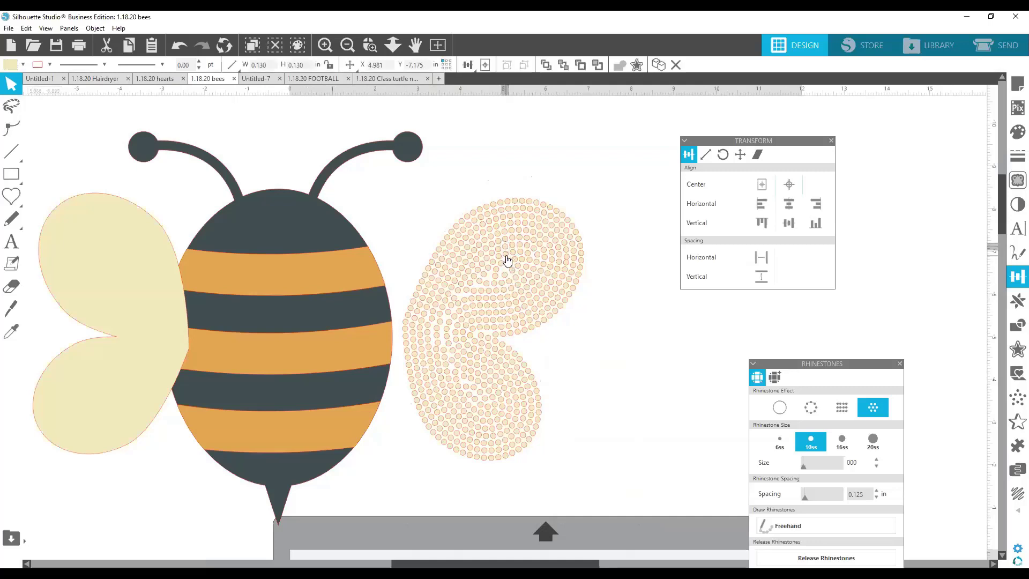
shift+click(505, 256)
shift+click(508, 262)
shift+click(504, 278)
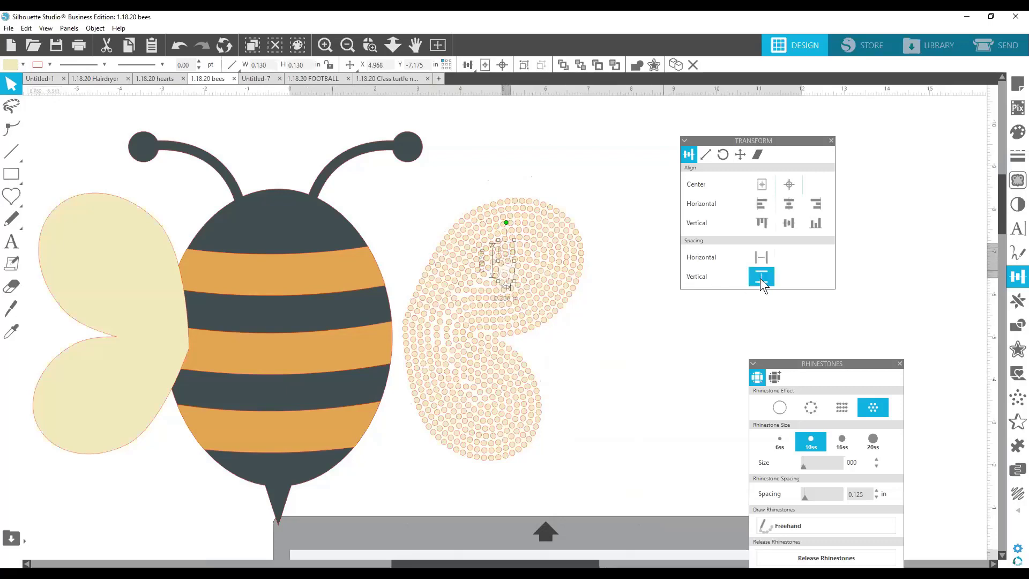
click(594, 409)
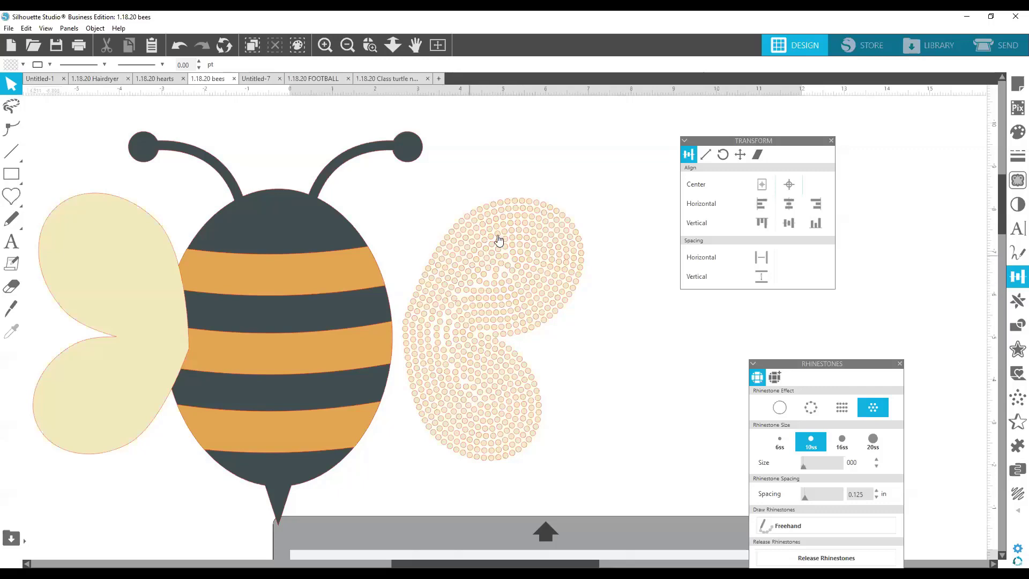
Reselect every stone of the right wing and rotate the whole wing a little further clockwise
drag(425, 188, 493, 221)
drag(616, 413, 613, 522)
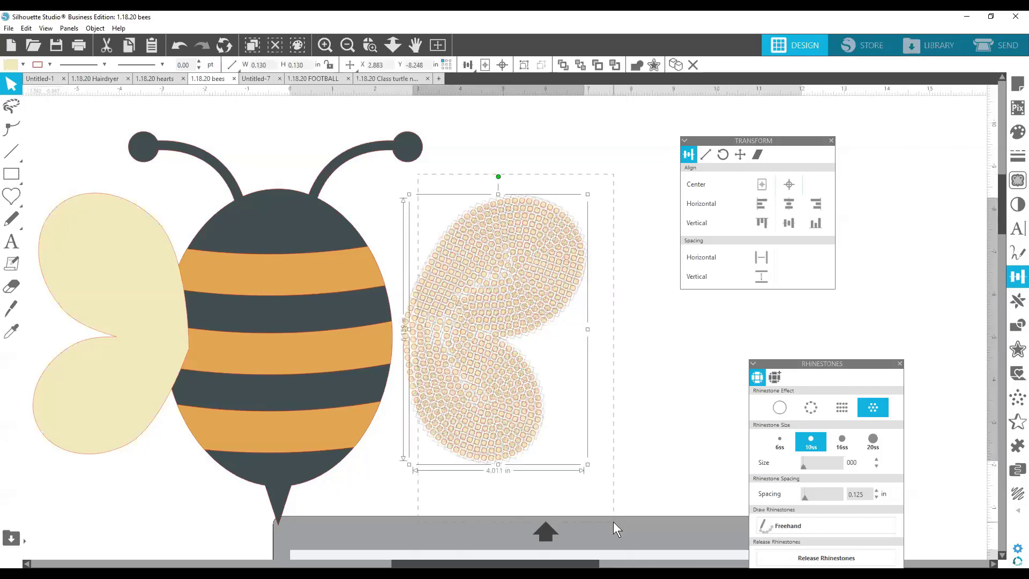
click(625, 438)
mouse_move(387, 178)
mouse_down()
mouse_move(625, 548)
mouse_move(634, 507)
mouse_move(465, 385)
mouse_move(397, 199)
mouse_move(377, 177)
mouse_move(408, 175)
mouse_up()
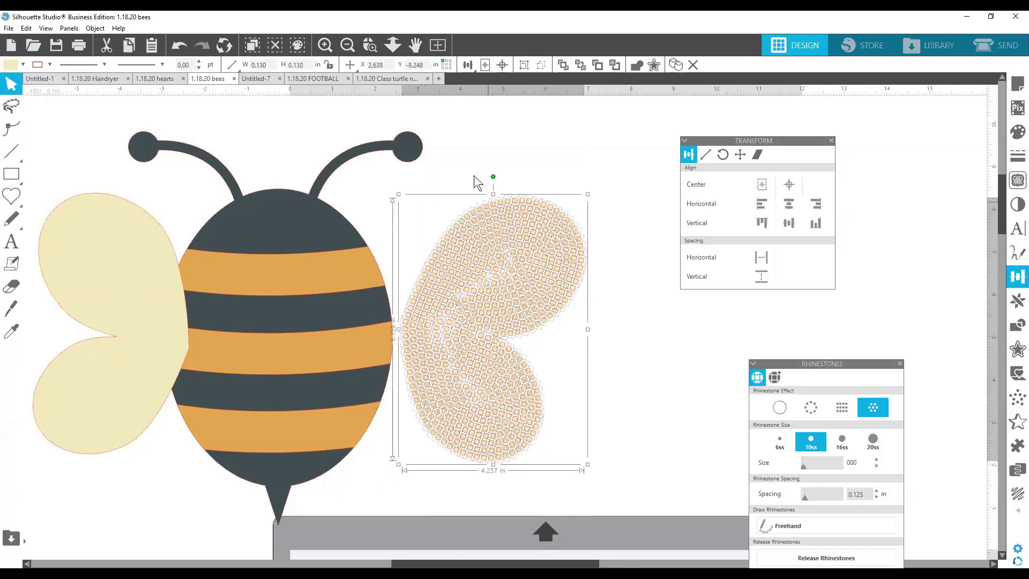
drag(493, 173, 537, 163)
click(487, 258)
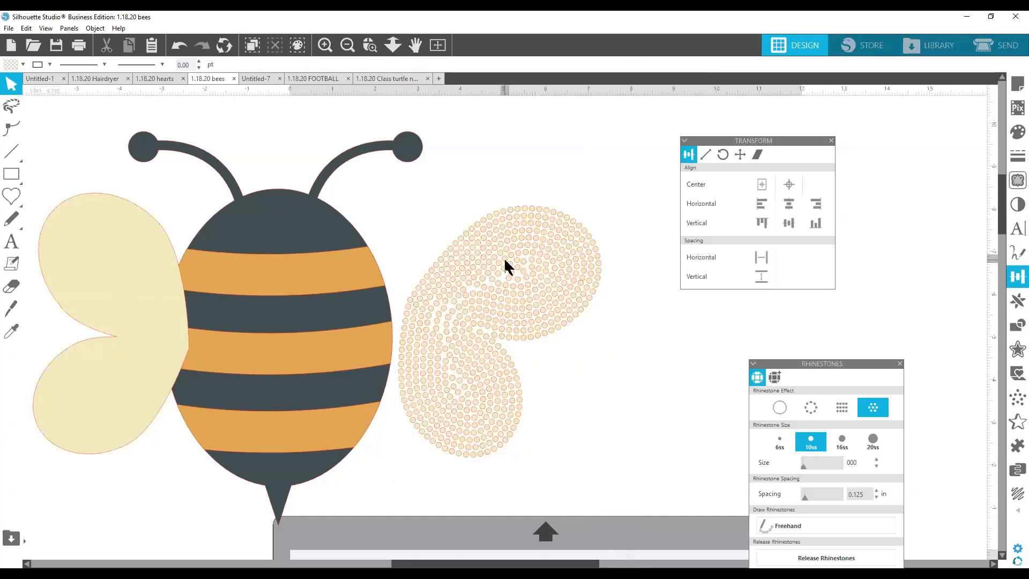
Distribute another column of stones crossing the upper lobe's gap evenly in the vertical direction on the rotated wing
click(504, 273)
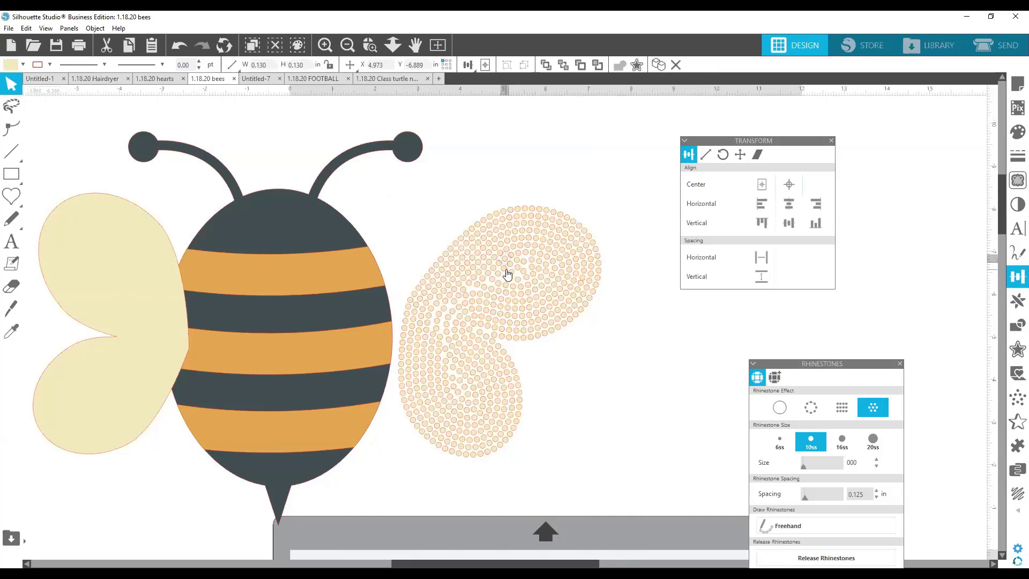
click(506, 275)
drag(508, 290, 506, 307)
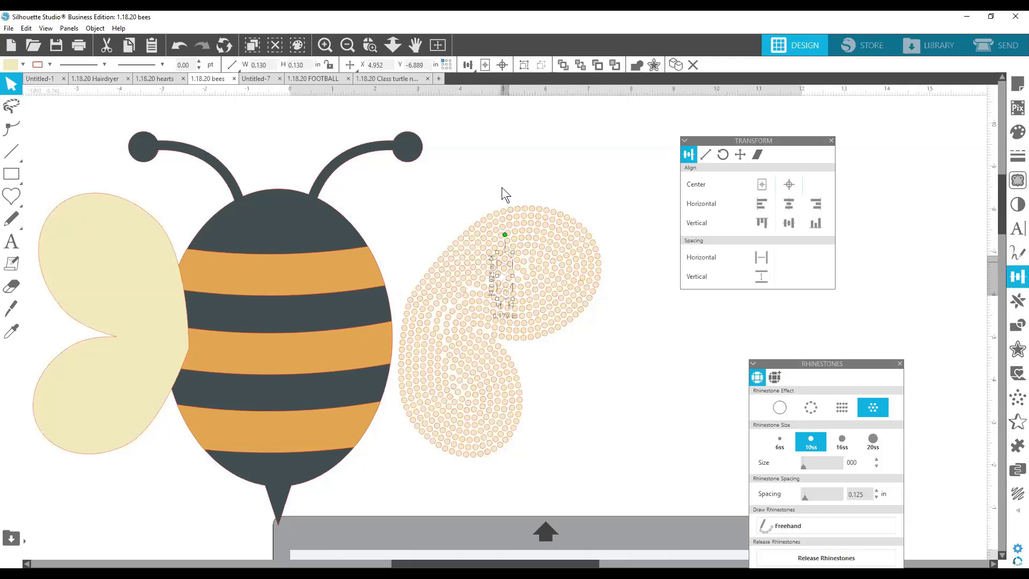
click(762, 275)
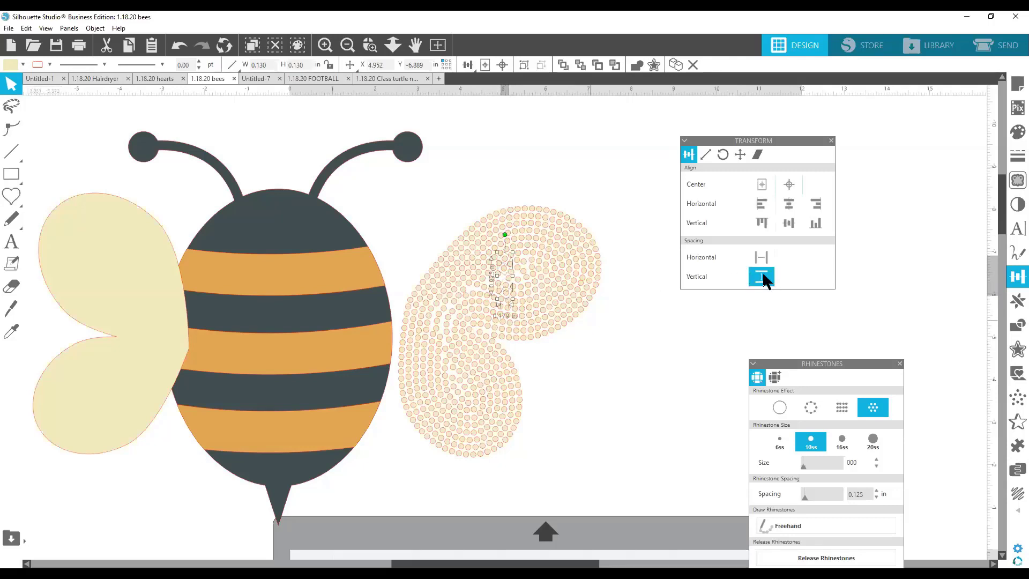
click(514, 318)
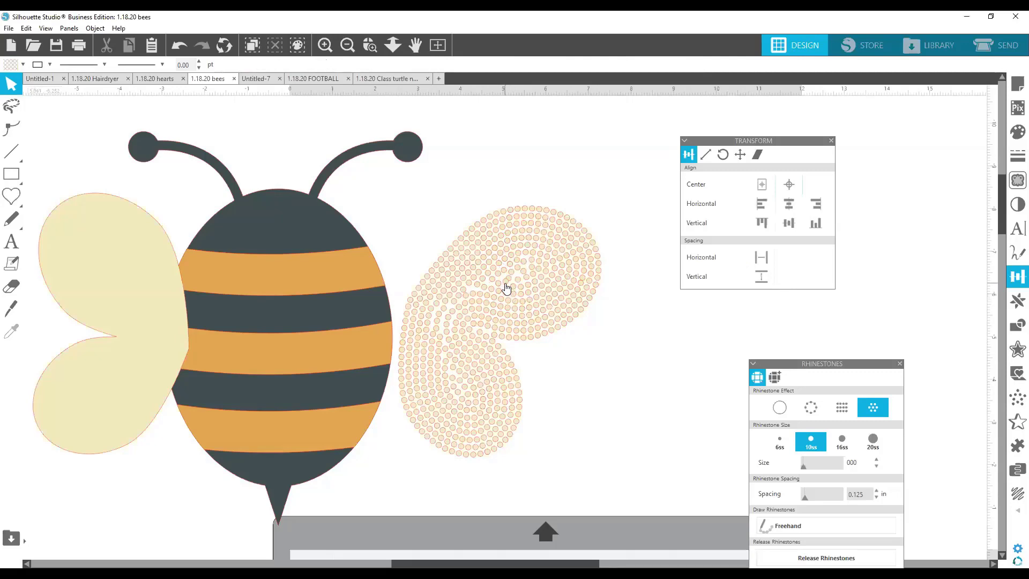
Separate the overlapping stone in the right wing's upper lobe and shift two neighbouring stones toward the gap
click(370, 45)
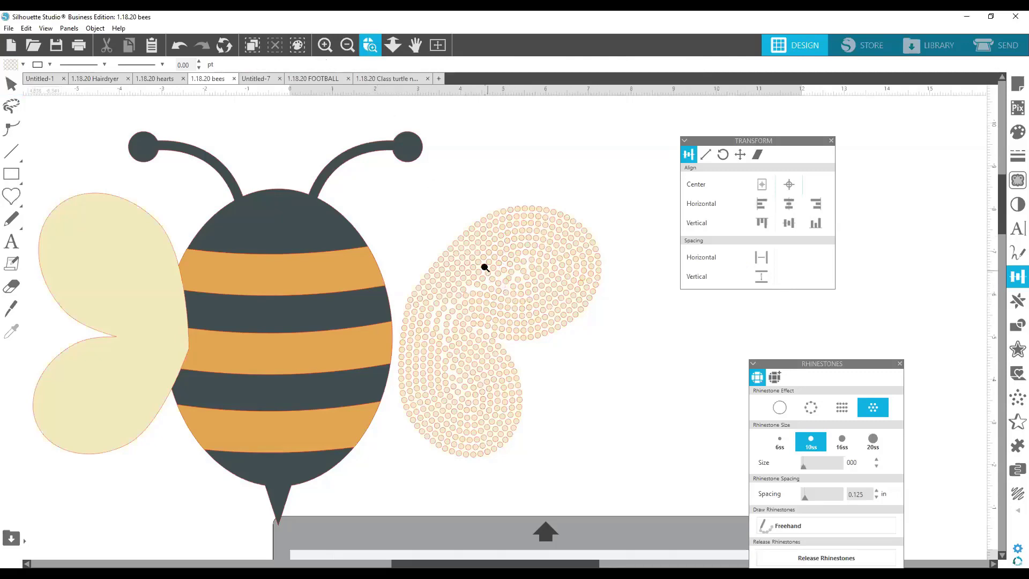
click(558, 310)
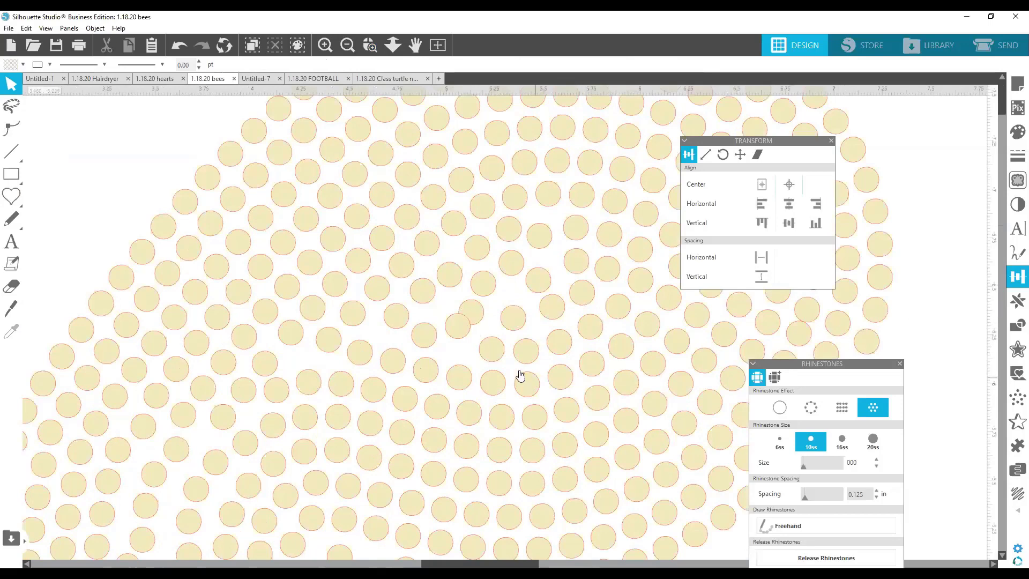
click(464, 334)
drag(458, 333, 458, 337)
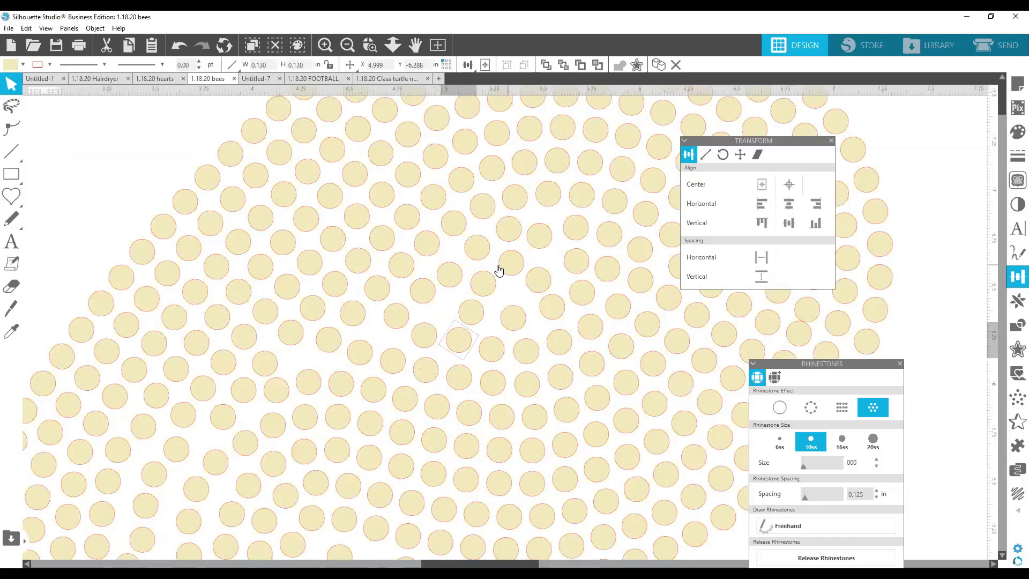
drag(427, 290, 432, 298)
drag(404, 267, 410, 271)
click(440, 263)
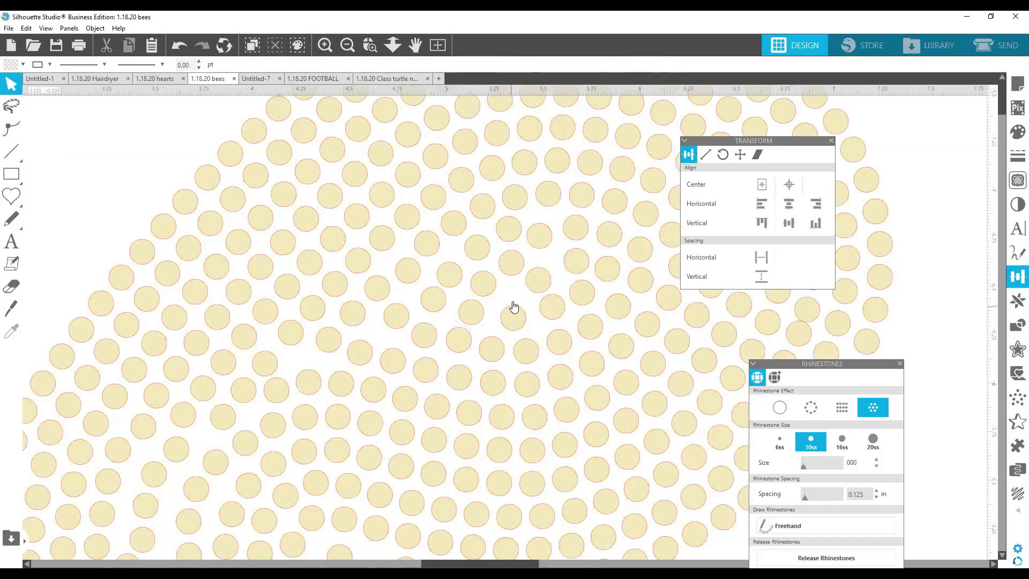
Nudge the individual stones around the remaining gap in the upper lobe to even out their spacing
click(510, 264)
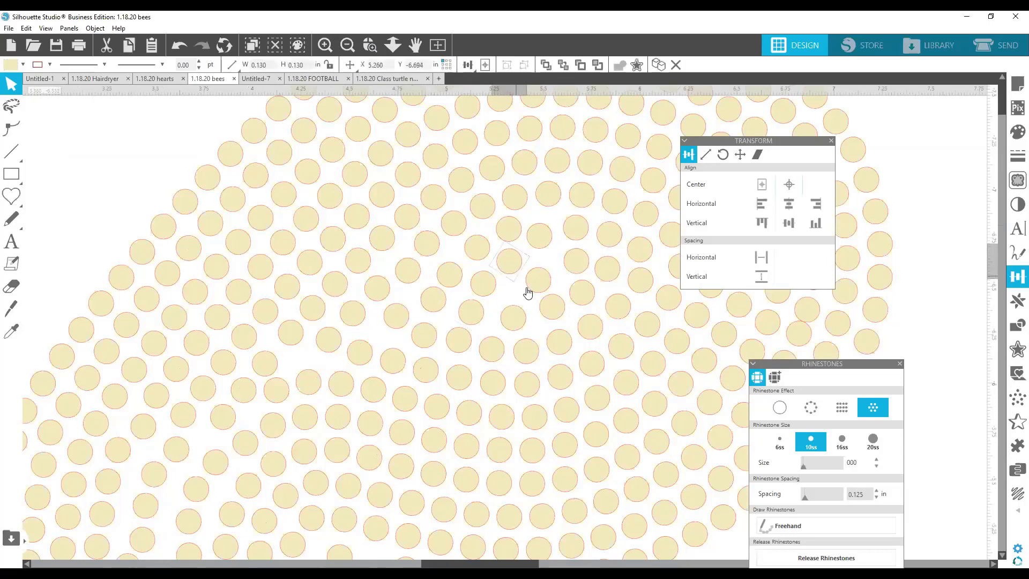
drag(519, 308, 502, 336)
click(479, 361)
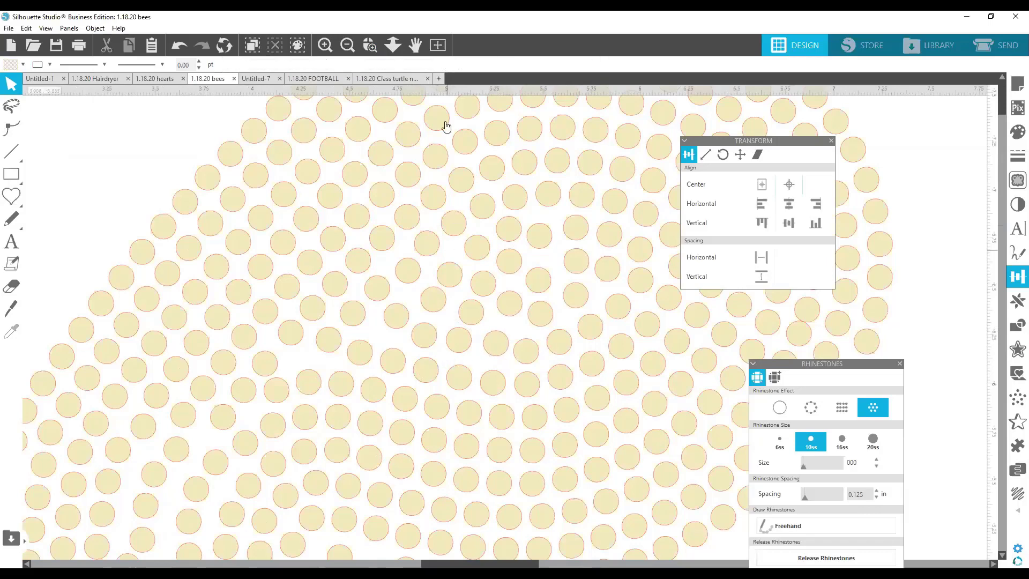
Select the whole bee, including its rhinestone wing, and delete it
click(350, 45)
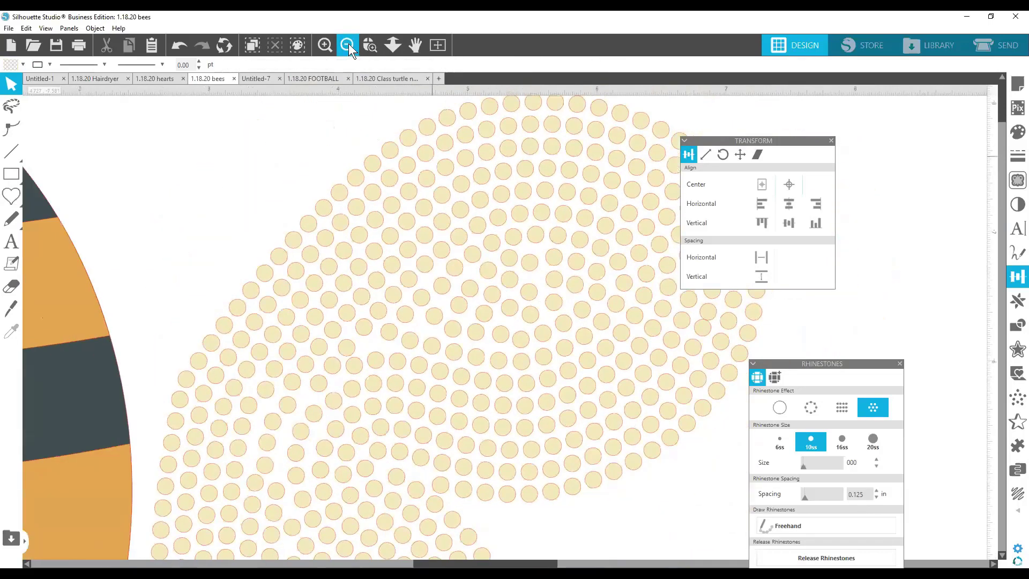
click(349, 44)
click(348, 44)
click(348, 44)
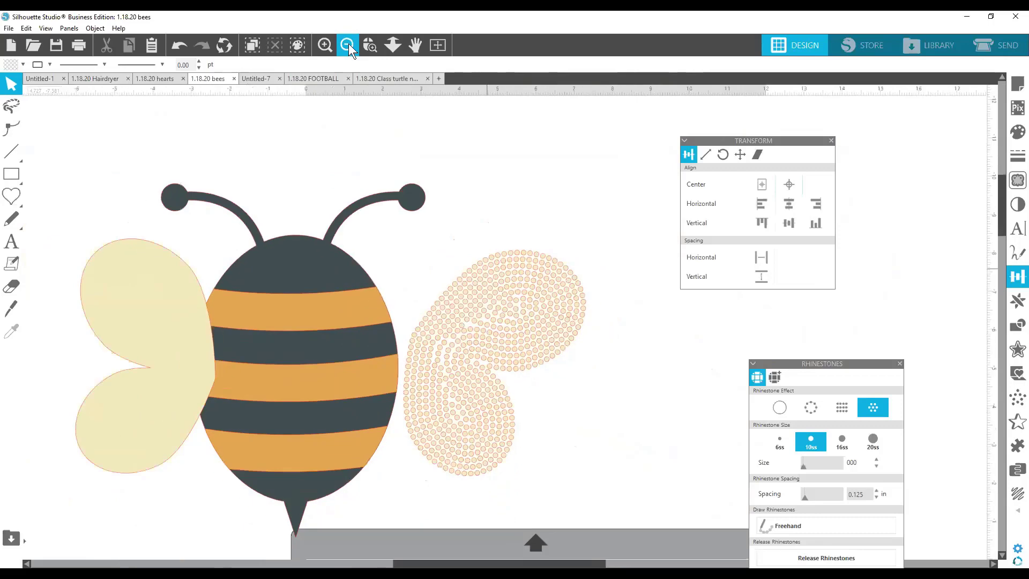
key(ctrl+a)
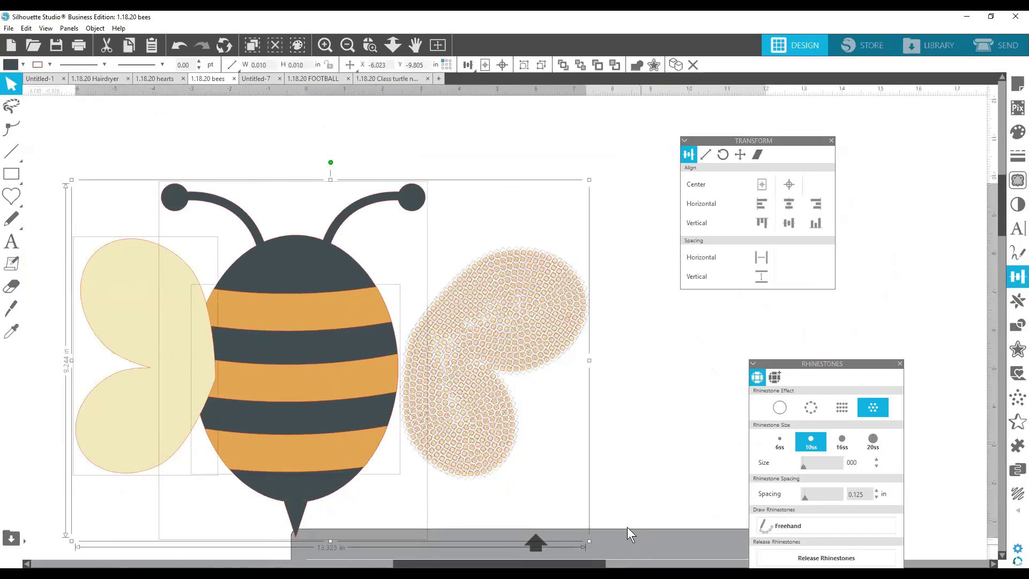
key(Delete)
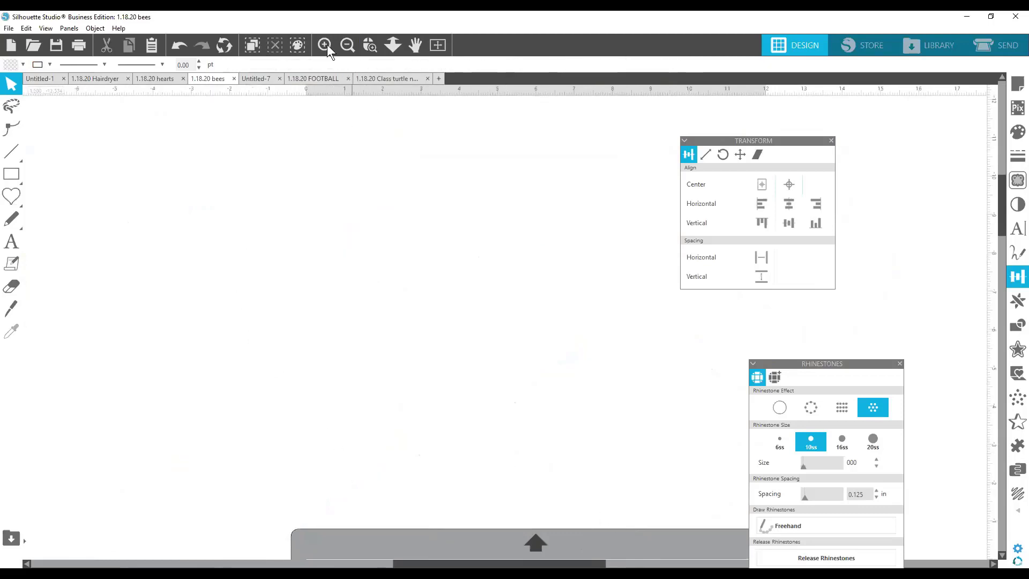
Move a fresh bee copy into the empty area above the mat and create a 0.125 in offset around it
click(346, 42)
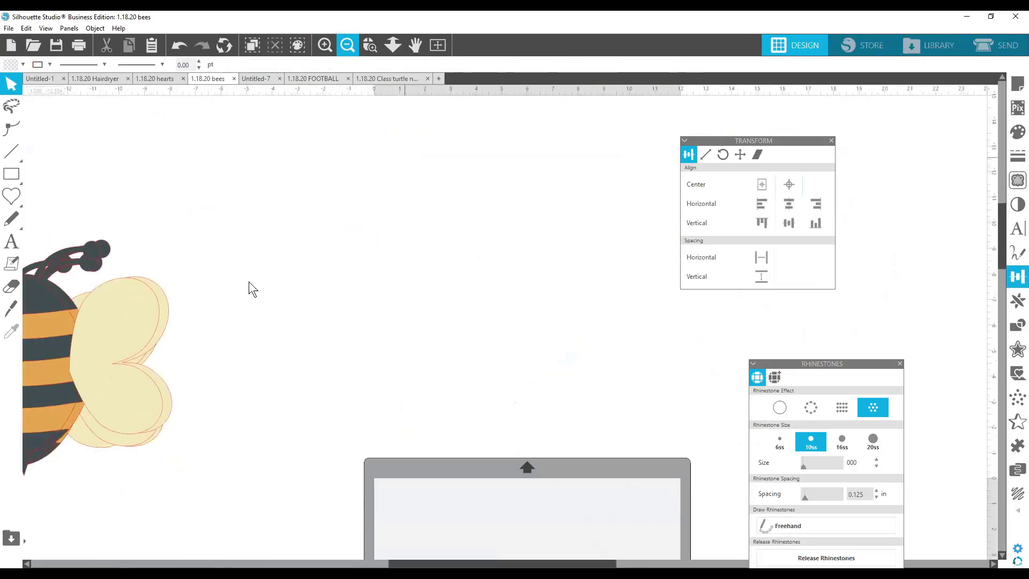
drag(73, 381, 353, 321)
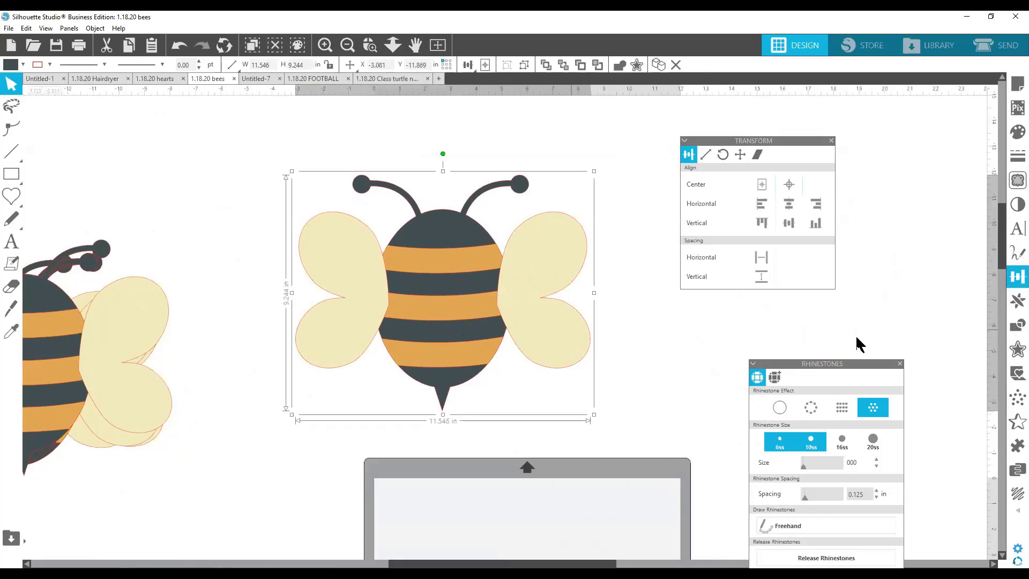
click(1017, 352)
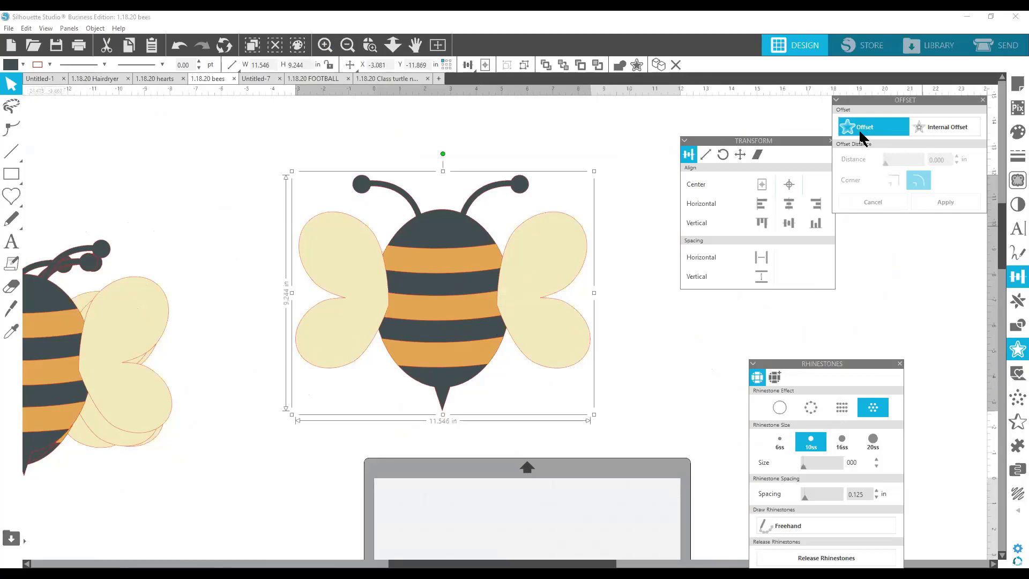
click(862, 135)
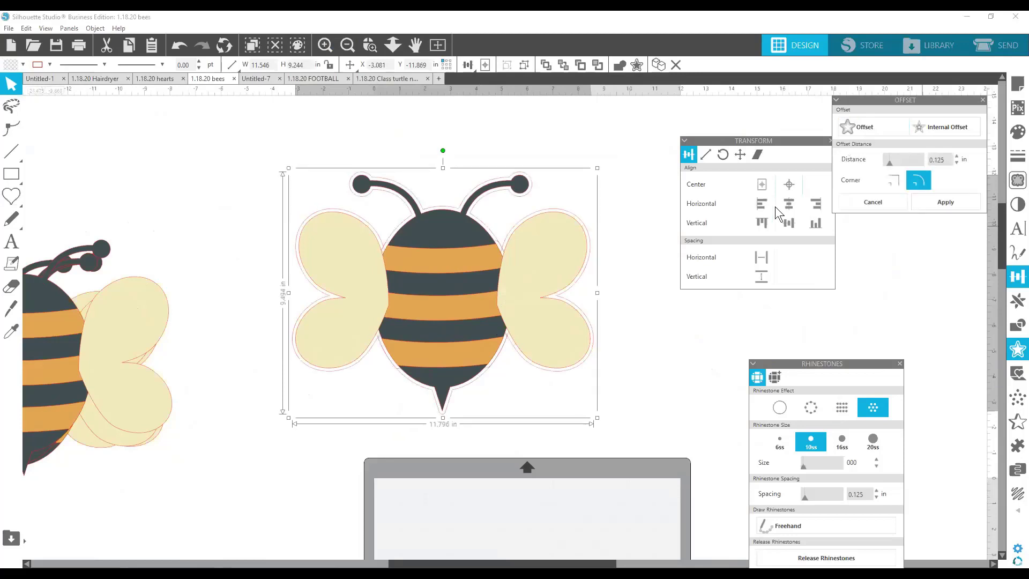
Apply the Edge rhinestone effect with 10ss stones to the bee's offset outline and fill the stones black
click(812, 408)
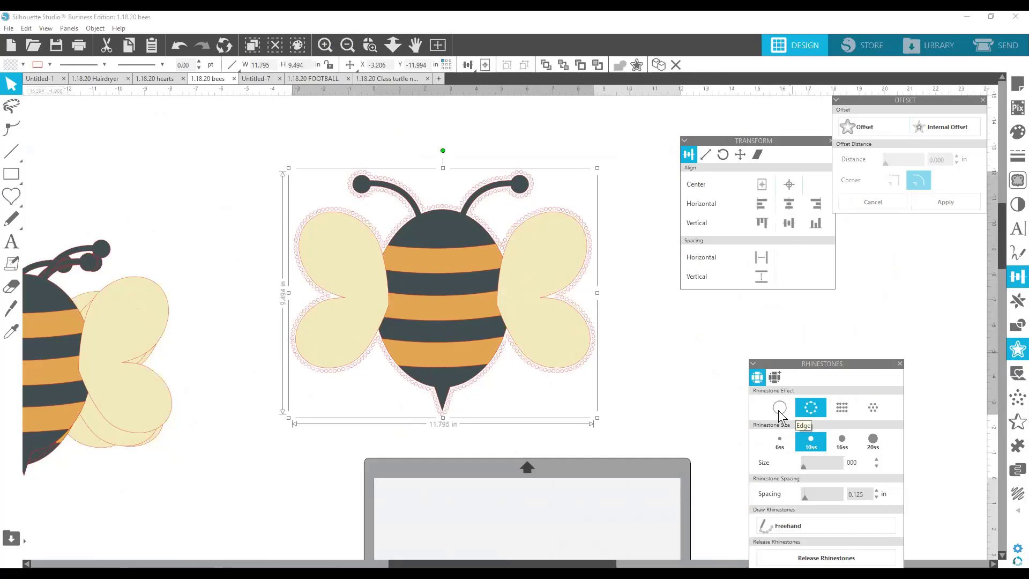
click(11, 66)
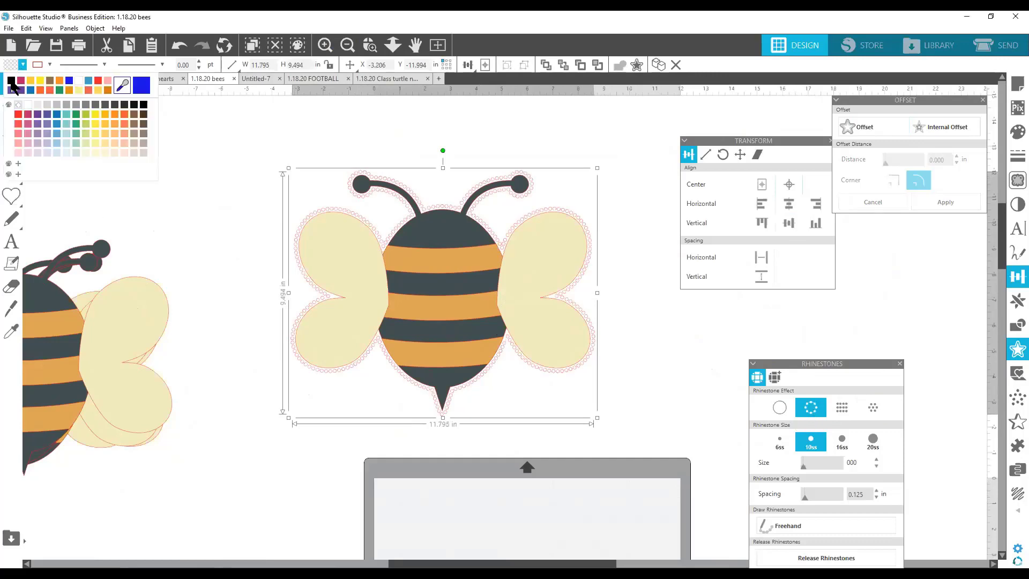
click(12, 81)
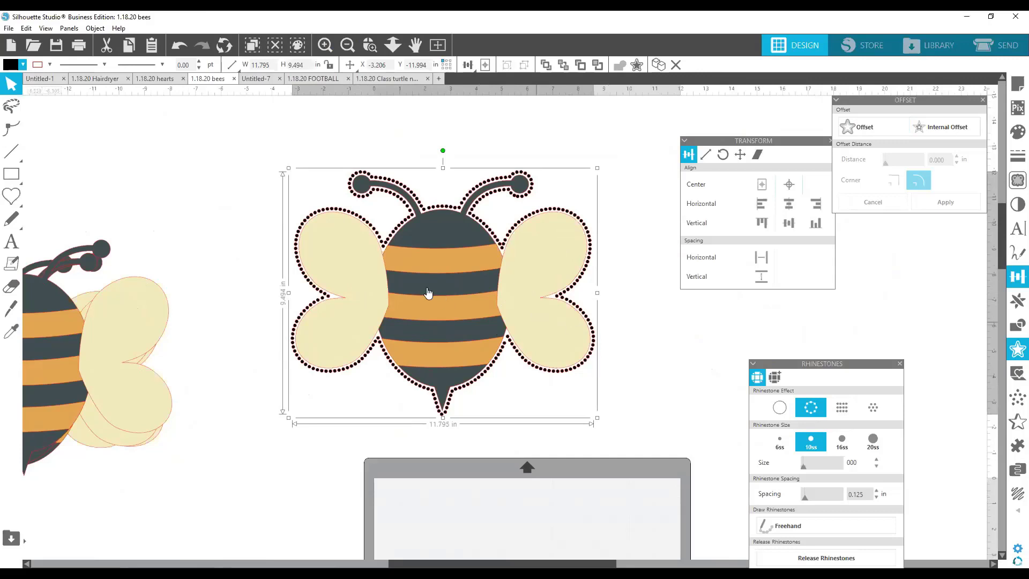
Delete the bee together with its black rhinestone outline
drag(258, 134, 600, 343)
drag(649, 453, 646, 442)
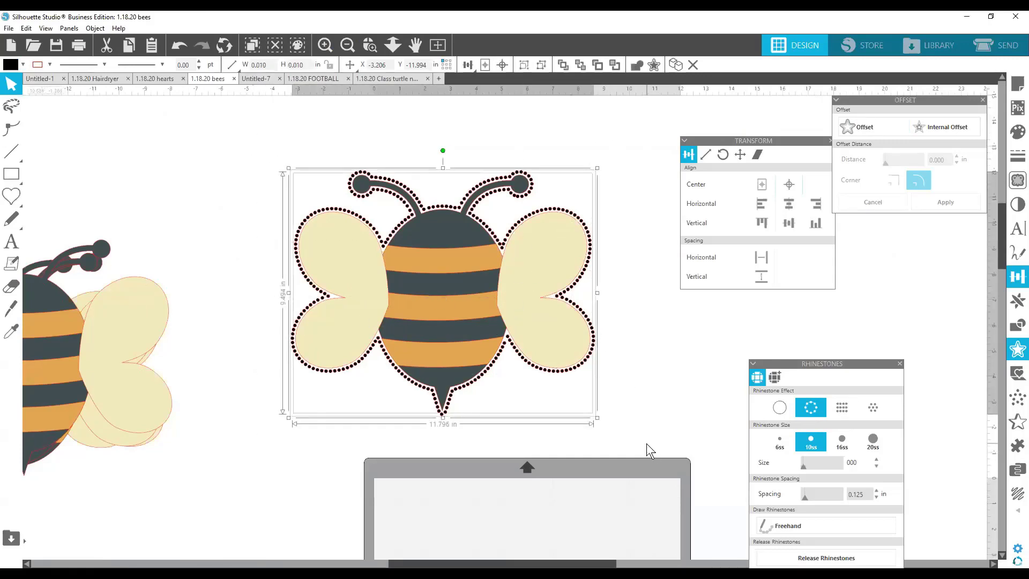
key(Delete)
Clear all the remaining bee copies from the bees document
drag(134, 394, 521, 314)
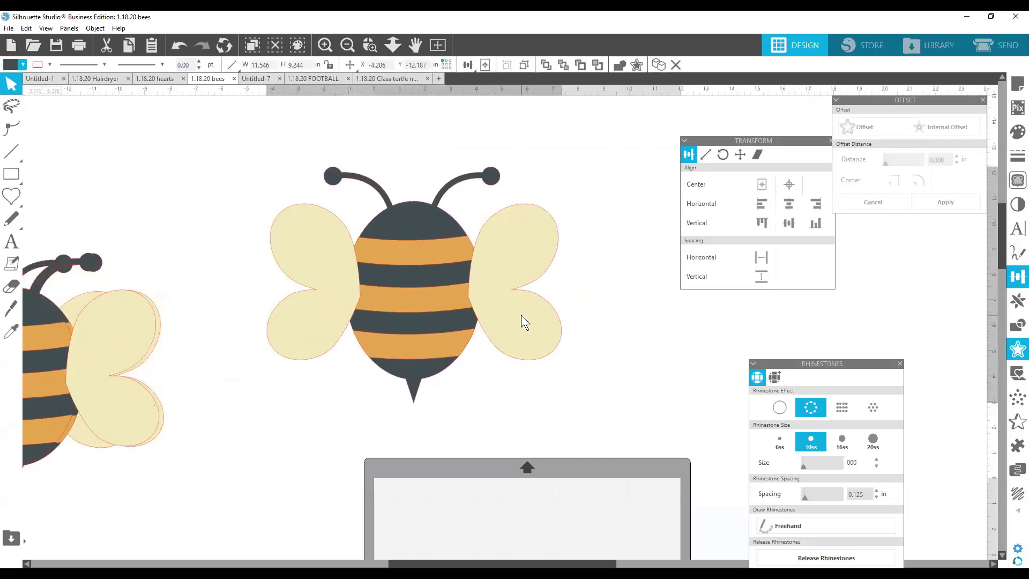
click(503, 283)
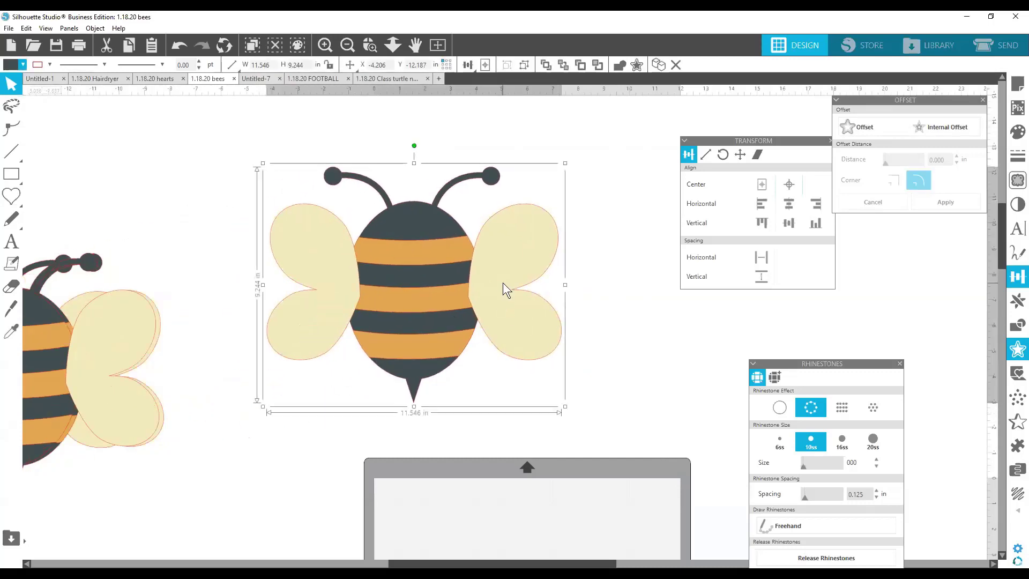
drag(91, 409, 481, 308)
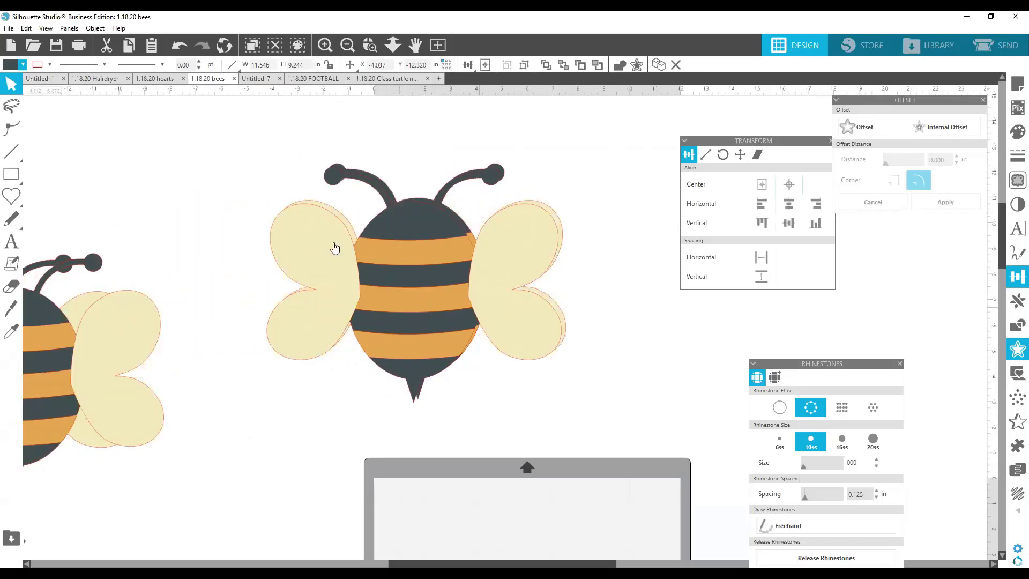
drag(250, 147, 646, 364)
key(Delete)
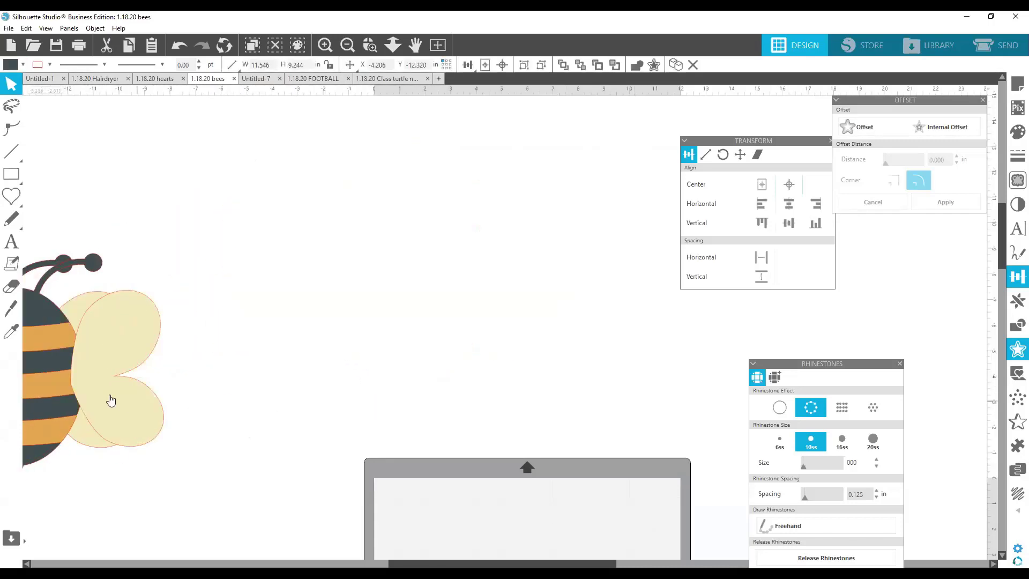
click(115, 402)
key(Delete)
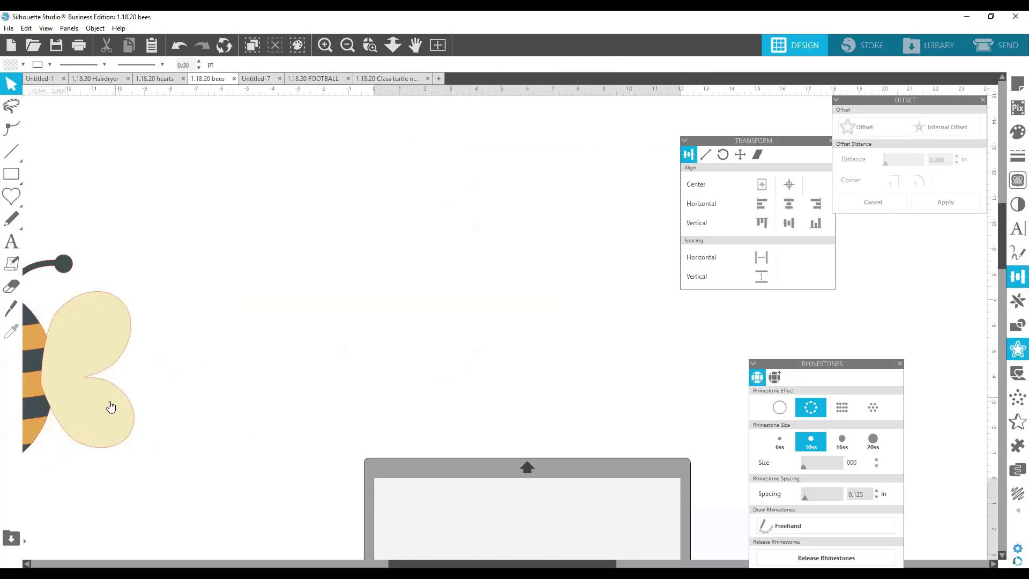
click(111, 407)
key(Delete)
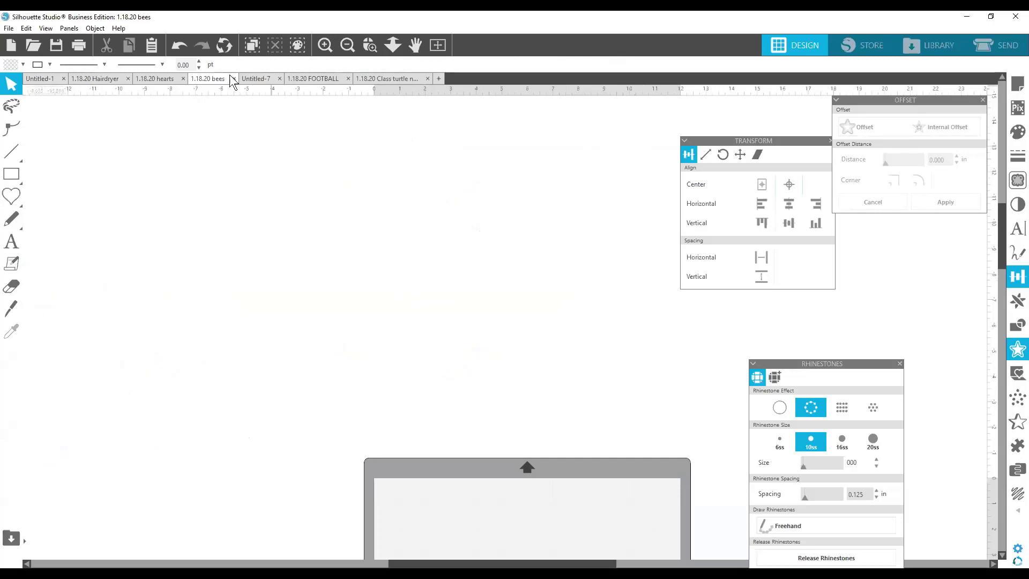
Switch to the Untitled-7 design and close the Transform panel
click(253, 80)
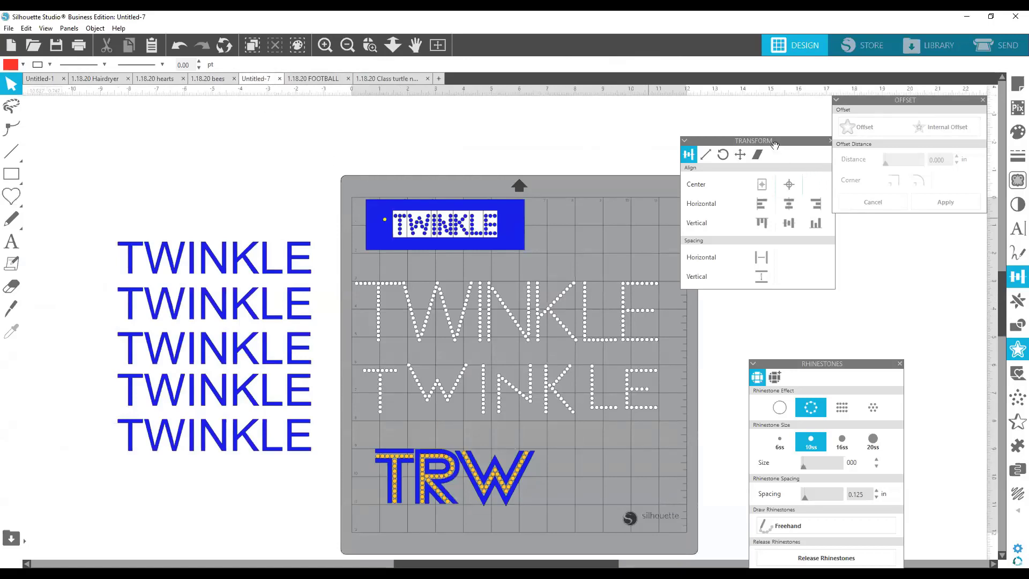
drag(772, 141, 875, 164)
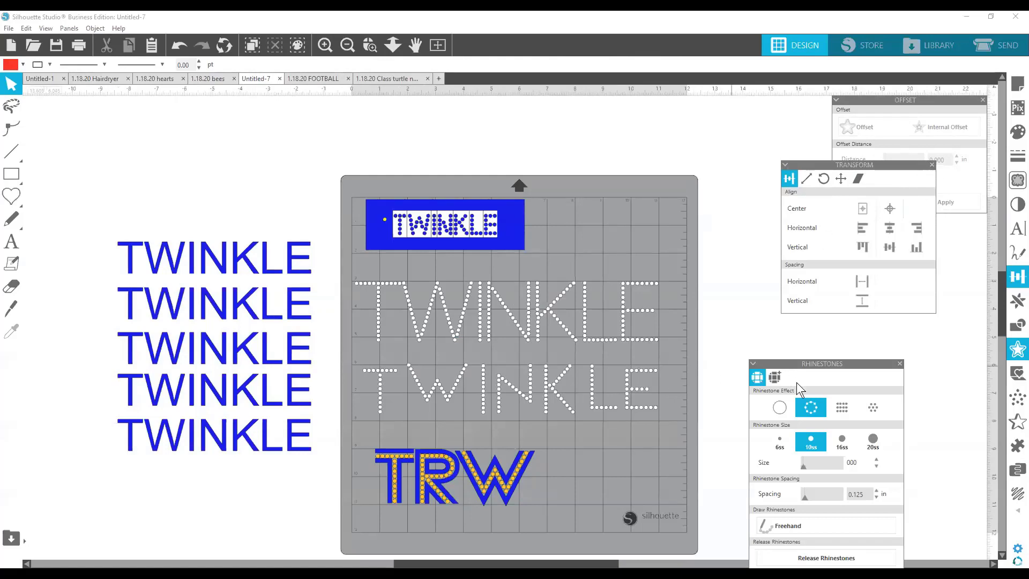
click(934, 164)
Move the five solid blue TWINKLE text lines farther left, away from the mat
scroll(586, 385, down, 2)
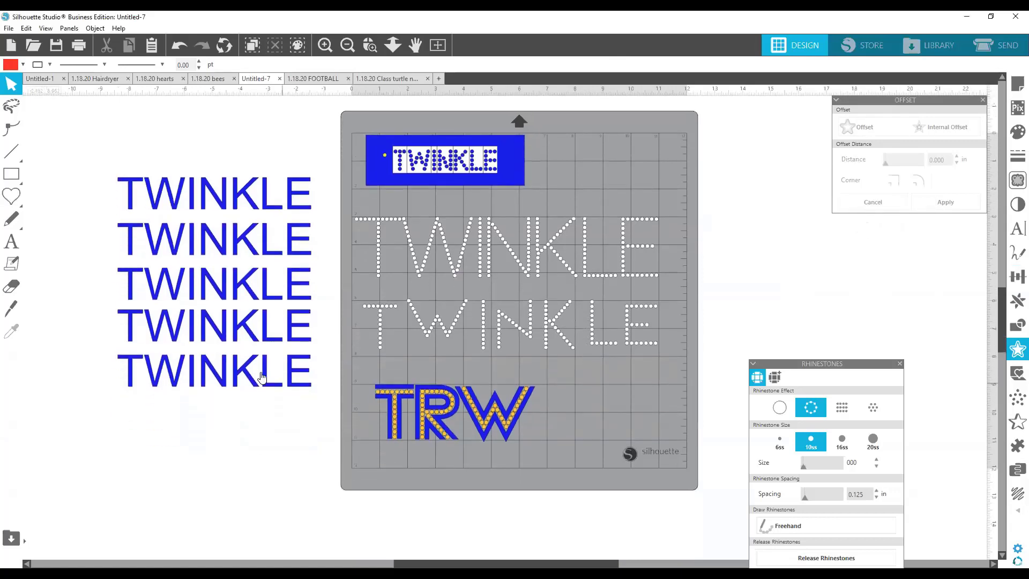
drag(98, 170, 267, 369)
drag(235, 332, 187, 324)
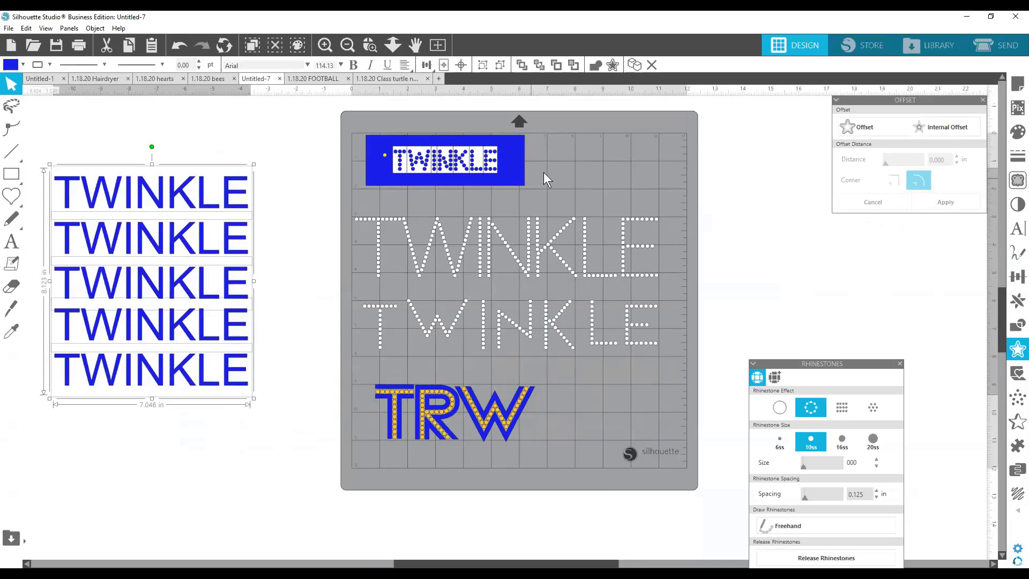
click(590, 169)
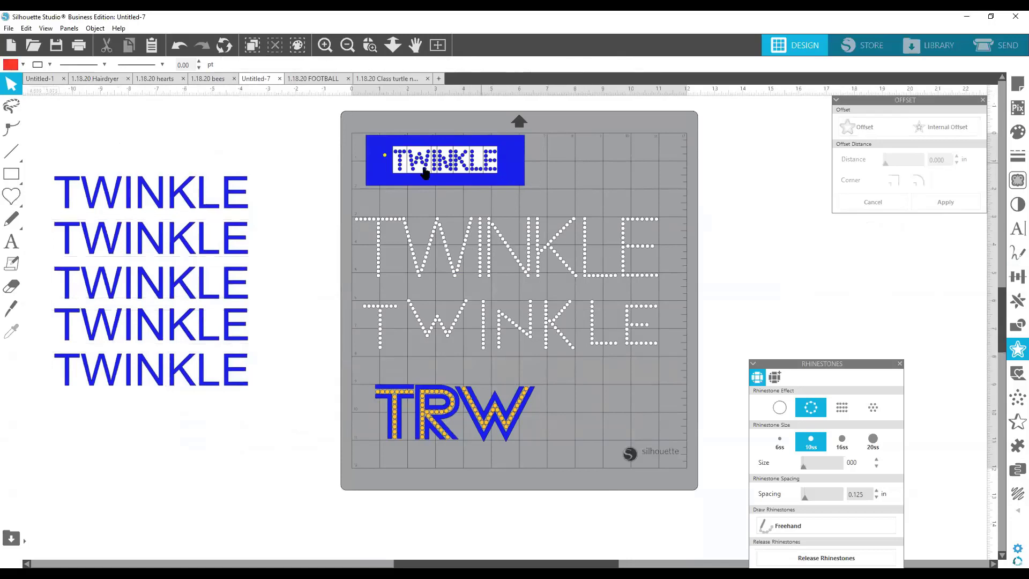
Open the TWINKLE text on the blue rectangle for editing and examine its font in the text style settings
click(491, 163)
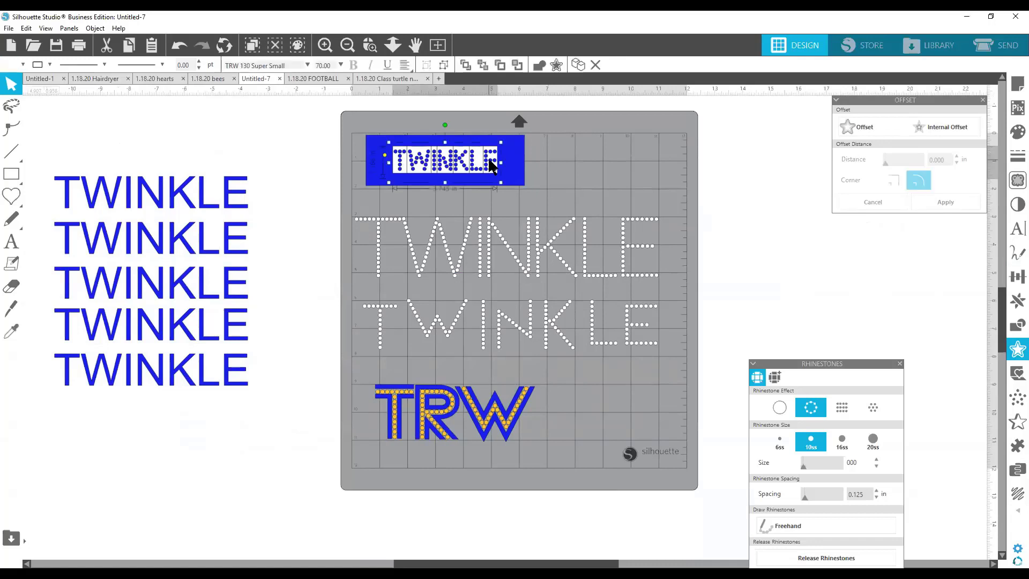
click(490, 171)
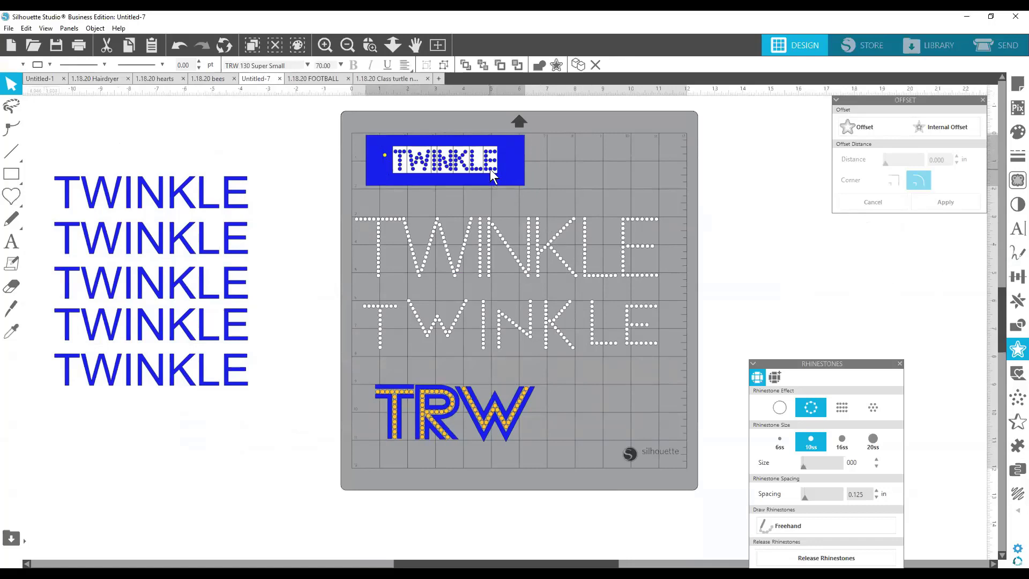
double_click(490, 169)
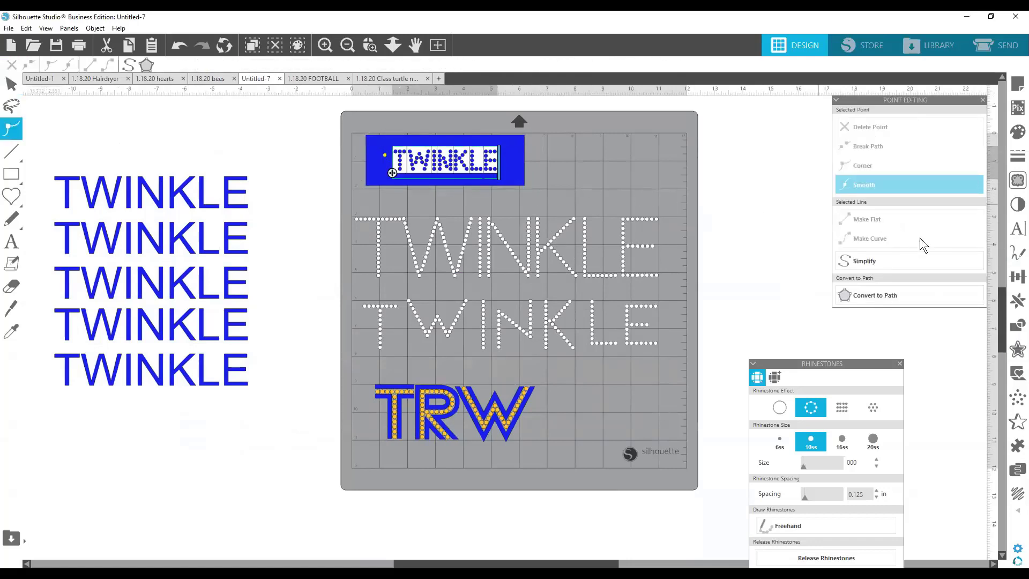
click(1014, 230)
click(958, 140)
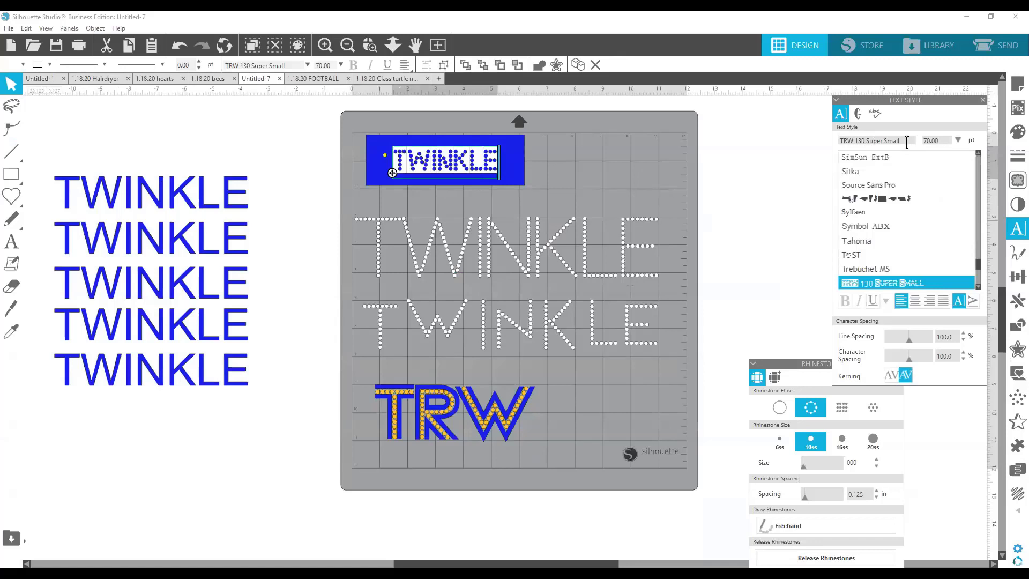
Move the two large dotted TWINKLE texts and the TRW text down and left, away from the blue rectangle
drag(662, 430, 333, 229)
drag(427, 249, 249, 432)
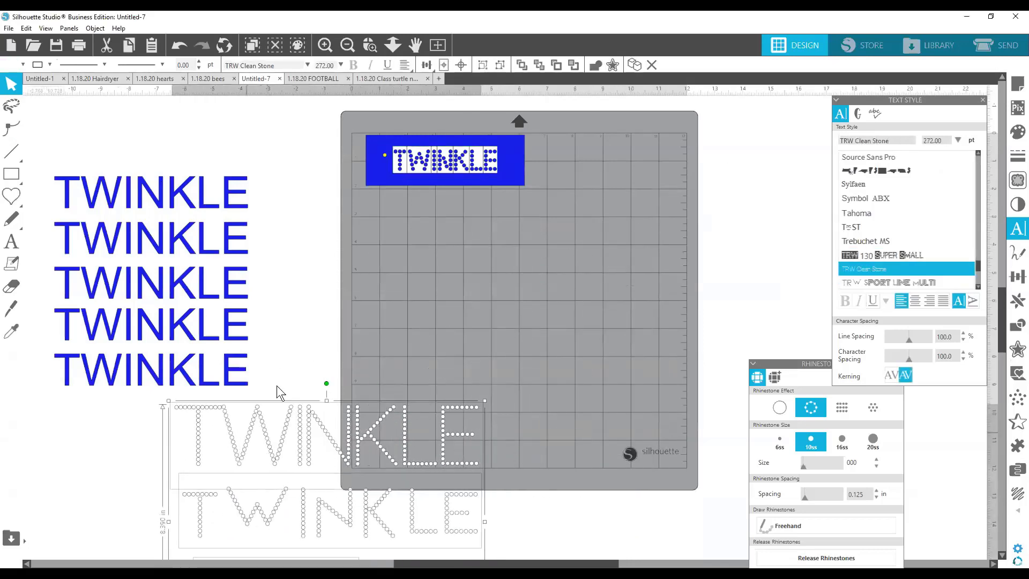
click(454, 192)
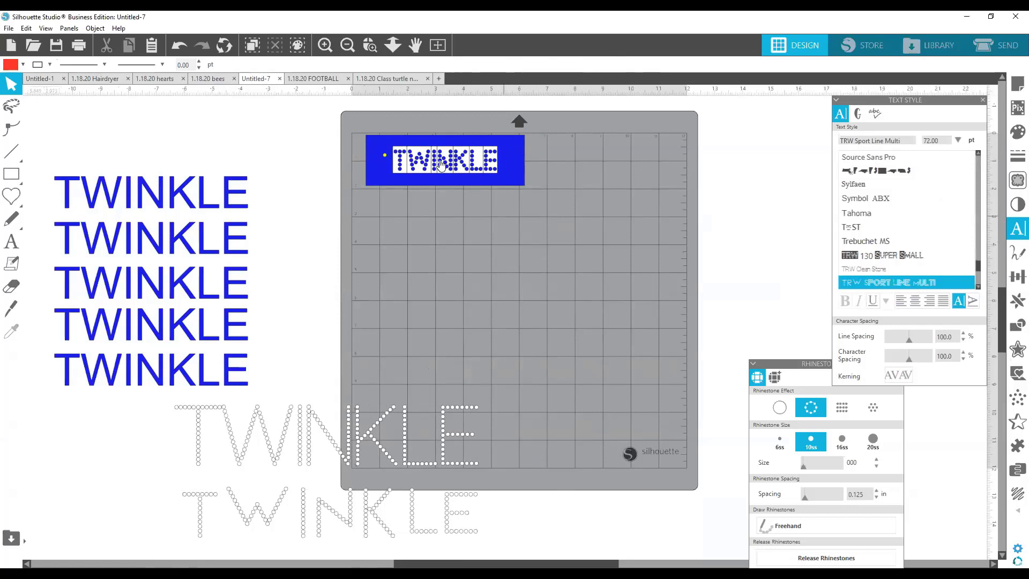
Move the blue rectangle down on the mat and place the small yellow dot above it, clear of the dotted TWINKLE text
drag(354, 124, 576, 218)
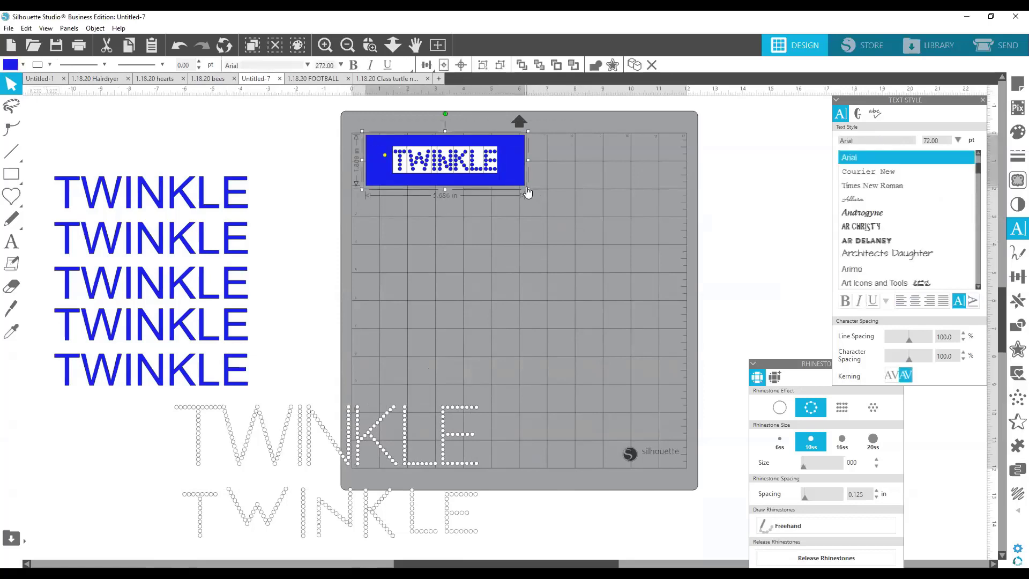
click(562, 240)
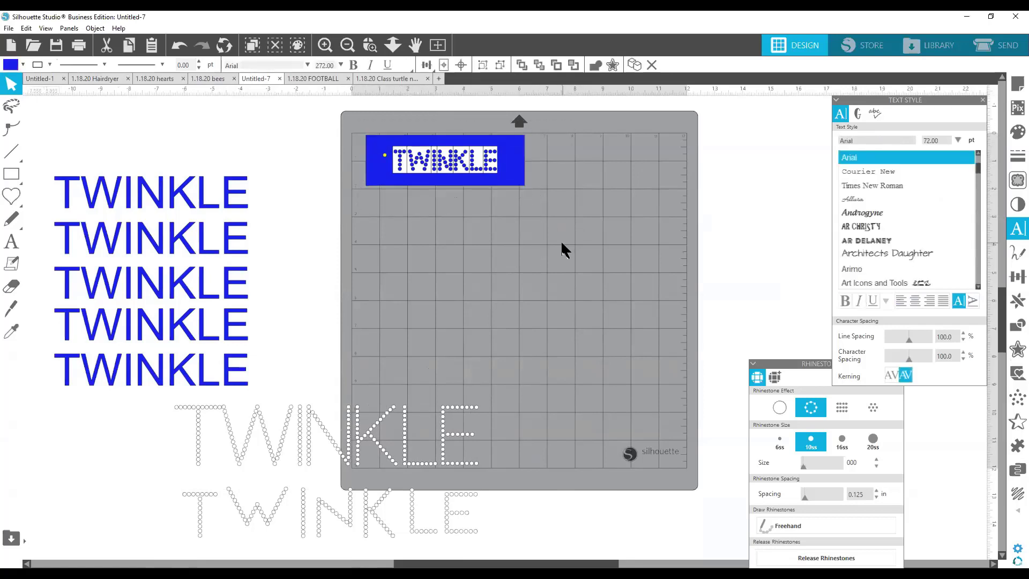
drag(385, 154, 383, 192)
drag(384, 156, 383, 120)
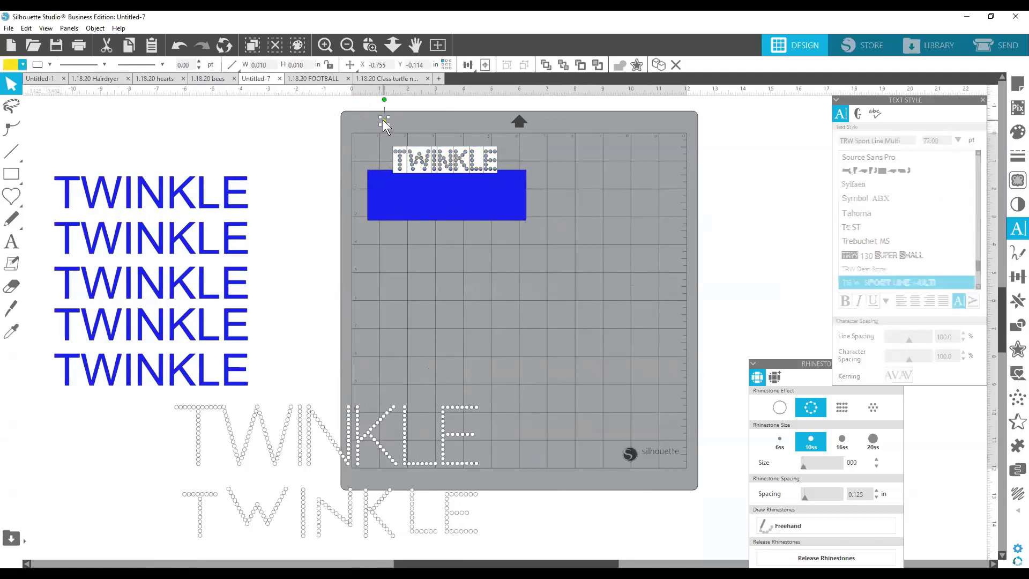
Move the dotted TWINKLE text down onto the blue rectangle and enlarge both together until the rectangle is about 16 in wide
click(448, 161)
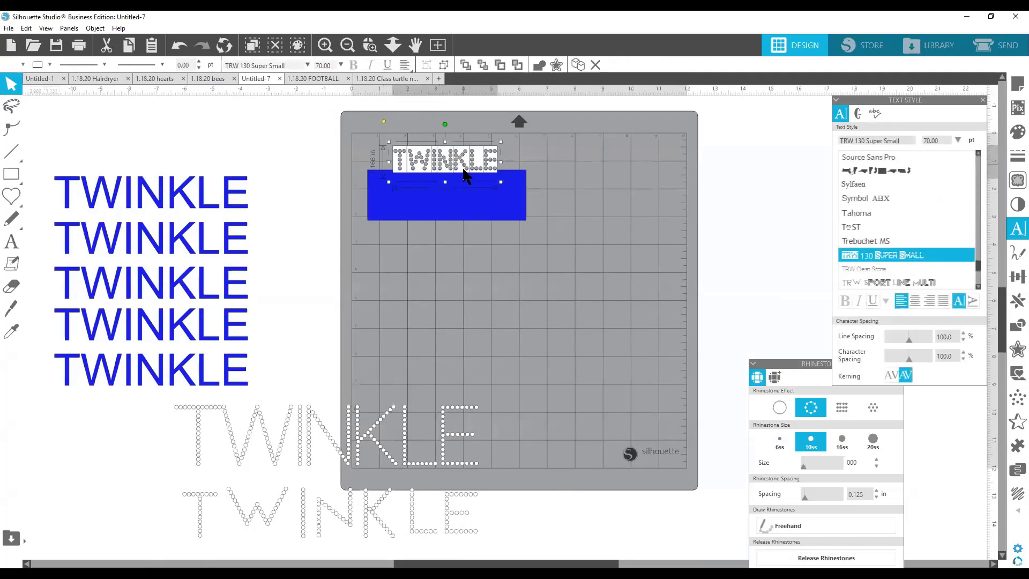
drag(464, 170, 463, 203)
drag(356, 159, 799, 384)
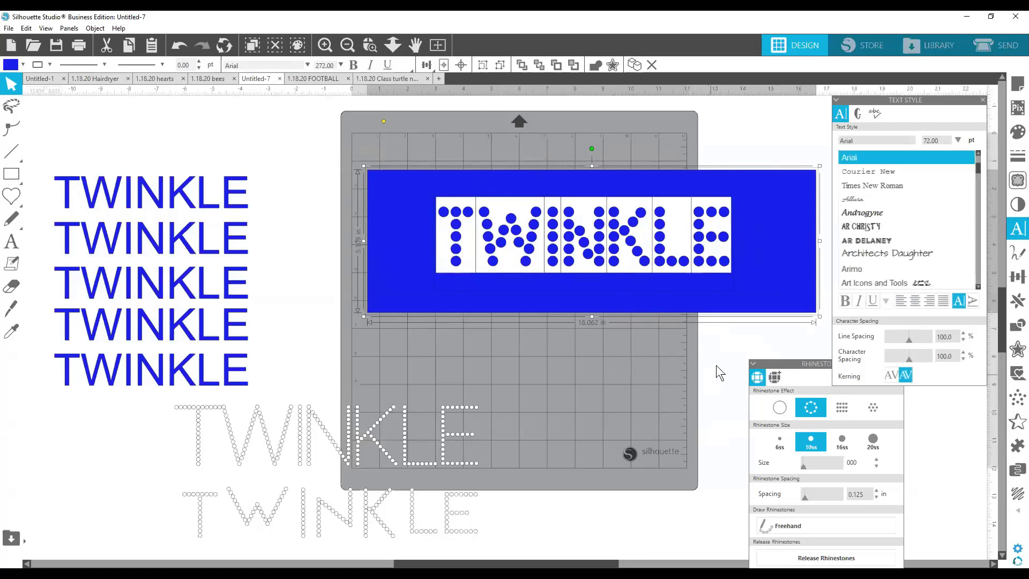
click(733, 349)
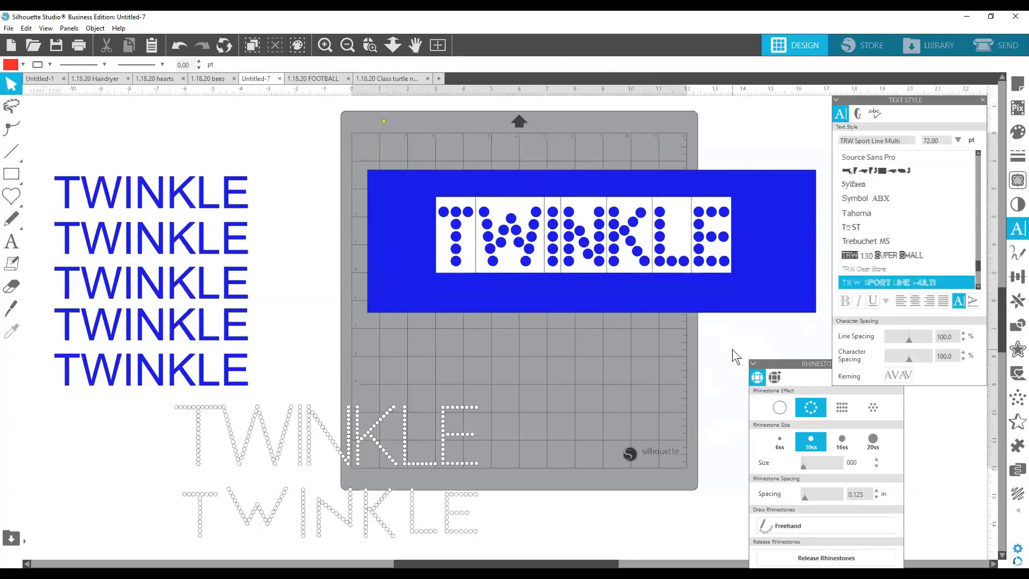
Move the small yellow dot off the mat into the blank area beside its upper left corner
click(384, 124)
drag(416, 136, 319, 130)
click(367, 136)
click(619, 274)
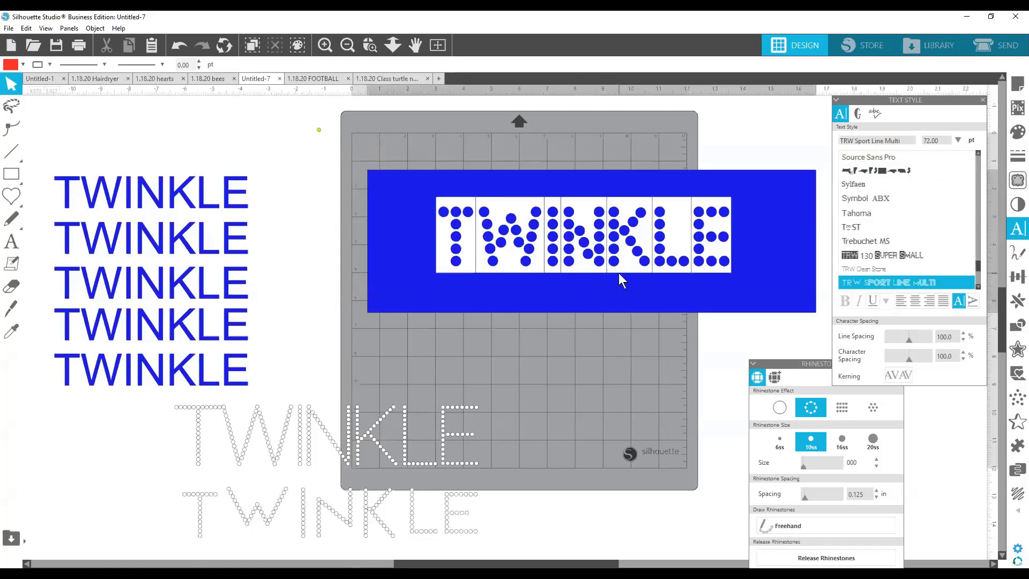
click(604, 246)
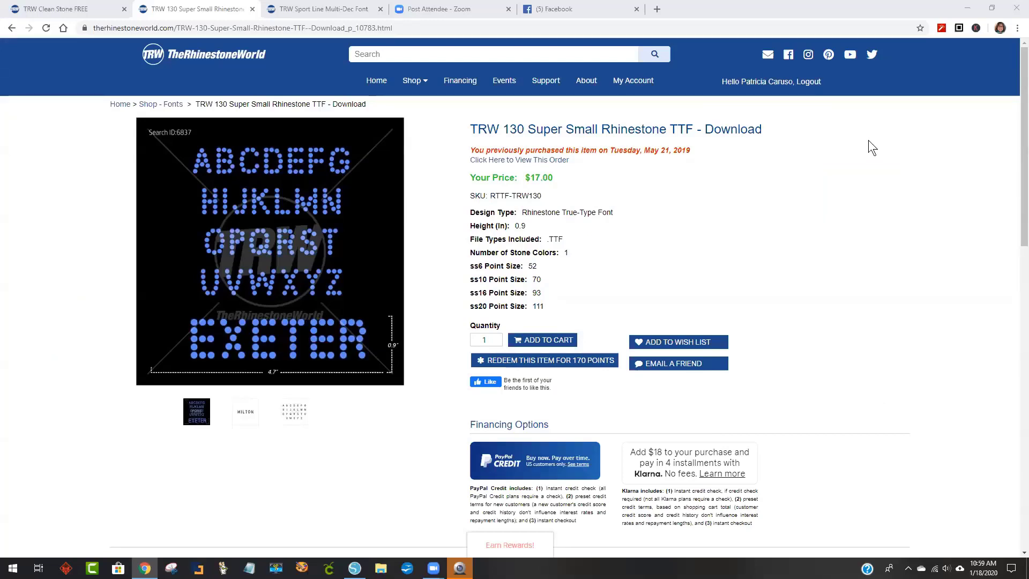
Examine the recommended point sizes for ss6 to ss20 stones on the TRW 130 Super Small Rhinestone TTF product page, highlighting the ss10 label
drag(555, 181, 473, 192)
click(580, 187)
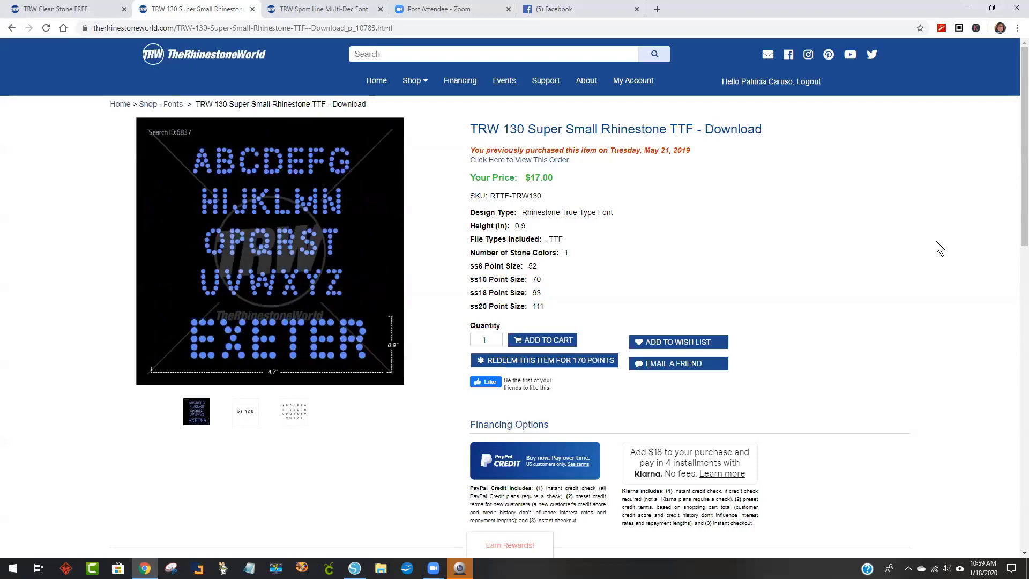
scroll(831, 236, down, 1)
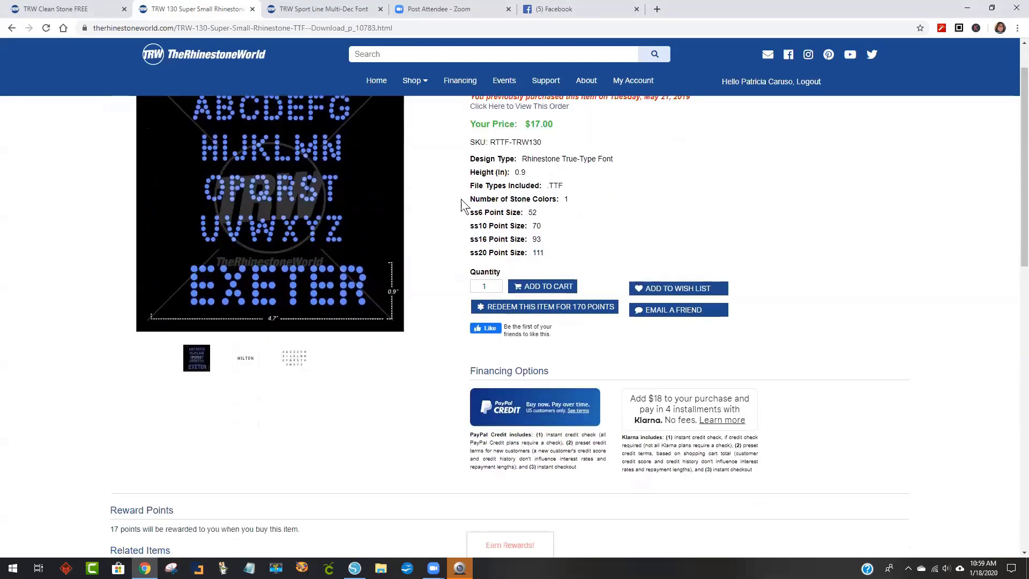
mouse_move(462, 204)
mouse_down()
mouse_move(500, 223)
mouse_move(467, 213)
mouse_up()
drag(546, 256, 471, 217)
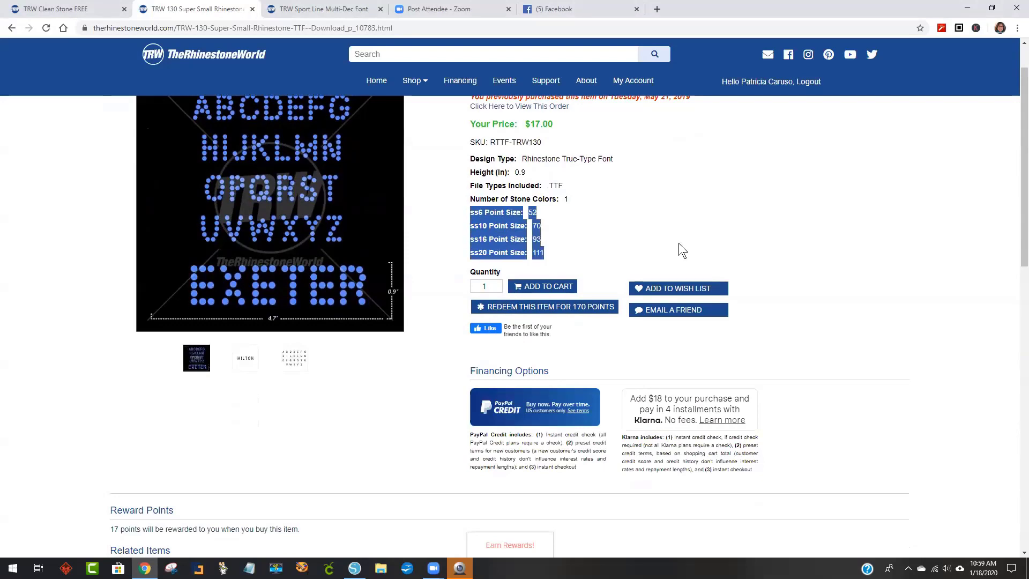
click(575, 237)
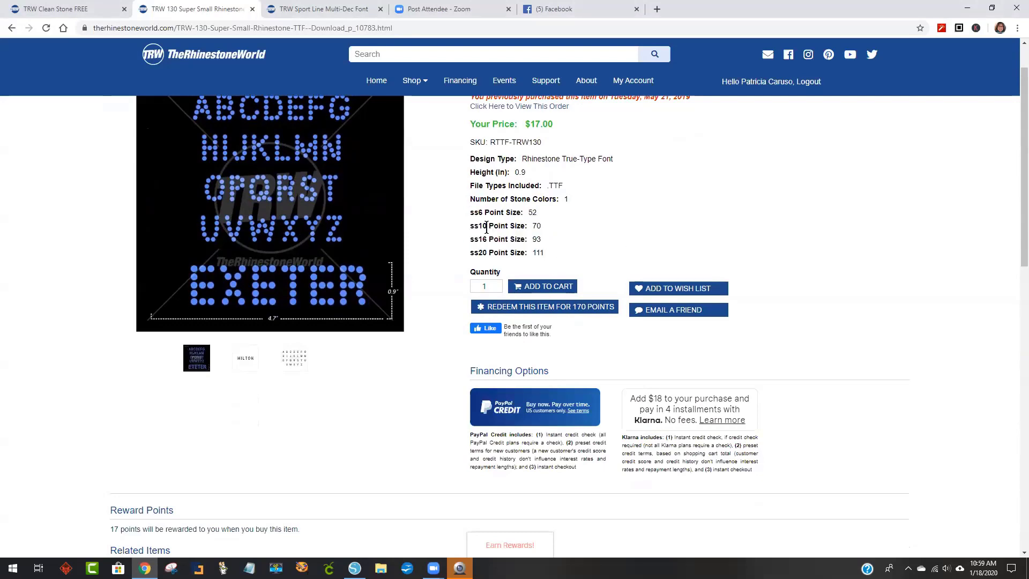
drag(472, 225, 528, 228)
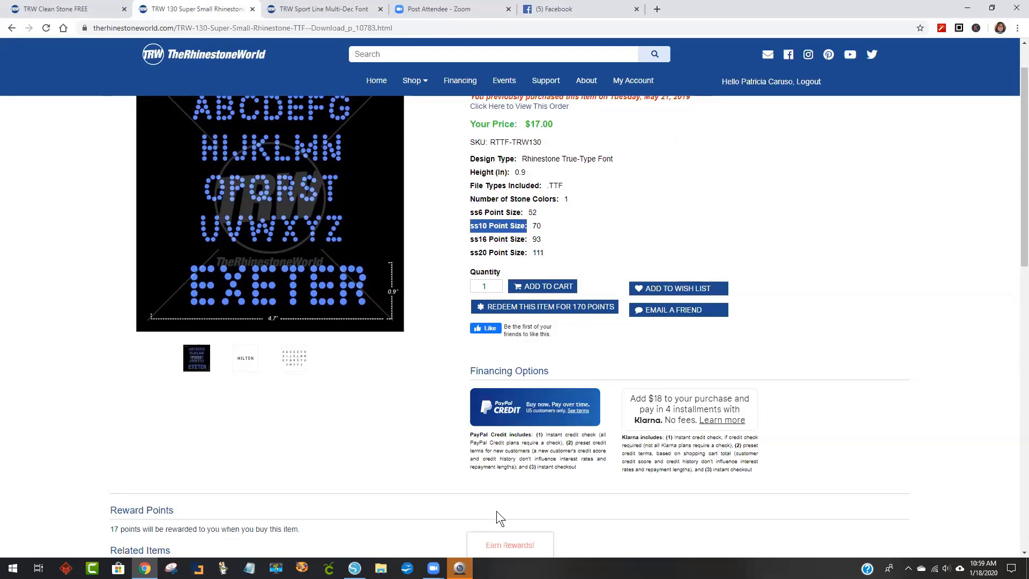
Switch to Silhouette Studio and move the blue rectangle down the mat, clear of the TRW 130 Super Small TWINKLE text
click(354, 568)
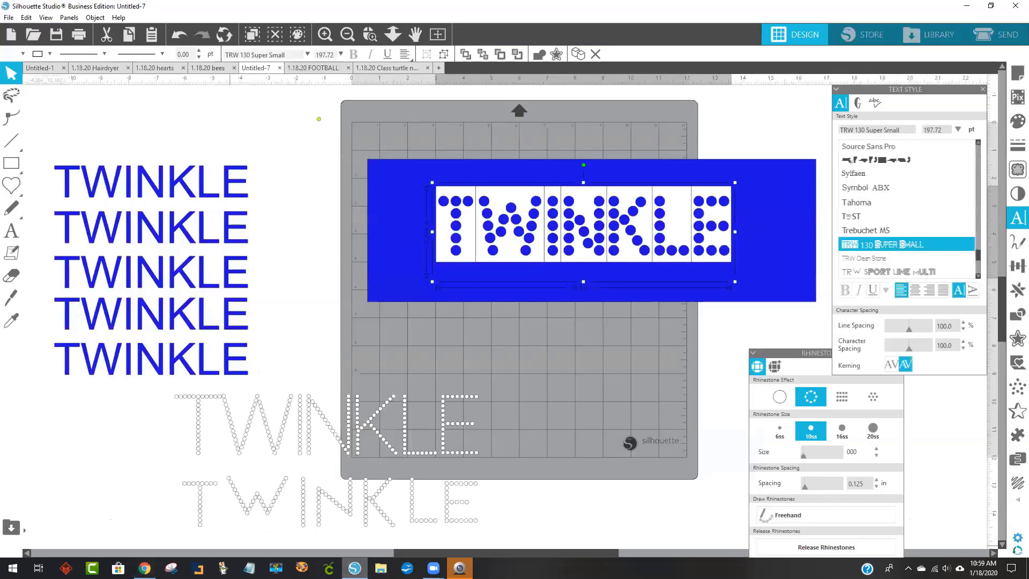
click(703, 310)
drag(672, 250, 637, 208)
drag(628, 256, 636, 403)
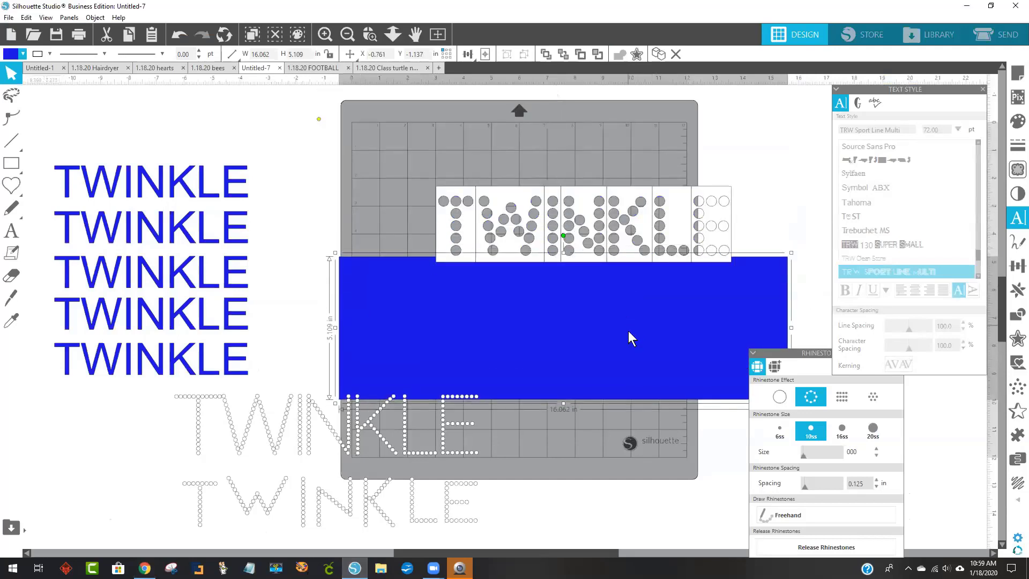
double_click(600, 230)
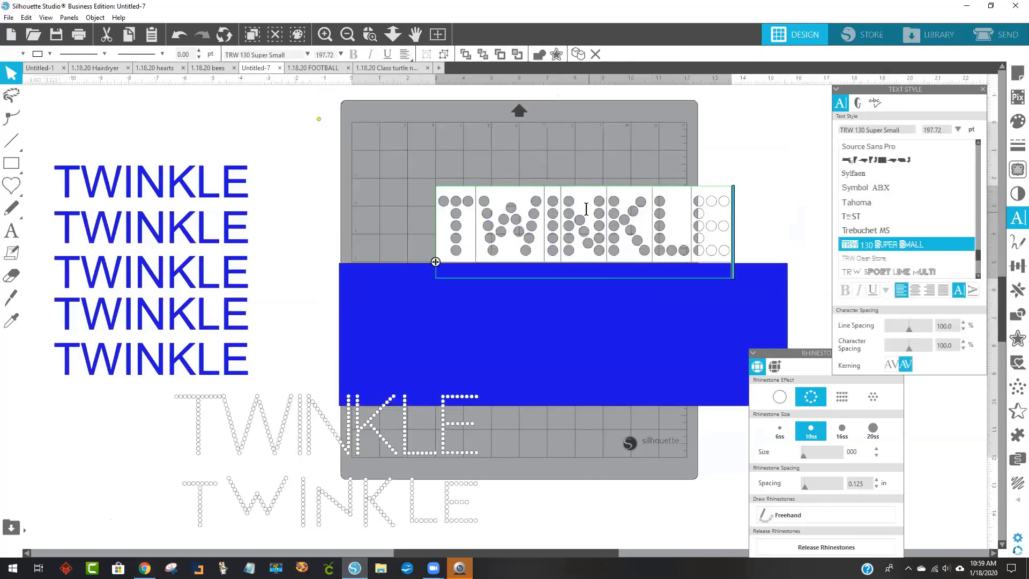
drag(481, 318, 476, 356)
double_click(492, 241)
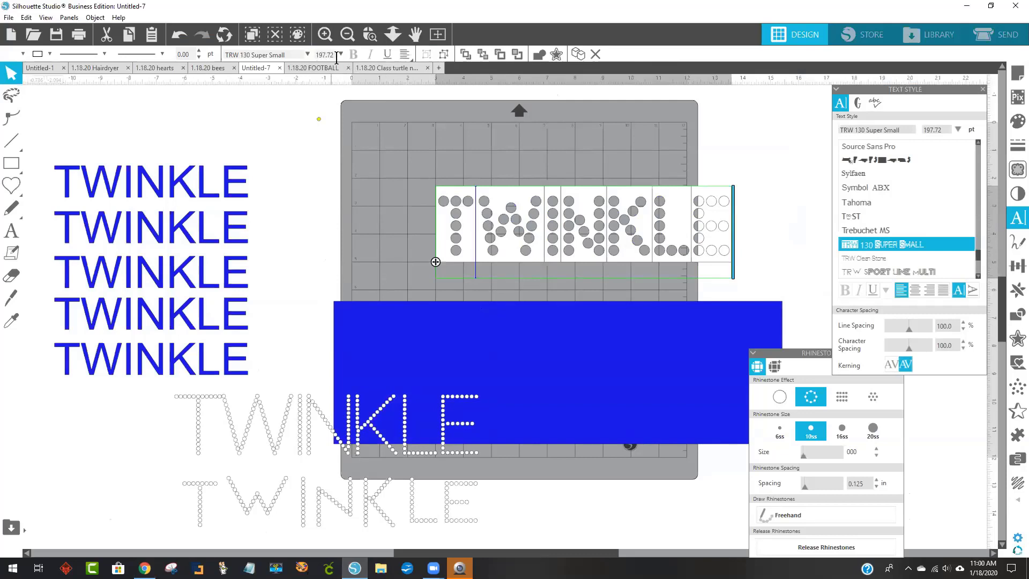
drag(335, 55, 293, 62)
text(70)
key(Return)
click(752, 258)
Set the font size of all letters in the TRW 130 Super Small TWINKLE text to 70 pt
double_click(727, 257)
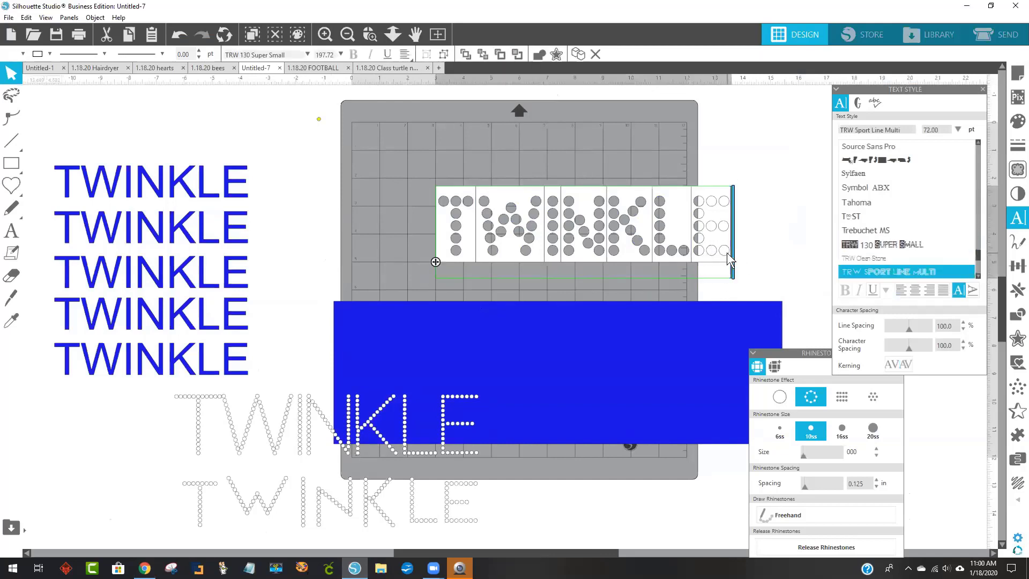
drag(727, 252, 420, 247)
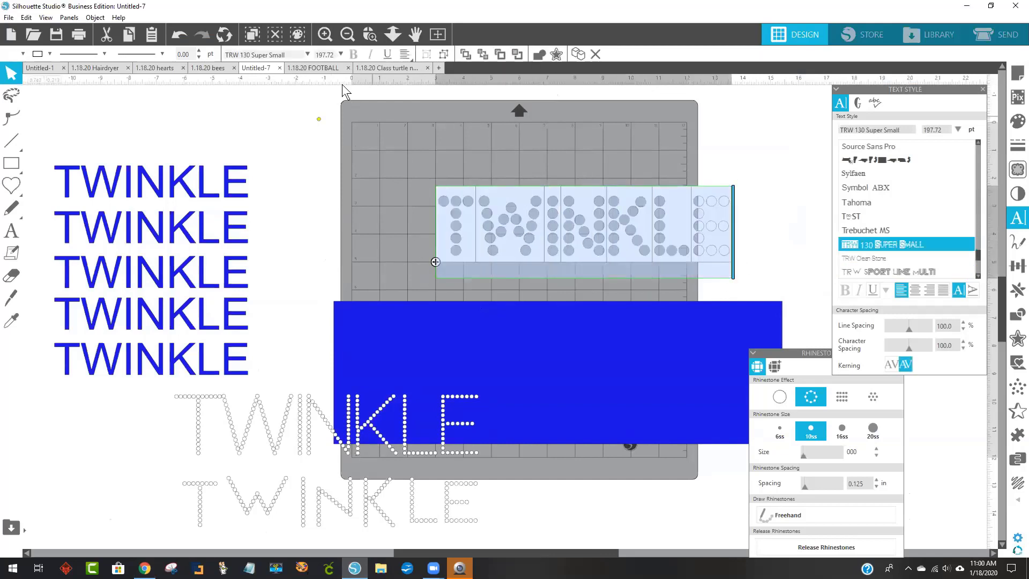
double_click(337, 54)
text(70)
key(Return)
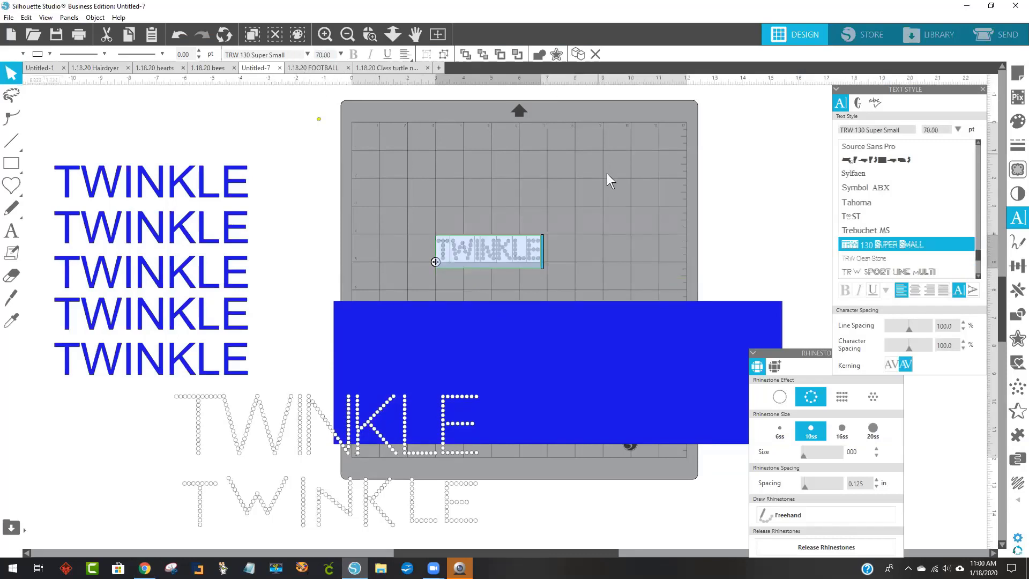
Move the small TWINKLE text into the upper-left corner of the cutting mat and deselect it
click(600, 233)
drag(512, 255, 425, 140)
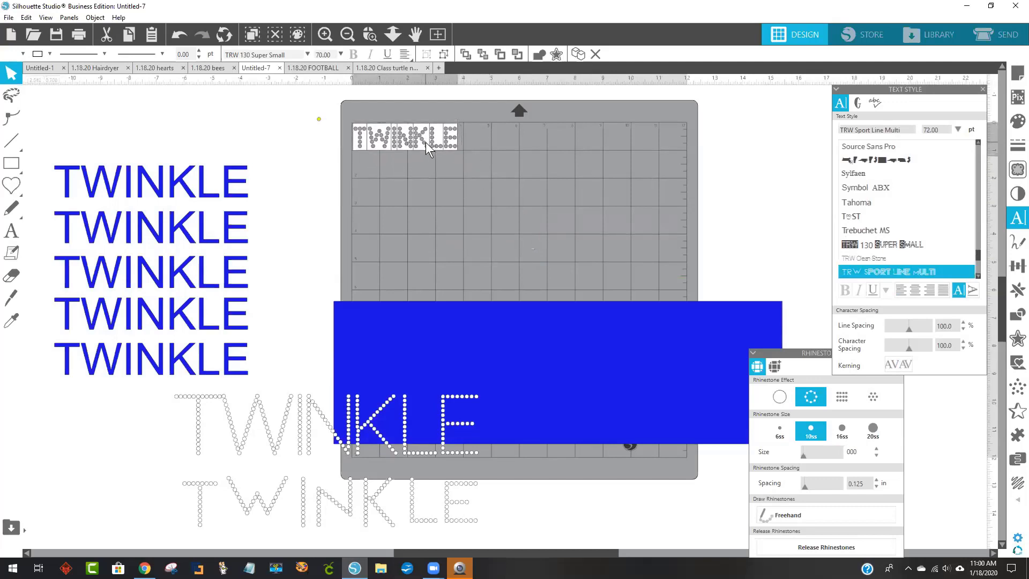
drag(426, 143, 428, 140)
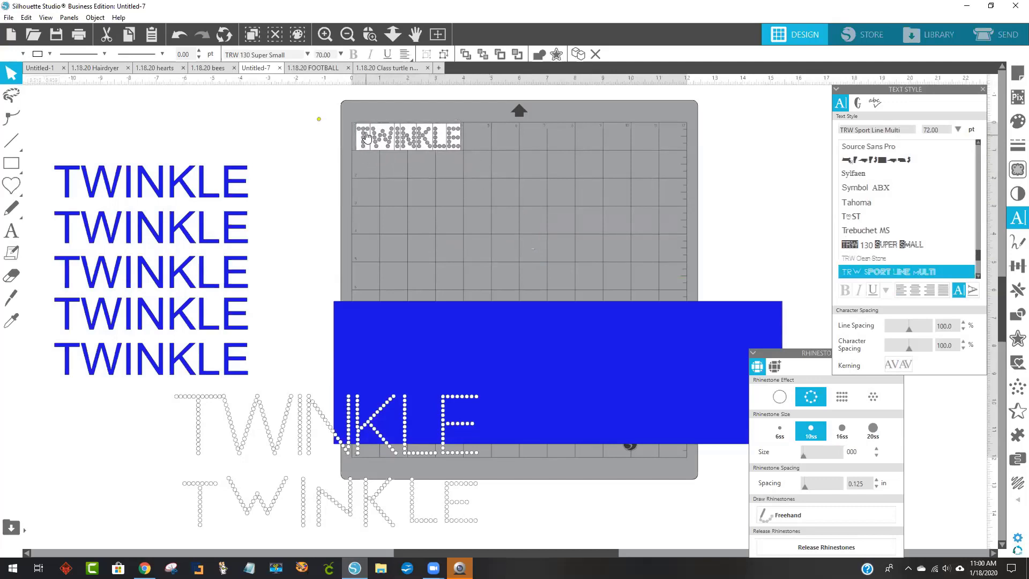
click(386, 159)
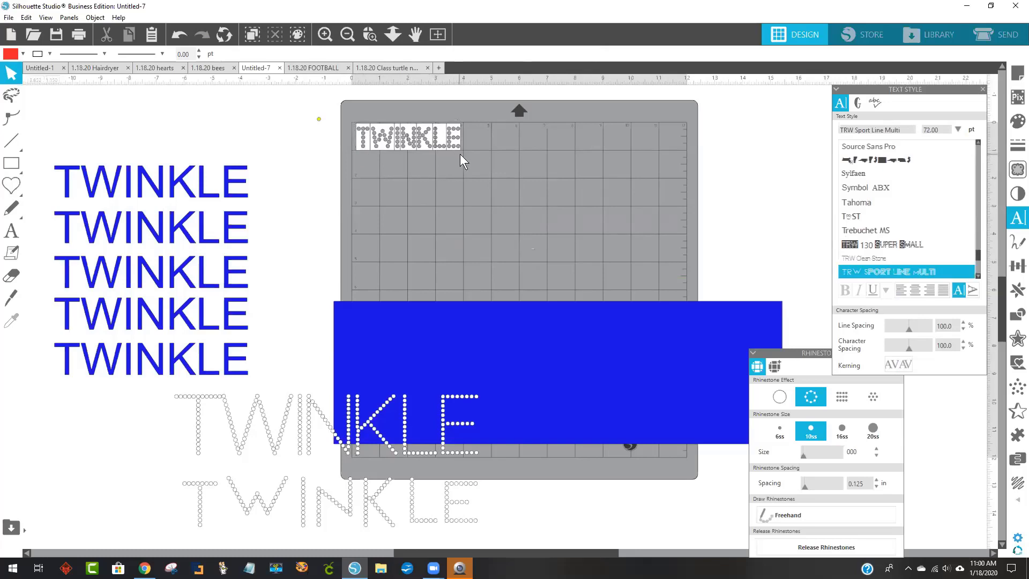
Compare the loose yellow dot with a circle in the letter T of the TWINKLE text at closer zoom
click(321, 33)
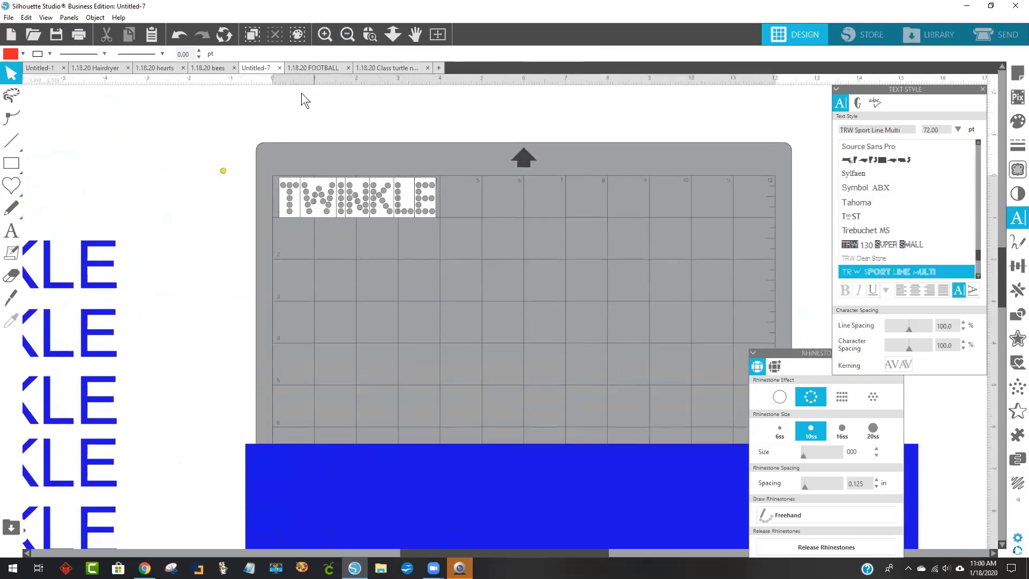
drag(223, 171, 290, 185)
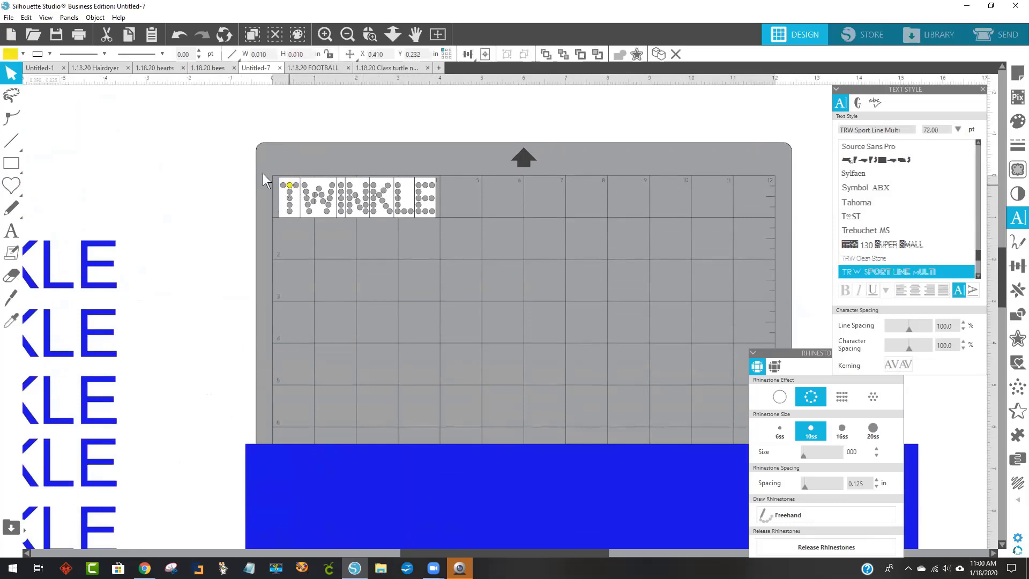
click(332, 118)
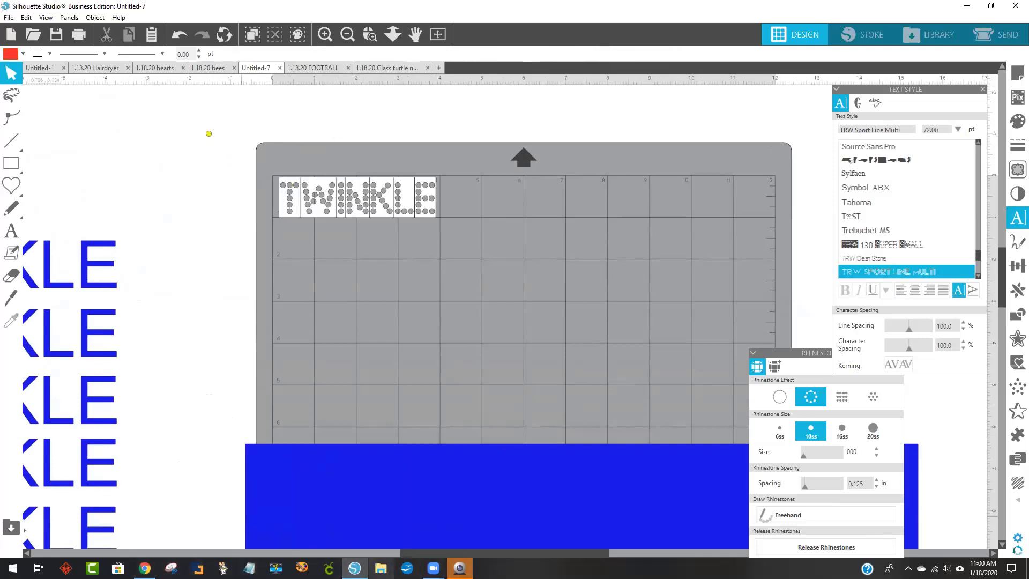
Switch to Chrome and look up the ss20 point size on the TRW 130 Super Small font page
click(145, 568)
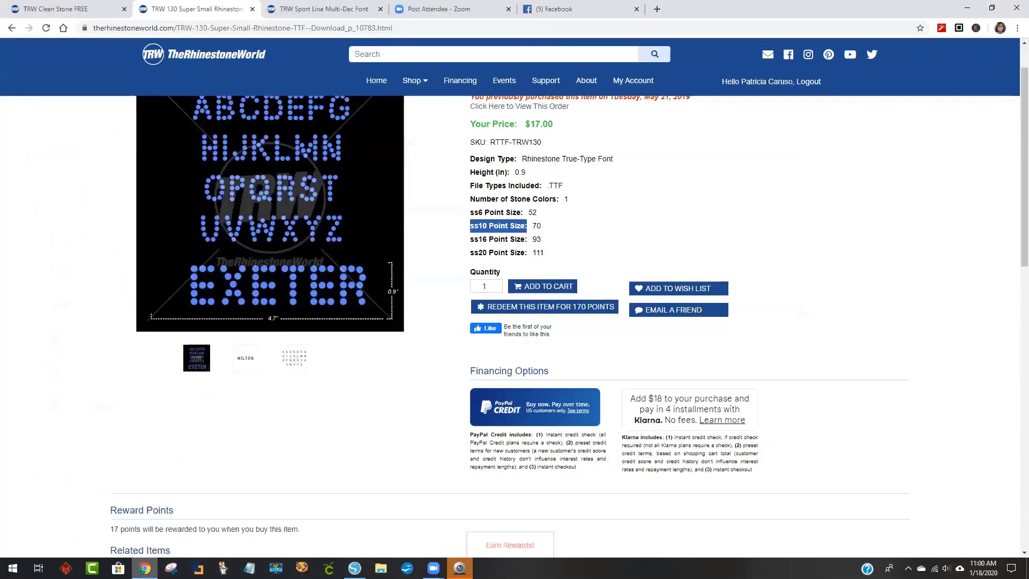
scroll(571, 308, up, 1)
click(579, 300)
drag(473, 310, 526, 310)
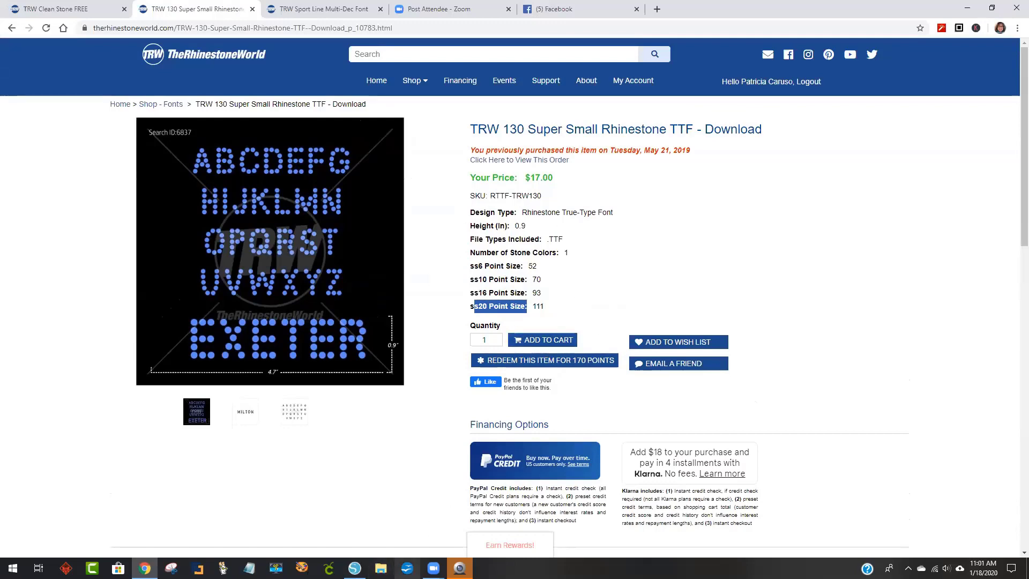
Switch to Silhouette Studio and set the font size of the TRW 130 Super Small TWINKLE text to 111 pt
click(355, 568)
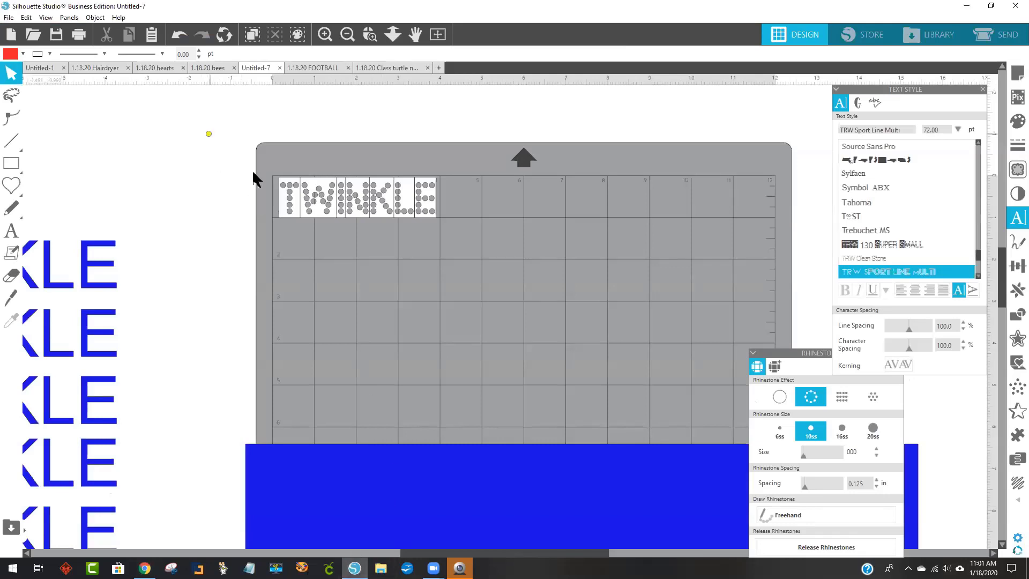
double_click(408, 207)
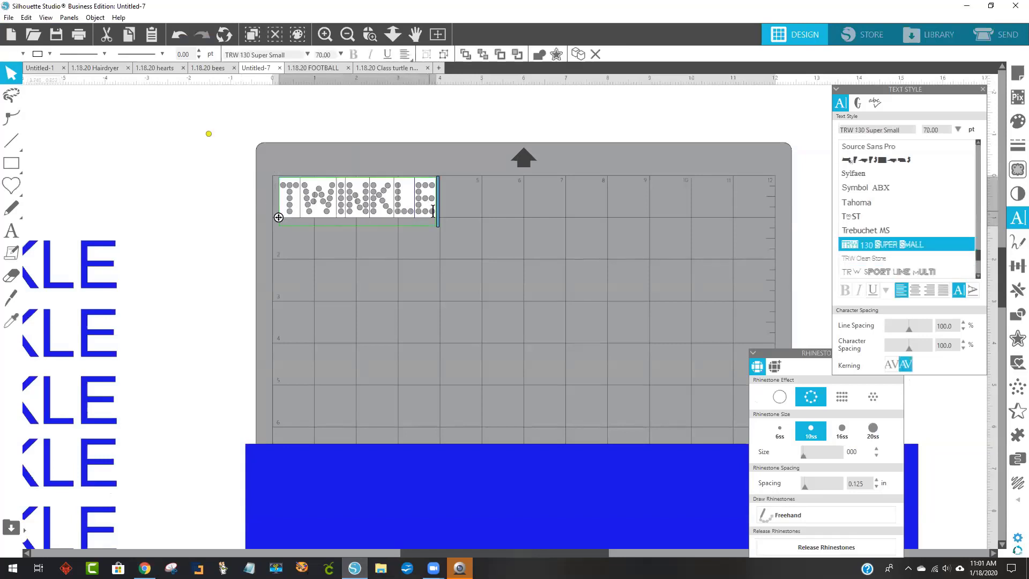
drag(435, 209, 271, 204)
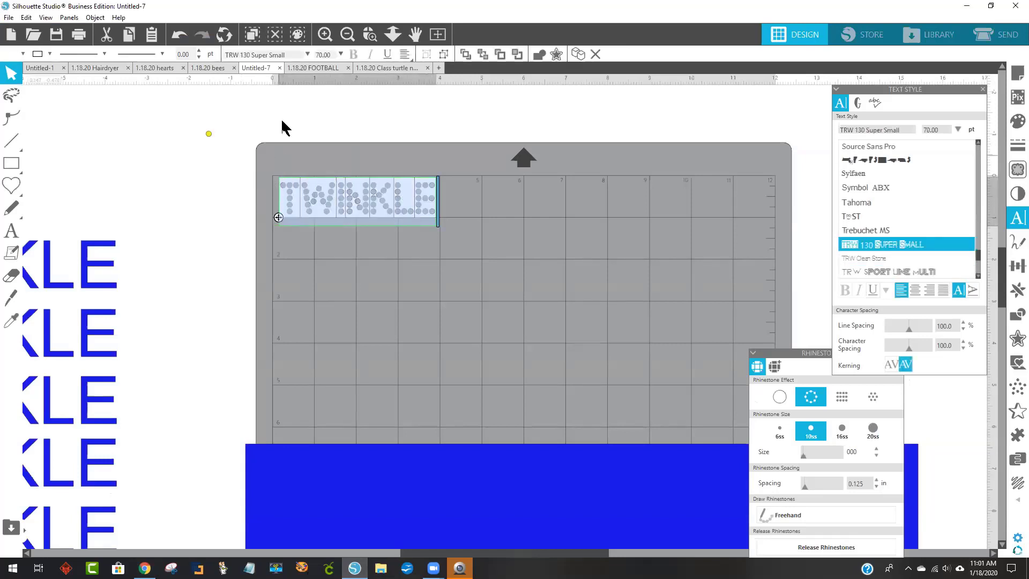
click(338, 54)
text(111)
key(Return)
click(616, 329)
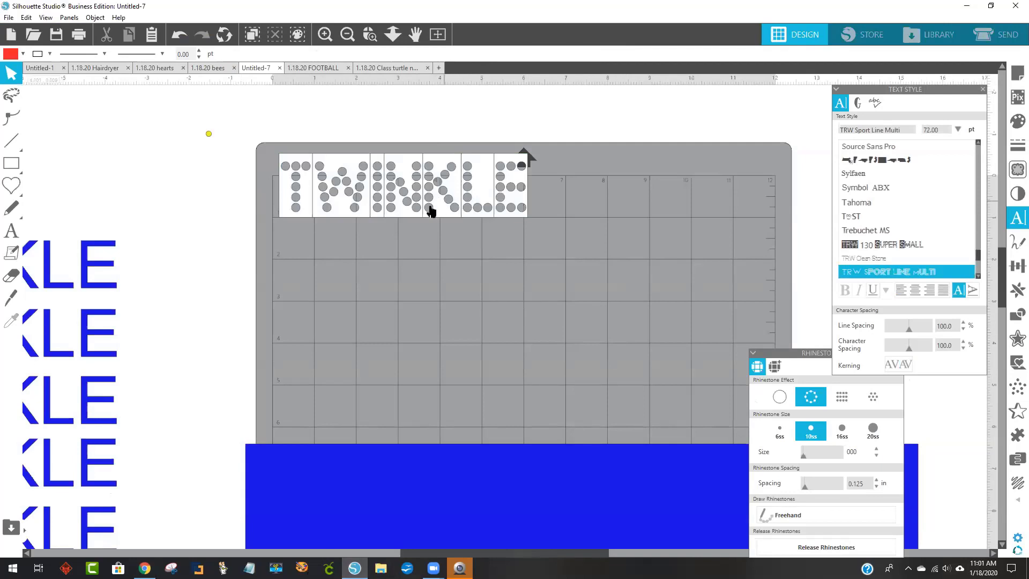
Move the Super Small TWINKLE text into the grid's upper-left corner and enlarge it to about 118.75 pt
drag(443, 205, 411, 227)
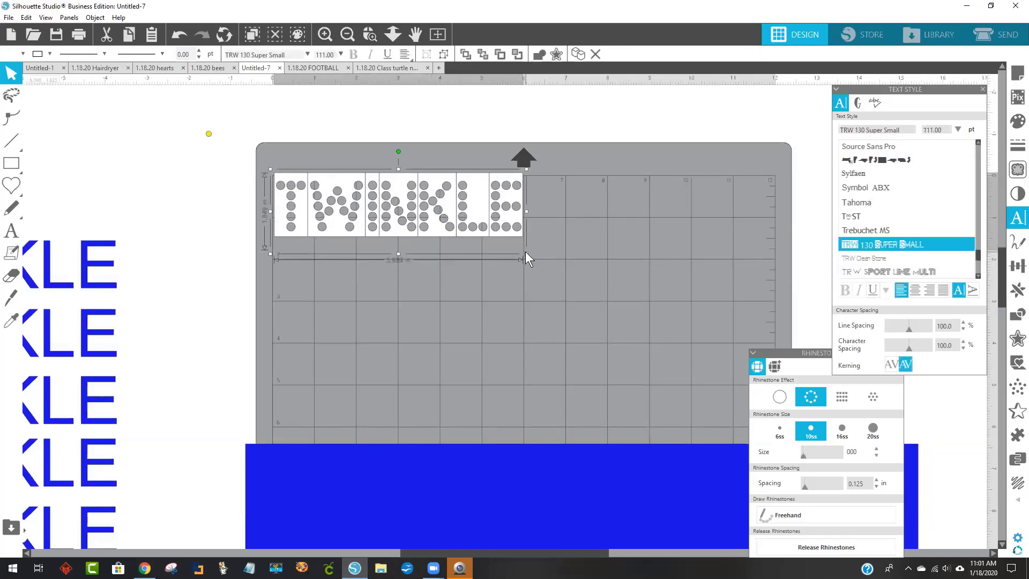
drag(525, 253, 555, 243)
scroll(555, 243, down, 1)
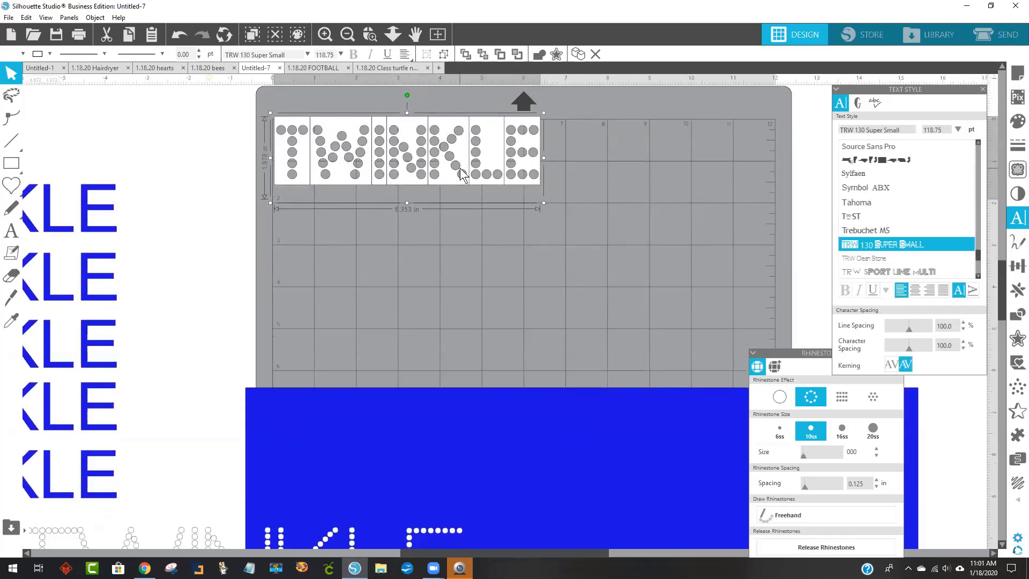
Delete the Super Small TWINKLE text and move the TRW Clean Stone TWINKLE text onto the blue rectangle
key(Delete)
scroll(446, 269, down, 5)
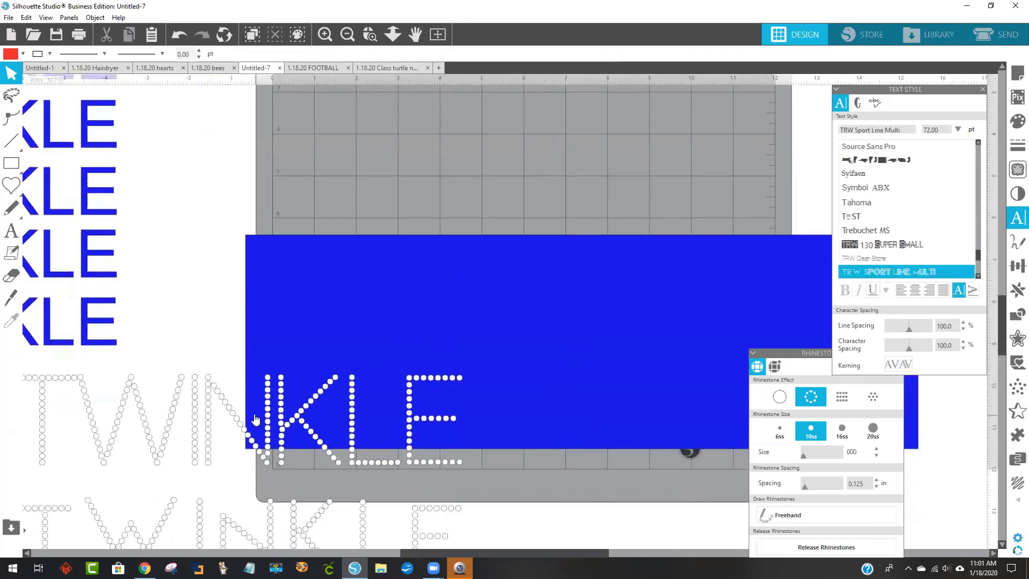
drag(280, 410, 515, 322)
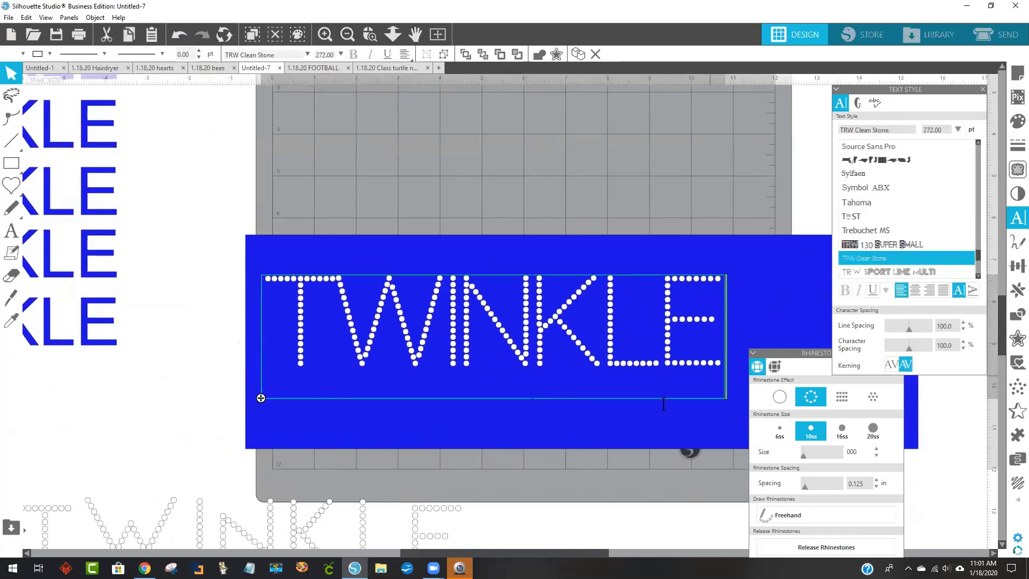
Select the blue rectangle together with the Clean Stone TWINKLE text and move both up the mat
click(382, 554)
drag(402, 556, 647, 539)
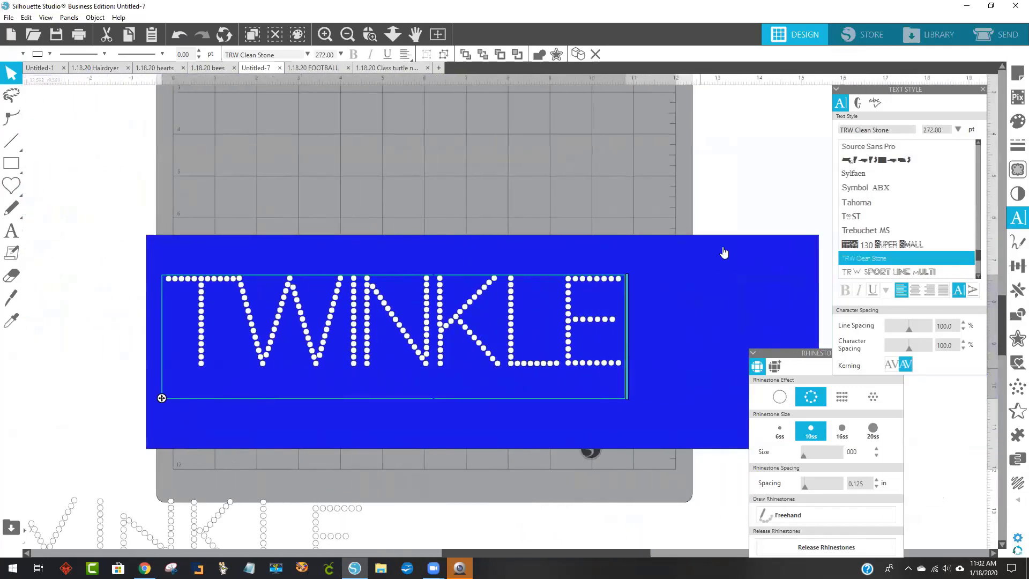
drag(504, 462, 423, 276)
drag(438, 311, 440, 217)
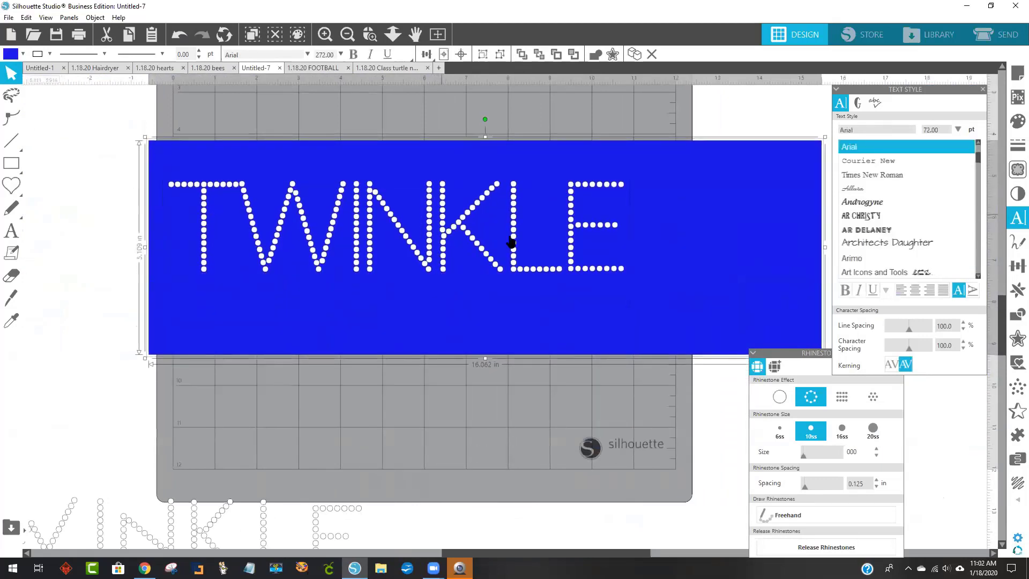
Check the font and point size of the Clean Stone TWINKLE text on the blue rectangle
double_click(575, 243)
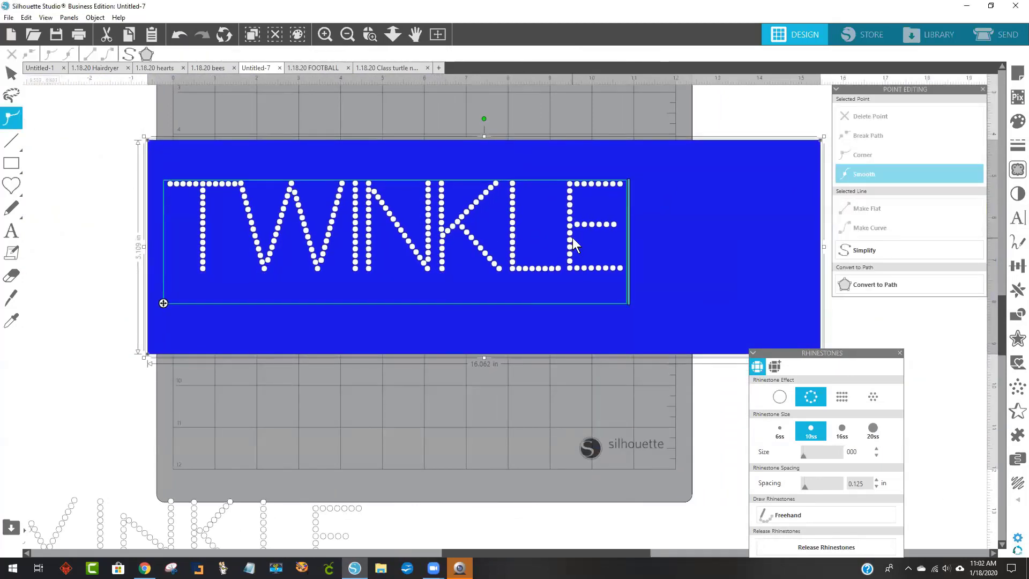
click(1015, 219)
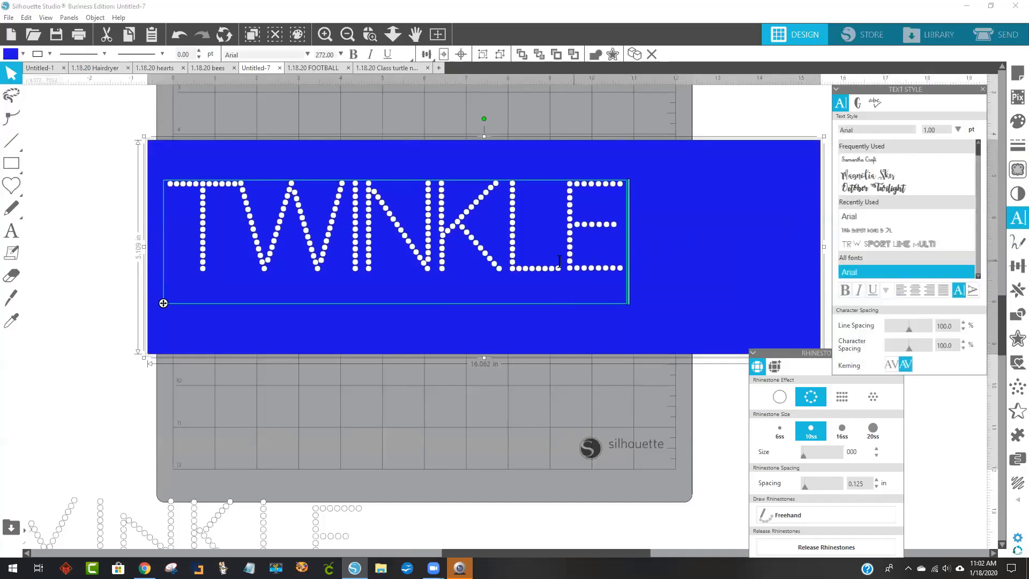
click(424, 355)
click(429, 261)
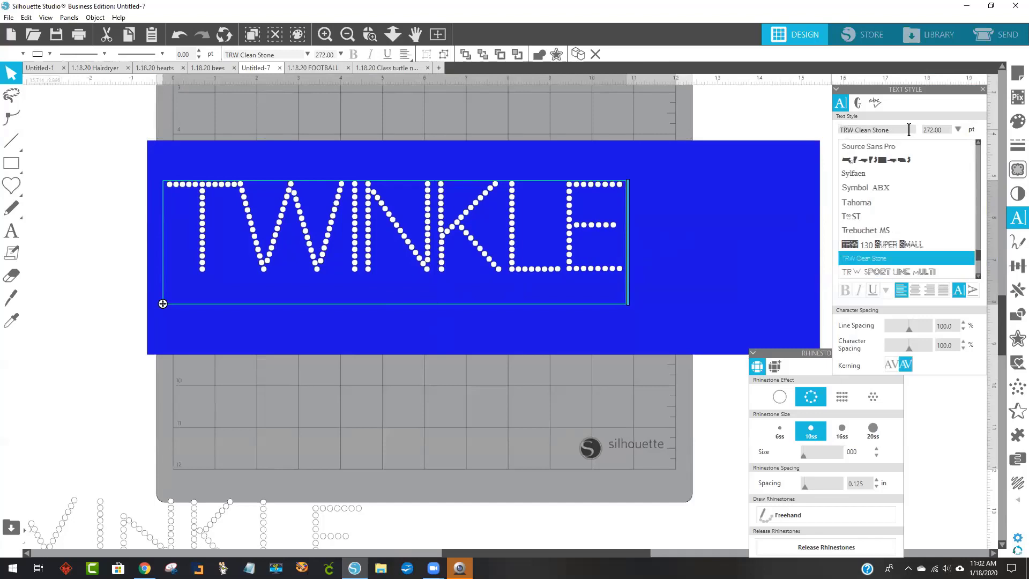
click(595, 379)
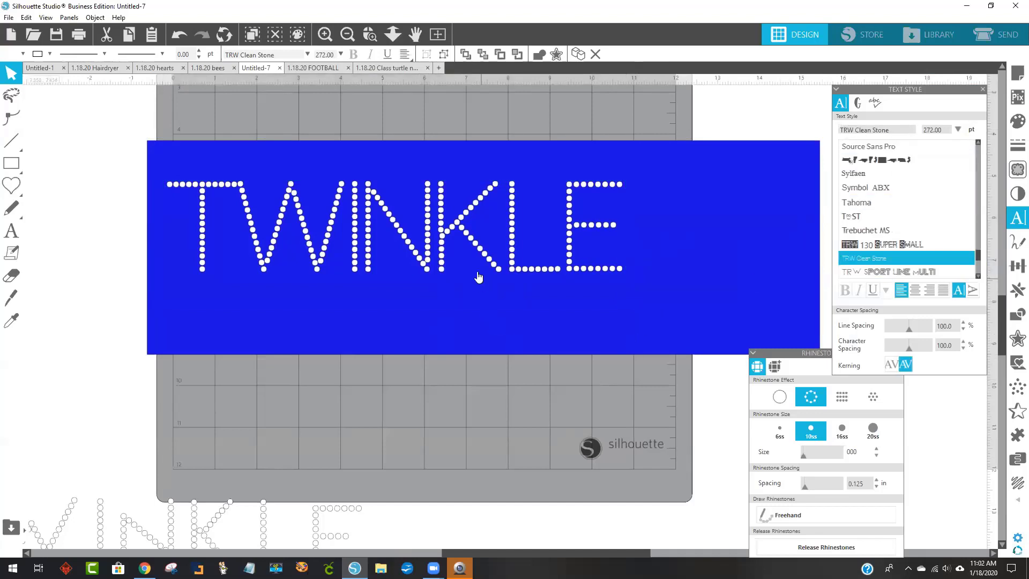
Separate the Clean Stone TWINKLE text from the blue rectangle, moving the text up and the rectangle down the mat
click(479, 276)
drag(587, 267, 587, 198)
drag(621, 273, 590, 488)
Scale the Clean Stone TWINKLE text down proportionally to about 225.42 pt
click(608, 260)
click(608, 199)
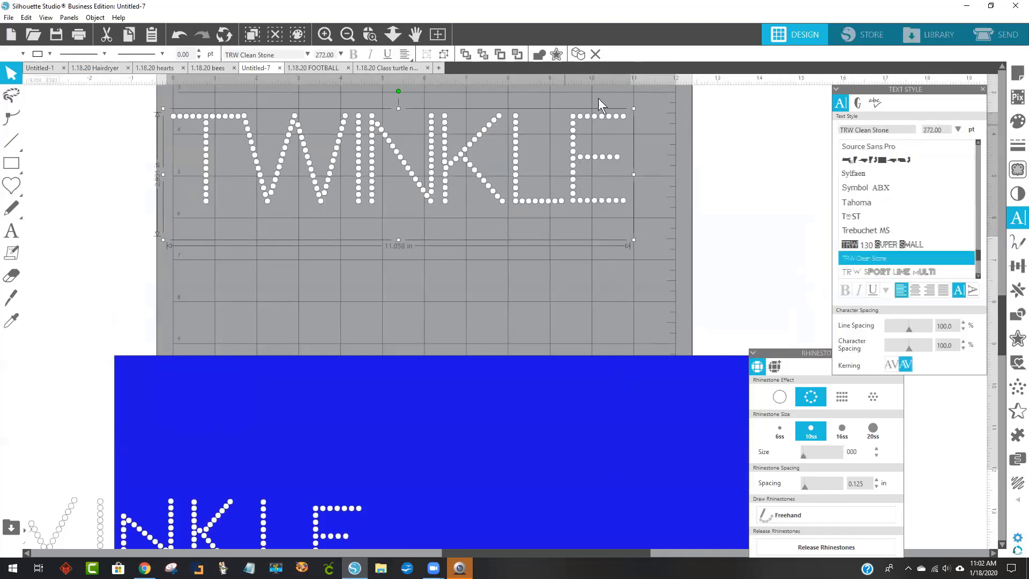
drag(633, 239, 554, 224)
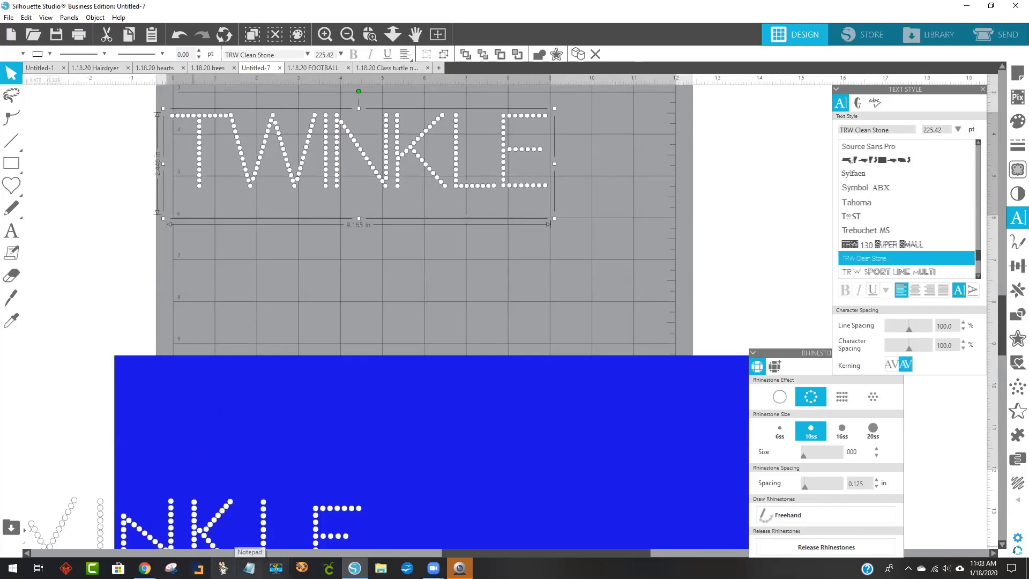
Switch to Chrome and review the price and stone point sizes on the TRW Clean Stone FREE font page
click(145, 568)
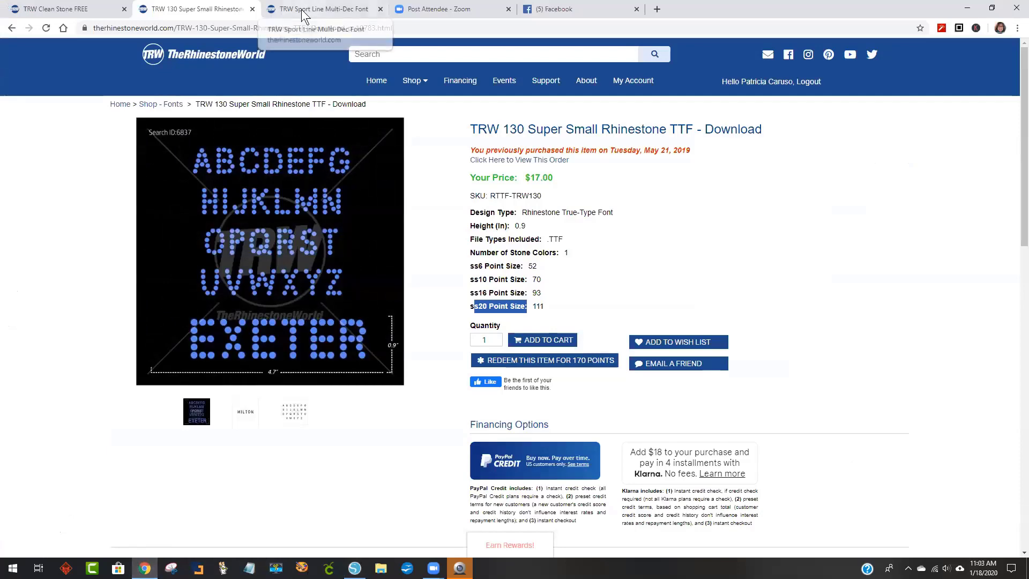
click(84, 15)
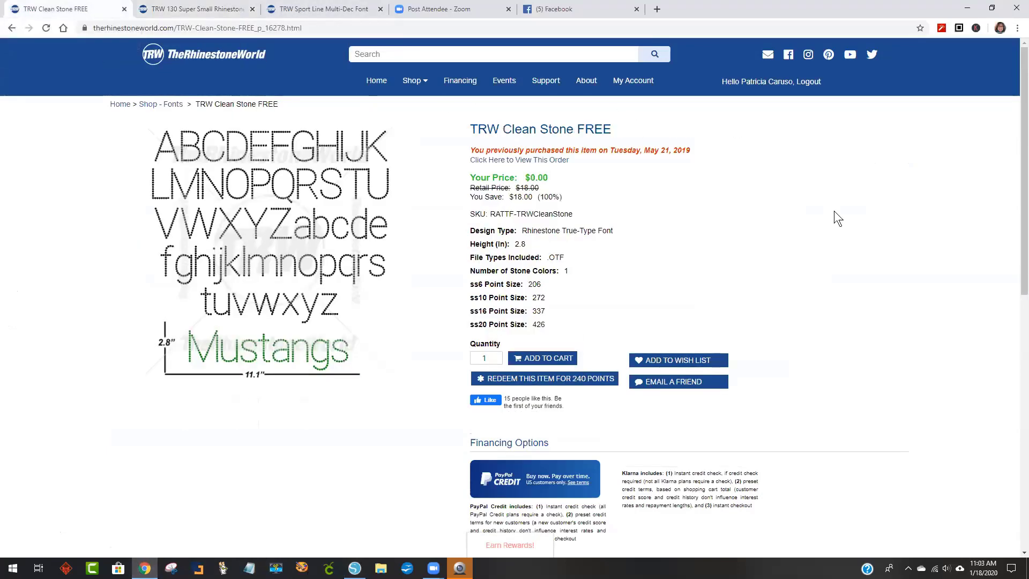
scroll(834, 215, down, 1)
drag(526, 123, 544, 123)
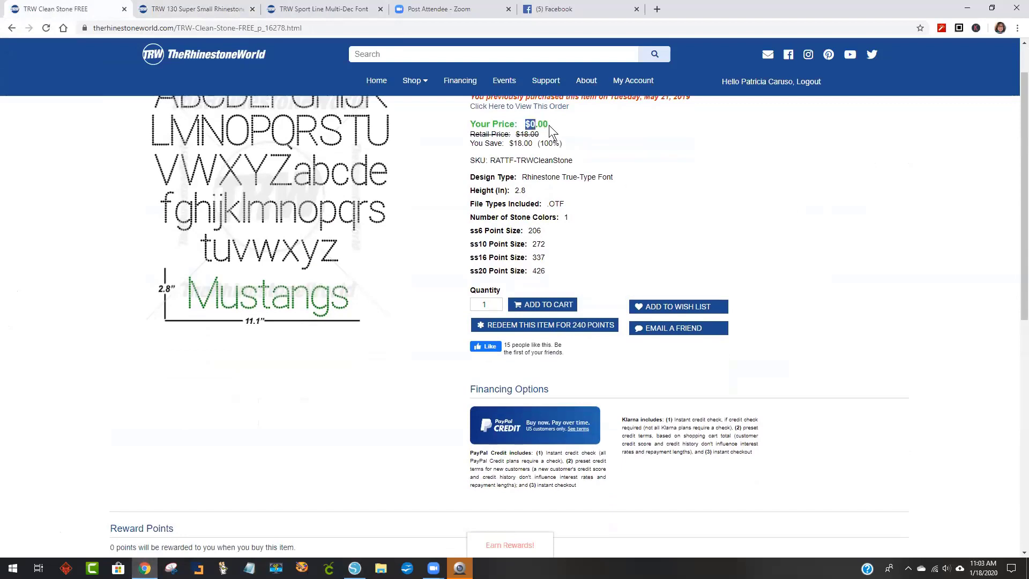
scroll(738, 204, down, 1)
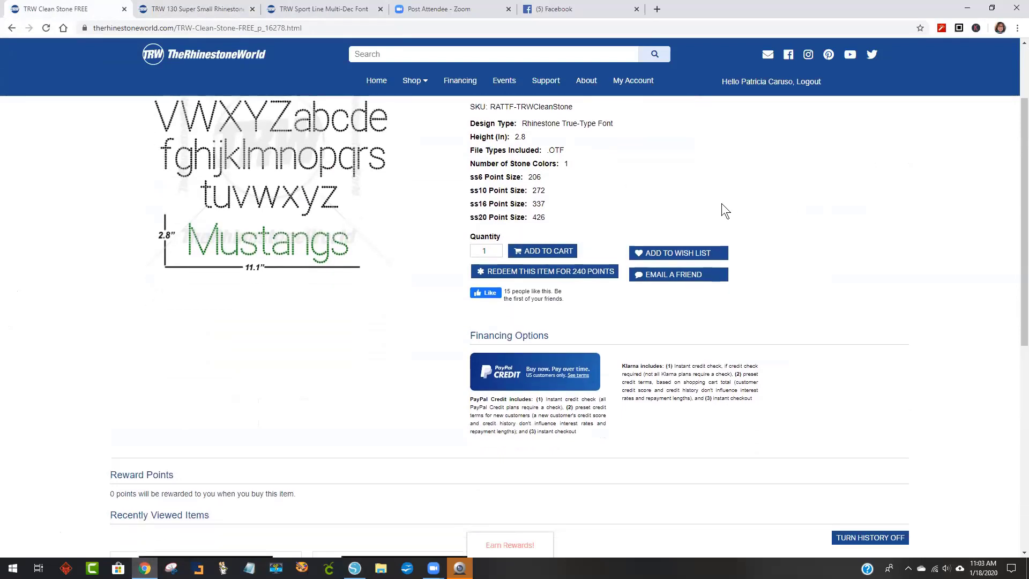
Look up the ss10 point size on the TRW Clean Stone page and set the whole TWINKLE text to 272 pt in Silhouette Studio
scroll(721, 204, up, 1)
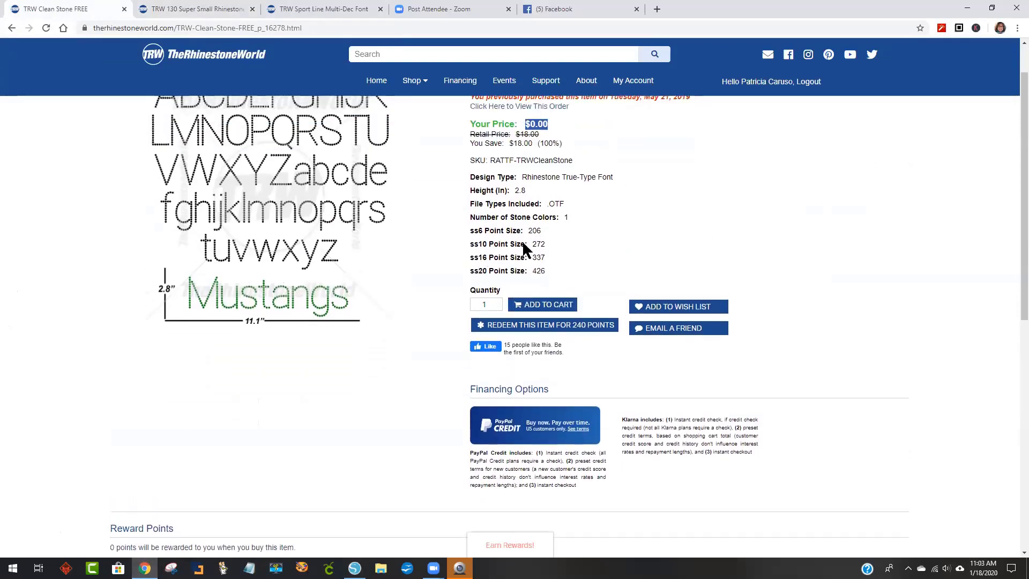
drag(473, 246, 531, 246)
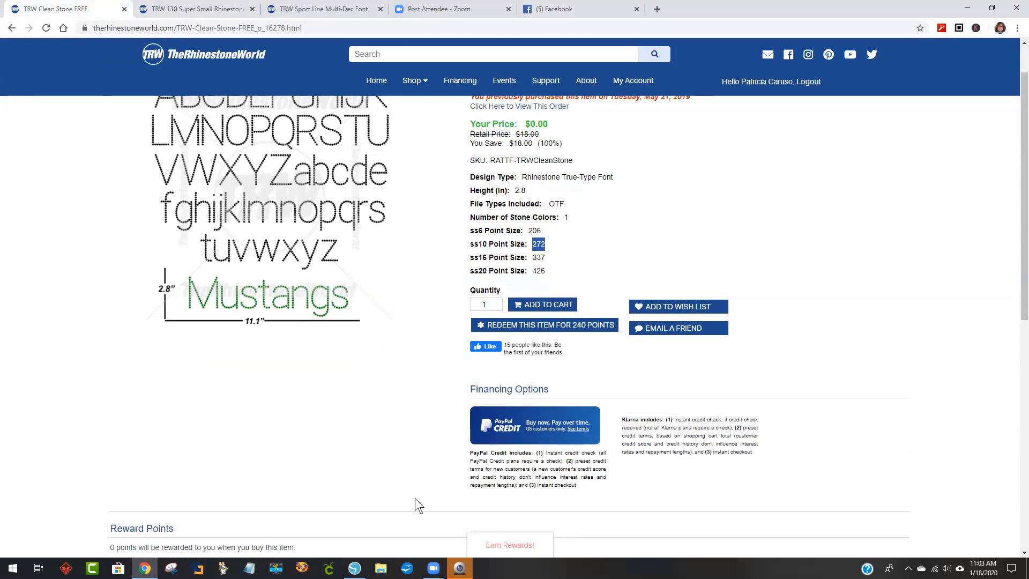
click(354, 569)
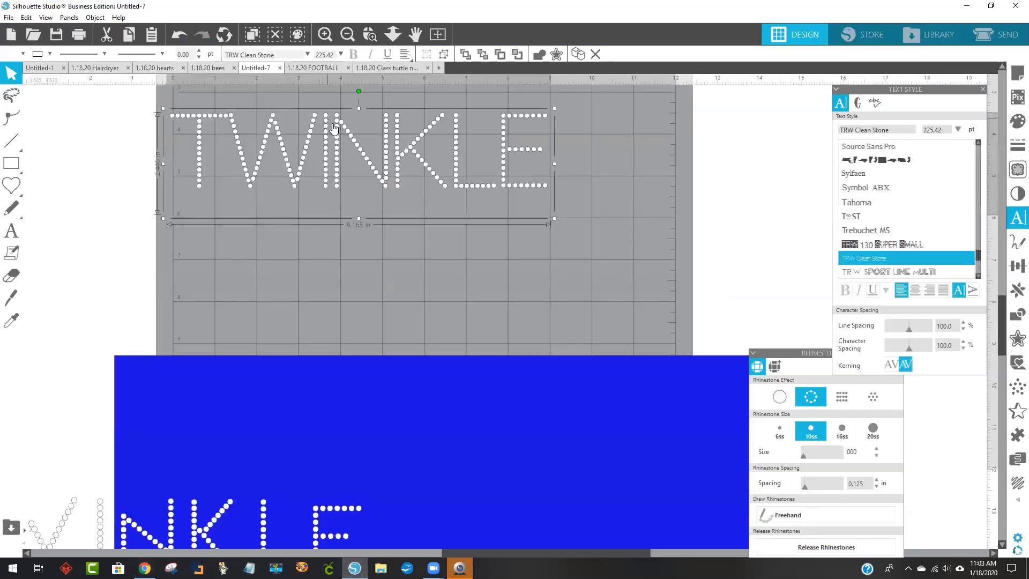
double_click(387, 168)
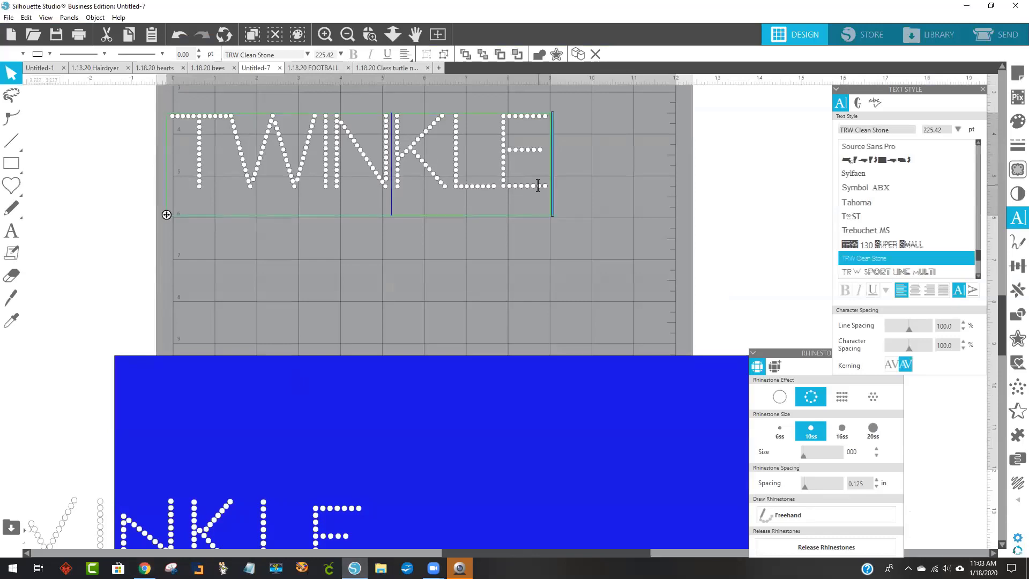
drag(545, 185, 180, 166)
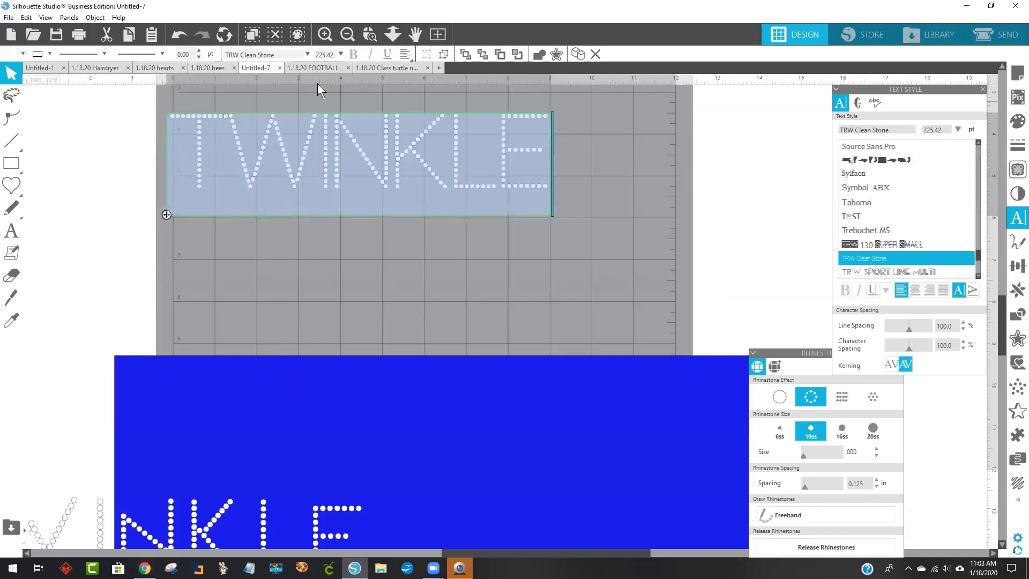
click(333, 55)
text(272)
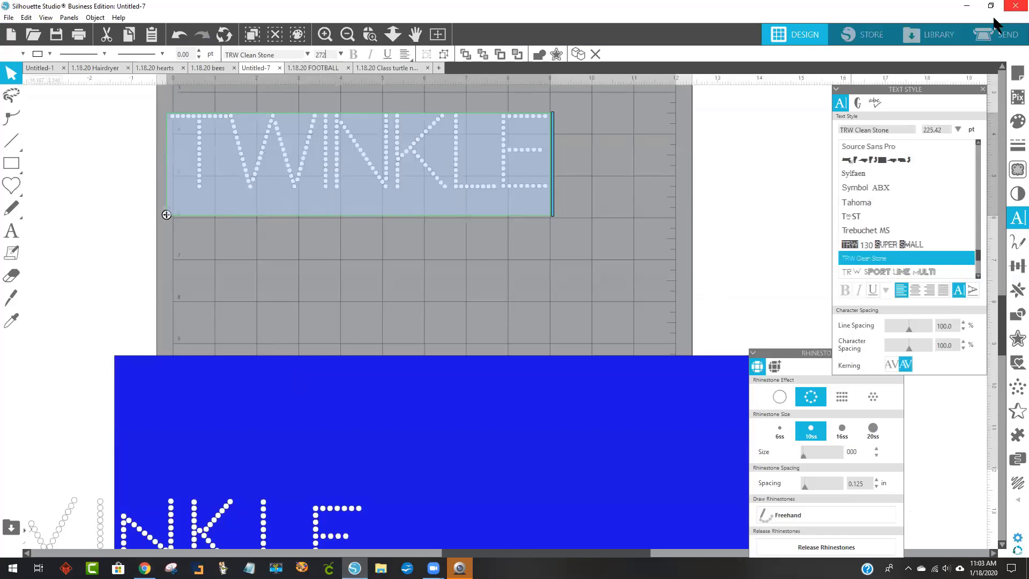
click(324, 54)
text(2)
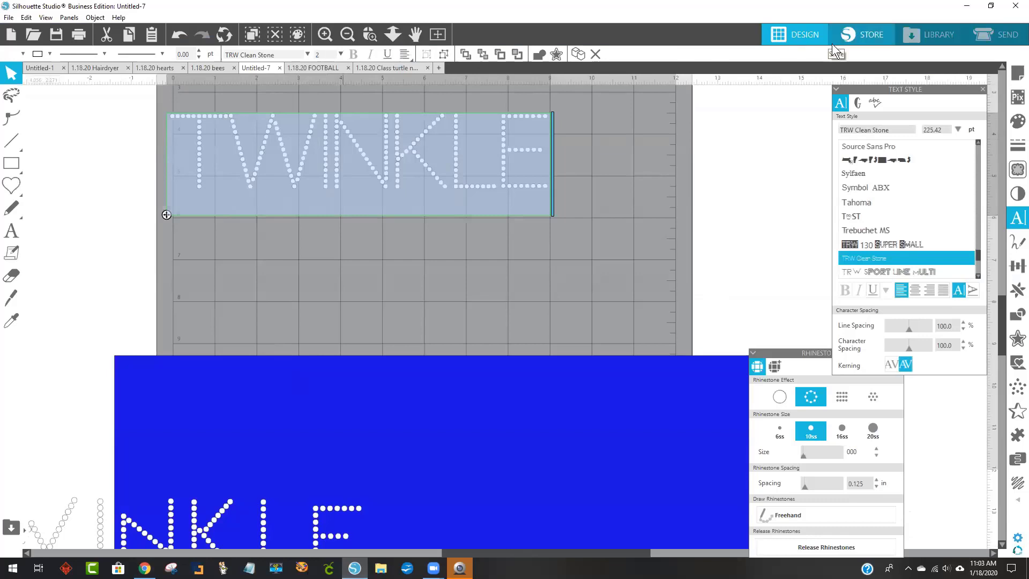
key(Return)
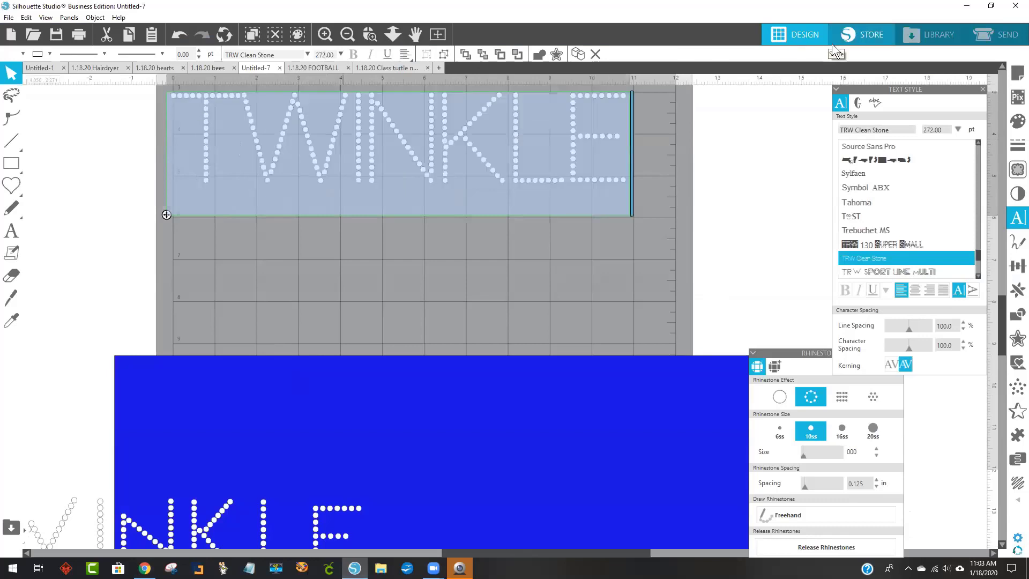
Move the enlarged TWINKLE text up to the top edge of the mat, inside the cut area
scroll(734, 175, up, 5)
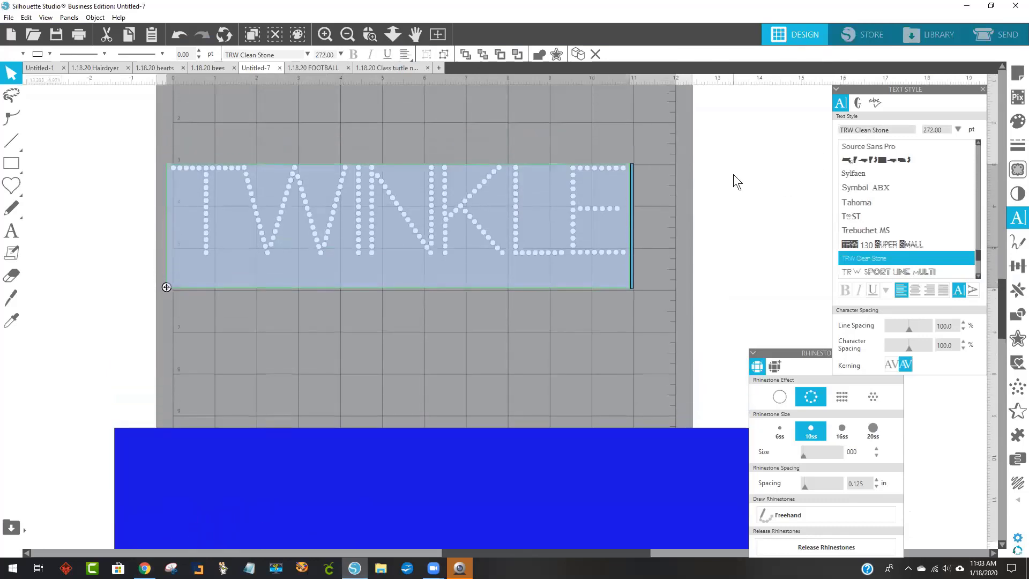
click(504, 344)
drag(486, 307, 486, 179)
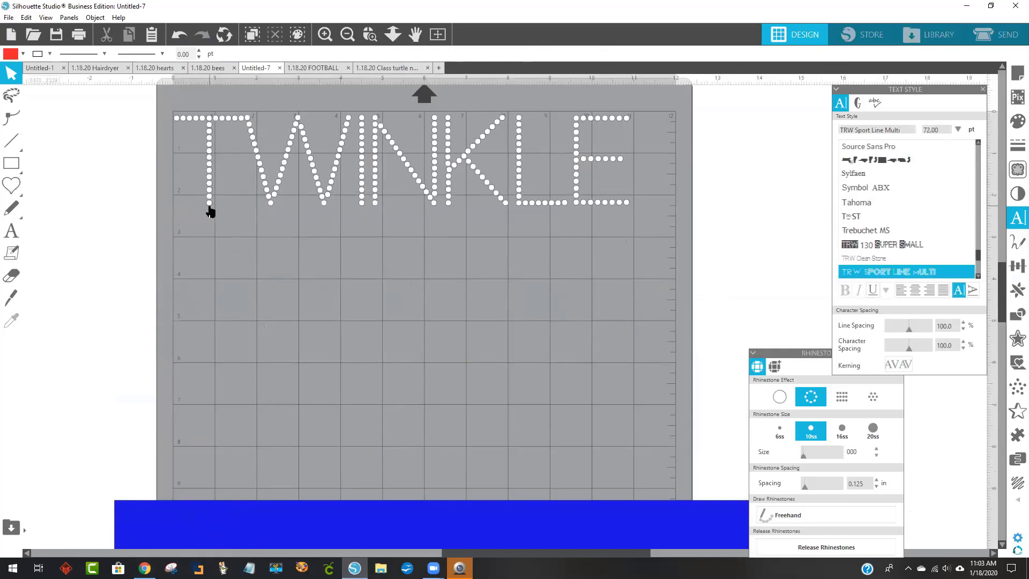
mouse_move(574, 156)
mouse_down()
mouse_move(548, 169)
mouse_move(580, 163)
mouse_up()
click(586, 160)
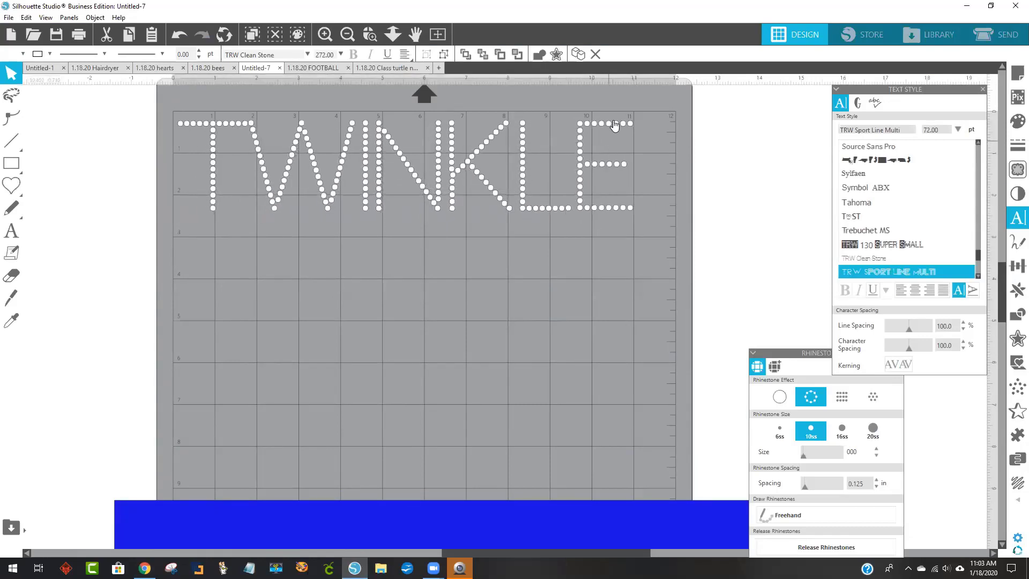
Try scaling the TWINKLE text down proportionally, and undo the resize
click(630, 124)
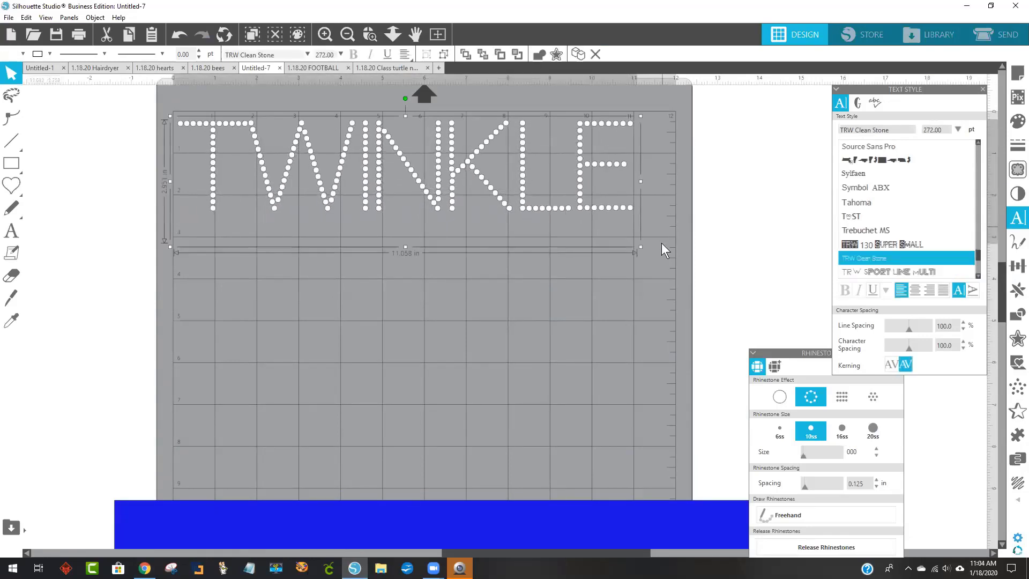
drag(638, 248, 572, 256)
click(179, 38)
Draw a single red 10ss rhinestone freehand below the TWINKLE text and move it to about X 2.84, Y 4.78 in
drag(802, 357, 759, 167)
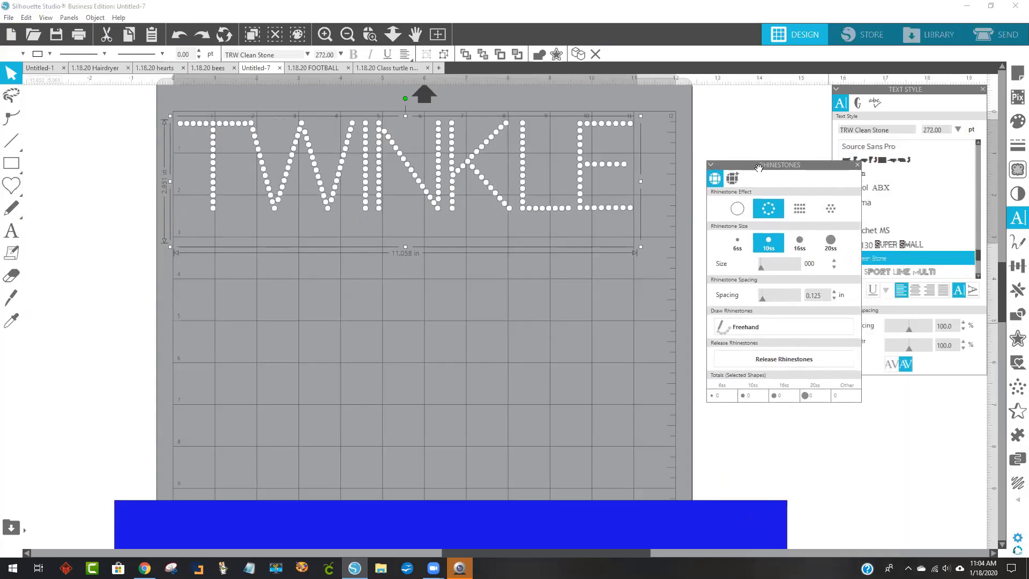
click(775, 325)
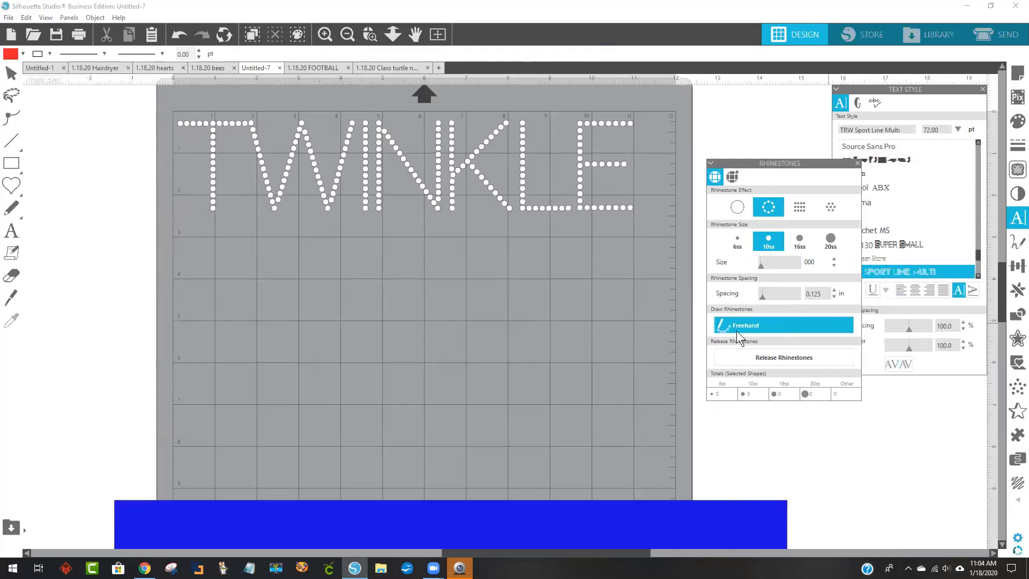
click(330, 272)
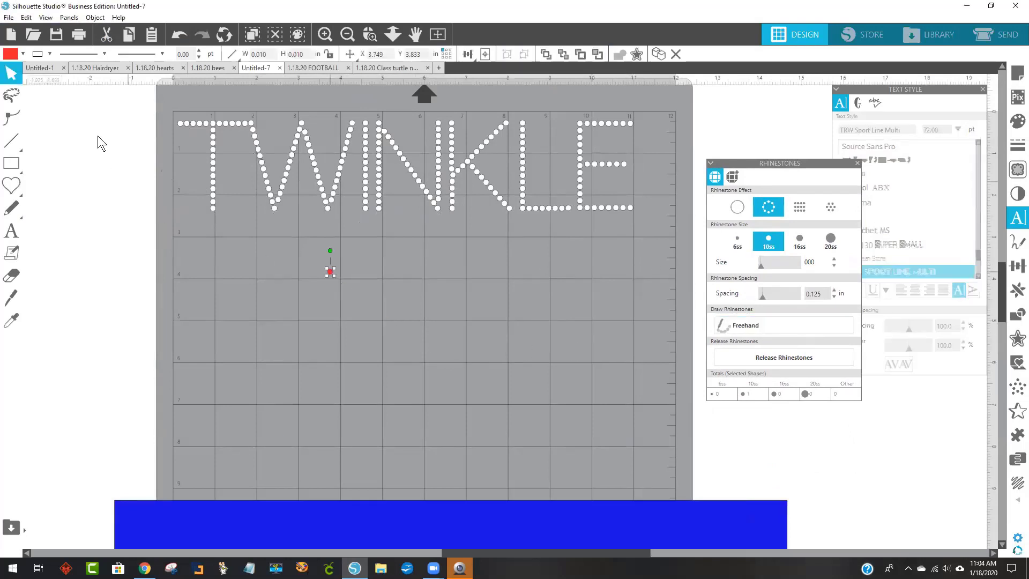
mouse_move(330, 273)
mouse_down()
mouse_move(329, 205)
mouse_move(293, 315)
mouse_up()
Scale the Clean Stone TWINKLE text down proportionally to about 205.52 pt
click(584, 187)
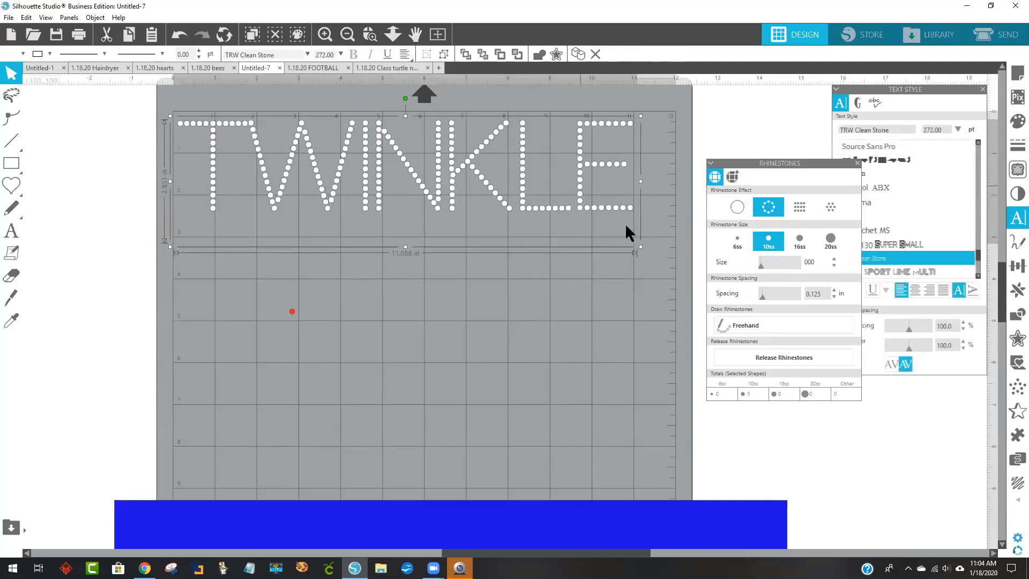
drag(642, 250, 526, 223)
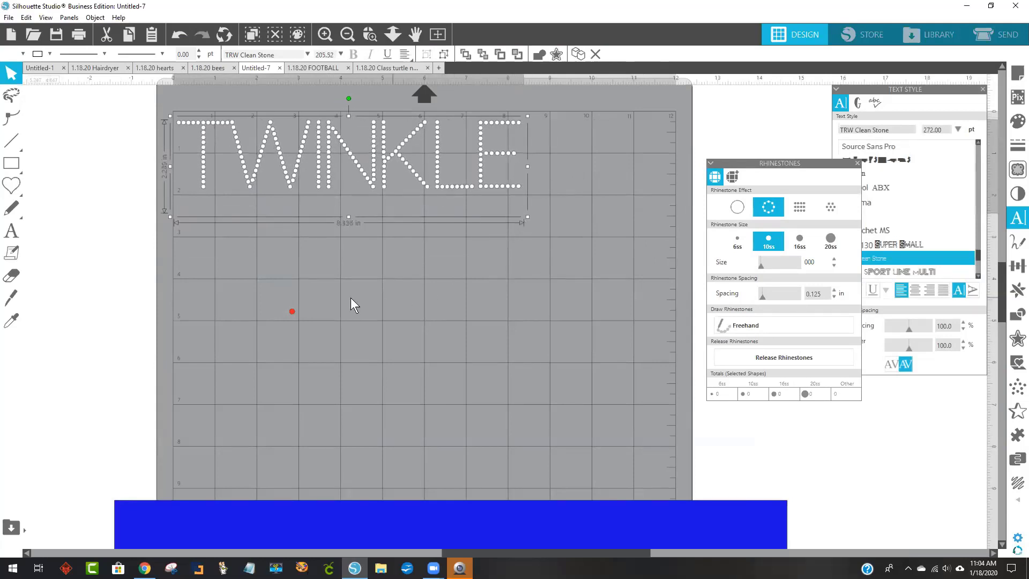
Place the red 10ss rhinestone over the bottom stone of the letter I and send the TWINKLE text to the back
click(292, 315)
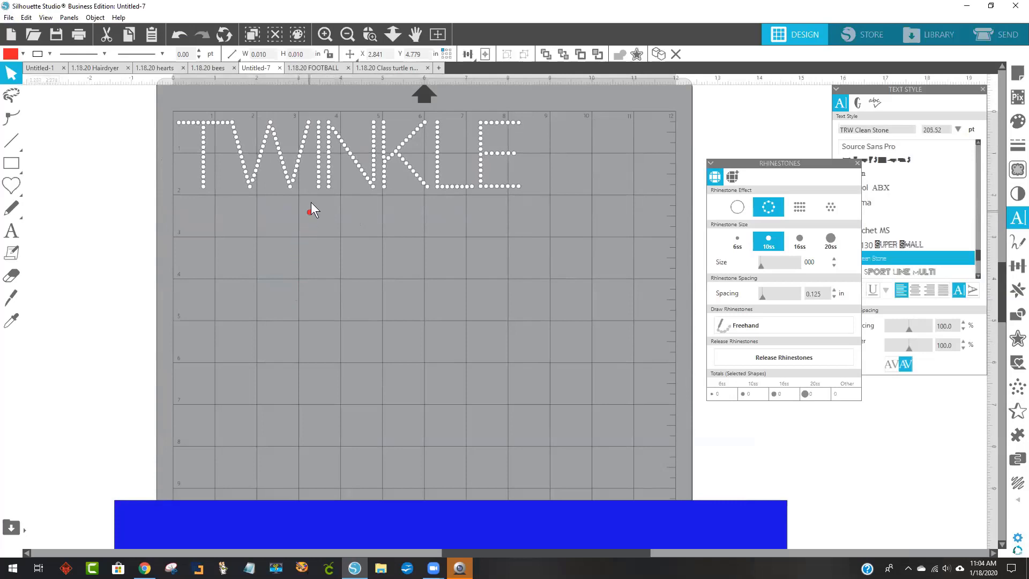
drag(315, 187, 315, 185)
click(316, 185)
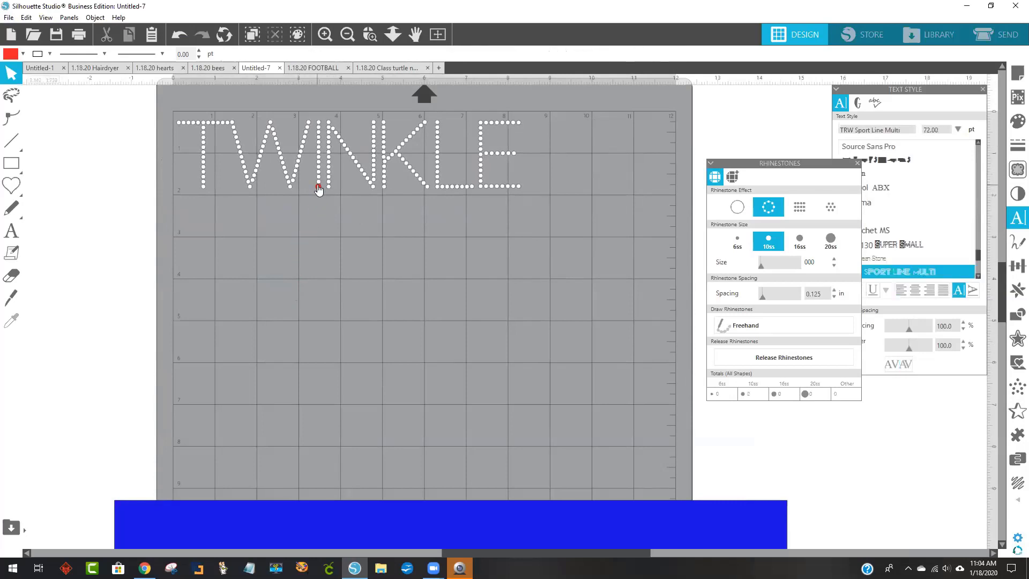
right_click(318, 186)
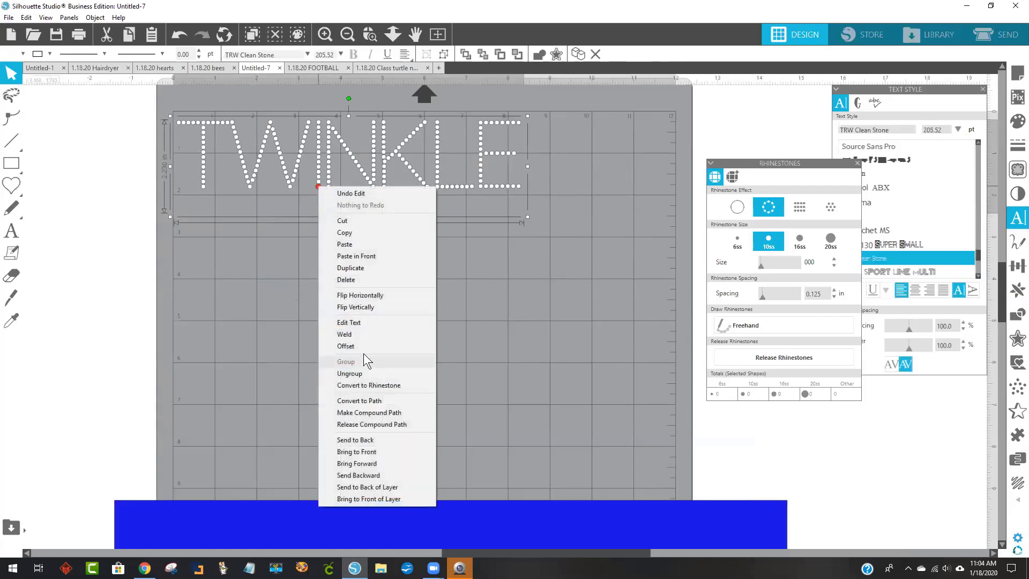
click(377, 440)
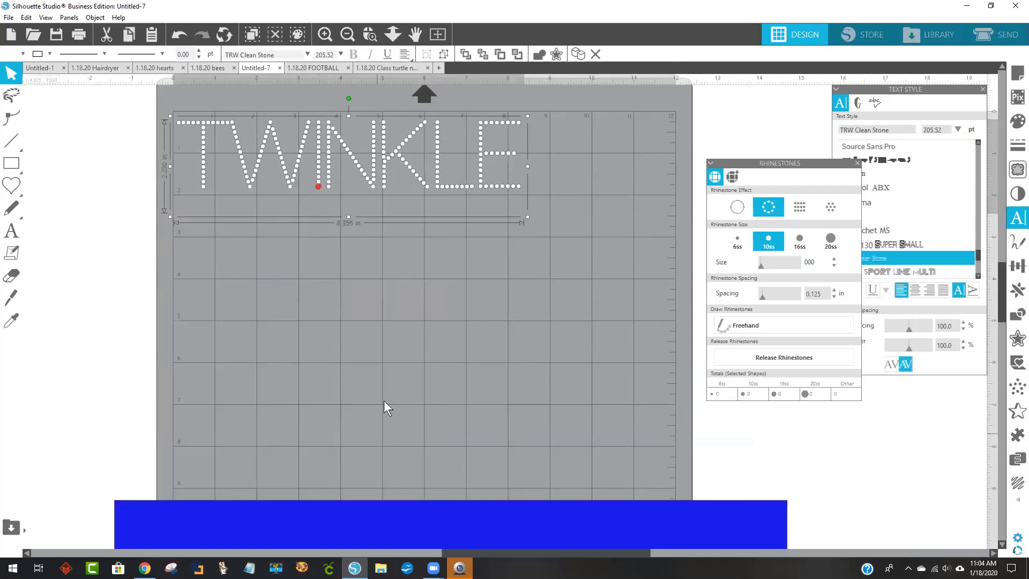
Bring the TWINKLE text to the front and compare the bottom stone of the I with the red rhinestone up close
right_click(328, 171)
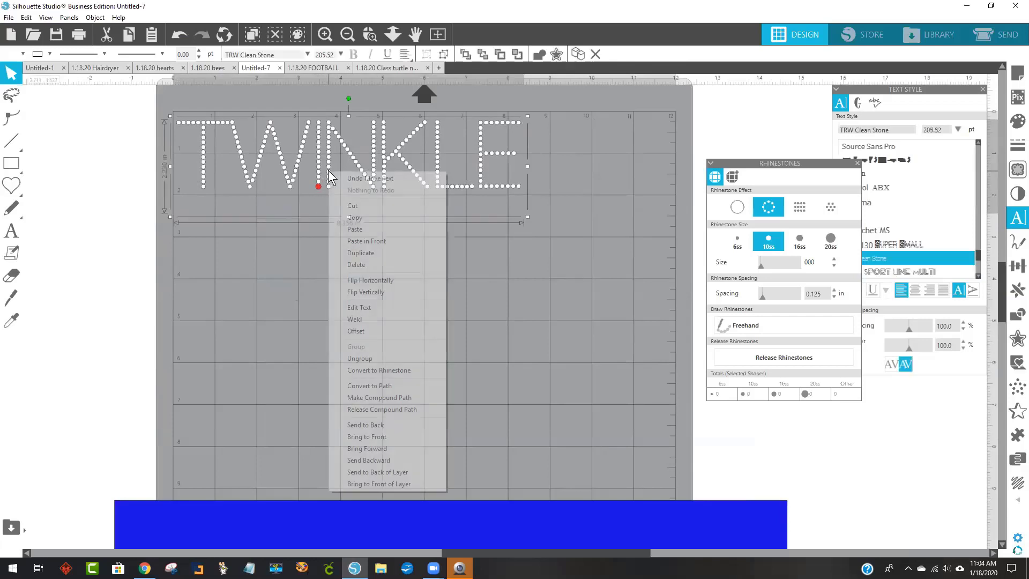
click(378, 436)
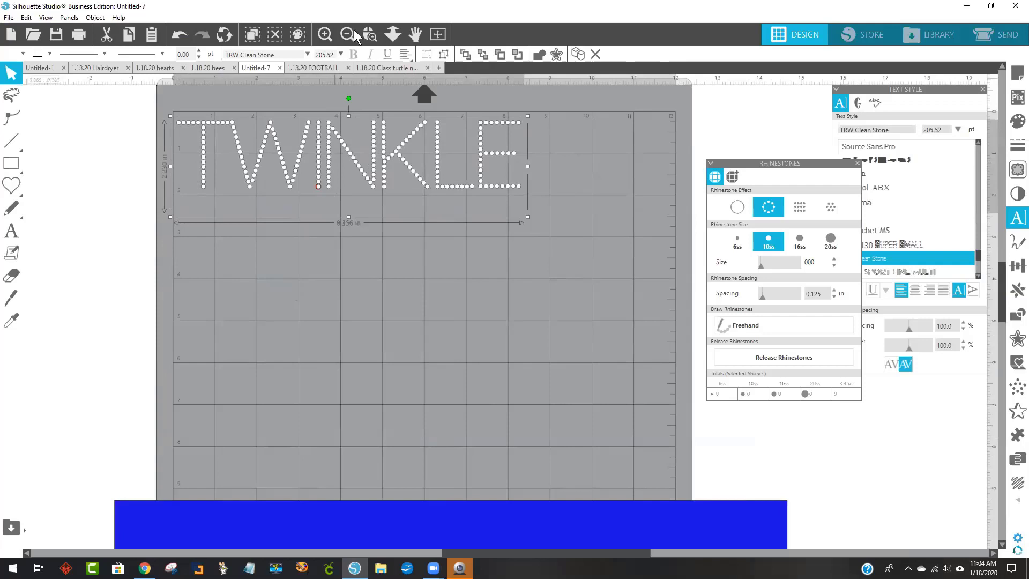
click(325, 35)
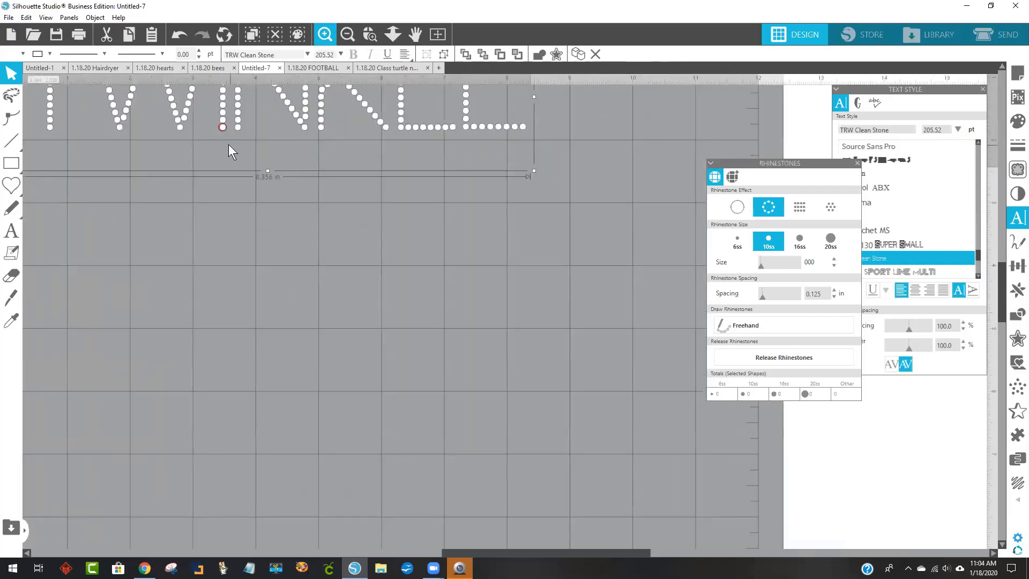
click(325, 34)
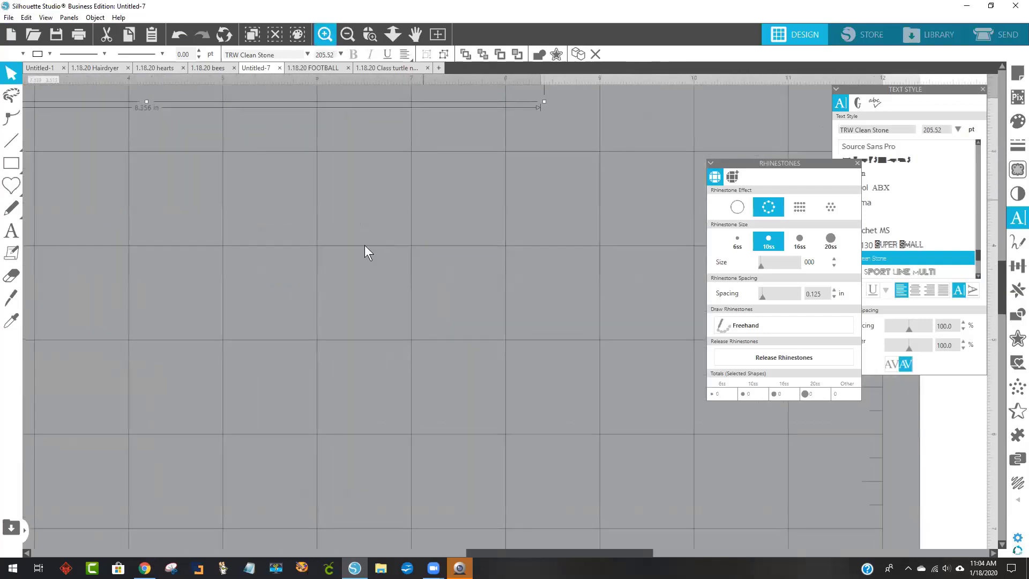
scroll(309, 237, up, 5)
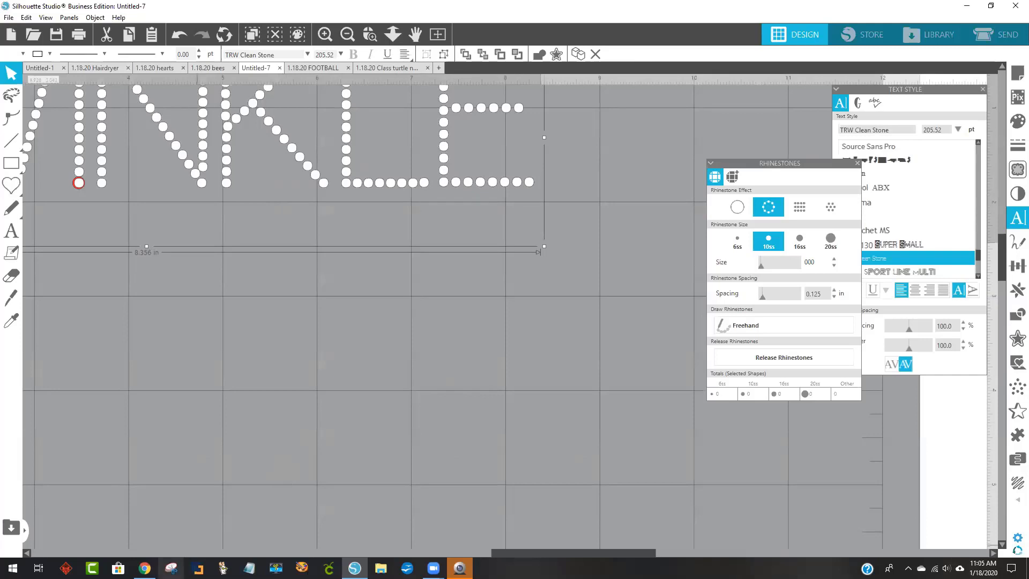
Switch to Chrome to recheck the listed point sizes for TRW Clean Stone, and return to Silhouette Studio
click(145, 568)
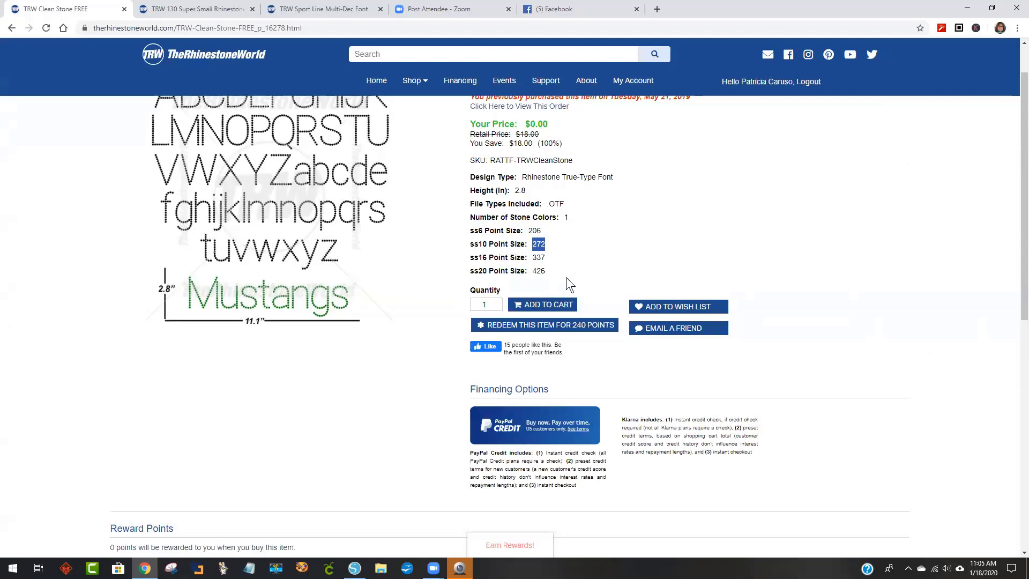
click(706, 163)
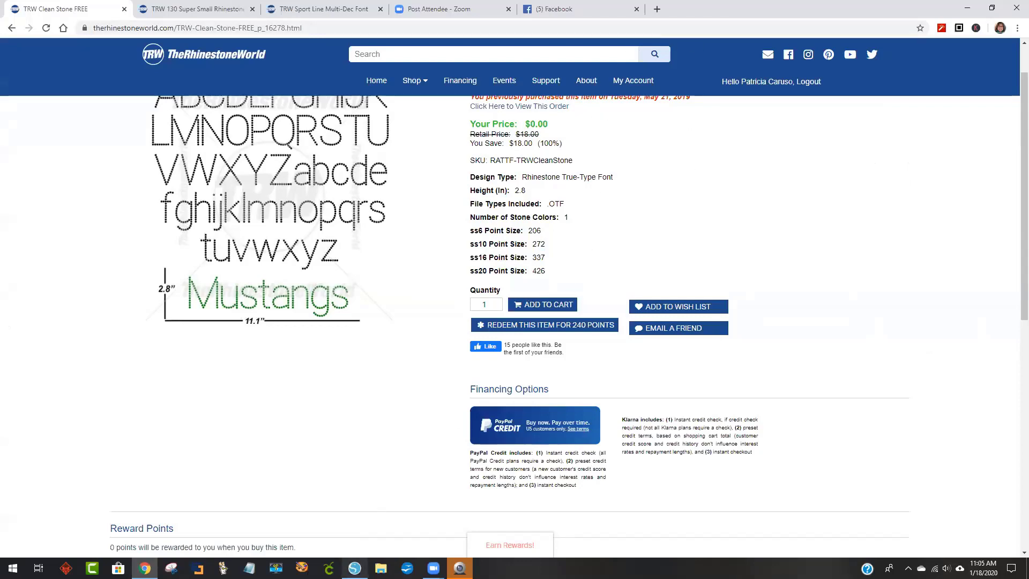
click(355, 568)
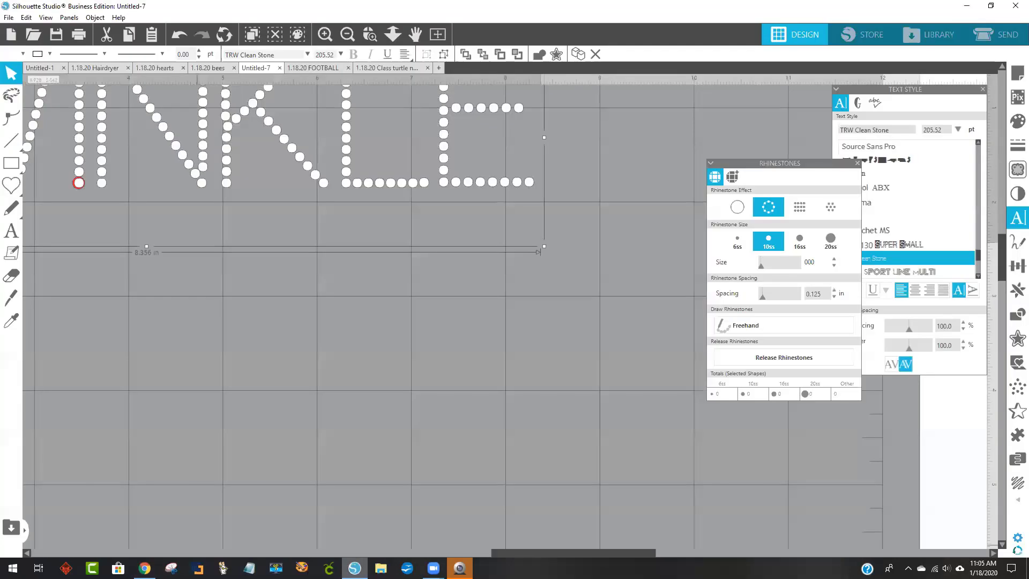
Clear the Clean Stone TWINKLE text off the mat
click(348, 35)
click(348, 35)
click(348, 35)
click(348, 36)
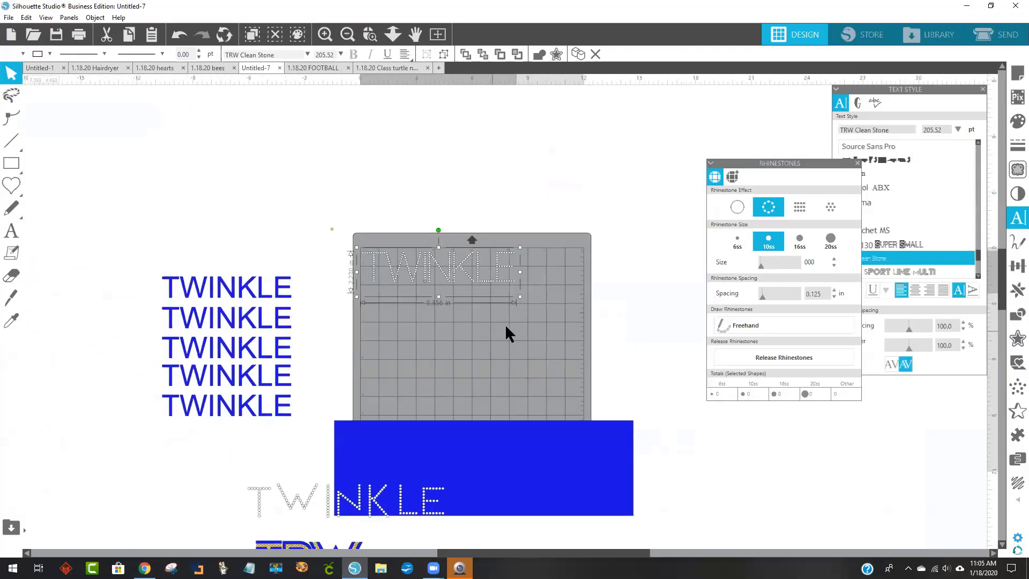
click(322, 202)
Move the dotted TWINKLE text from the blue rectangle onto the mat and place the blue and gold TRW design below it
scroll(555, 304, down, 3)
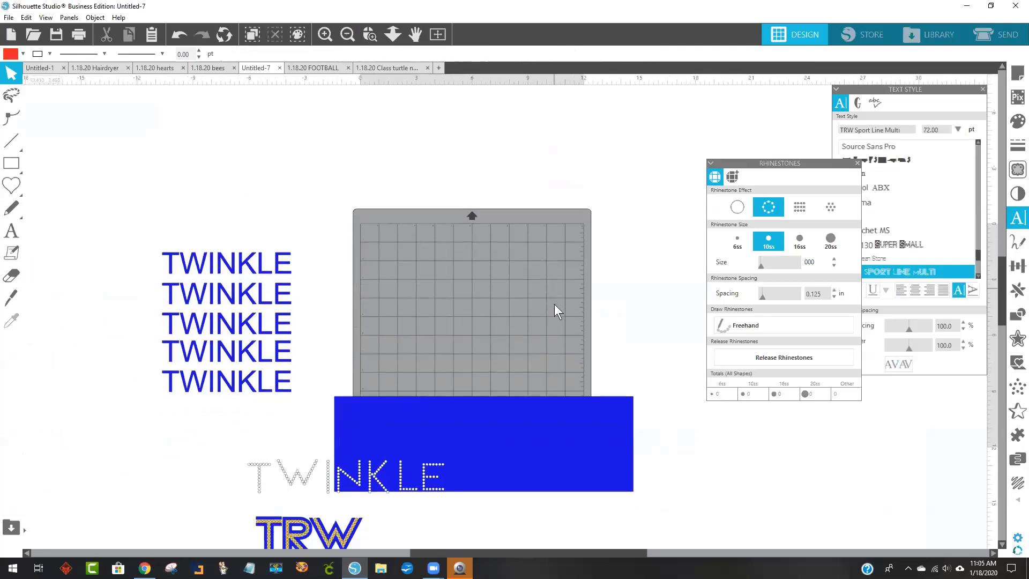
scroll(556, 310, down, 1)
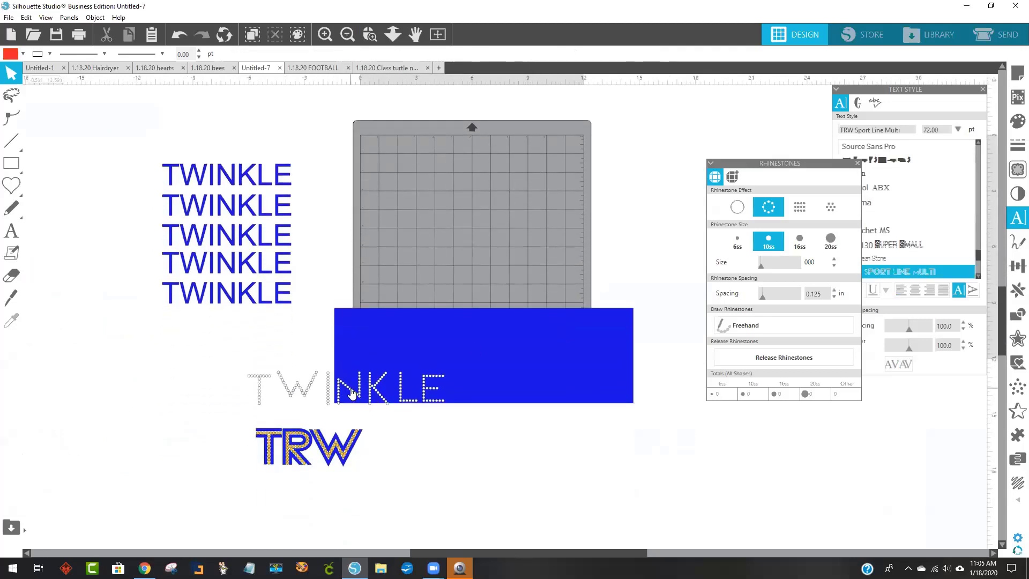
drag(351, 393, 499, 206)
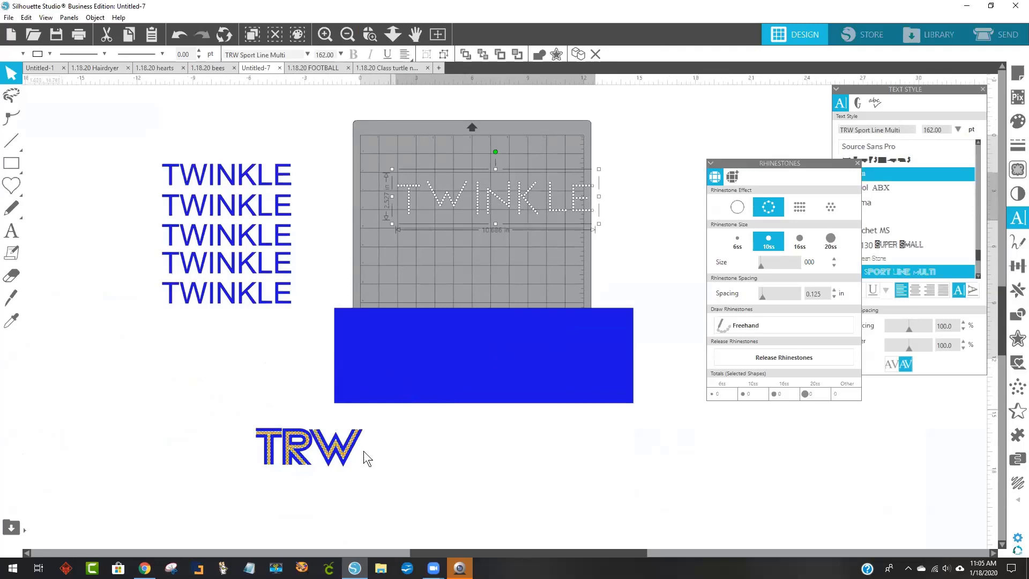
drag(290, 450, 452, 246)
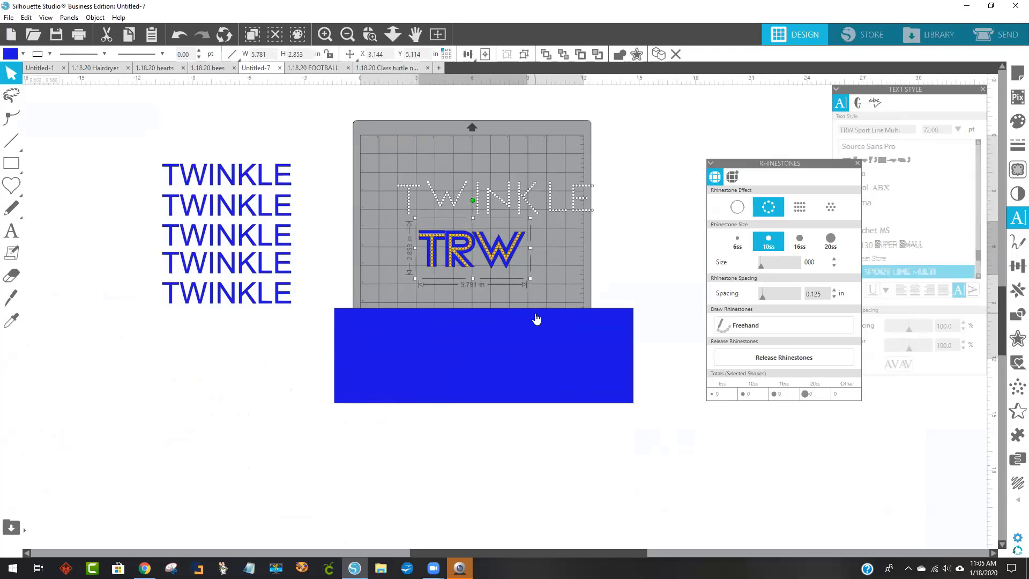
drag(486, 250, 488, 268)
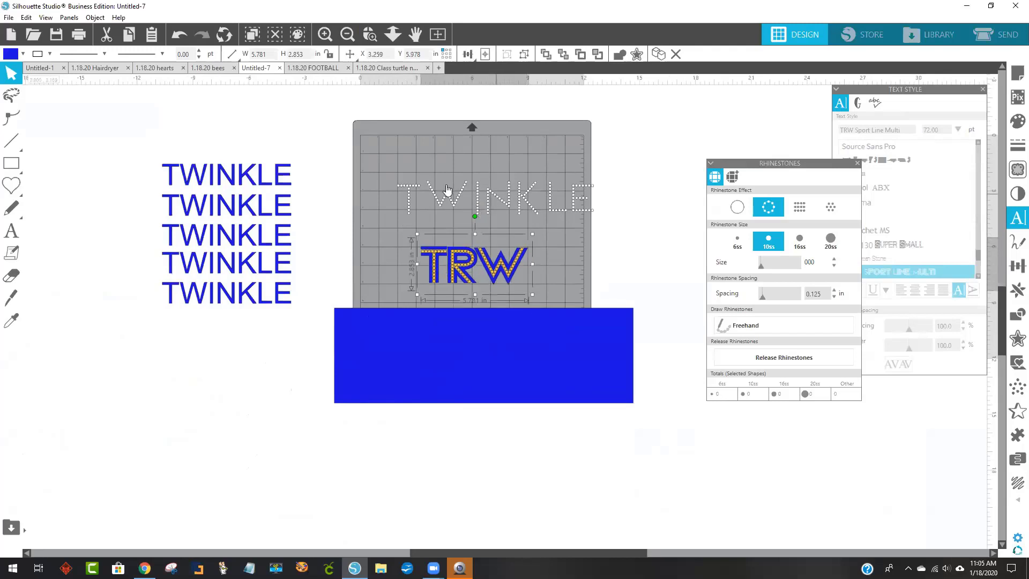
Switch to Chrome to check the TRW Sport Line Multi-Dec Font's listed point sizes and shirt sample, and return to Silhouette Studio
click(528, 200)
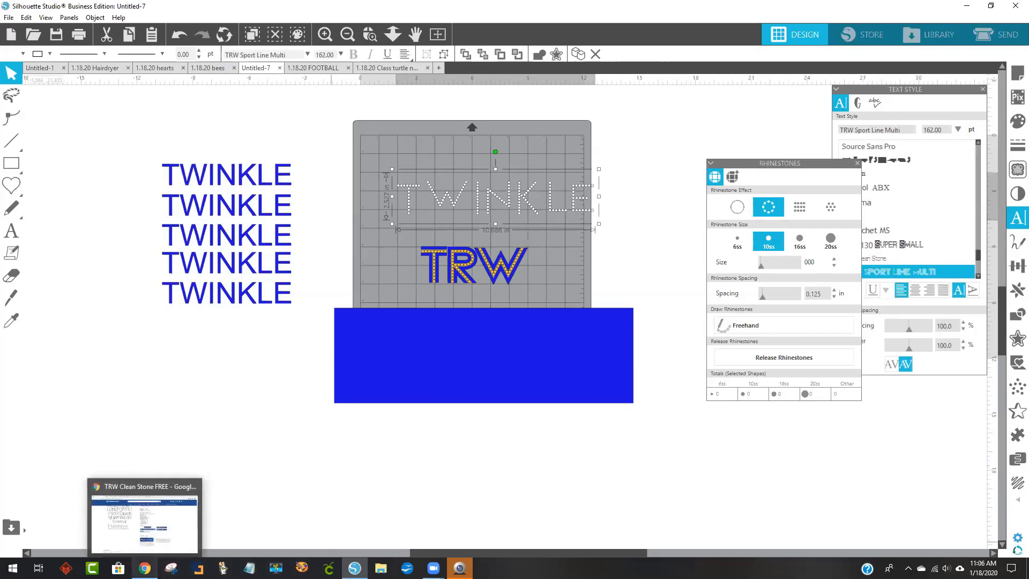
click(144, 567)
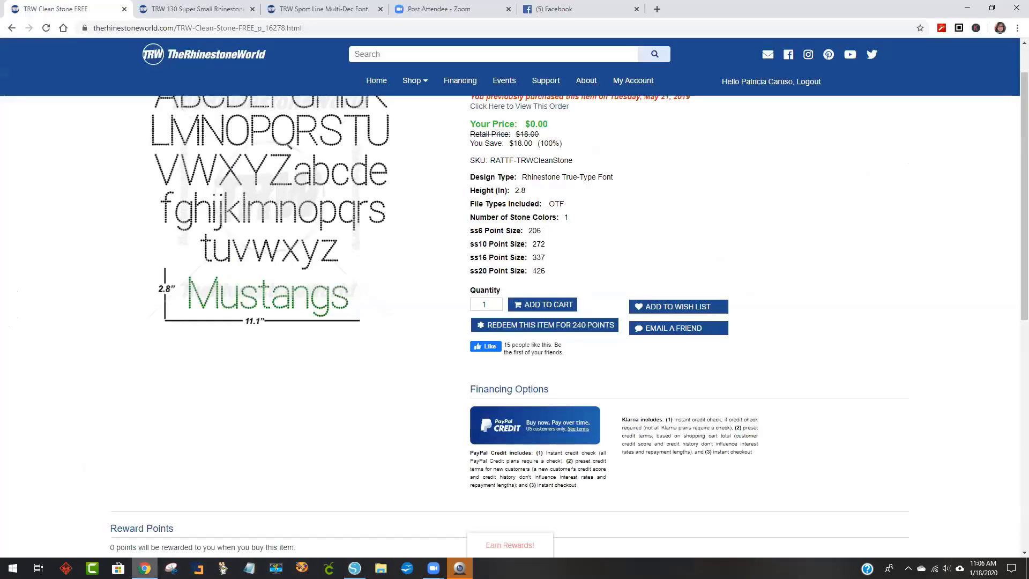
click(357, 15)
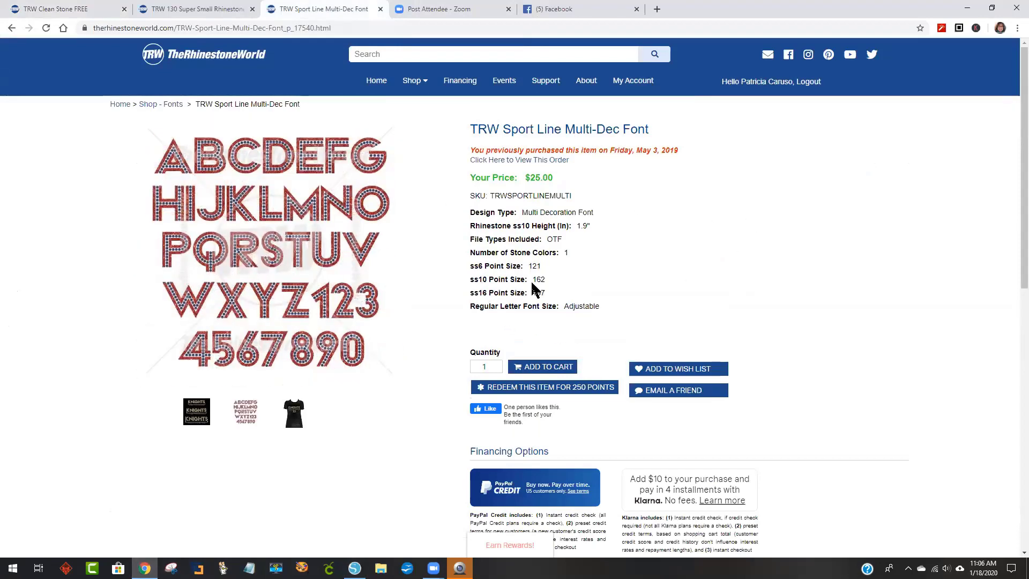
drag(545, 282, 503, 267)
click(552, 281)
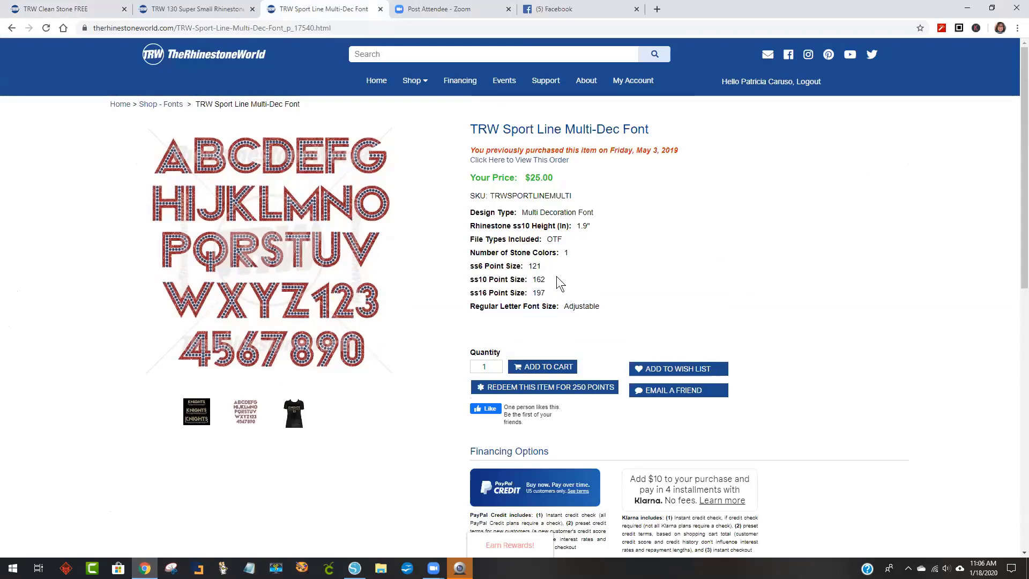
click(290, 420)
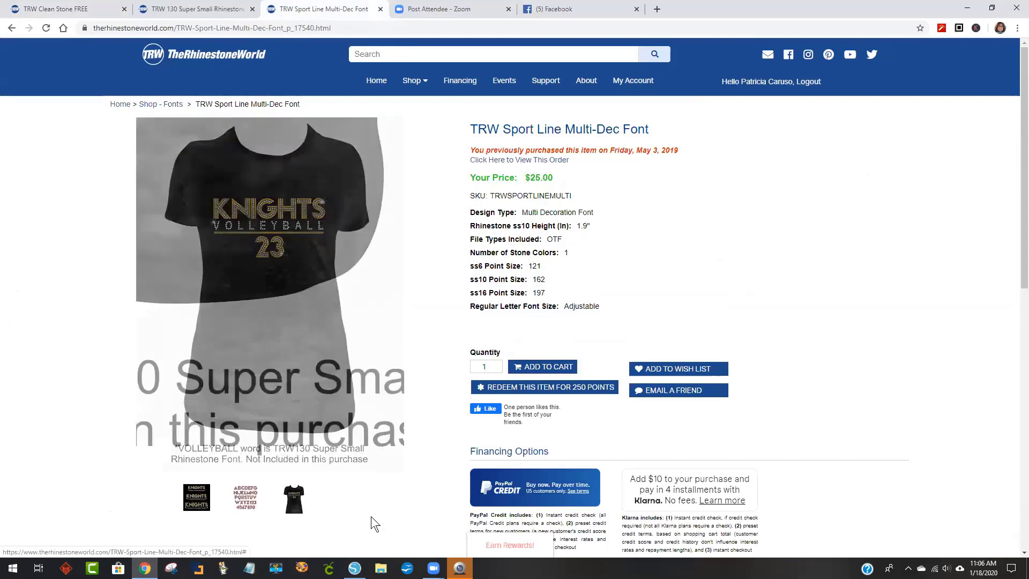
click(354, 569)
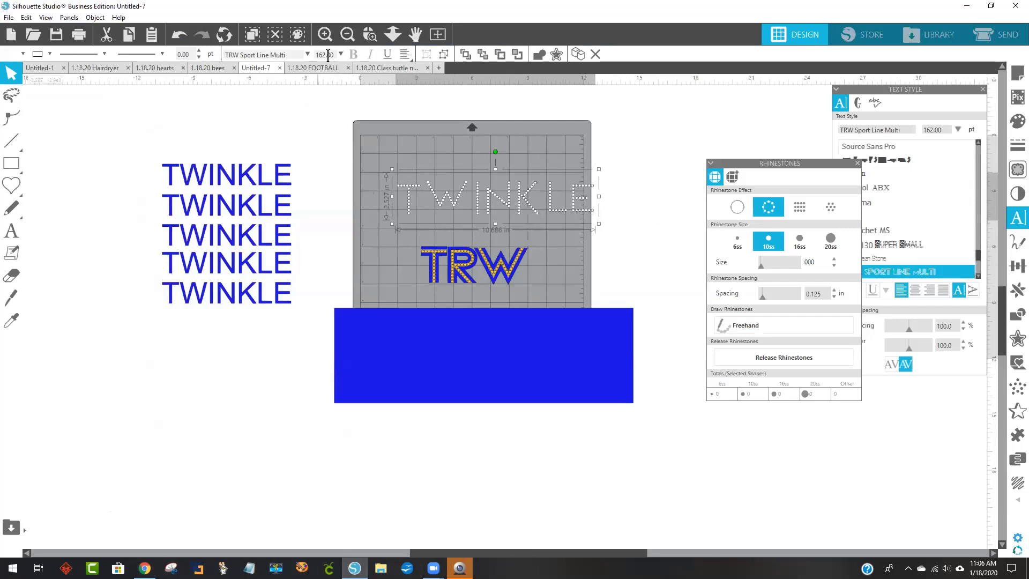
Set the dotted TWINKLE text to 122 pt and recheck the TRW Sport Line point sizes in Chrome before returning to Silhouette Studio
text(122)
key(Return)
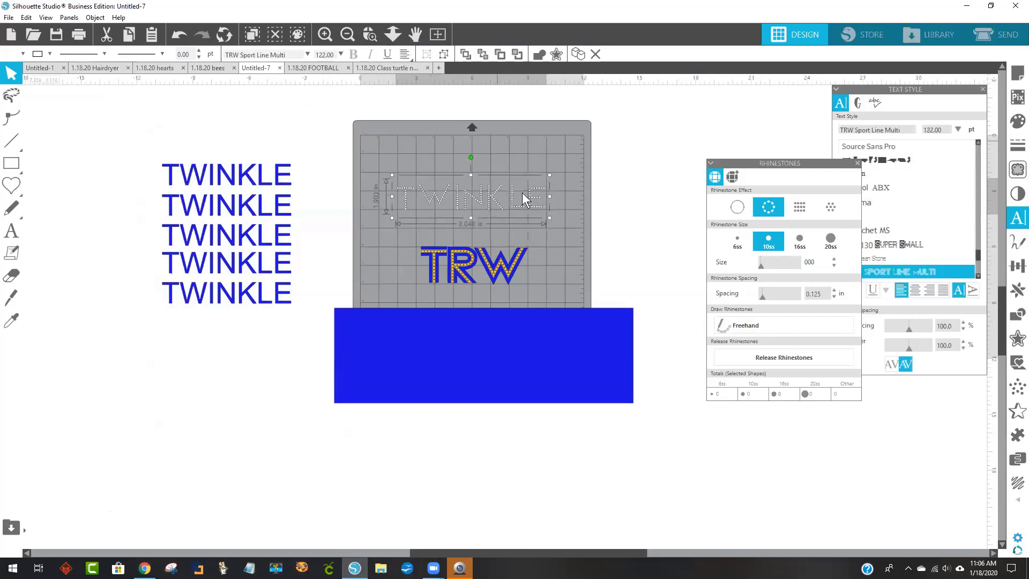
click(145, 568)
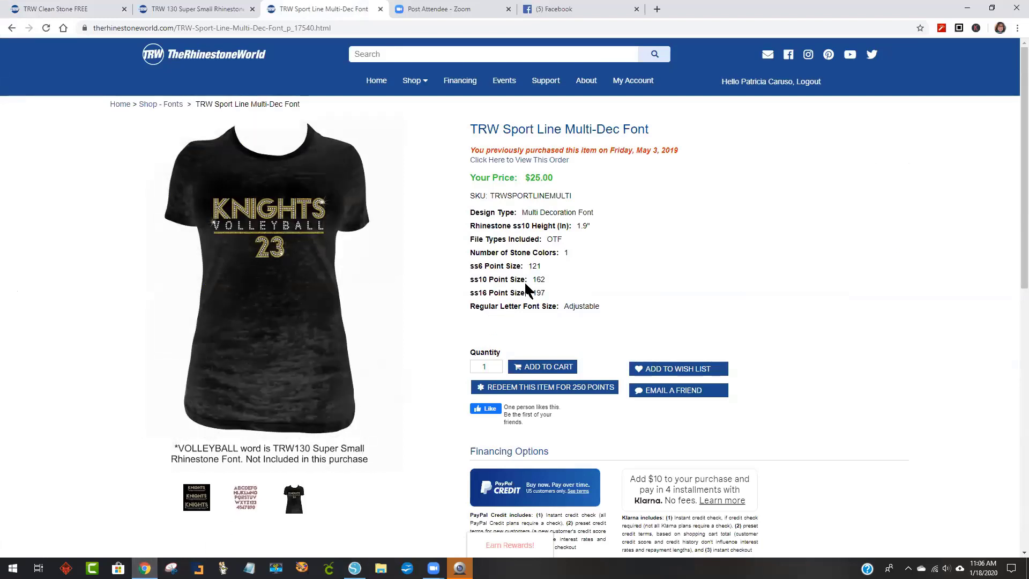
click(355, 568)
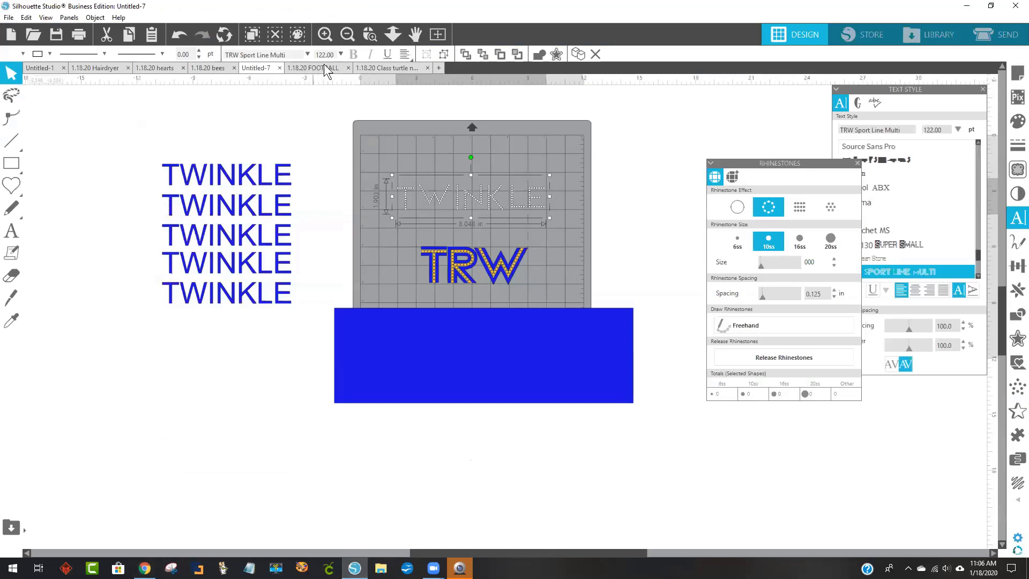
Set the dotted TWINKLE text's font size to 162 pt and reposition it within the mat's grid
double_click(336, 54)
text(162)
key(Return)
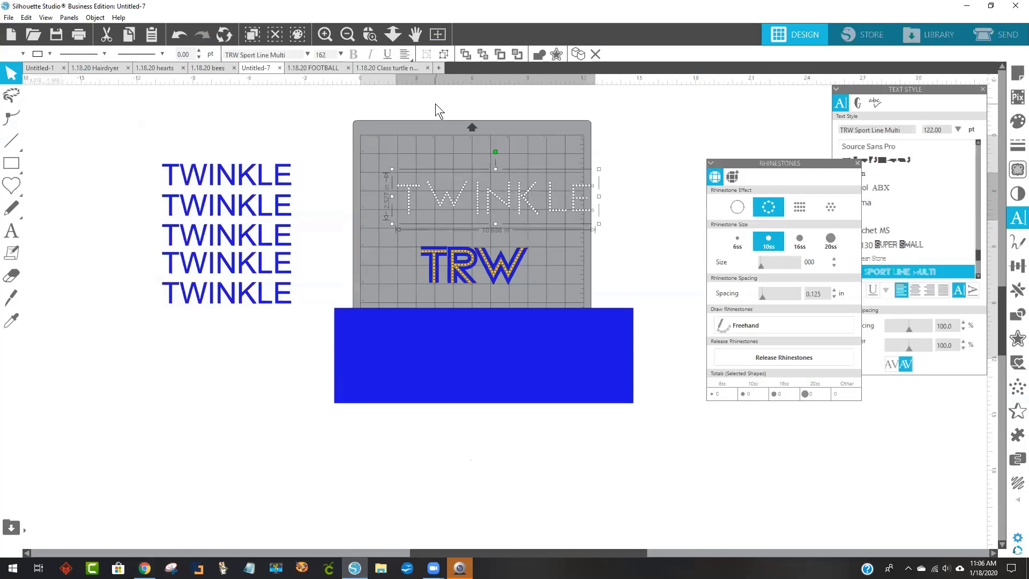
click(630, 245)
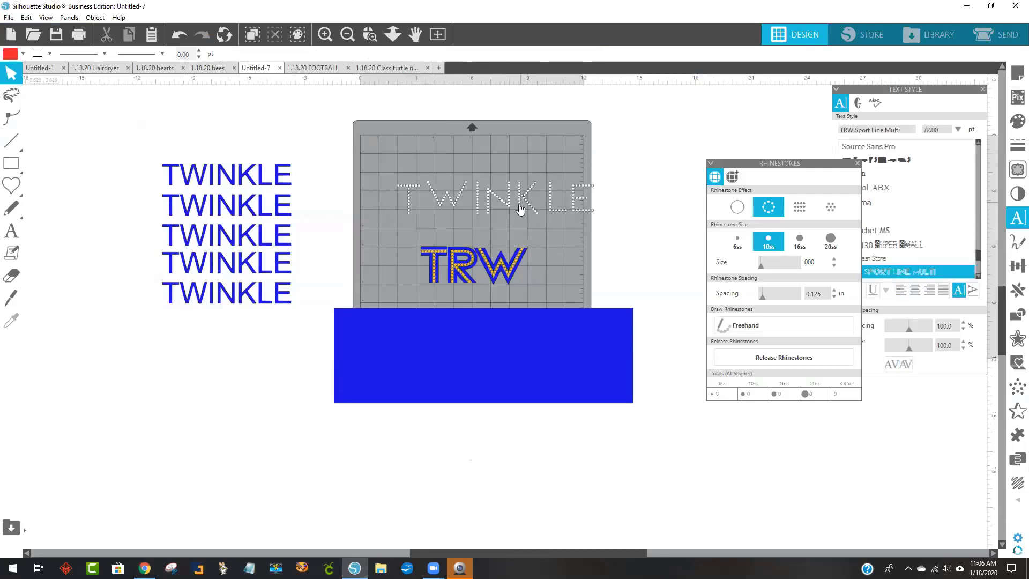
drag(509, 204, 499, 189)
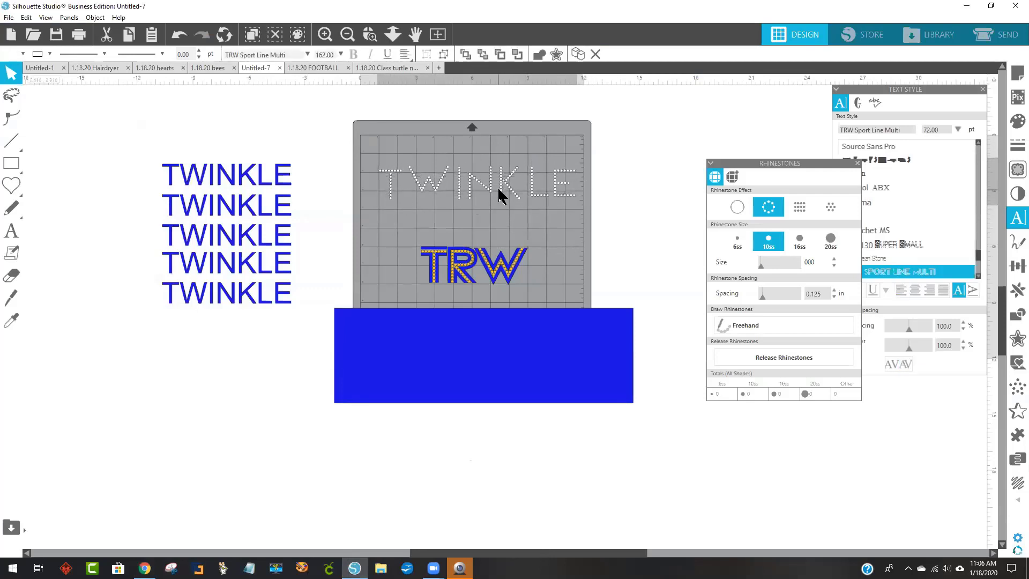
click(475, 237)
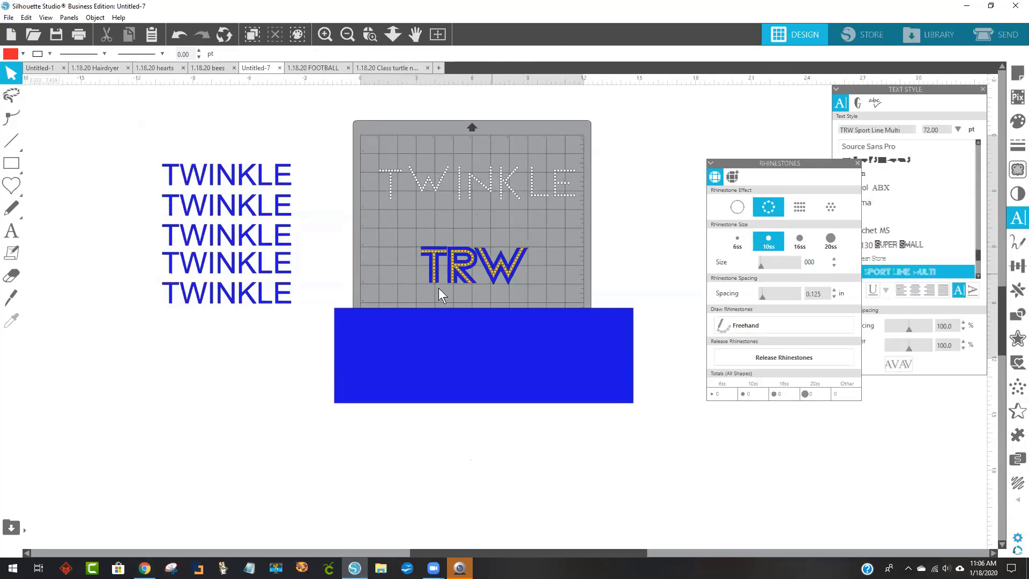
Insert the outlined T glyph of the TRW Sport Line Multi font into the design
click(501, 184)
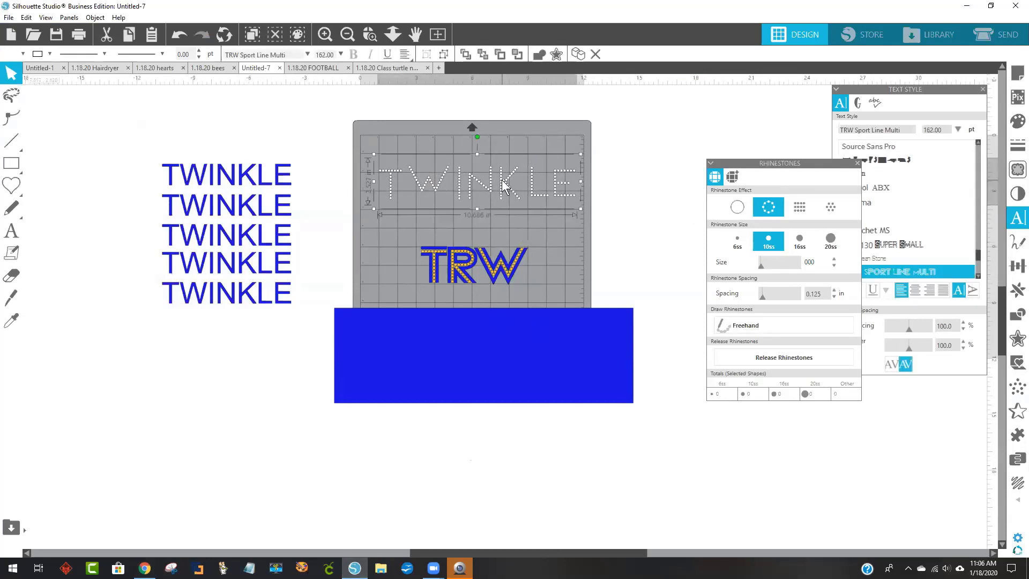
drag(765, 165, 702, 348)
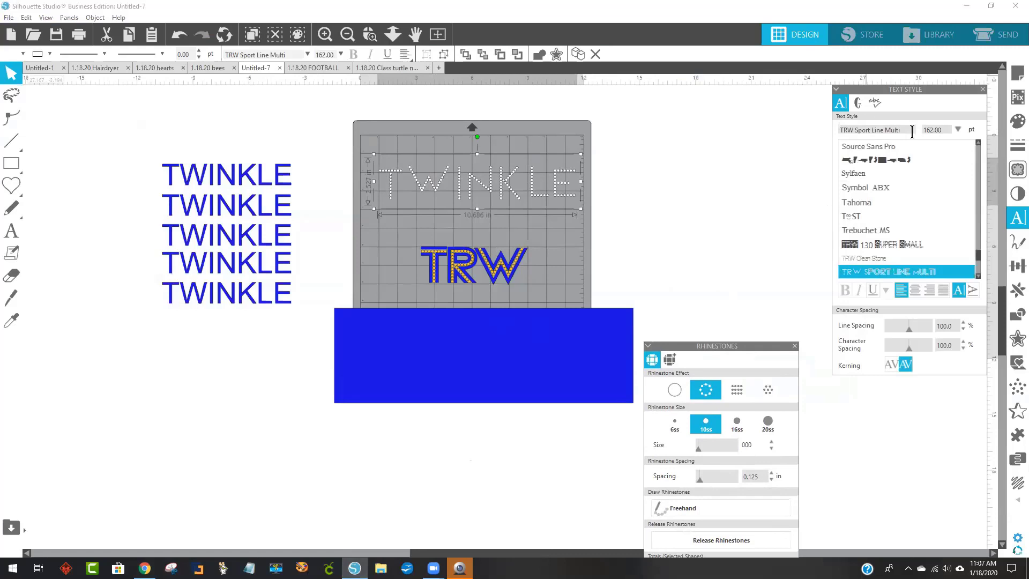
click(858, 103)
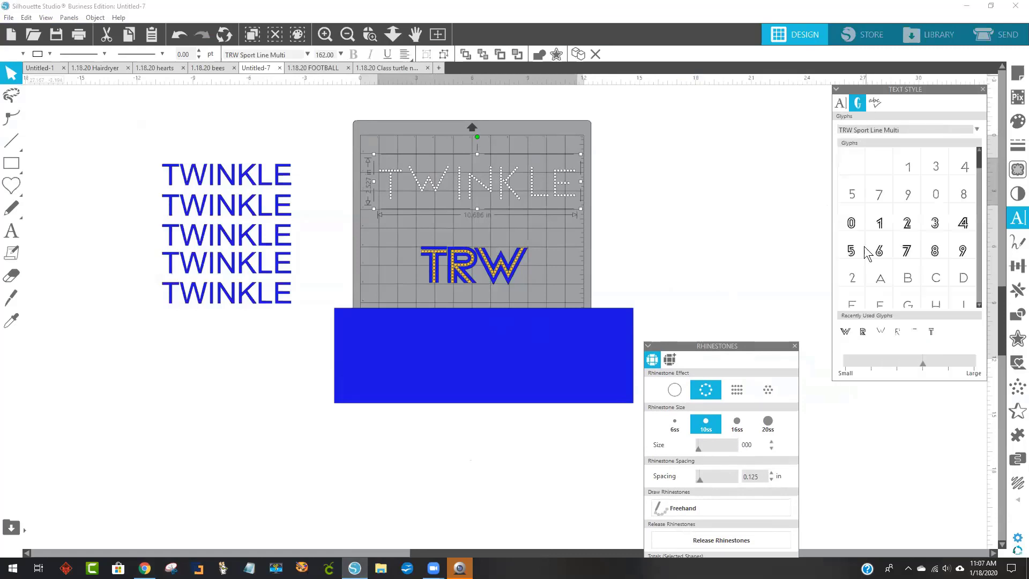
scroll(888, 244, down, 1)
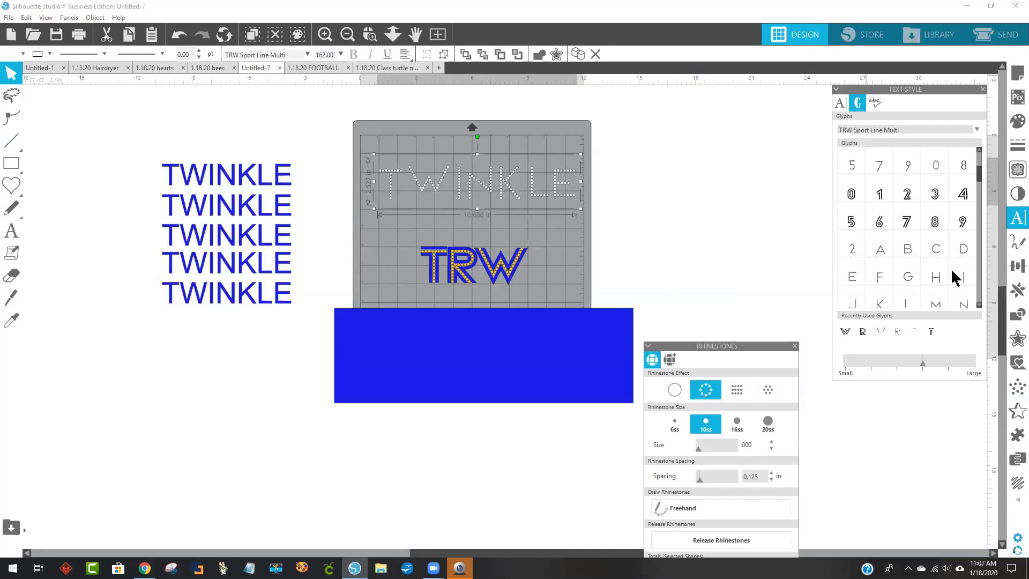
scroll(914, 276, down, 1)
scroll(905, 269, down, 2)
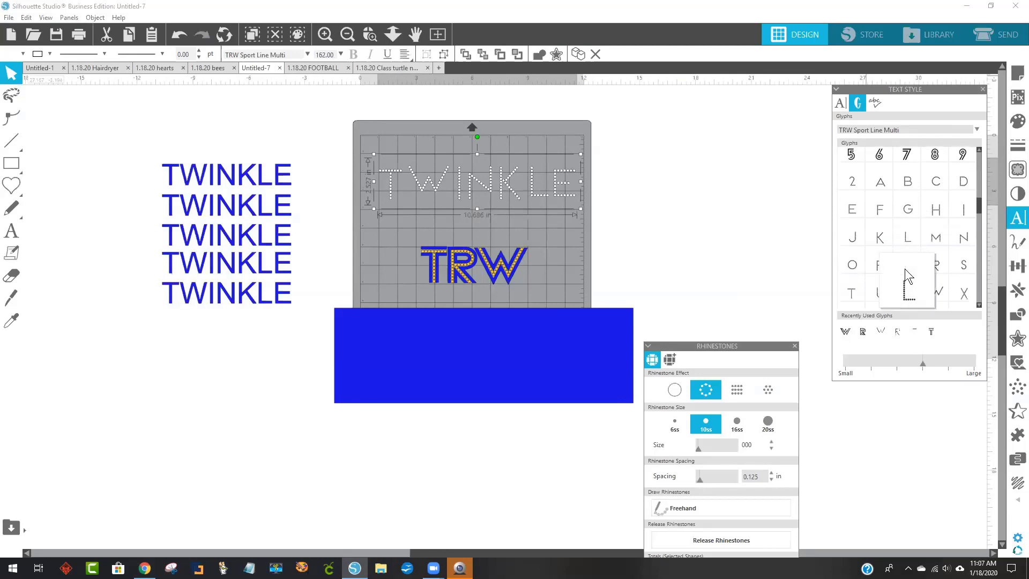
scroll(808, 258, down, 1)
scroll(935, 240, down, 2)
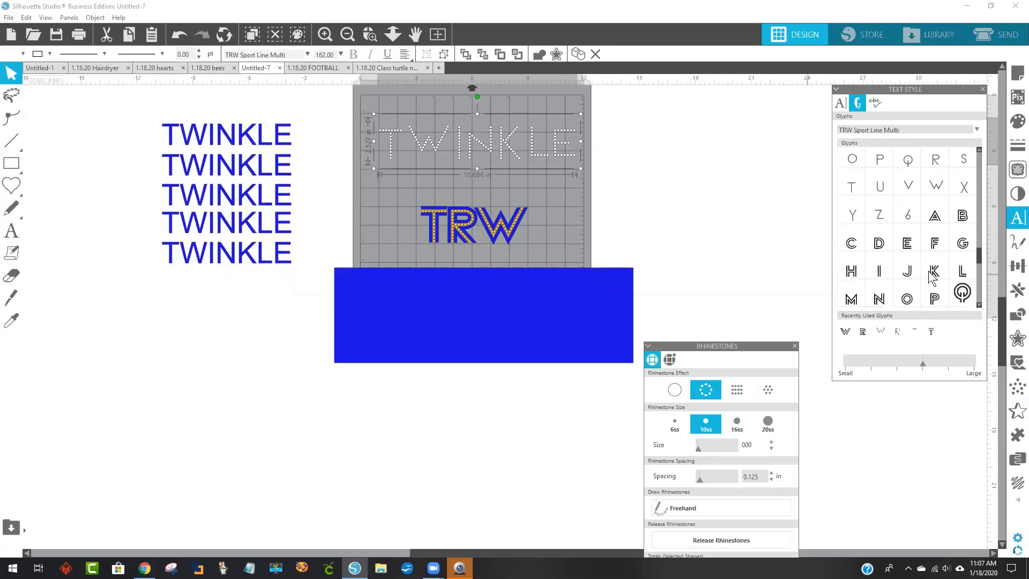
scroll(907, 263, down, 3)
click(908, 263)
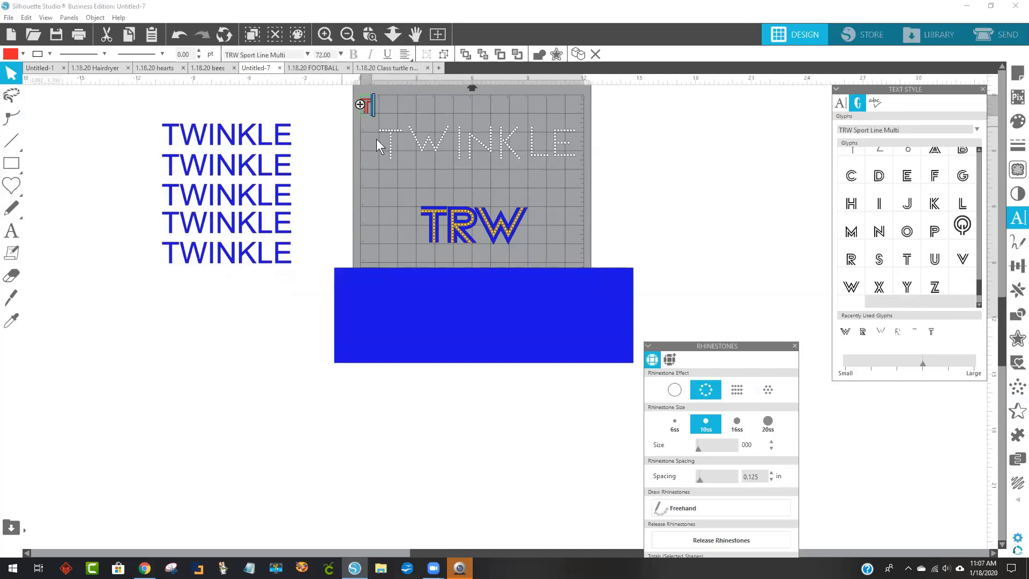
Set the red outlined T to 162 pt and place it over the dotted T of TWINKLE
click(332, 55)
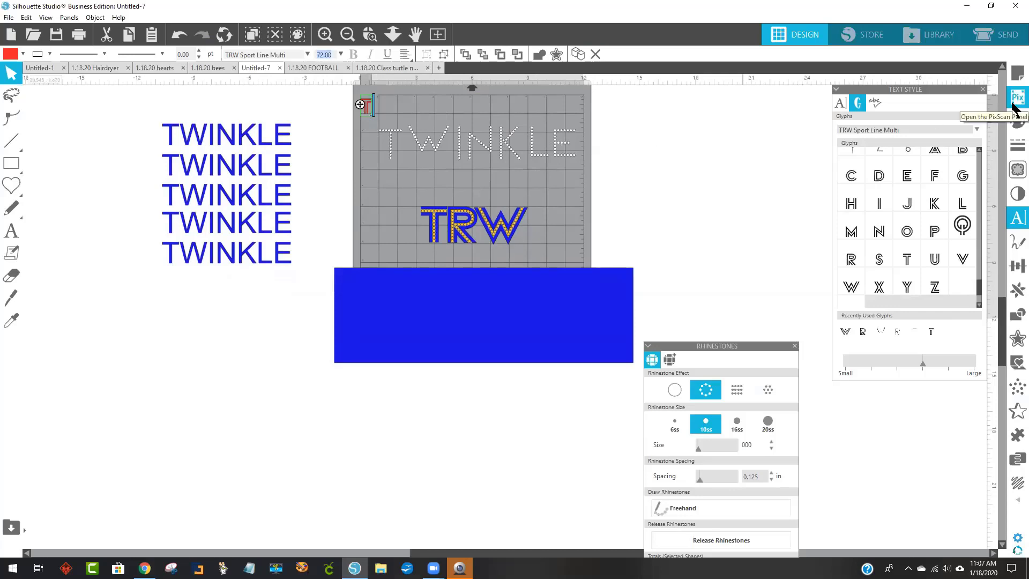
text(162)
key(Return)
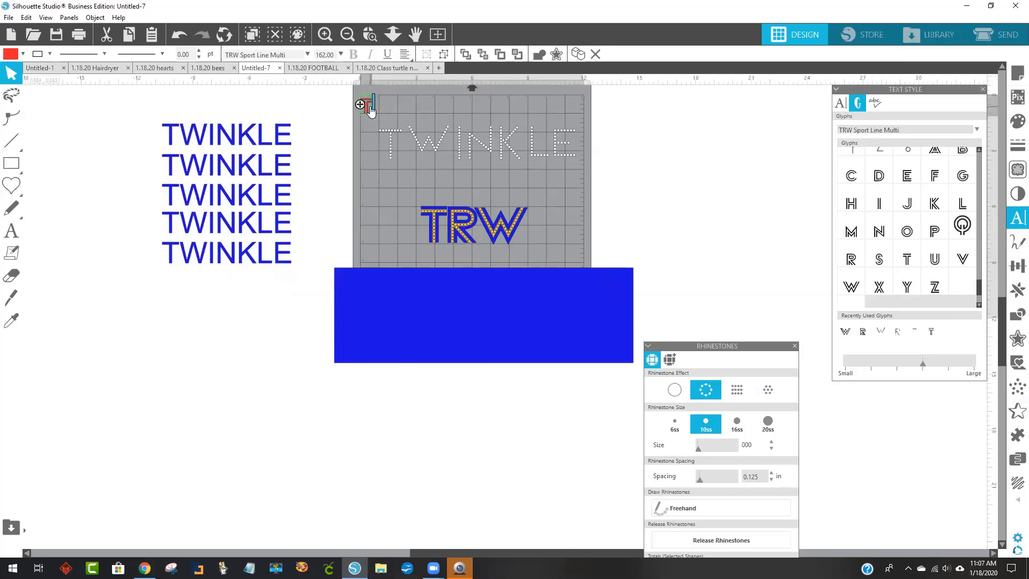
drag(331, 55, 290, 55)
text(162)
key(Return)
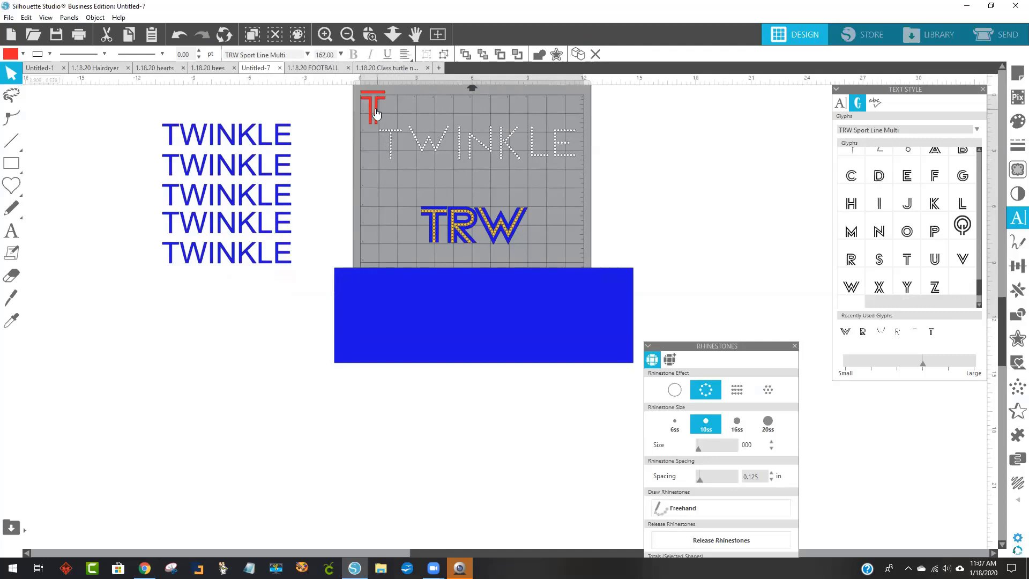
drag(379, 117, 395, 153)
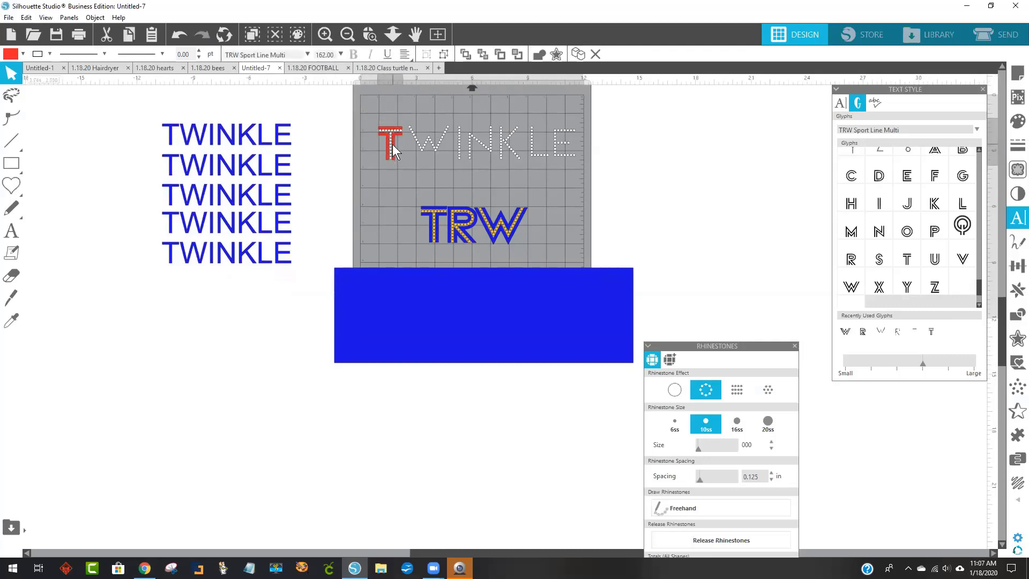
click(388, 175)
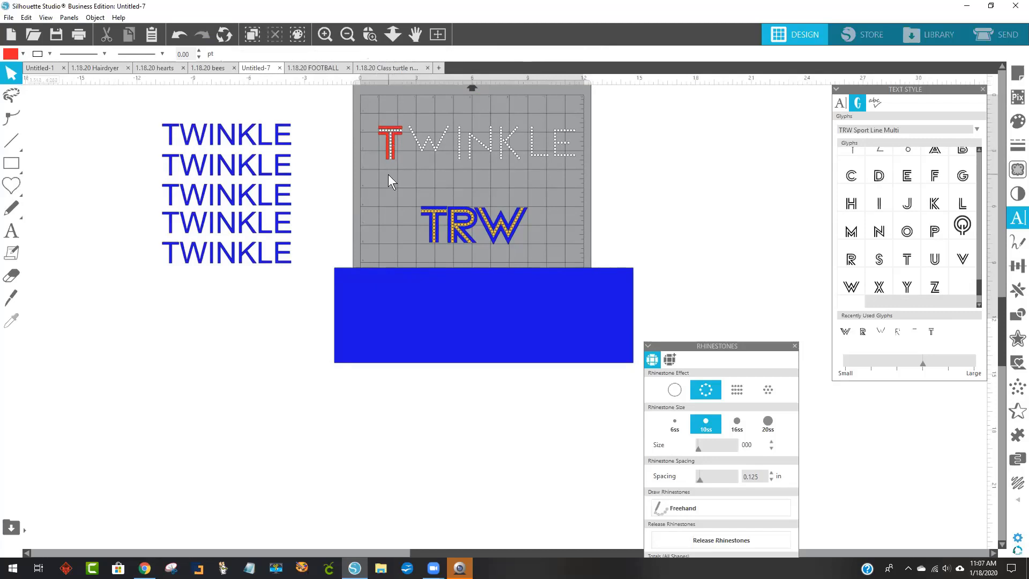
Move the blue rectangle off the mat and shift the blue and gold TRW design under the start of TWINKLE
drag(424, 316, 722, 160)
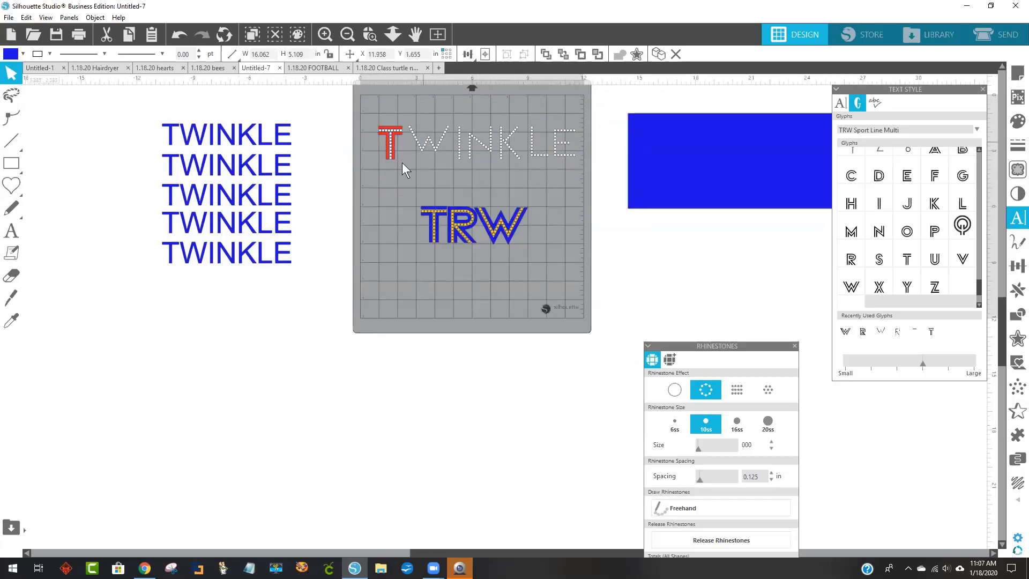
click(384, 154)
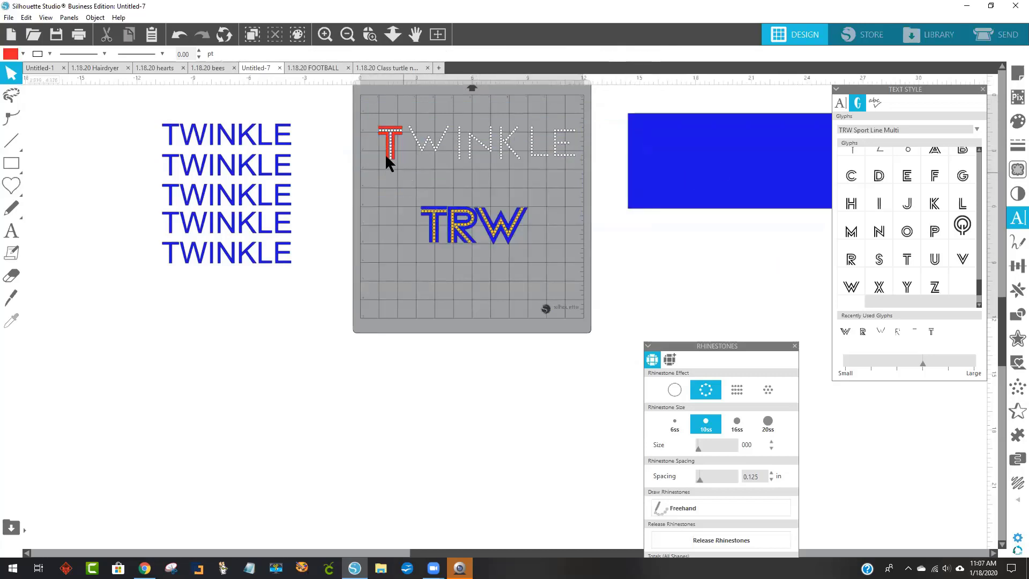
click(434, 230)
drag(434, 229, 395, 219)
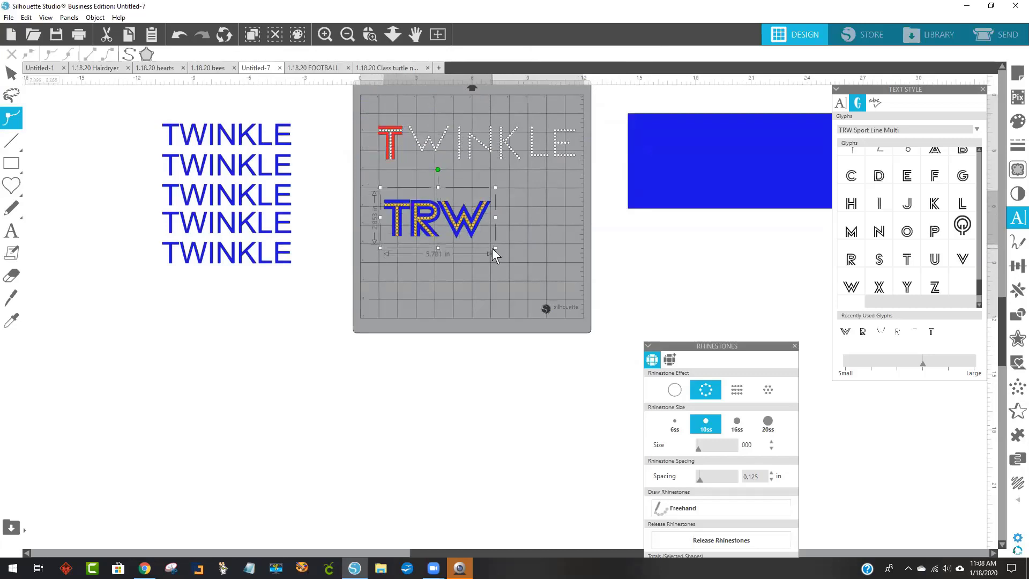
Delete the dotted TWINKLE text, the red T and the TRW design from the mat
click(517, 257)
drag(560, 259, 376, 88)
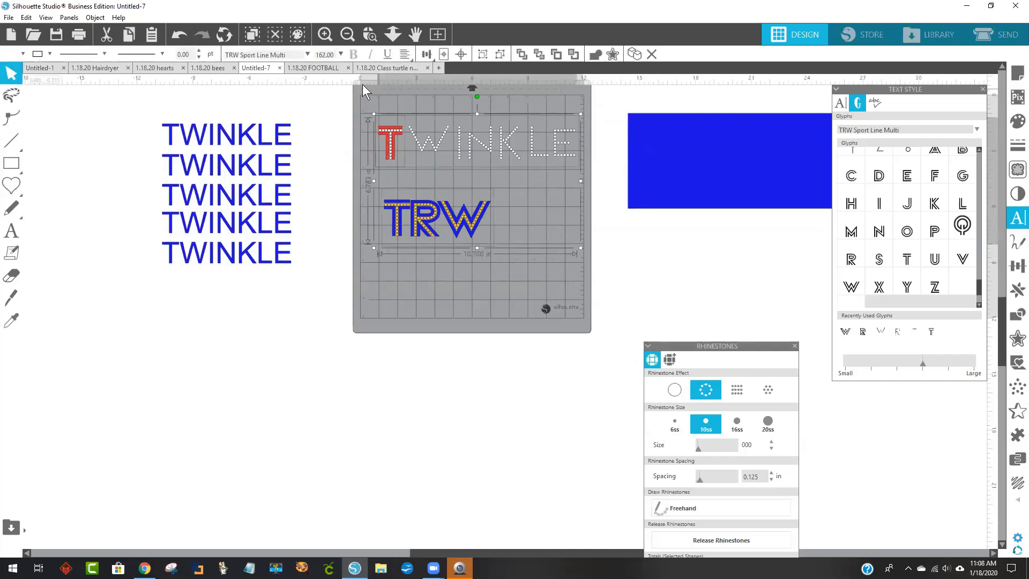
key(Delete)
Move the uppermost plain TWINKLE text onto the mat and delete the blue rectangle
drag(240, 141, 459, 141)
key(Escape)
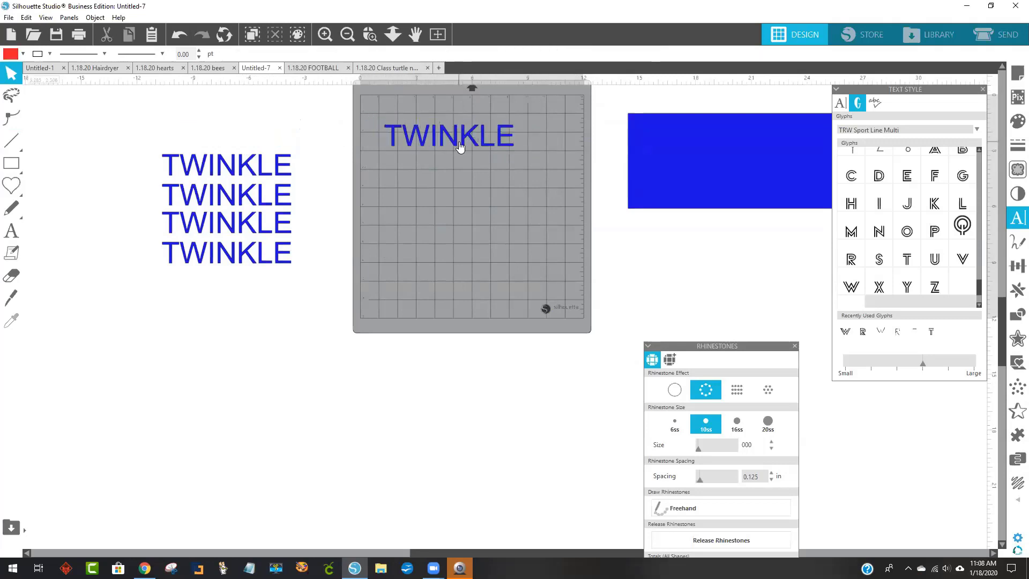
click(658, 171)
key(Delete)
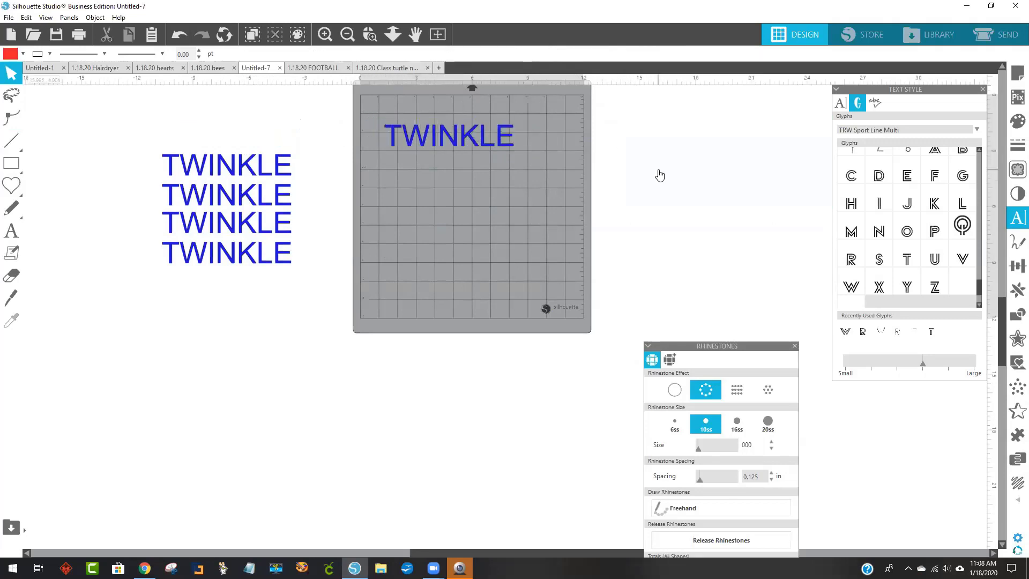
Try the Magnolia Sky font on the TWINKLE text on the mat, and undo the font change
click(504, 133)
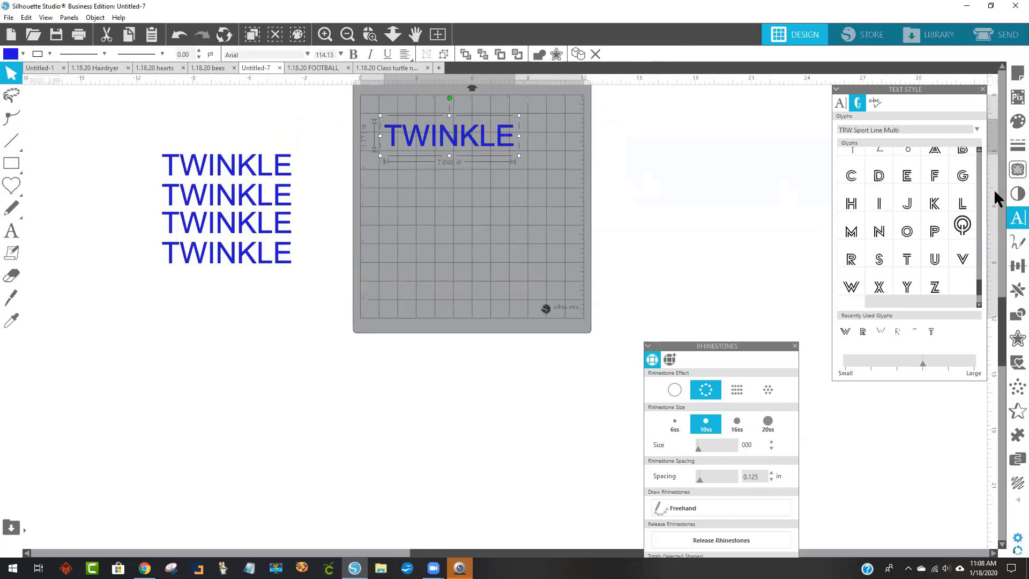
click(1015, 220)
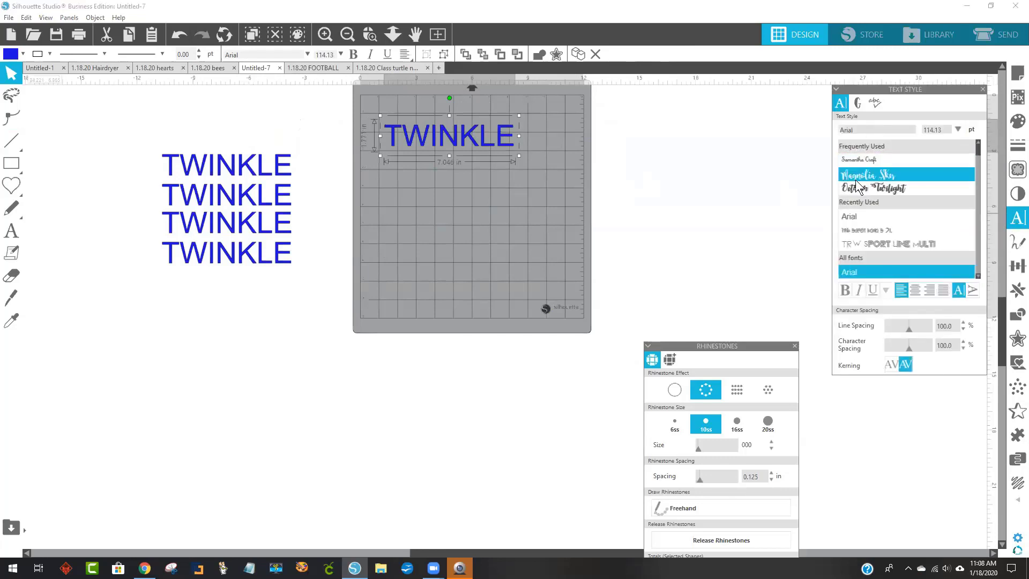
click(857, 177)
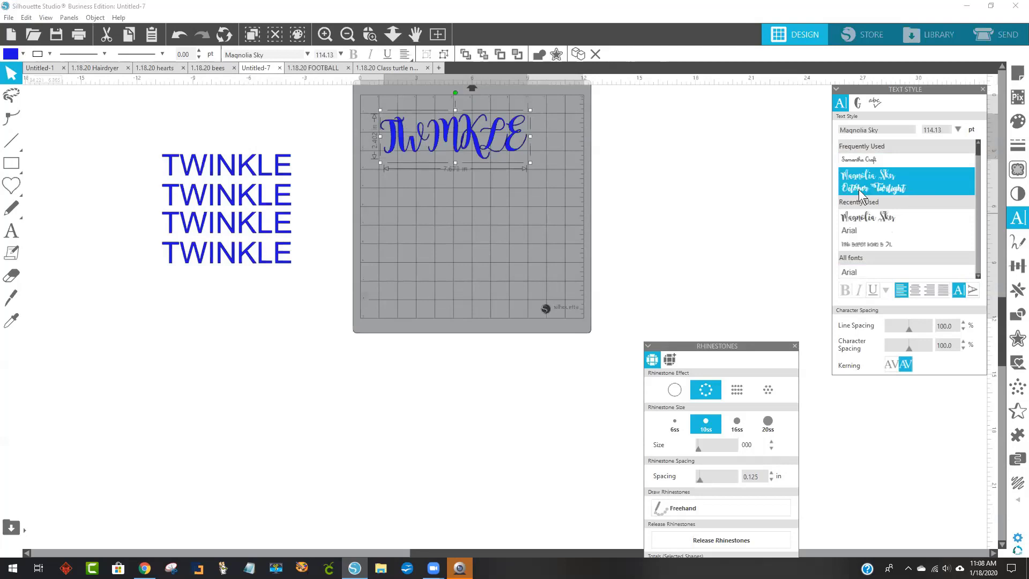
key(ctrl+z)
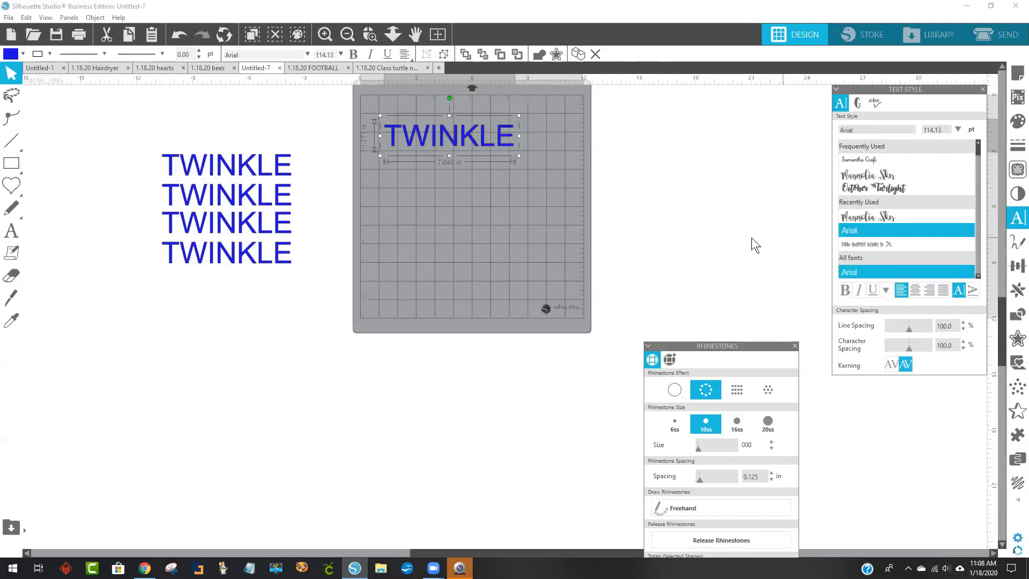
Apply an edge rhinestone effect with 10ss stones to the TWINKLE text on the mat
drag(714, 343, 713, 155)
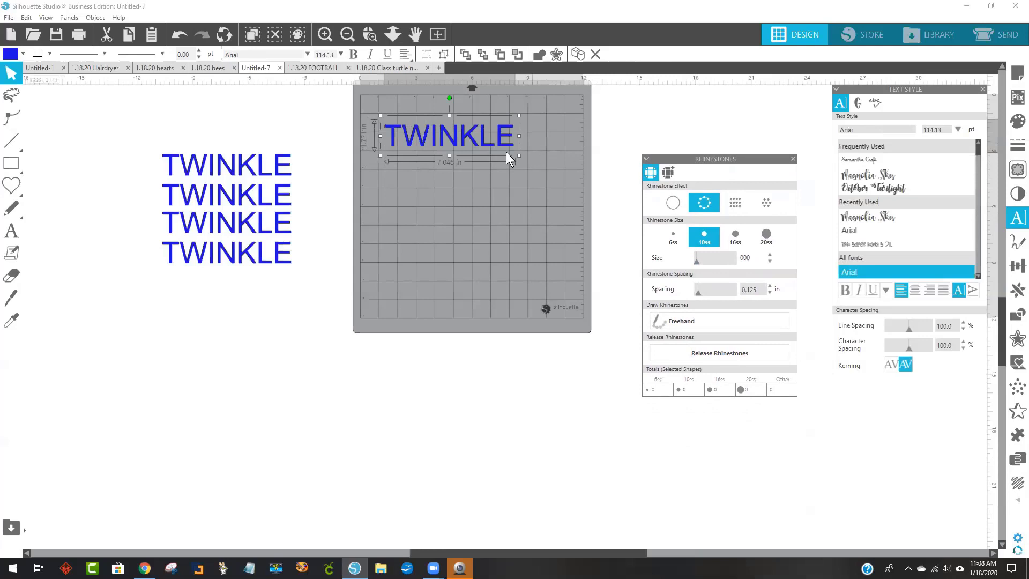
click(701, 201)
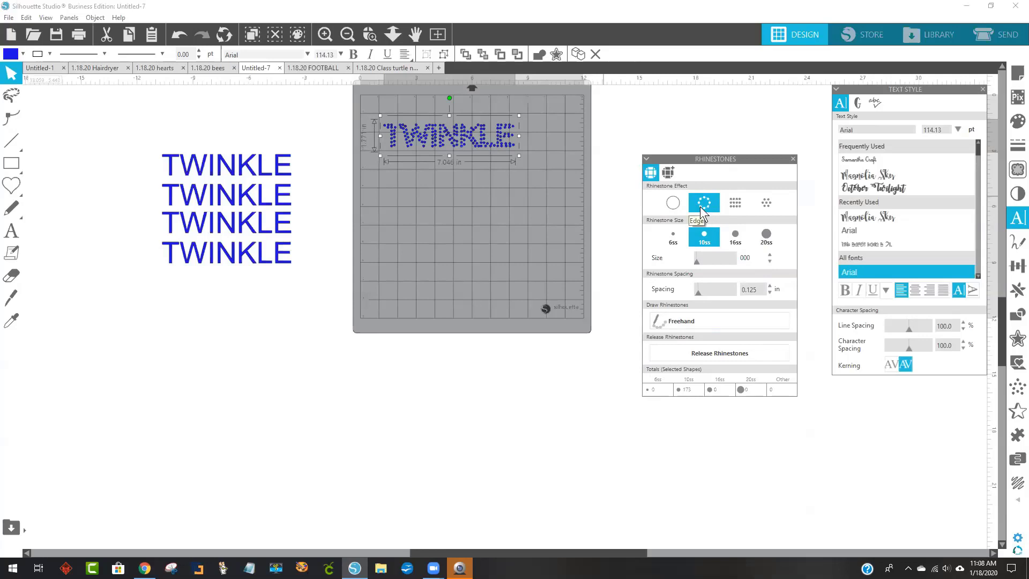
scroll(593, 155, up, 1)
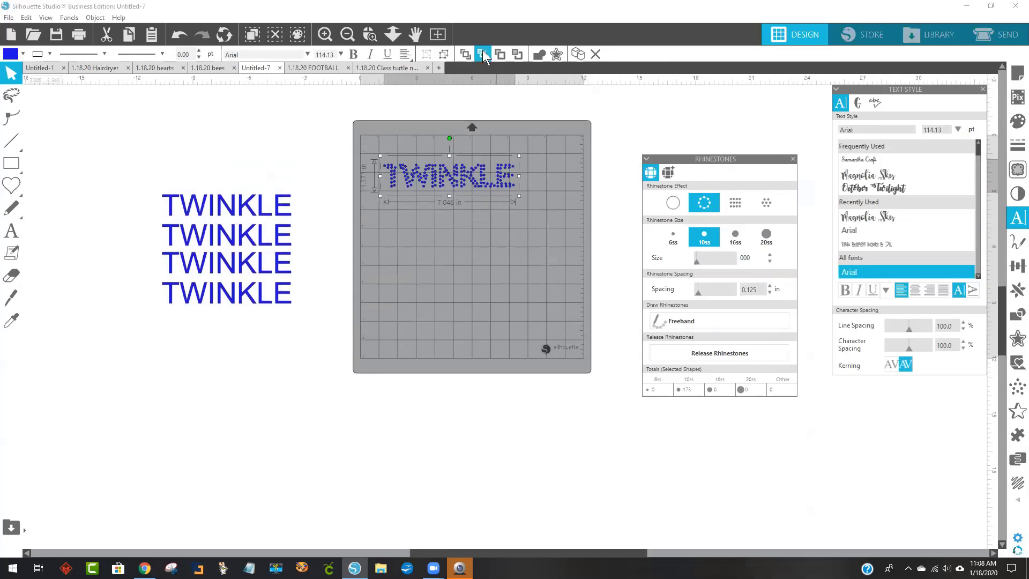
key(z)
drag(738, 159, 841, 498)
scroll(879, 240, down, 1)
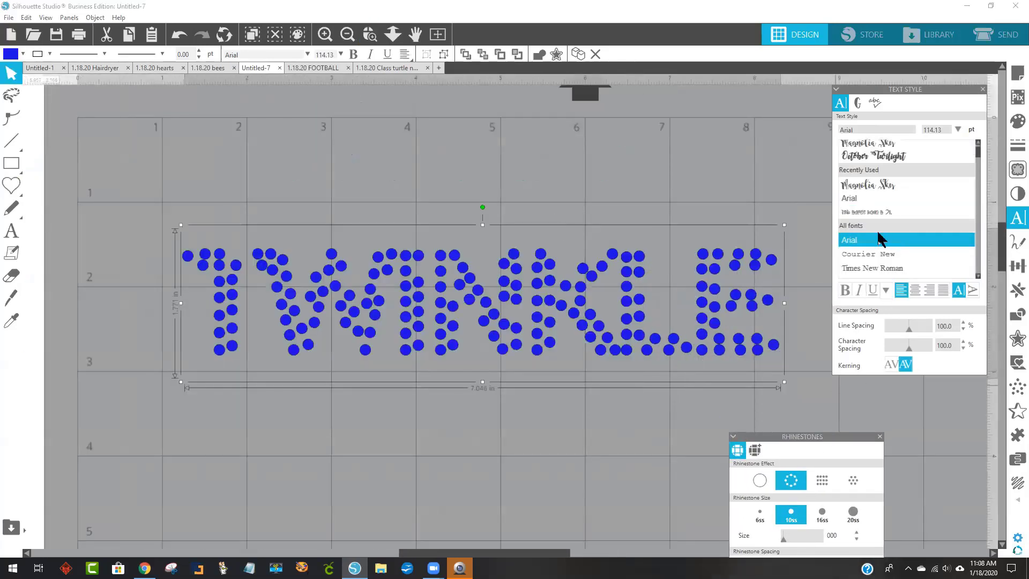
Move the rhinestone TWINKLE closer to the upper-left corner of the mat and deselect it
drag(546, 284, 494, 197)
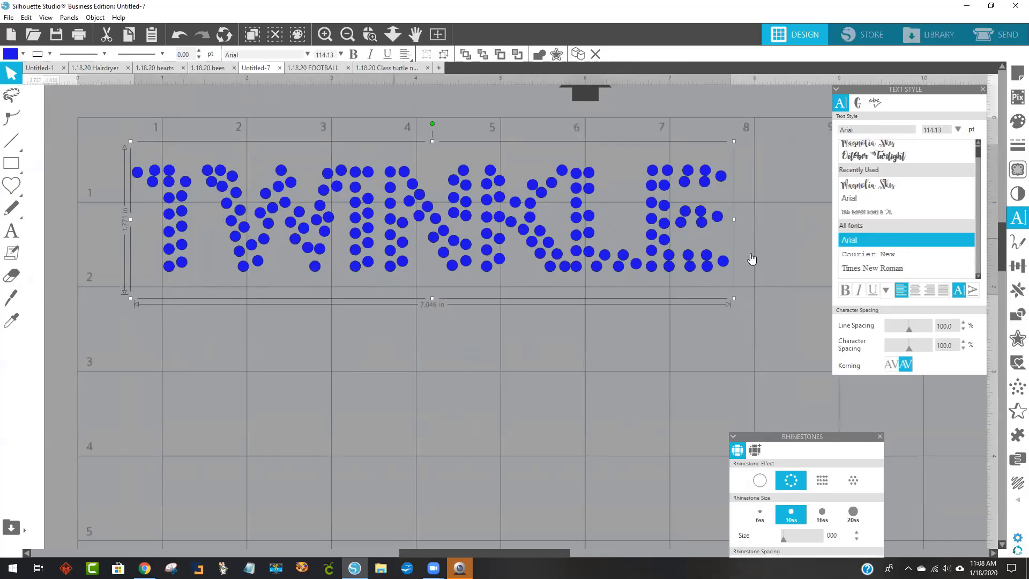
drag(794, 437, 761, 462)
click(663, 278)
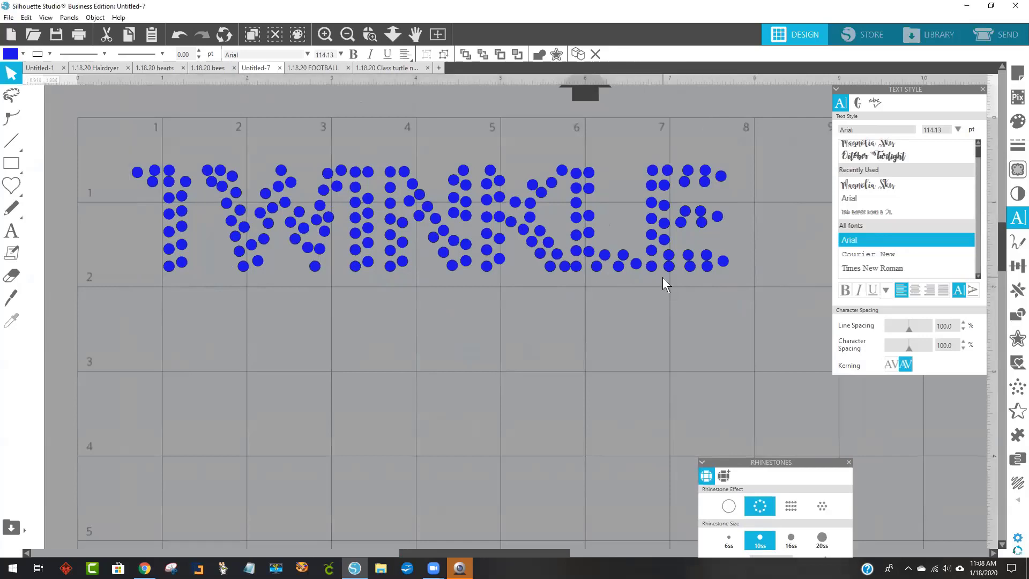
Enlarge the rhinestone TWINKLE proportionally to about 163 pt, shifting it up and left to make room
click(721, 264)
drag(734, 298, 853, 386)
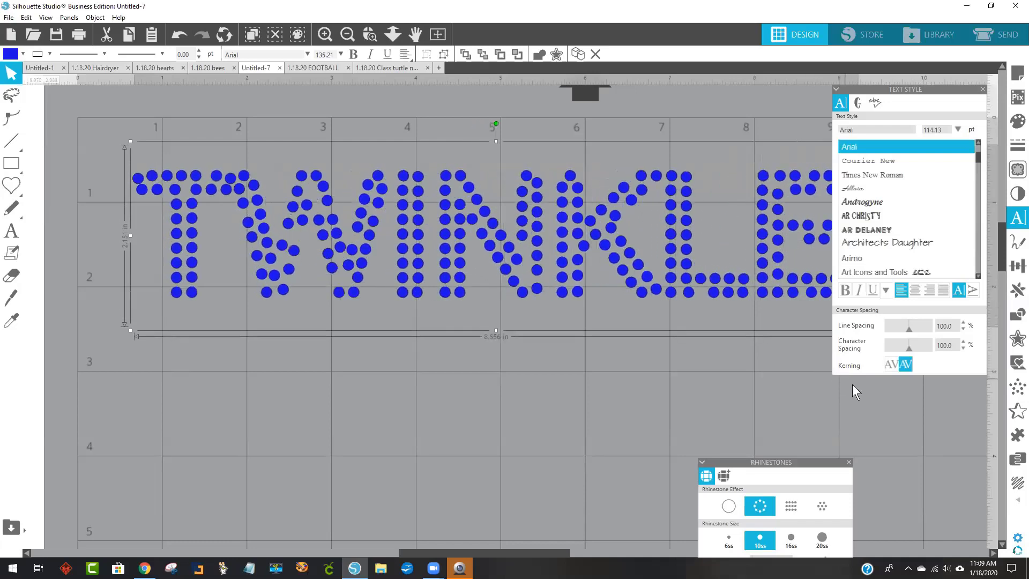
drag(790, 461, 942, 259)
drag(764, 214, 595, 172)
mouse_move(875, 258)
mouse_down()
mouse_move(845, 230)
mouse_move(798, 130)
mouse_up()
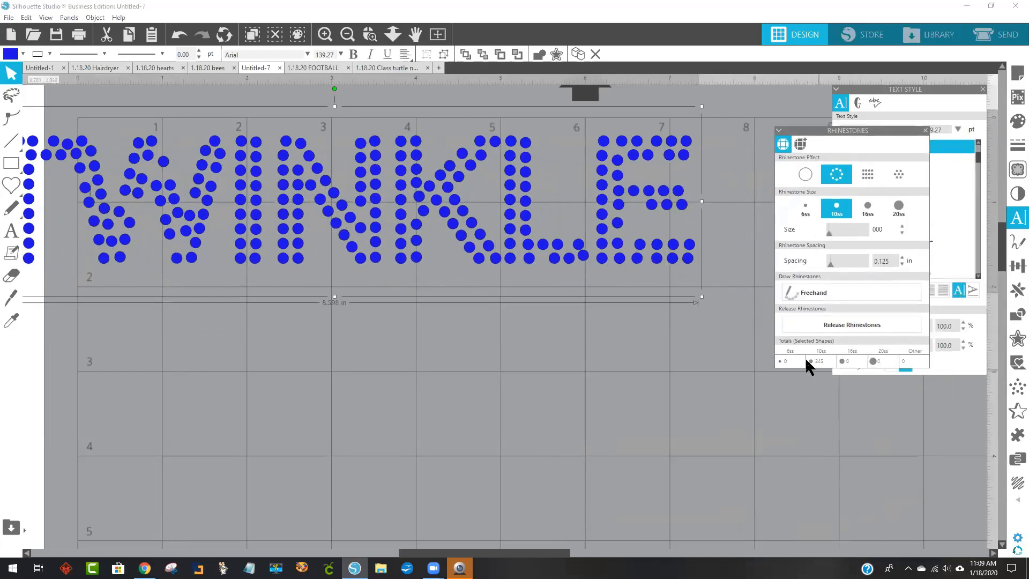
drag(700, 296, 736, 320)
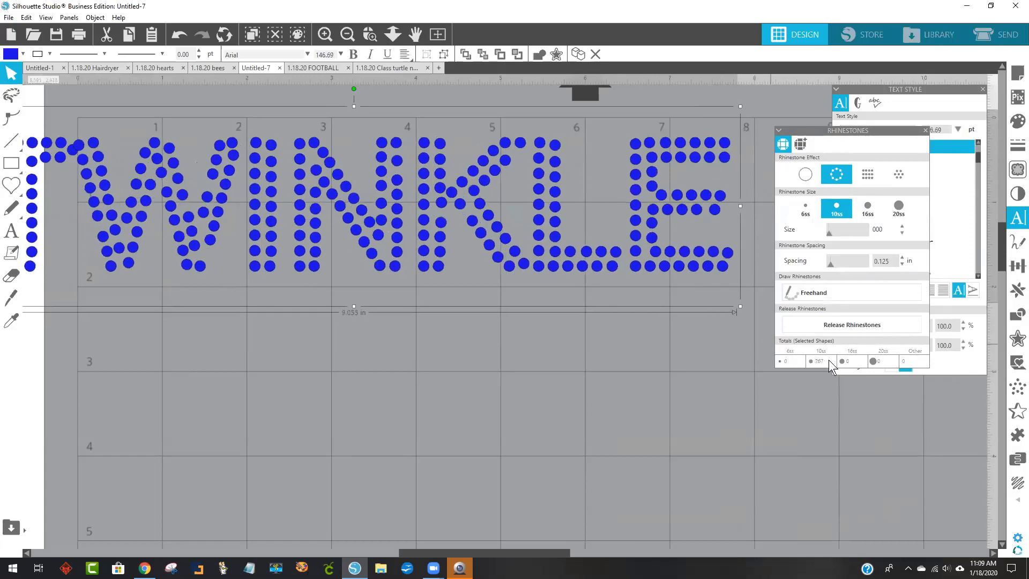
drag(785, 345, 816, 366)
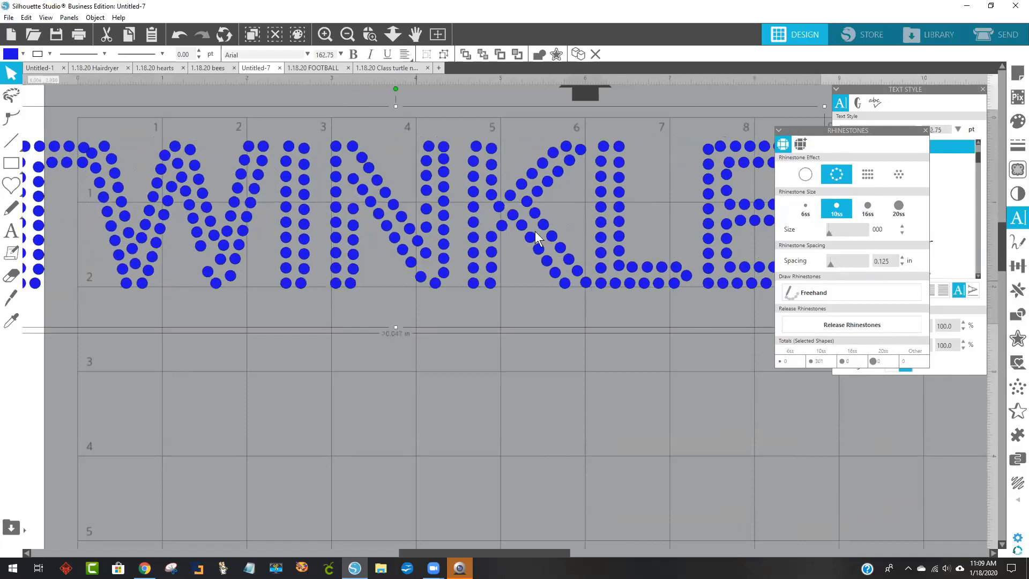
Try the Architects Daughter font on all the letters of the rhinestone TWINKLE
click(348, 35)
click(348, 35)
click(348, 34)
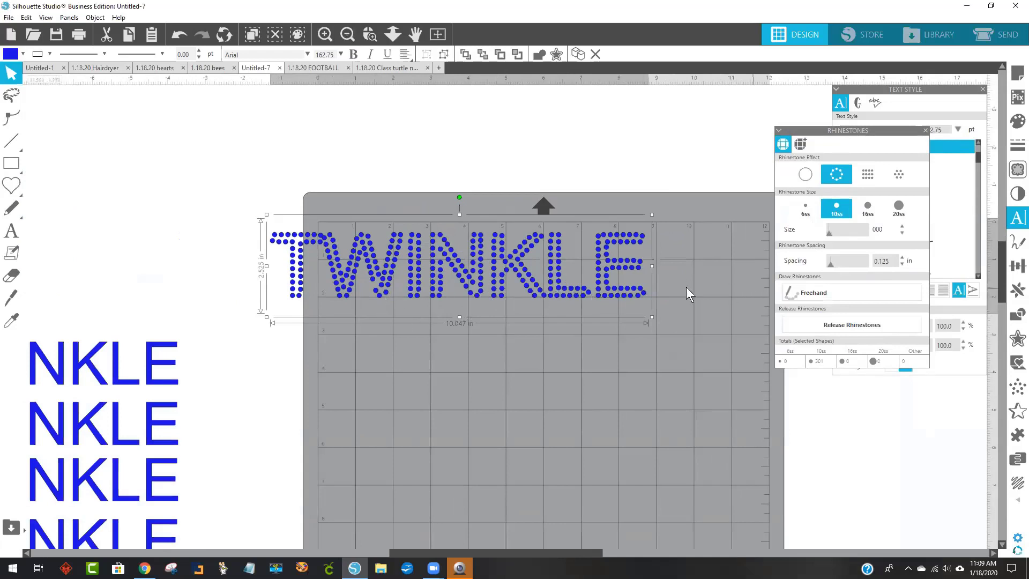
double_click(647, 299)
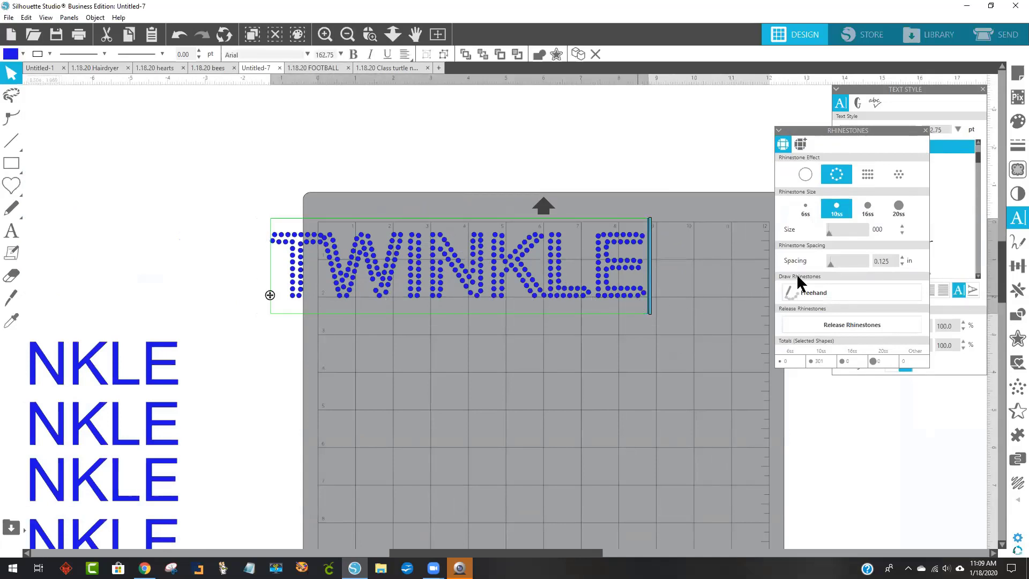
drag(879, 141, 864, 372)
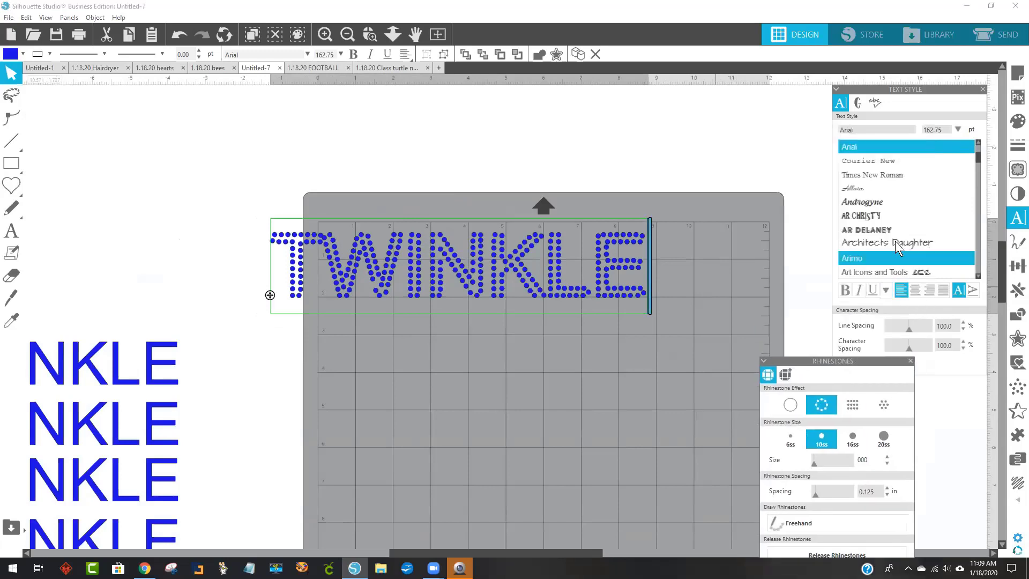
click(896, 241)
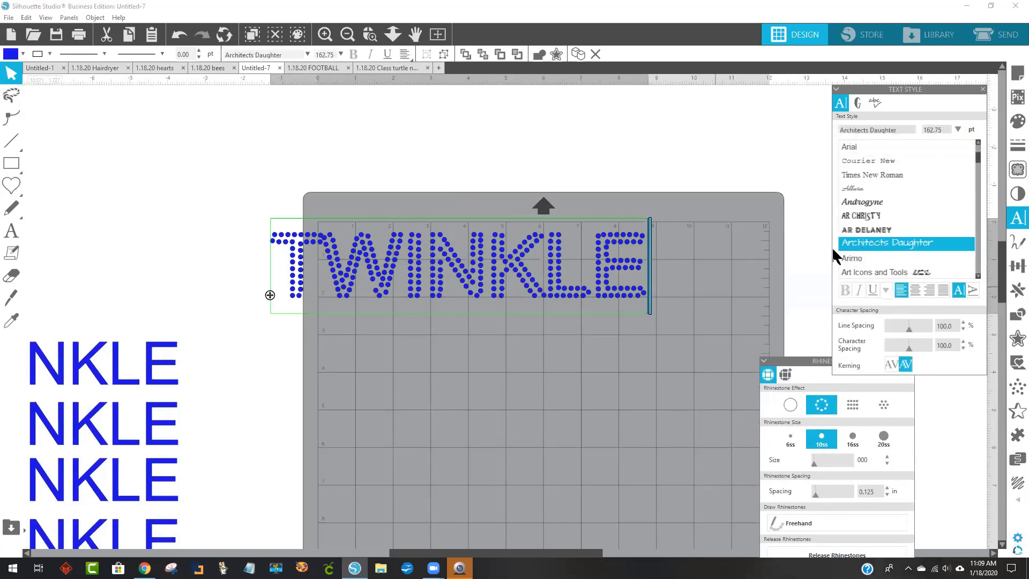
key(shift+Left)
key(ctrl+a)
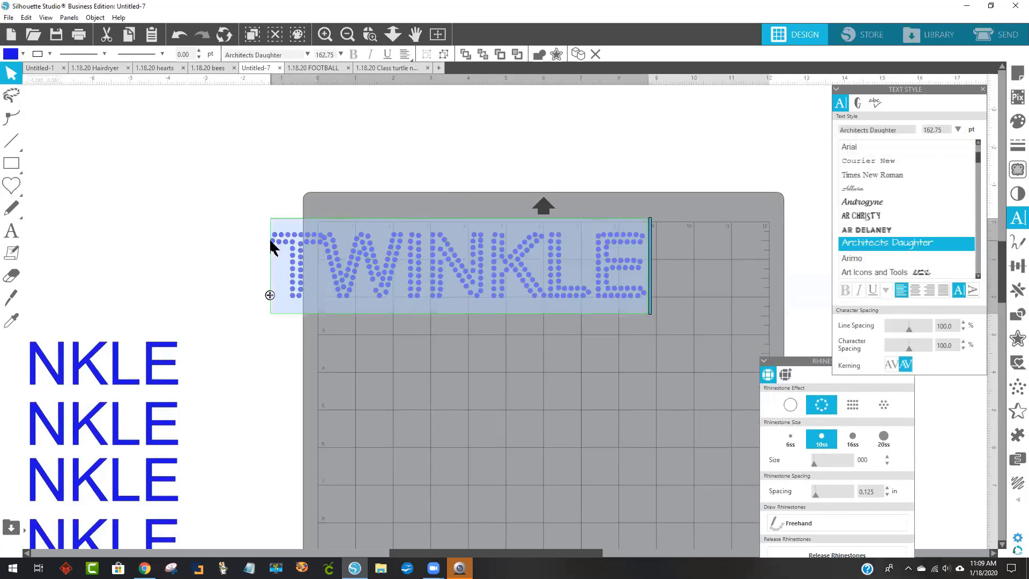
click(845, 248)
click(846, 248)
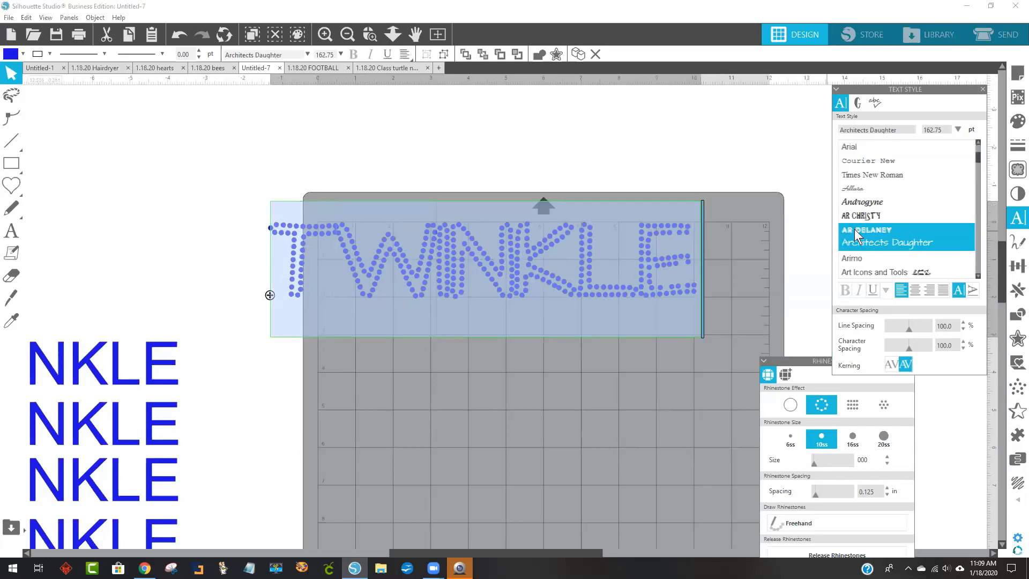
Compare the AR DELANEY and AR CHRISTY fonts on TWINKLE, and set its font to Androgyne
click(855, 231)
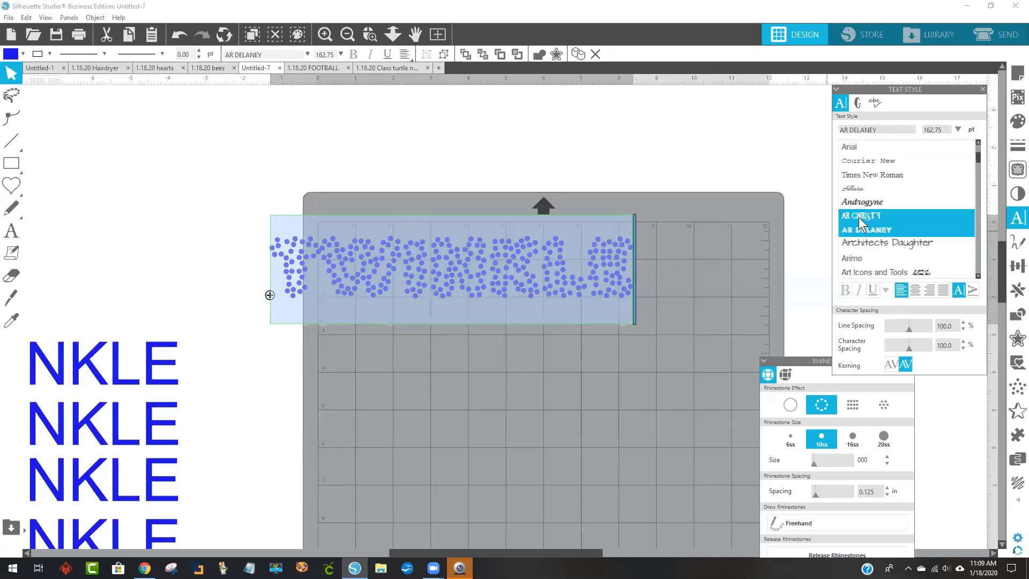
click(859, 218)
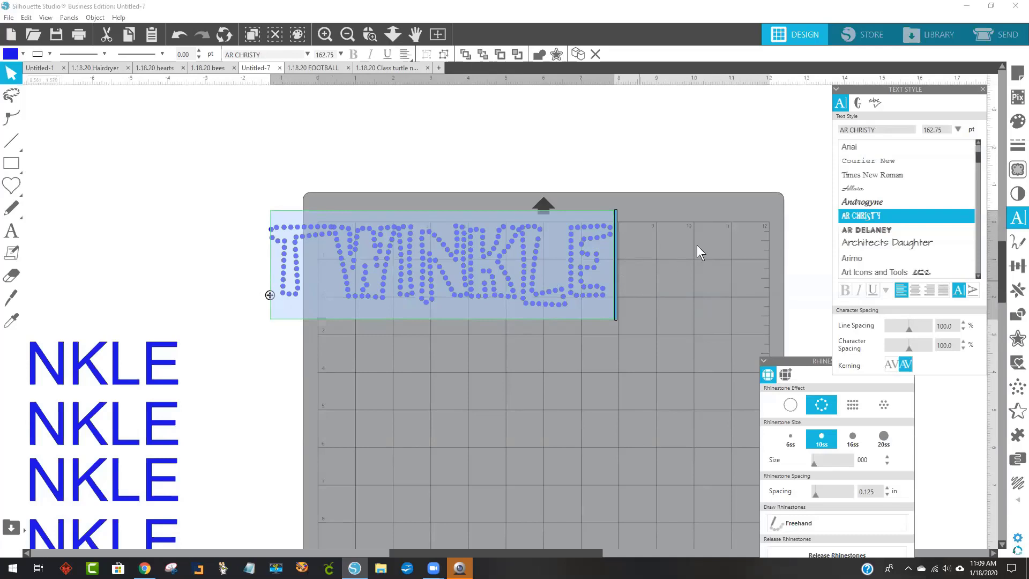
click(861, 201)
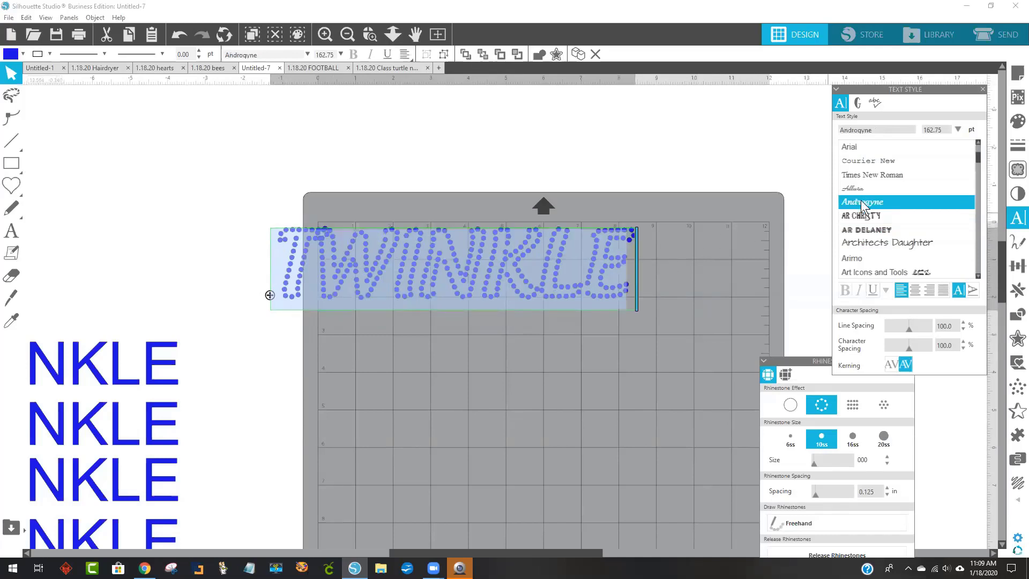
click(714, 317)
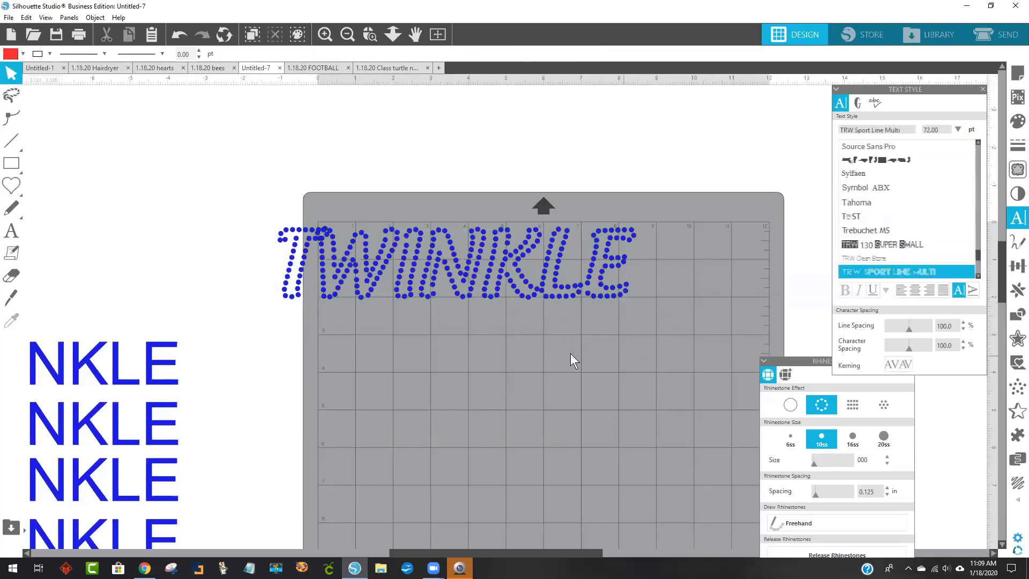
Enlarge the Androgyne TWINKLE to about 201 pt and shrink it to about 161 pt
click(597, 298)
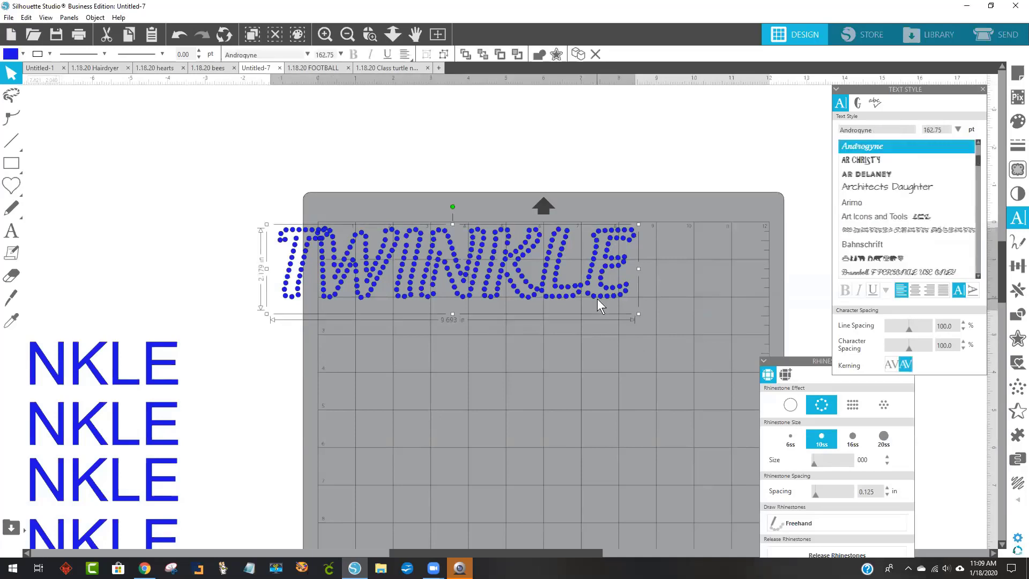
drag(717, 343, 726, 343)
click(667, 343)
click(681, 289)
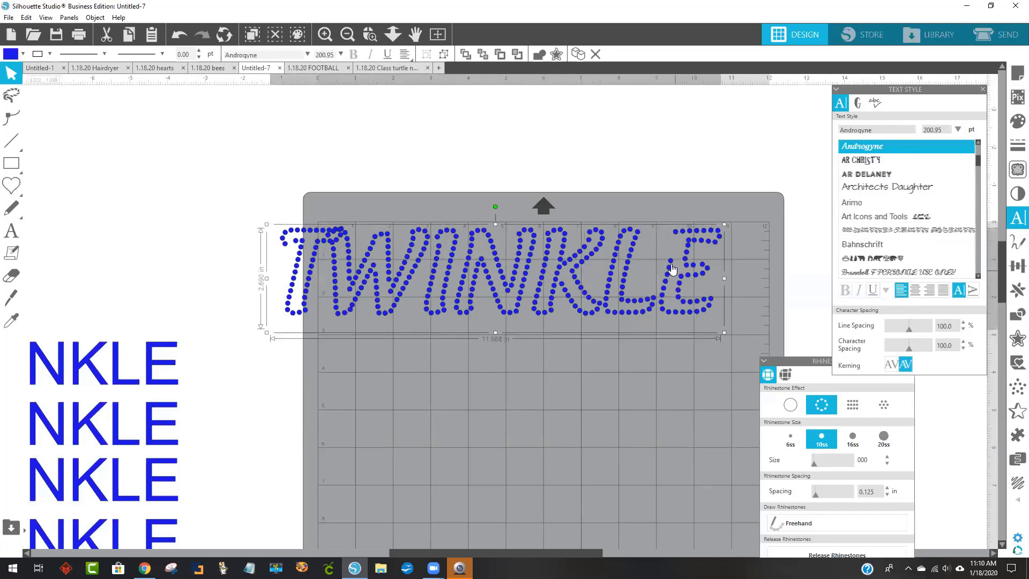
click(719, 321)
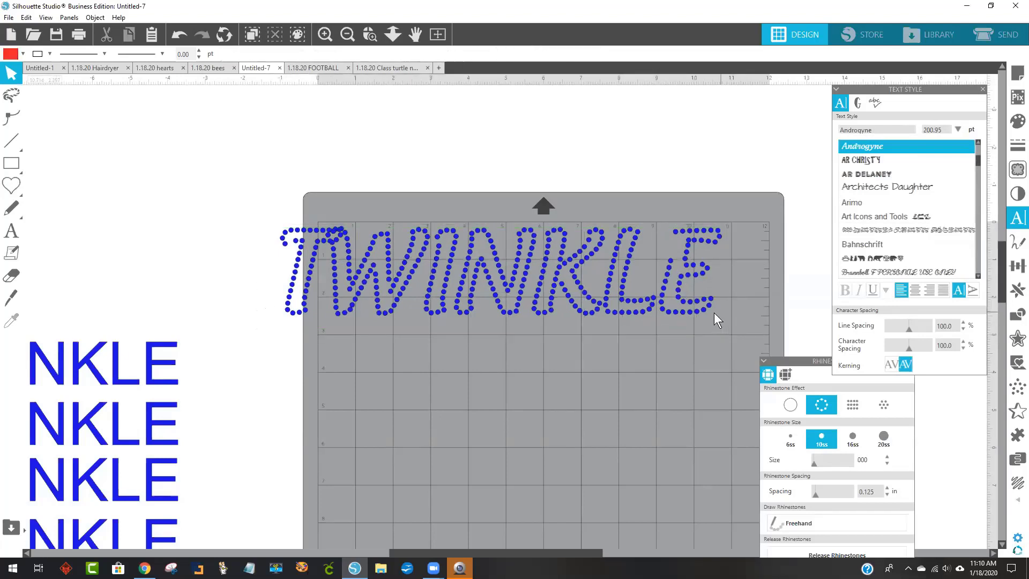
click(708, 312)
drag(718, 325, 634, 315)
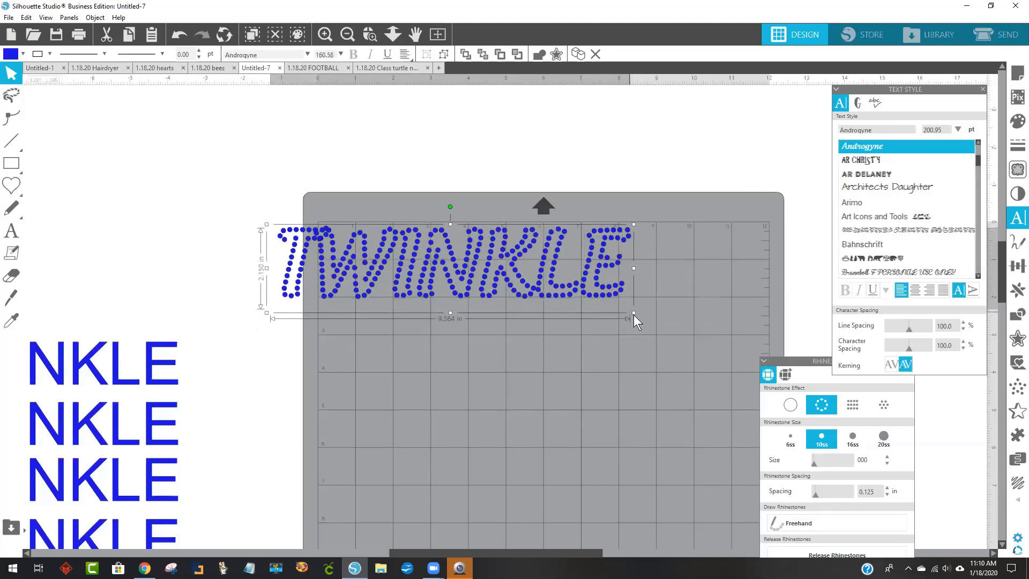
Compare the Bahnschrift, Calibri and Candara fonts on TWINKLE, and set its font to Caviar Dreams
click(853, 243)
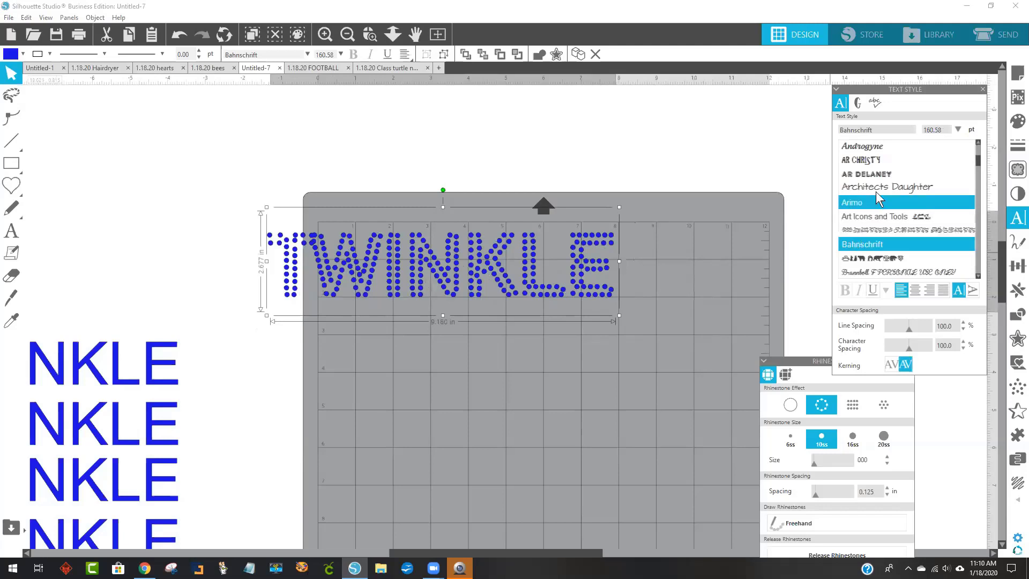
scroll(879, 192, down, 2)
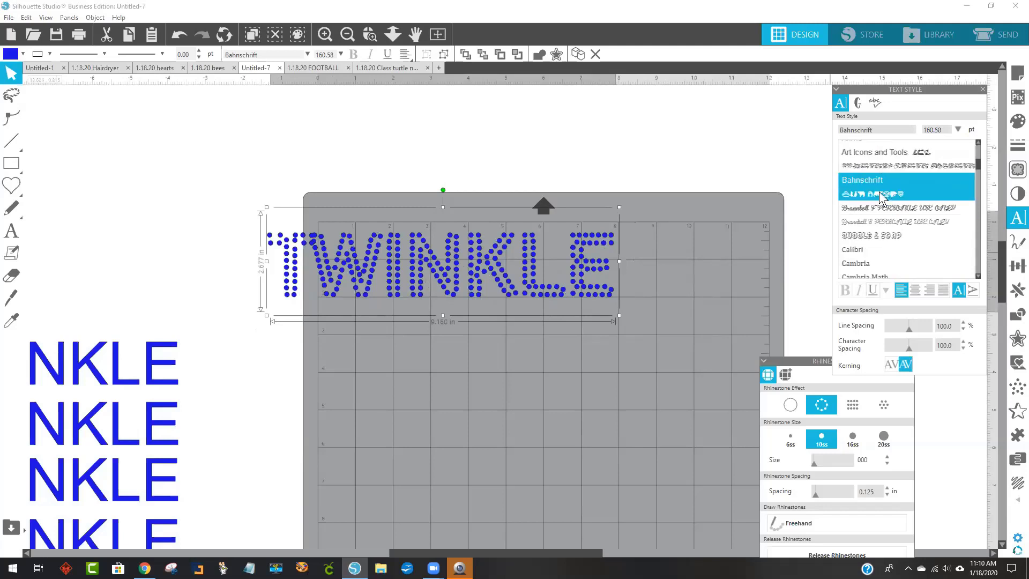
click(870, 252)
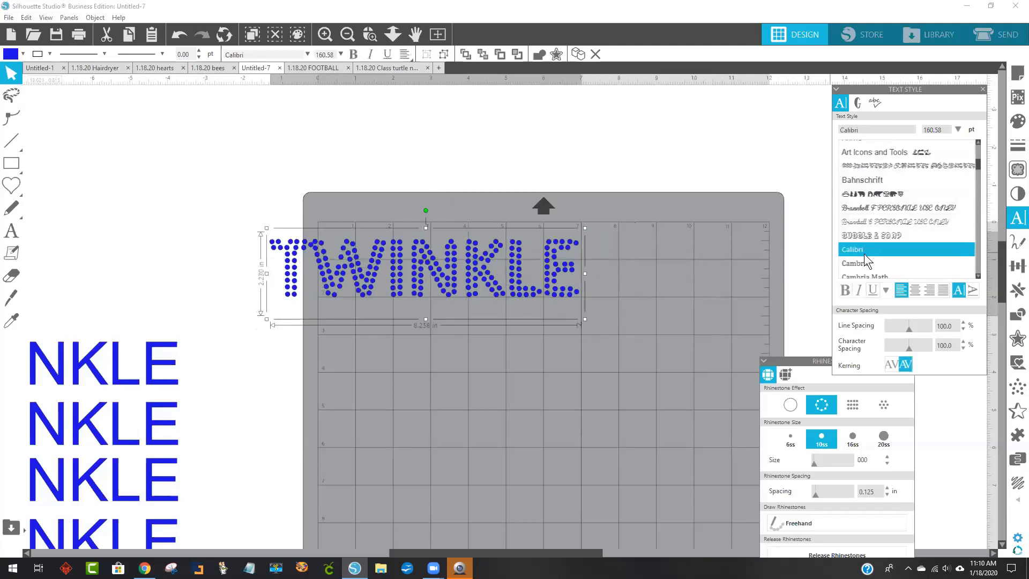
scroll(865, 253, down, 2)
click(856, 224)
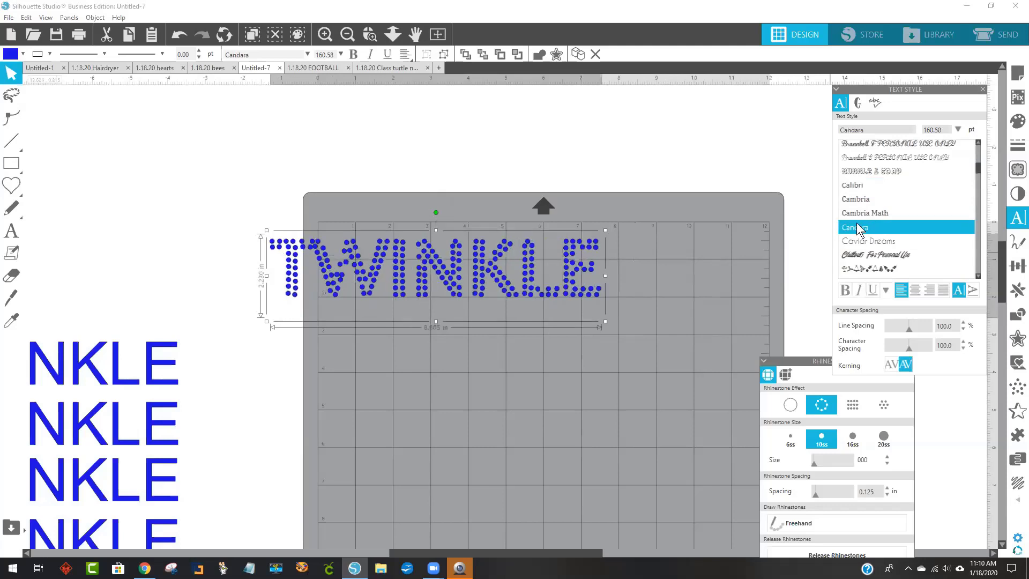
click(857, 242)
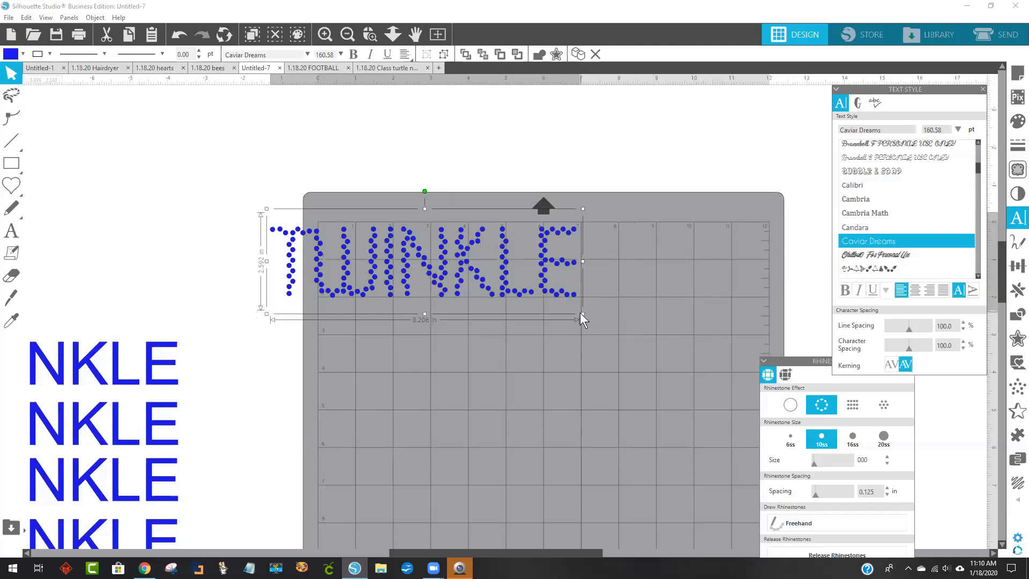
Enlarge the Caviar Dreams TWINKLE to about 295 pt and move it up and left past the mat's upper-left corner
drag(581, 314, 716, 368)
drag(721, 372, 711, 372)
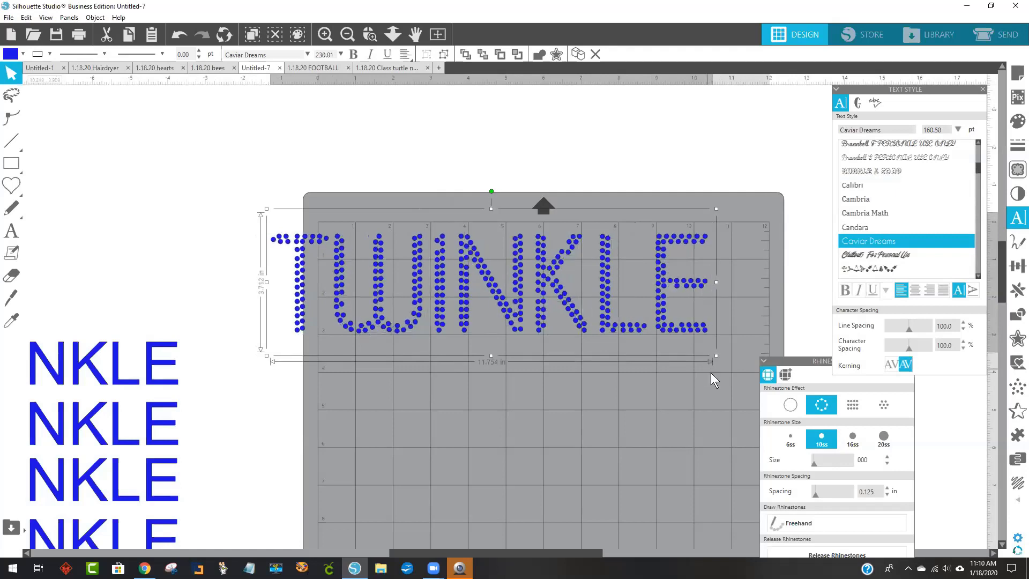
click(592, 436)
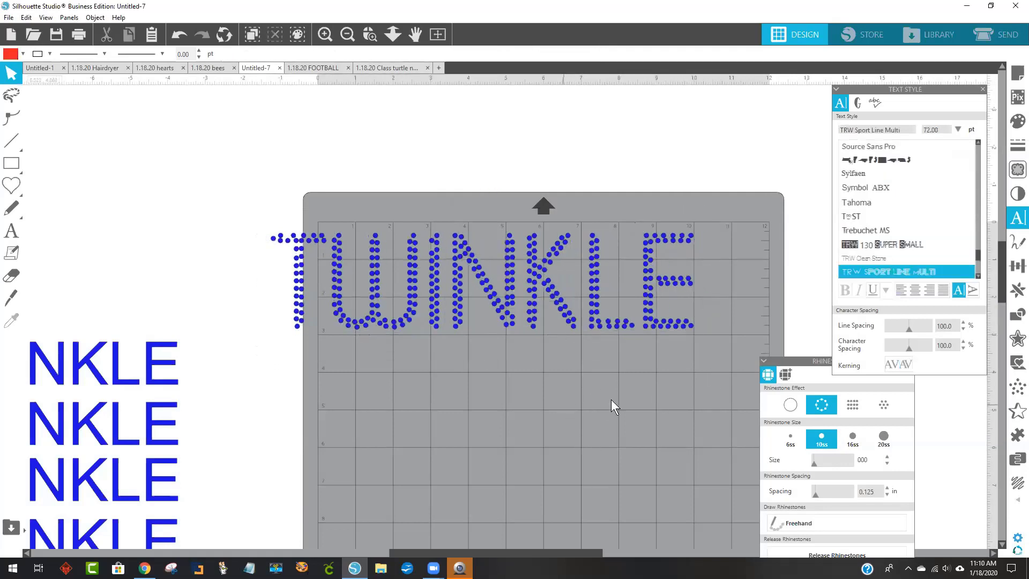
click(691, 325)
drag(701, 353, 757, 381)
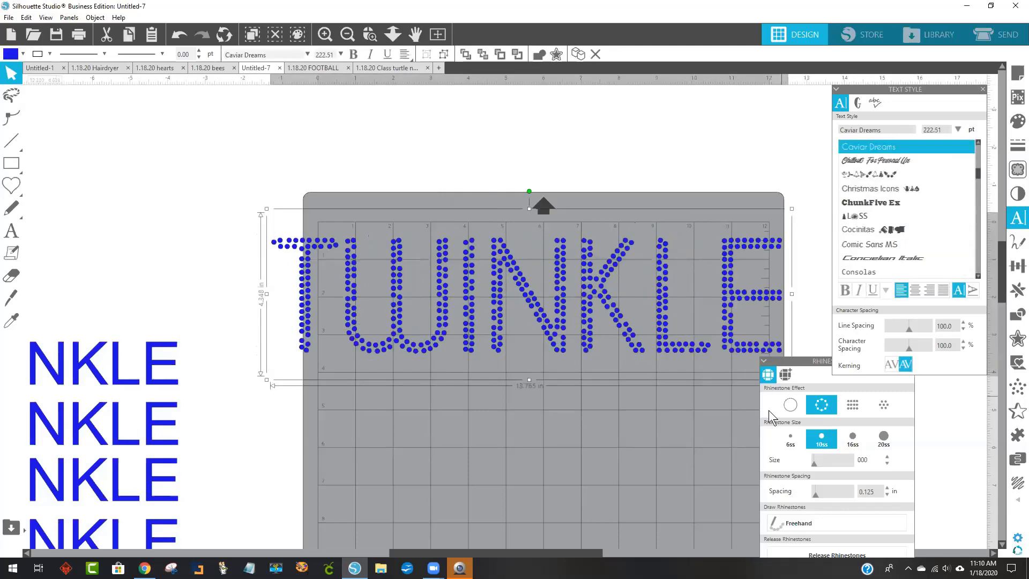
drag(406, 272, 285, 157)
click(516, 356)
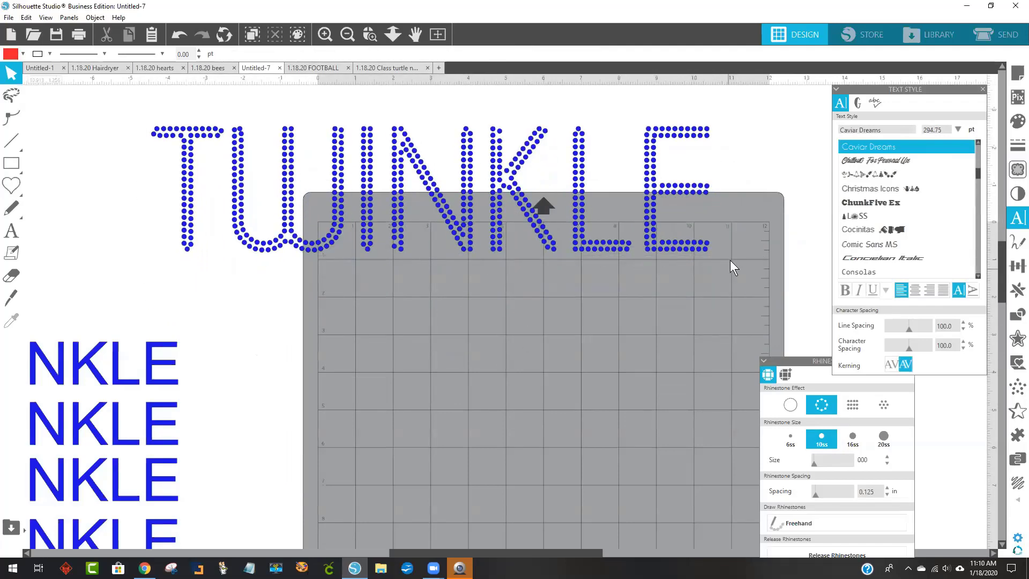
Change the font of the enlarged rhinestone TWINKLE to Comic Sans MS
click(627, 241)
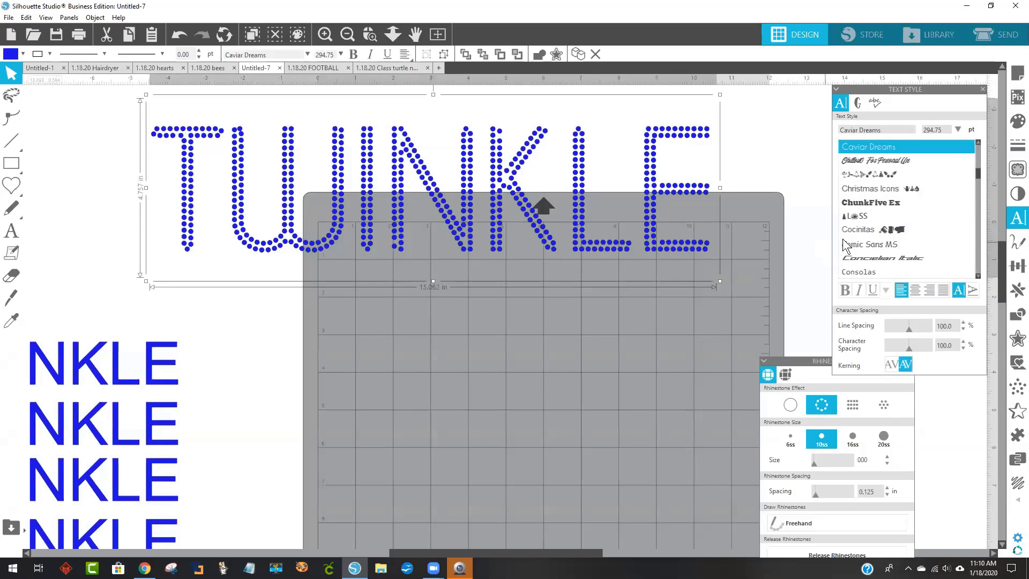
click(891, 244)
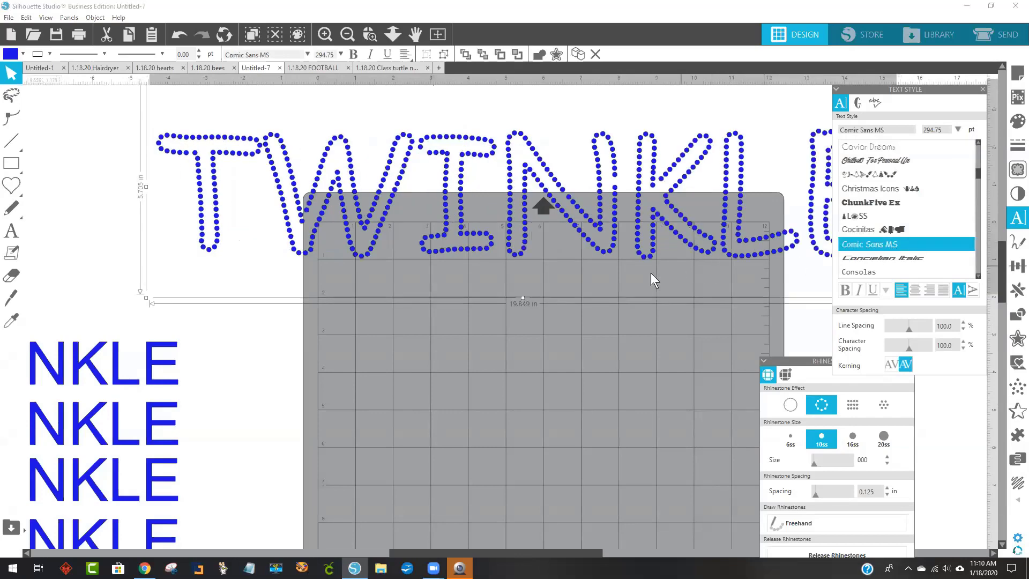
Move the Comic Sans MS rhinestone TWINKLE up and left so it sits just above the mat
click(347, 35)
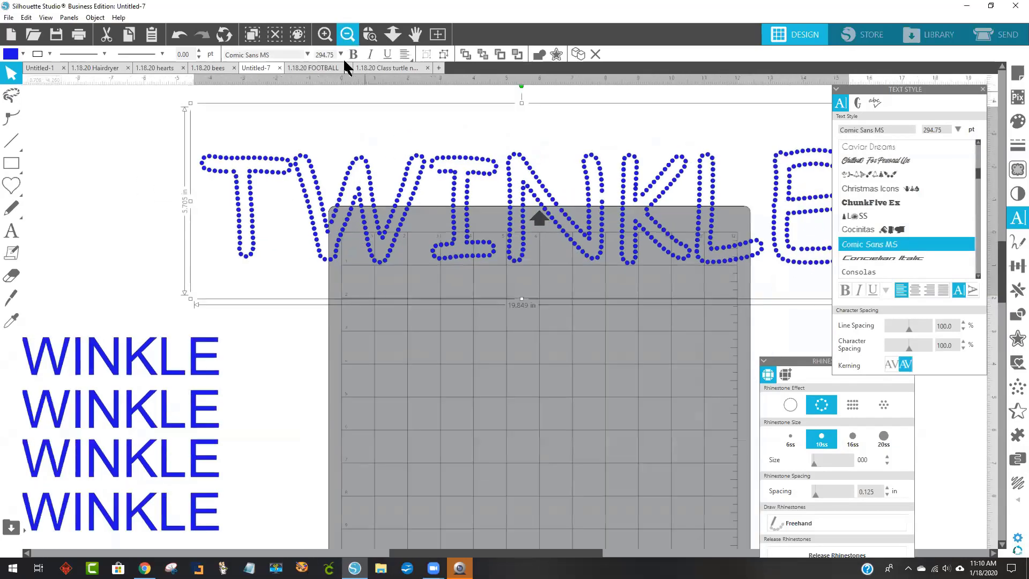
drag(567, 260, 509, 210)
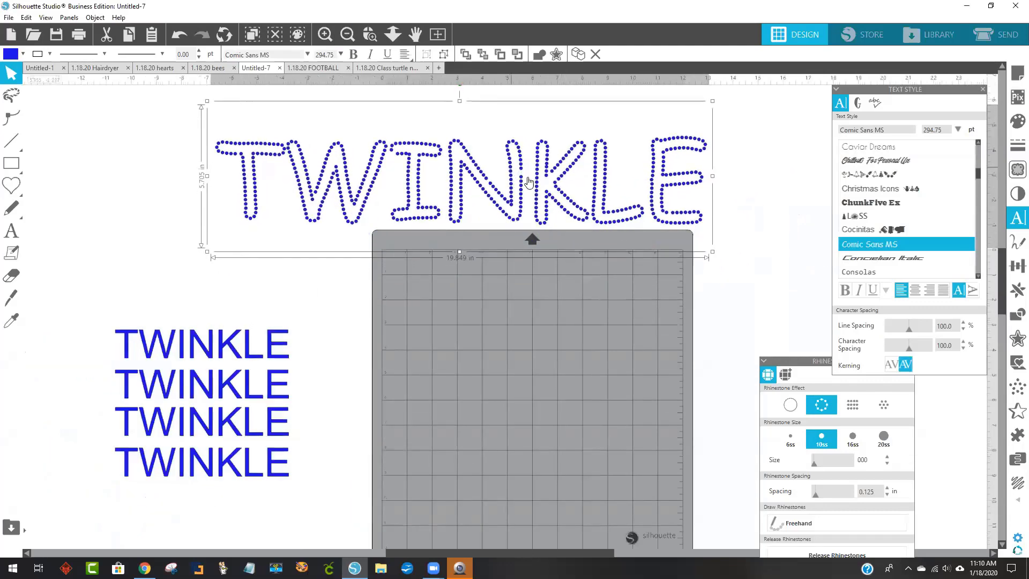
click(599, 323)
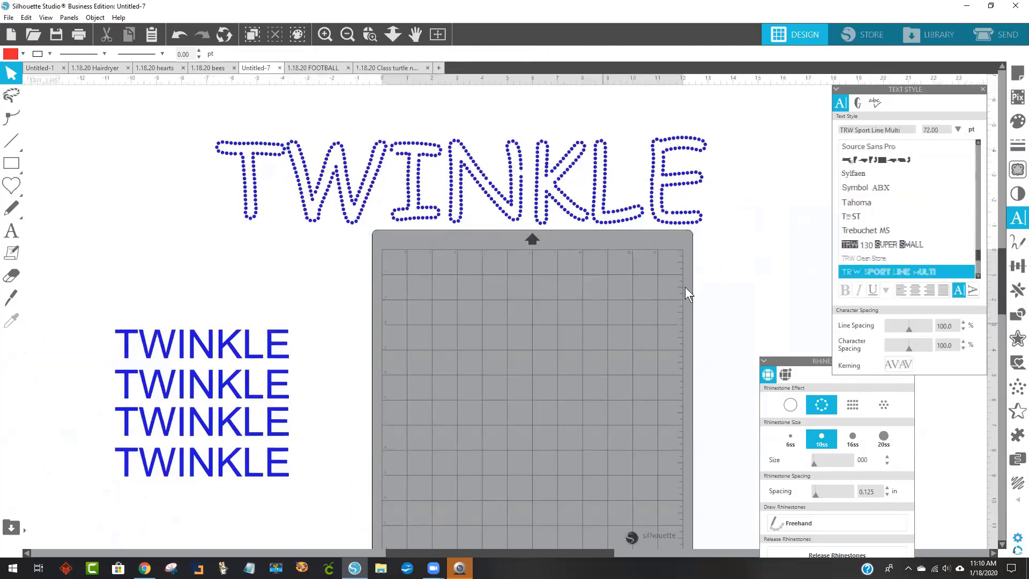
click(678, 217)
click(690, 199)
click(667, 214)
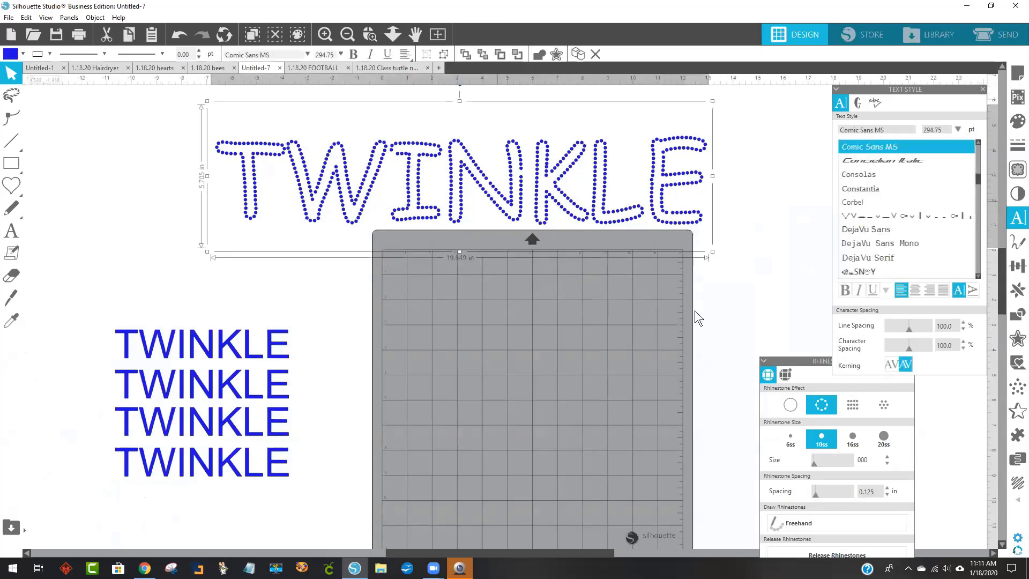
Compare the linear and radial rhinestone fills on TWINKLE, keep the radial fill, and enlarge the word to about 327 pt
drag(778, 361, 591, 275)
click(669, 316)
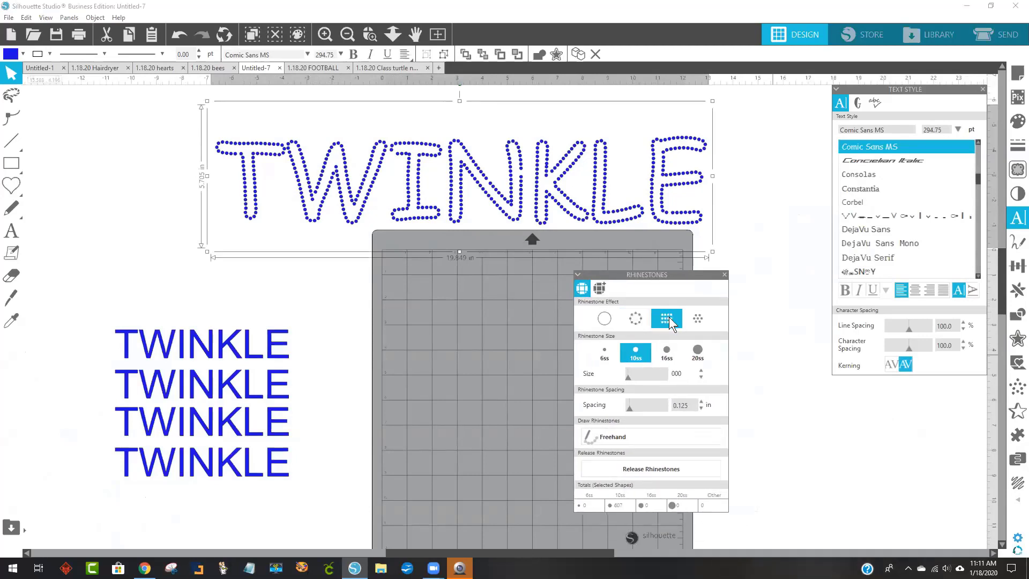
click(699, 320)
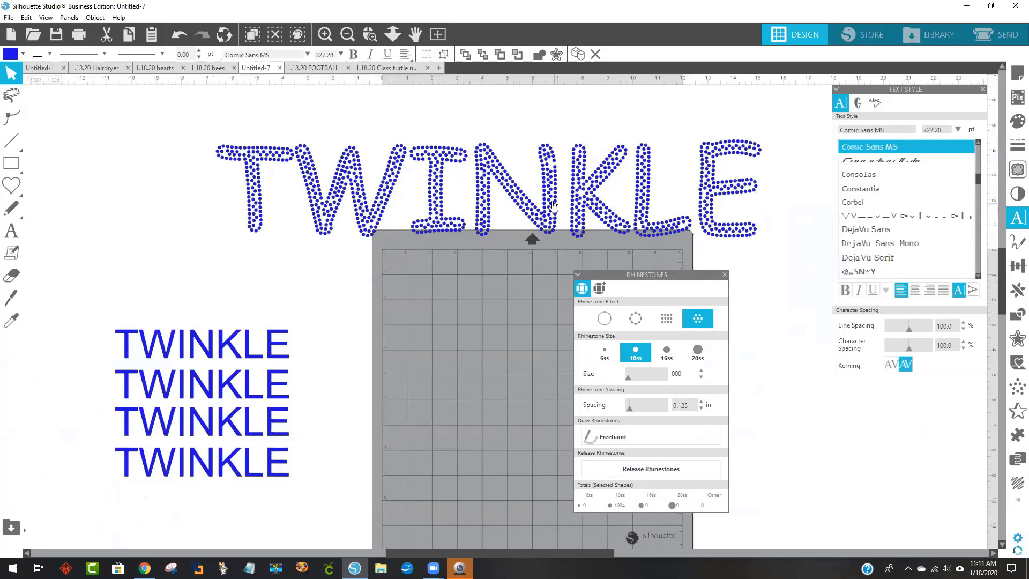
Shrink the radial-filled Comic Sans MS TWINKLE slightly to about 322 pt
double_click(551, 170)
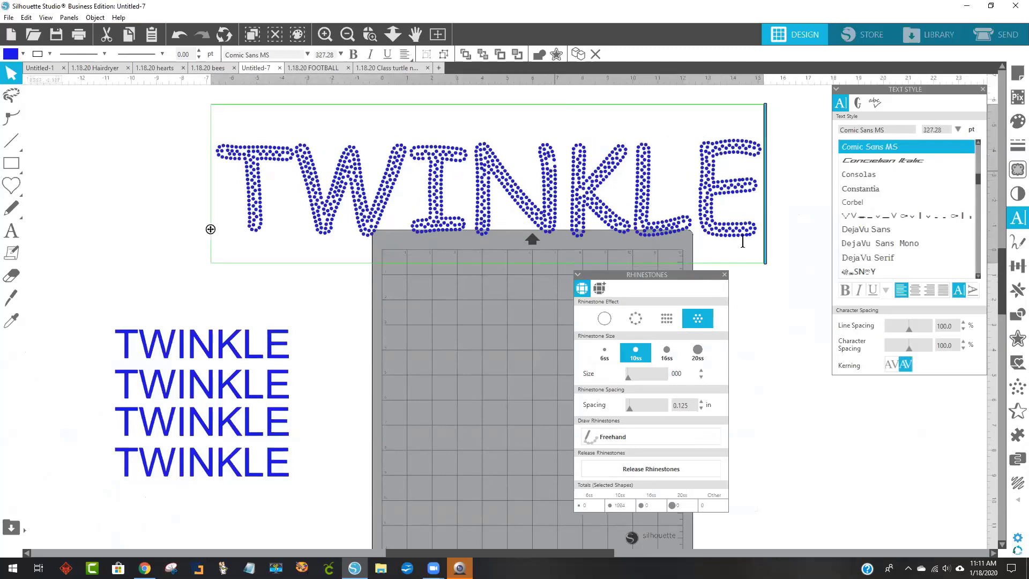
click(771, 266)
click(551, 162)
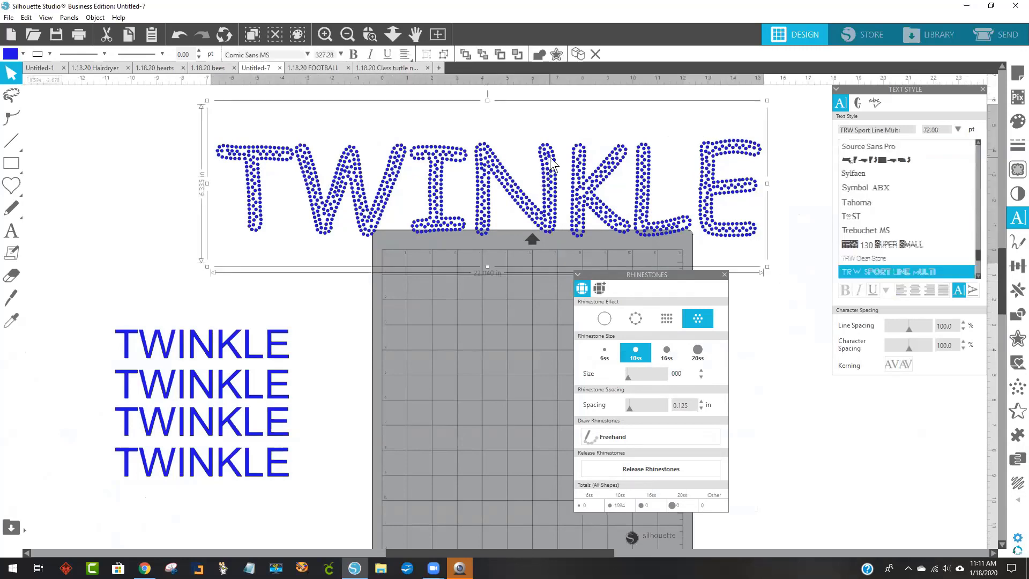
double_click(551, 162)
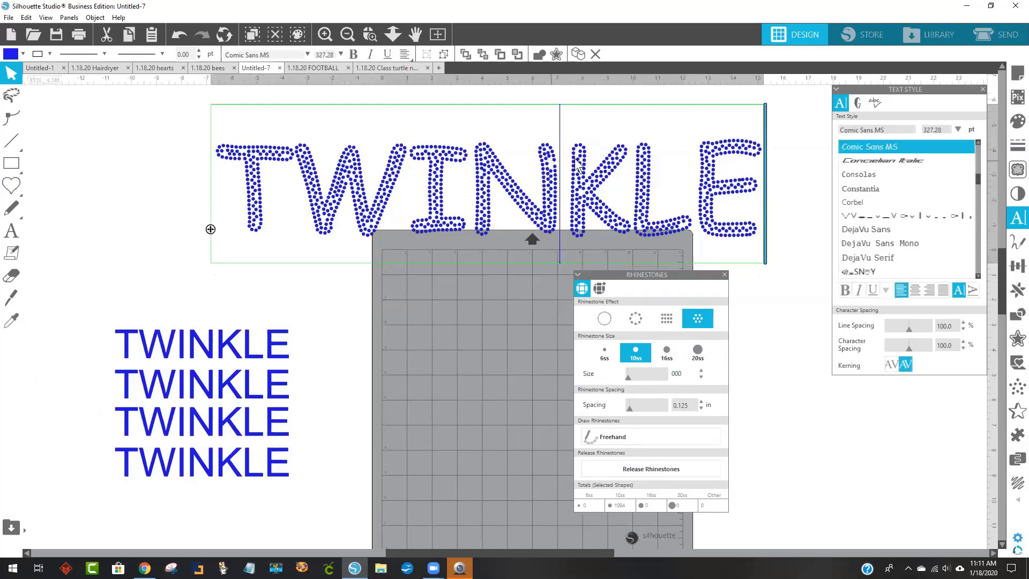
click(799, 185)
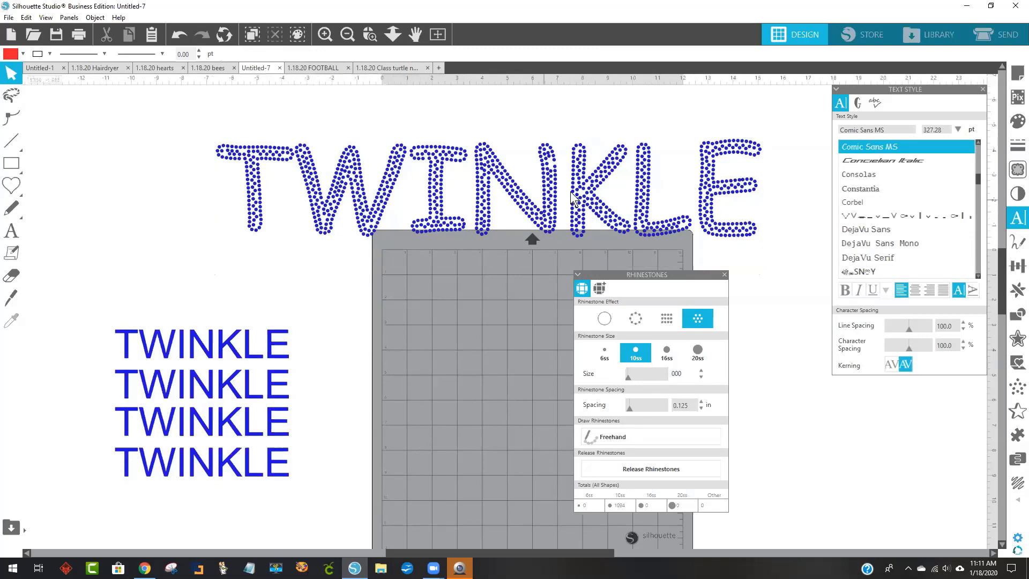
click(755, 244)
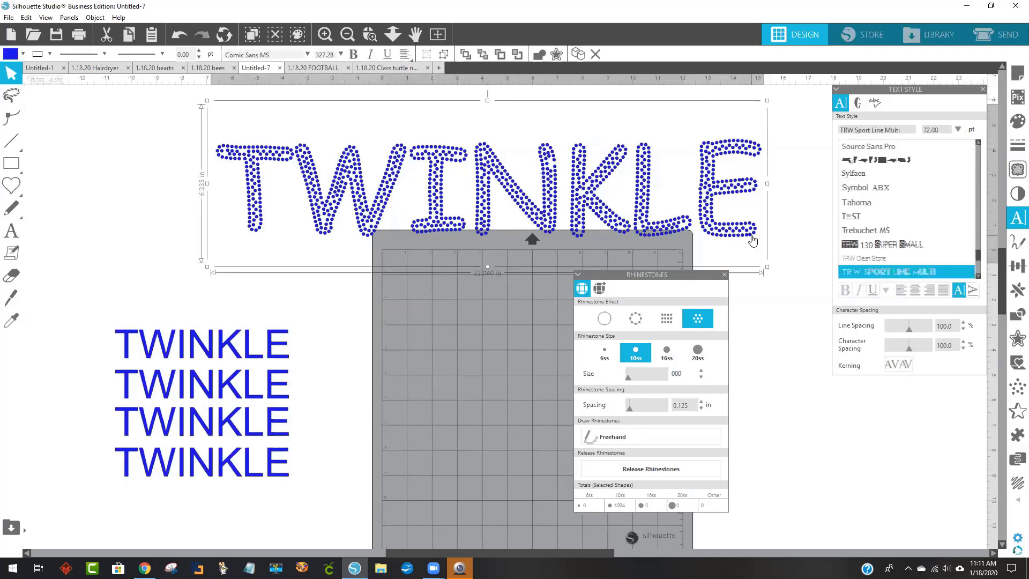
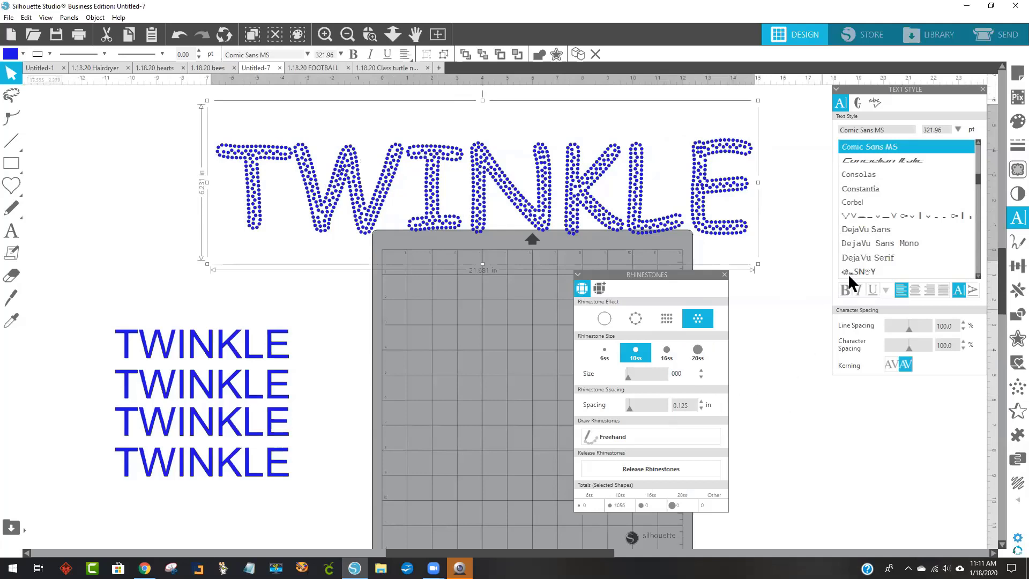
Try Dream State on TWINKLE, settle on the Freshman font moved up and left, and switch it to the linear rhinestone fill
scroll(901, 242, down, 2)
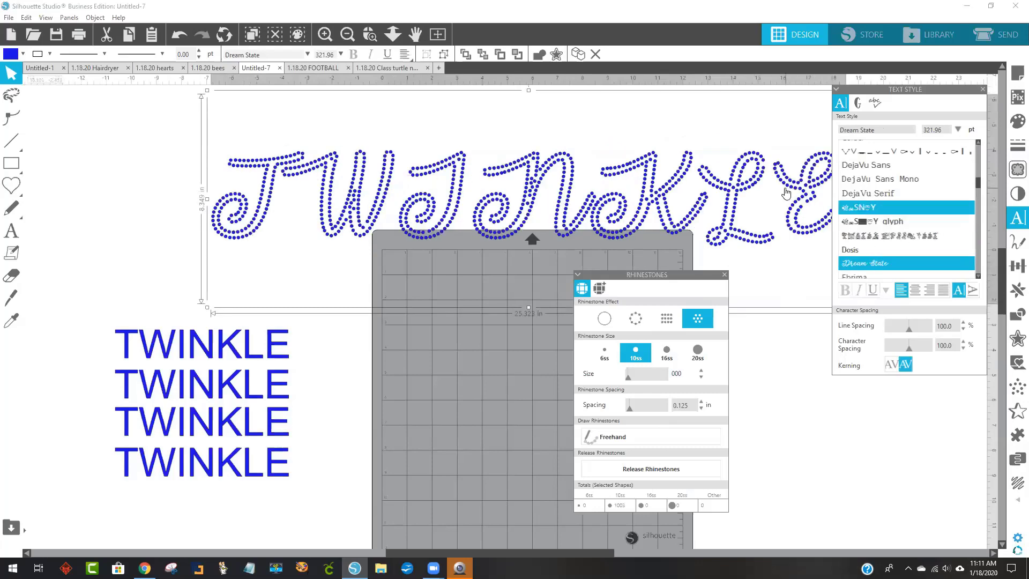
scroll(935, 213, down, 3)
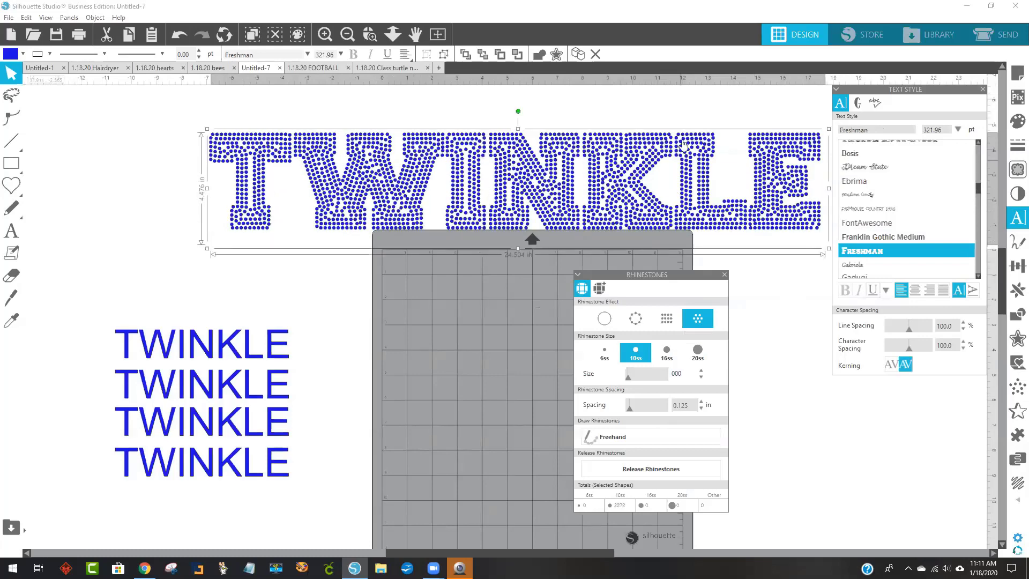
drag(694, 189, 620, 176)
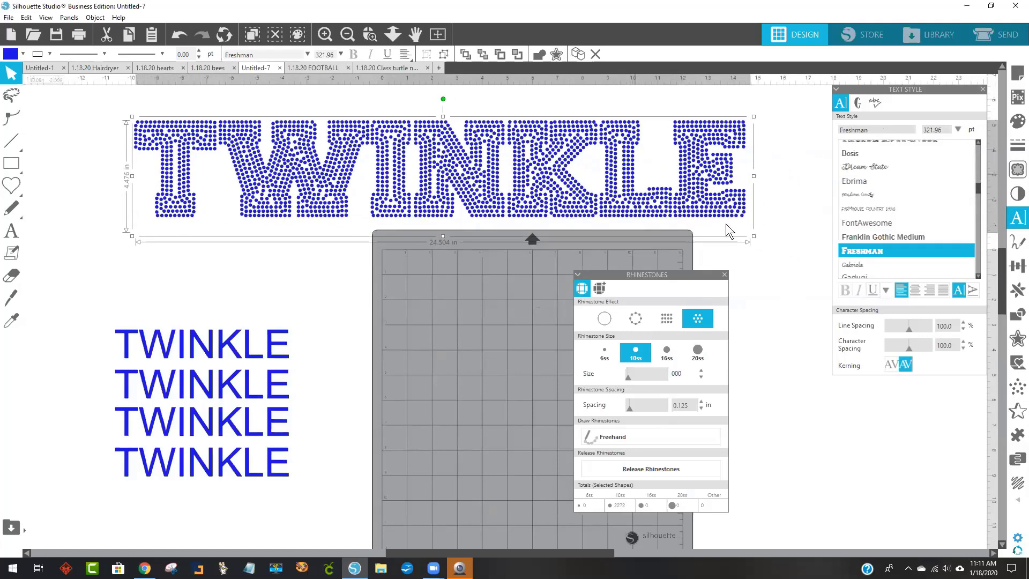
click(669, 322)
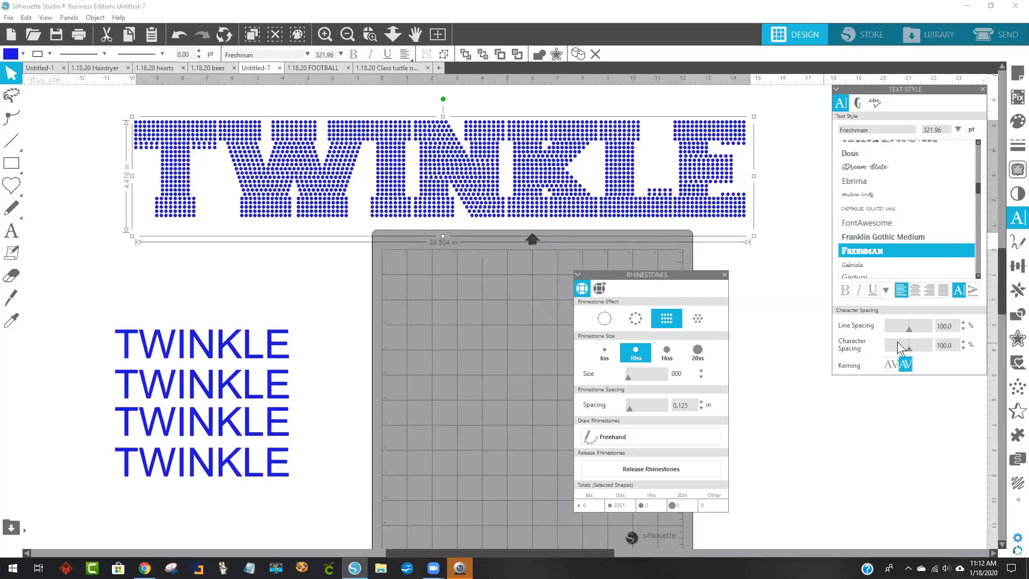
Try wider character spacings of 145% and 115% on the Freshman TWINKLE, and undo the spacing changes
click(919, 349)
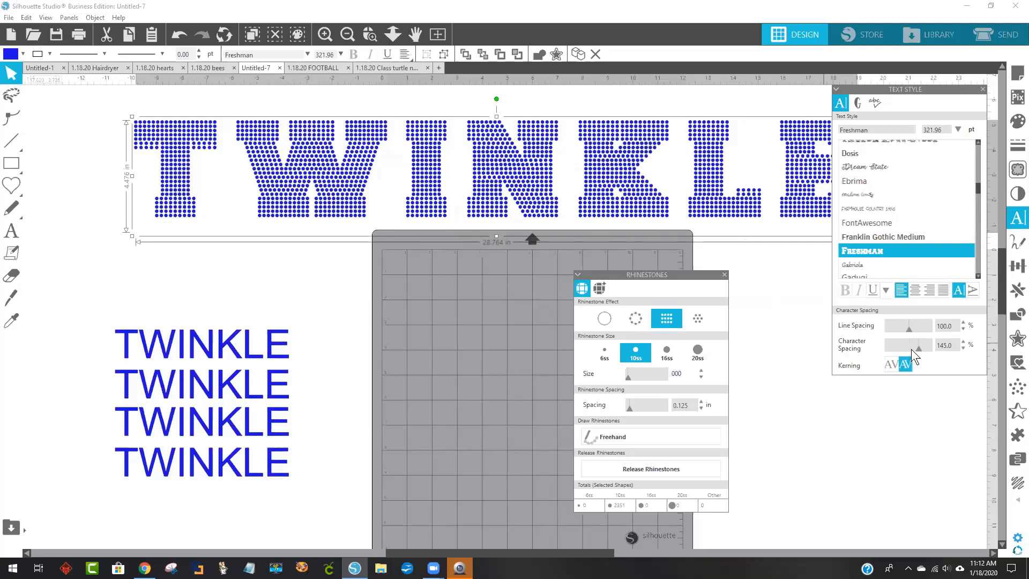
click(912, 349)
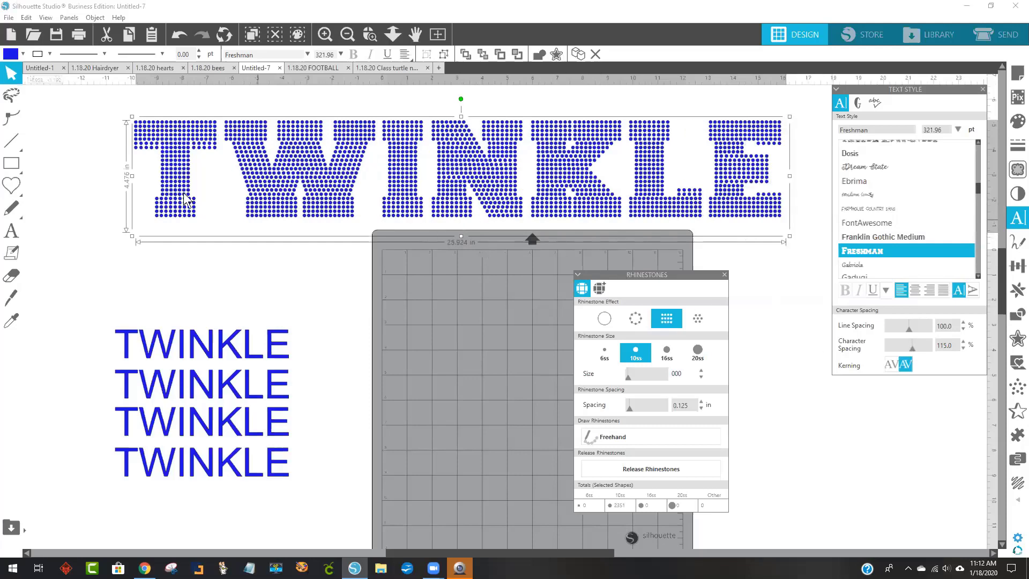
click(182, 38)
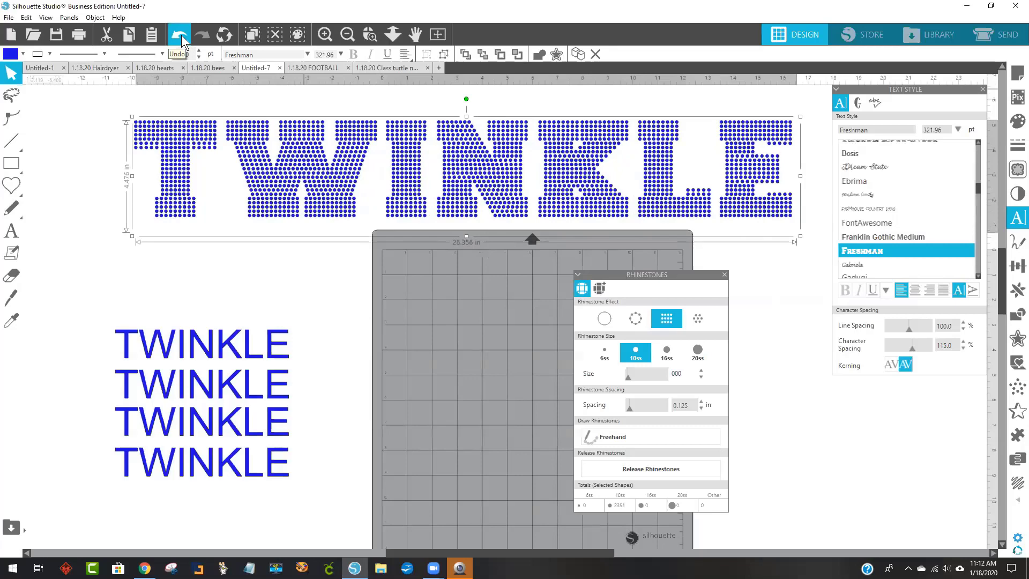
click(181, 38)
click(181, 38)
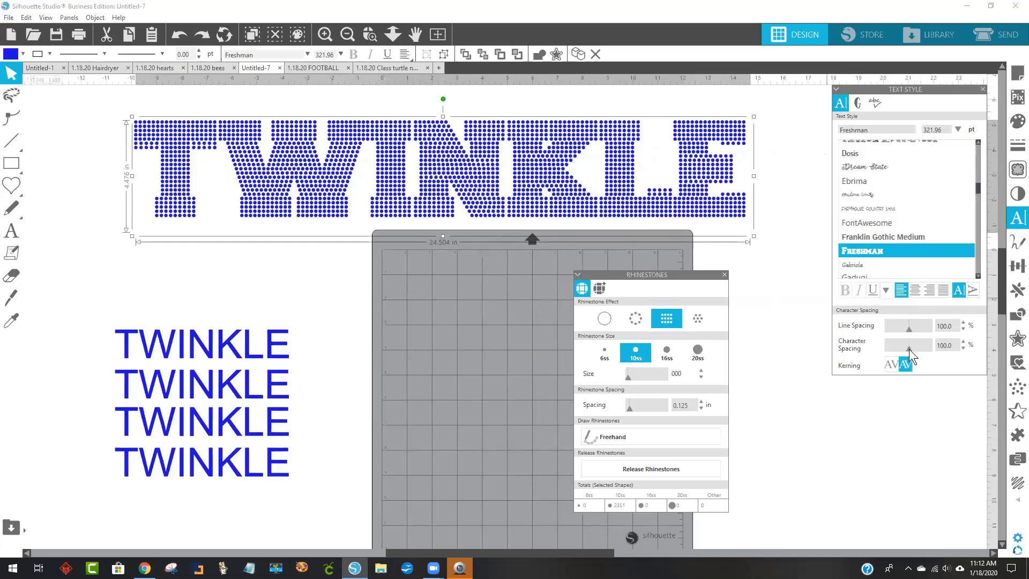
Compare character spacings such as 105% and 170% on the Freshman TWINKLE, and set the spacing to 115%
drag(909, 349, 912, 349)
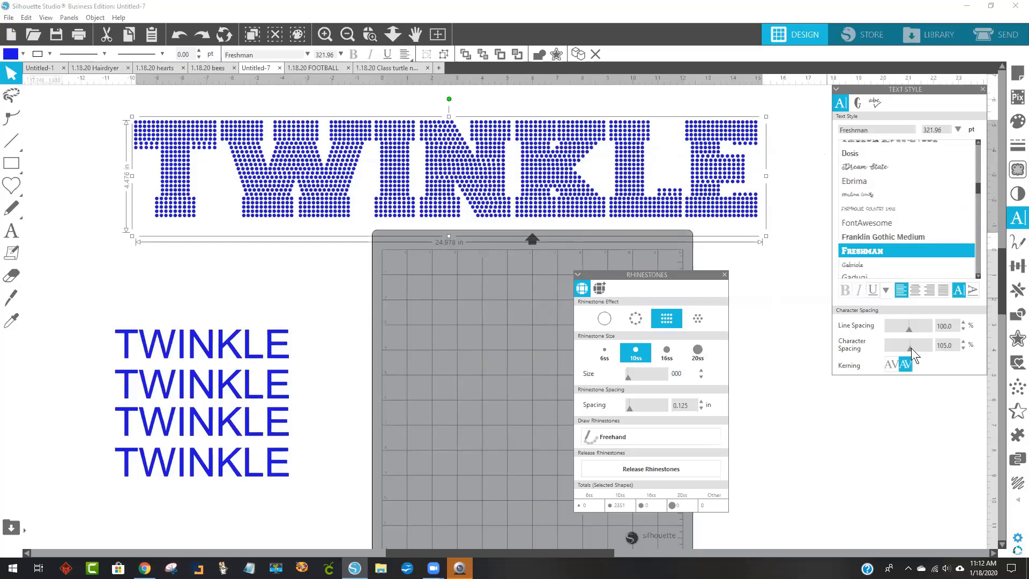
click(912, 348)
click(902, 350)
click(925, 346)
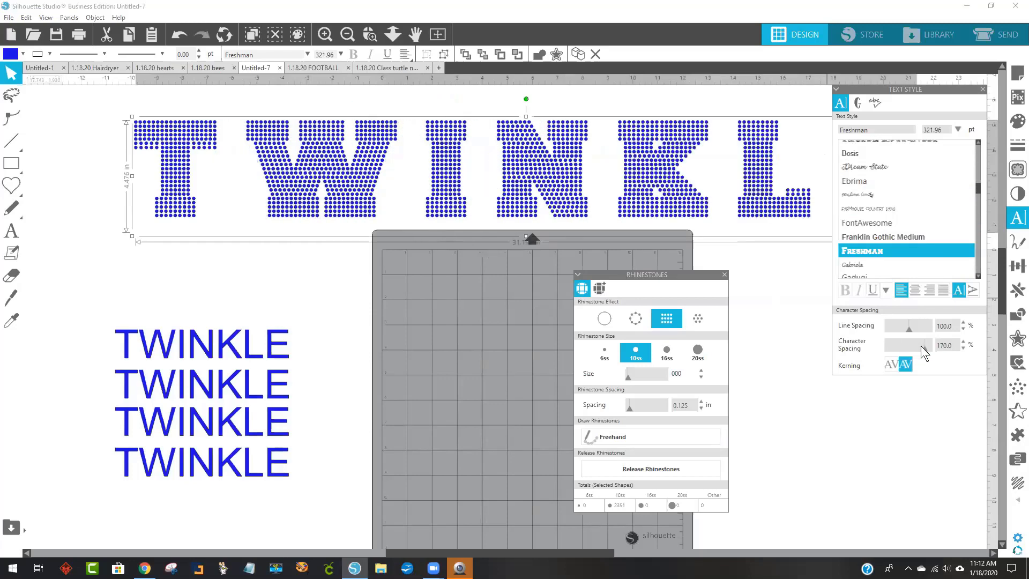
click(914, 346)
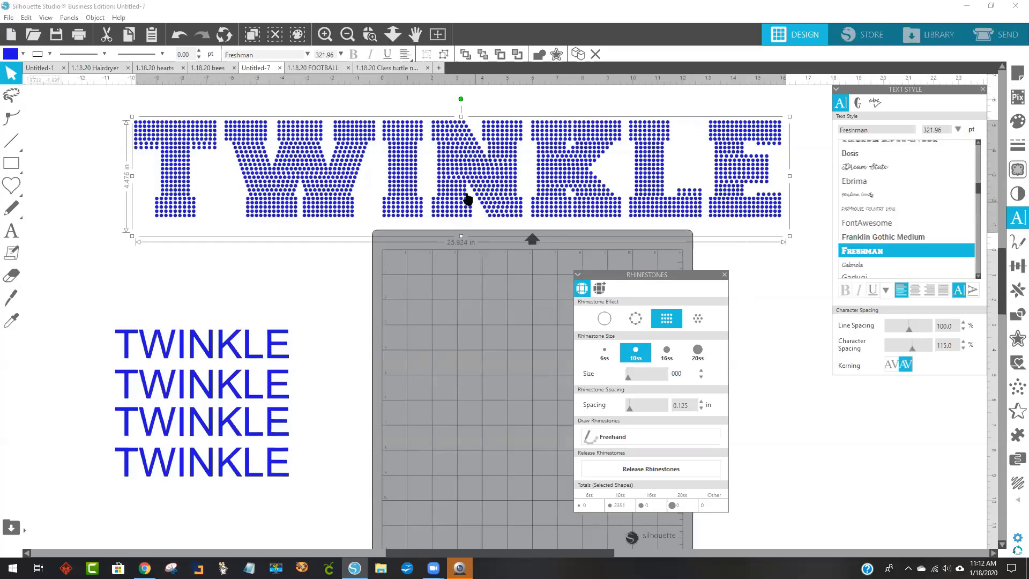
Move the Freshman TWINKLE slightly up and left, and keep it selected
drag(467, 197, 438, 190)
click(343, 271)
click(276, 185)
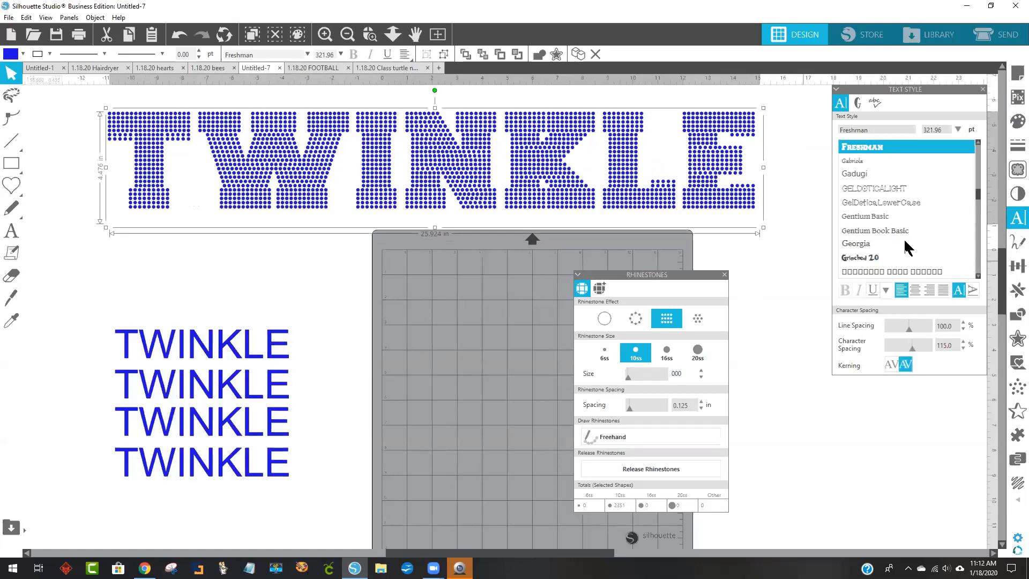
Try the Magnolia Sky and Shink fonts on the linear-filled TWINKLE
scroll(962, 204, down, 3)
scroll(961, 204, down, 1)
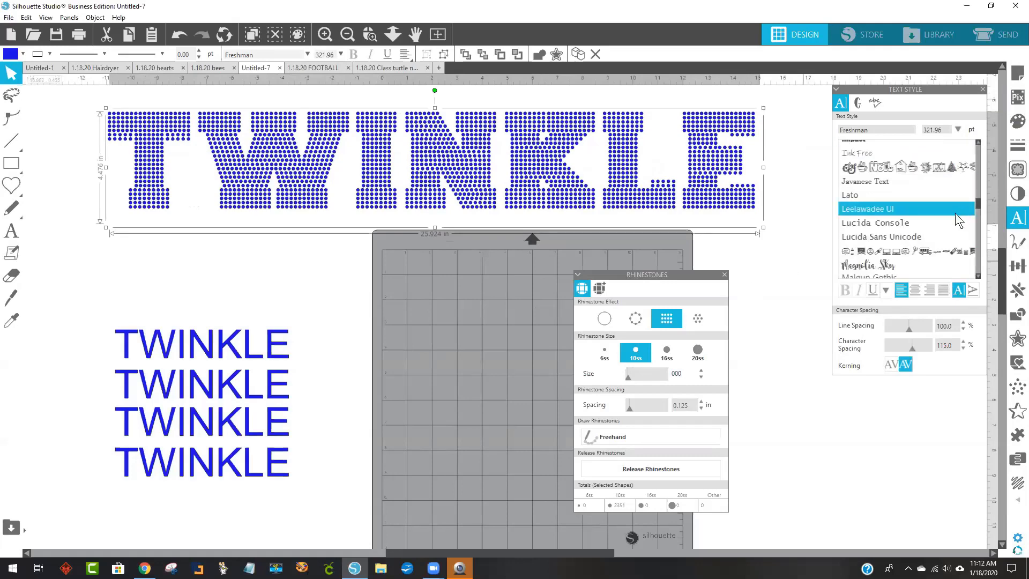
scroll(955, 213, down, 1)
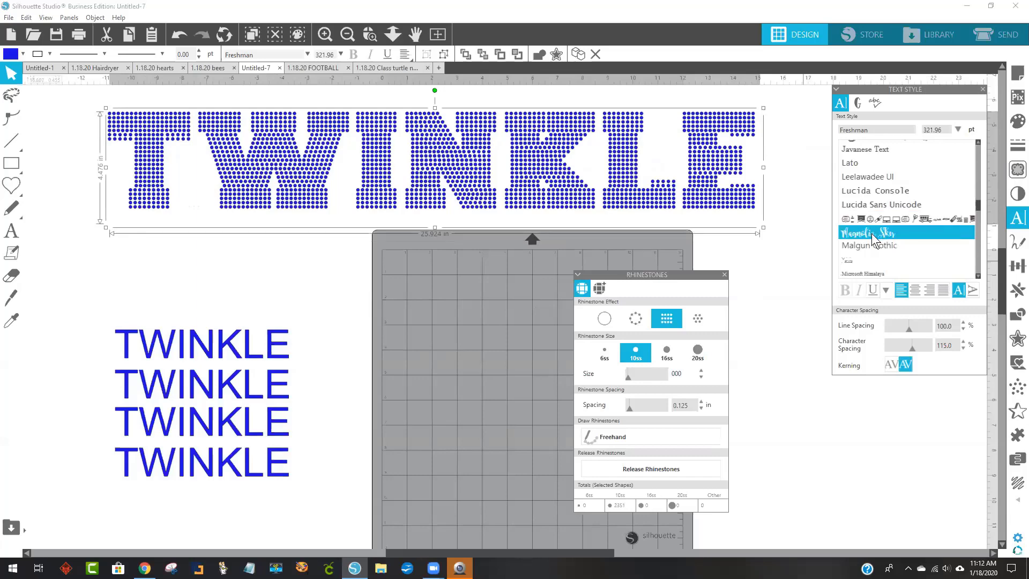
click(872, 233)
scroll(871, 233, down, 8)
scroll(872, 233, down, 10)
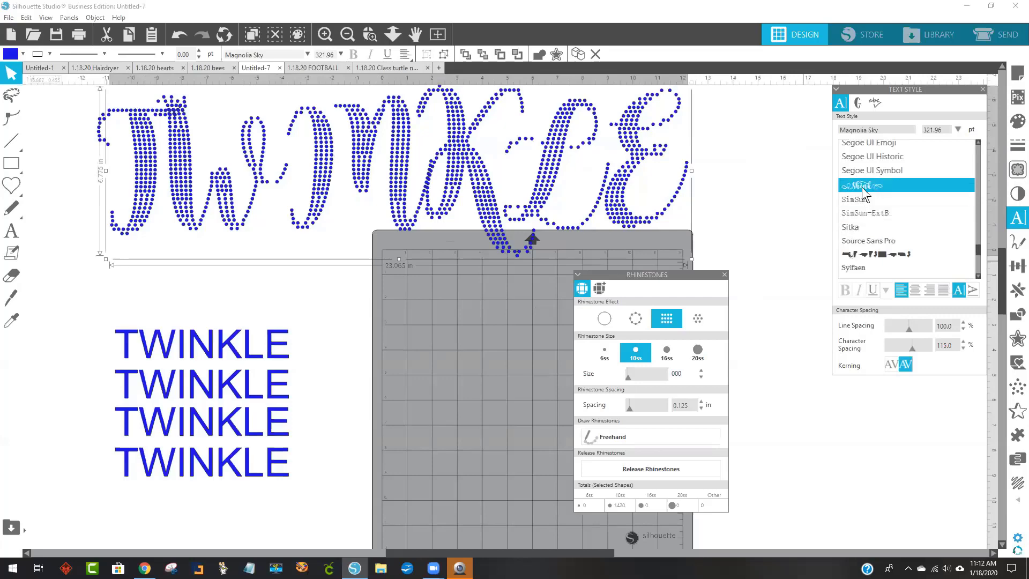
click(862, 188)
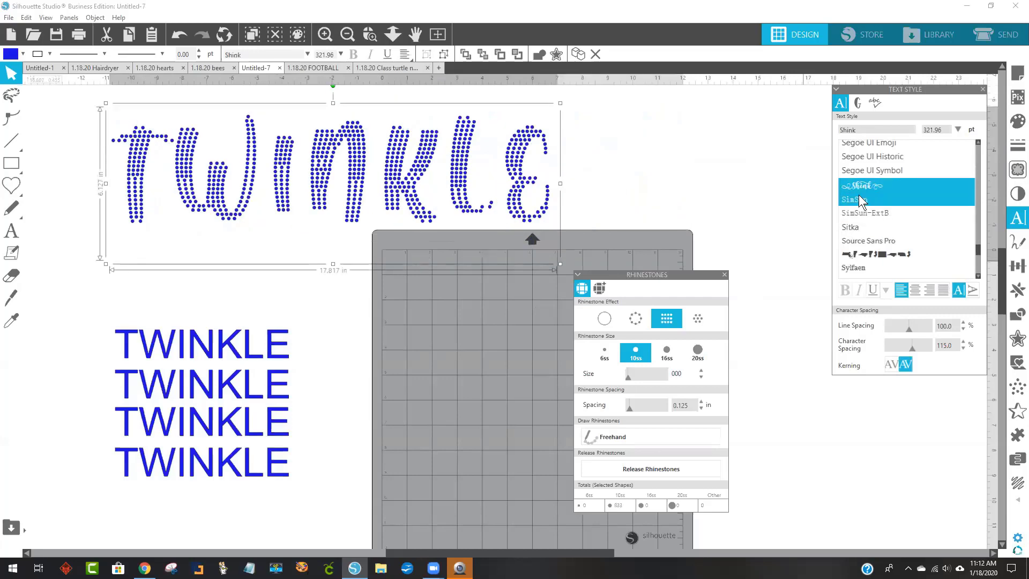
Try the TRW Sport Line Multi and Zengo fonts on the linear-filled TWINKLE
scroll(864, 198, down, 3)
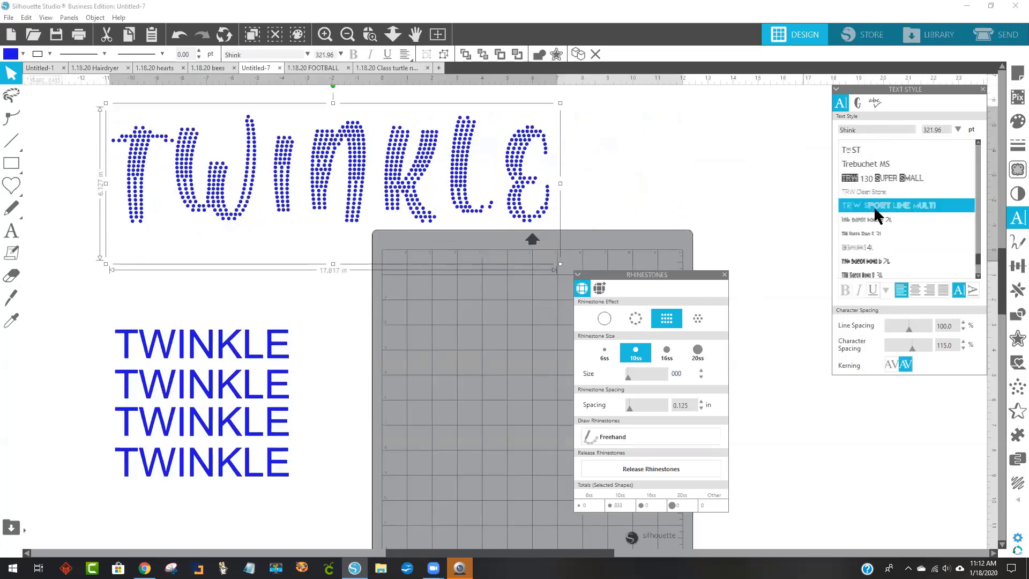
click(875, 208)
scroll(876, 210, down, 3)
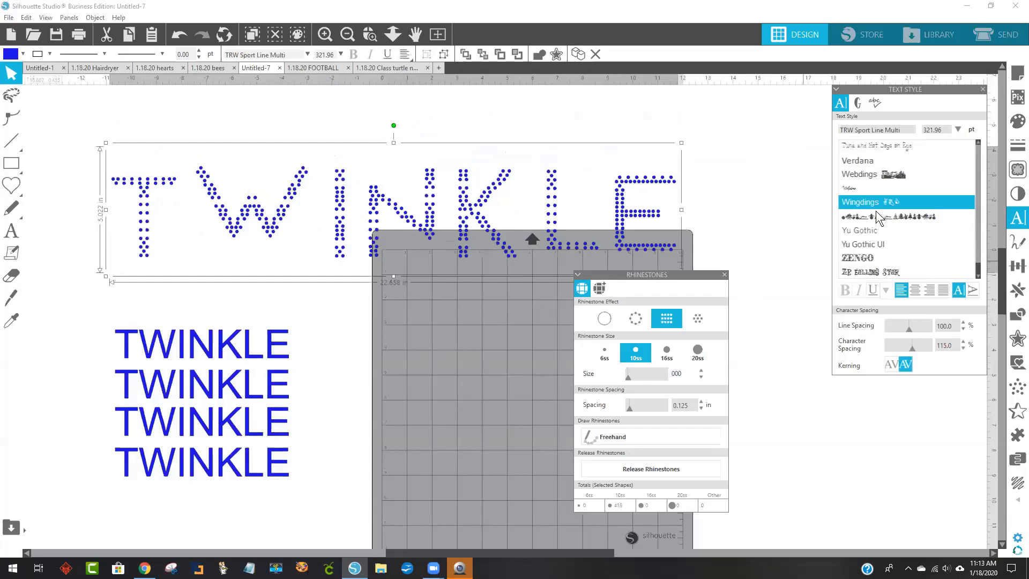
click(863, 256)
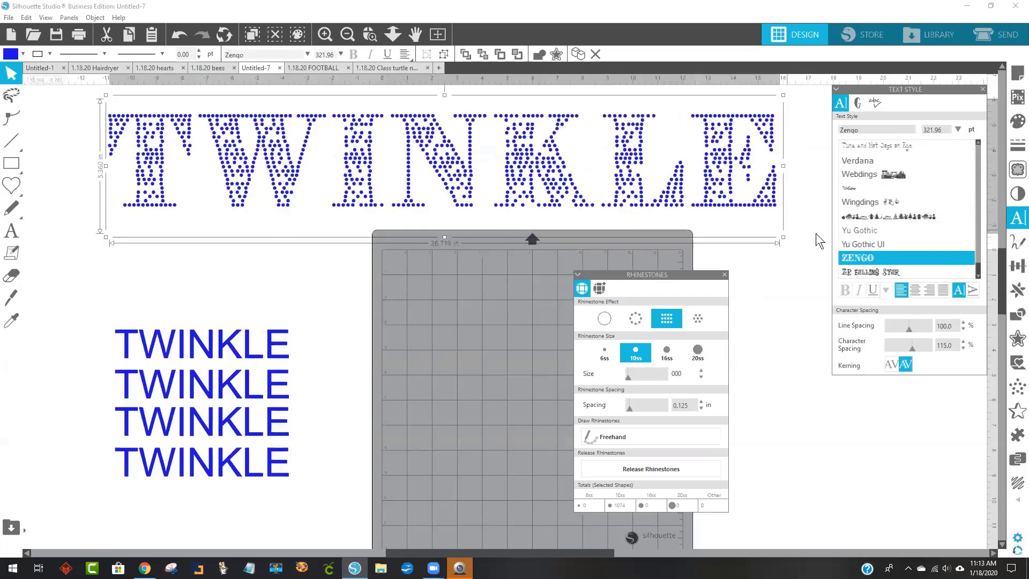
Set TWINKLE's font to Tahoma, enlarge the word to about 359 pt, and deselect it
scroll(890, 258, up, 5)
scroll(873, 181, up, 5)
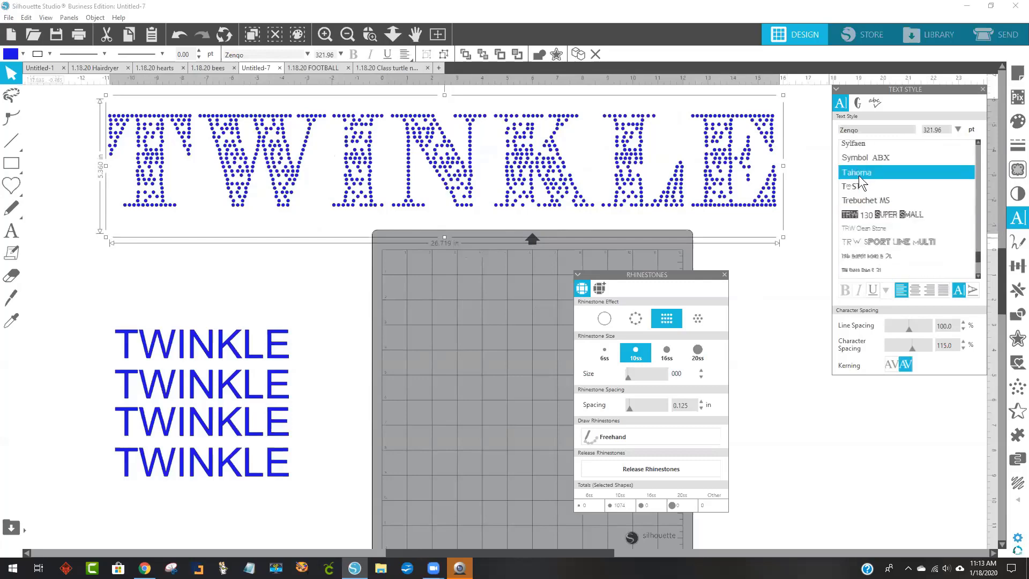
click(859, 175)
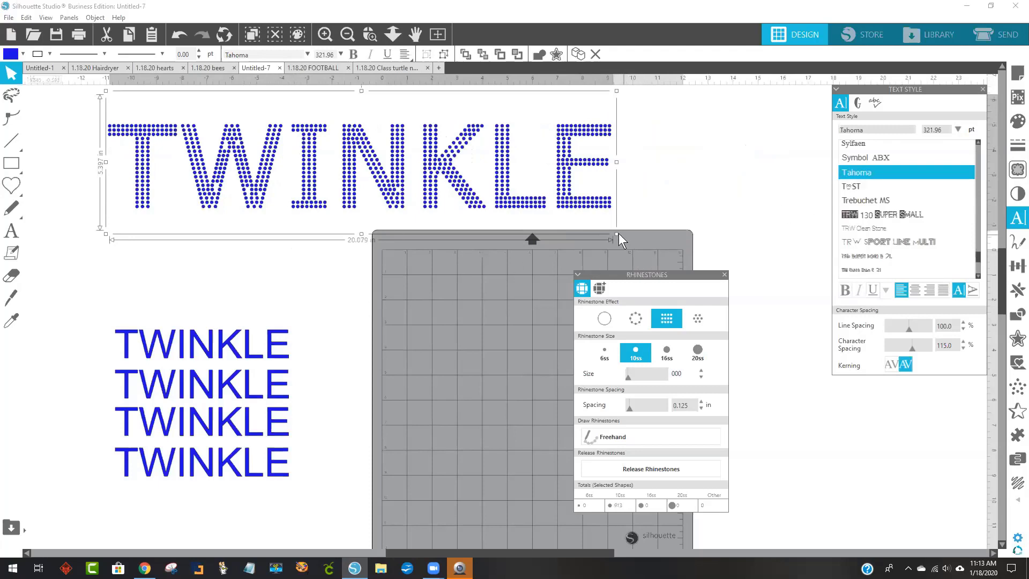
drag(620, 234, 674, 249)
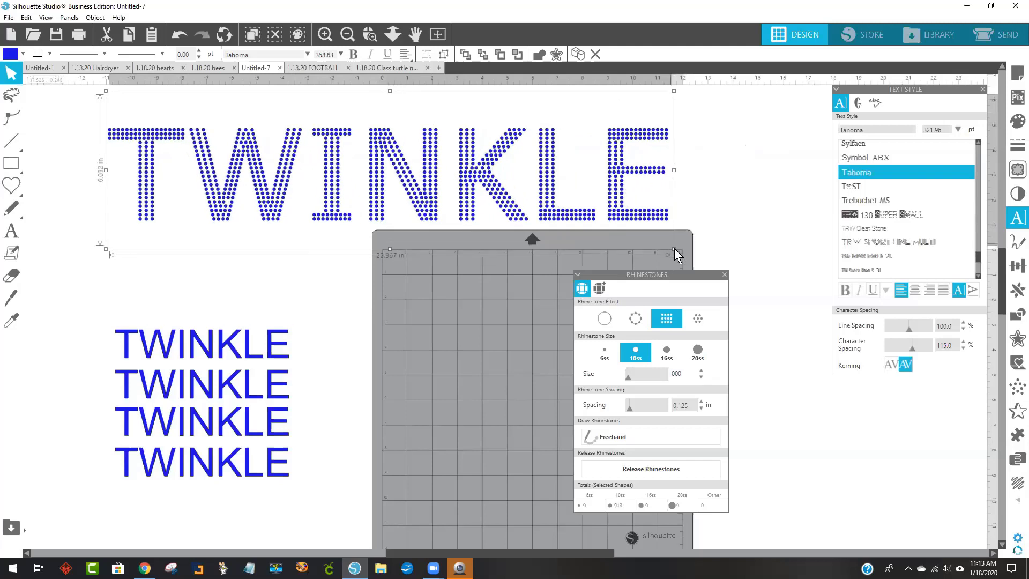
click(629, 233)
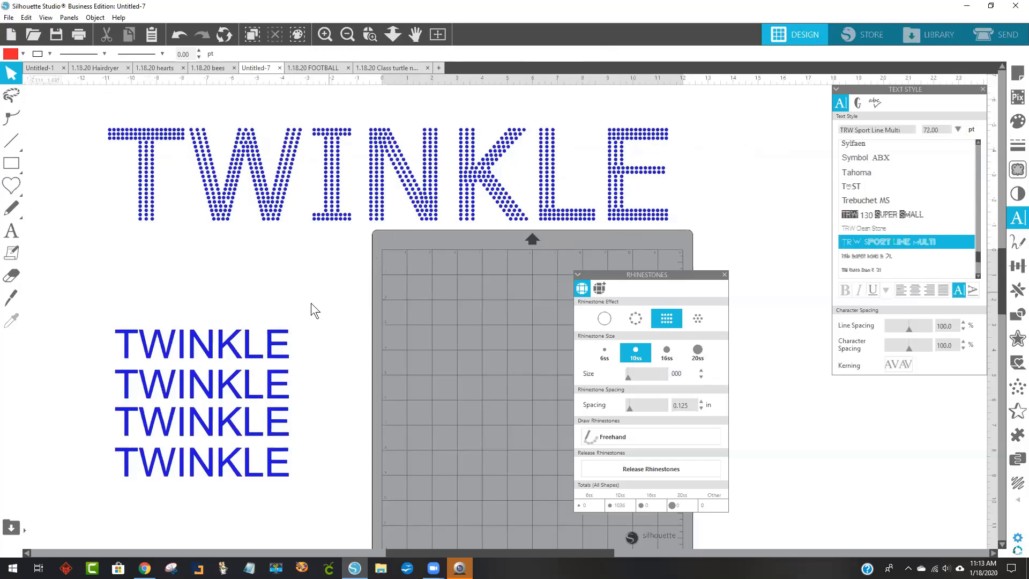
Draw a red rectangle about 25.5 by 5.9 in over the large rhinestone TWINKLE and send it to the back
click(12, 165)
drag(83, 95, 724, 244)
right_click(684, 227)
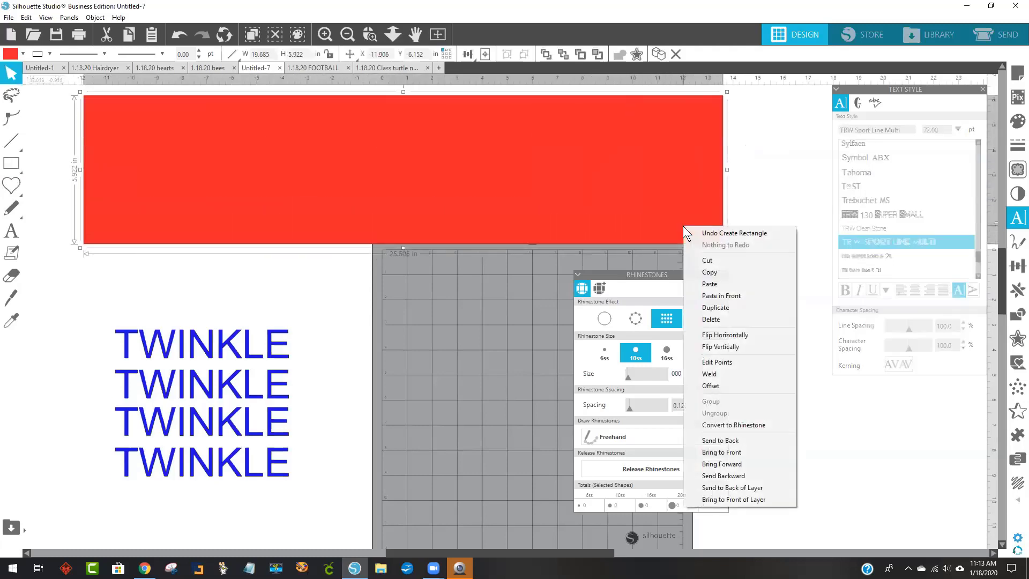
click(746, 436)
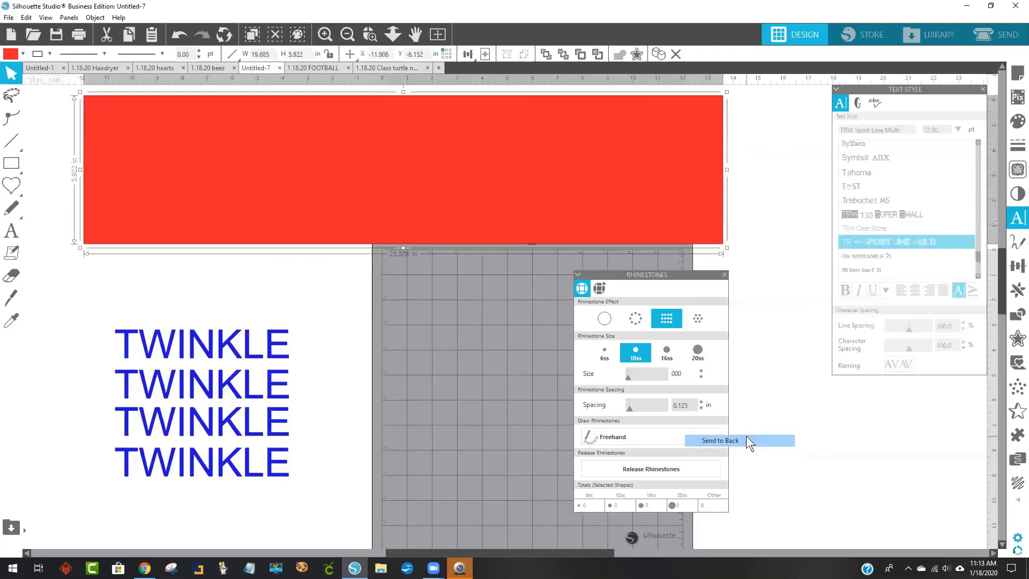
Centre the red rectangle behind TWINKLE and shift both together slightly to the right
mouse_move(697, 175)
mouse_down()
mouse_move(684, 169)
mouse_move(689, 183)
mouse_up()
drag(651, 278, 869, 287)
click(77, 120)
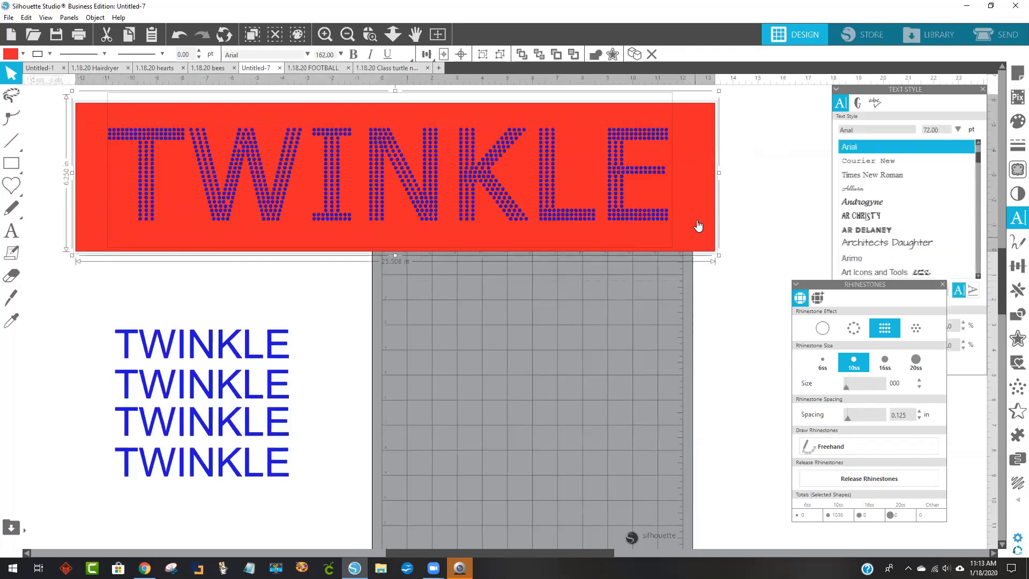
drag(713, 186, 740, 185)
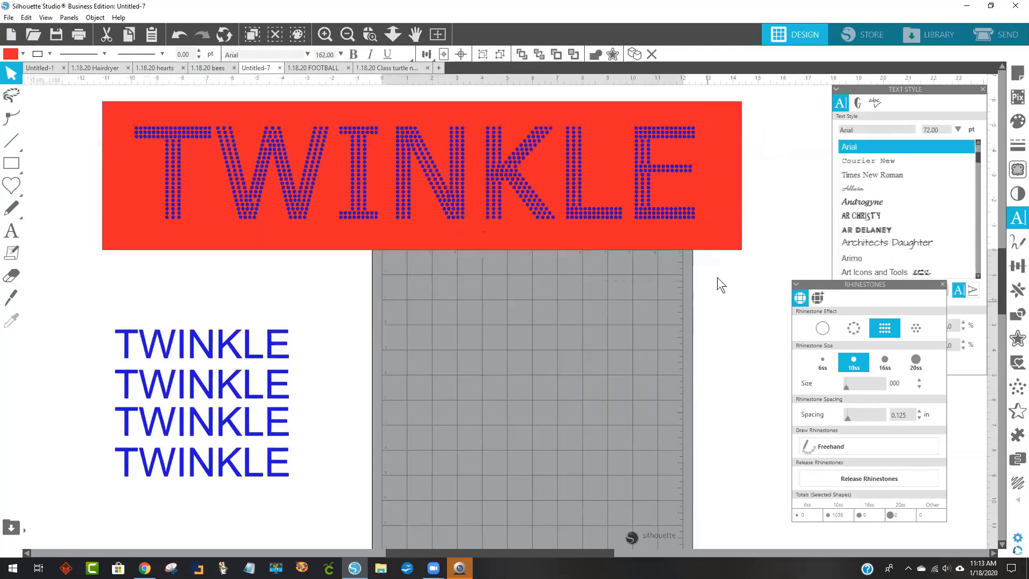
Resize the red rectangle to about 24.5 by 5.7 in, recentre it behind the lettering, and select it together with TWINKLE
click(711, 284)
drag(716, 231, 701, 209)
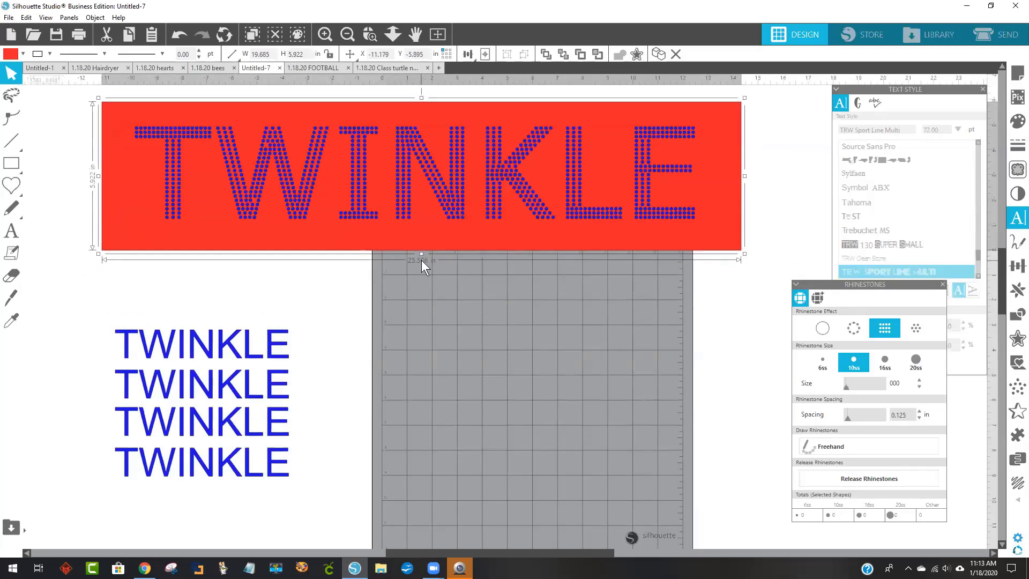
drag(745, 253, 719, 256)
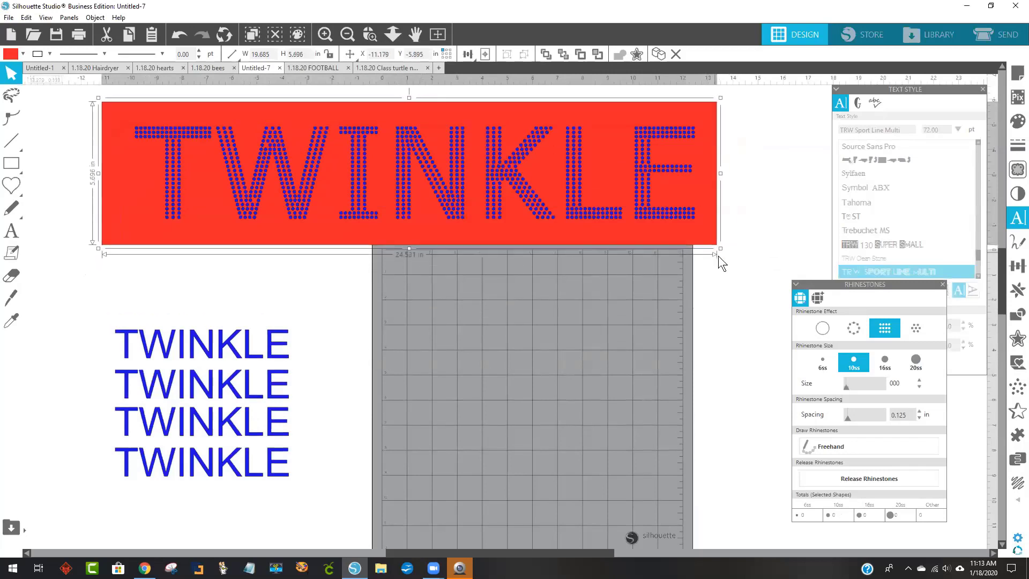
drag(745, 295, 90, 109)
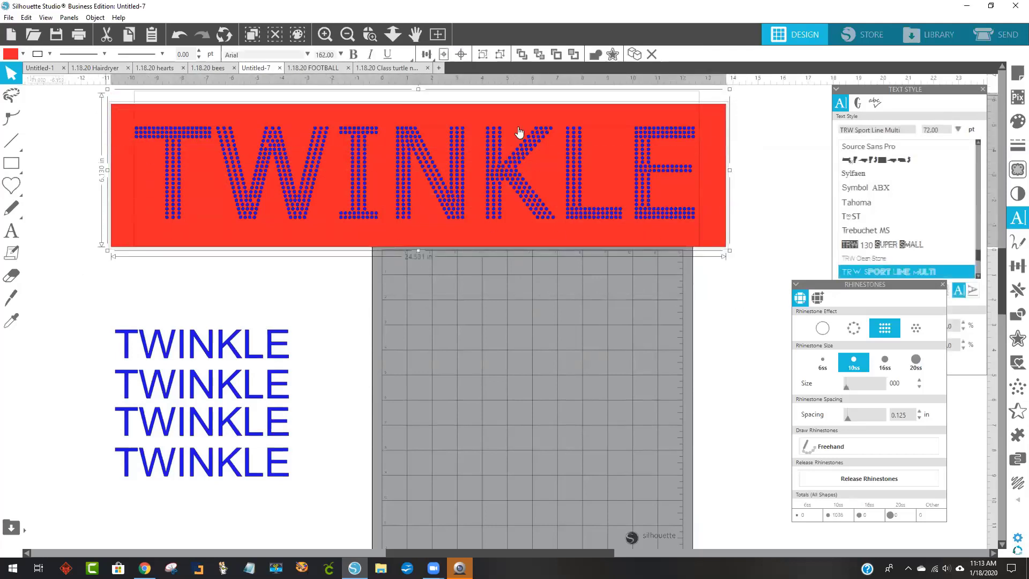
Try to subtract the unreleased rhinestone TWINKLE from the red rectangle, and undo the subtraction
click(1015, 320)
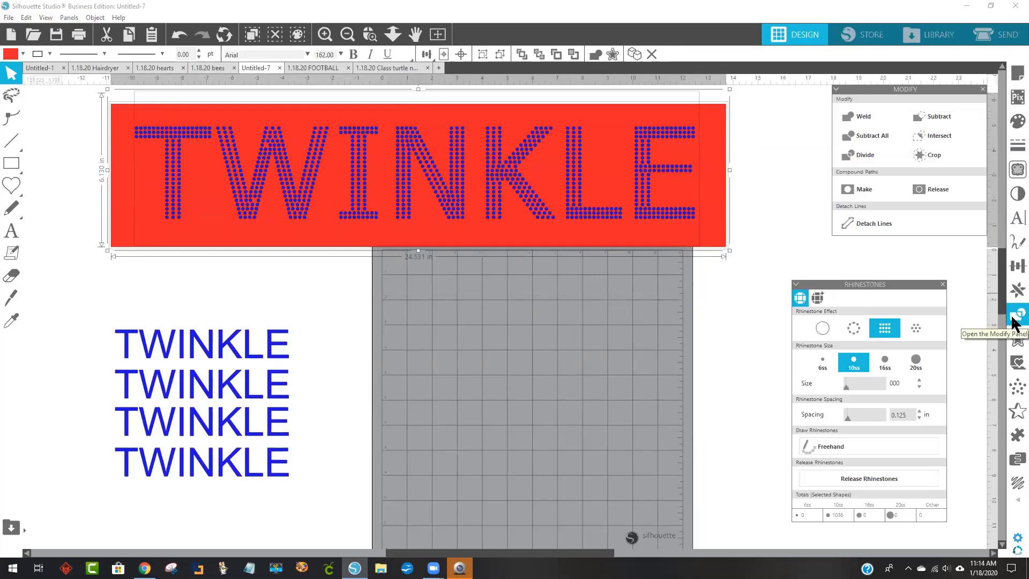
click(936, 116)
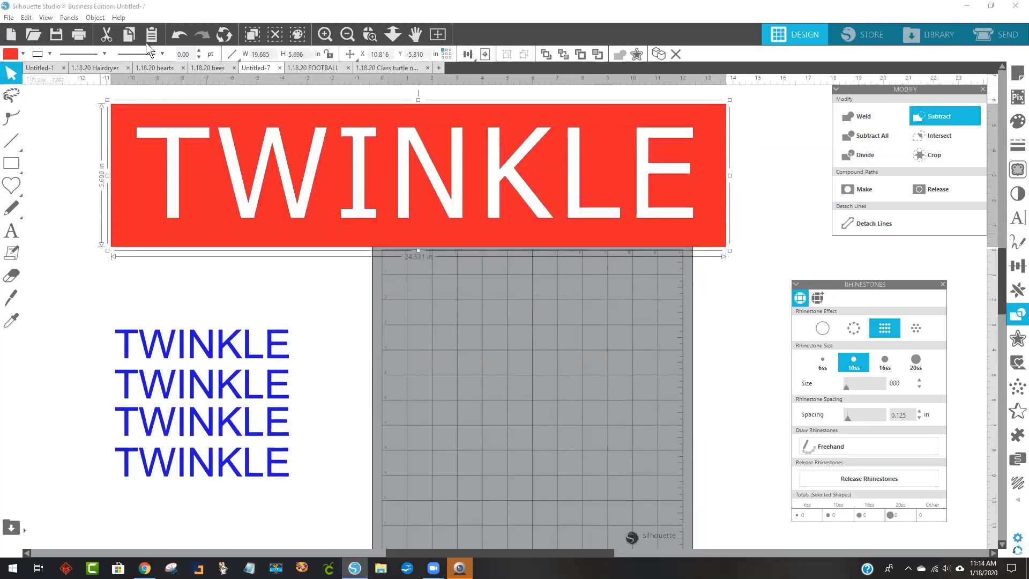
click(178, 38)
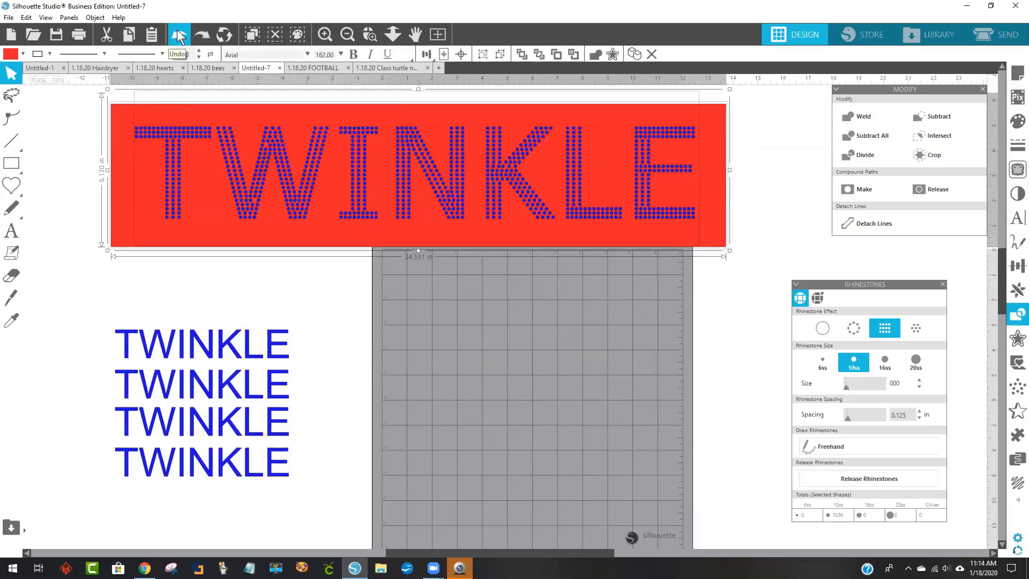
Try the Crop modification on the red rectangle and the unreleased TWINKLE, and undo it
drag(297, 140, 331, 141)
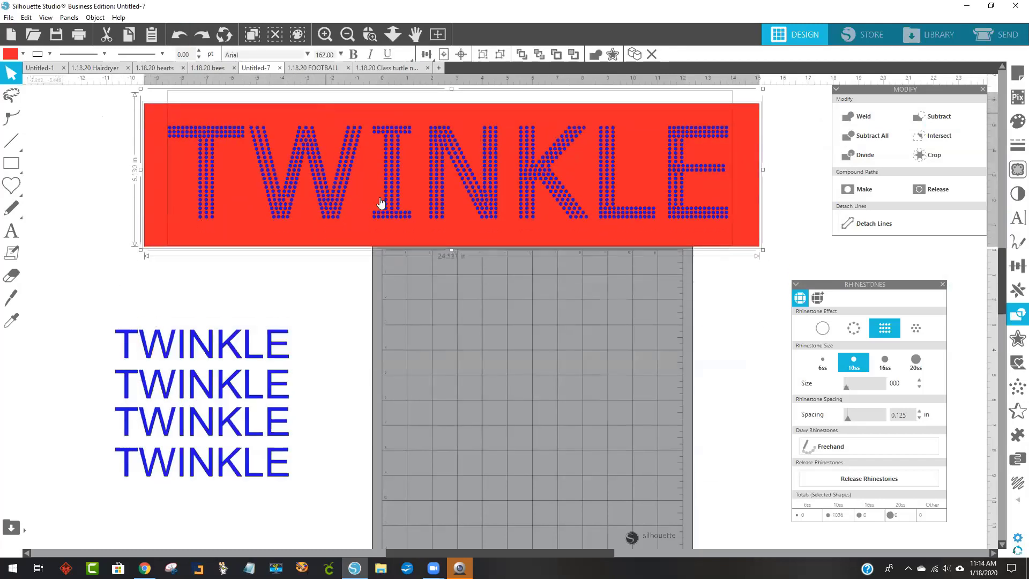
click(366, 263)
click(581, 214)
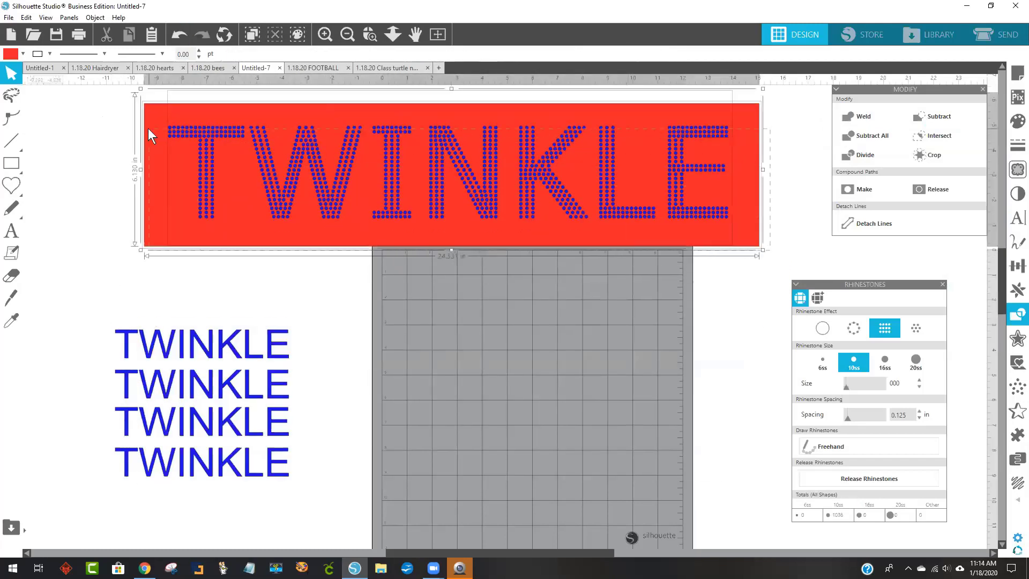
click(934, 155)
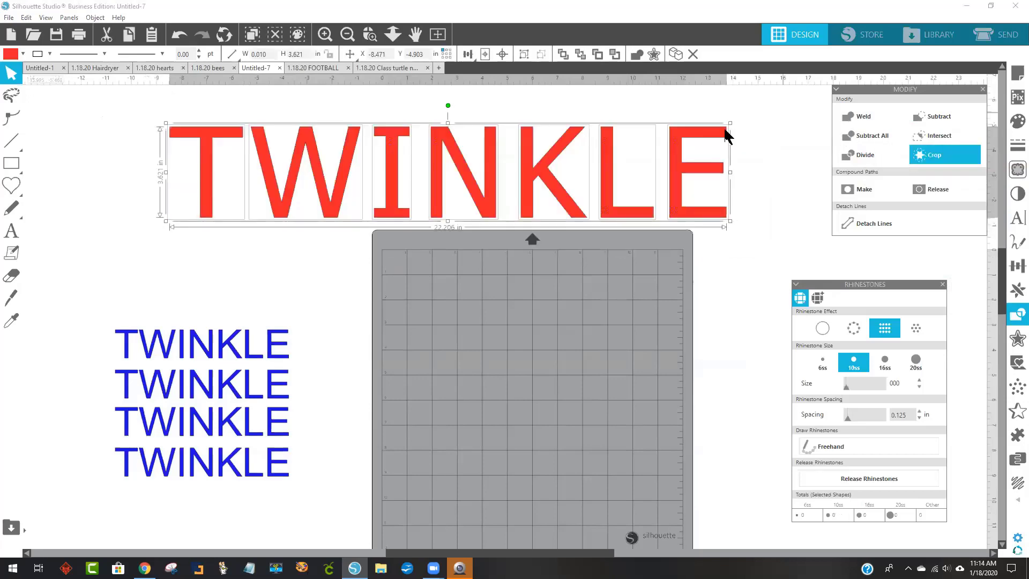
click(180, 36)
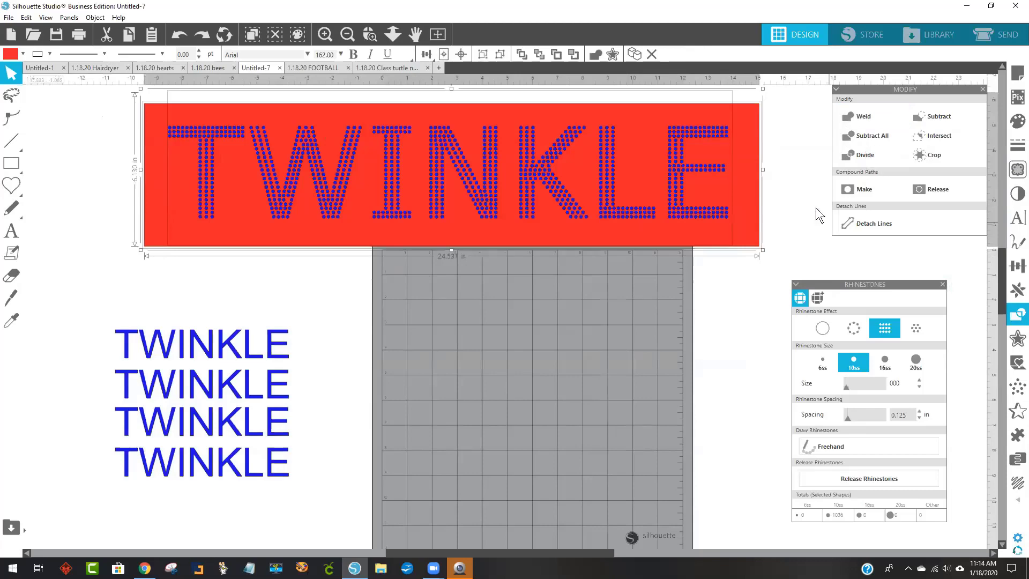
Move the red rectangle down off the large TWINKLE and release the word's rhinestones
drag(697, 144, 664, 415)
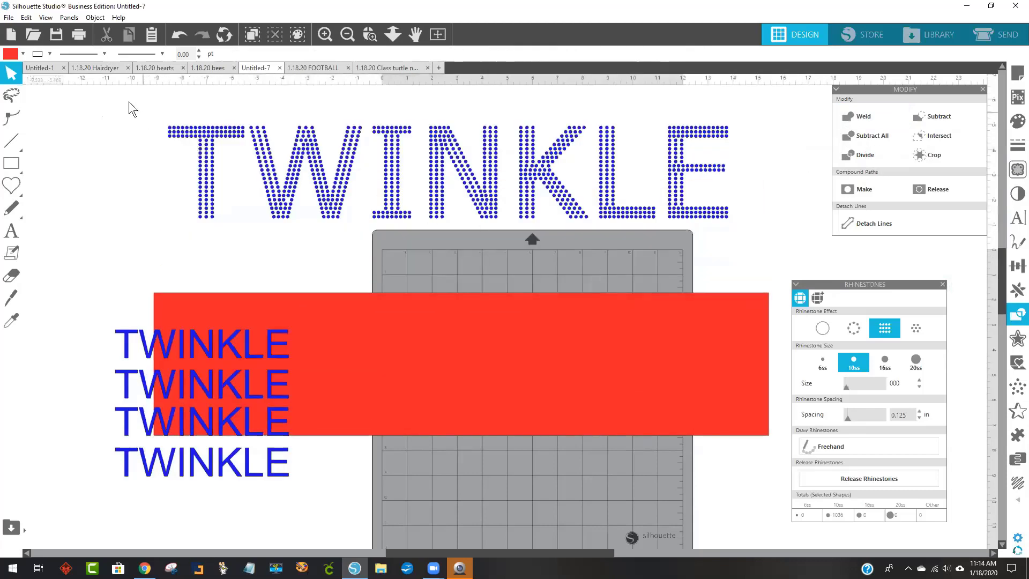
click(459, 176)
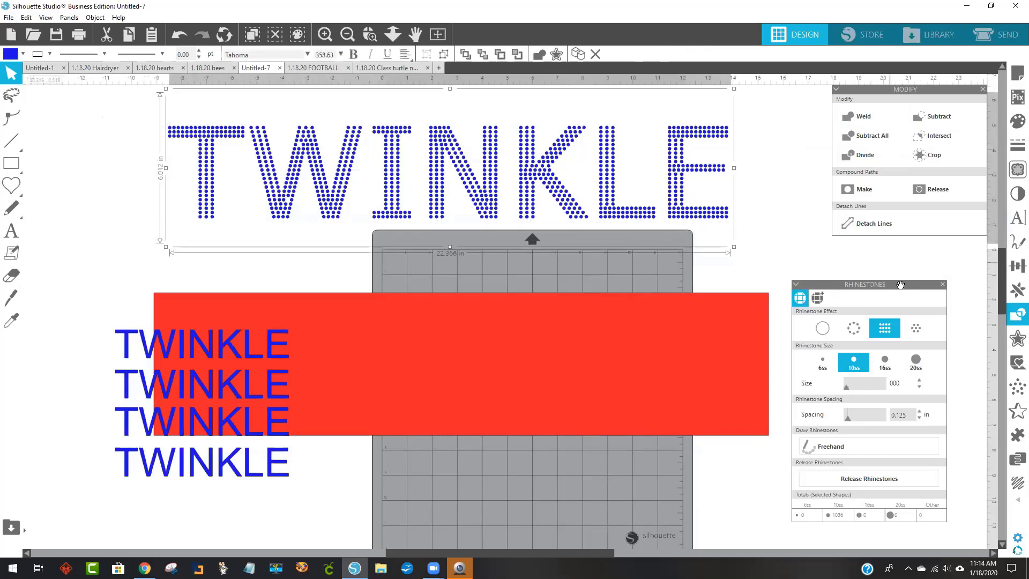
click(873, 489)
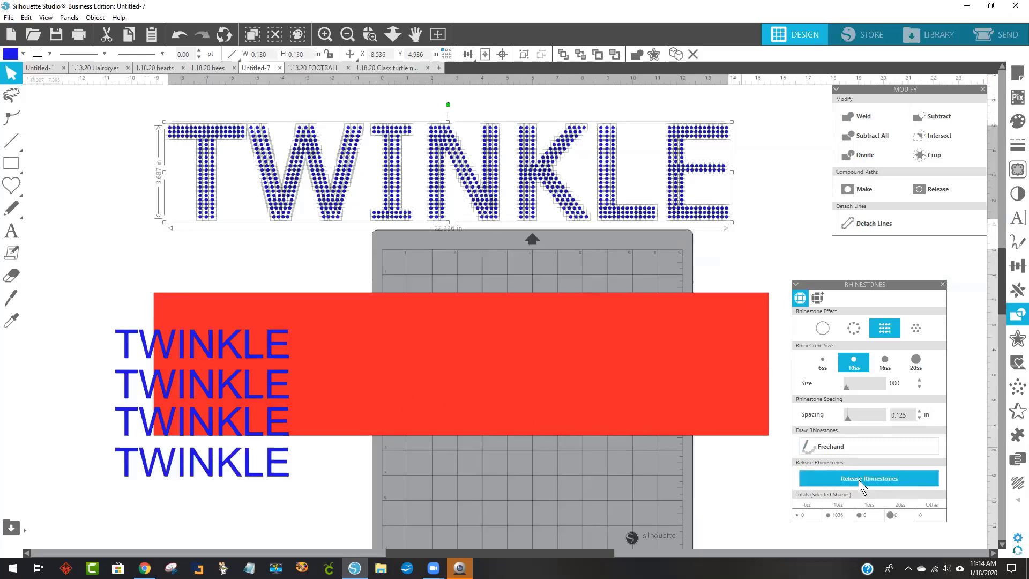
Move the red rectangle back behind the released rhinestones, select everything there, and subtract the stones from the rectangle
drag(623, 358, 634, 190)
click(608, 273)
double_click(620, 248)
drag(621, 249, 608, 229)
drag(763, 284, 97, 103)
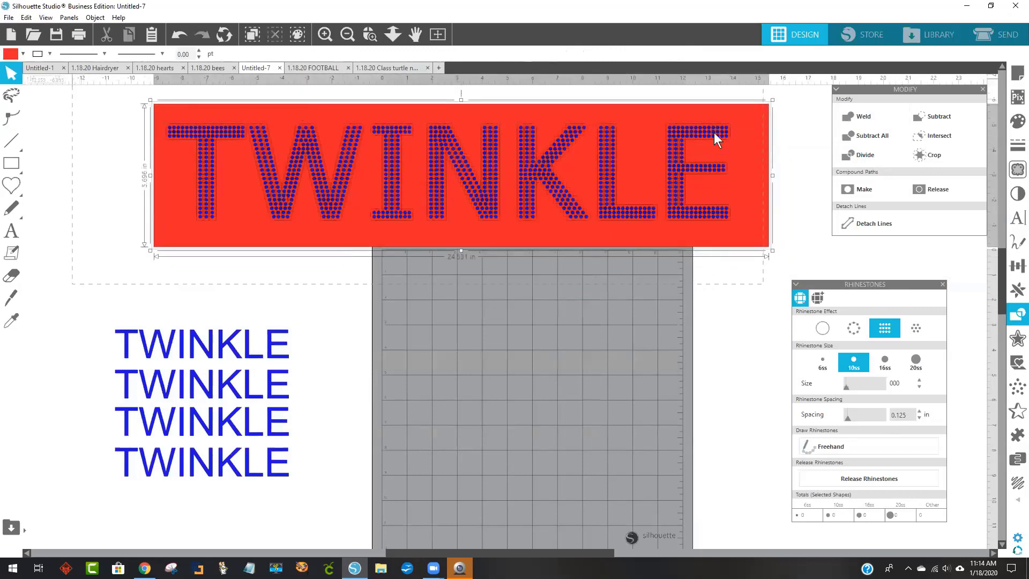
click(944, 117)
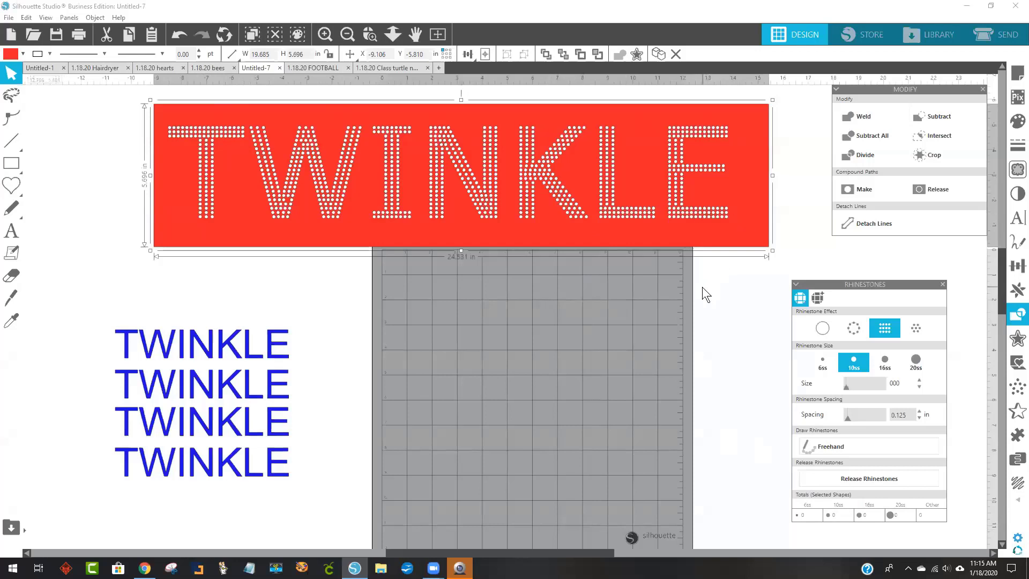
Reposition the perforated red TWINKLE rectangle so that all of it lies within view above the four small words
drag(572, 180, 572, 180)
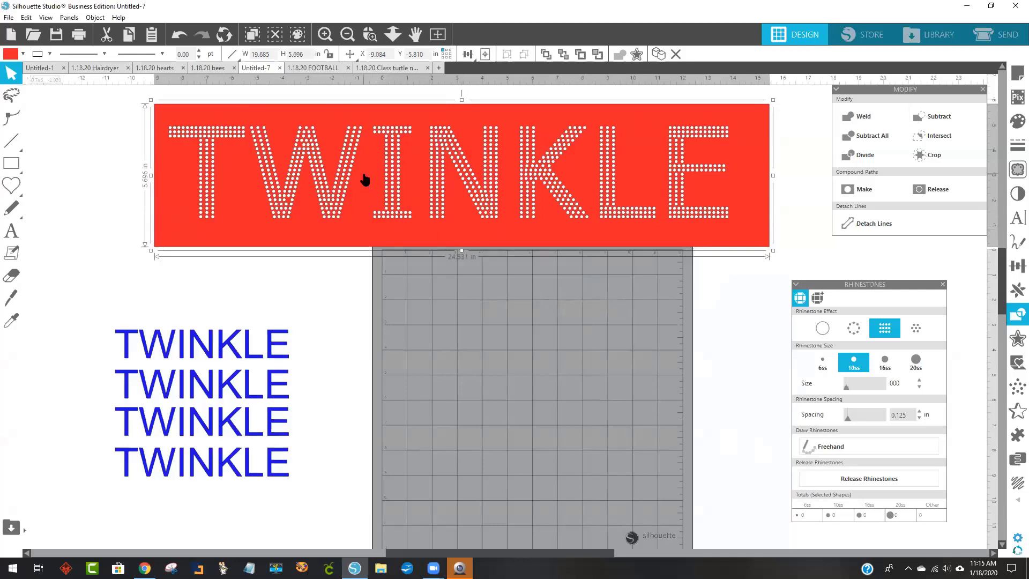
drag(457, 191, 290, 220)
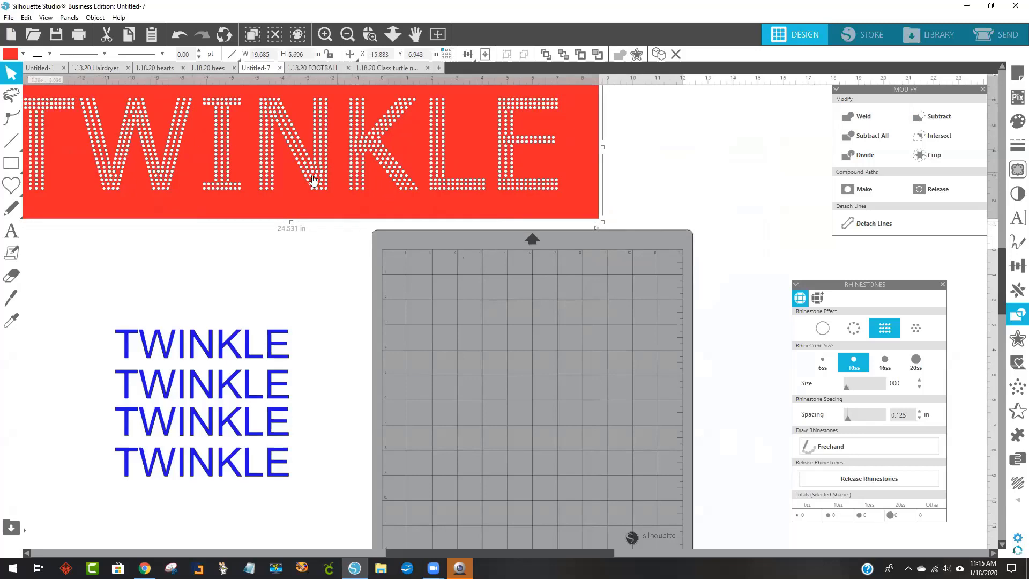
drag(332, 183, 442, 229)
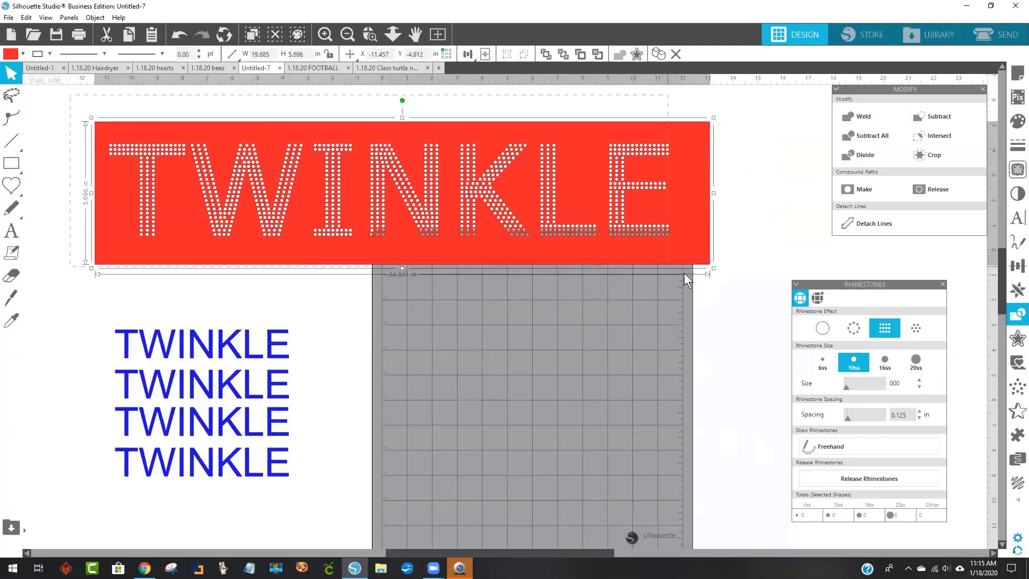
Save the selected TWINKLE template to the hard drive's Downloads folder as an SVG file named "24.531 twinkle"
click(8, 18)
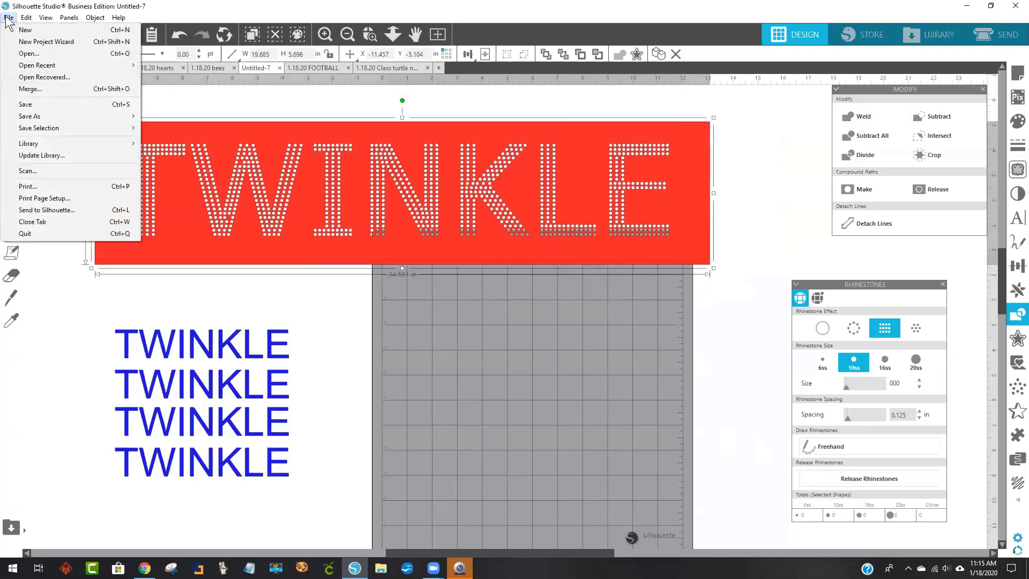
mouse_move(94, 130)
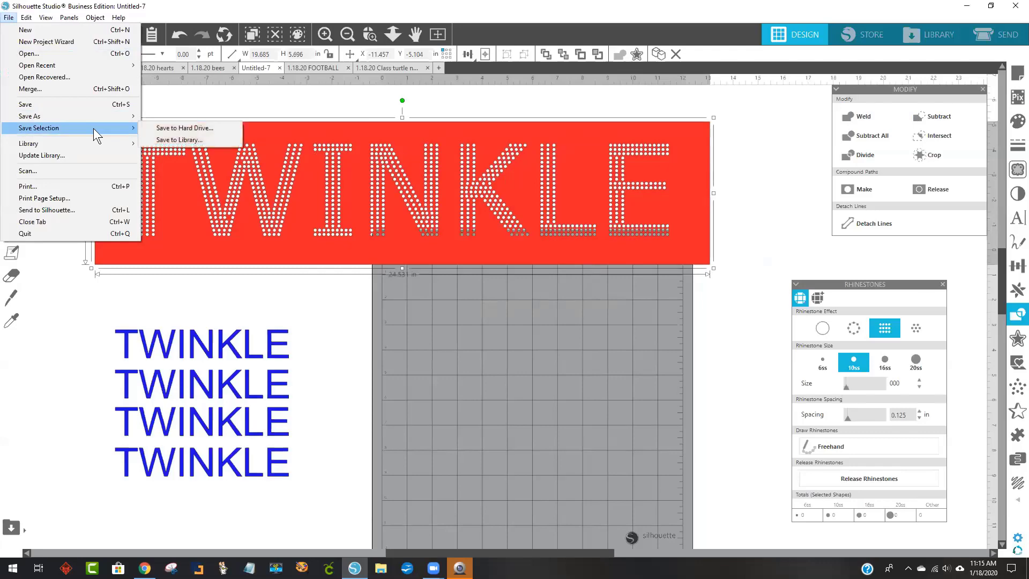
click(187, 127)
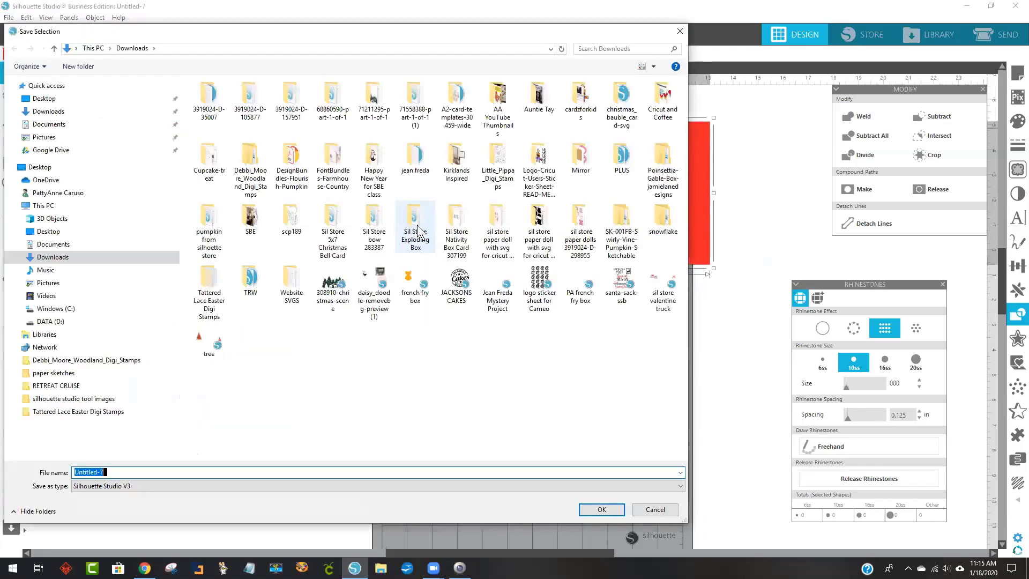
text(twink)
key(BackSpace)
key(BackSpace)
key(BackSpace)
text(24.531 twinkle)
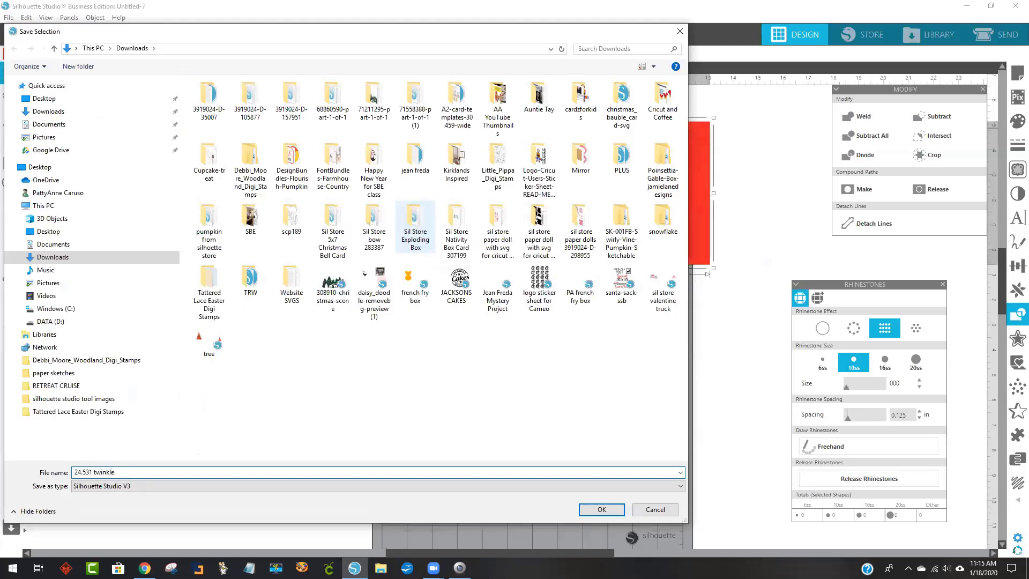
click(141, 485)
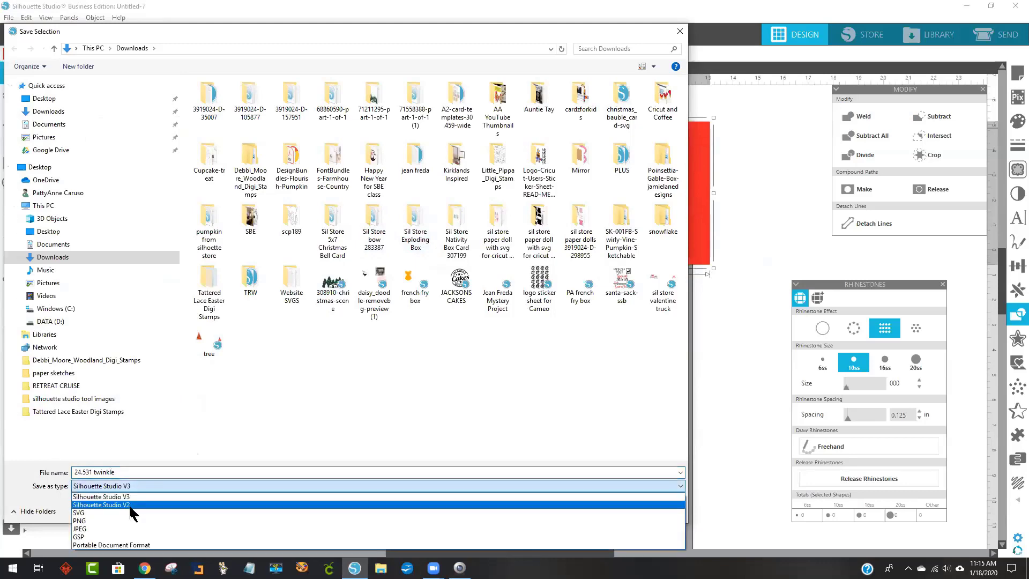
click(123, 512)
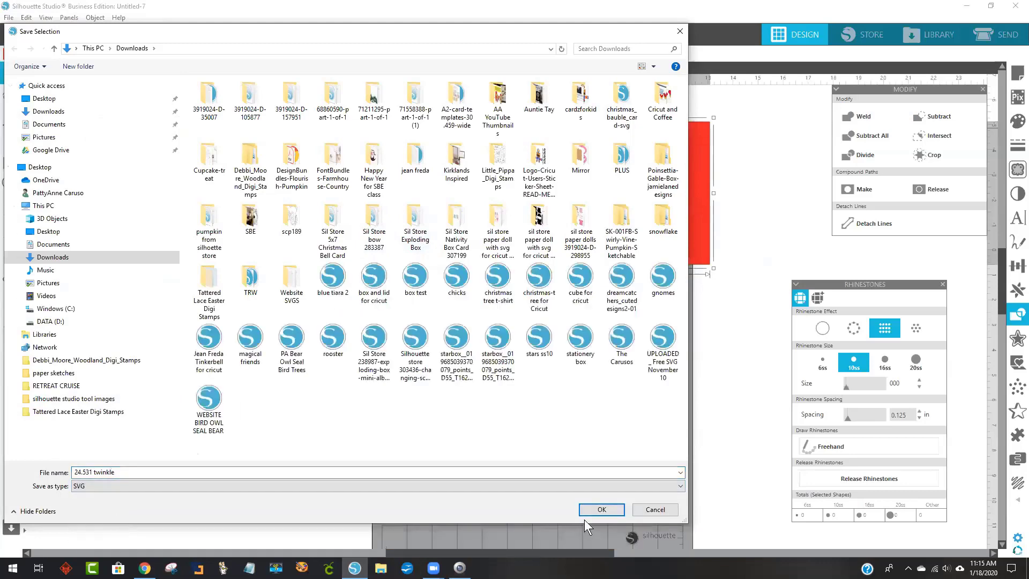
click(600, 510)
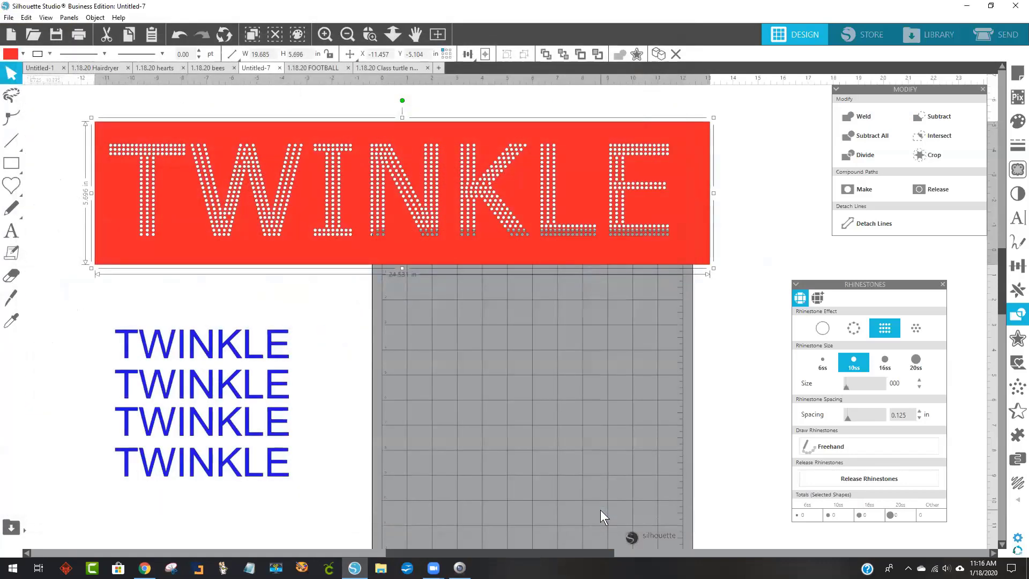
Switch to Cricut Design Space, maximize its window, and start a new project
click(329, 567)
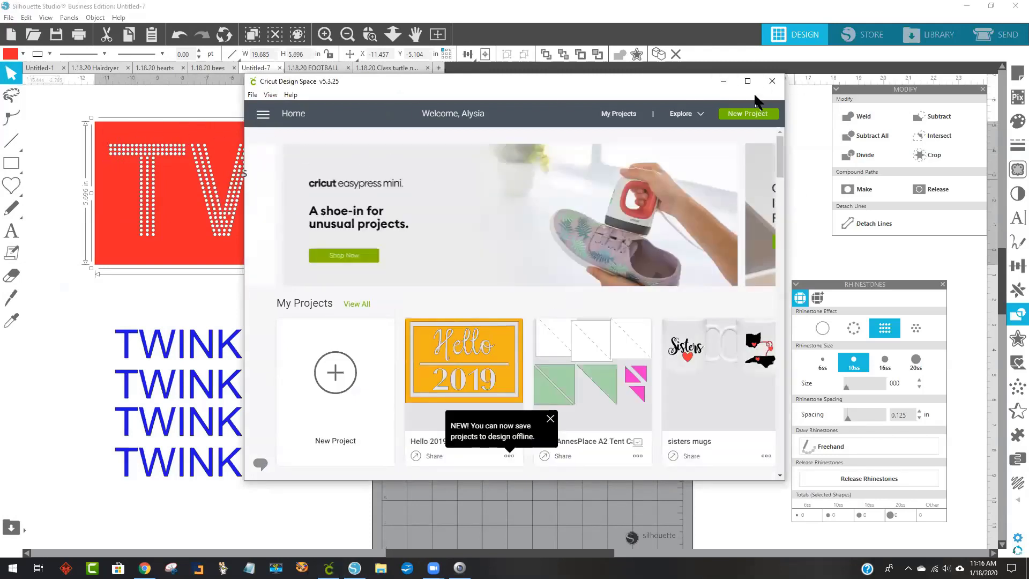
click(749, 81)
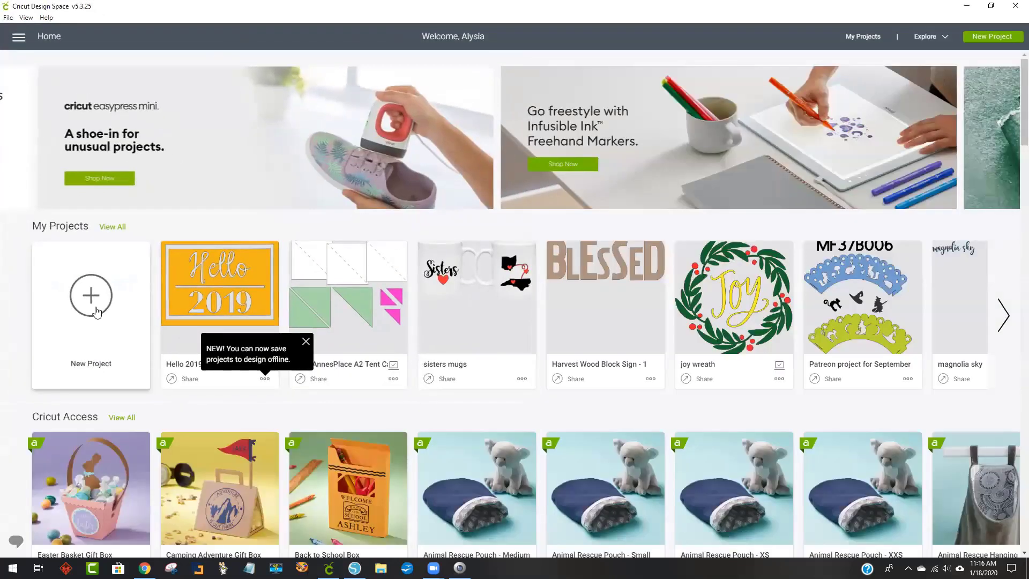
click(92, 300)
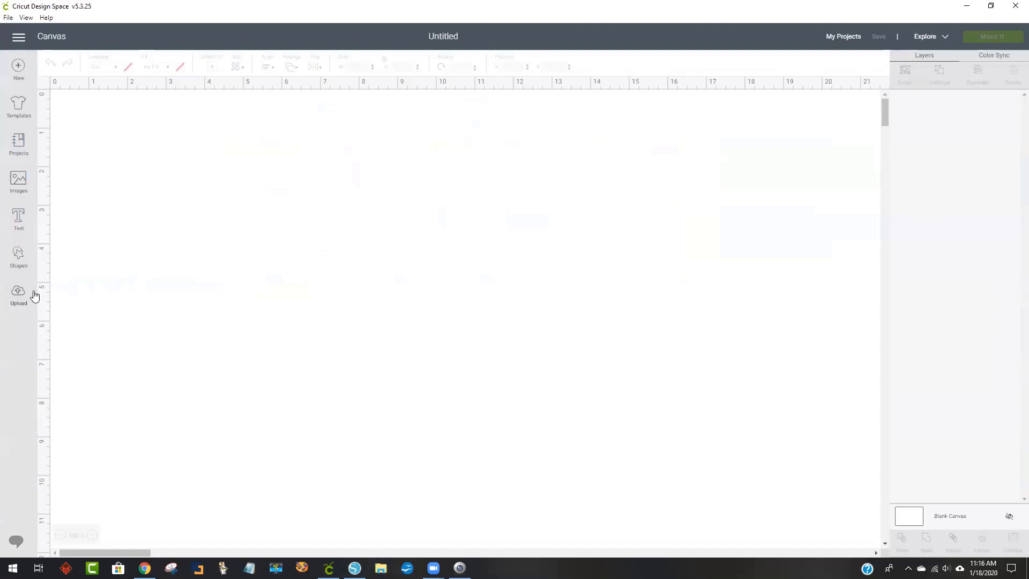
Upload the "24.531 twinkle" SVG from the Downloads folder and save it to the uploaded images
click(18, 295)
click(268, 272)
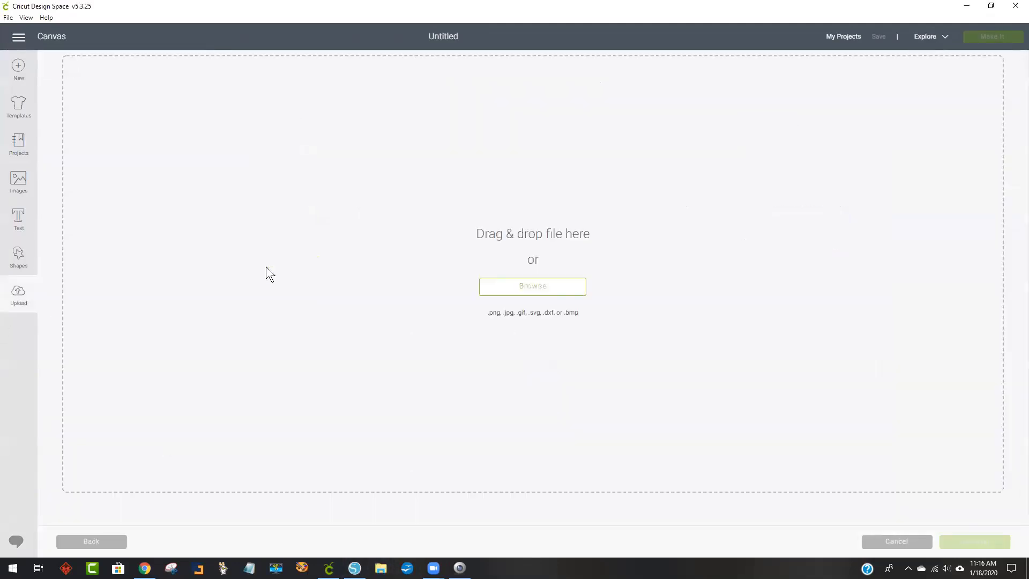
click(539, 285)
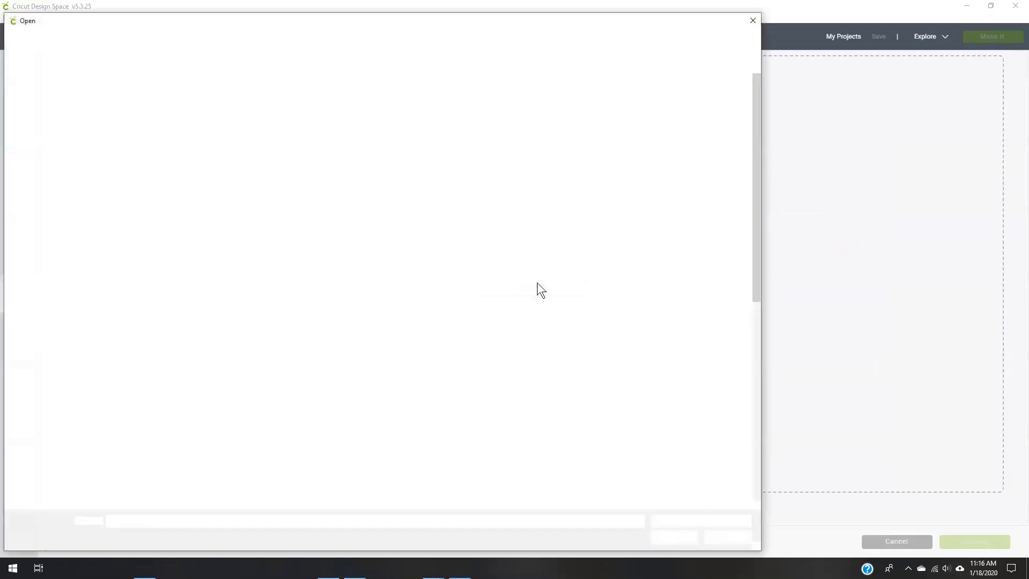
scroll(450, 343, down, 7)
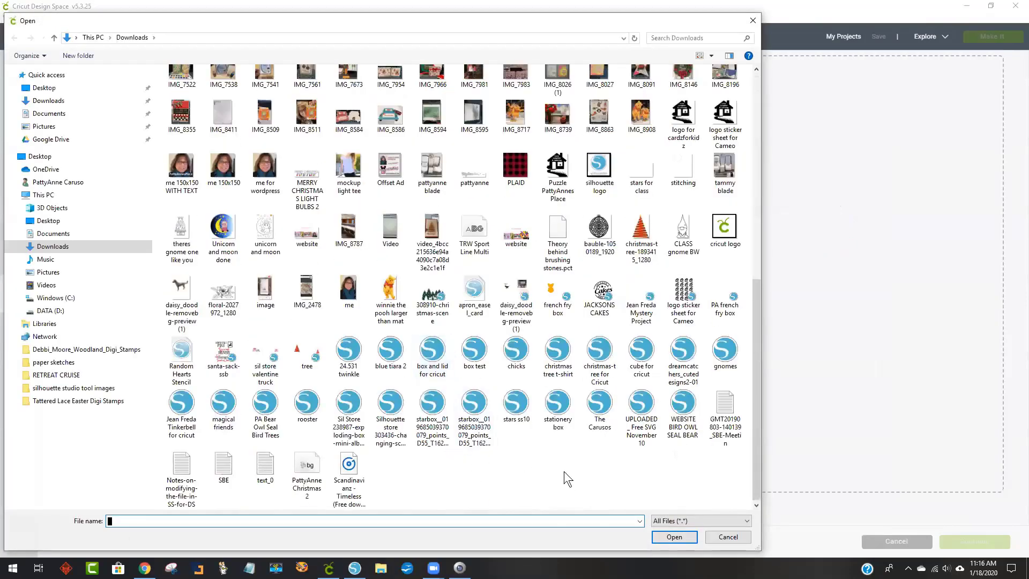
click(359, 359)
click(664, 538)
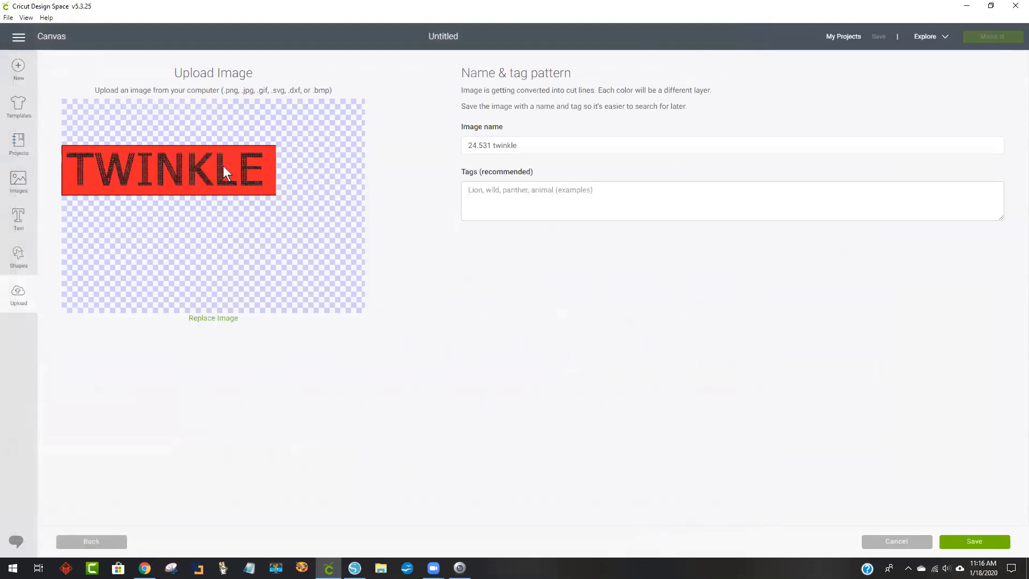
click(955, 545)
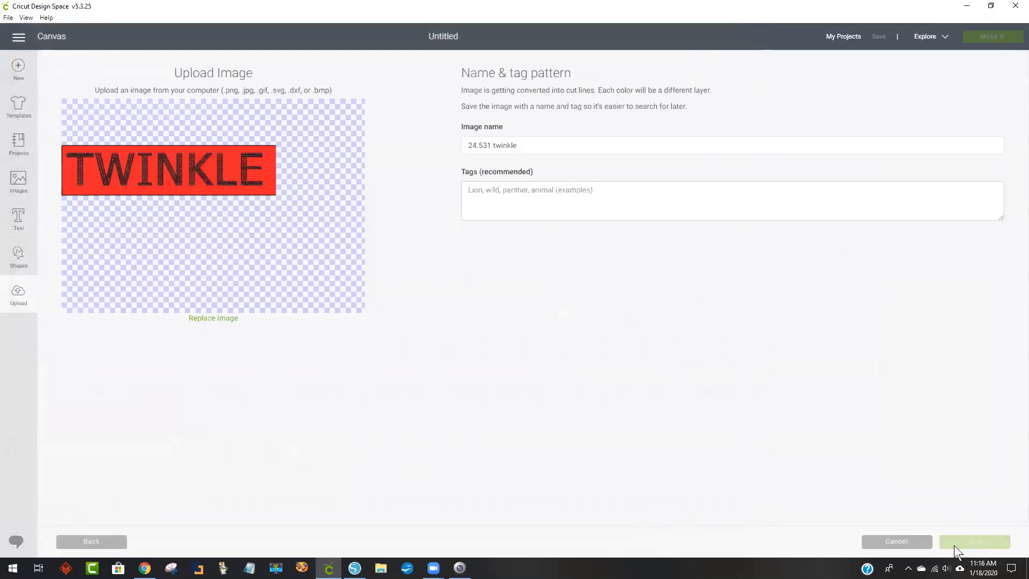
Insert the uploaded TWINKLE template on the canvas and move it so that all of it lies within view
click(128, 395)
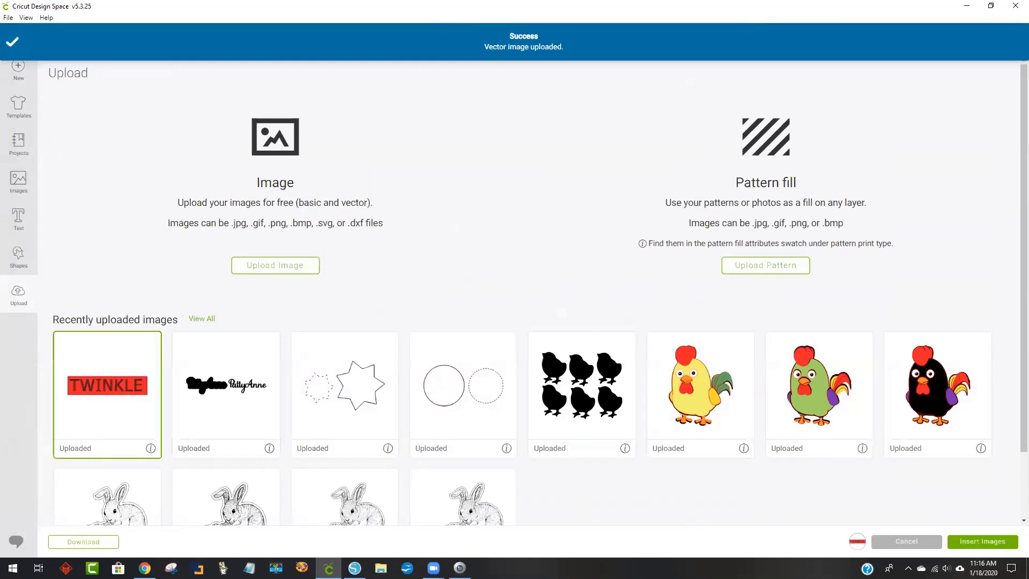
click(980, 543)
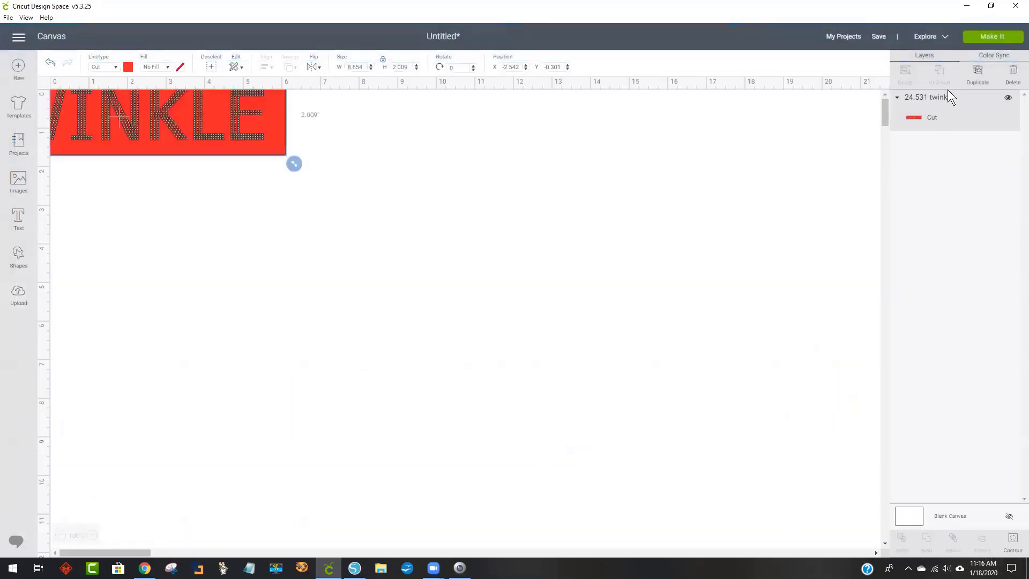
drag(261, 142, 458, 230)
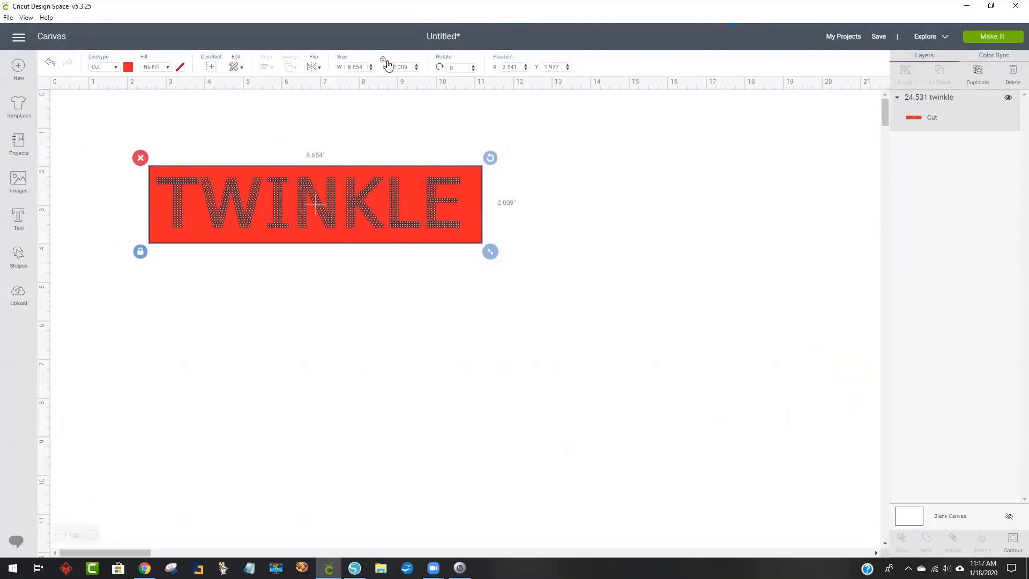
Set the TWINKLE template's width to 24.531 inches and shift it back toward the canvas's upper-left corner
drag(363, 67, 323, 65)
text(24.5)
text(31)
key(Return)
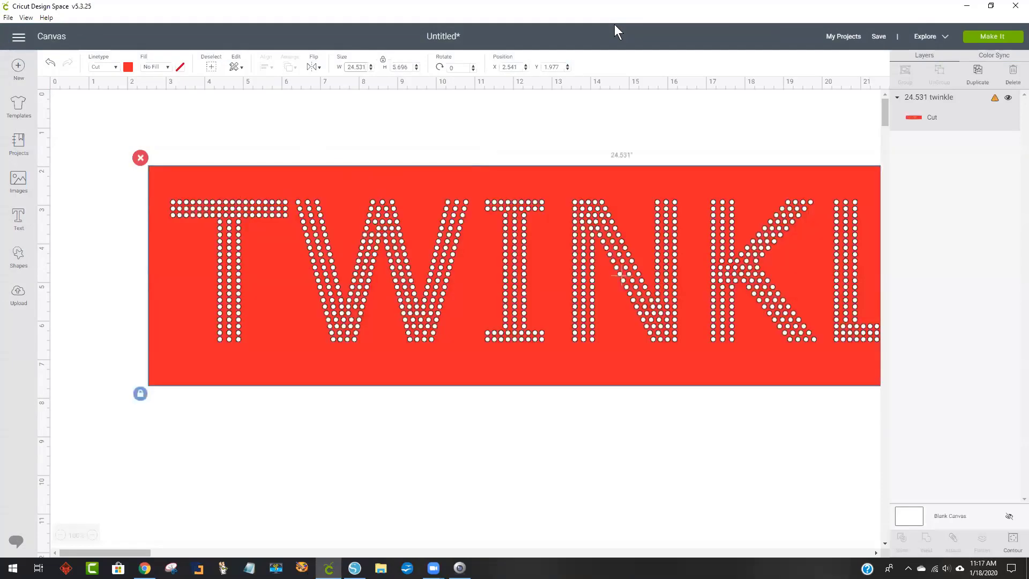
drag(446, 268, 338, 233)
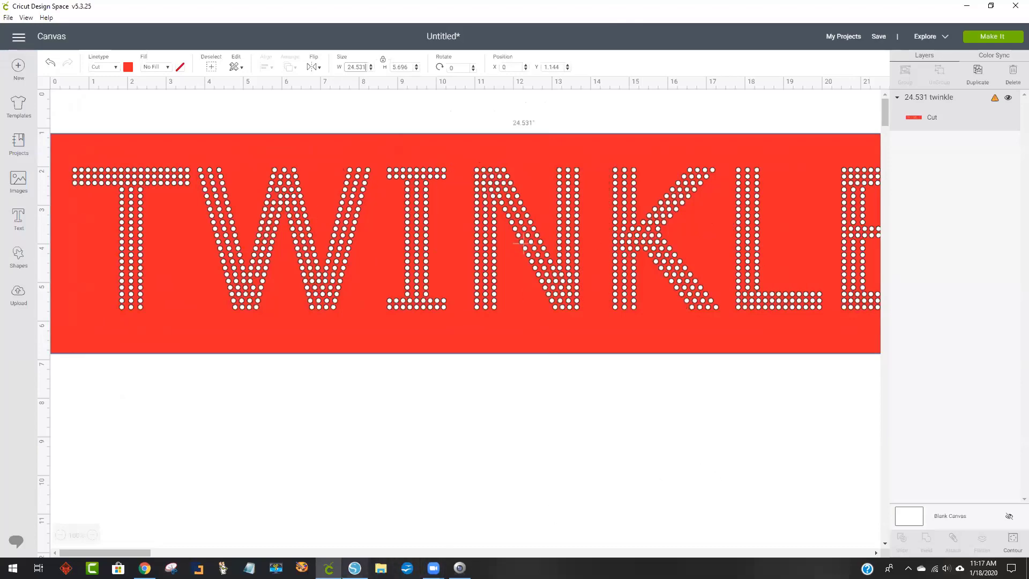
Switch to Silhouette Studio and move the red TWINKLE template off to the left of the cutting mat
click(355, 568)
drag(334, 186, 181, 424)
drag(287, 390, 143, 331)
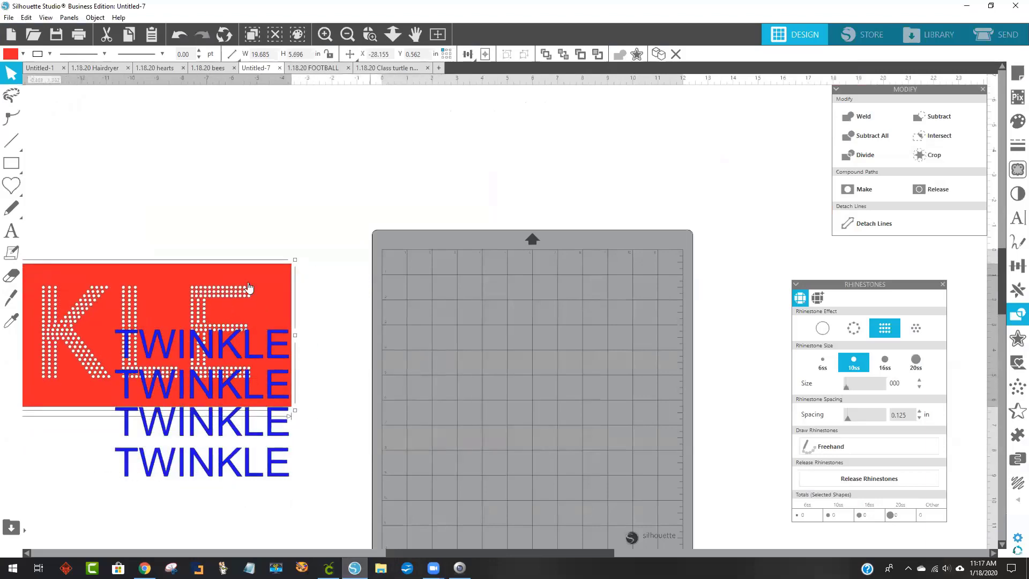
Add the letter "S" as text in the TRW Sport Line Multi font near the top of the mat
click(11, 230)
click(467, 284)
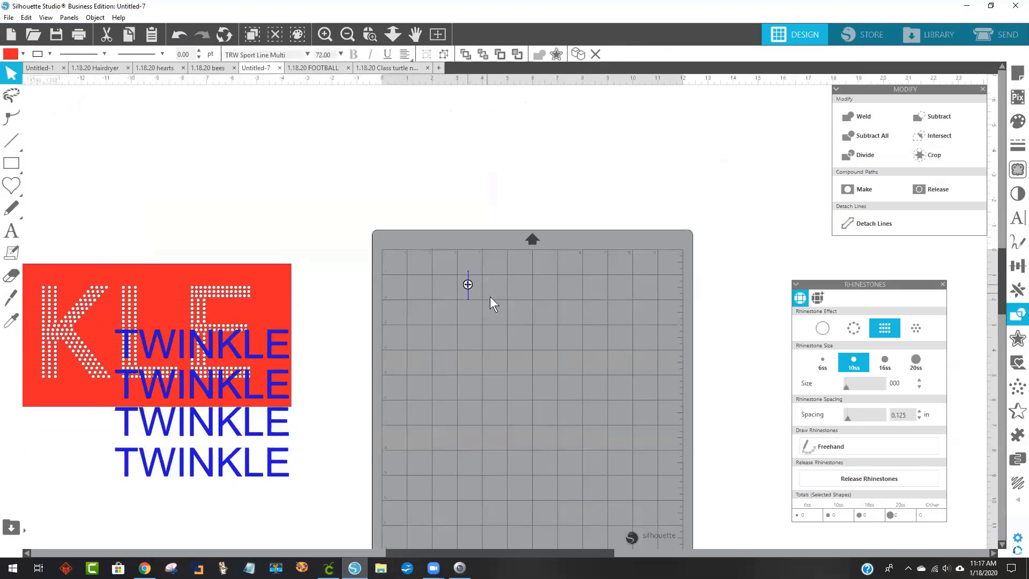
text(S)
key(Escape)
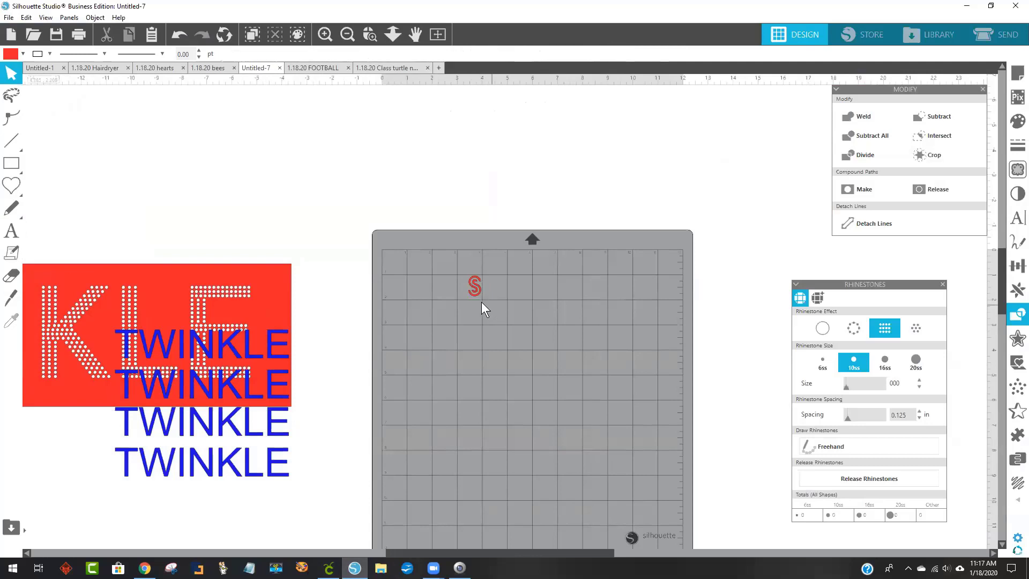
Apply the Edge rhinestone effect to the S, enlarge it to about 2.5 inches wide, and move it near the mat's upper-left corner
click(475, 285)
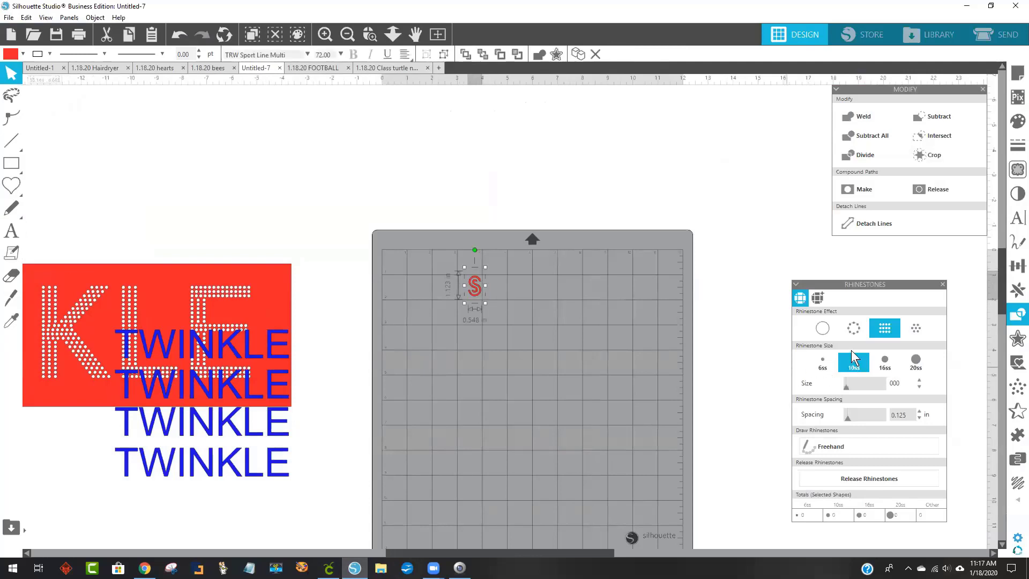
click(854, 331)
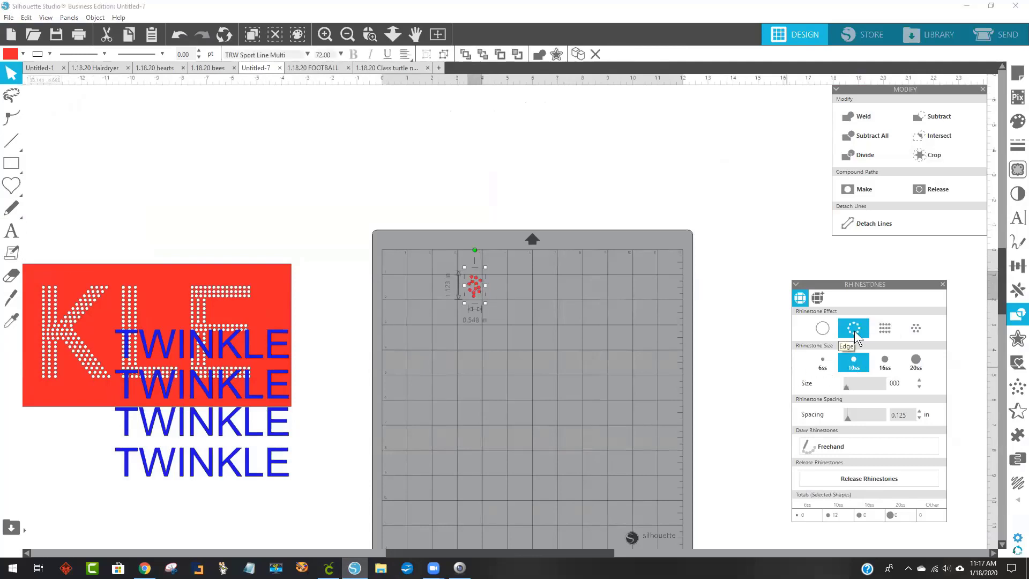
drag(485, 305, 562, 397)
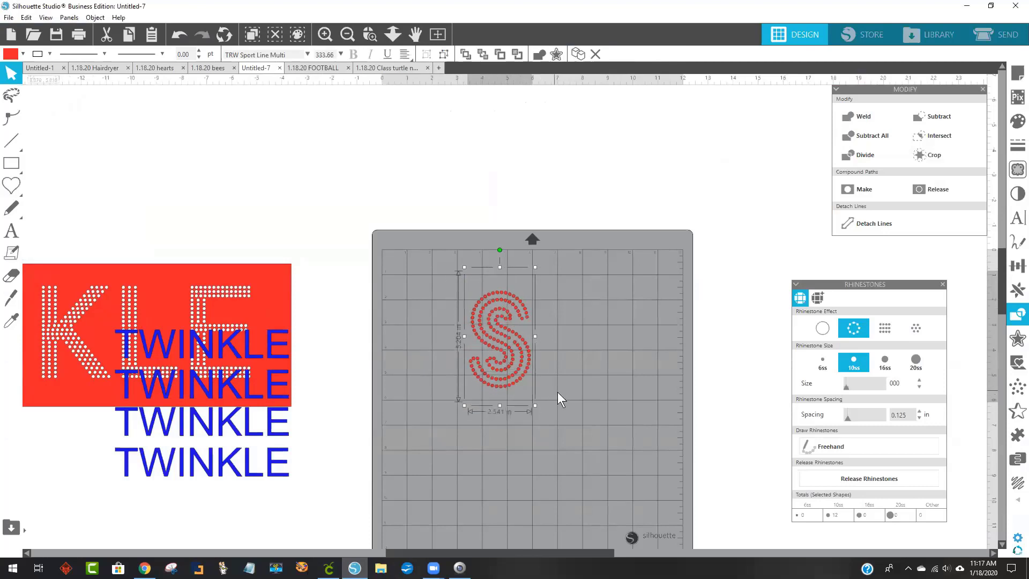
click(611, 383)
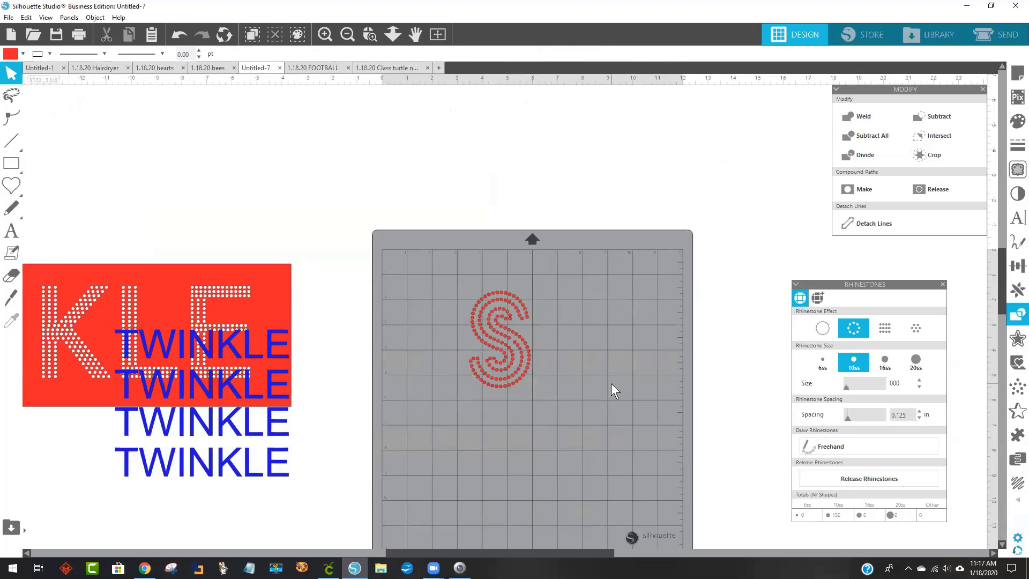
drag(497, 339, 439, 310)
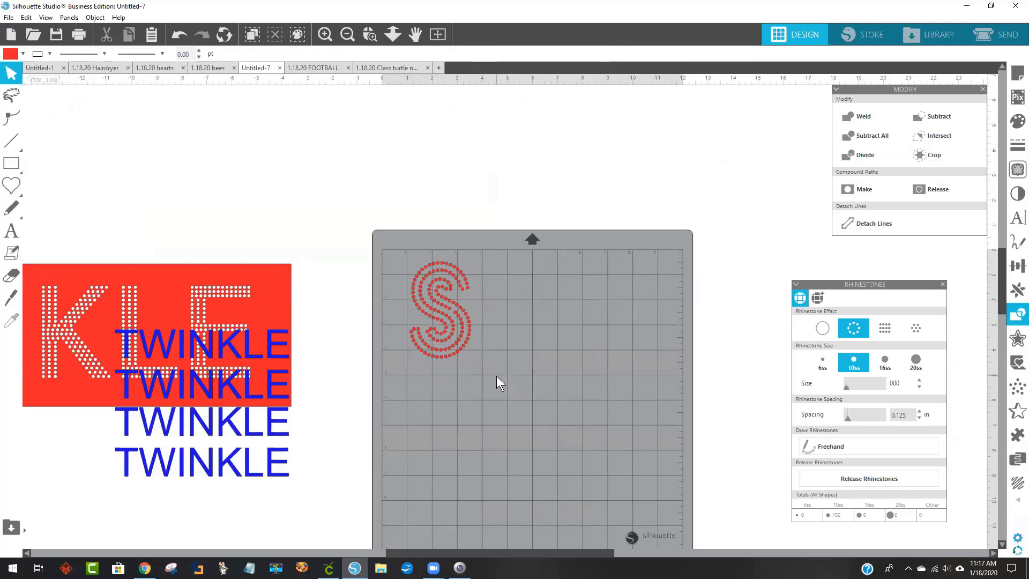
drag(522, 358, 393, 221)
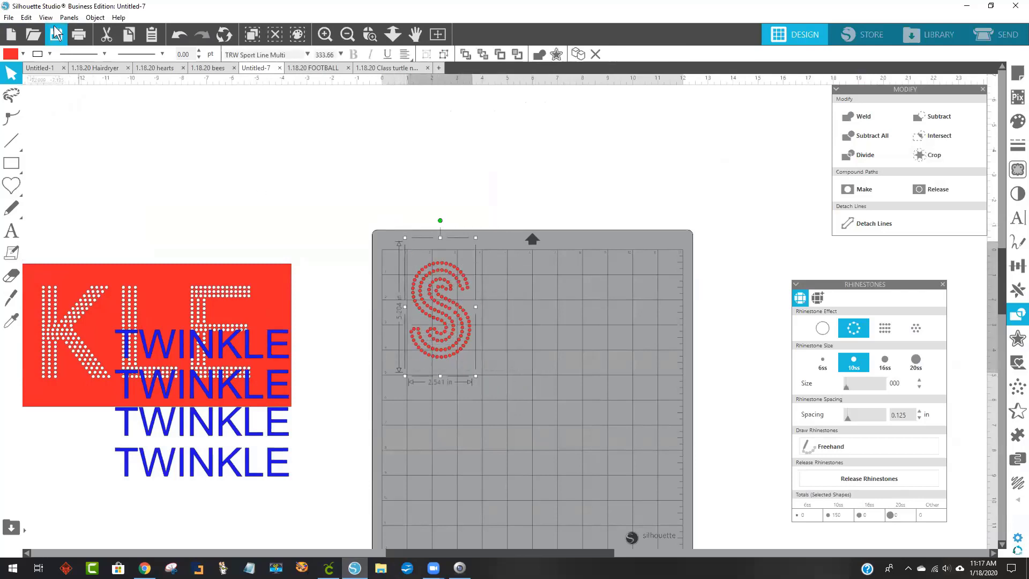
click(9, 17)
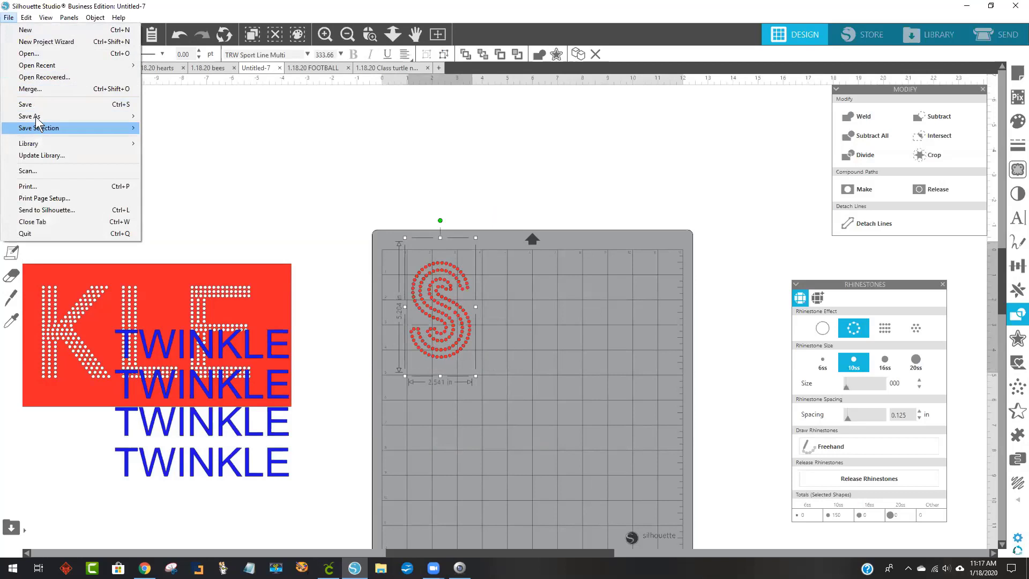
mouse_move(33, 115)
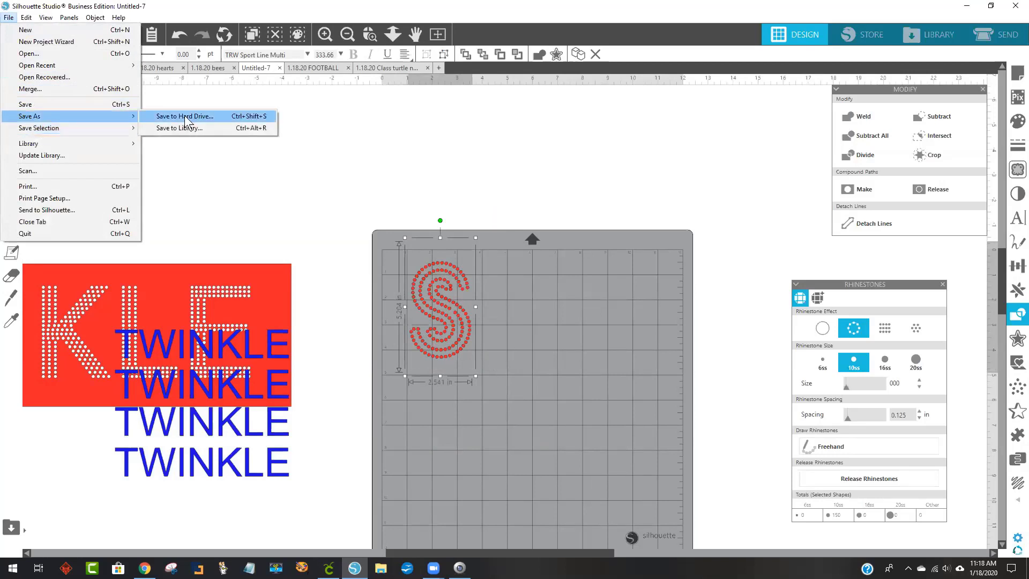
click(568, 224)
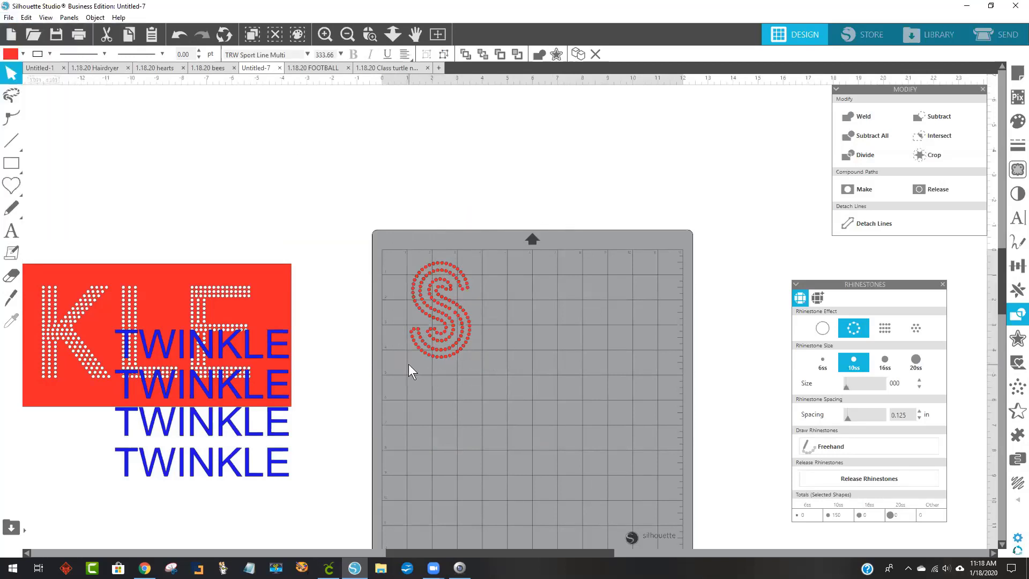
Save only the selected rhinestone S to the hard drive's Downloads folder as an SVG file named "5.204 s"
click(428, 350)
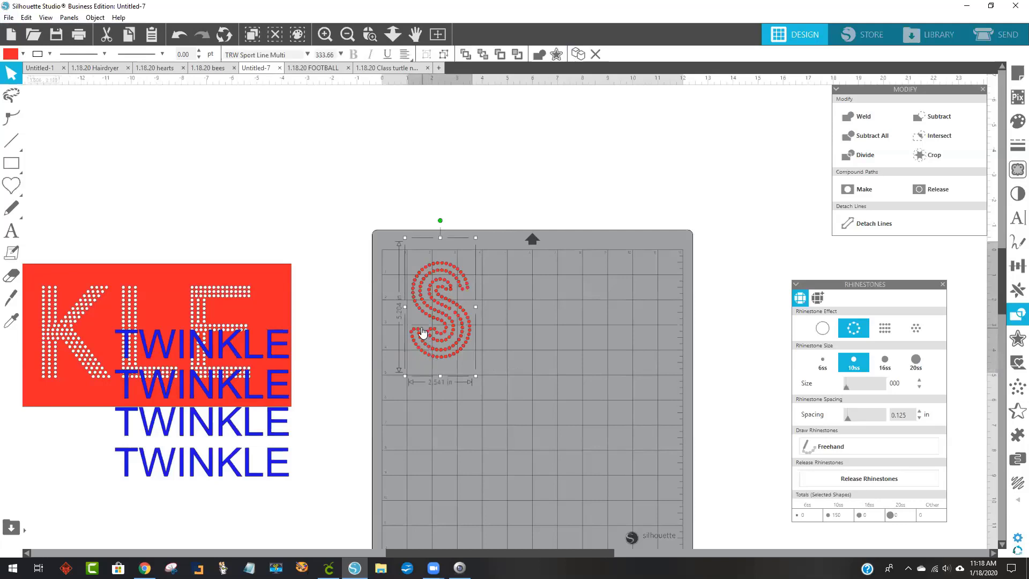
click(9, 17)
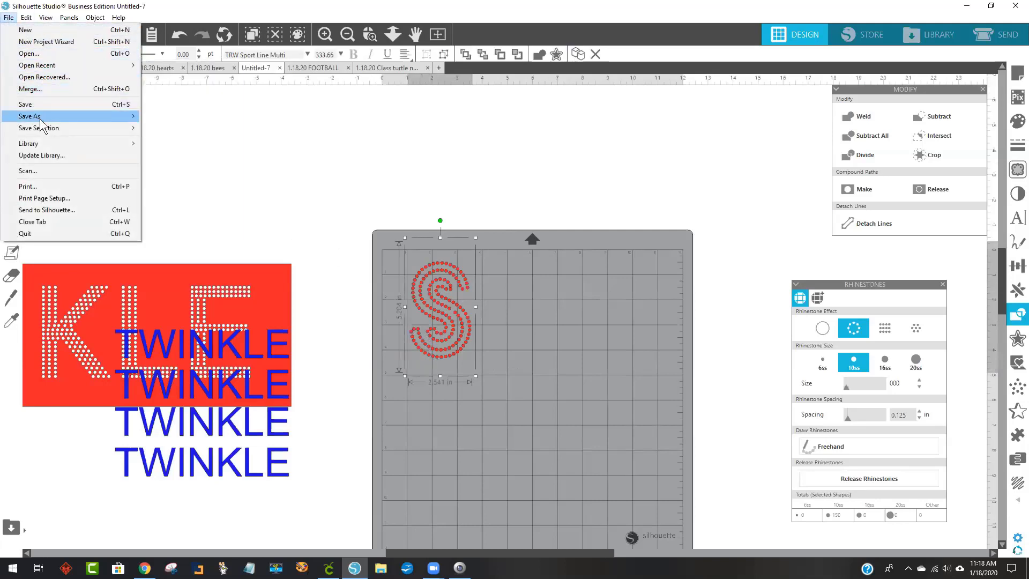
mouse_move(42, 129)
click(205, 128)
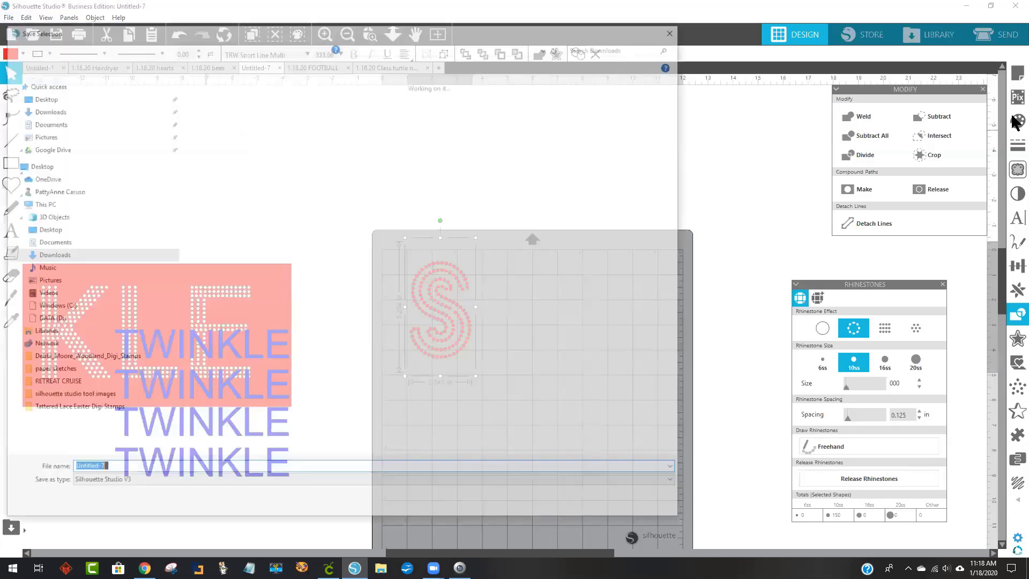
text(s)
key(BackSpace)
text(5.204 s)
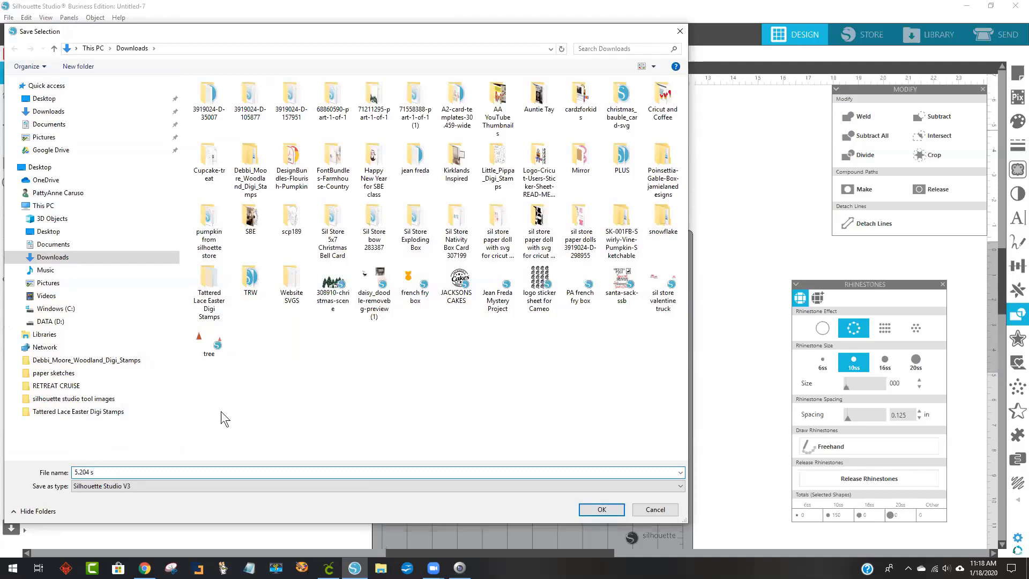
click(128, 486)
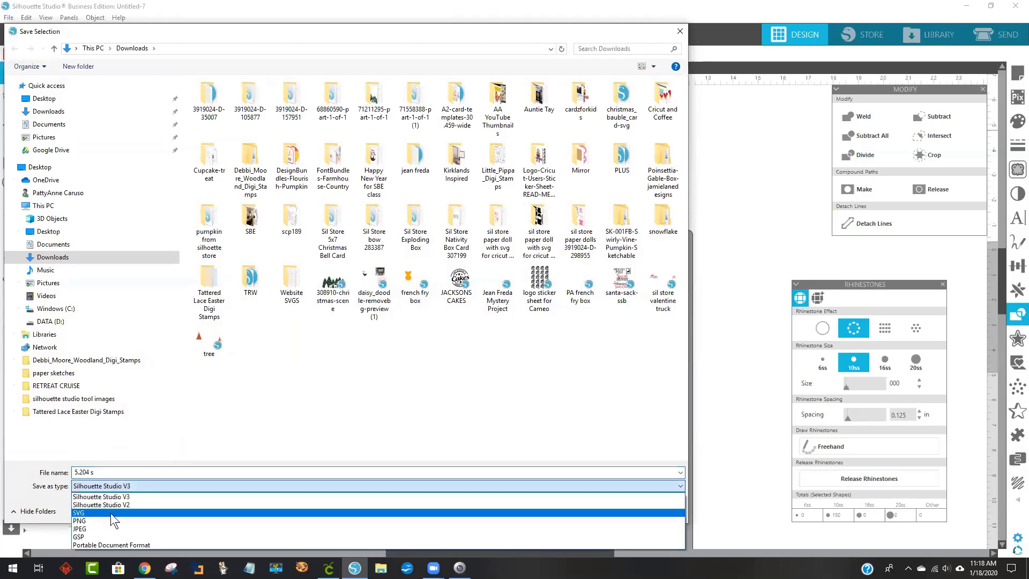
click(111, 513)
click(603, 509)
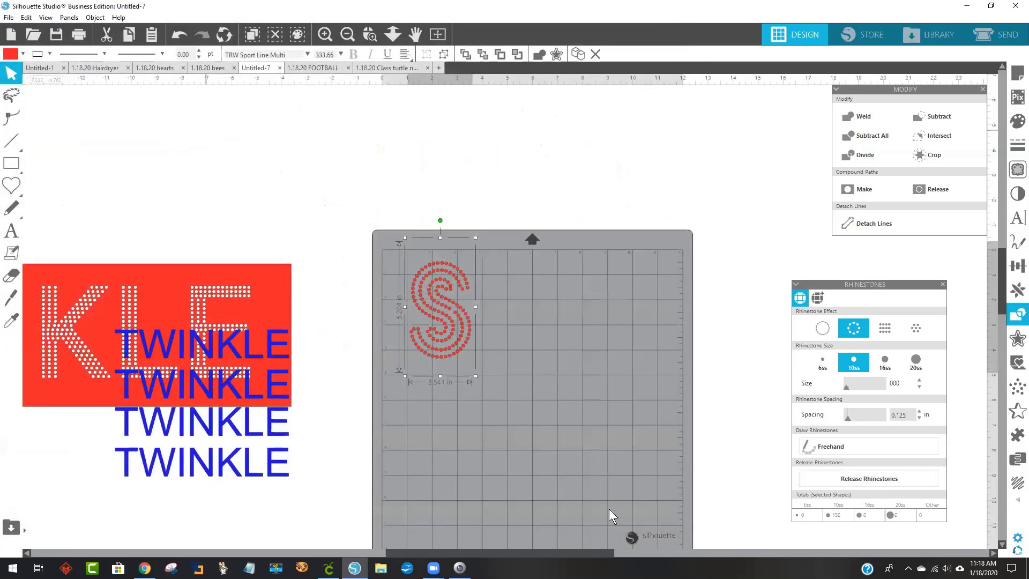
Switch to Cricut Design Space and move the TWINKLE template up near the canvas's top edge
click(329, 567)
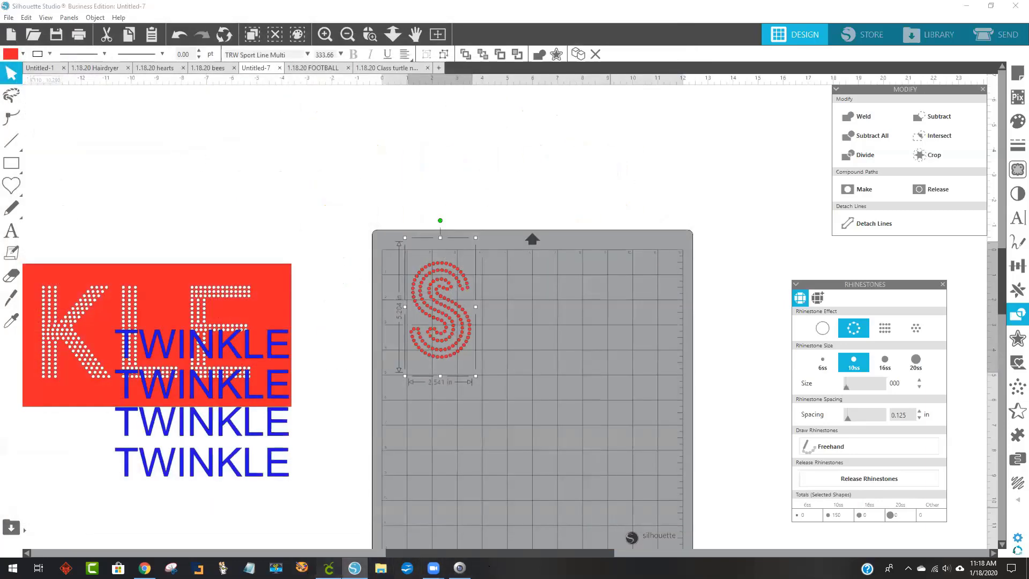
drag(473, 203, 505, 187)
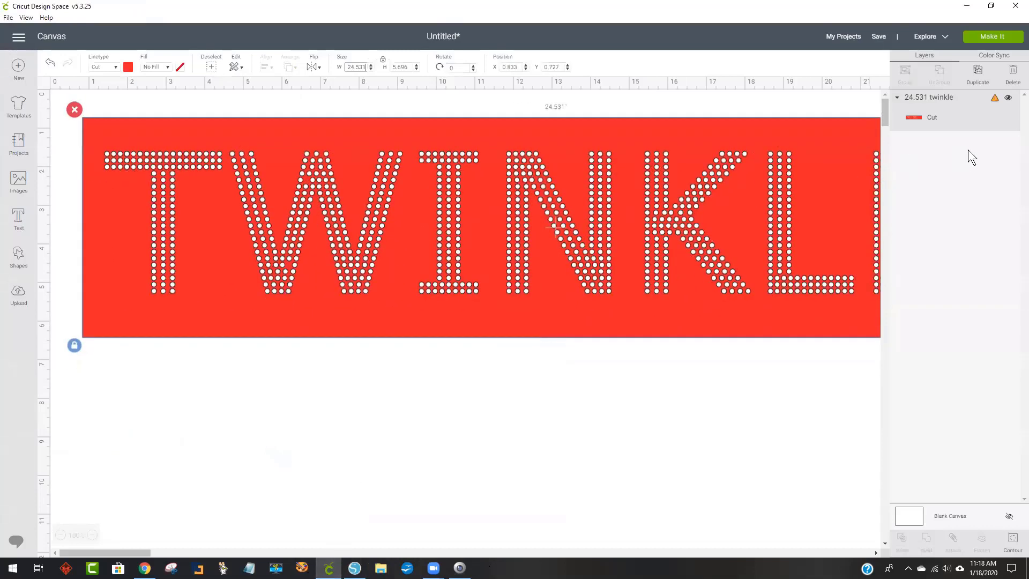
drag(671, 222, 664, 197)
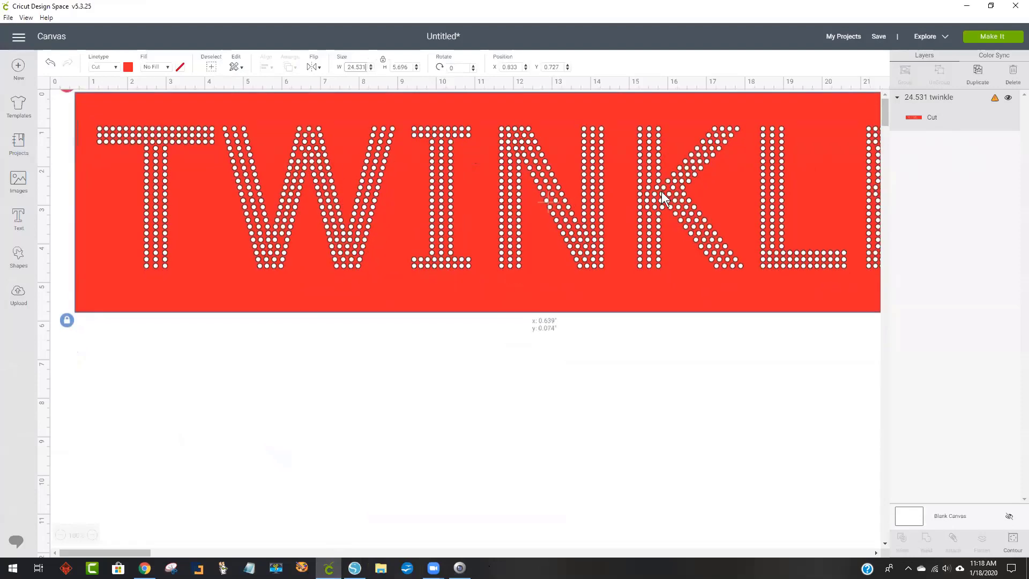
Upload the "5.204 s" file from the Downloads folder, save it, and insert the rhinestone S on the canvas
click(17, 306)
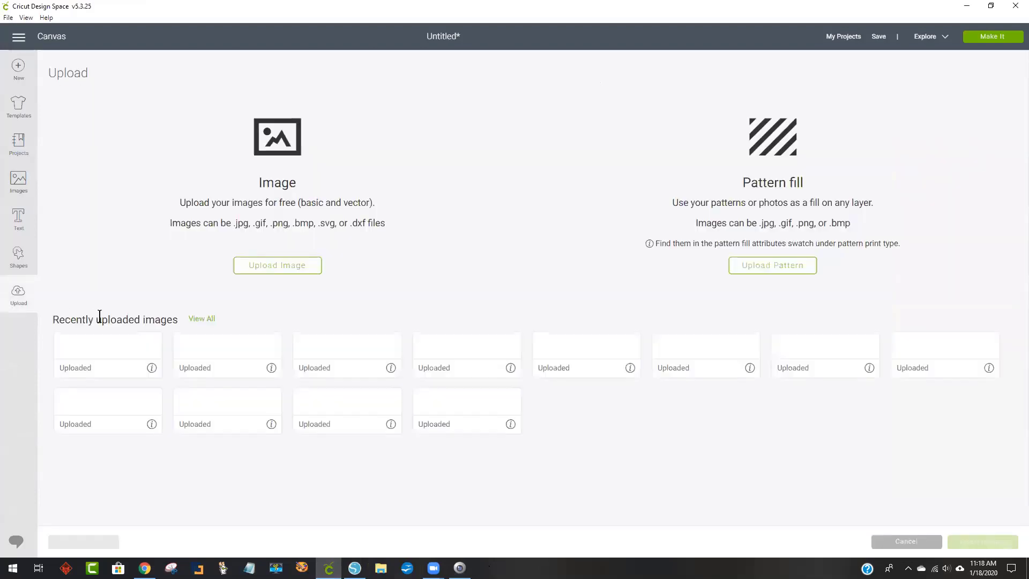
click(281, 265)
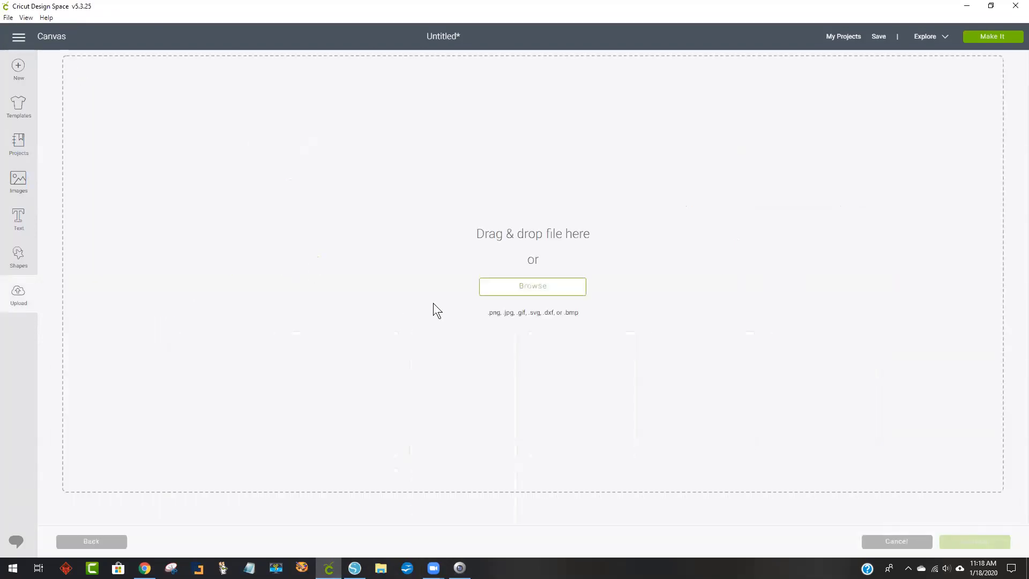
click(552, 289)
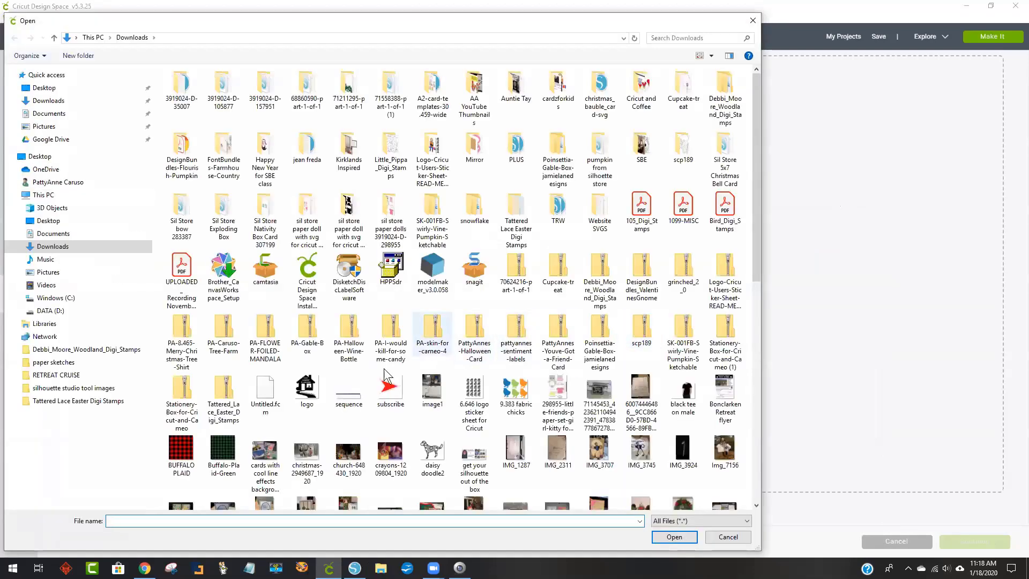
scroll(378, 389, down, 10)
click(349, 351)
click(666, 535)
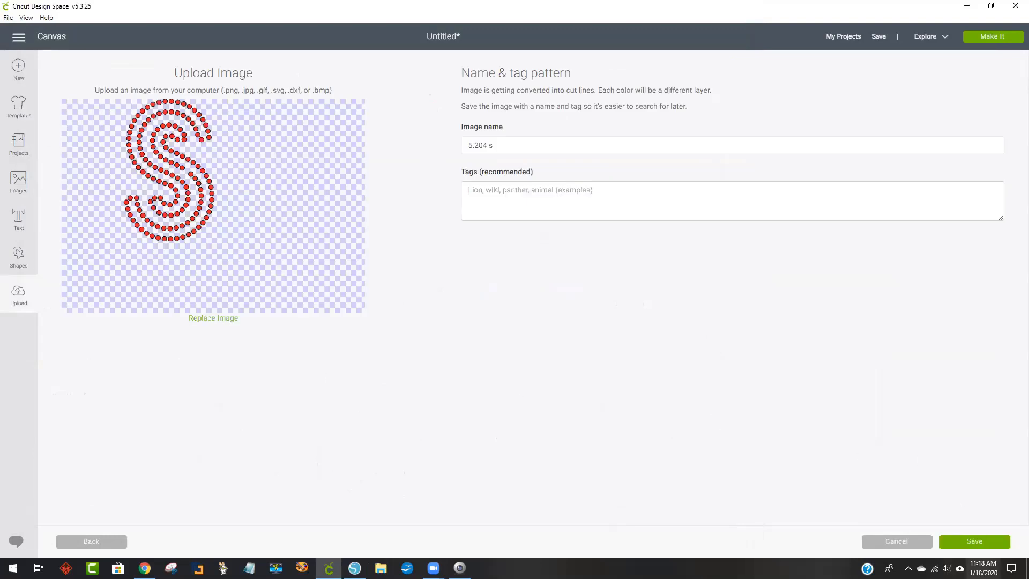
click(967, 540)
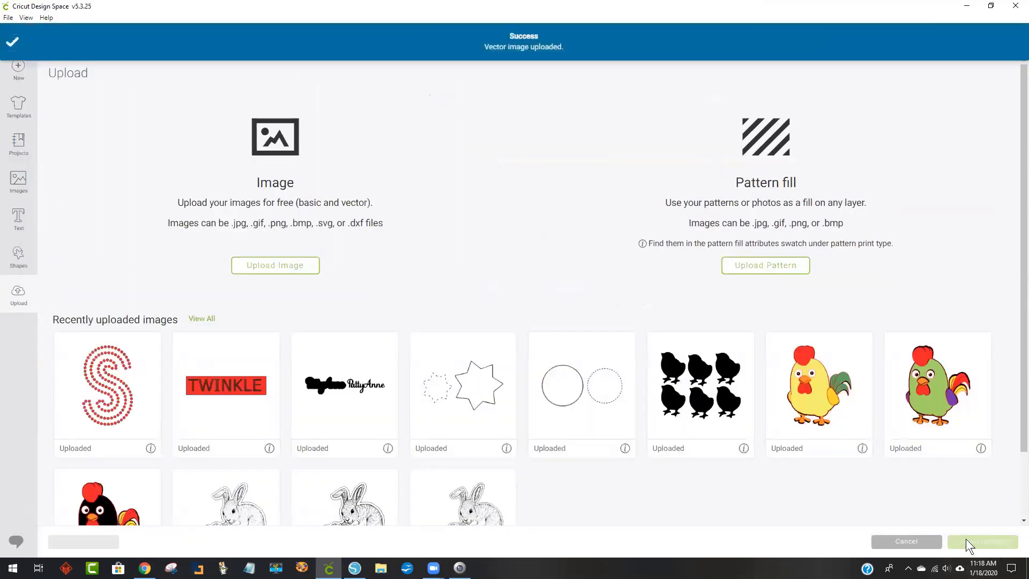
click(113, 391)
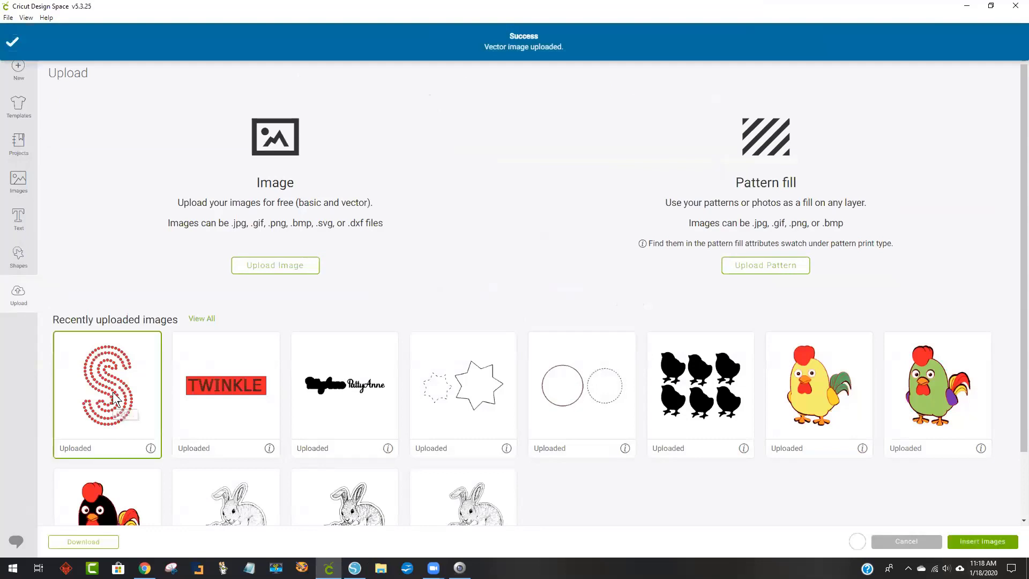
click(979, 542)
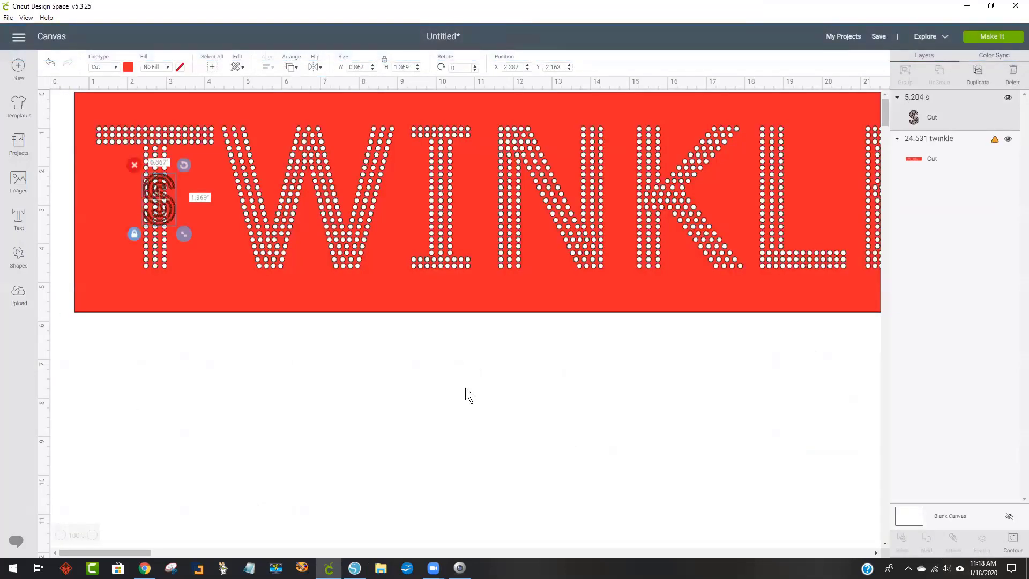
Enlarge the S to about 4.96 by 7.83 inches and move it below the TWINKLE template
drag(184, 232, 436, 476)
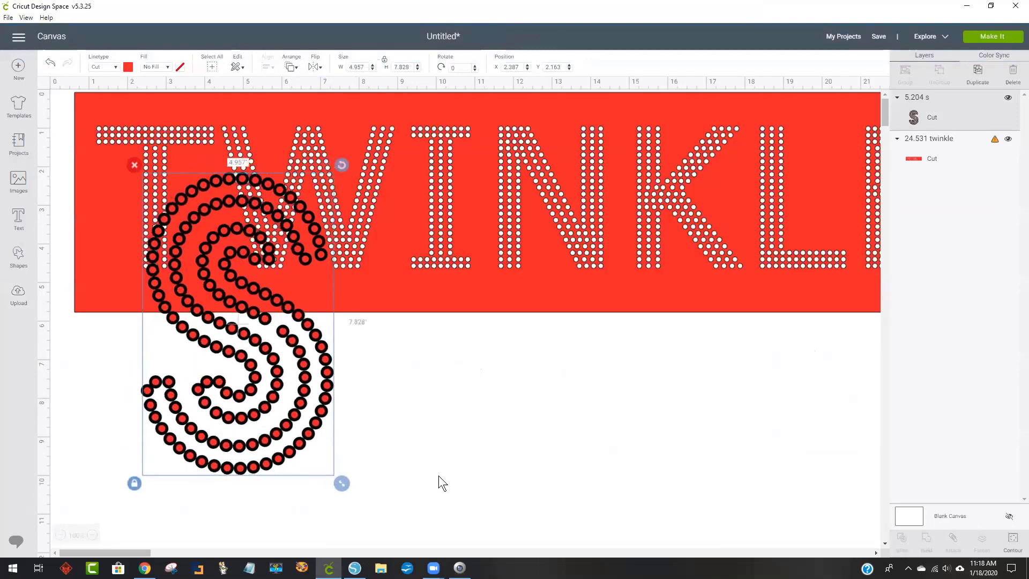
drag(322, 349, 400, 470)
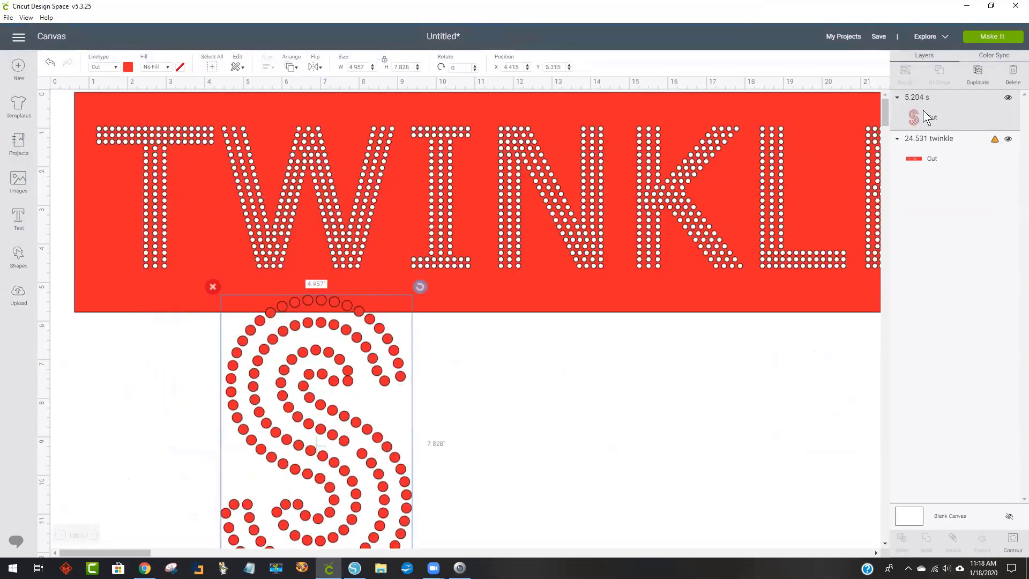
scroll(717, 204, down, 5)
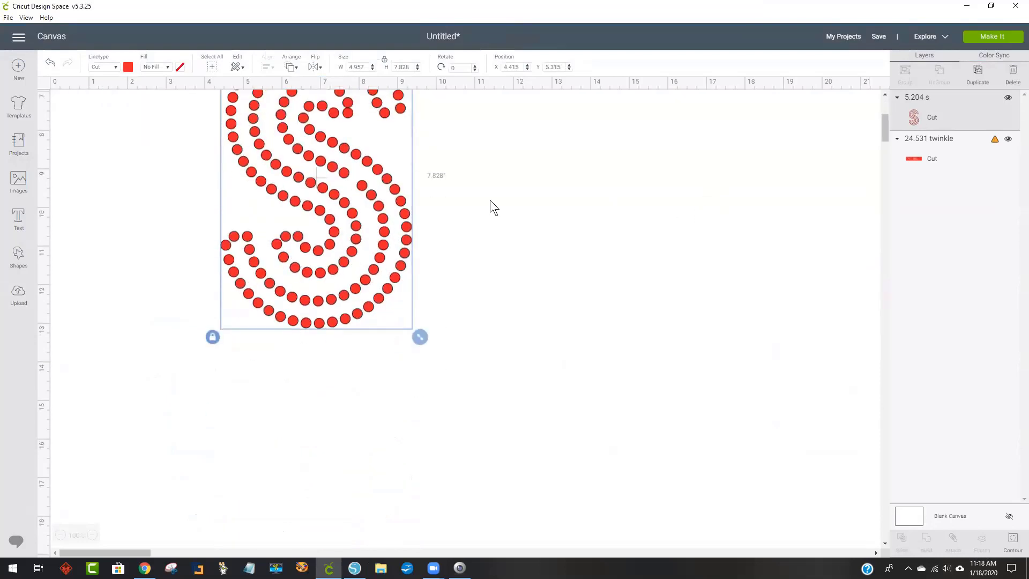
drag(362, 188, 391, 296)
click(789, 153)
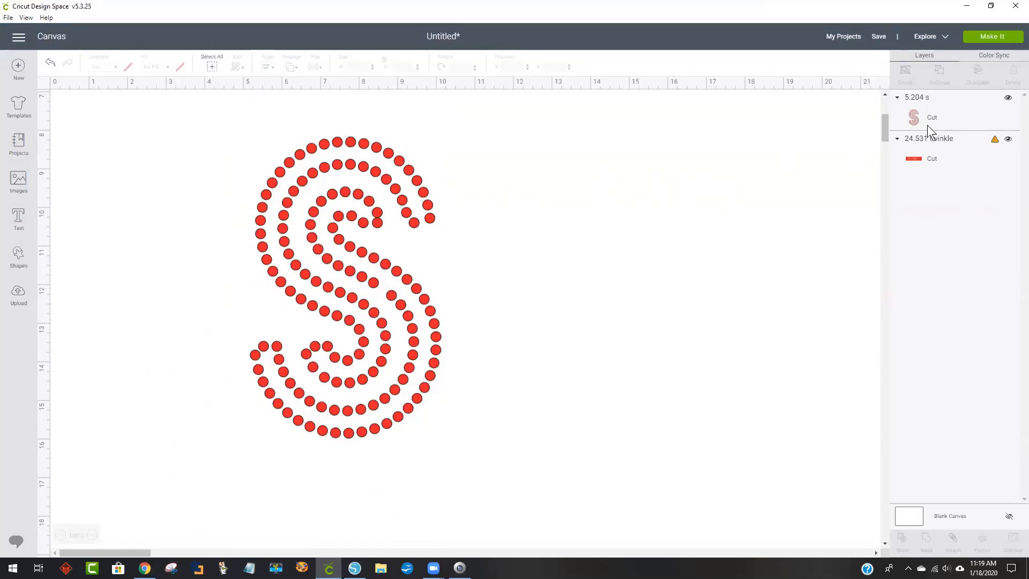
Shrink the S to about 1.67 by 2.63 inches and try to send the project to mat preparation
click(993, 38)
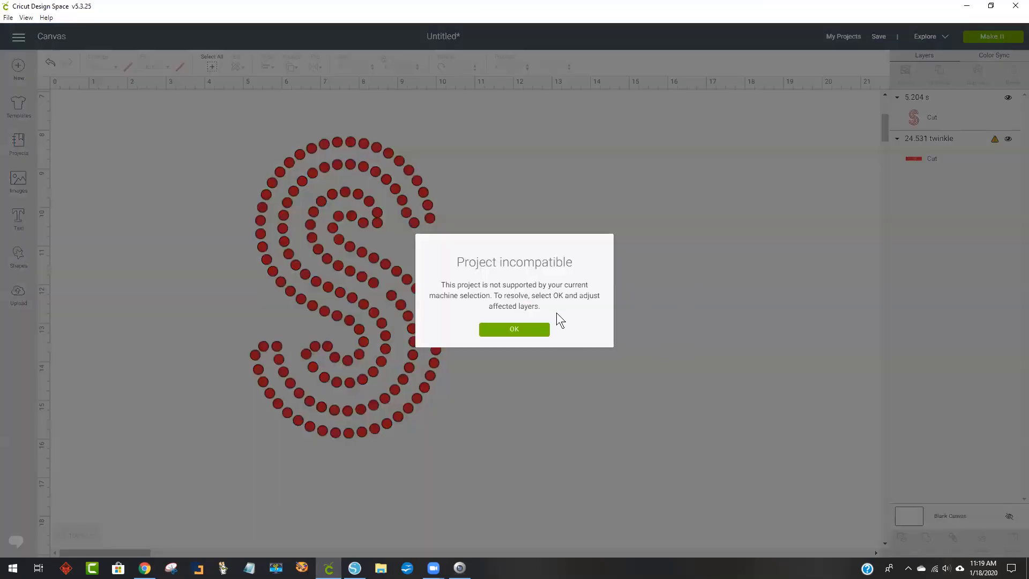
click(513, 330)
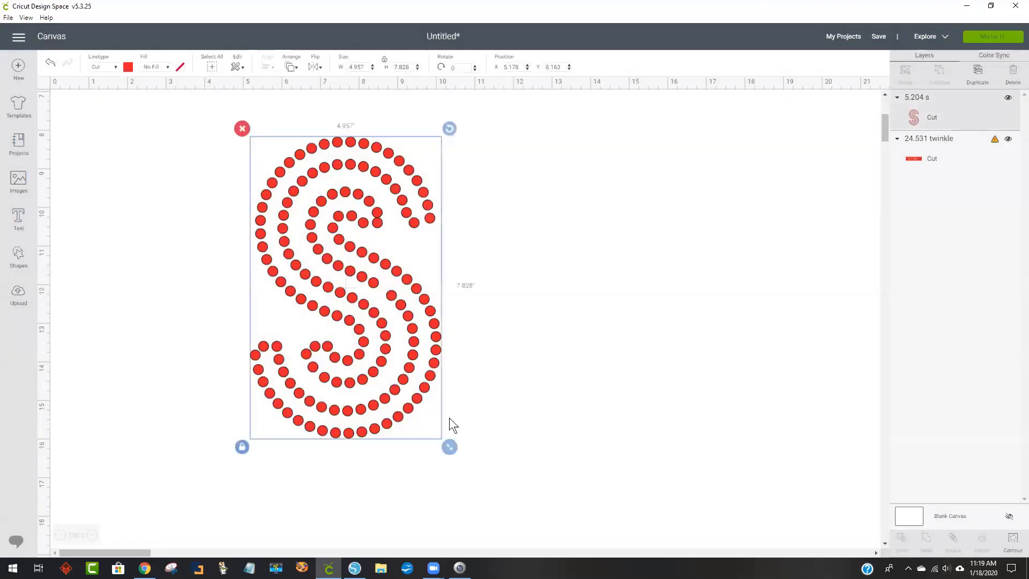
drag(450, 449, 320, 248)
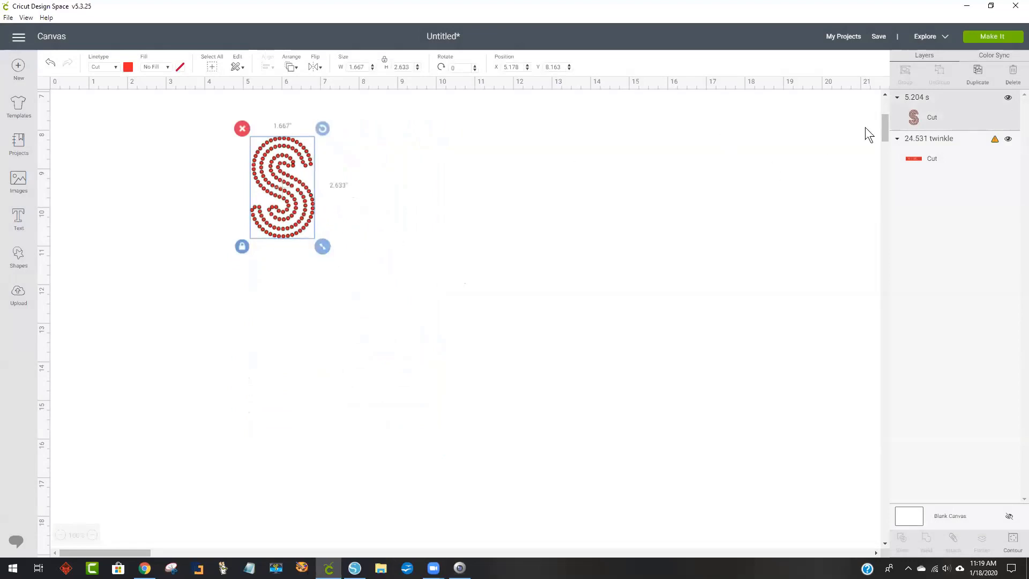
click(1010, 42)
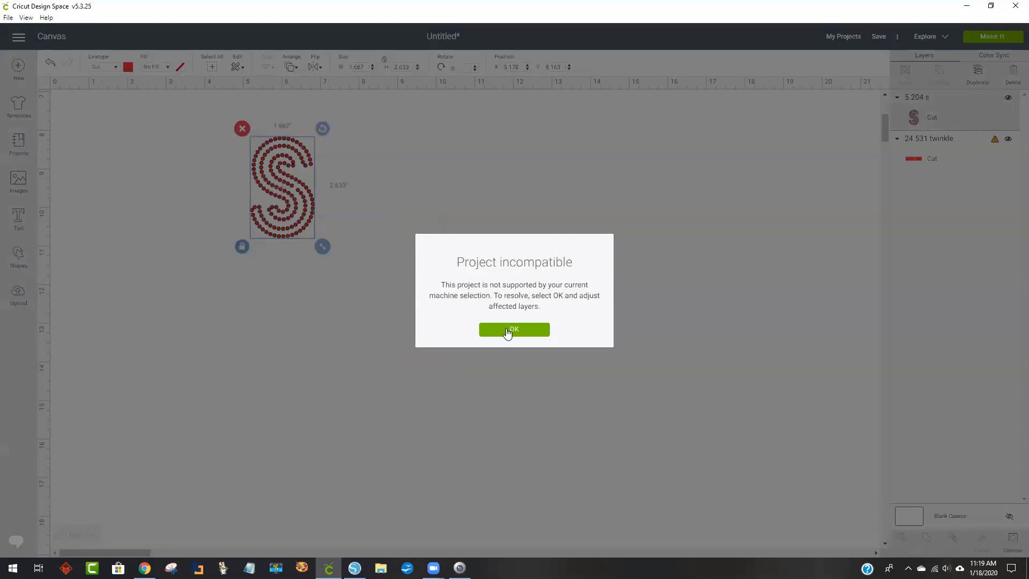
click(508, 332)
Delete the TWINKLE template, preview the remaining S on the cutting mat, and return to the canvas
scroll(701, 264, up, 5)
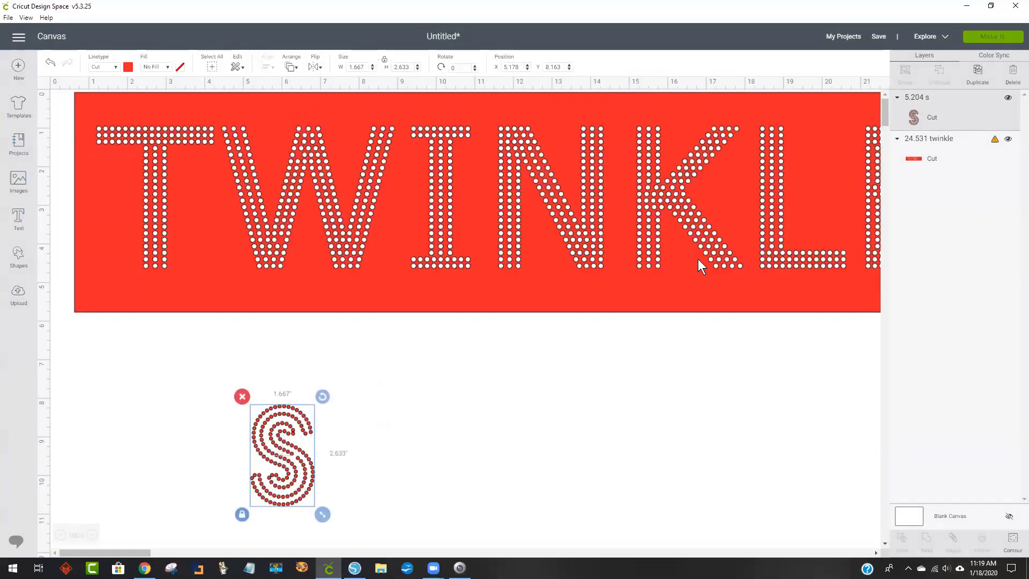
click(694, 252)
key(Delete)
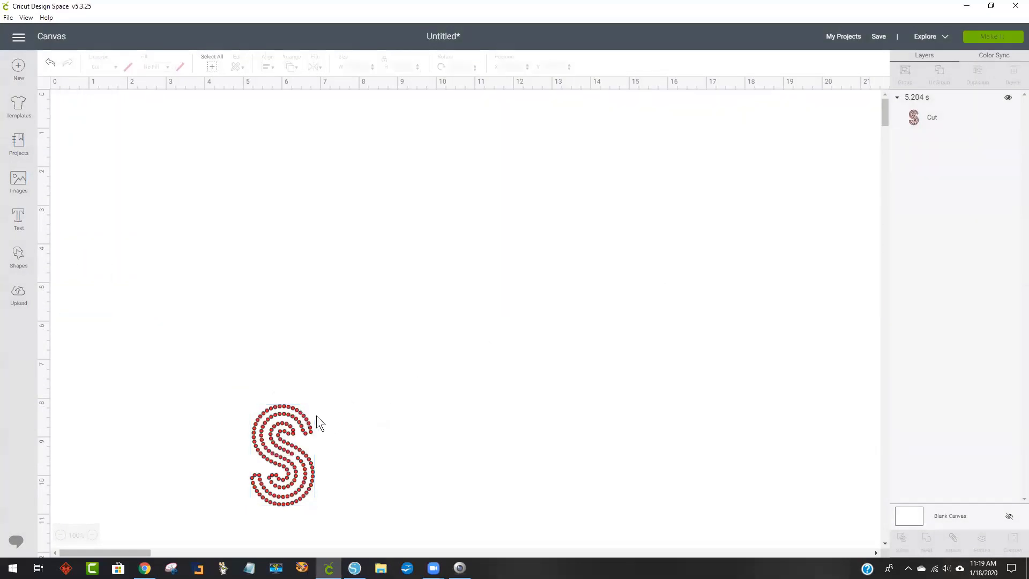
click(1004, 37)
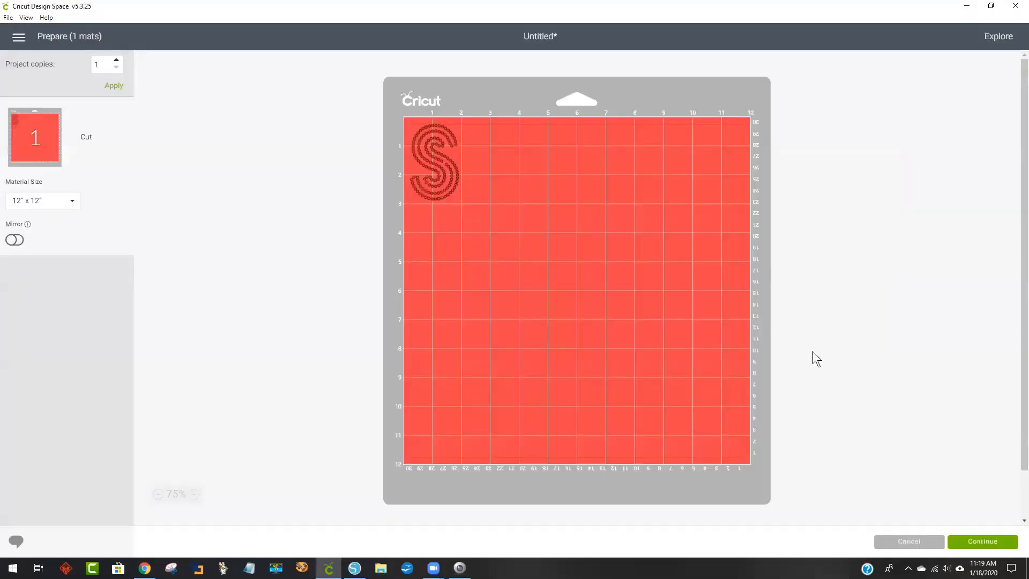
click(921, 542)
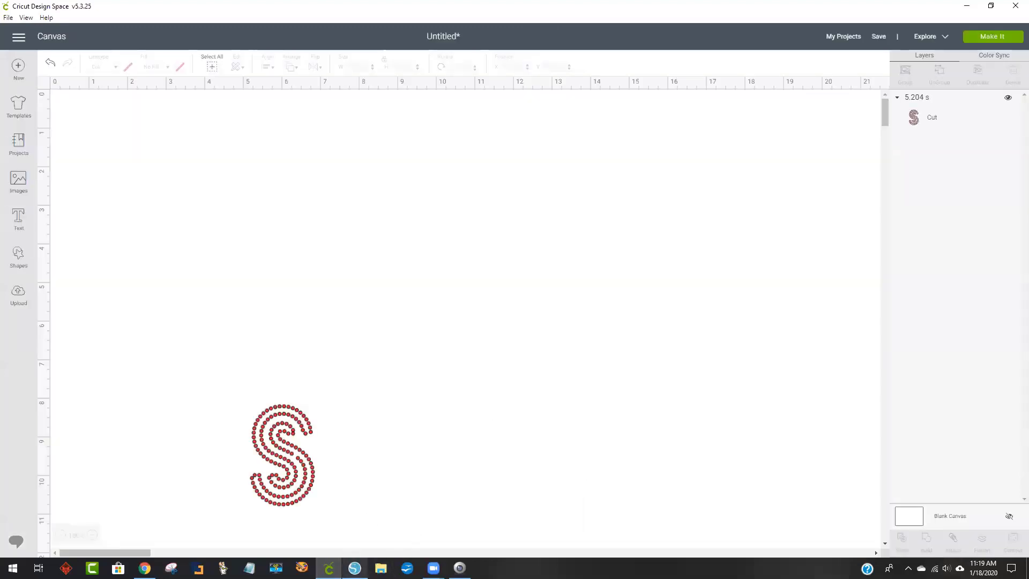
Switch to Silhouette Studio, release the S's rhinestones from the text, and group all of them together
click(355, 568)
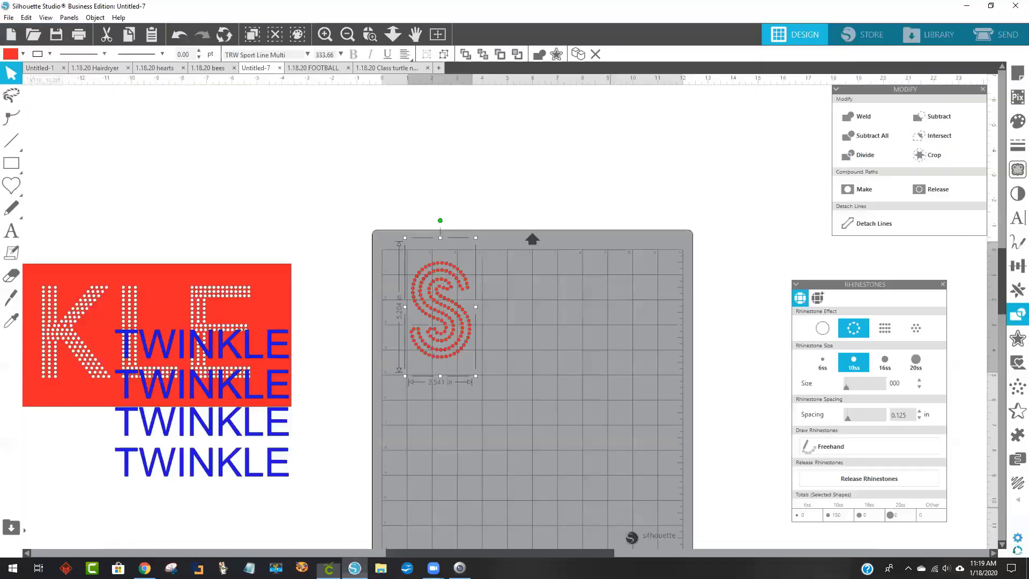
click(458, 335)
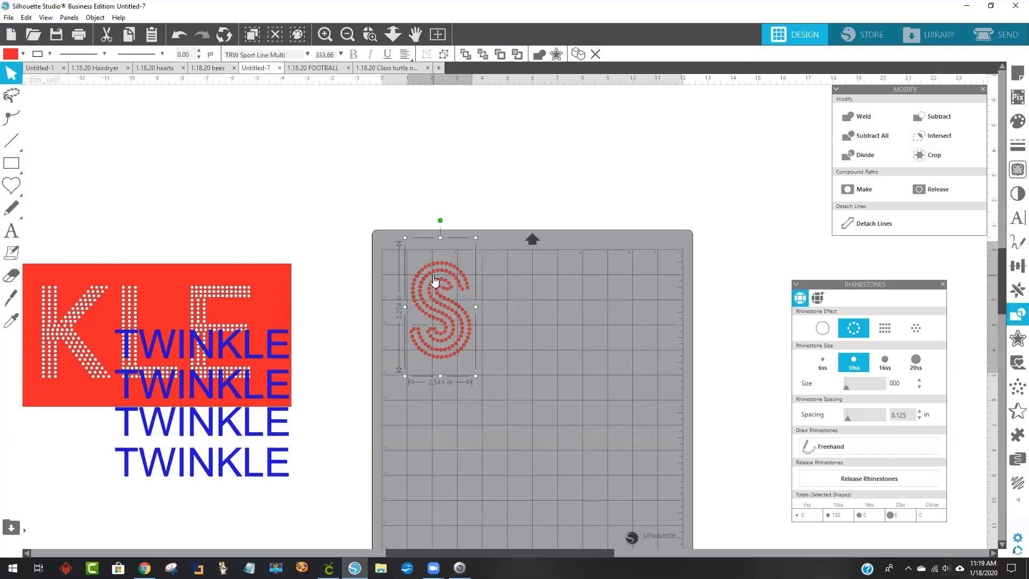
click(893, 482)
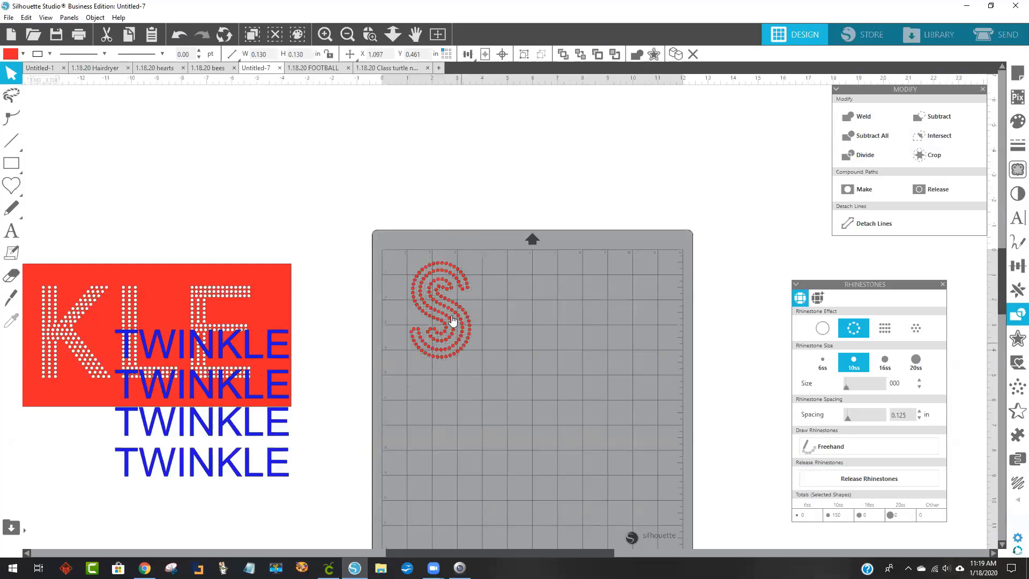
click(447, 300)
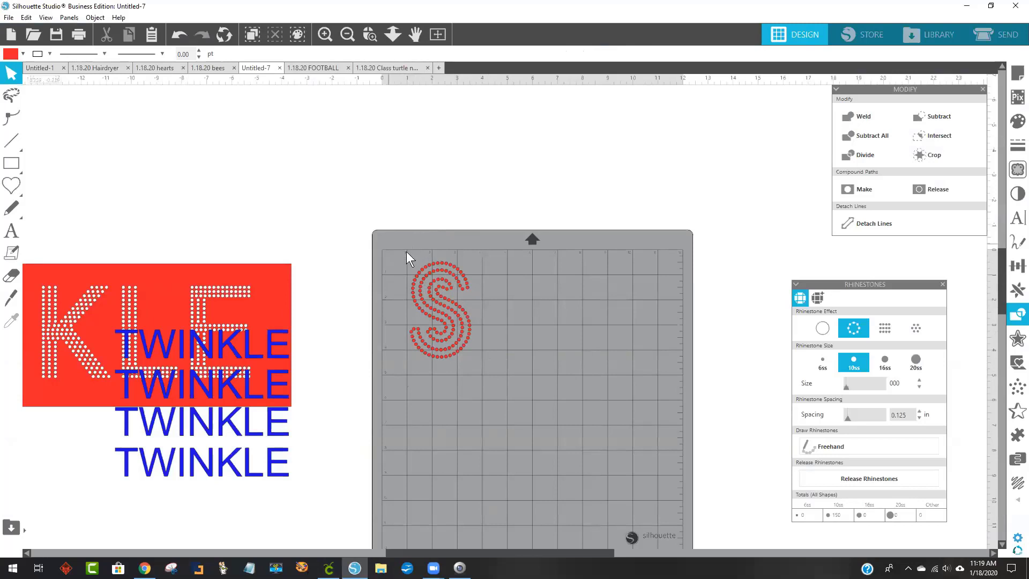
drag(389, 245, 528, 427)
right_click(453, 350)
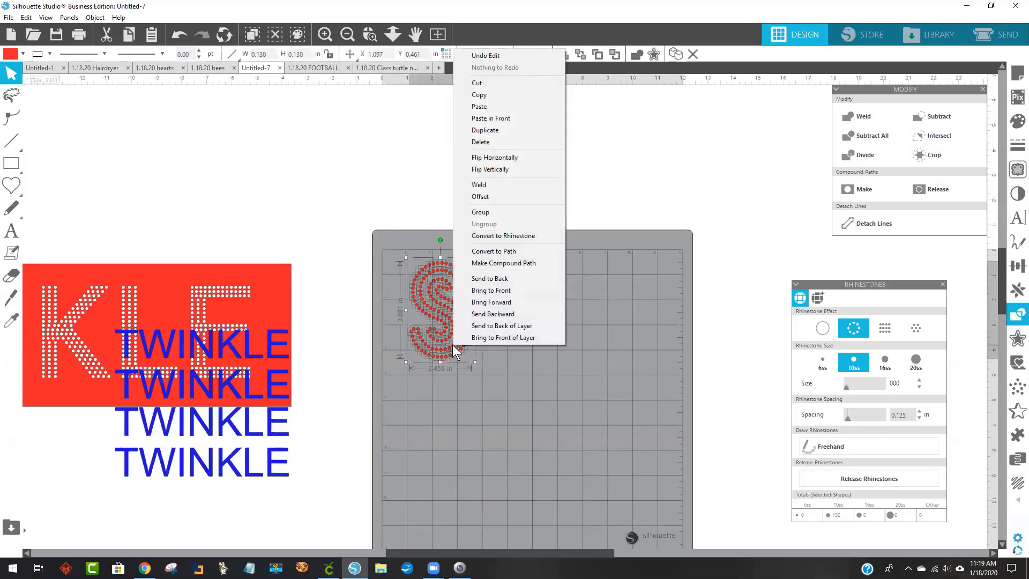
click(477, 209)
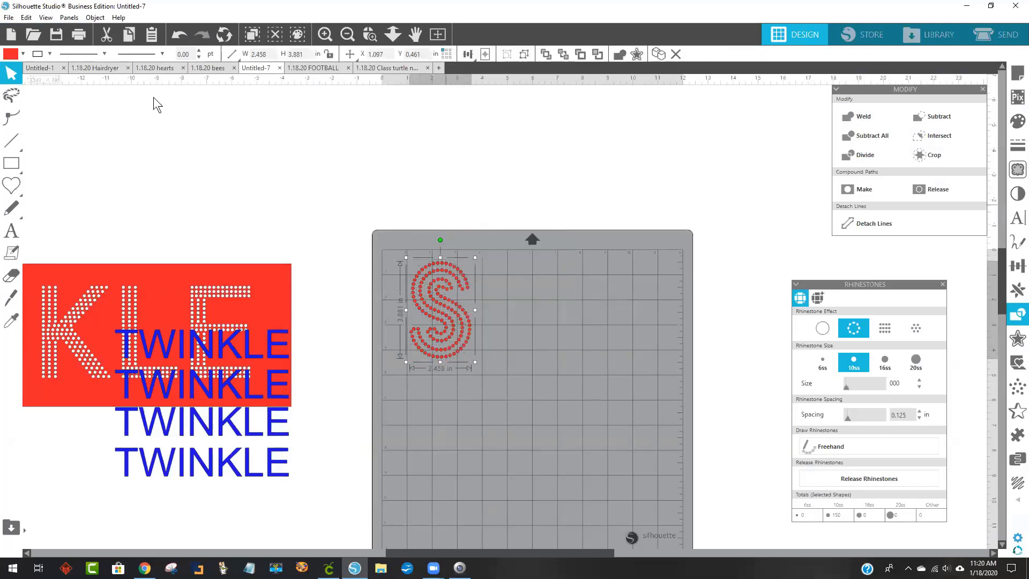
Save only the selected grouped S to the hard drive's Downloads folder as an SVG file named "s"
click(8, 17)
mouse_move(65, 129)
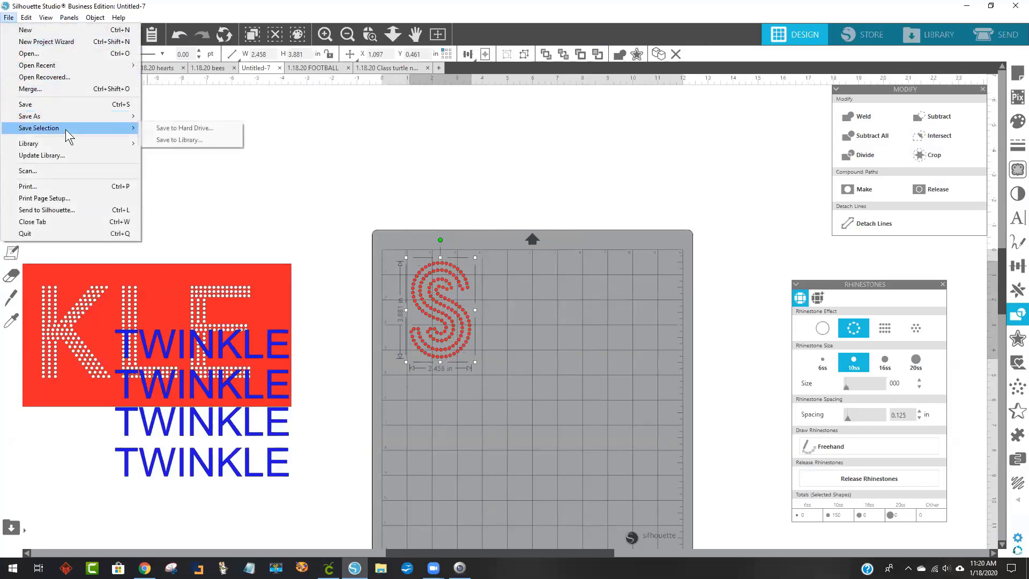
click(202, 127)
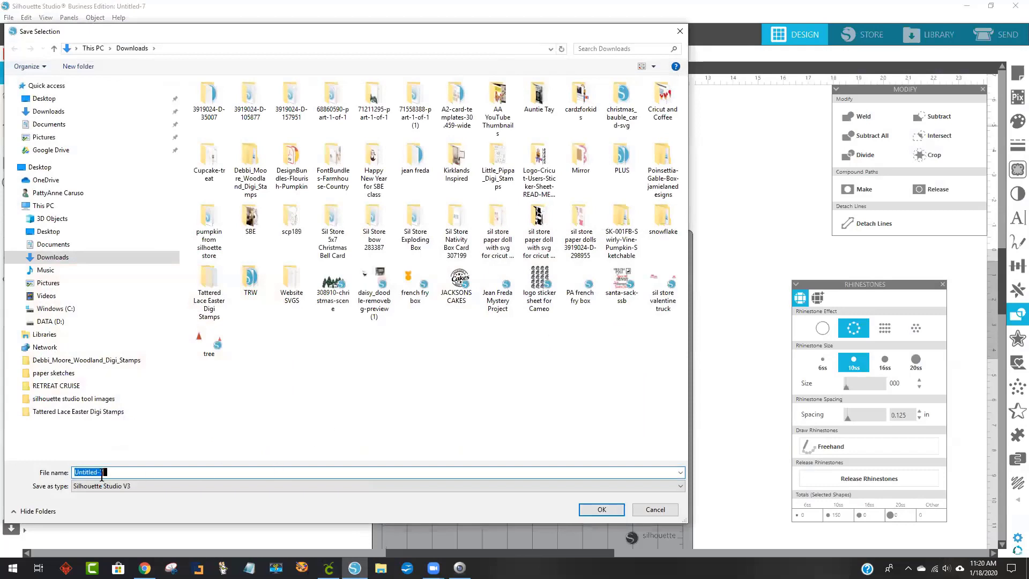
click(117, 468)
key(ctrl+a)
text(s)
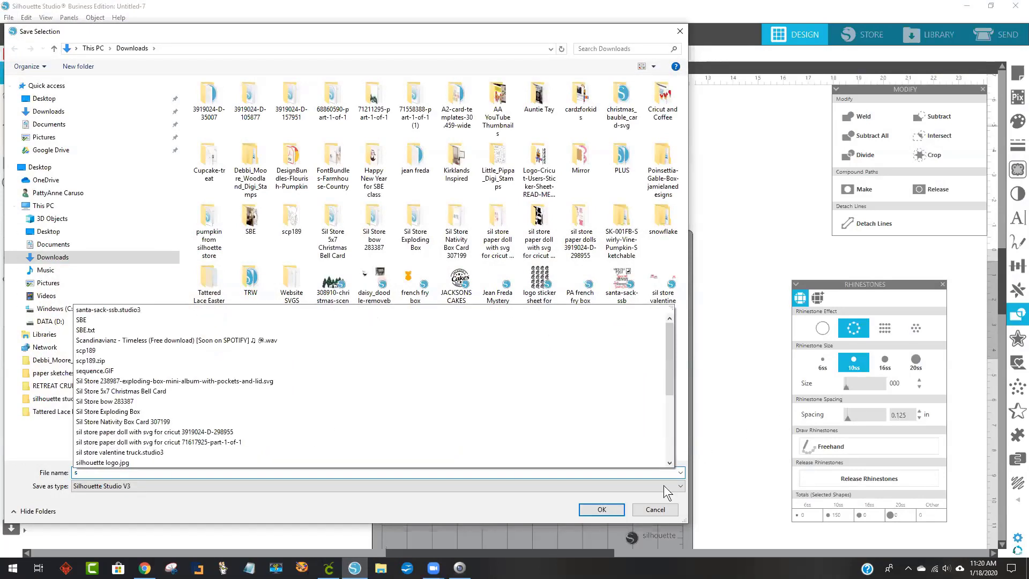
click(420, 487)
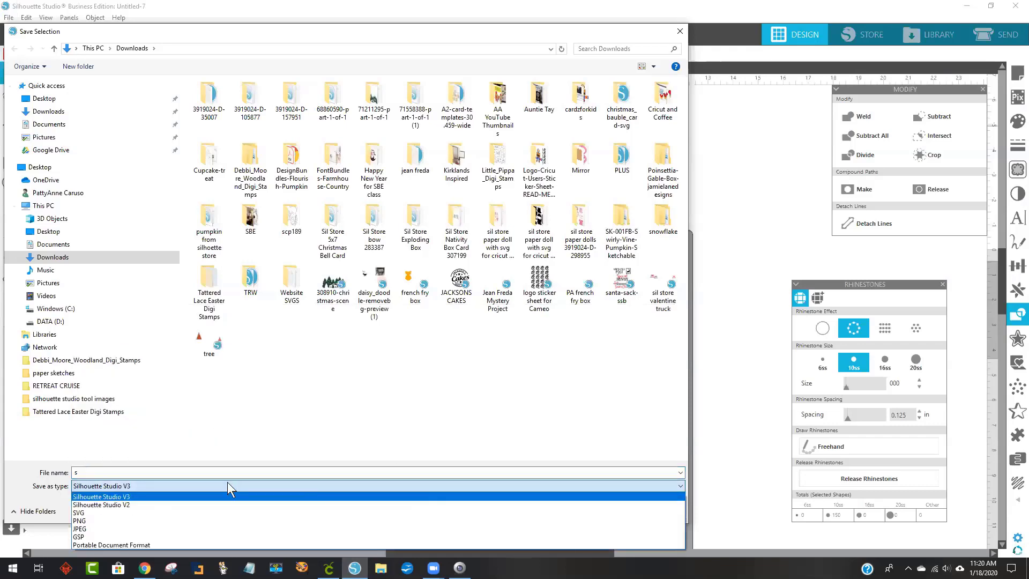
click(126, 511)
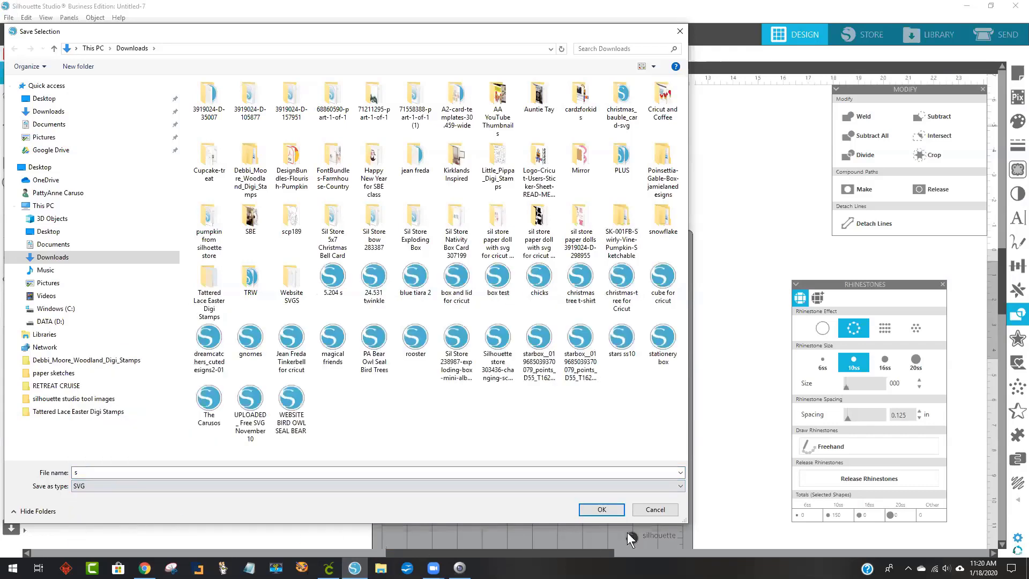
click(595, 509)
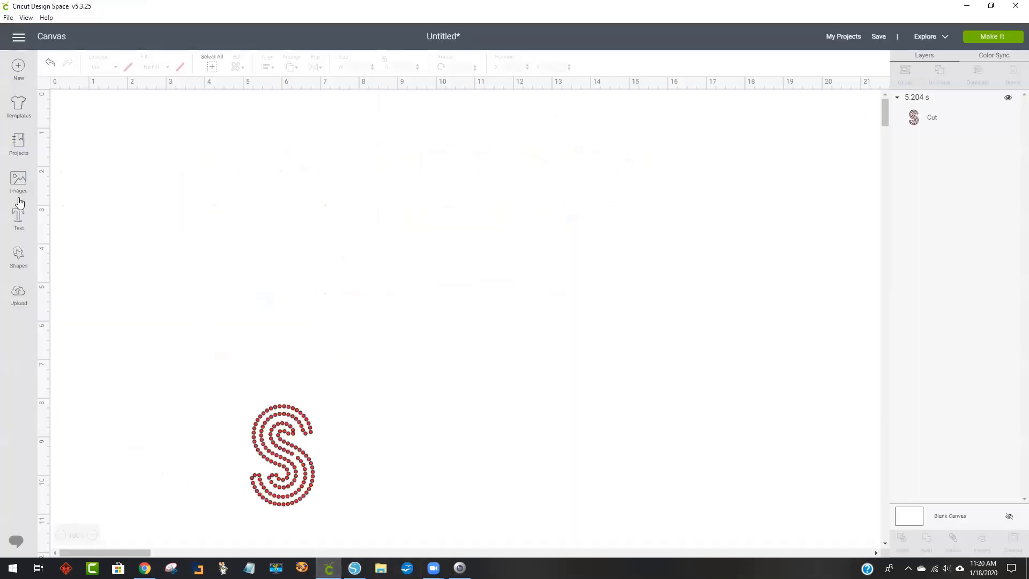
Upload the SVG file "s" from the Downloads folder under the image name "s" and insert it onto the canvas
click(18, 294)
click(269, 271)
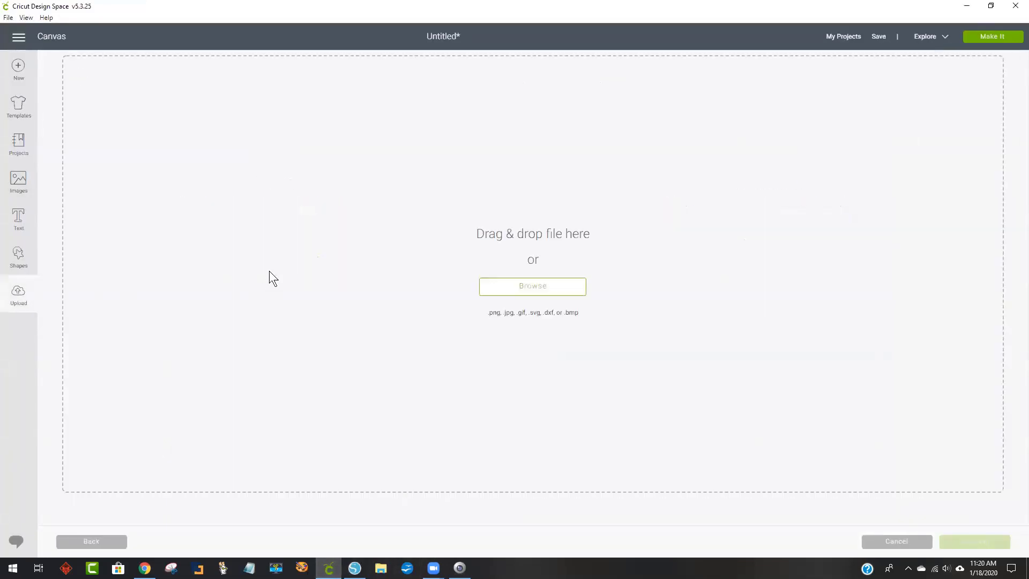
click(521, 294)
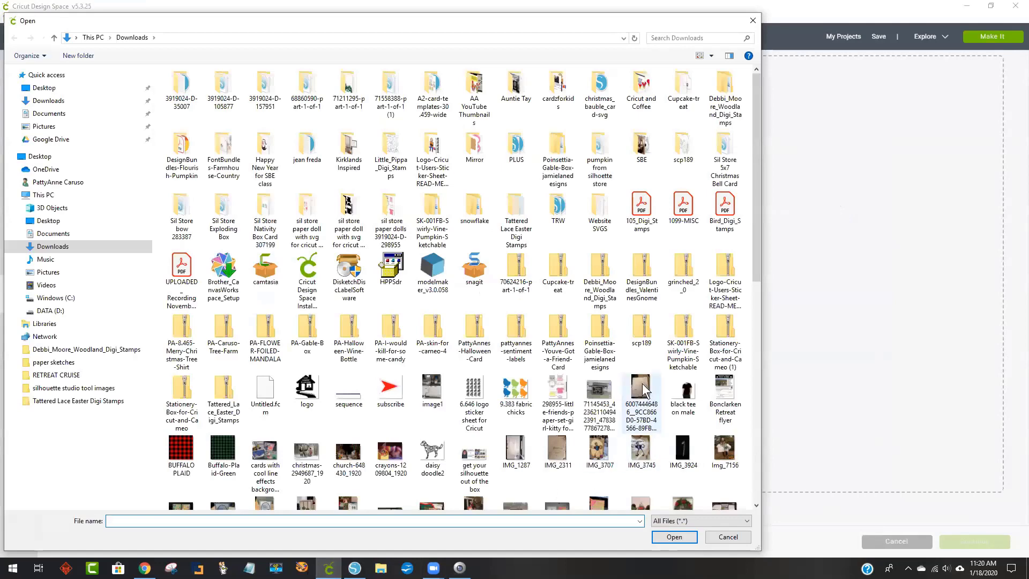
scroll(630, 375, down, 10)
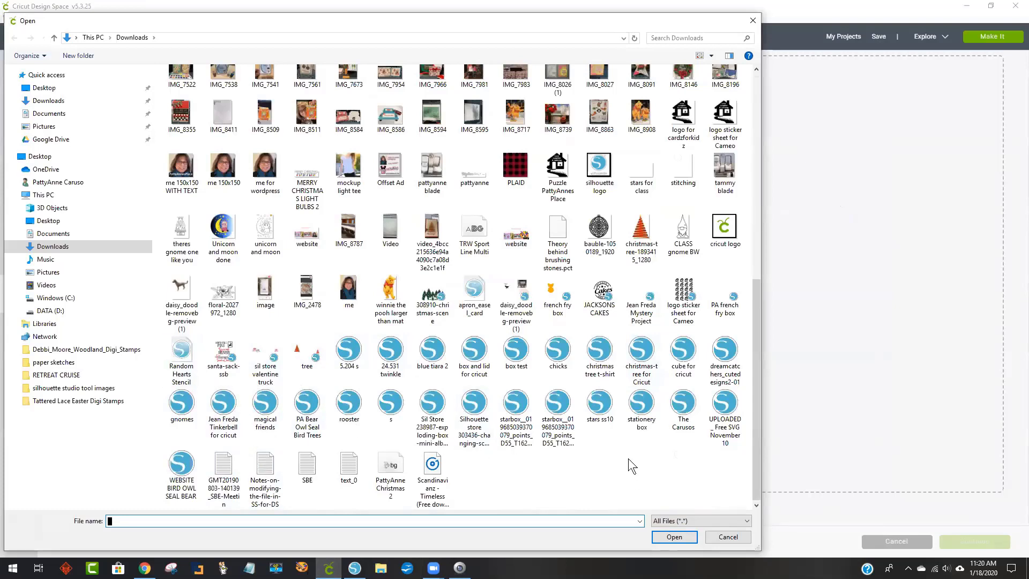
click(391, 405)
click(676, 536)
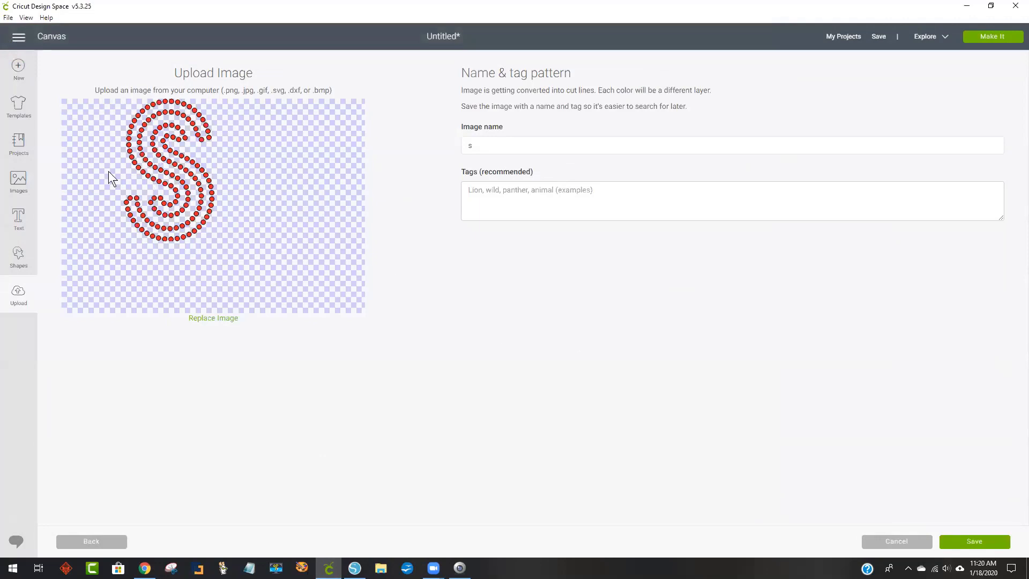
click(981, 543)
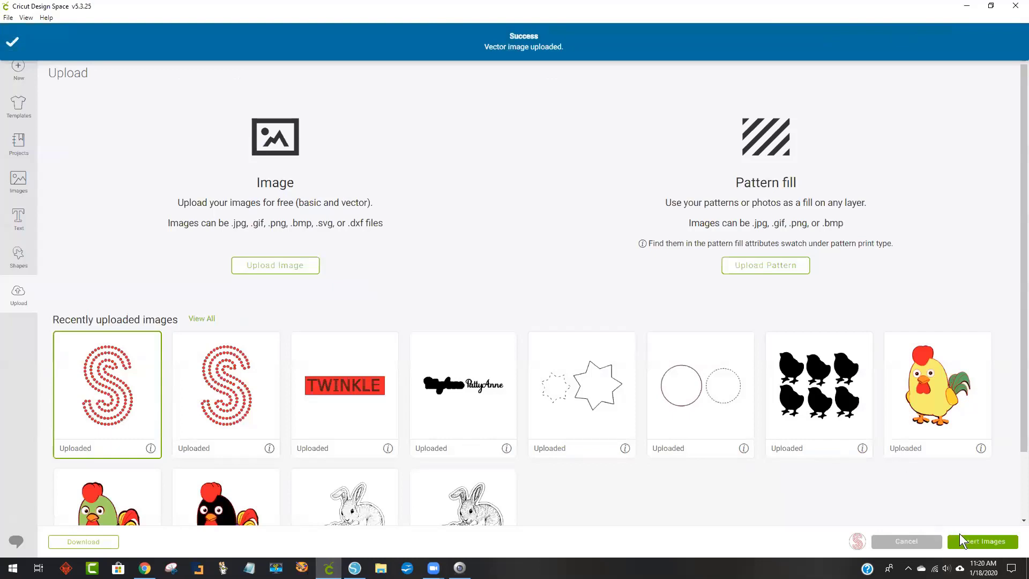
click(974, 542)
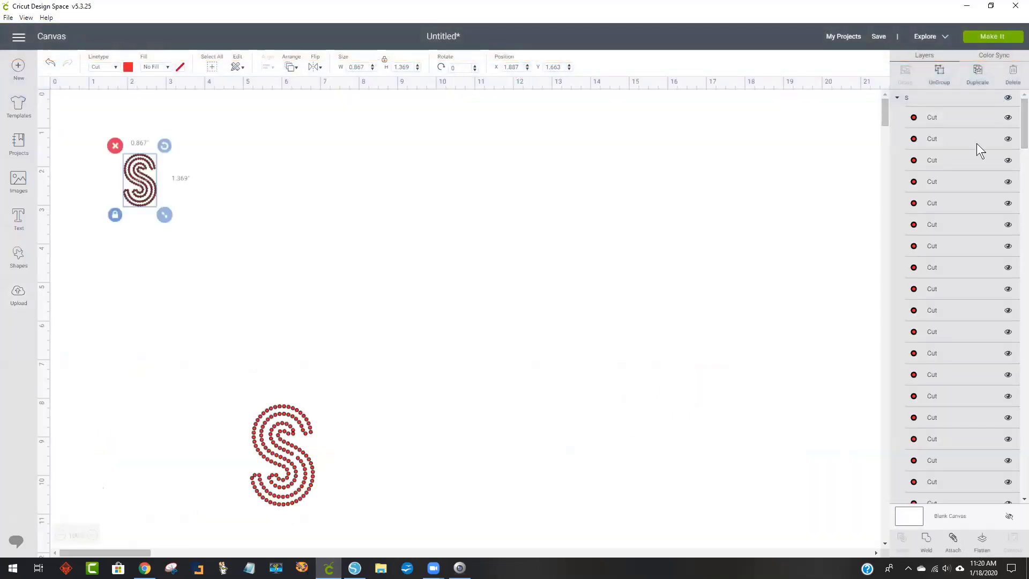
Examine the layer list of the inserted S to see how its rhinestone circles are organised
scroll(934, 214, down, 5)
scroll(939, 243, down, 10)
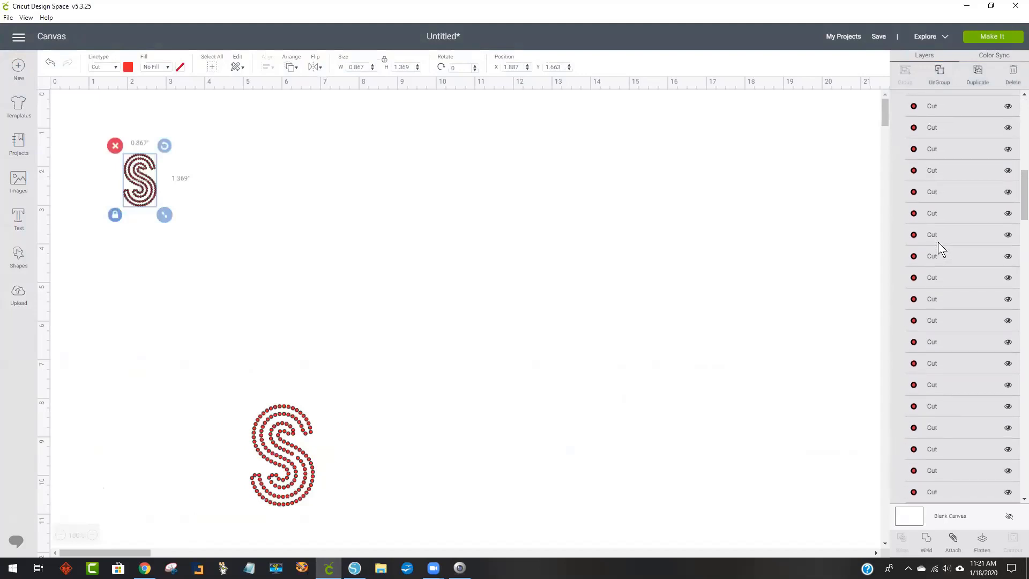
scroll(939, 242, down, 10)
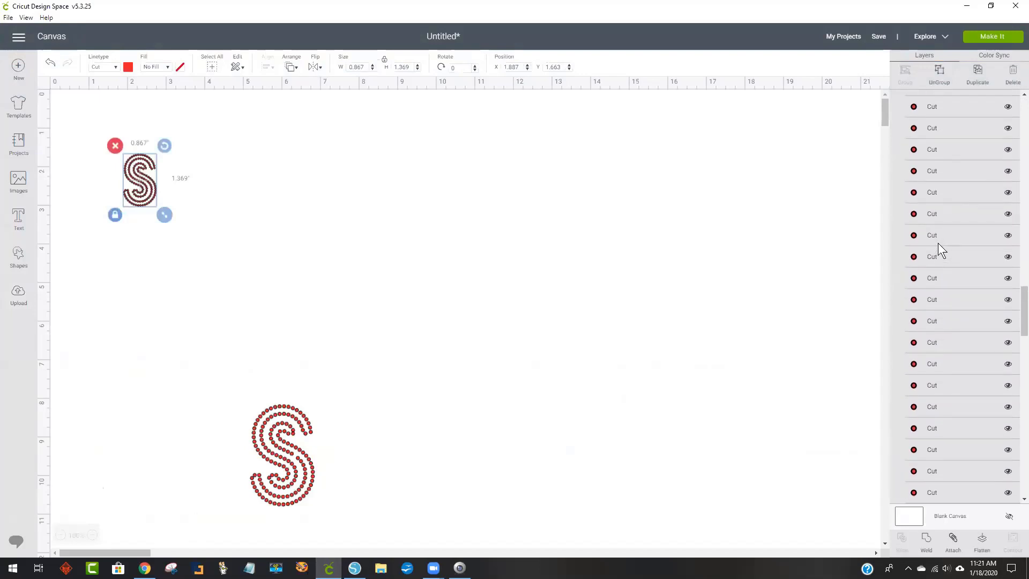
scroll(938, 243, down, 6)
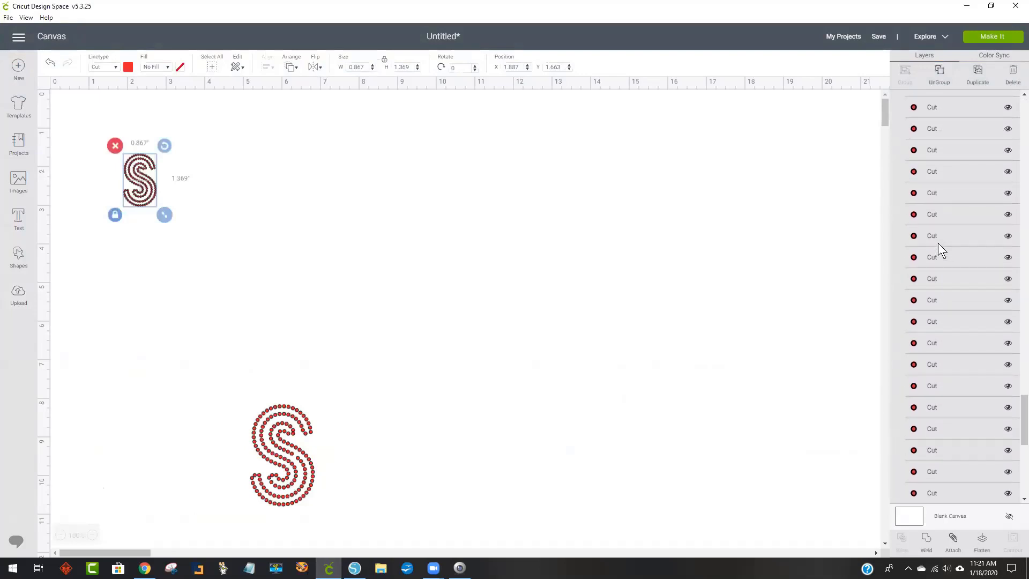
scroll(938, 243, up, 7)
scroll(1012, 263, up, 8)
scroll(960, 257, up, 8)
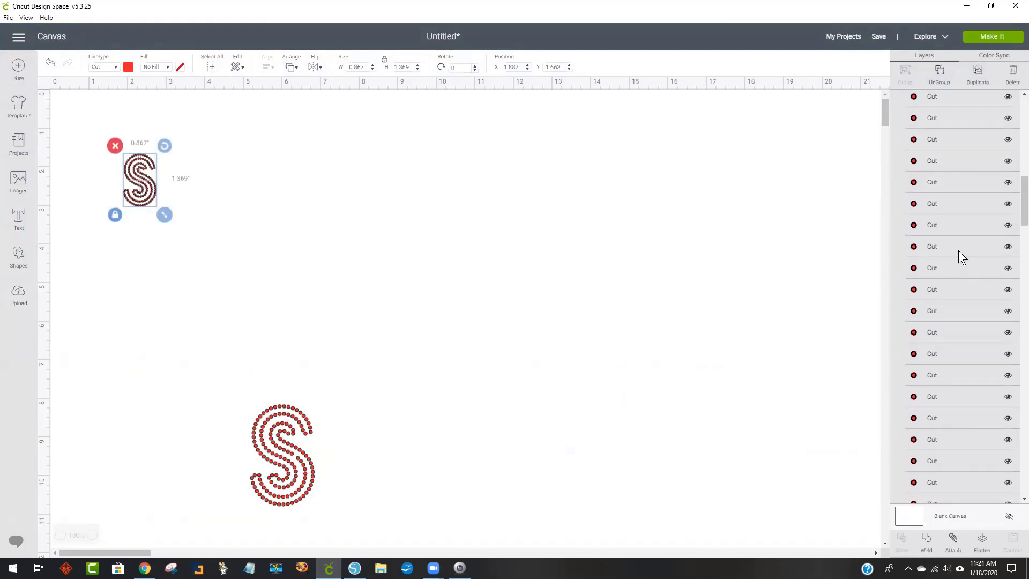
Weld the inserted S's circles into a single layer and enlarge it to about 3.32 by 5.24 inches
click(283, 285)
drag(241, 275, 77, 120)
click(928, 541)
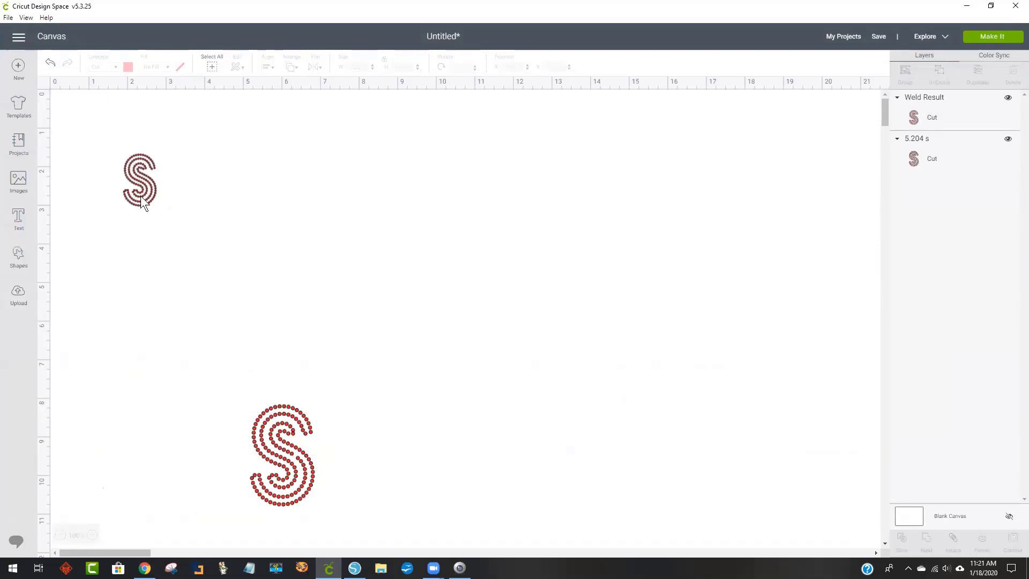
click(150, 206)
drag(164, 215, 423, 367)
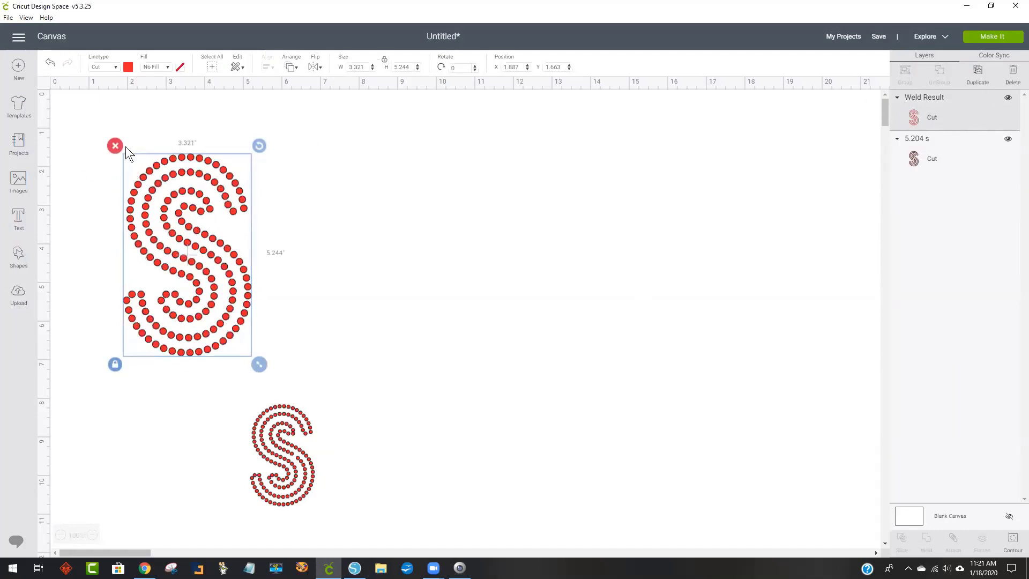
Undo the enlargement and the weld of the inserted S, and review its layer list again
click(51, 65)
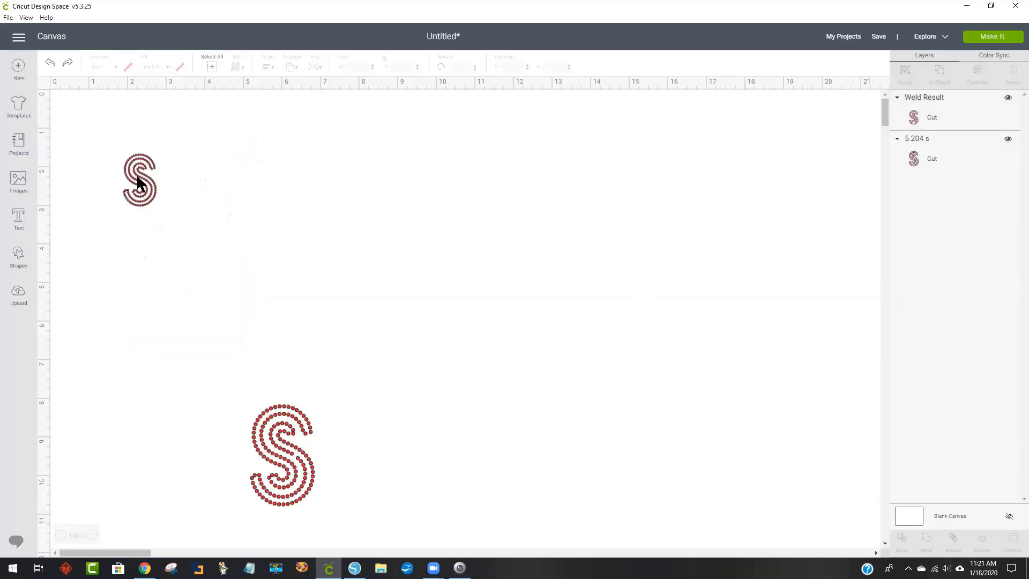
click(52, 65)
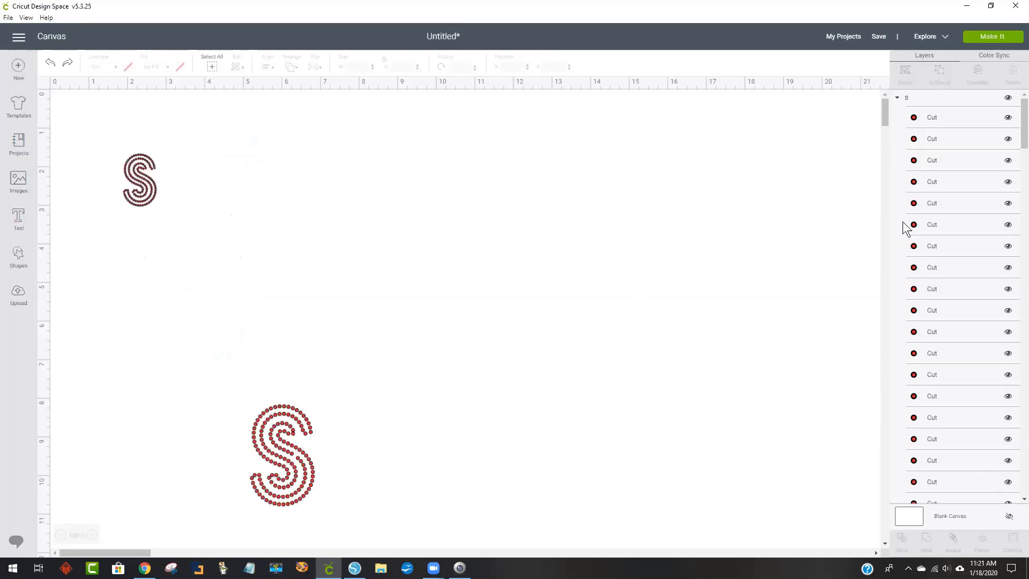
scroll(918, 194, down, 5)
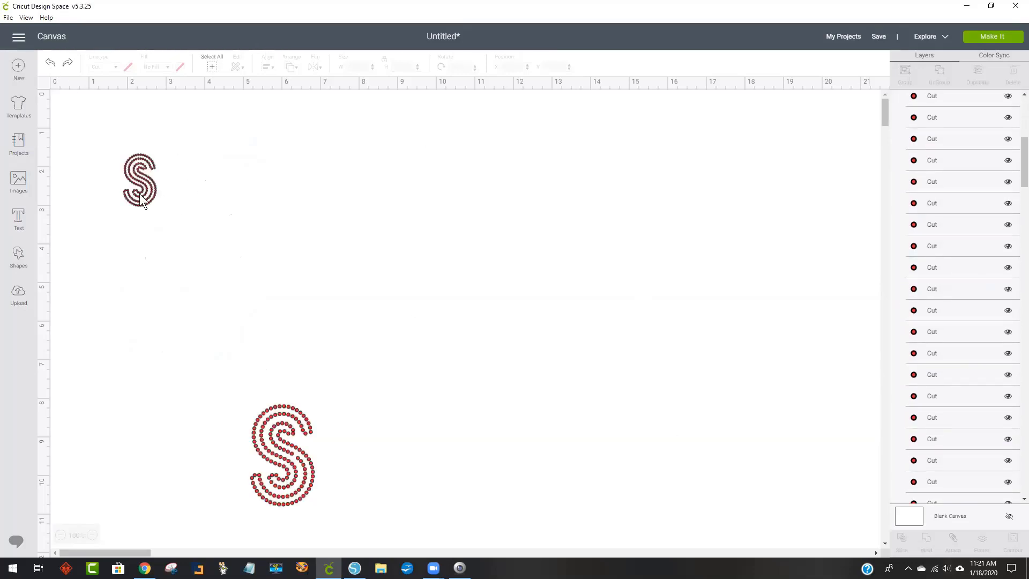
scroll(961, 278, down, 10)
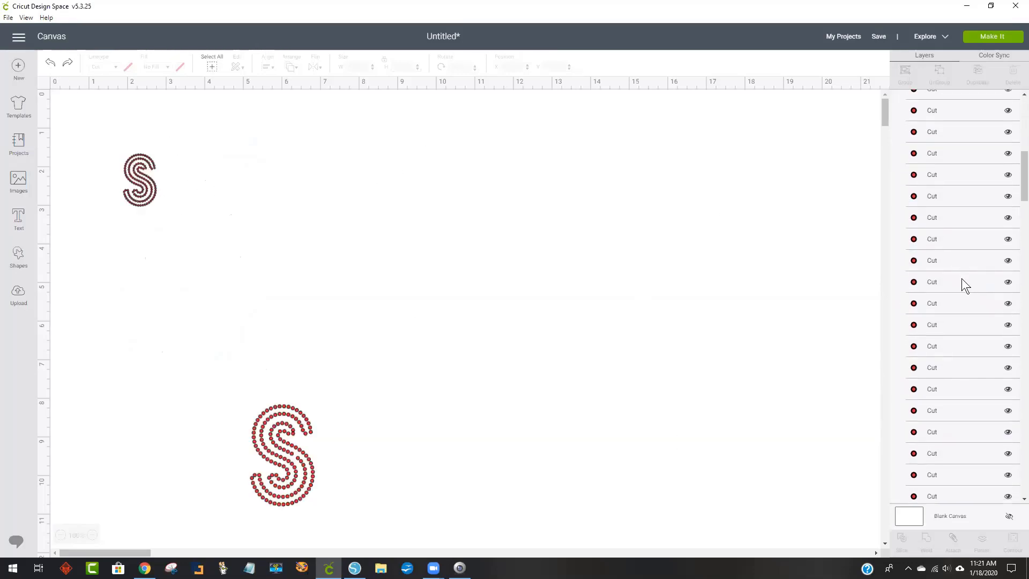
scroll(963, 279, down, 3)
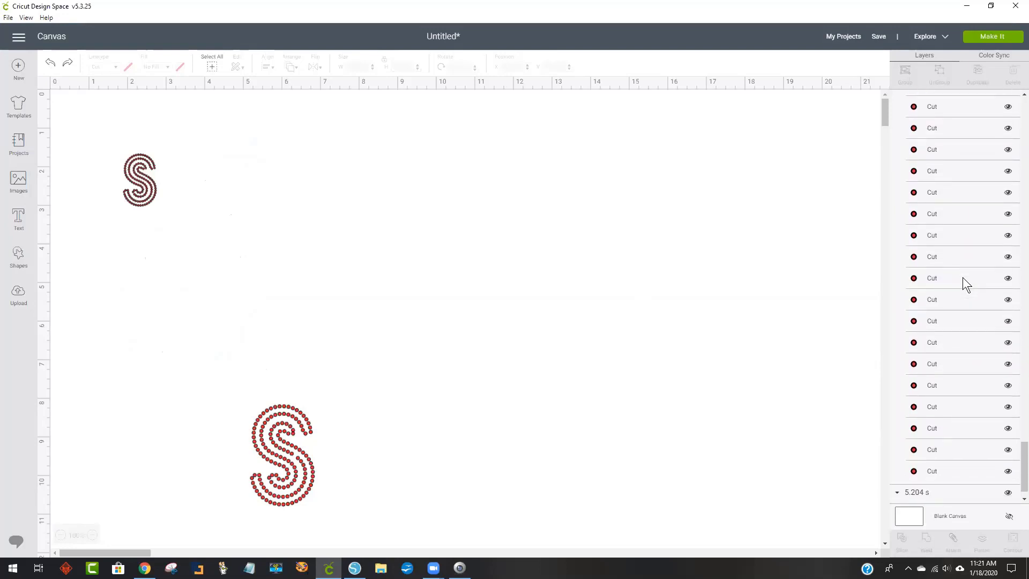
scroll(962, 276, up, 5)
scroll(957, 281, up, 10)
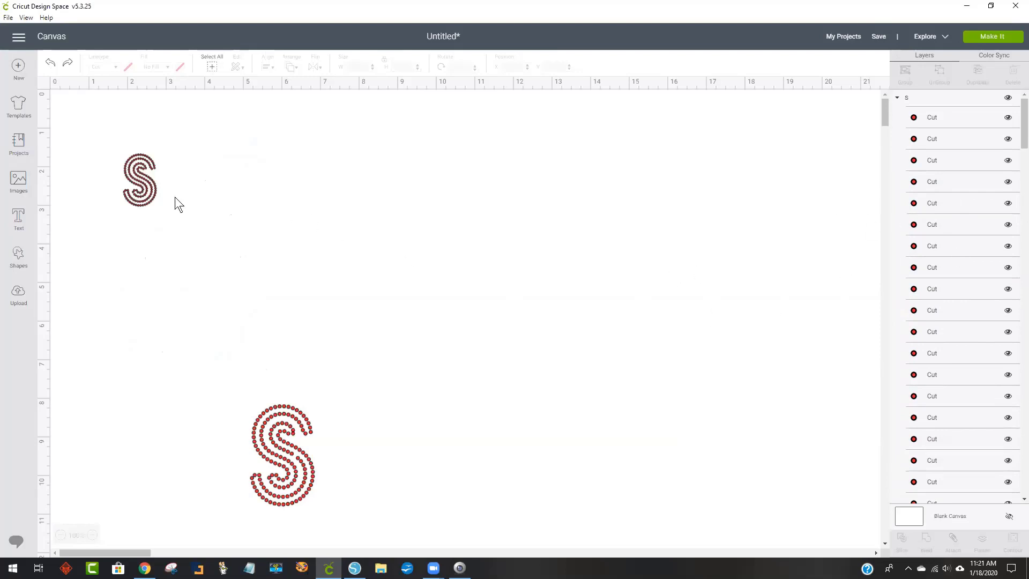
Switch to Silhouette Studio, draw a rectangle about 4.51 by 5.77 inches over the S, and fill it with pink
click(355, 568)
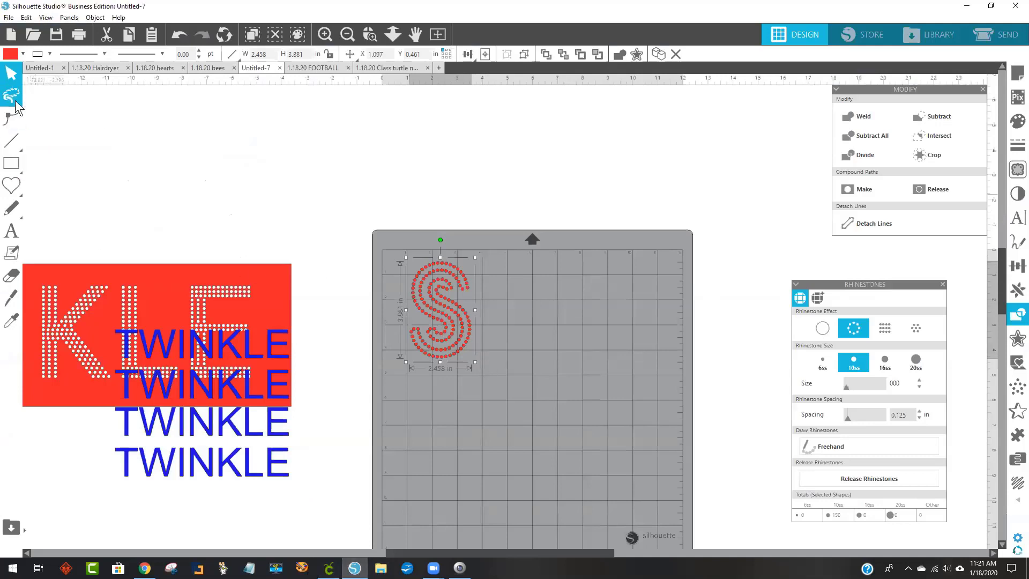
click(11, 163)
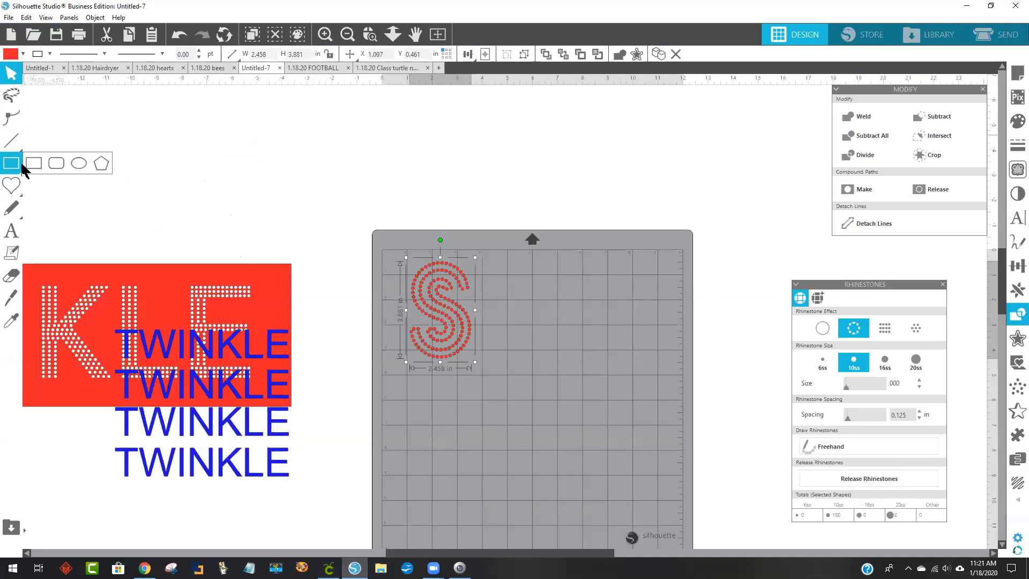
drag(386, 248, 500, 394)
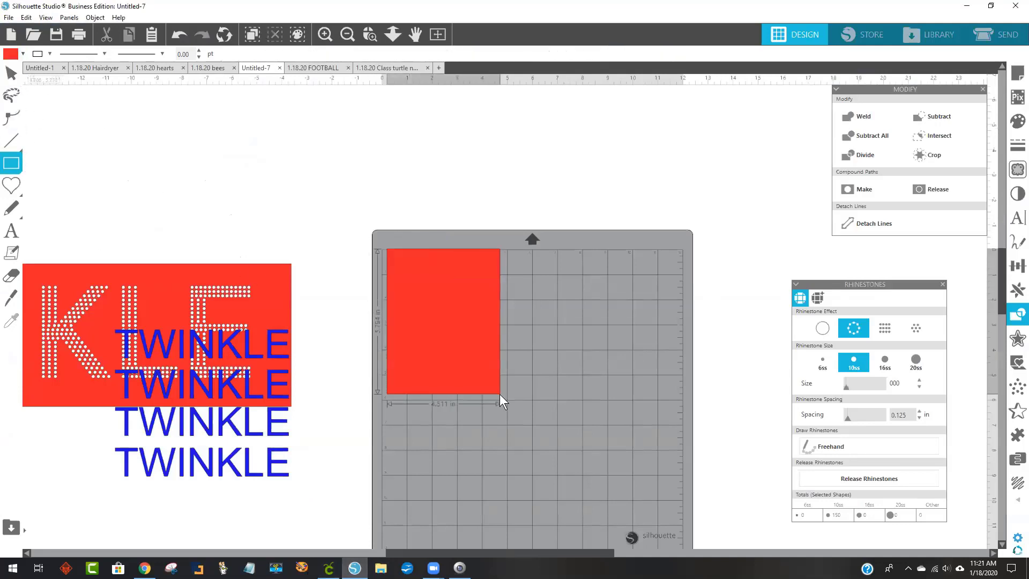
right_click(485, 369)
click(9, 51)
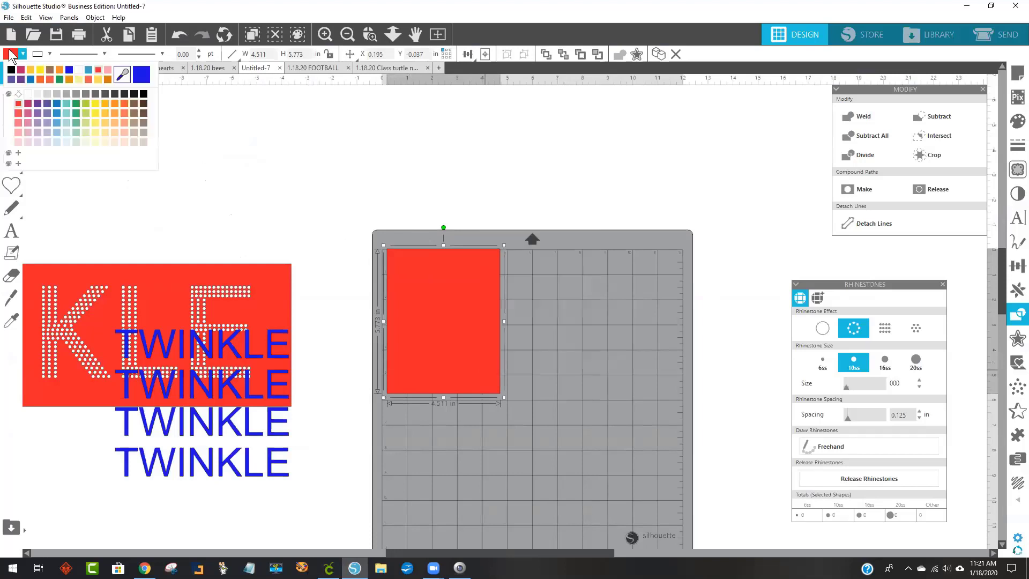
click(19, 70)
Send the pink rectangle behind the S, subtract the S's rhinestone circles from it, and select the resulting template
right_click(458, 298)
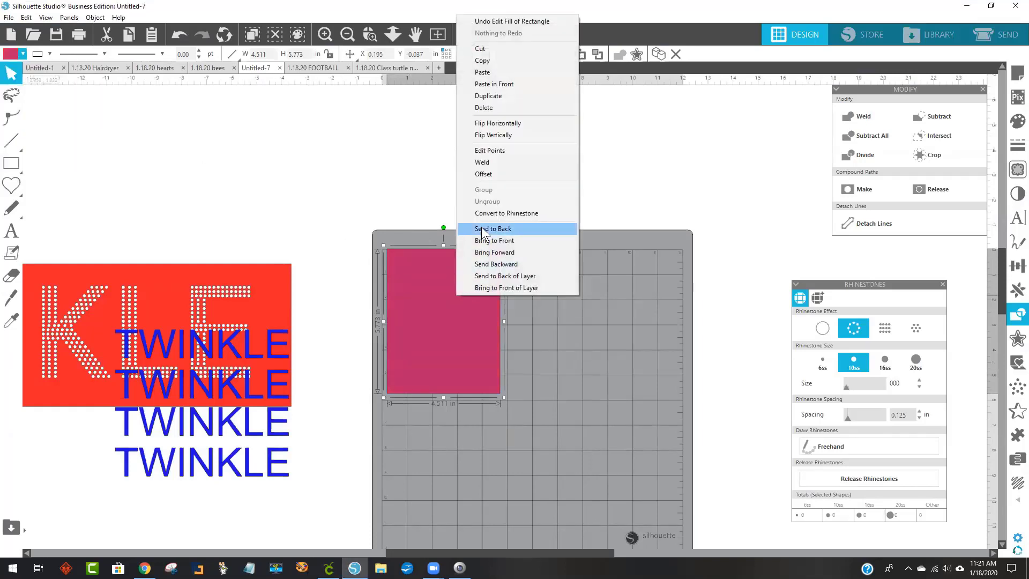
click(467, 229)
drag(548, 391, 394, 246)
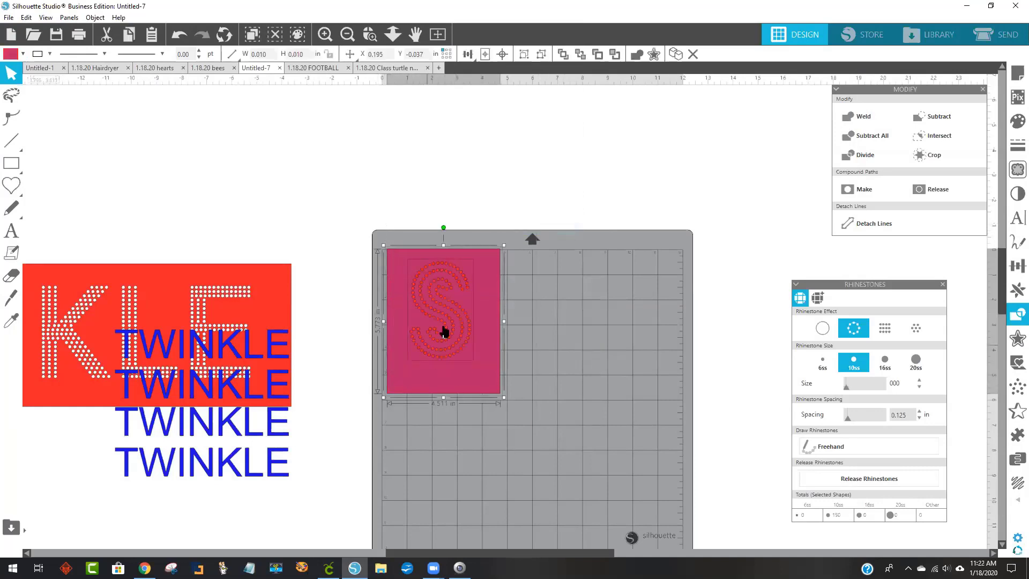
click(954, 121)
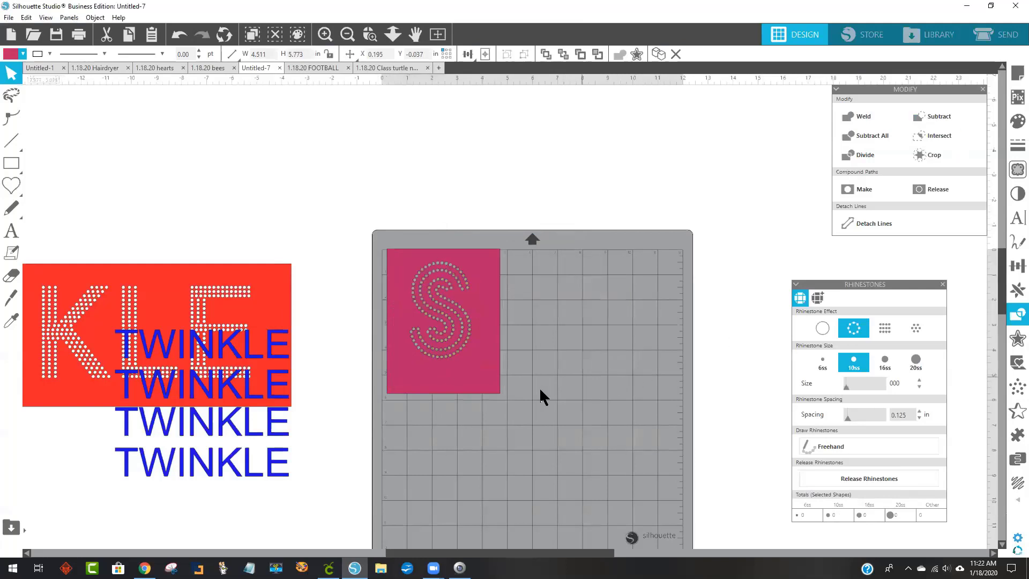
click(454, 293)
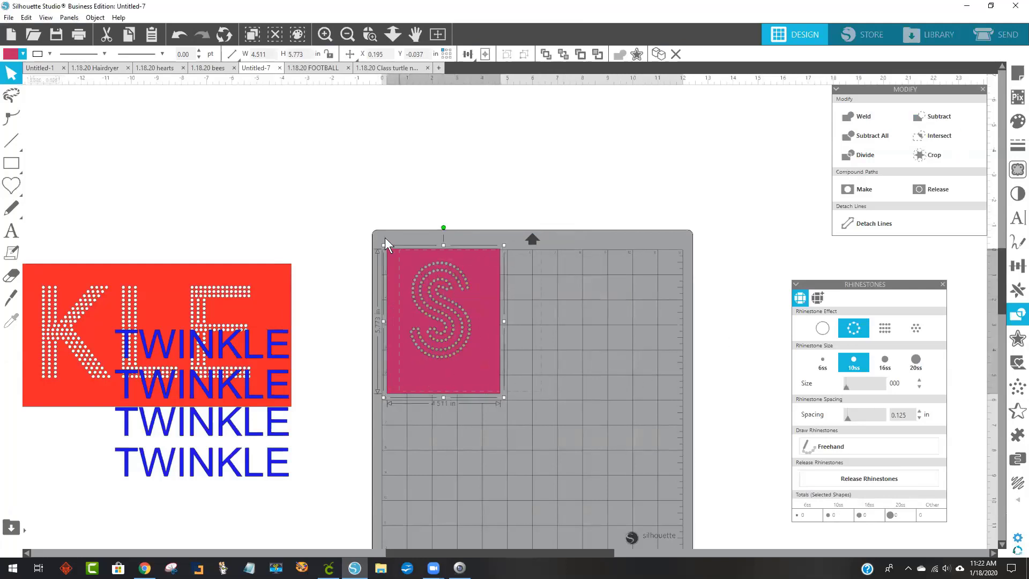
click(9, 17)
mouse_move(51, 117)
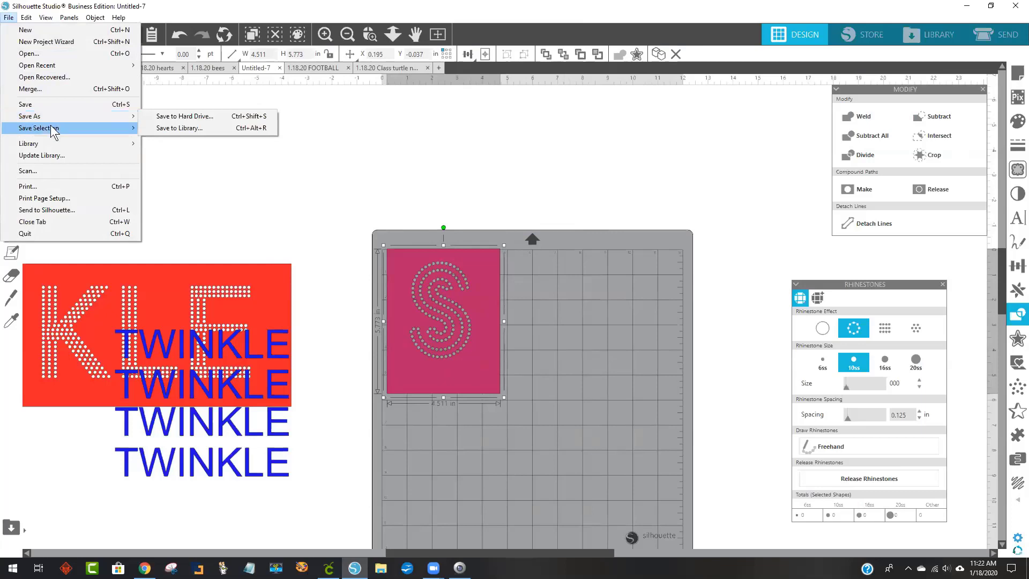
click(179, 140)
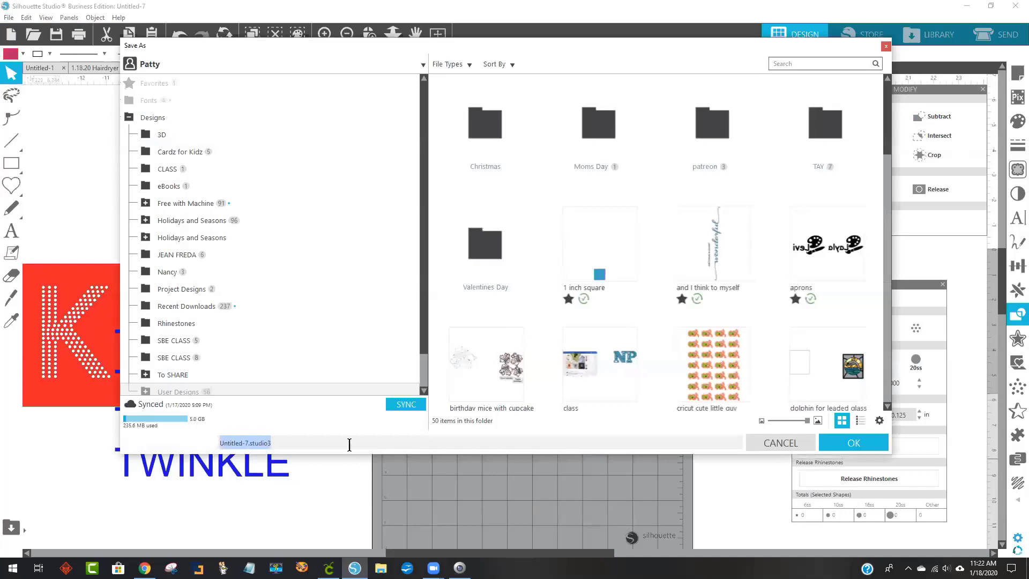
text(s2)
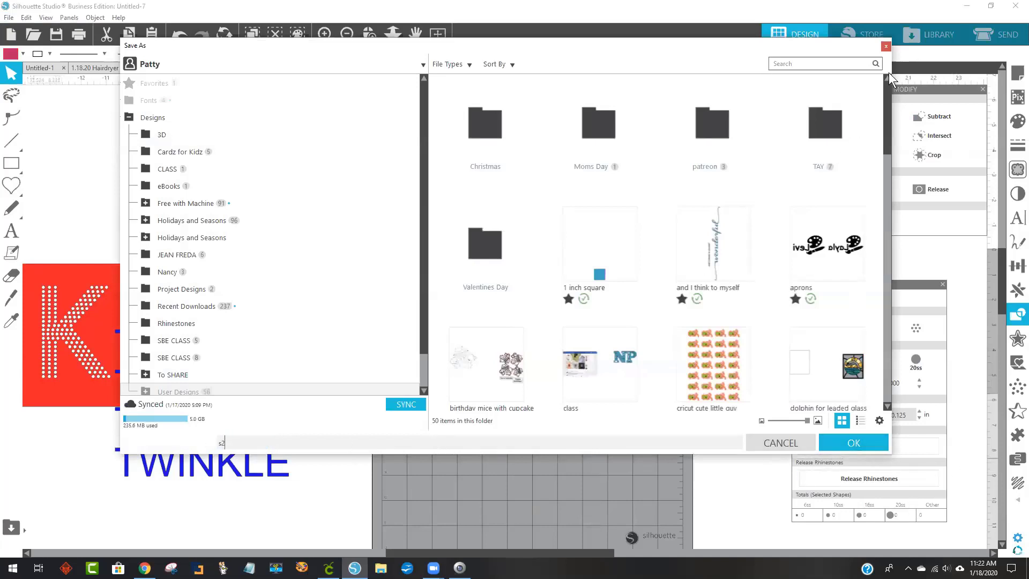
click(887, 48)
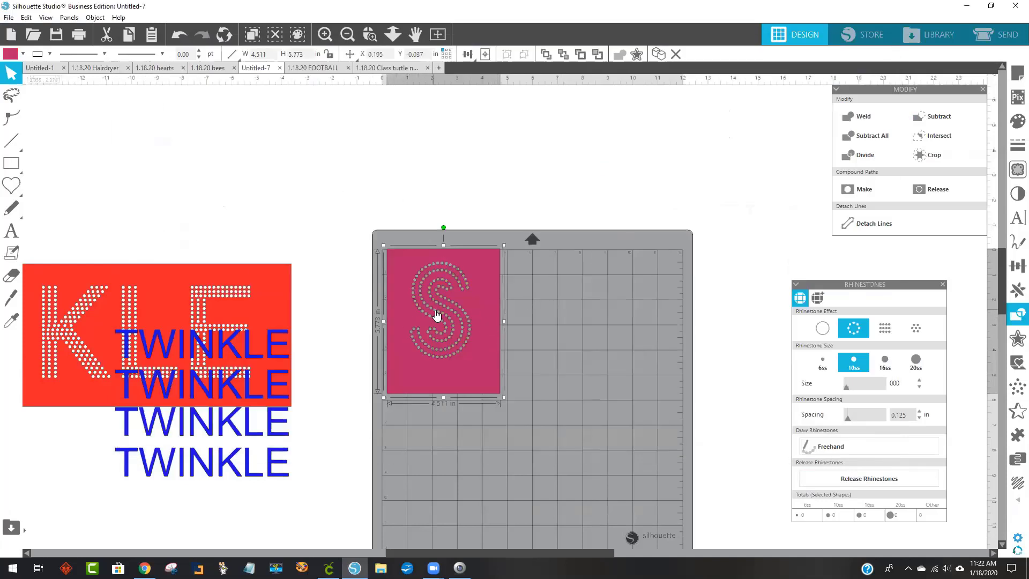
Save only the selected S template to the hard drive's Downloads folder as an SVG named "s2", and return to Cricut Design Space
click(8, 18)
mouse_move(54, 129)
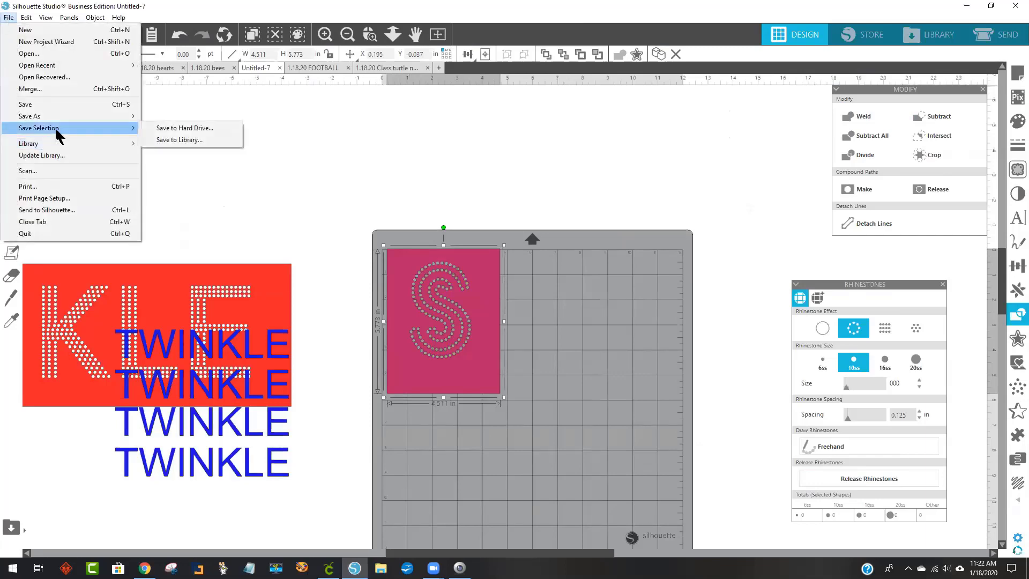
click(210, 130)
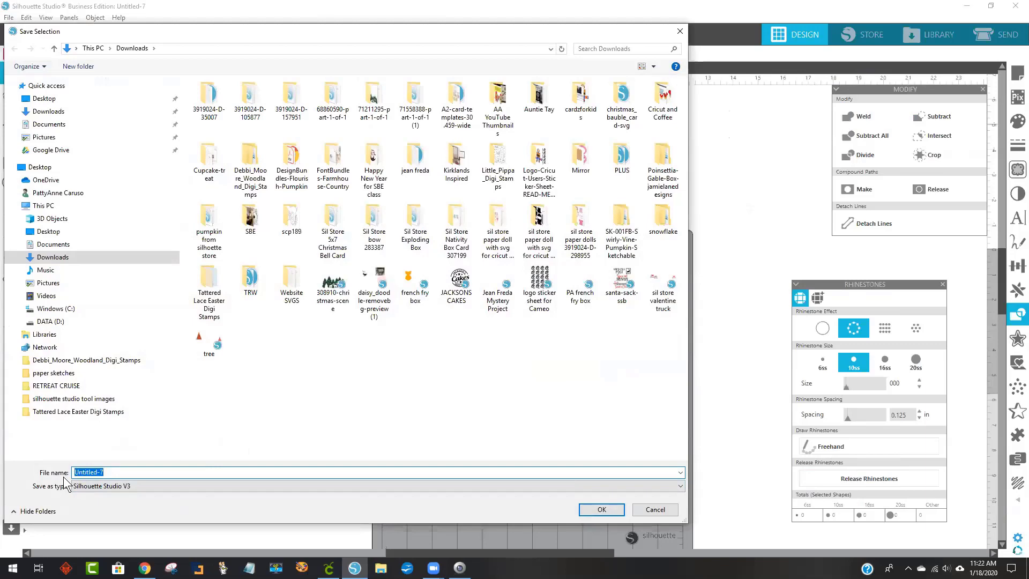
text(s2)
click(115, 488)
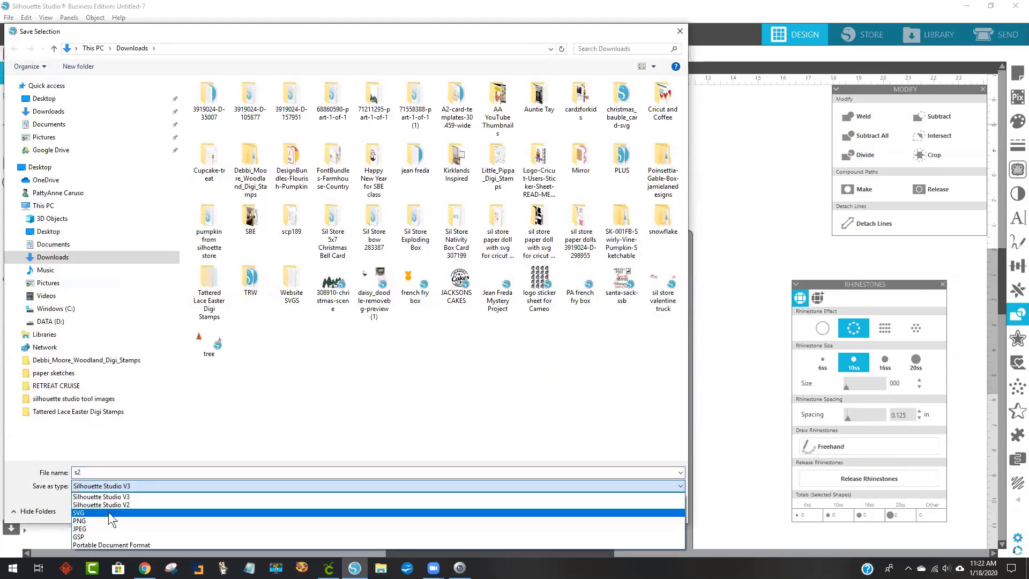
click(108, 512)
click(599, 512)
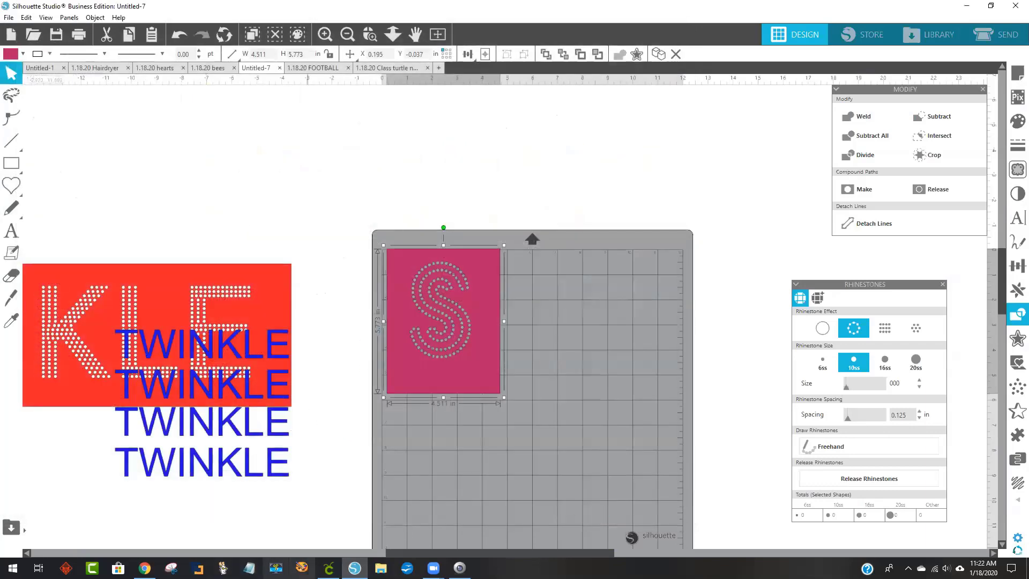
click(329, 568)
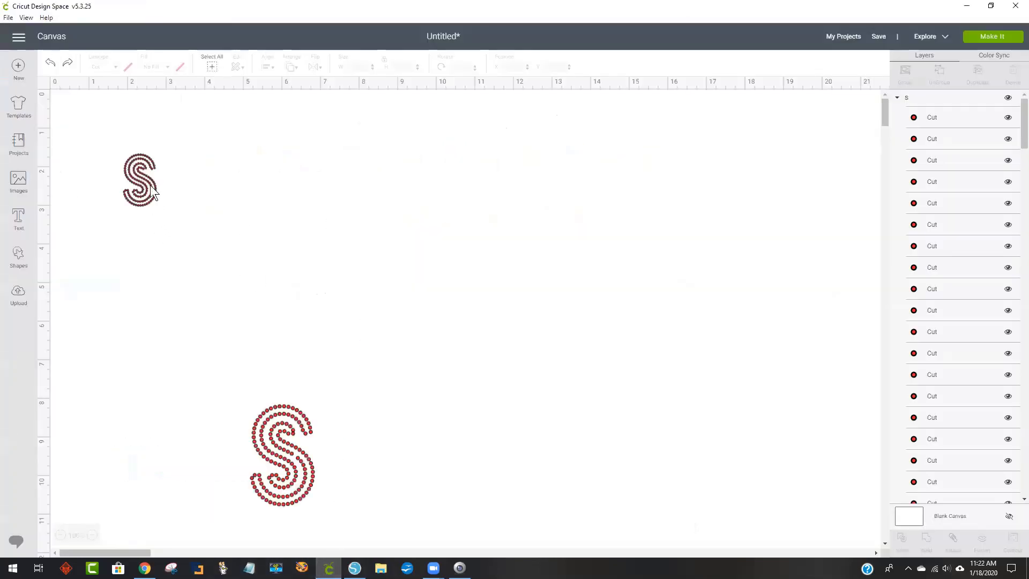
Upload the "s2" SVG from the Downloads folder and save it as an uploaded image named "s2"
drag(116, 127, 217, 256)
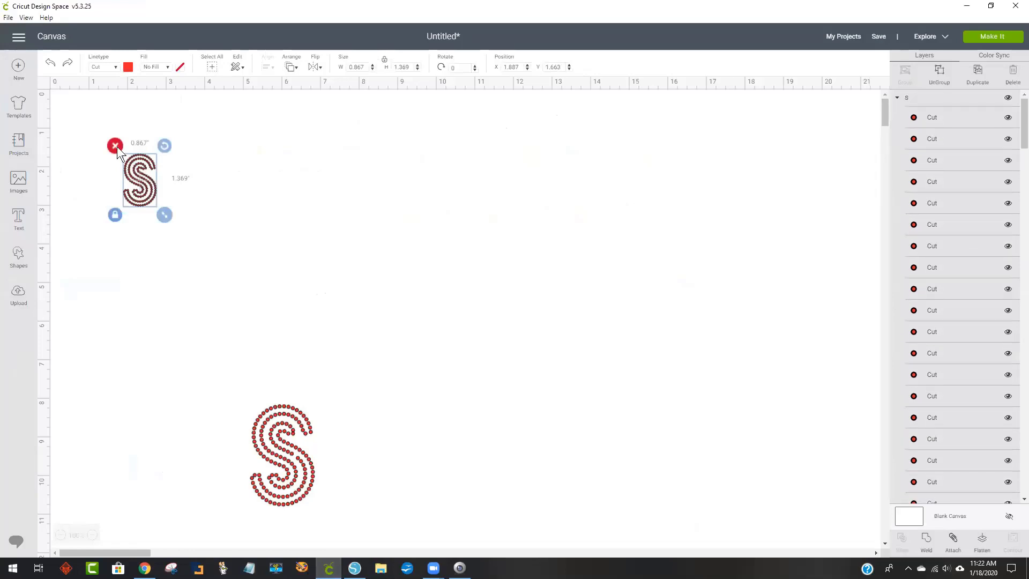
click(129, 262)
click(18, 295)
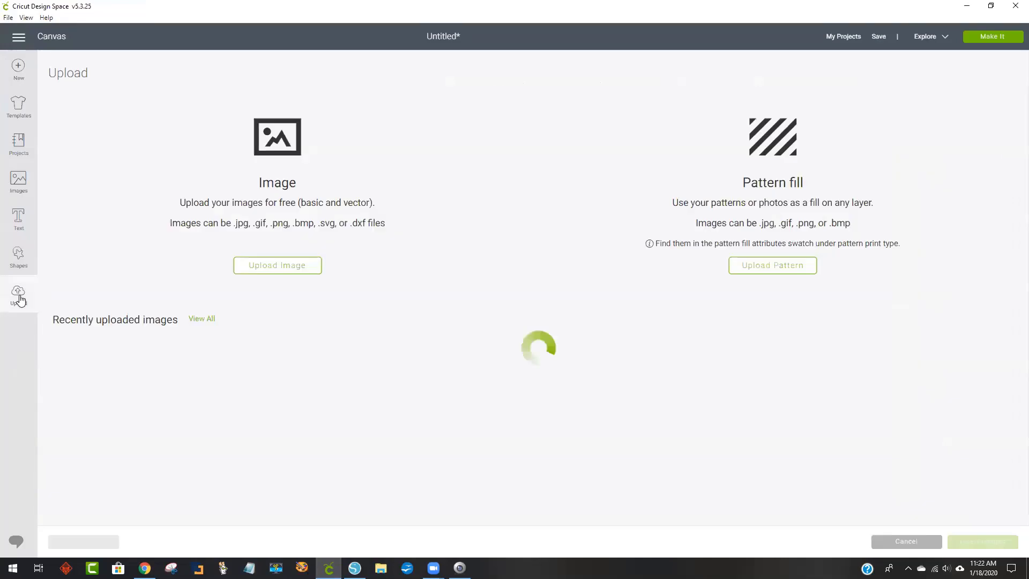
click(274, 265)
click(533, 287)
scroll(321, 288, down, 10)
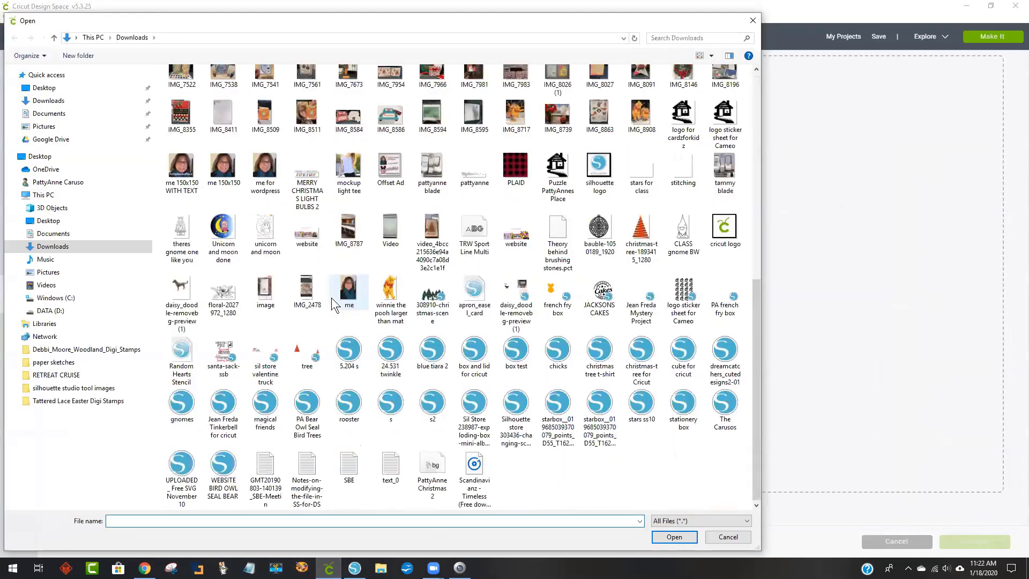
click(422, 403)
click(673, 537)
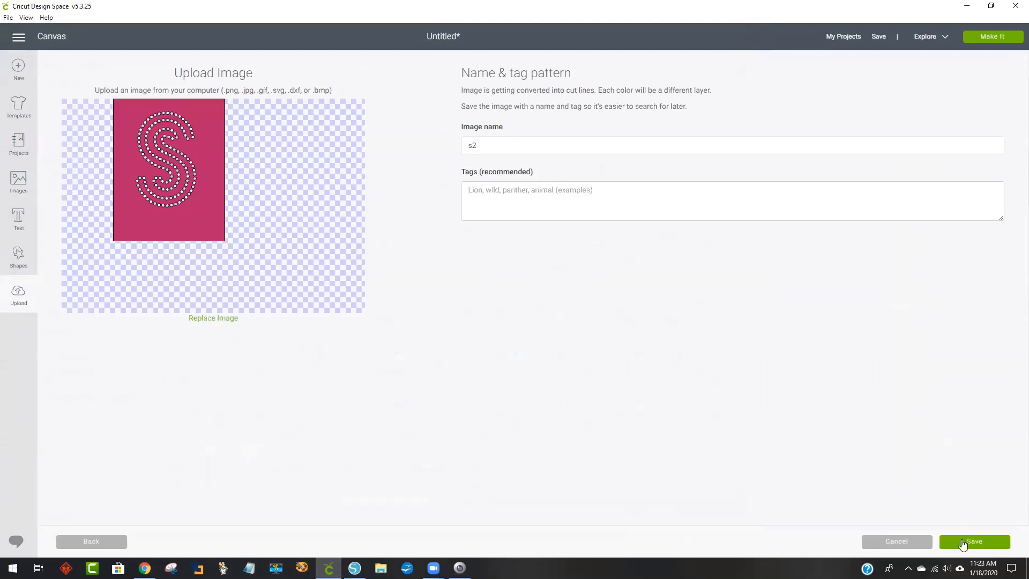
click(963, 543)
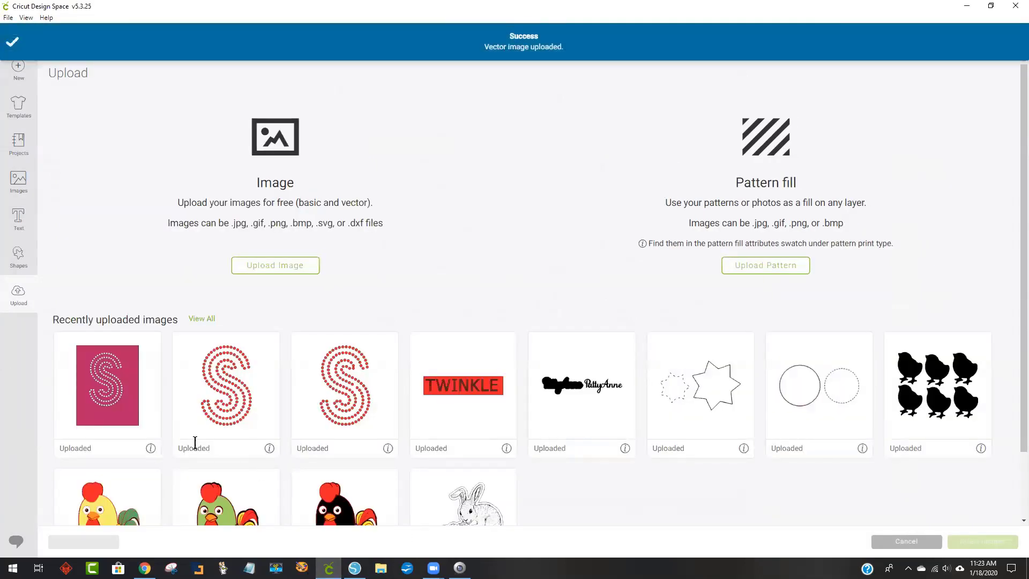
Insert the uploaded s2 template onto the canvas and move it clear of the small S, to about X 7.9, Y 2.5
click(123, 400)
click(965, 542)
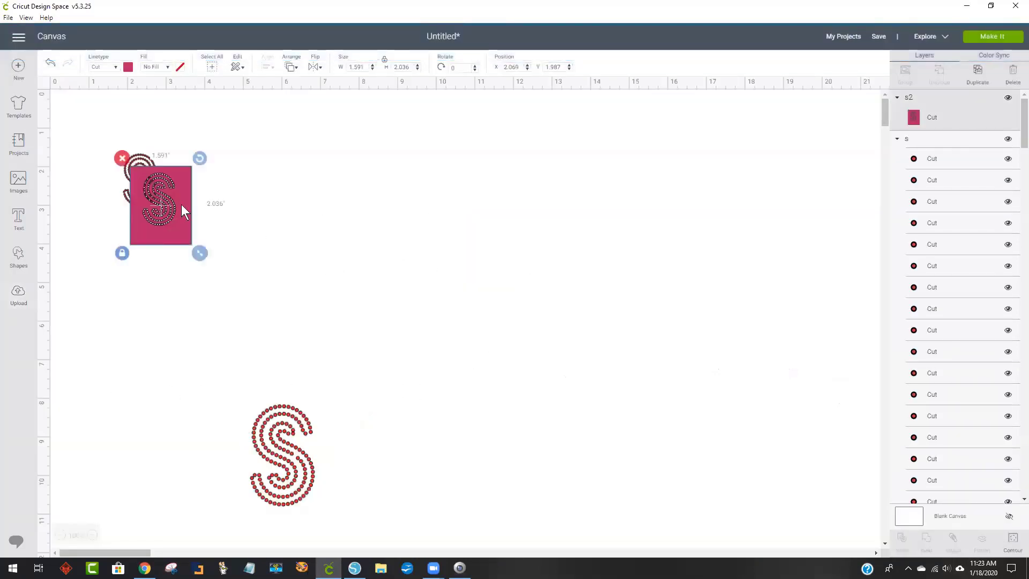
drag(376, 239, 425, 248)
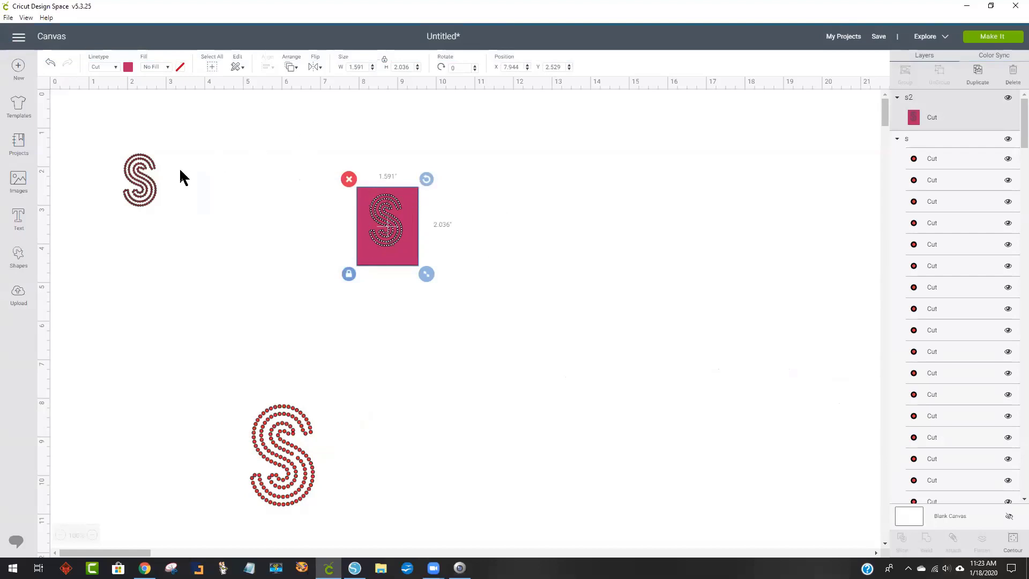
Compare the layer structure of the s2 template with the layers of the small and large S designs
click(531, 237)
click(926, 123)
click(157, 190)
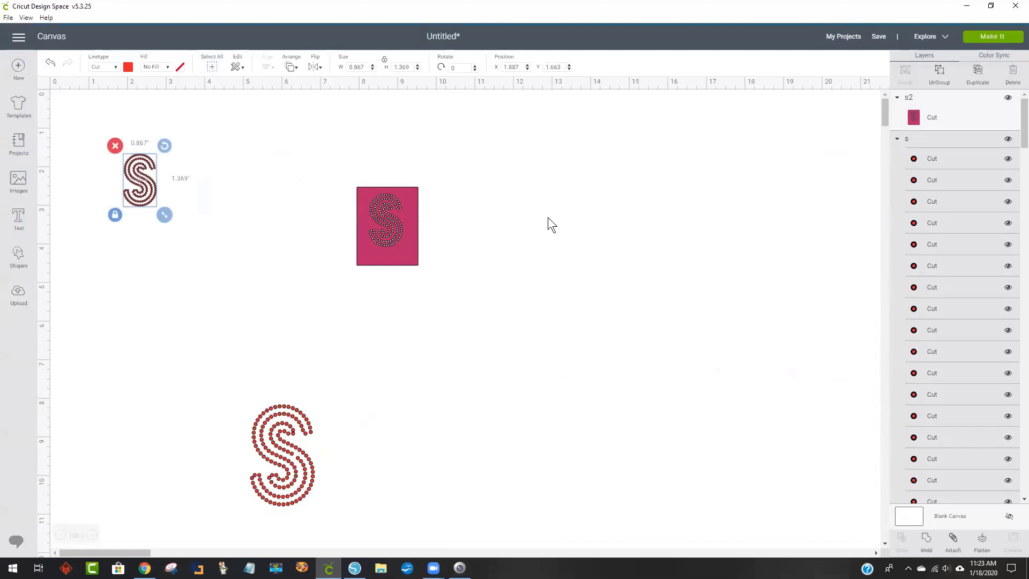
scroll(550, 215, down, 2)
scroll(546, 217, up, 2)
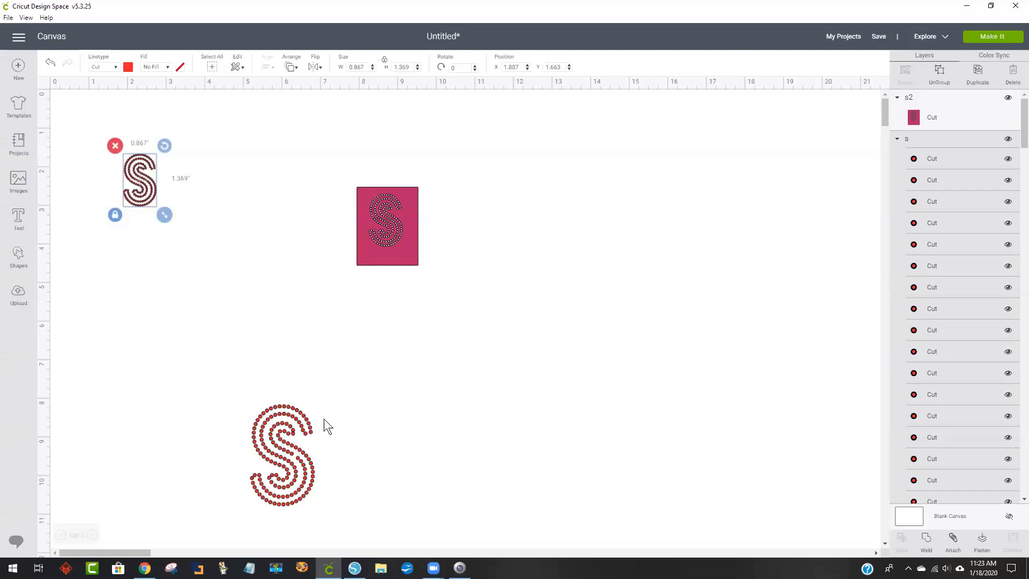
click(276, 429)
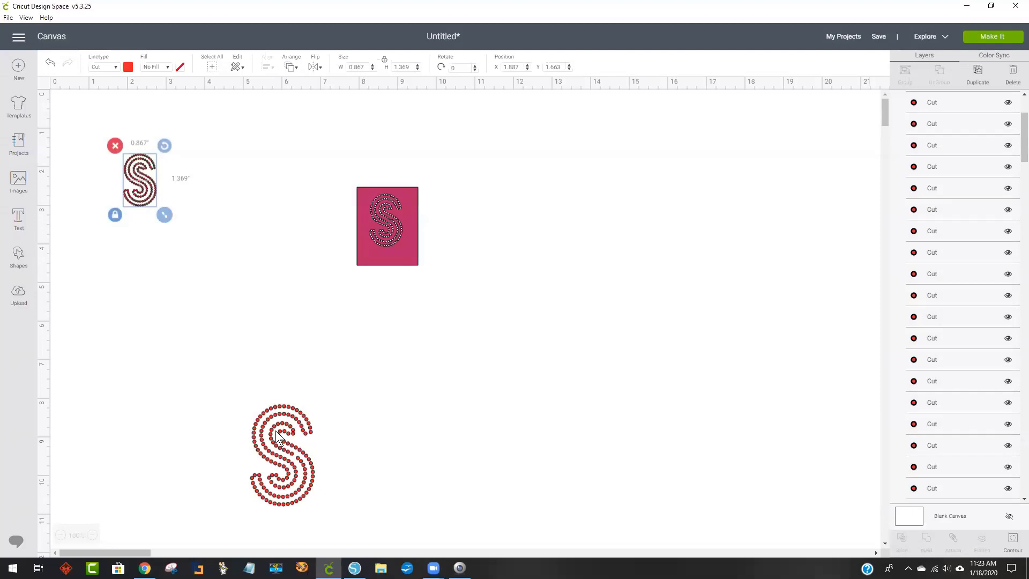
click(275, 430)
Delete the s2 template and the small multi-layer S from the canvas
drag(388, 252, 320, 253)
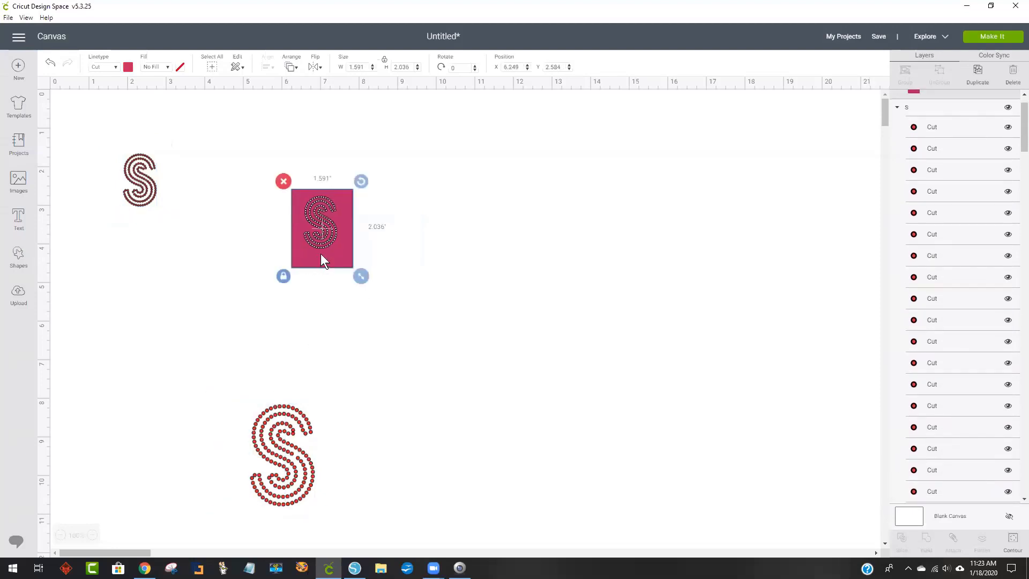
key(Delete)
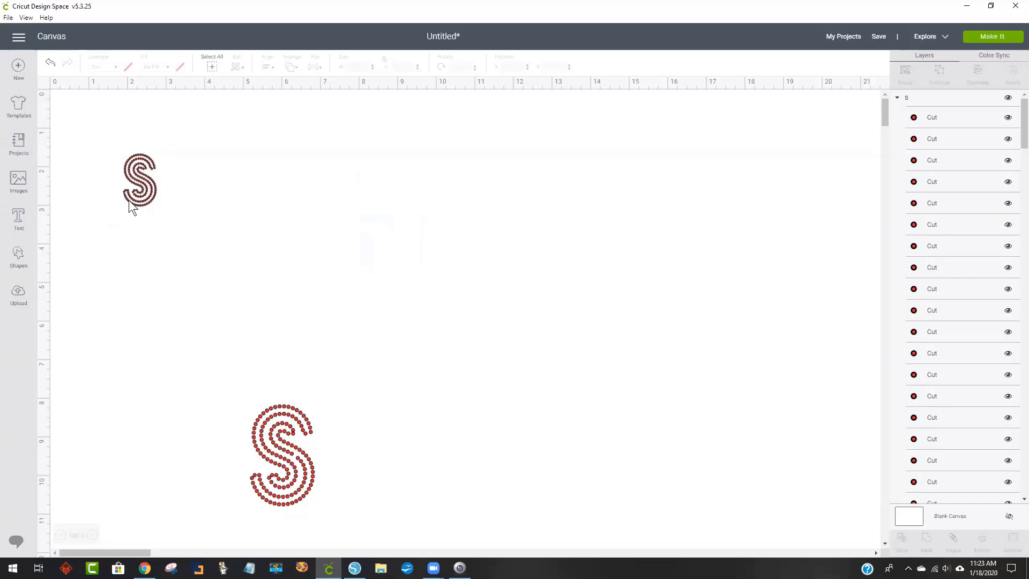
drag(78, 143, 214, 244)
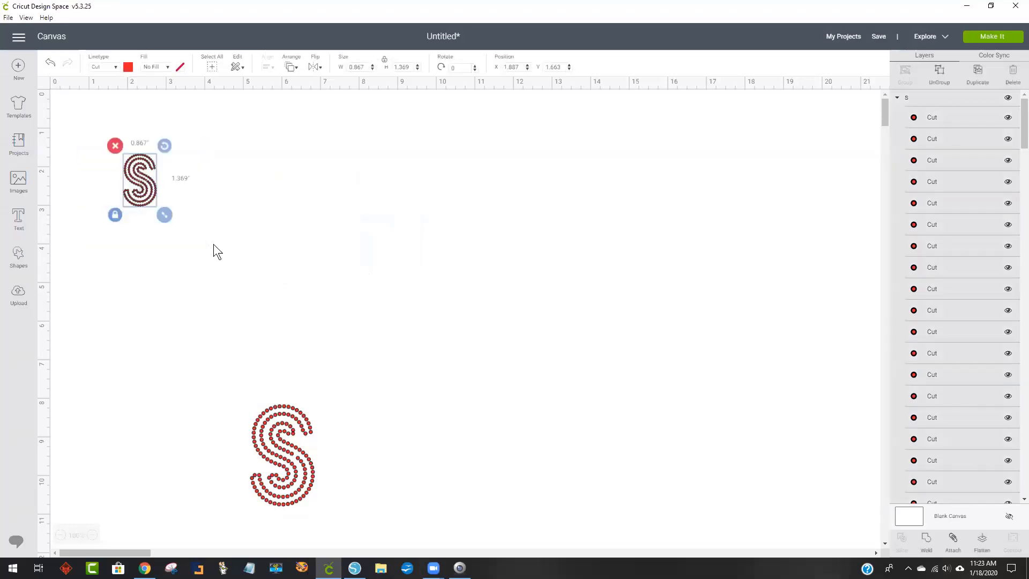
key(Delete)
Move the remaining large S up the canvas, preview it on the cutting mat, and return to the canvas
drag(284, 465, 257, 254)
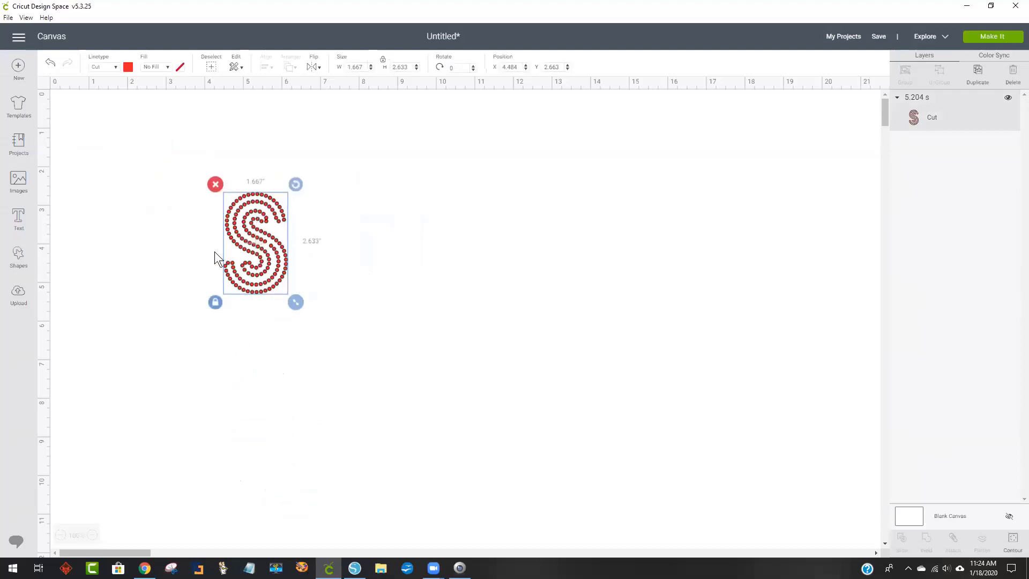
click(987, 41)
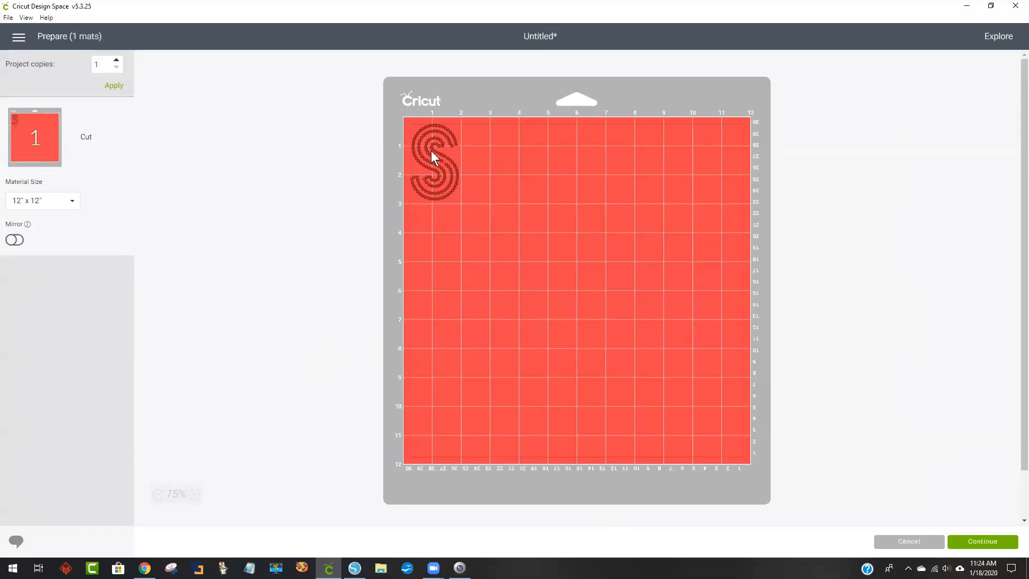
click(910, 541)
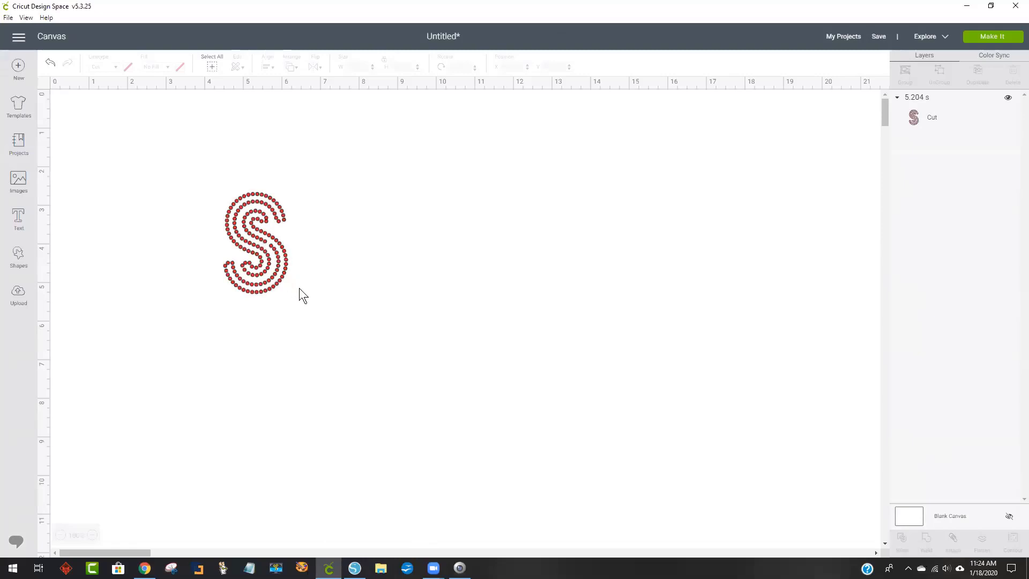
Switch to Silhouette Studio, move the pink S template off the mat, slice off its bottom strip with the Knife, and delete the strip
click(355, 568)
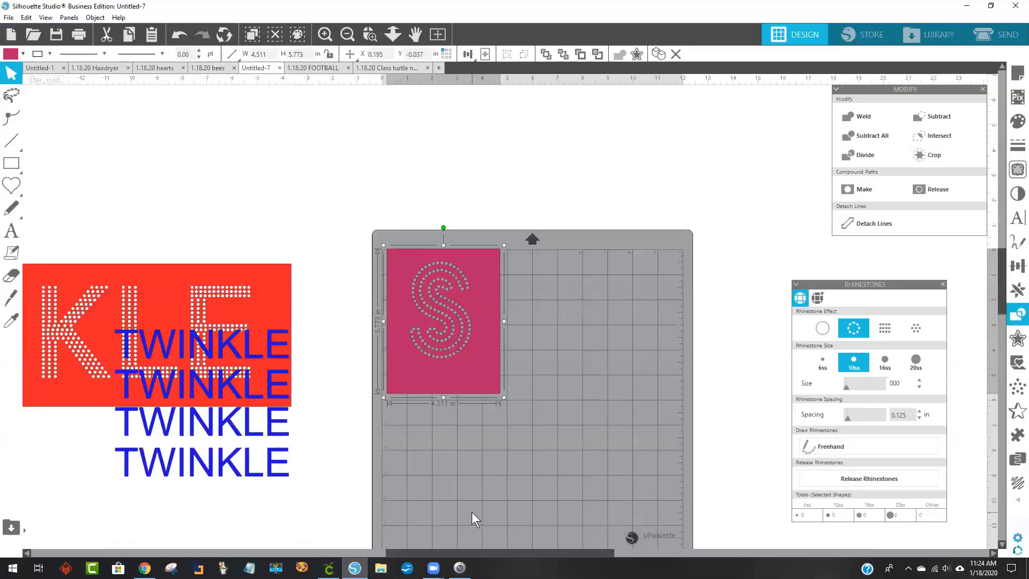
drag(443, 348, 312, 198)
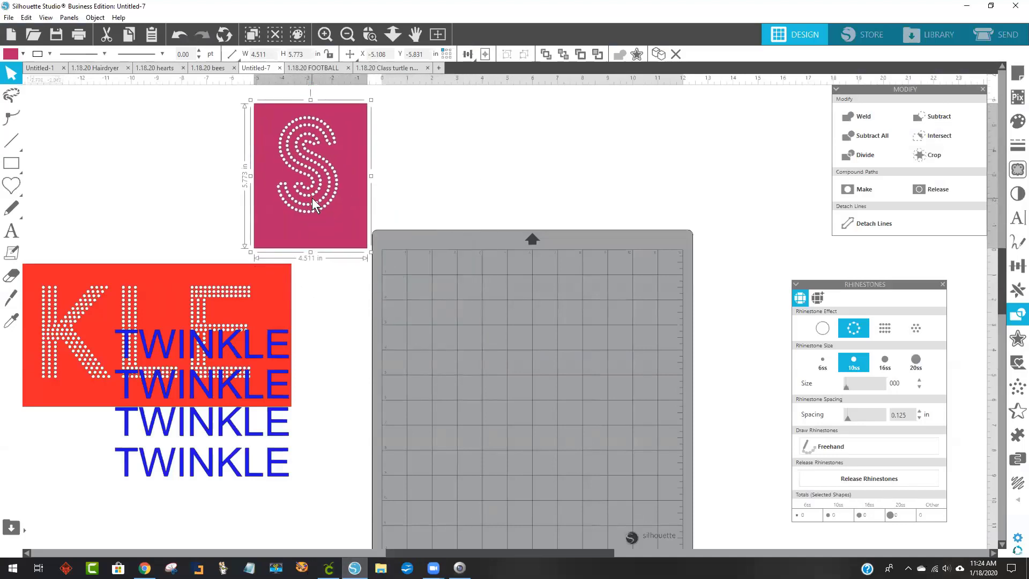
click(15, 183)
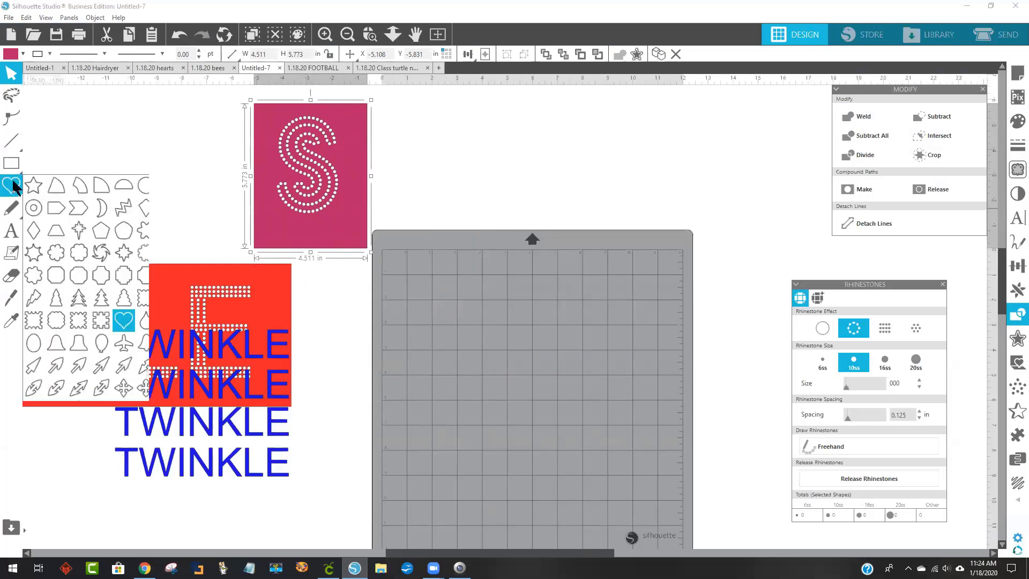
click(12, 298)
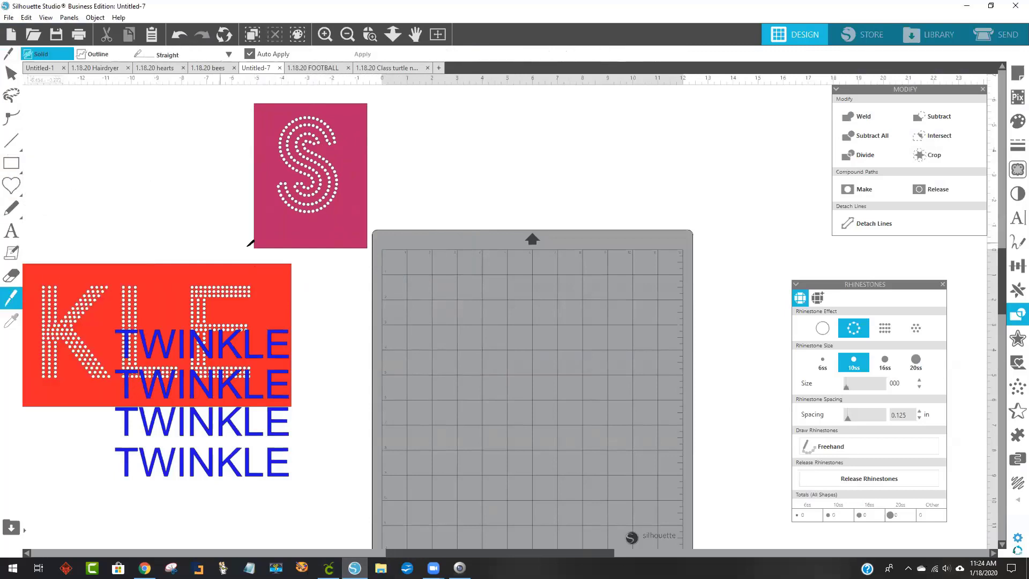
drag(231, 231, 338, 255)
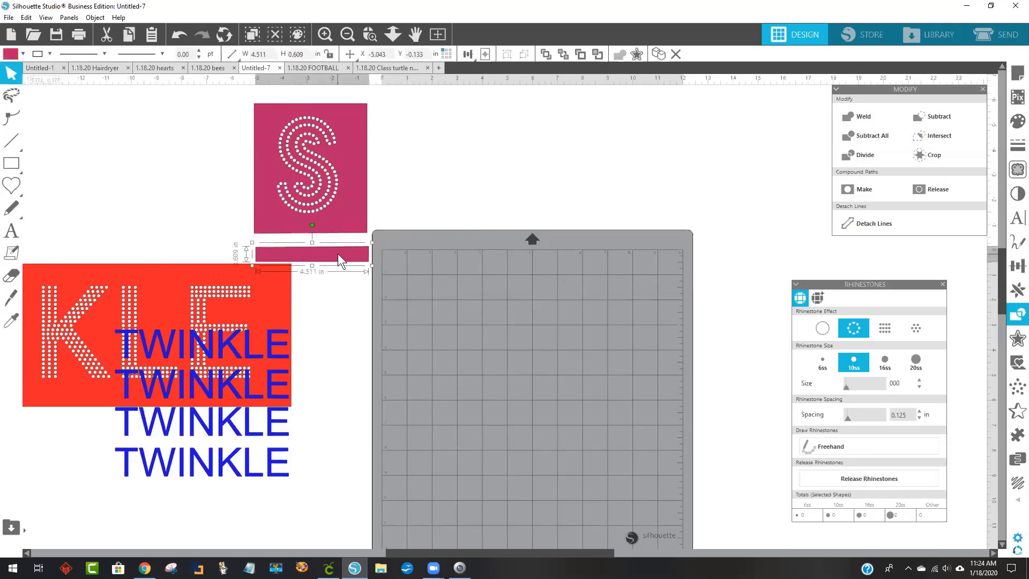
key(Delete)
drag(345, 140, 363, 115)
Show the 1.18.20 FOOTBALL design, shift the tan football and its lace outline slightly down and left, and select them
click(384, 66)
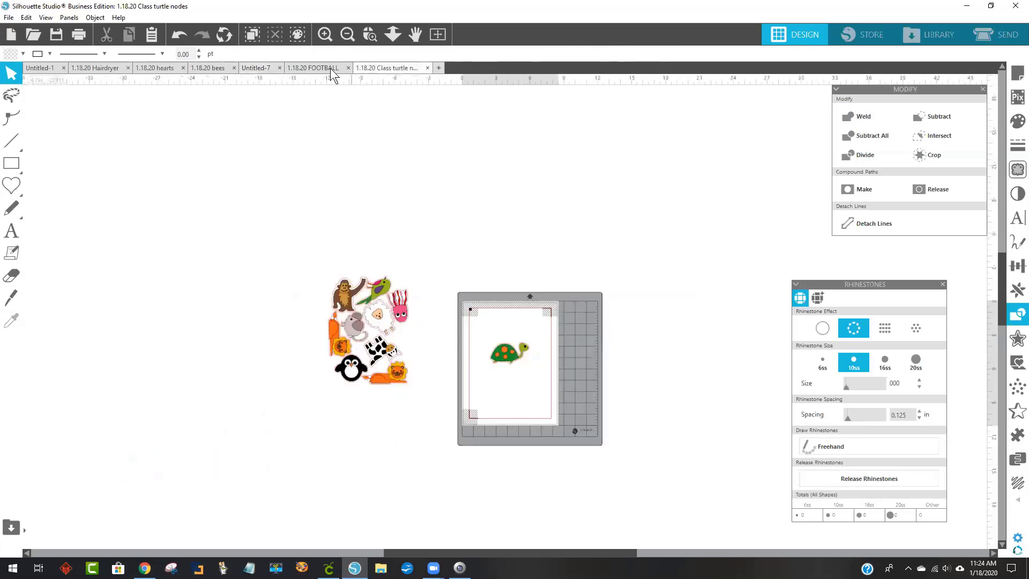
click(311, 67)
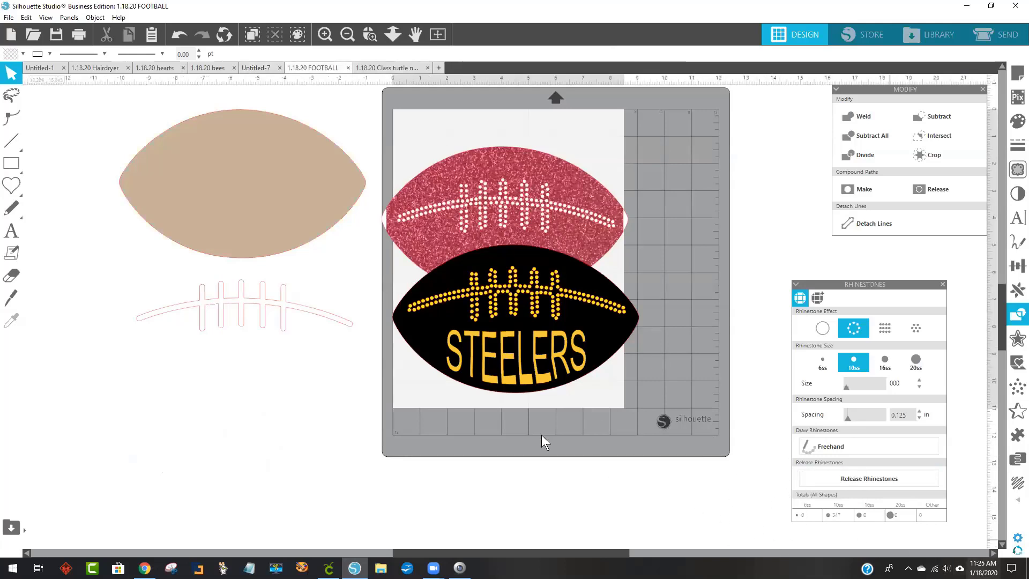
drag(246, 235, 243, 259)
click(309, 260)
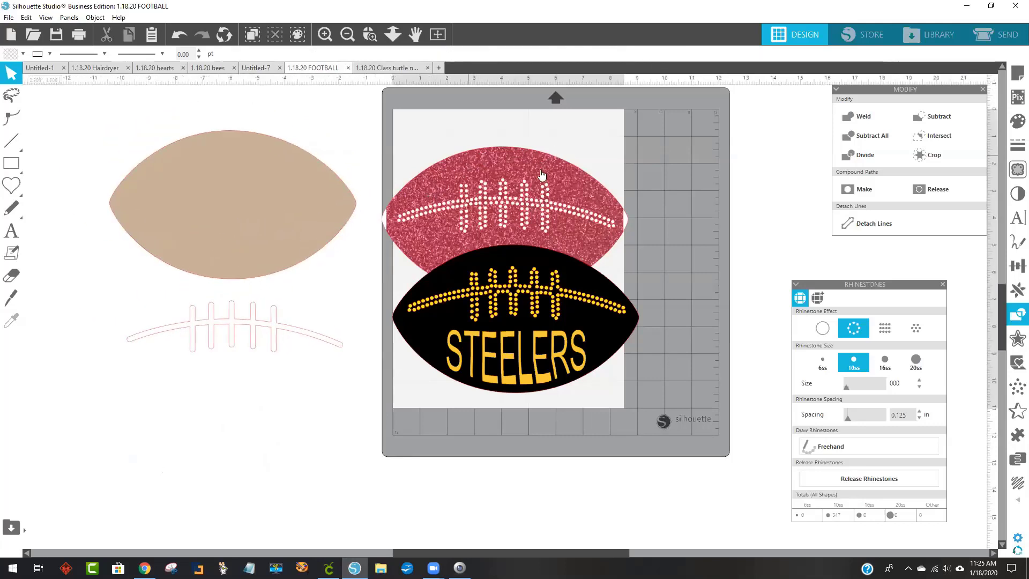
click(236, 327)
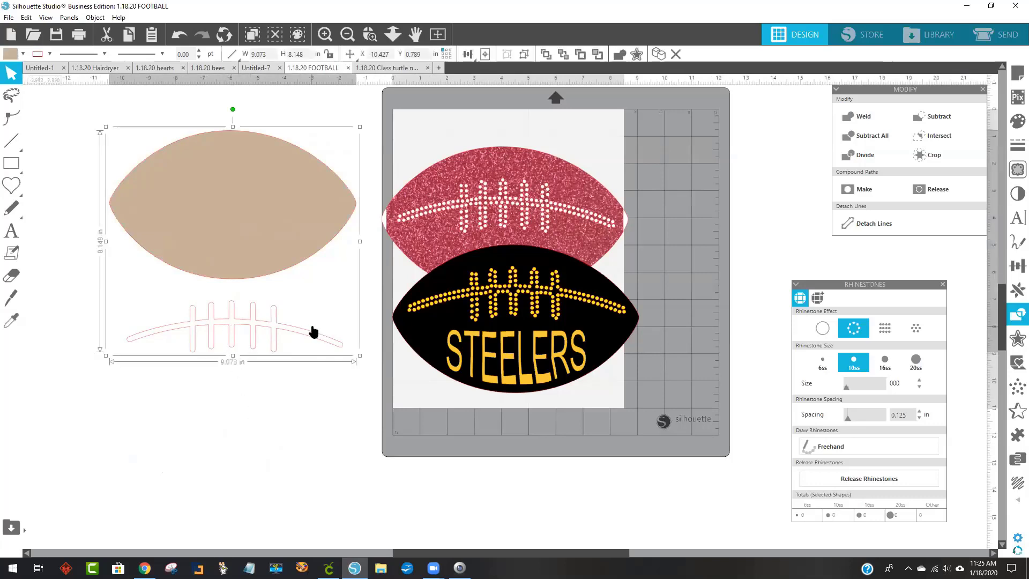